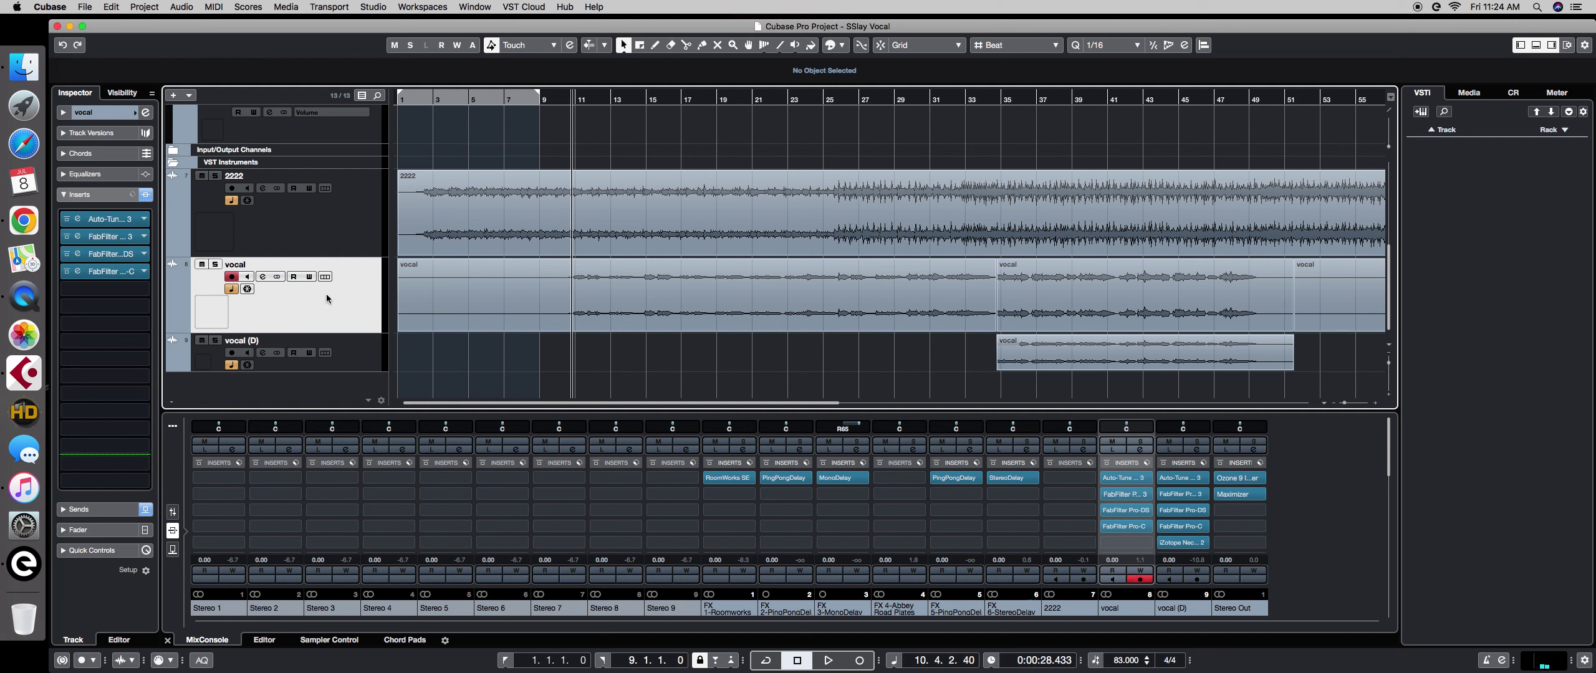
Select the 2222 instrumental audio event and set its volume to about -4.67 dB.
{"action": "left_click", "coordinate": [451, 215]}
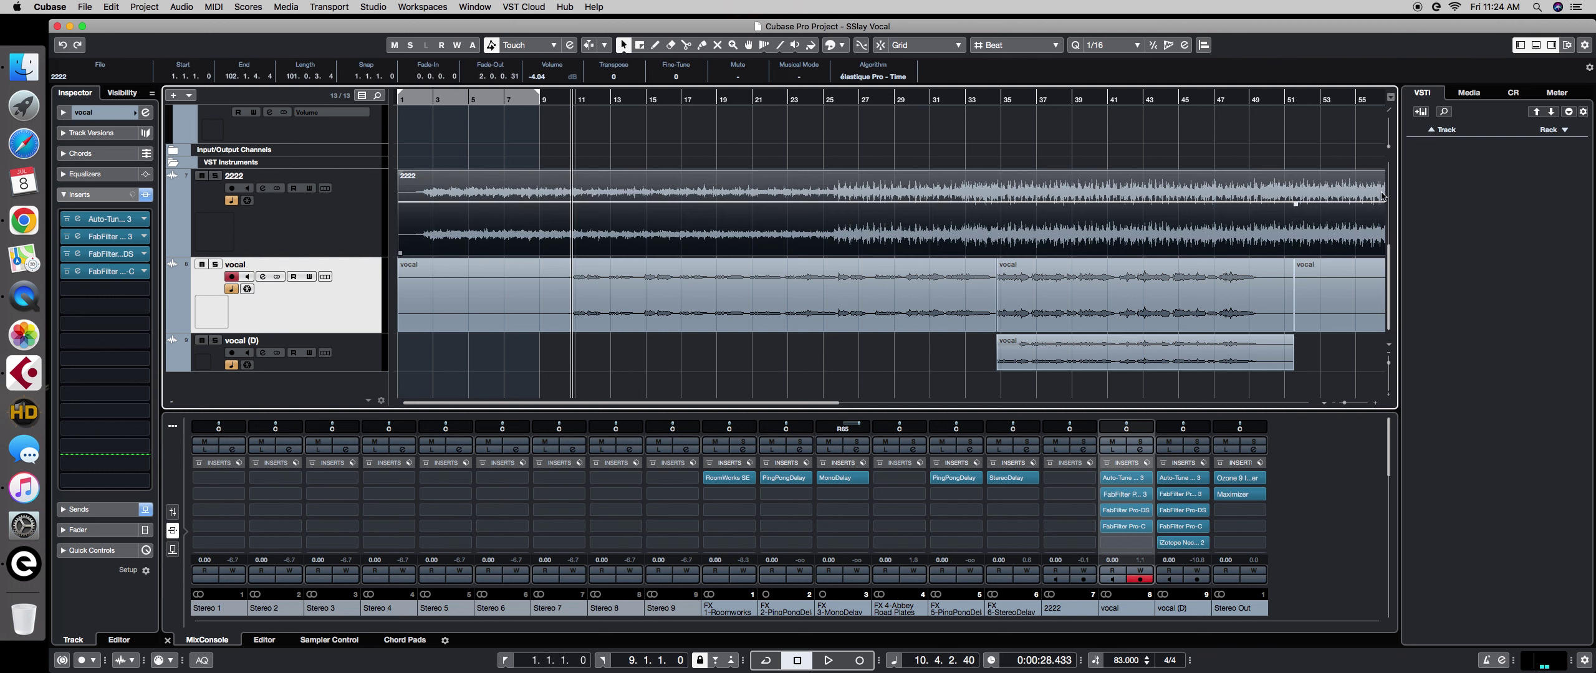
{"action": "left_click_drag", "start_coordinate": [1296, 203], "coordinate": [1296, 172]}
{"action": "scroll", "coordinate": [1290, 206], "scroll_direction": "right", "scroll_amount": 10}
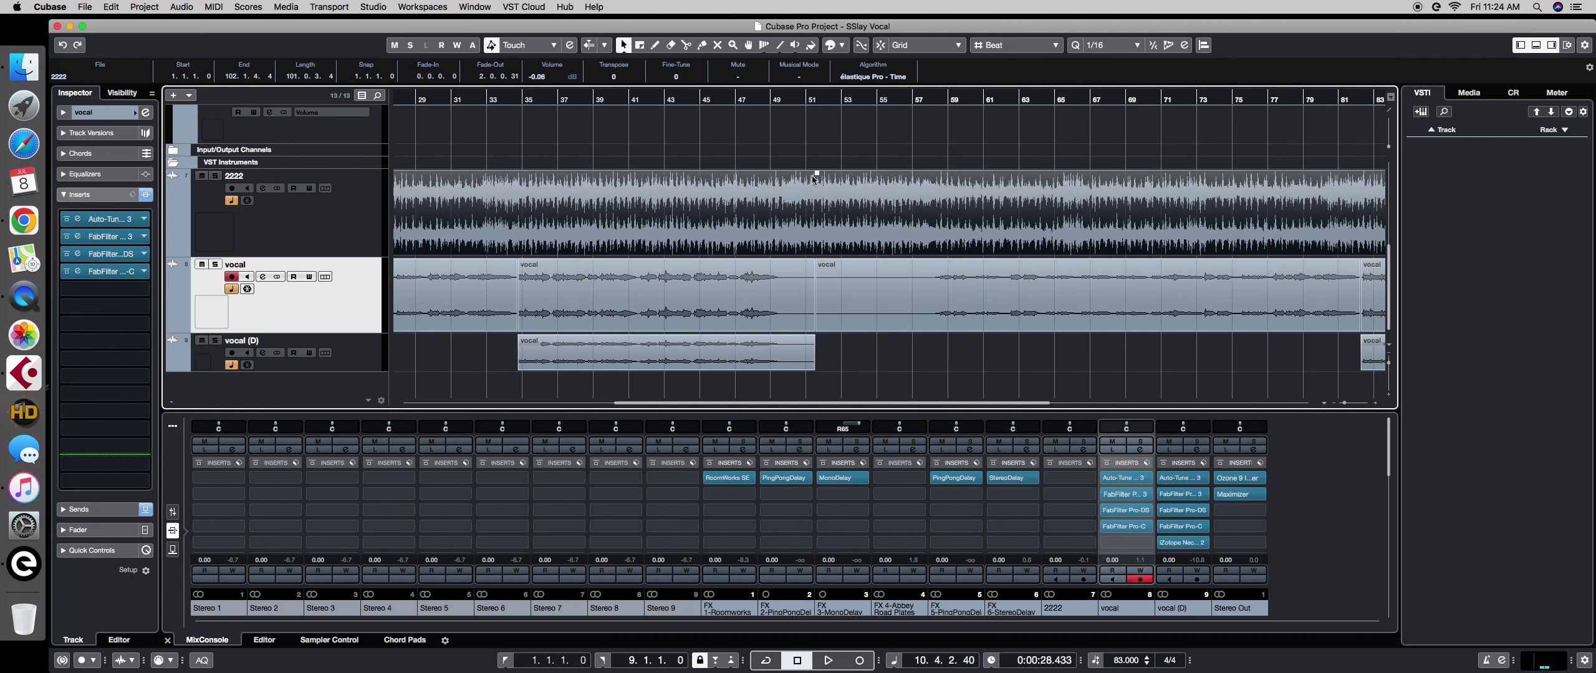
{"action": "scroll", "coordinate": [817, 175], "scroll_direction": "down", "scroll_amount": 5}
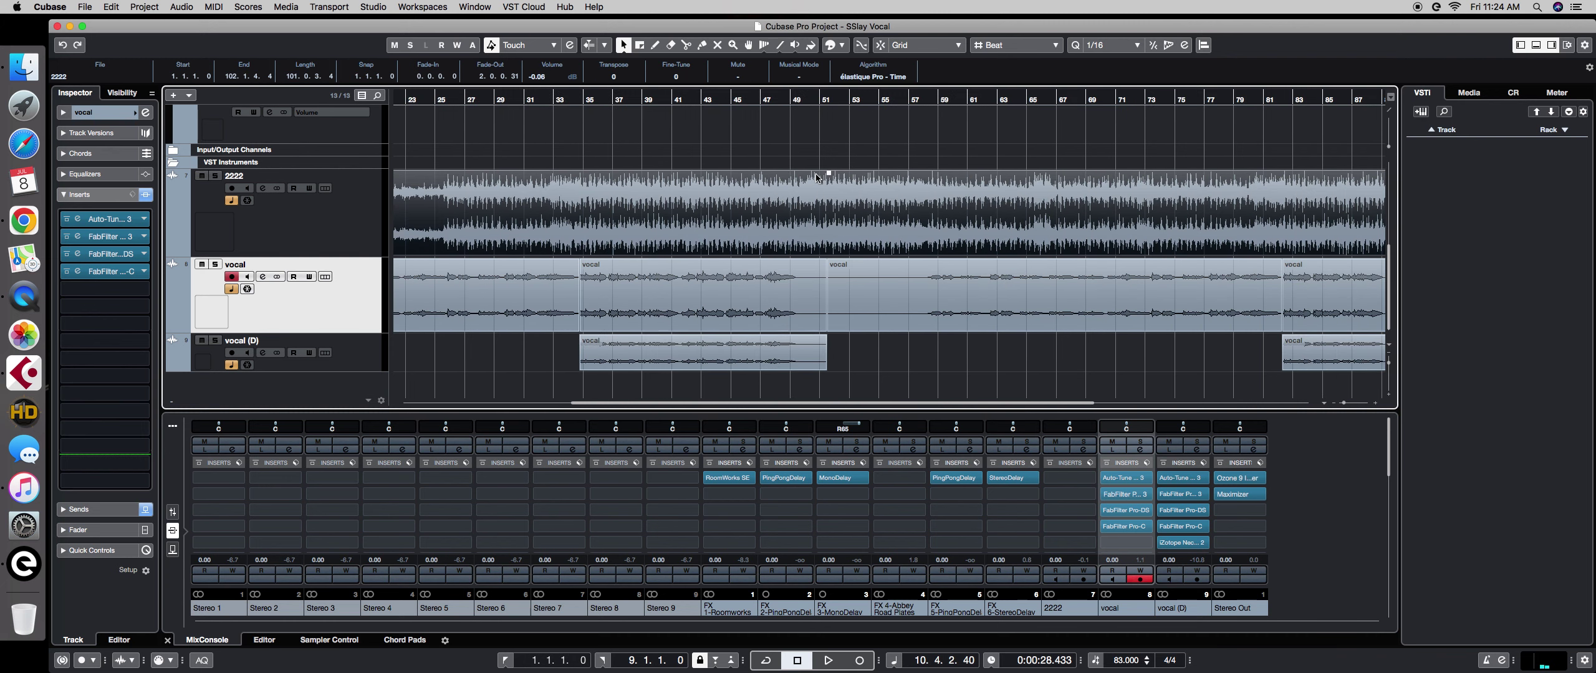
{"action": "left_click_drag", "start_coordinate": [830, 174], "coordinate": [830, 209]}
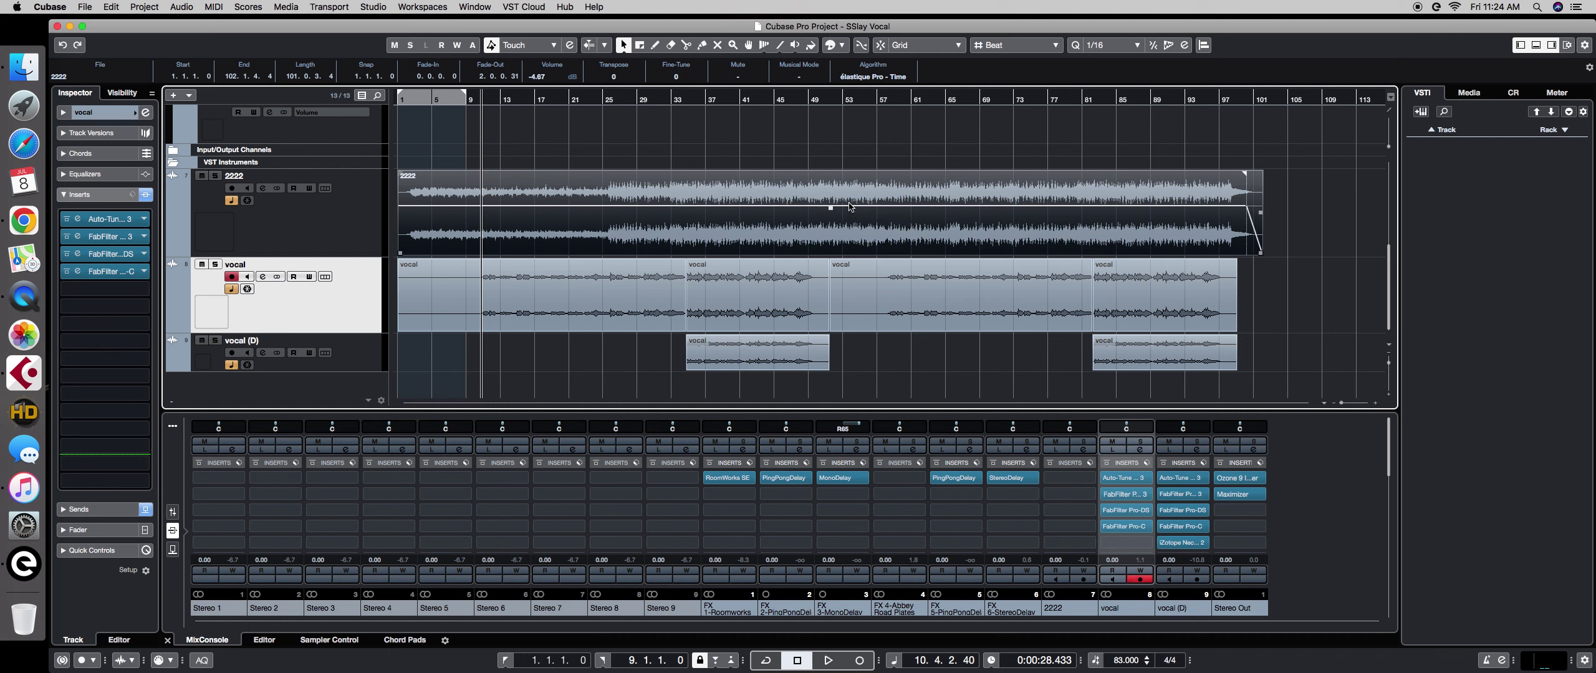
Open the vocal track's Auto-Tune EFX 3 and FabFilter Pro-Q 3 inserts and arrange their windows side by side.
{"action": "left_click", "coordinate": [359, 243]}
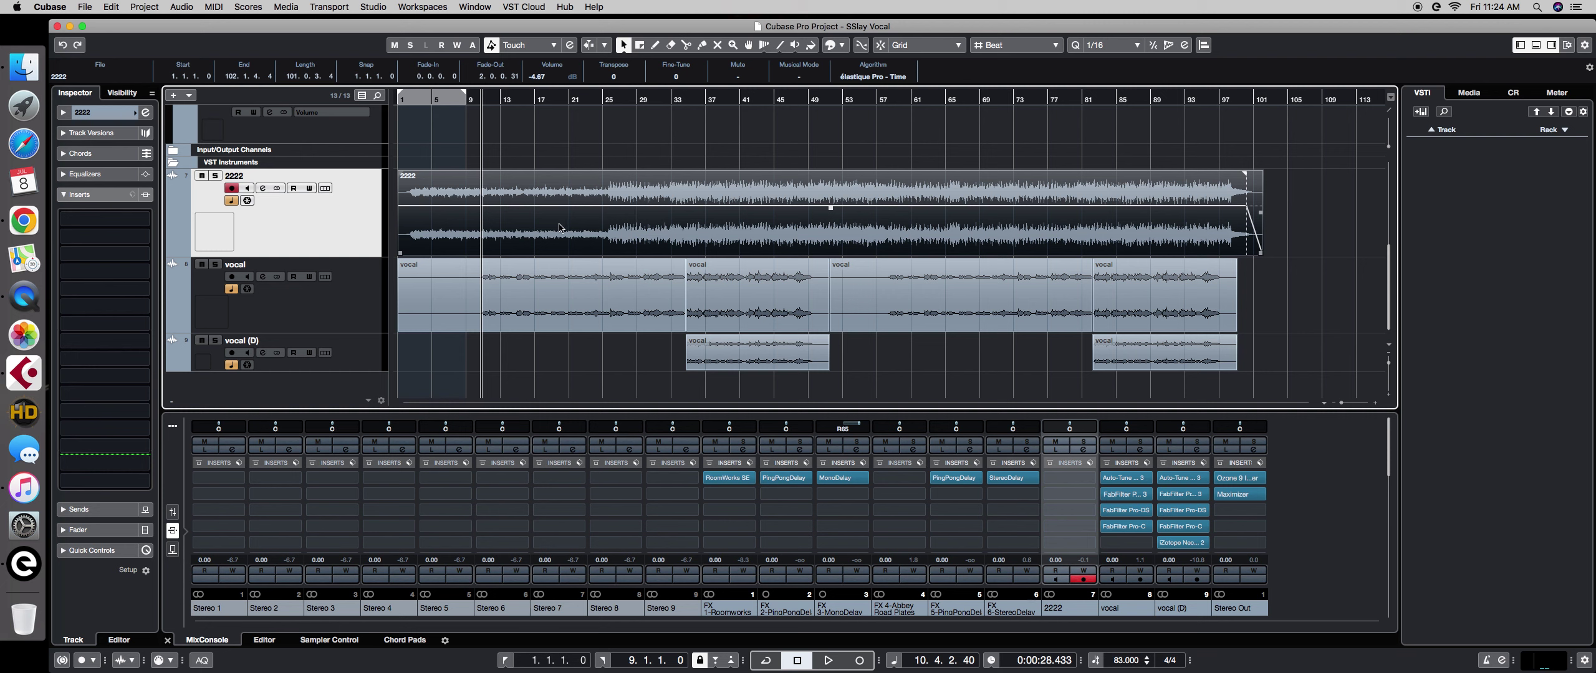
{"action": "left_click", "coordinate": [357, 309]}
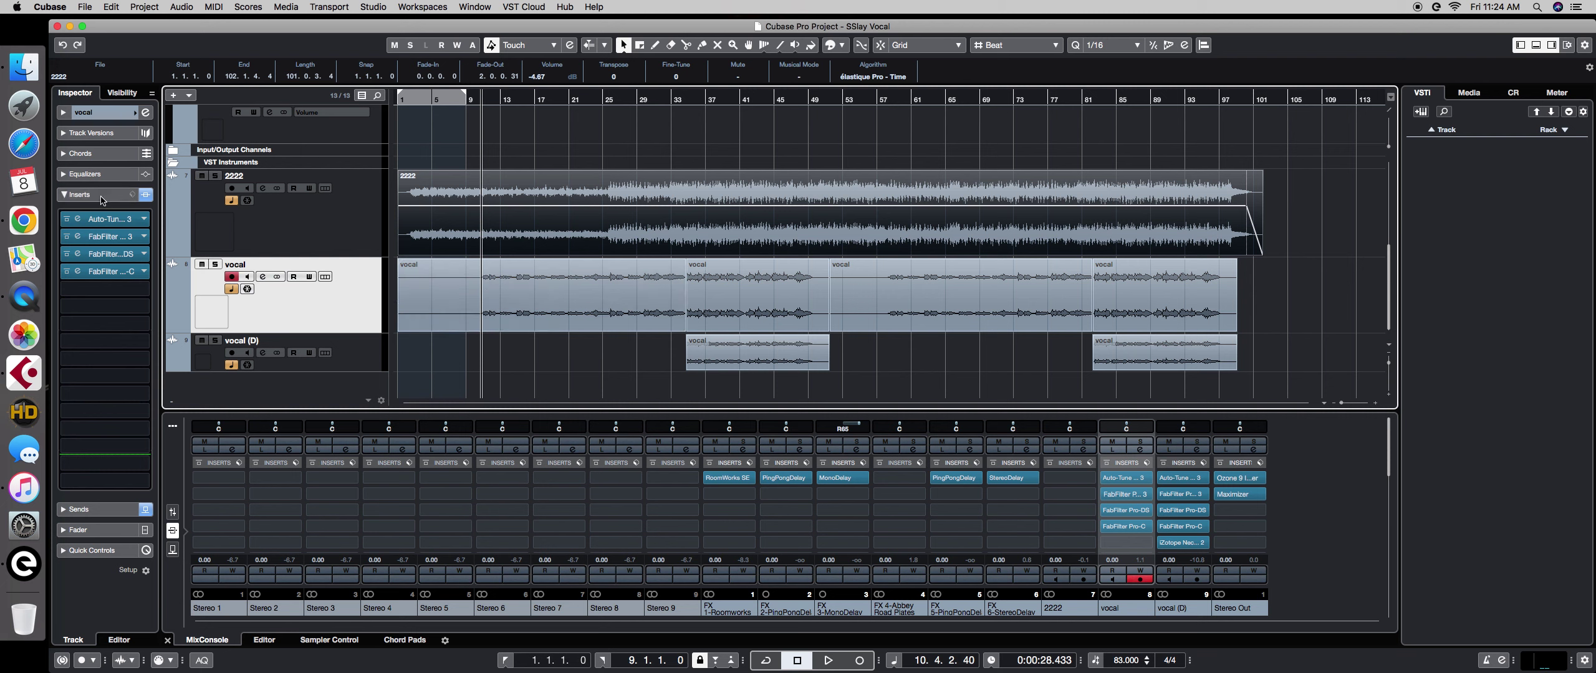
{"action": "left_click", "coordinate": [106, 219]}
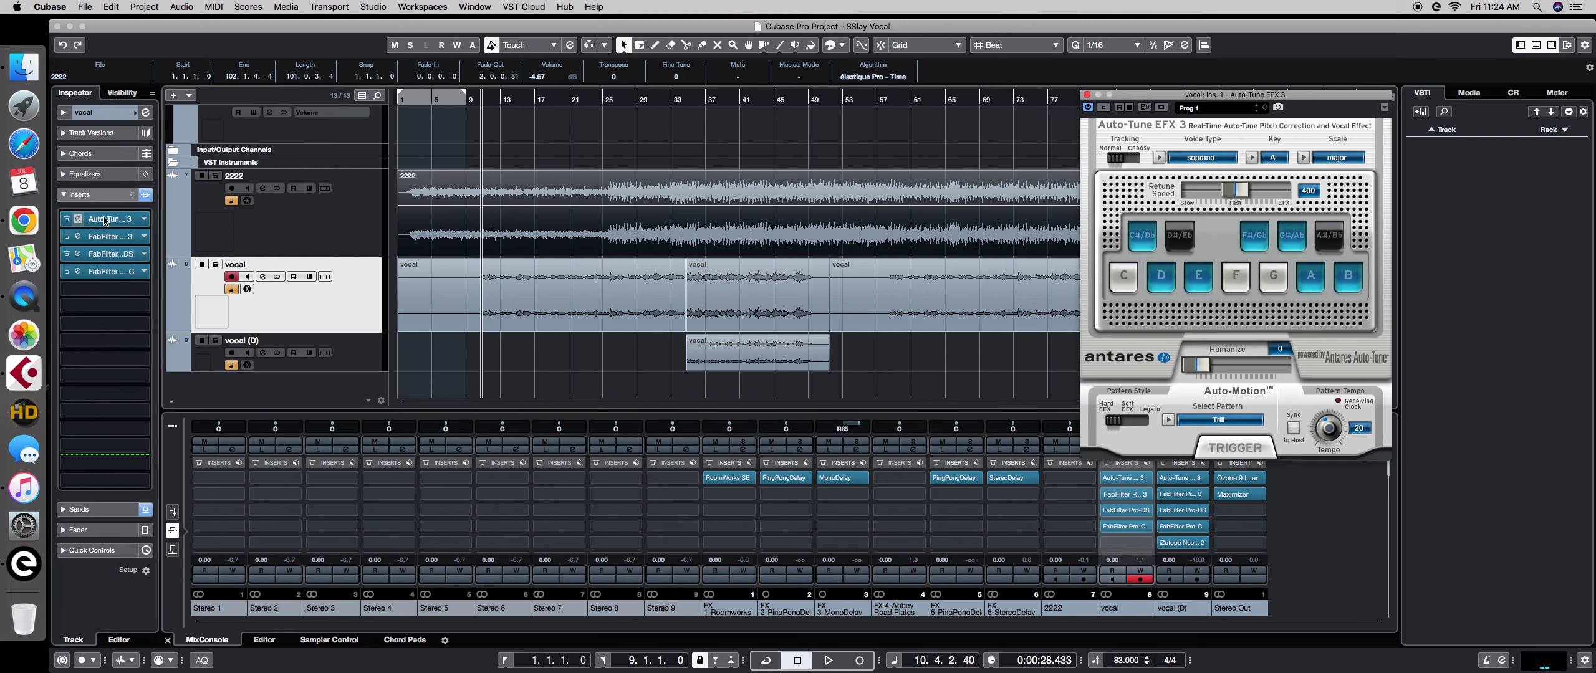
{"action": "left_click_drag", "start_coordinate": [1286, 94], "coordinate": [491, 84]}
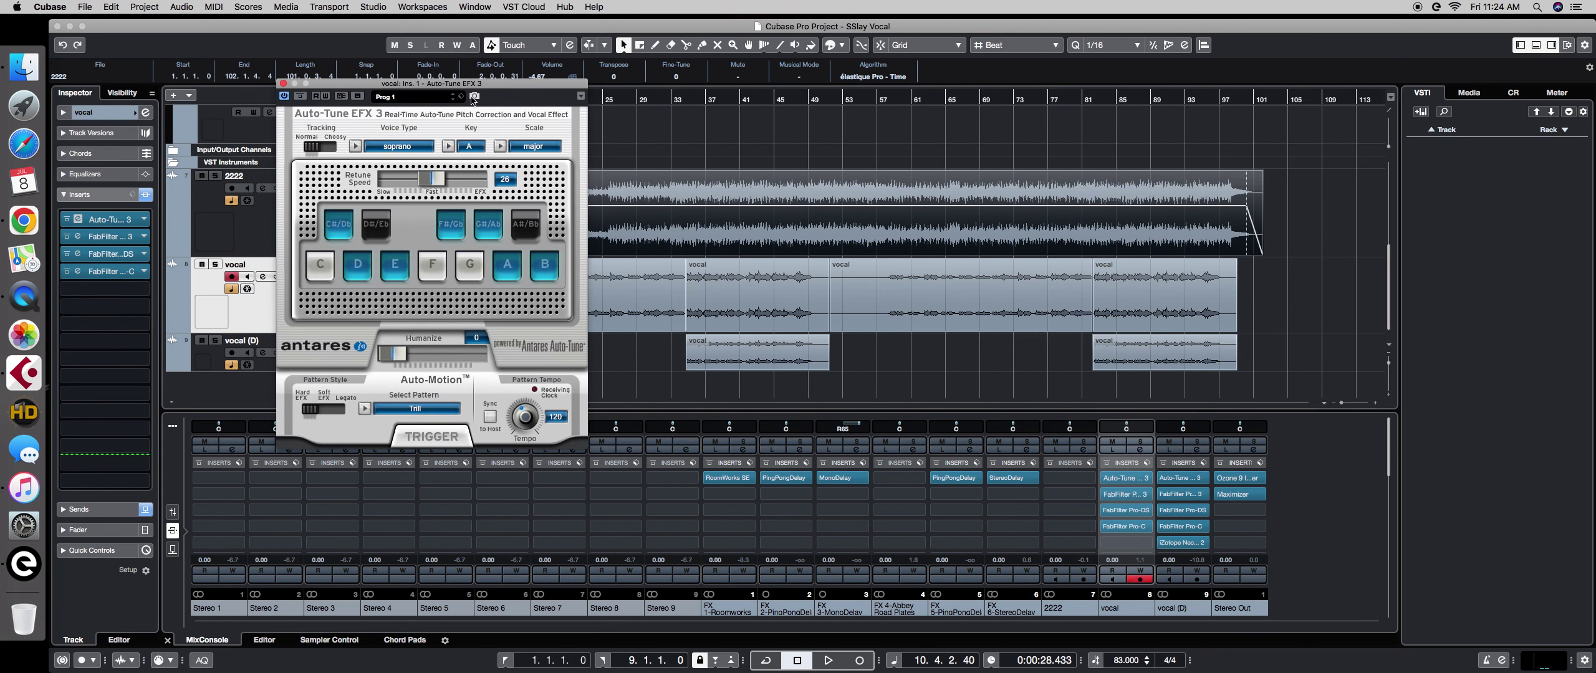
{"action": "left_click", "coordinate": [102, 238]}
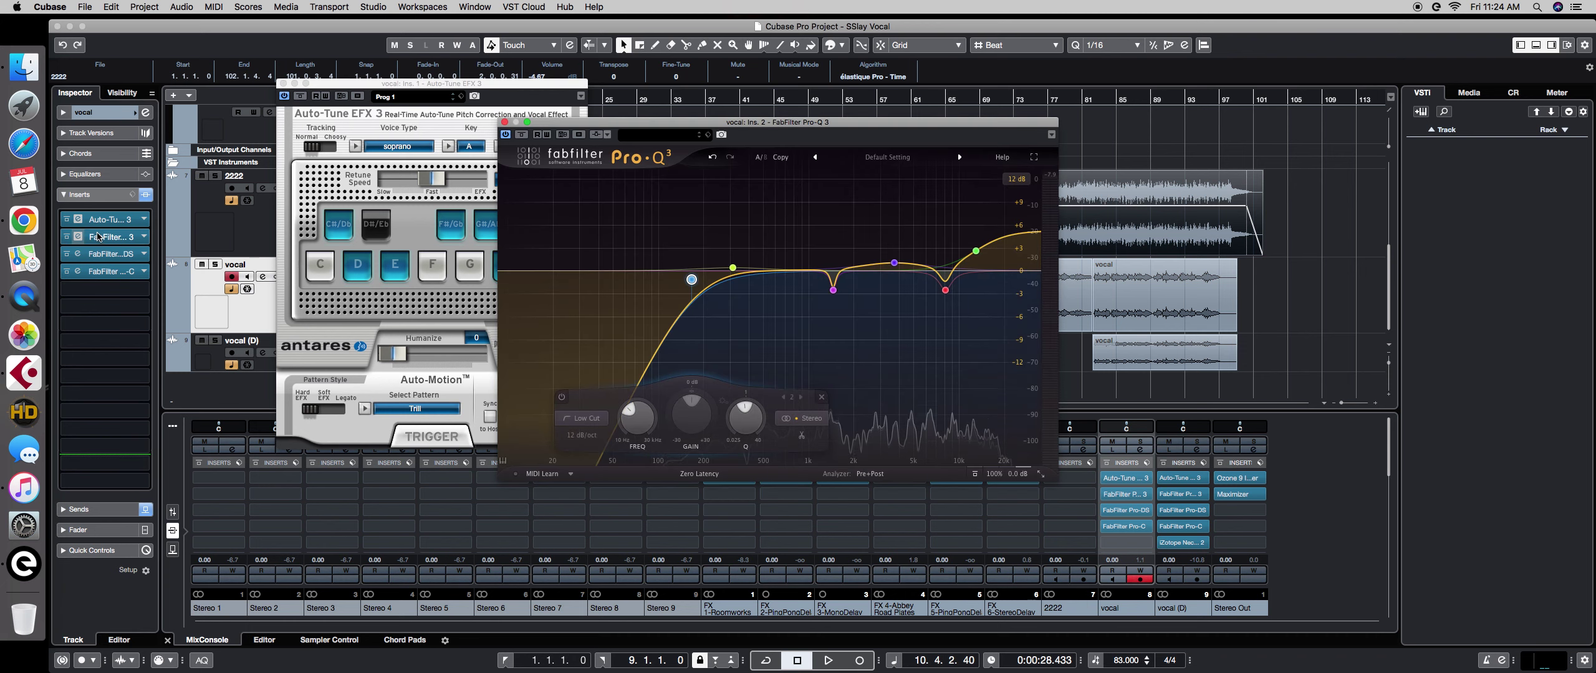
{"action": "left_click_drag", "start_coordinate": [707, 122], "coordinate": [798, 85]}
{"action": "left_click_drag", "start_coordinate": [443, 85], "coordinate": [335, 85]}
{"action": "left_click_drag", "start_coordinate": [664, 86], "coordinate": [559, 91]}
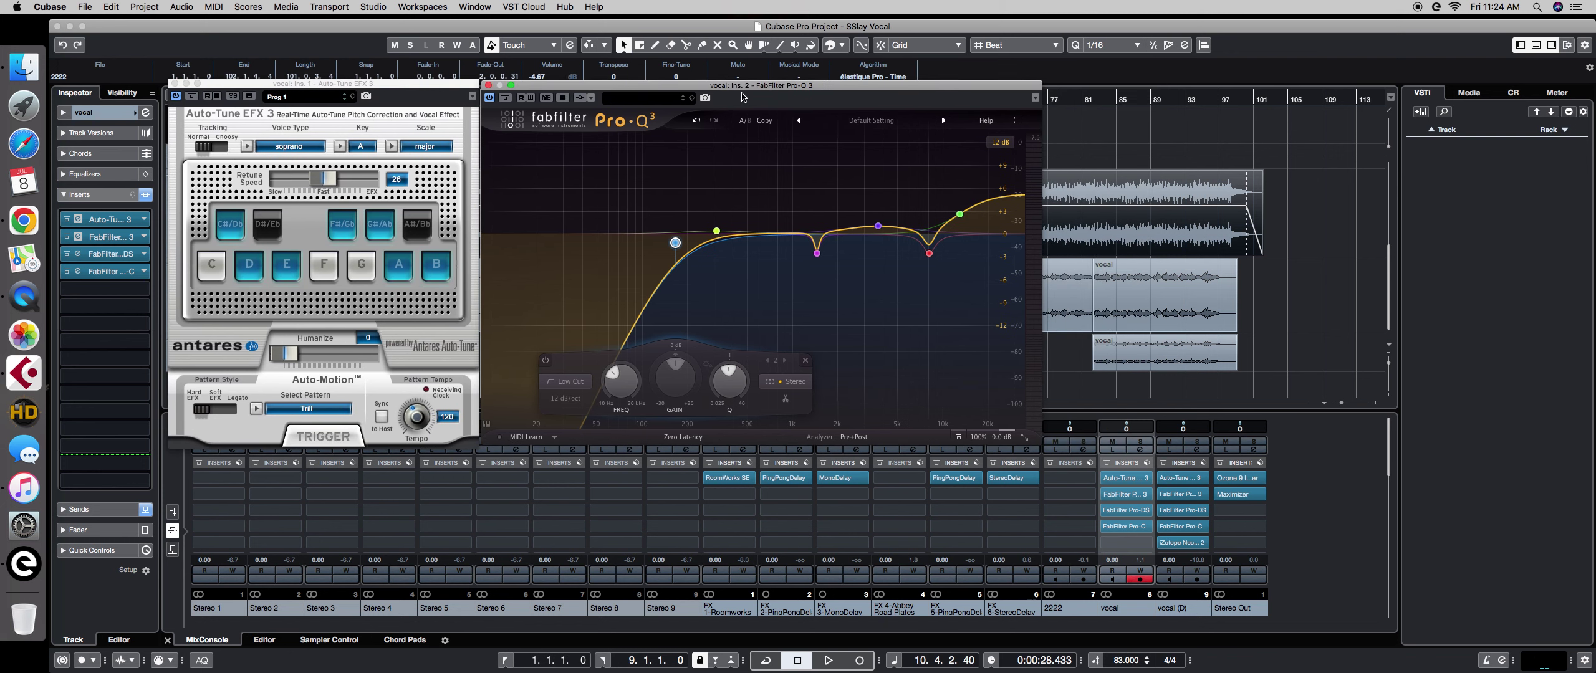
Open the vocal track's FabFilter Pro-DS and Pro-C inserts and place their windows beside the equalizer.
{"action": "left_click", "coordinate": [108, 256]}
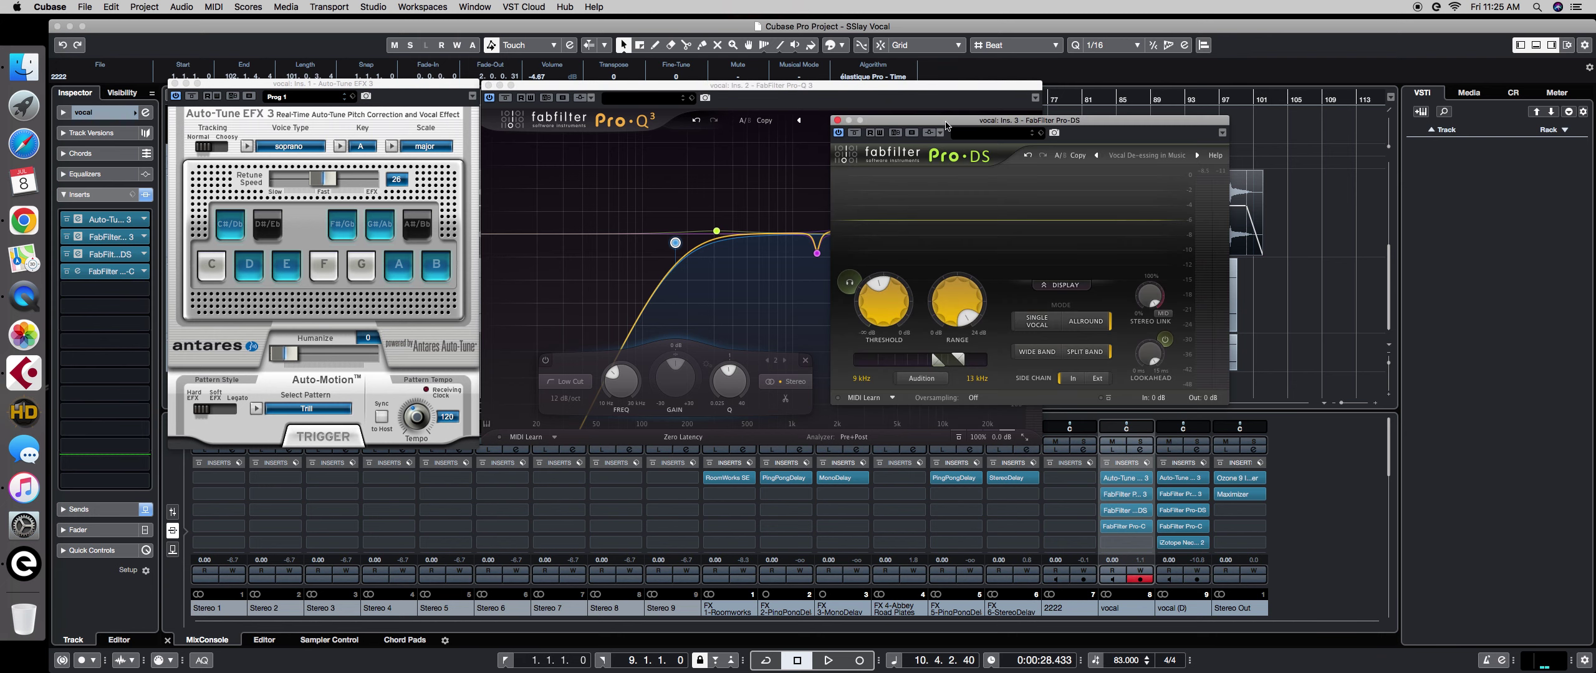
{"action": "left_click_drag", "start_coordinate": [939, 124], "coordinate": [1149, 89]}
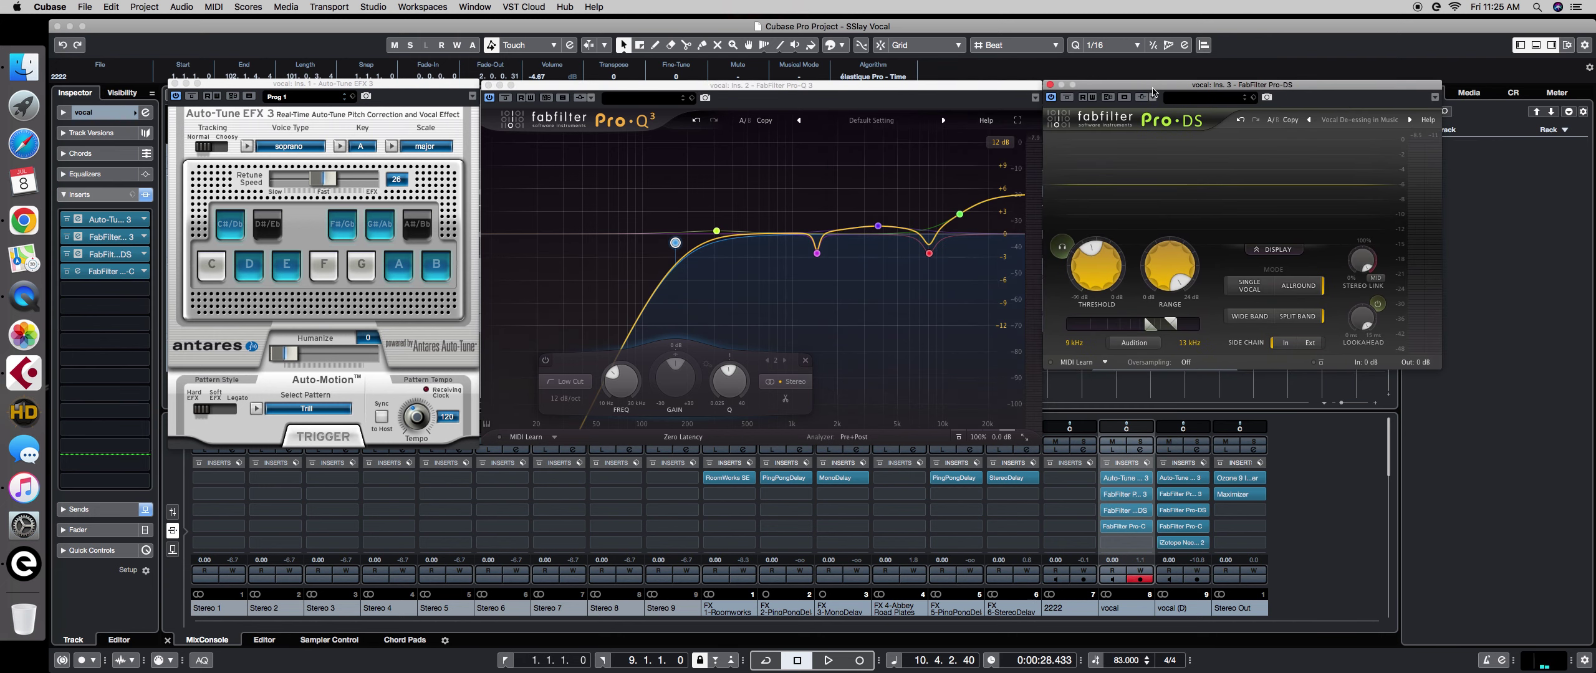
{"action": "left_click", "coordinate": [103, 273]}
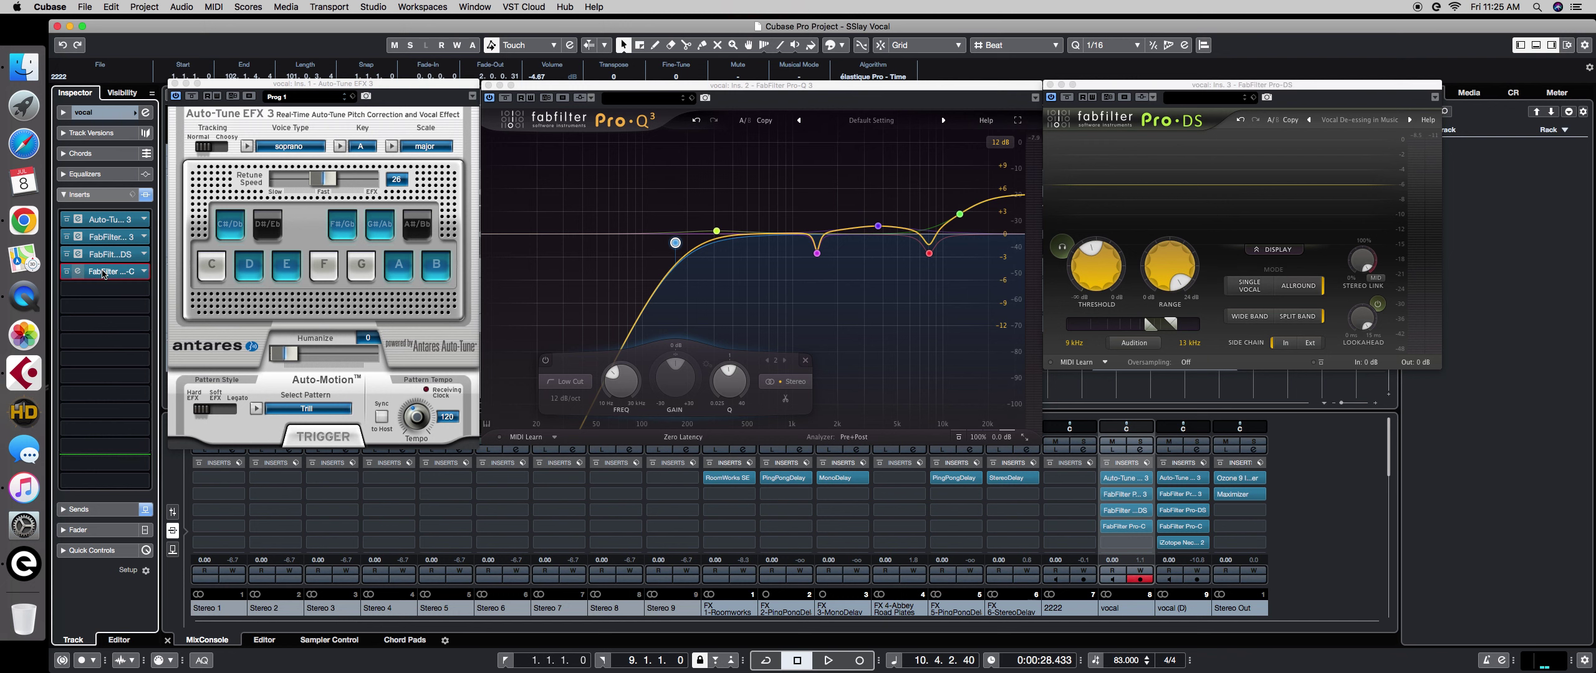
{"action": "left_click_drag", "start_coordinate": [610, 47], "coordinate": [1294, 237]}
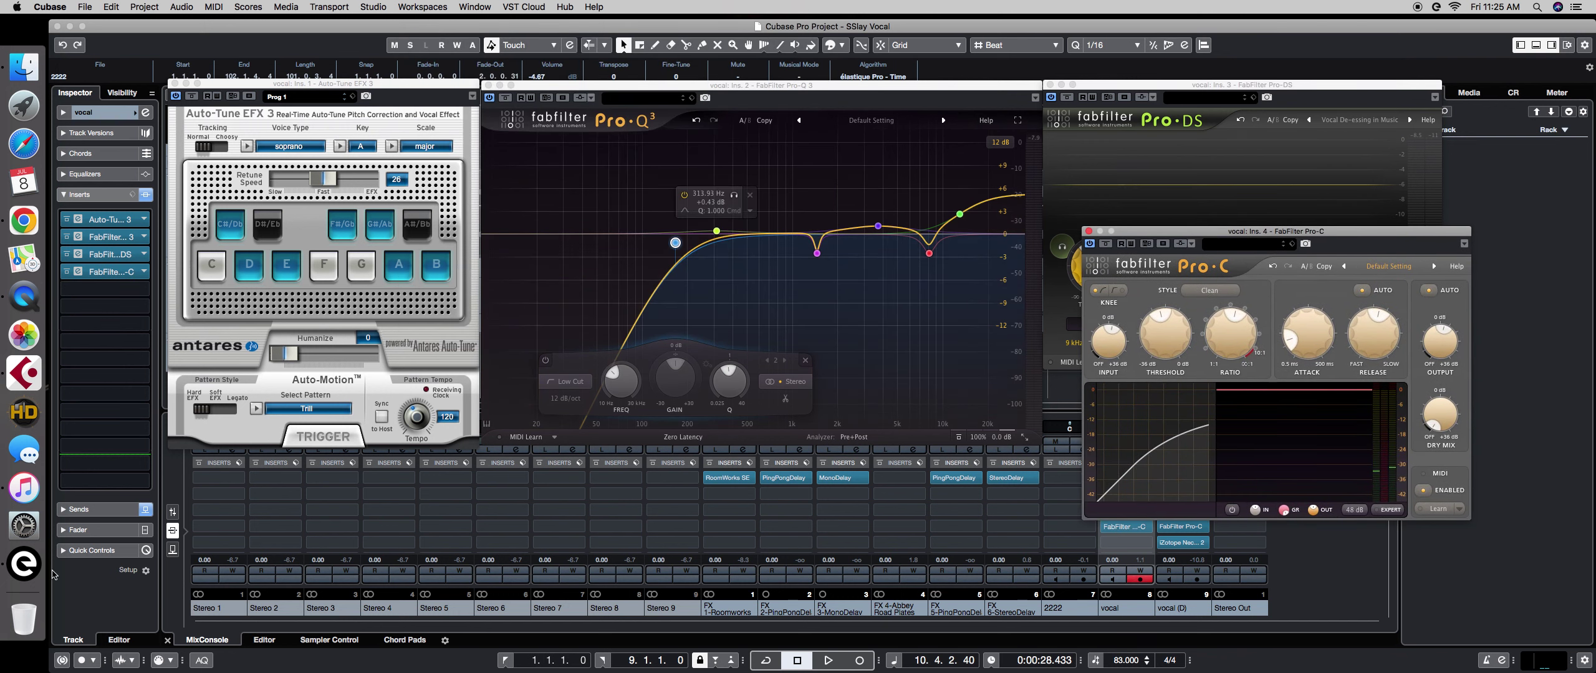
Bypass the vocal track's sends and move the Auto-Tune EFX 3 window clear of the track list.
{"action": "left_click", "coordinate": [146, 510]}
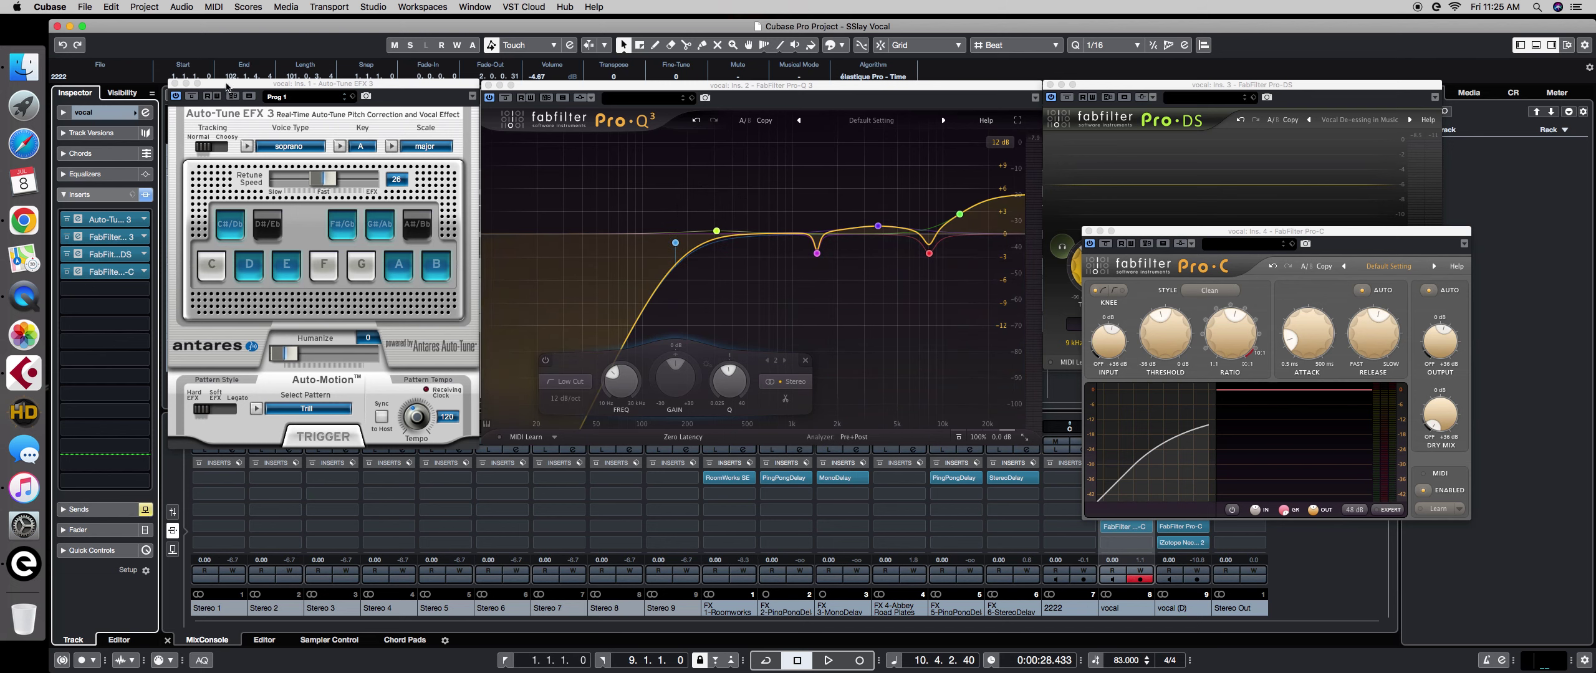
{"action": "left_click_drag", "start_coordinate": [244, 100], "coordinate": [245, 102]}
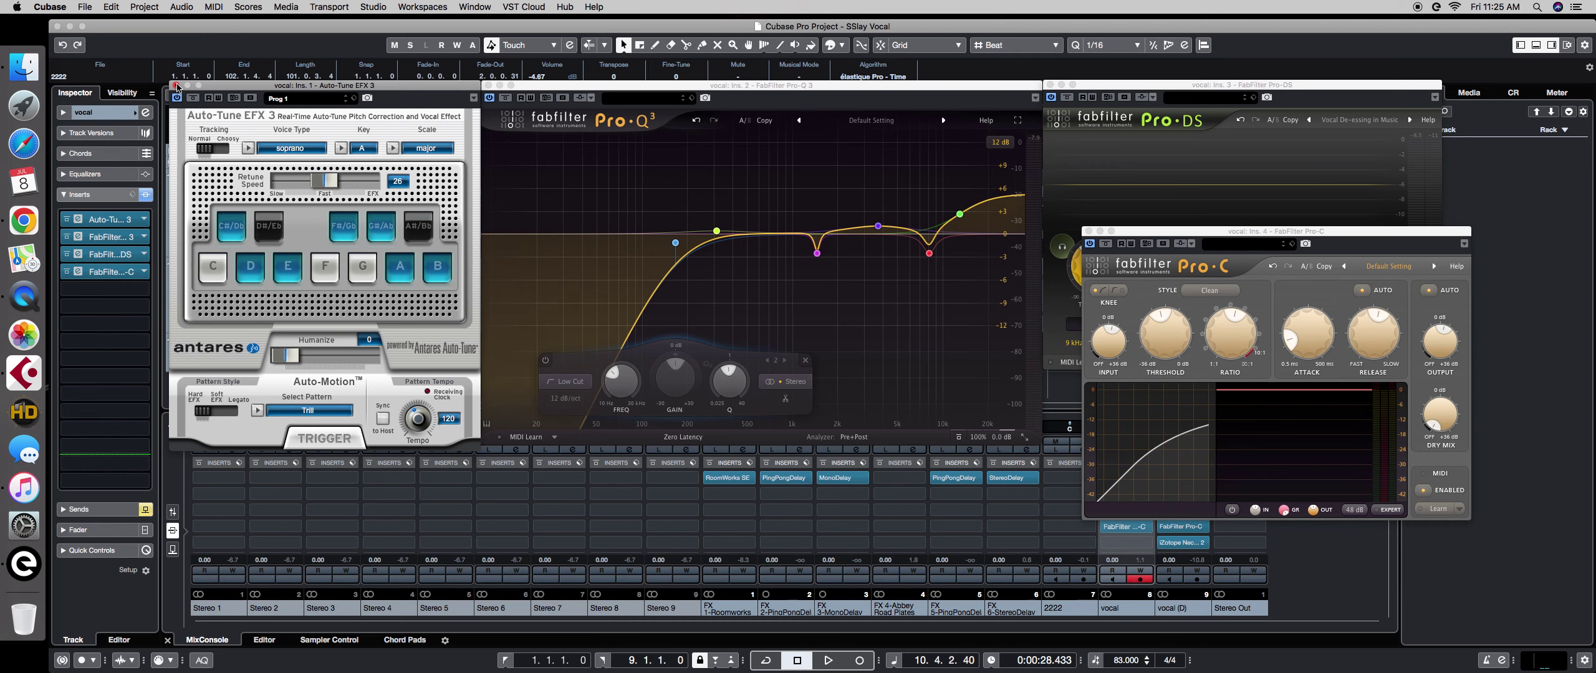
{"action": "left_click_drag", "start_coordinate": [333, 87], "coordinate": [654, 148]}
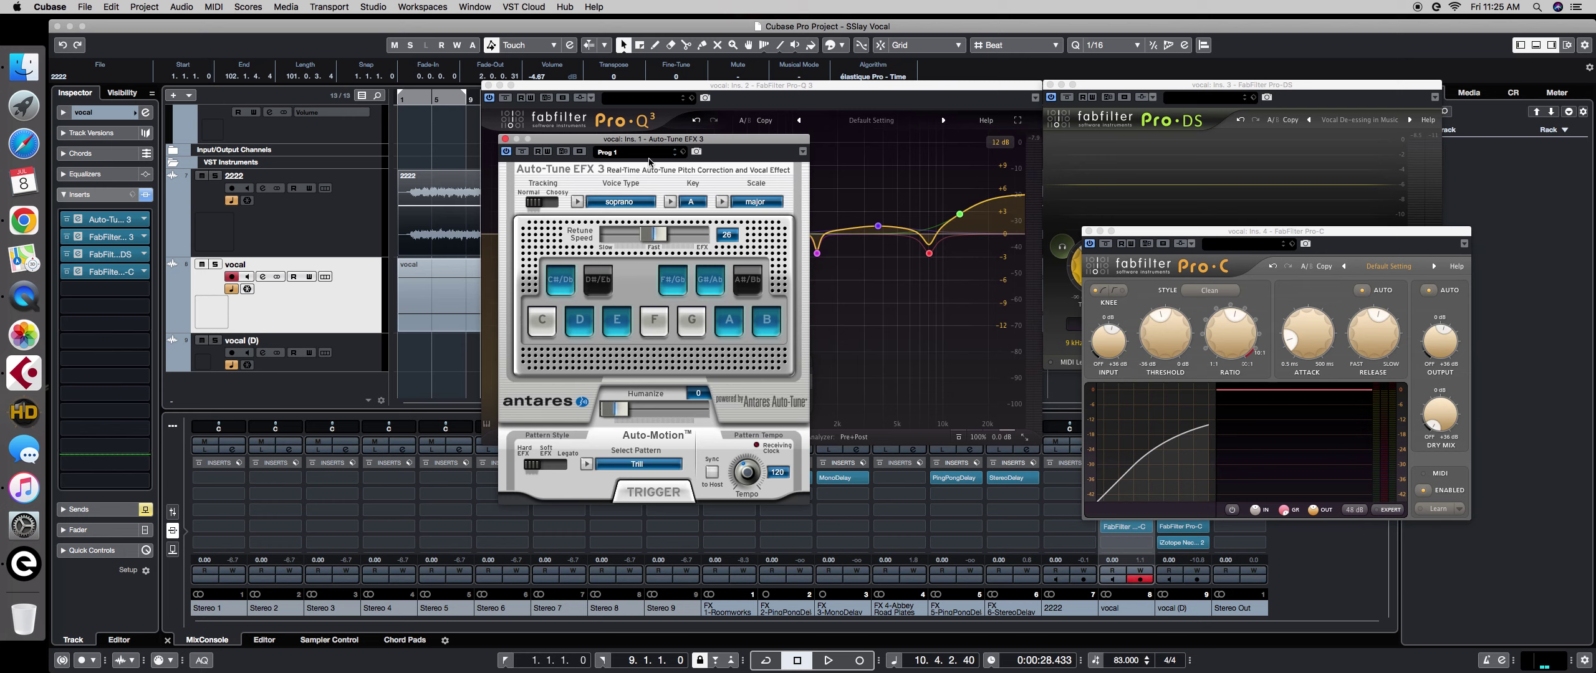
Check the key and scale choices in Auto-Tune EFX 3, keeping key A and scale major.
{"action": "left_click", "coordinate": [693, 206]}
{"action": "left_click", "coordinate": [690, 202]}
{"action": "left_click", "coordinate": [757, 204]}
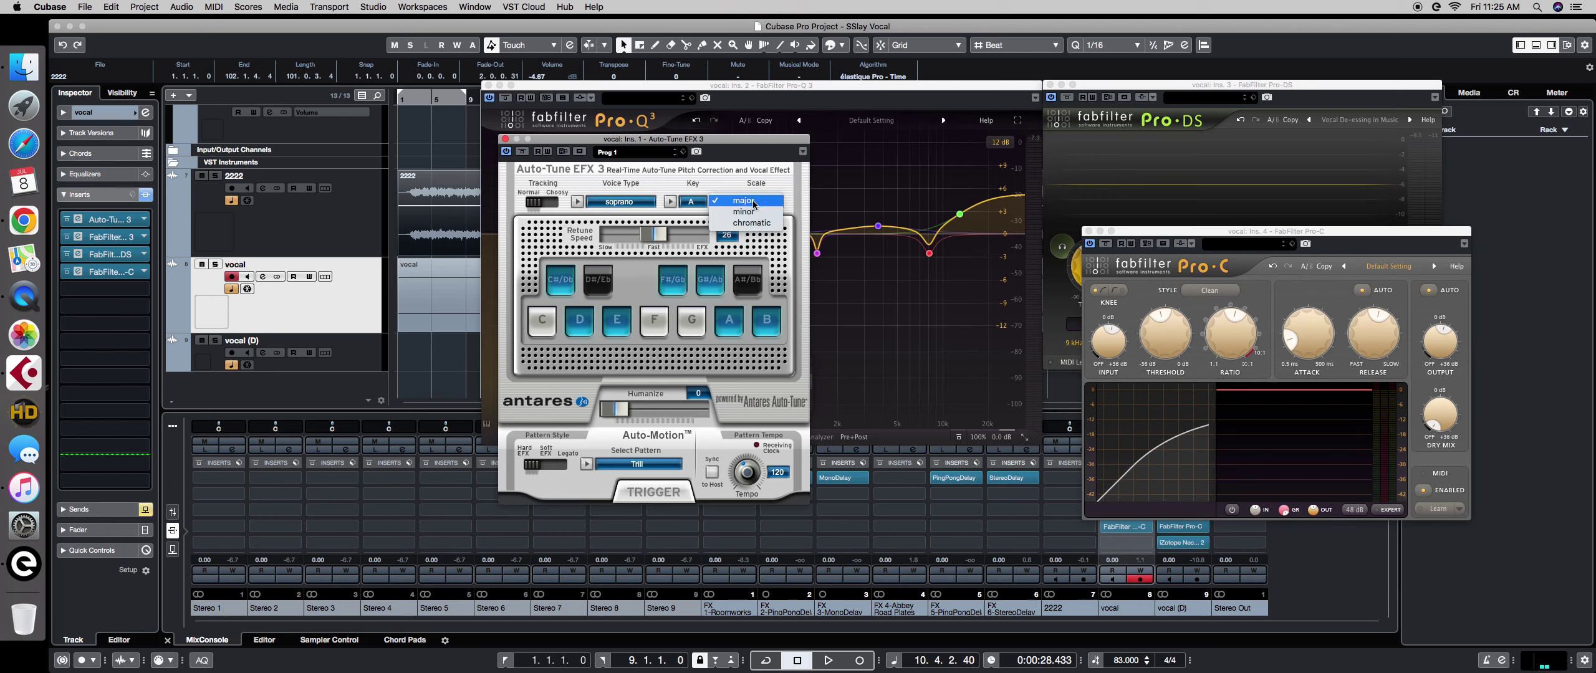
{"action": "left_click", "coordinate": [754, 204]}
Try the alto/tenor voice type in Auto-Tune EFX 3 and restore soprano.
{"action": "left_click", "coordinate": [626, 203]}
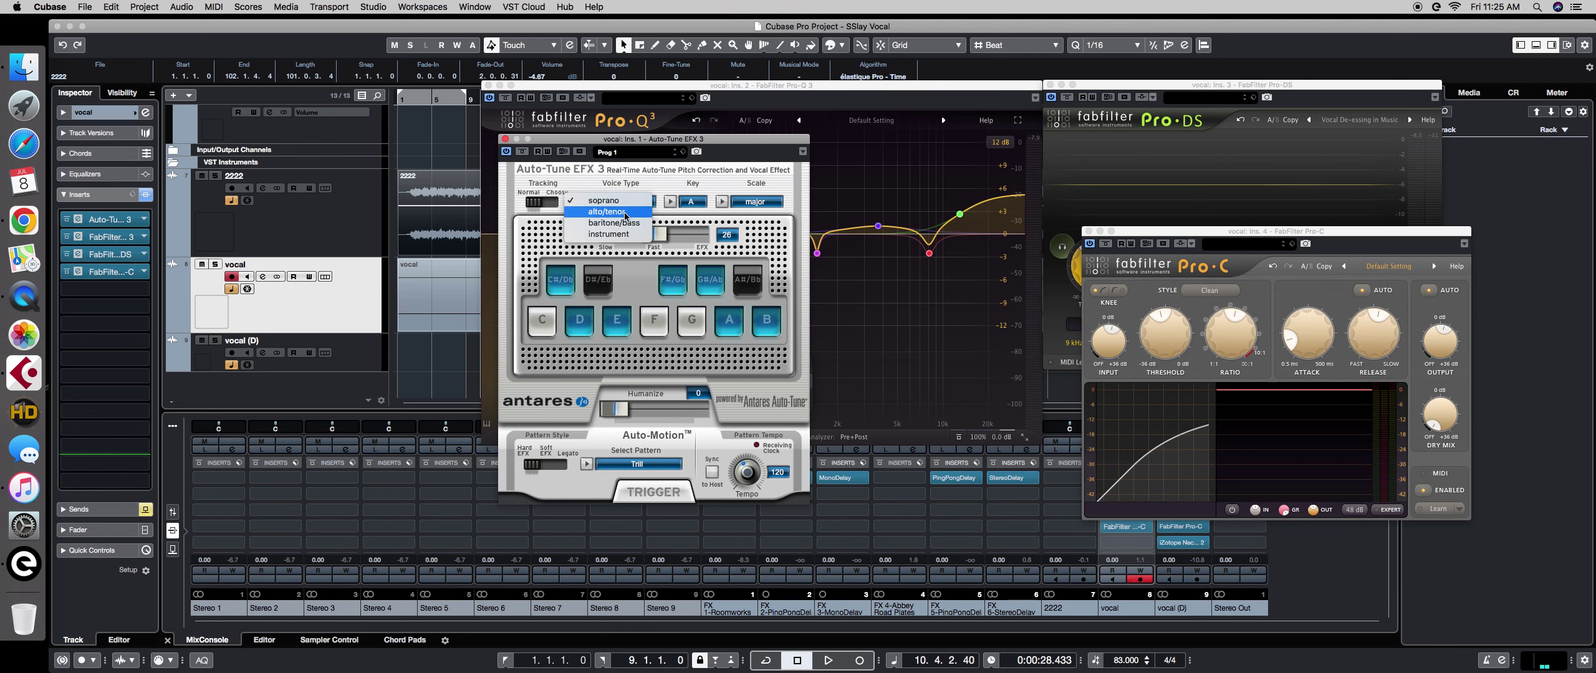
{"action": "left_click", "coordinate": [625, 217]}
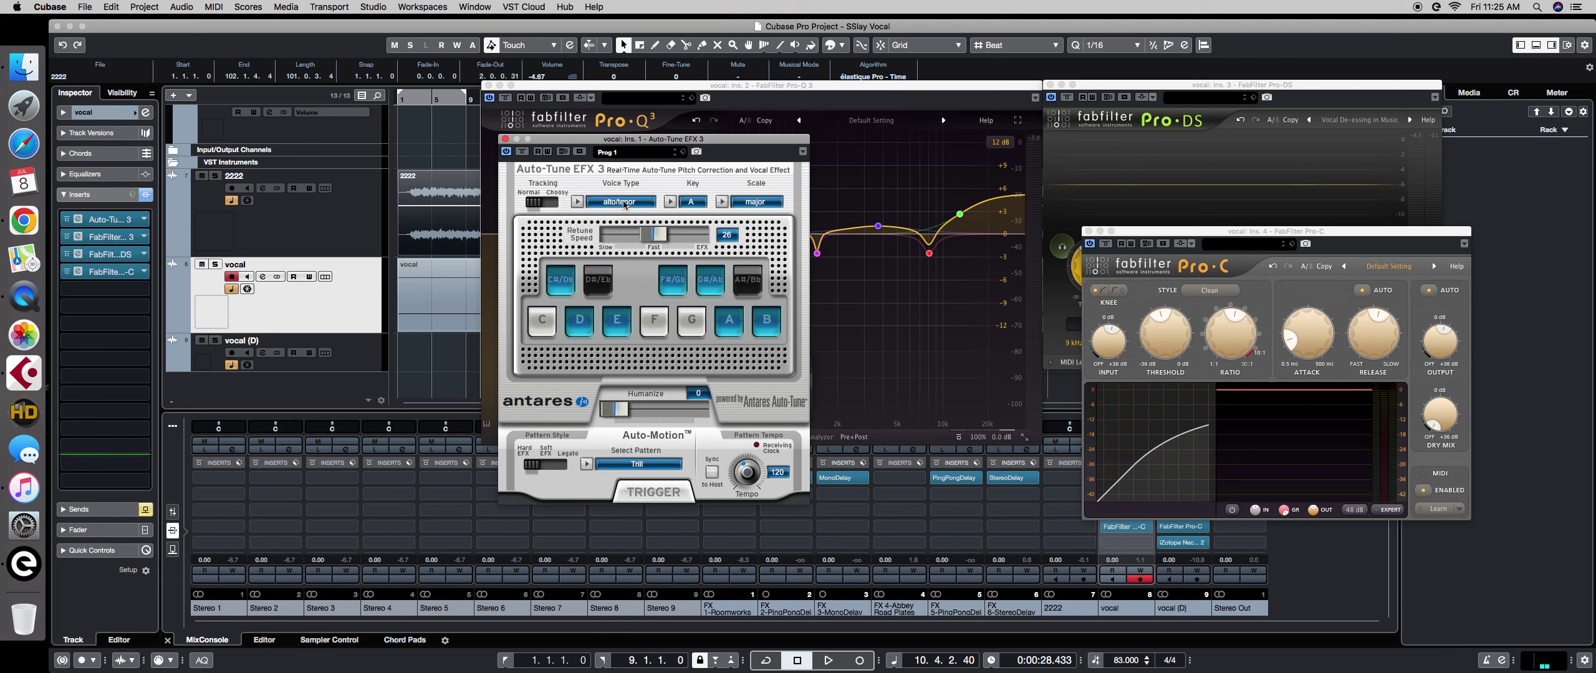
{"action": "left_click", "coordinate": [626, 206]}
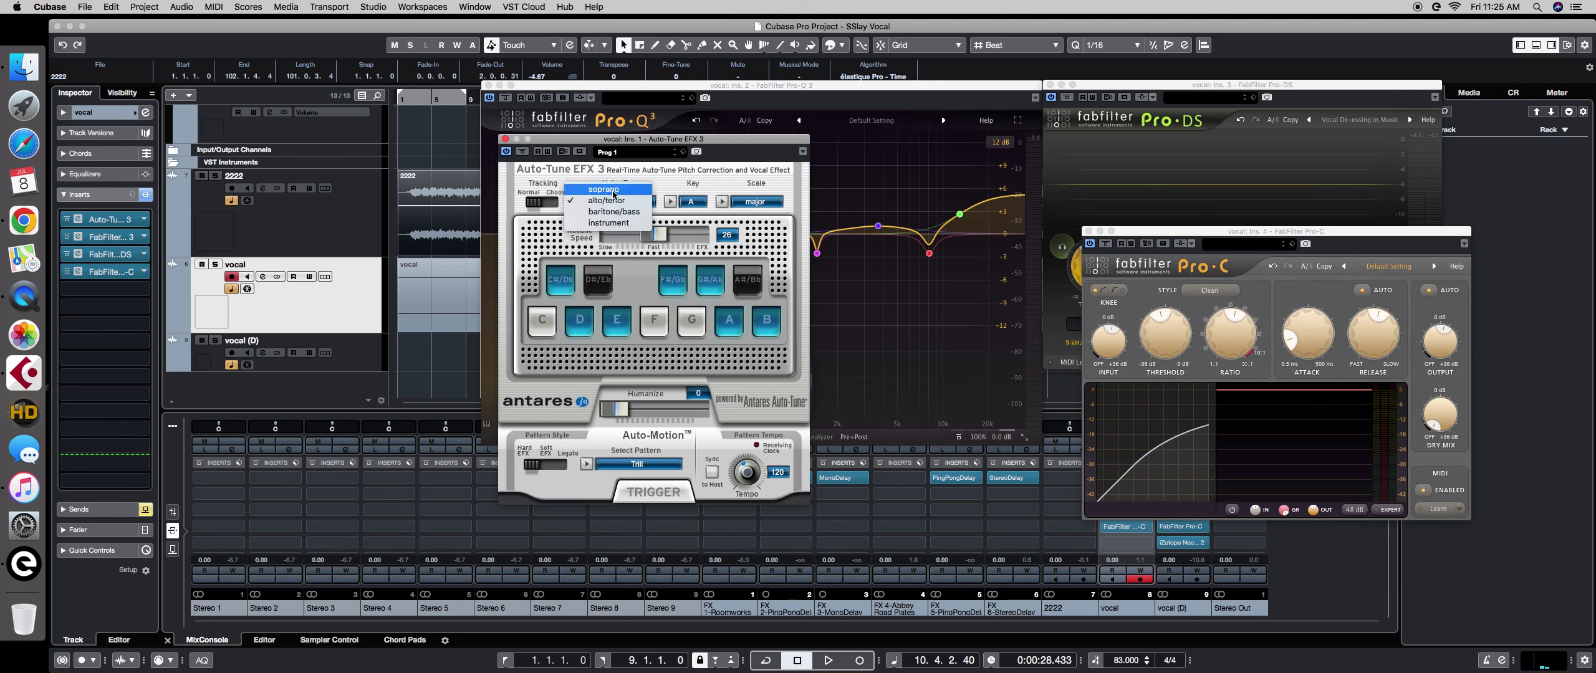
{"action": "left_click", "coordinate": [612, 190]}
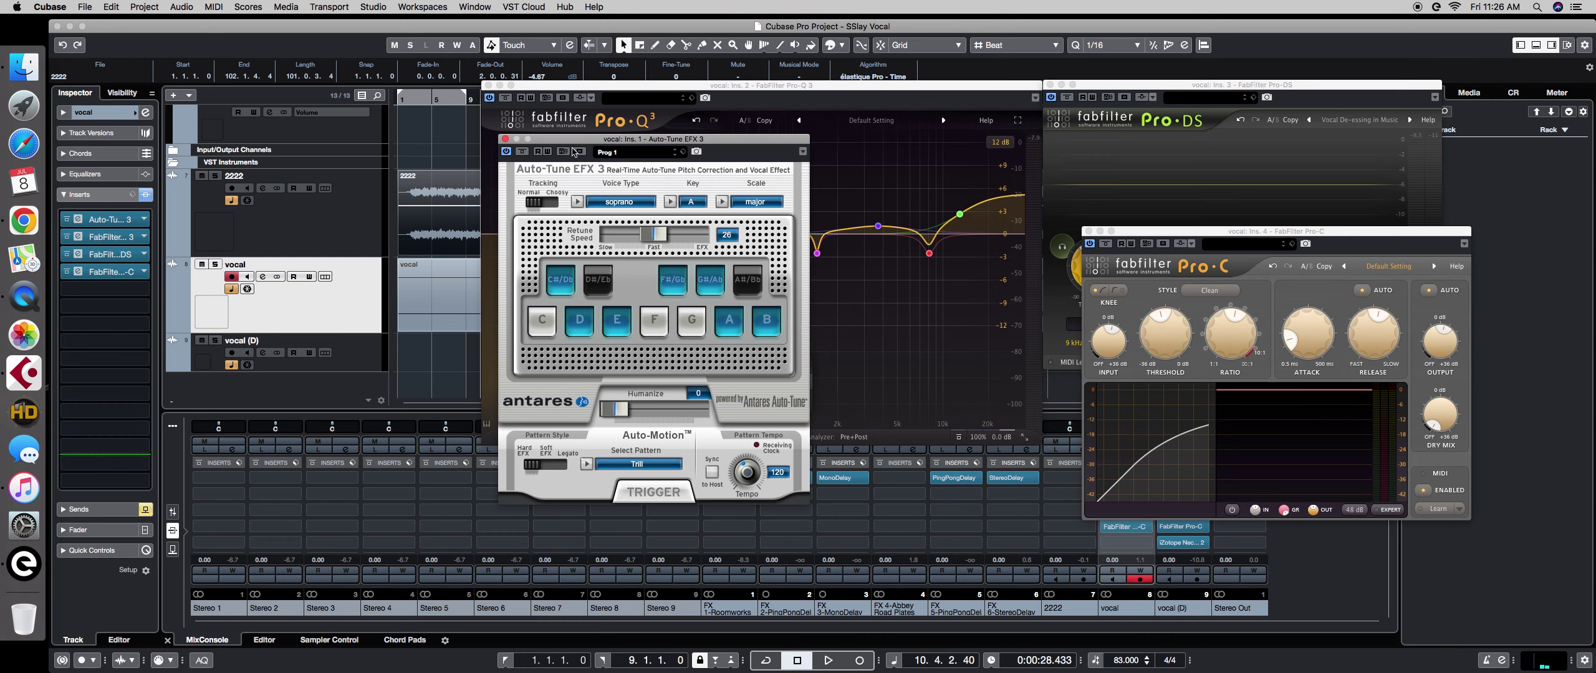
Close the Auto-Tune EFX 3 window and bypass all inserts on the vocal track.
{"action": "left_click", "coordinate": [506, 139]}
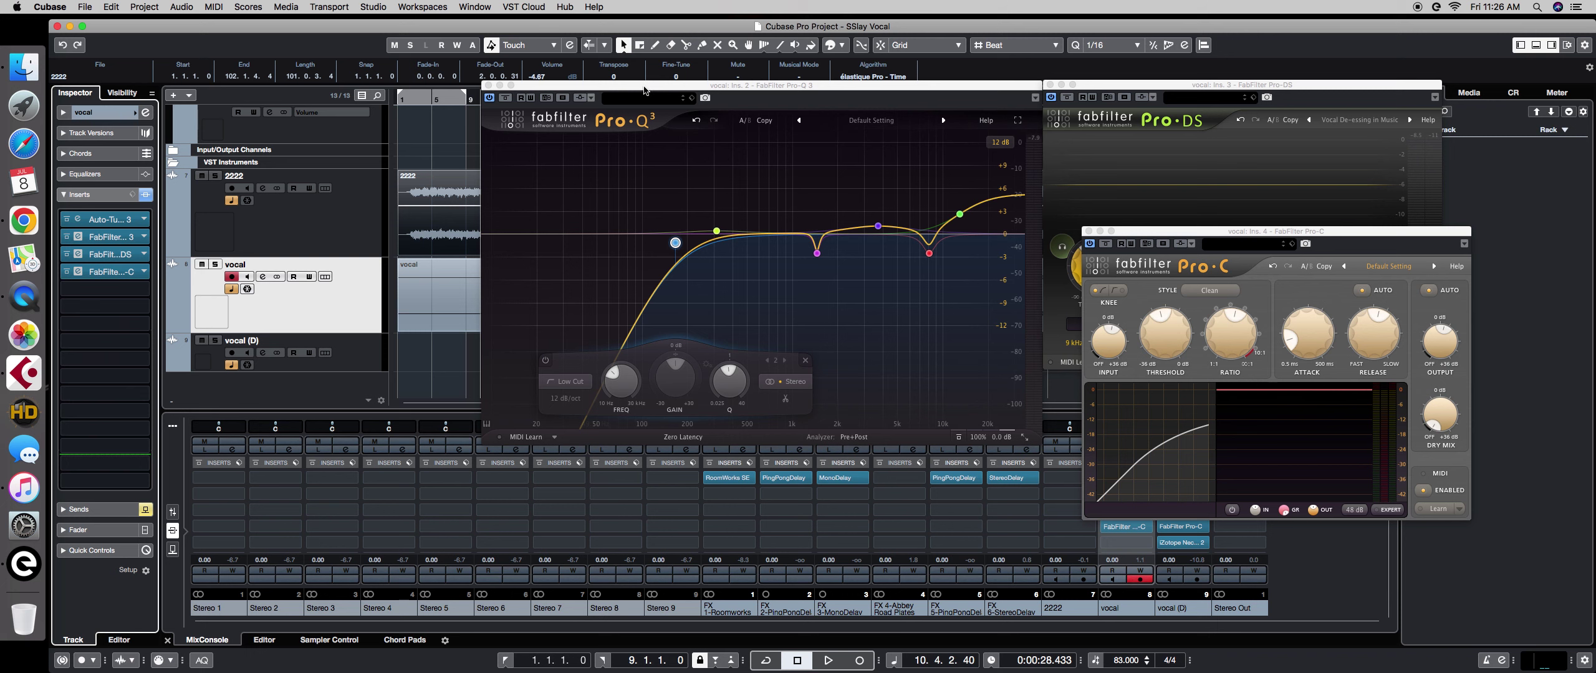
{"action": "left_click", "coordinate": [360, 295]}
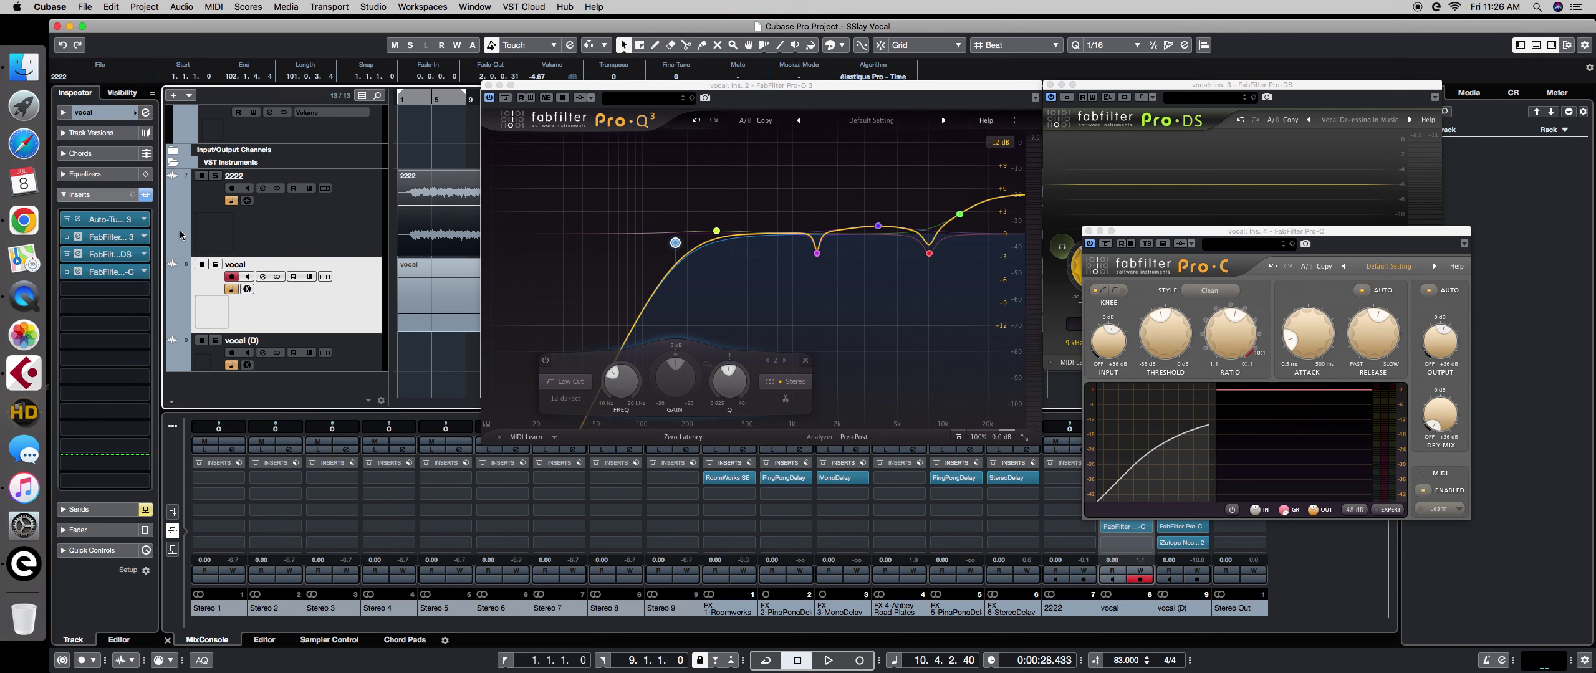
{"action": "left_click", "coordinate": [146, 195]}
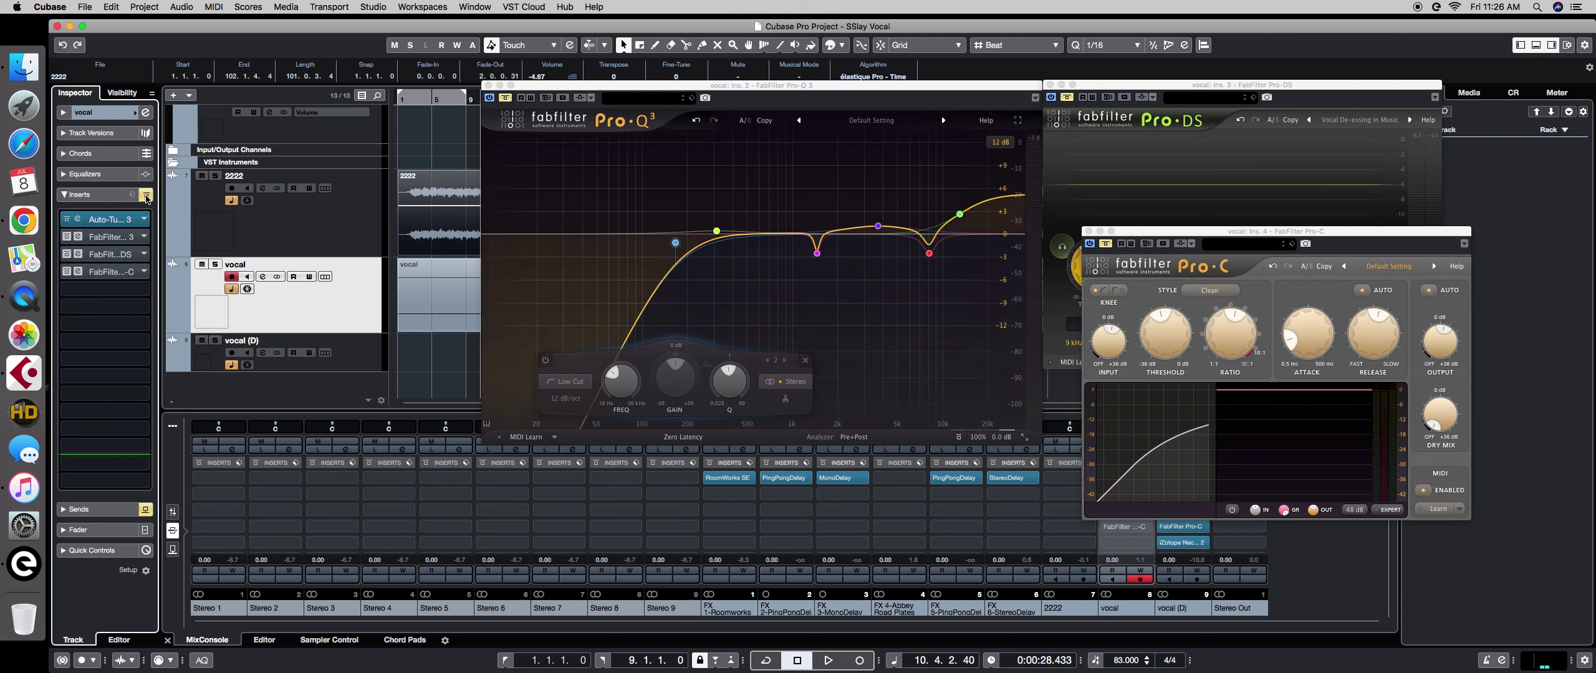
Solo the vocal track and play a short passage to hear it without processing.
{"action": "left_click", "coordinate": [215, 265]}
{"action": "key", "text": "space"}
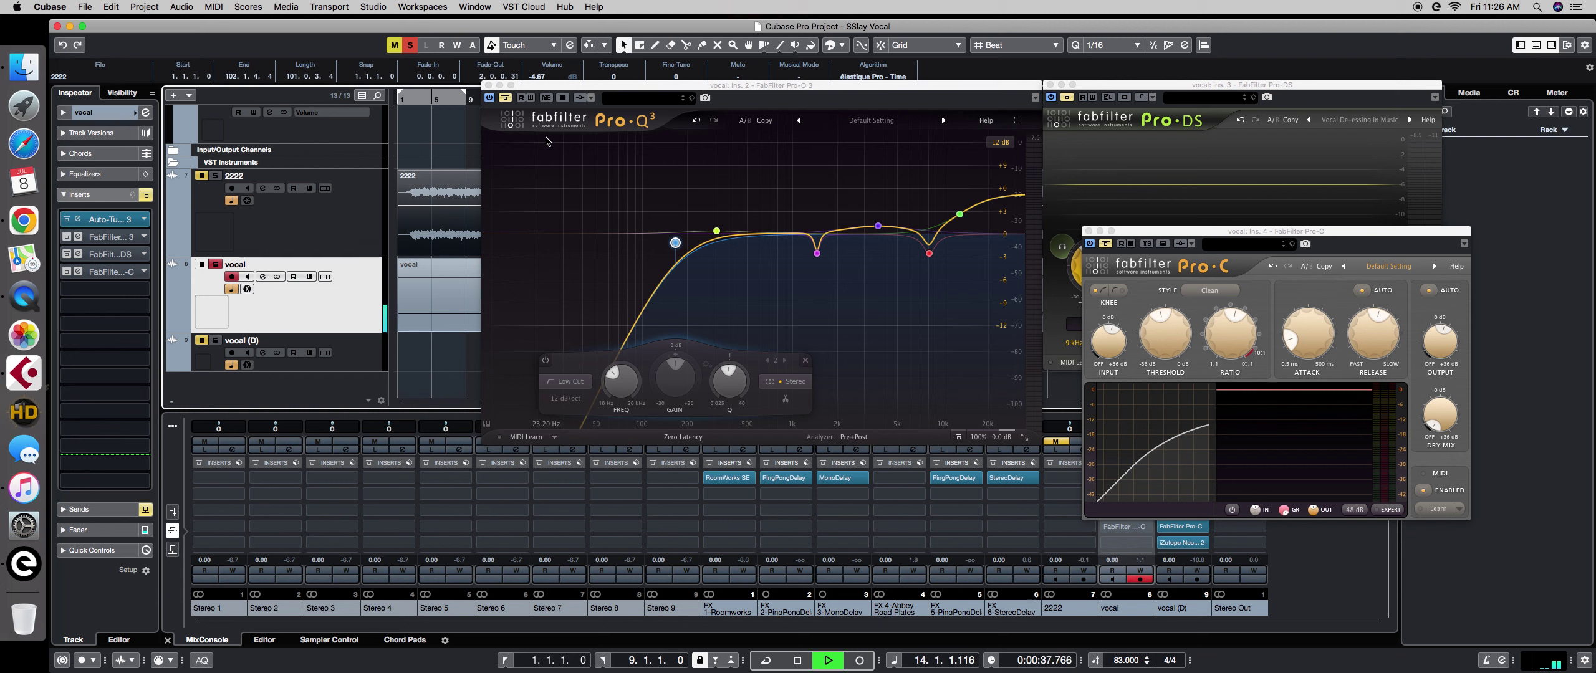
{"action": "key", "text": "space"}
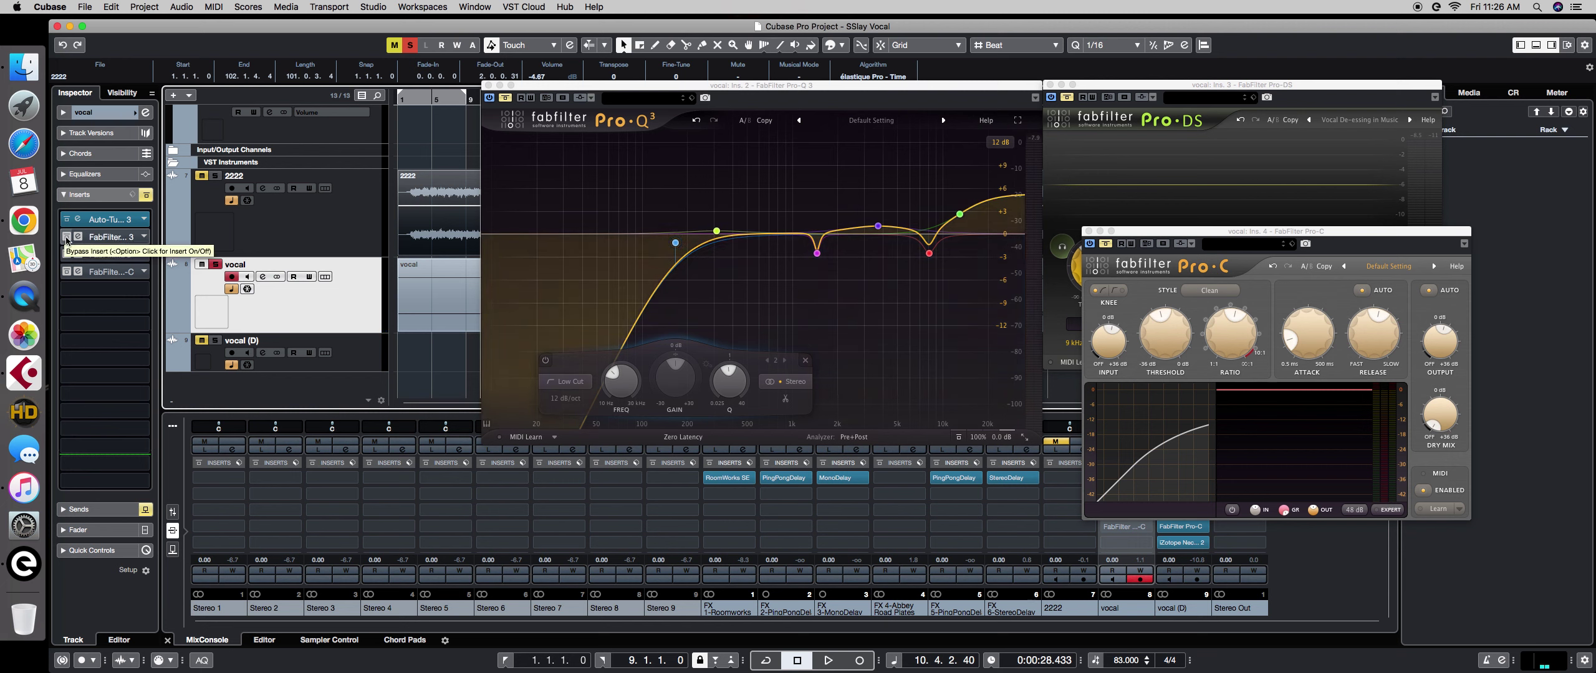
Reactivate only the Pro-Q 3 insert on the vocal track and play the soloed vocal through the equalizer.
{"action": "left_click_drag", "start_coordinate": [616, 87], "coordinate": [529, 96]}
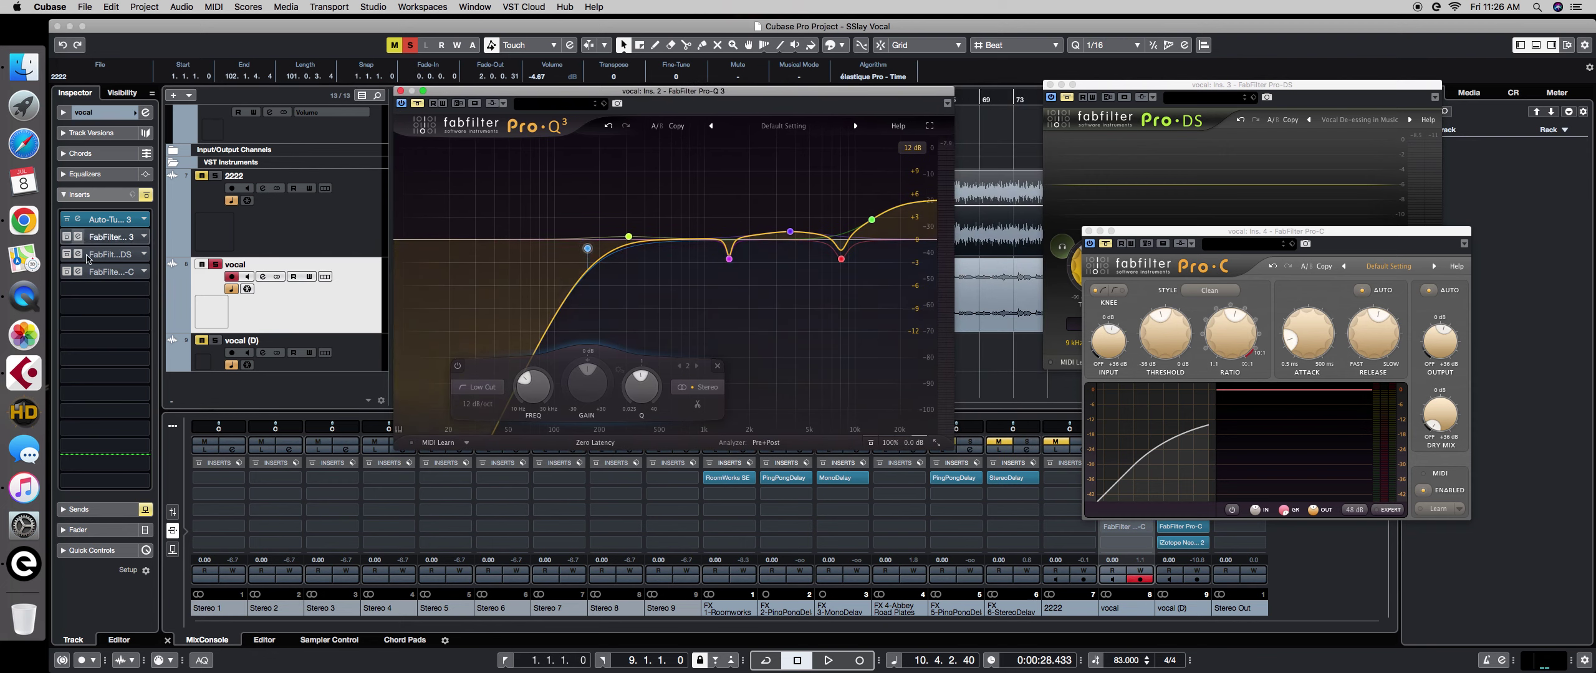
{"action": "left_click", "coordinate": [66, 238]}
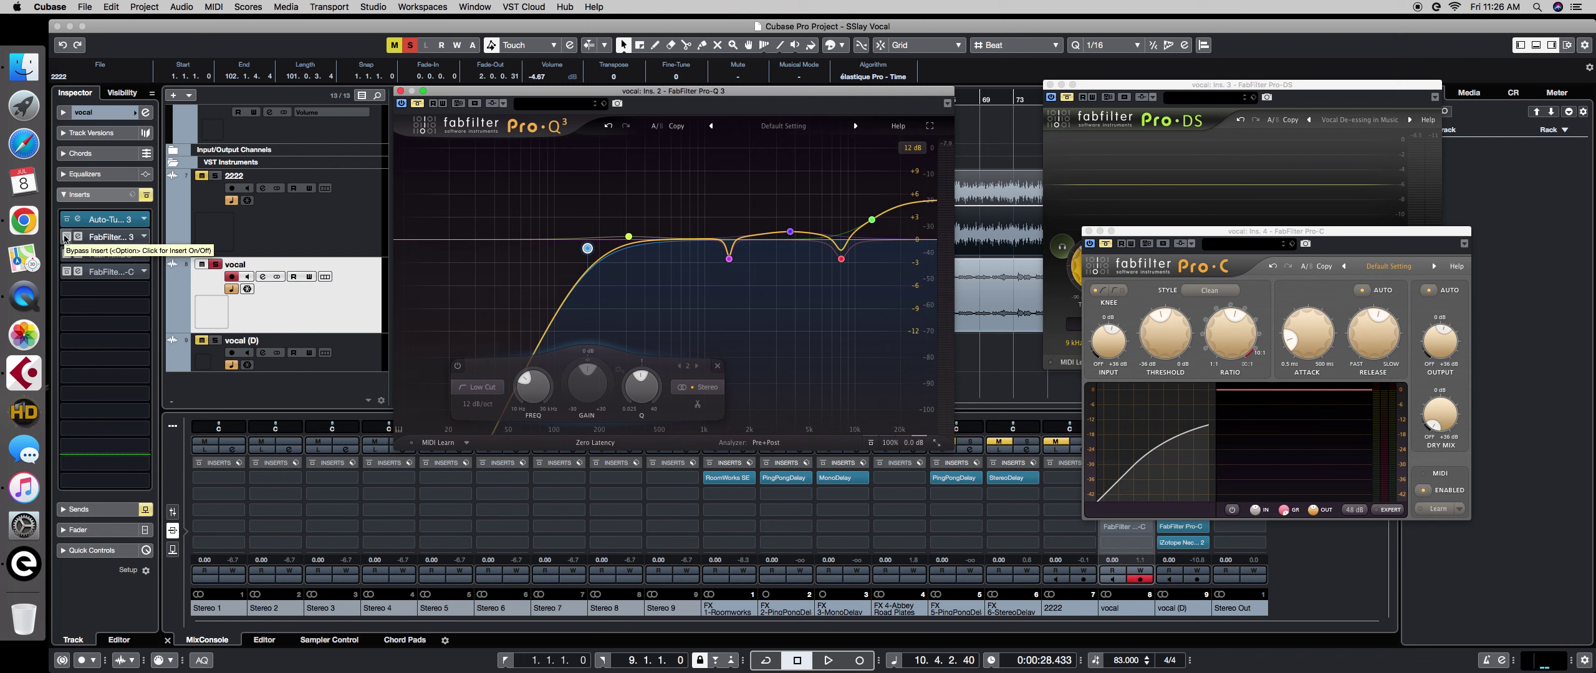
{"action": "left_click", "coordinate": [66, 237]}
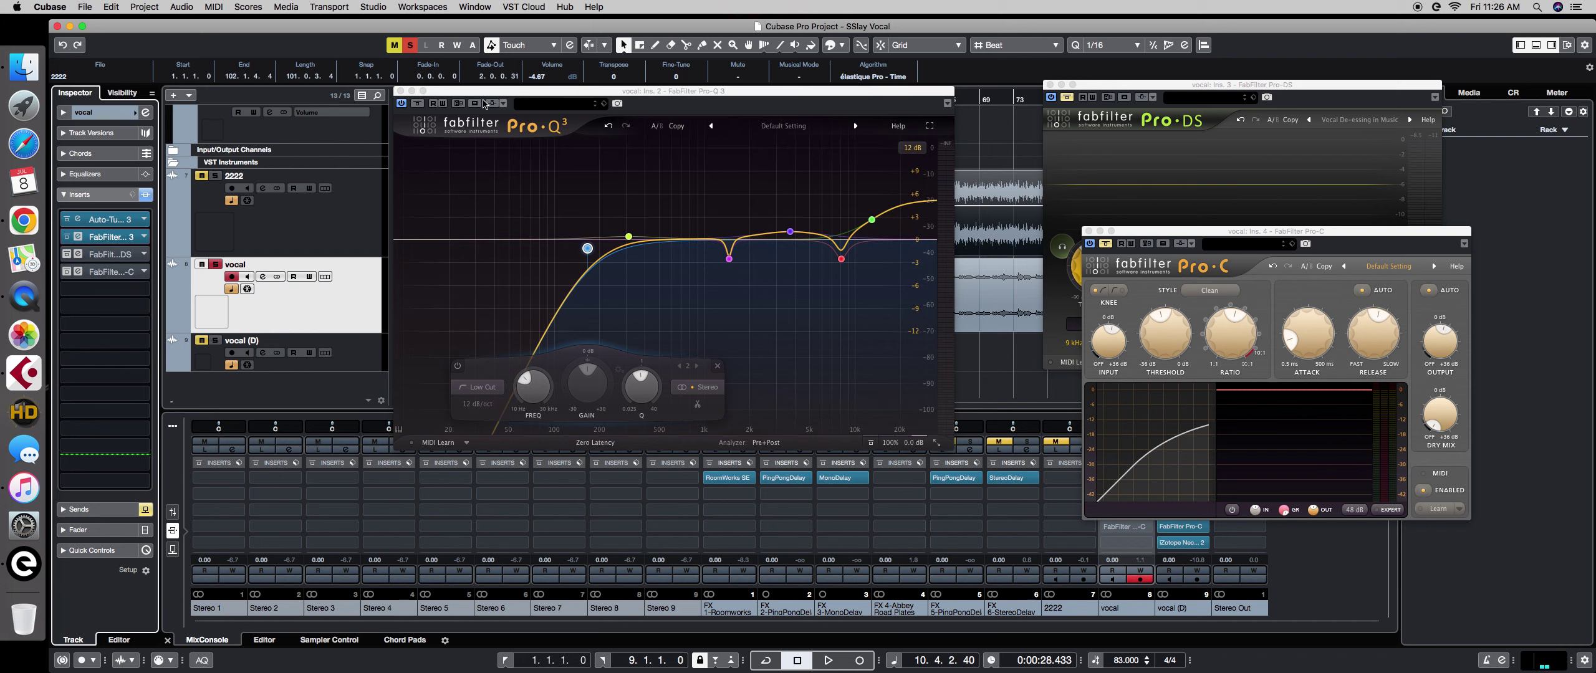
{"action": "left_click_drag", "start_coordinate": [480, 93], "coordinate": [482, 84]}
{"action": "key", "text": "space"}
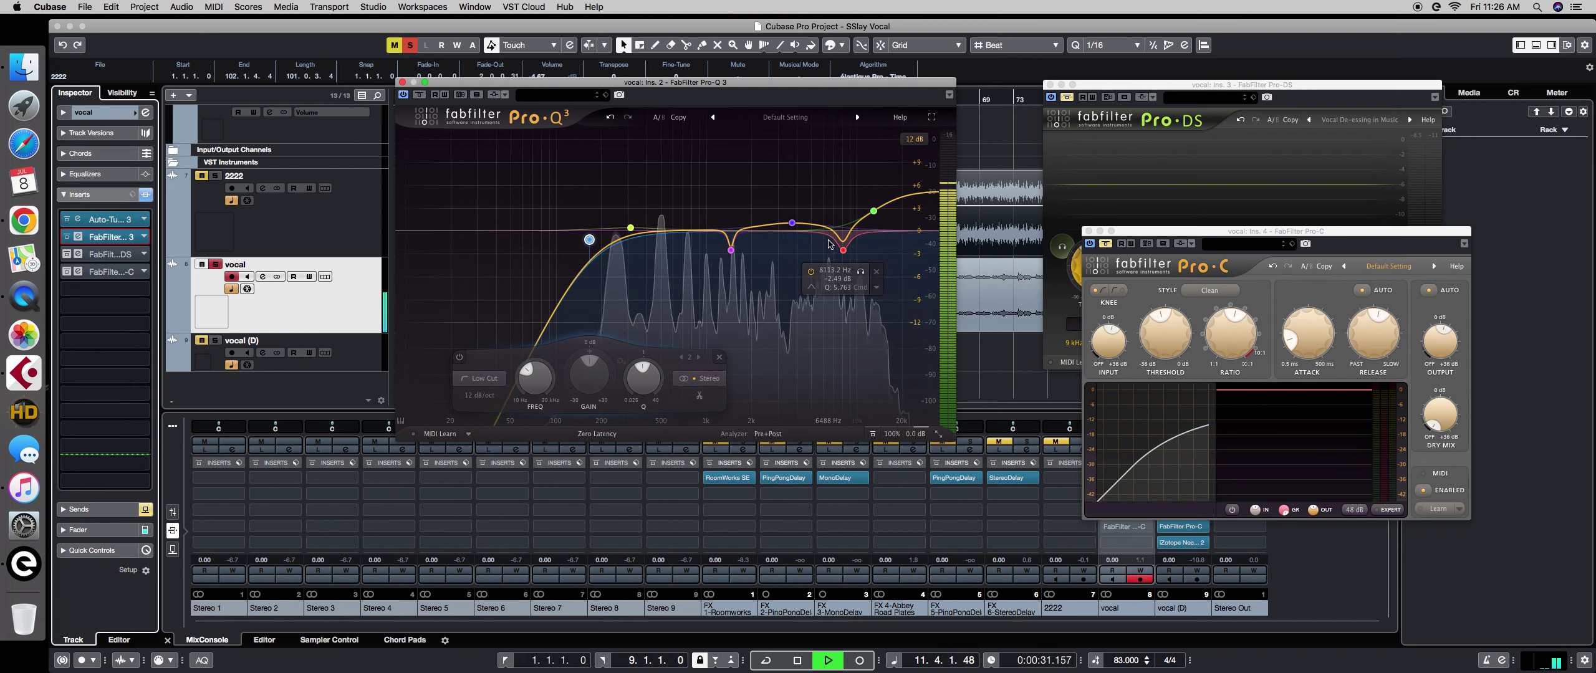
{"action": "key", "text": "space"}
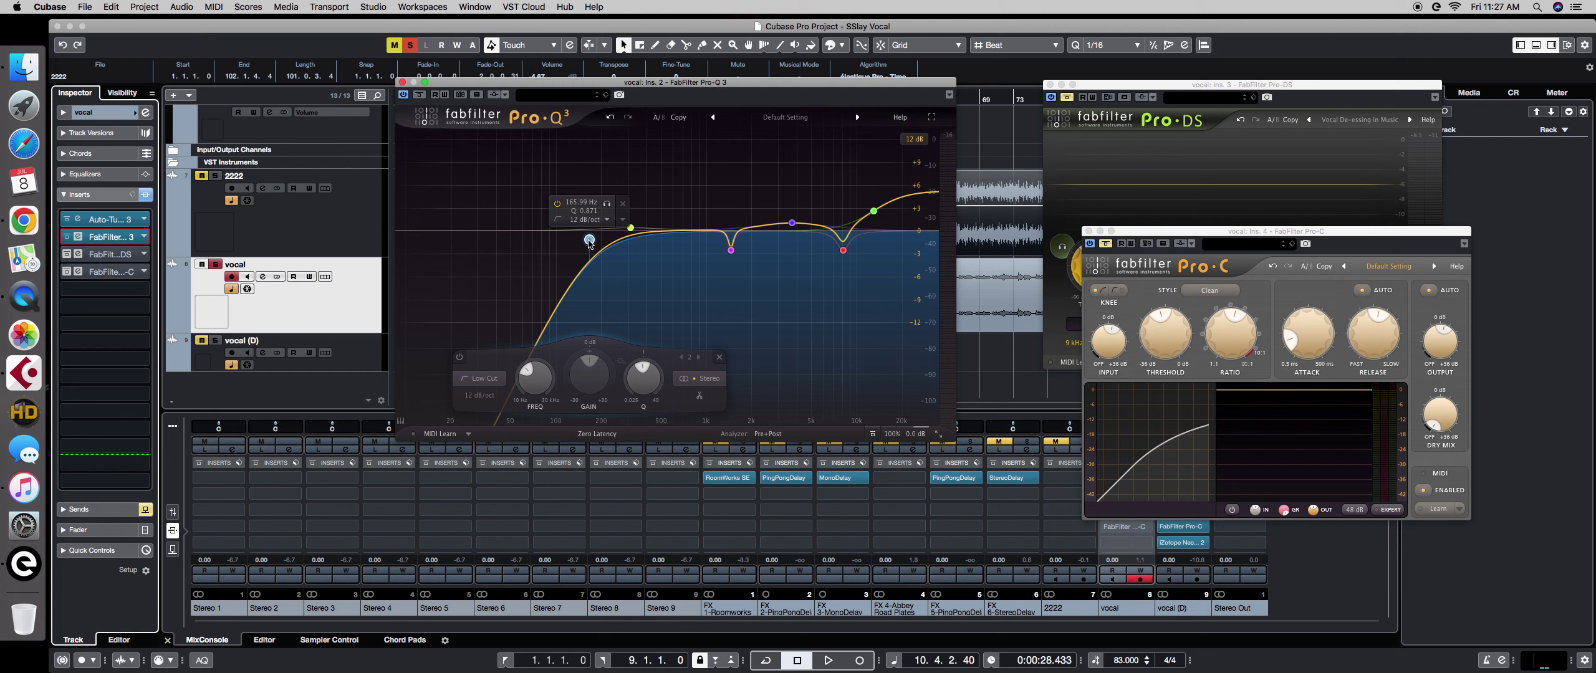
Audition the narrow bell near 1.4 kHz during playback by boosting its gain to about +25 dB, and return it to a cut.
{"action": "left_click_drag", "start_coordinate": [588, 240], "coordinate": [584, 240]}
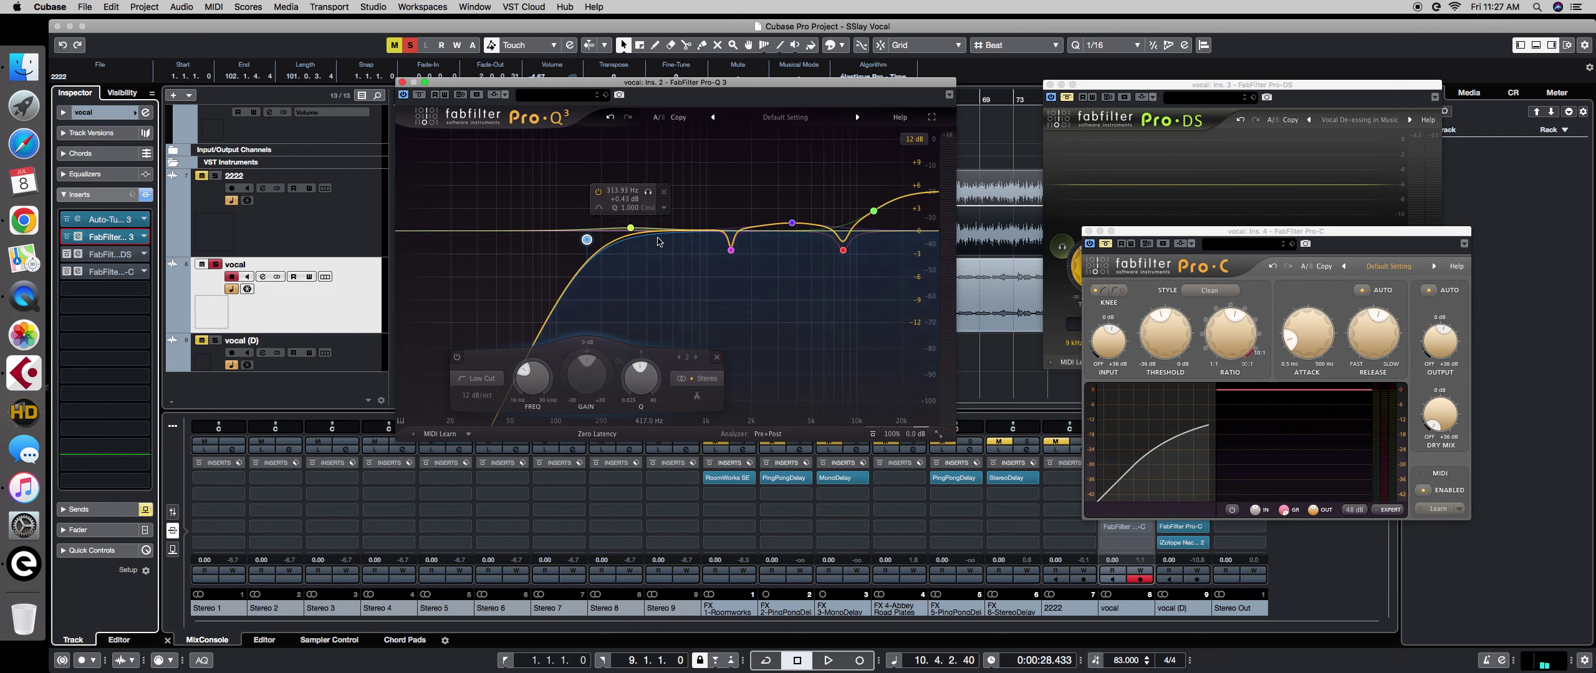
{"action": "left_click", "coordinate": [731, 251]}
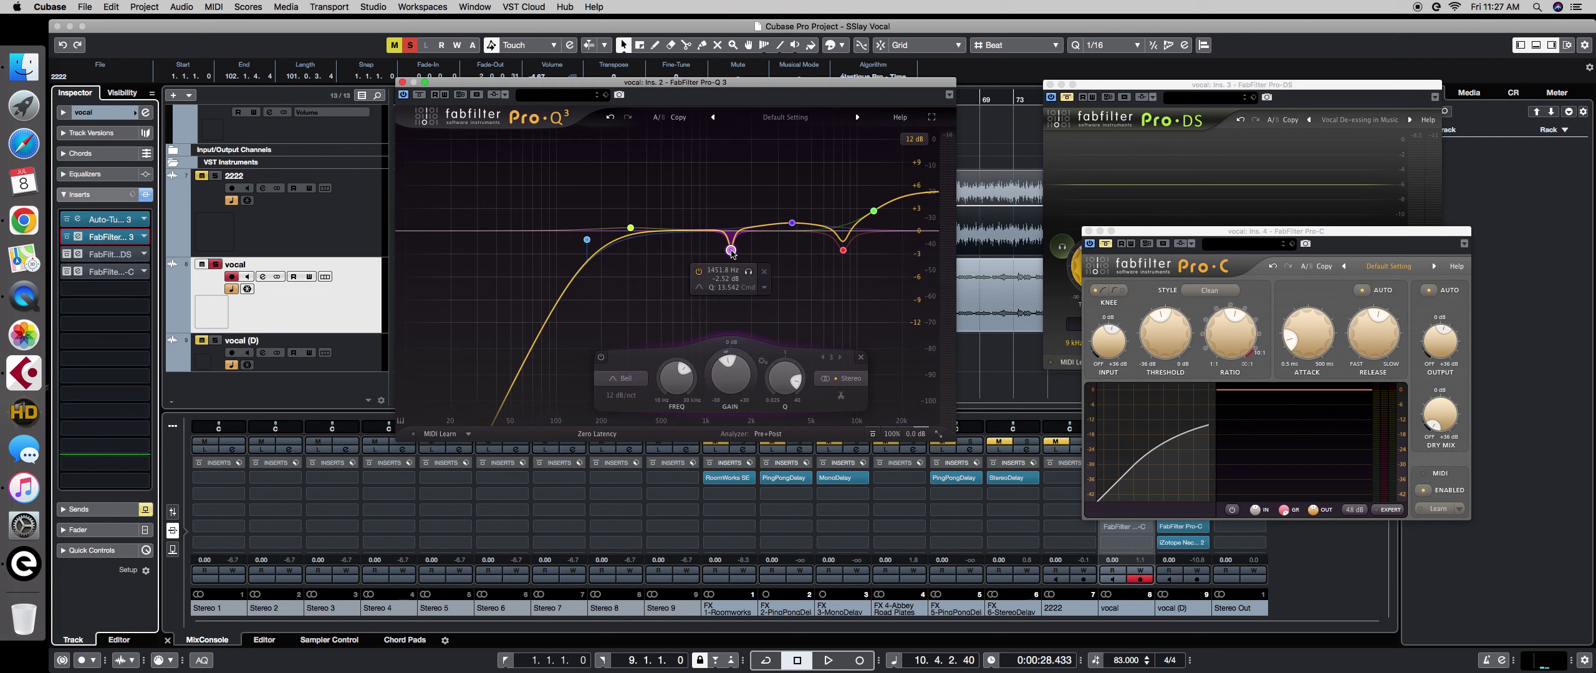
{"action": "key", "text": "space"}
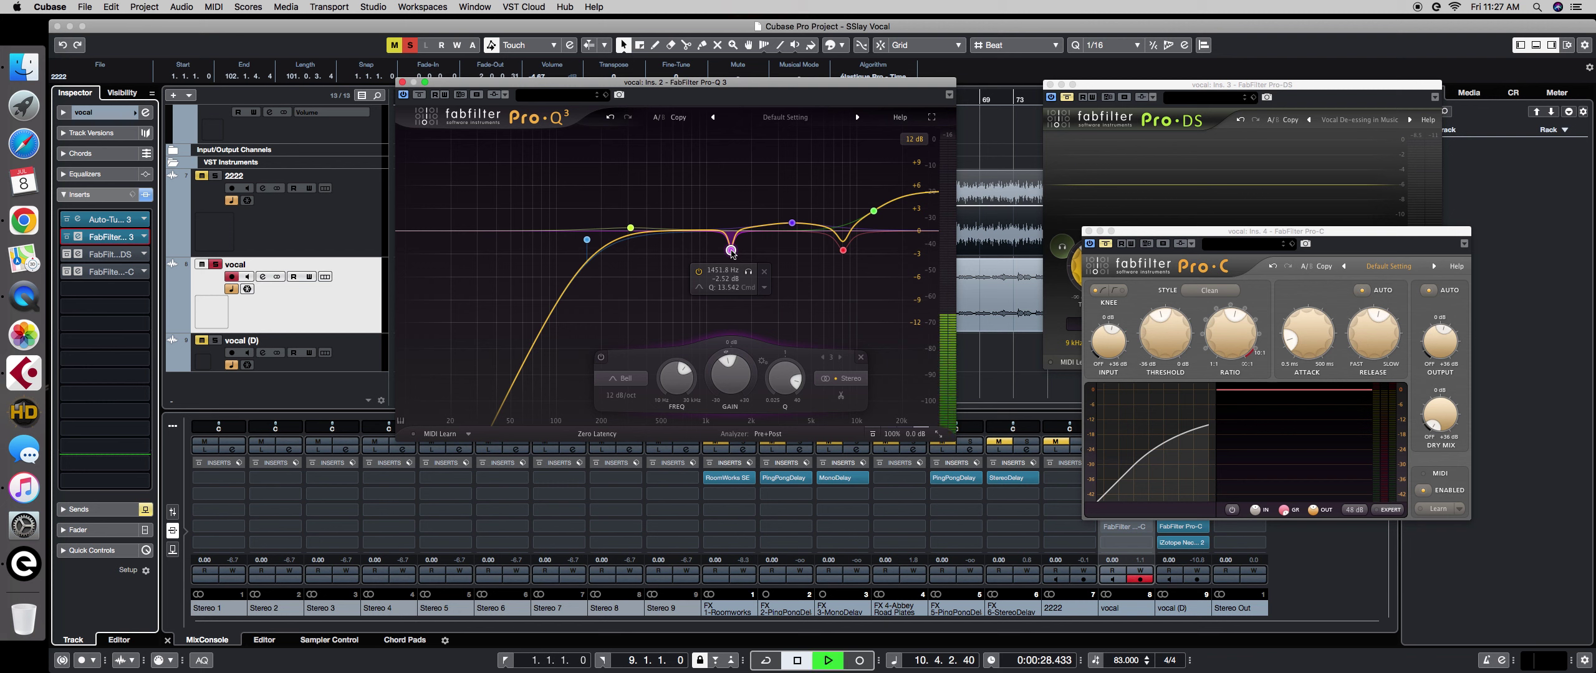
{"action": "scroll", "coordinate": [681, 376], "scroll_direction": "down", "scroll_amount": 2}
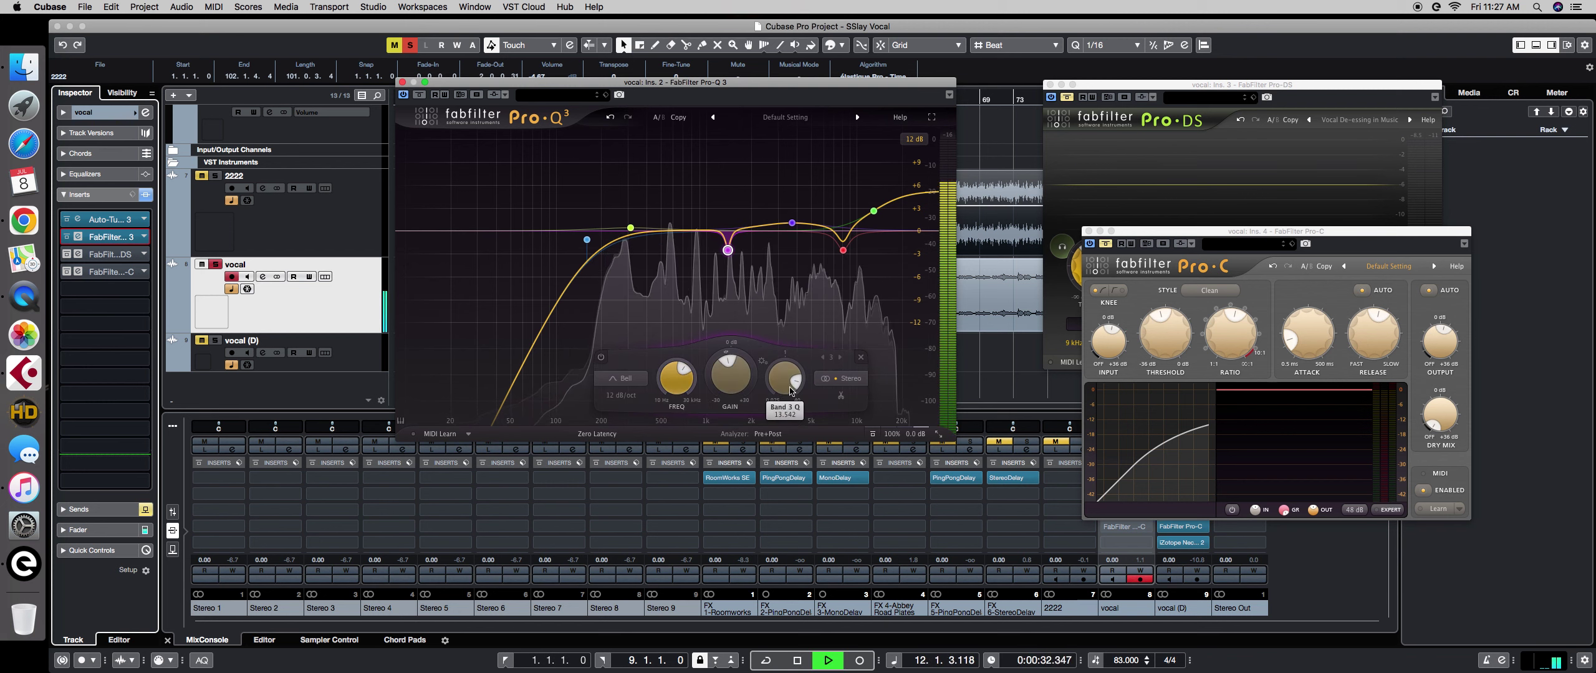
{"action": "left_click_drag", "start_coordinate": [730, 372], "coordinate": [733, 249]}
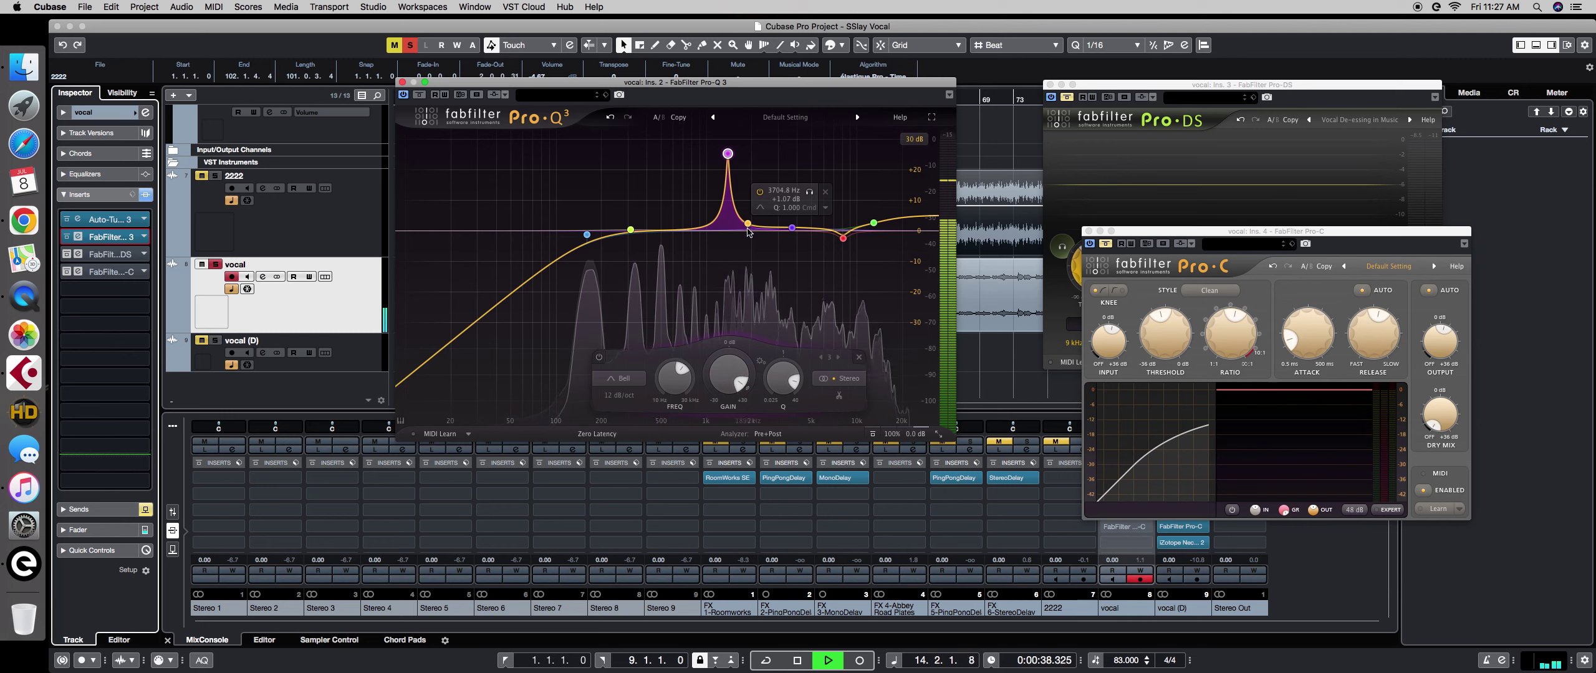
{"action": "mouse_move", "coordinate": [734, 228]}
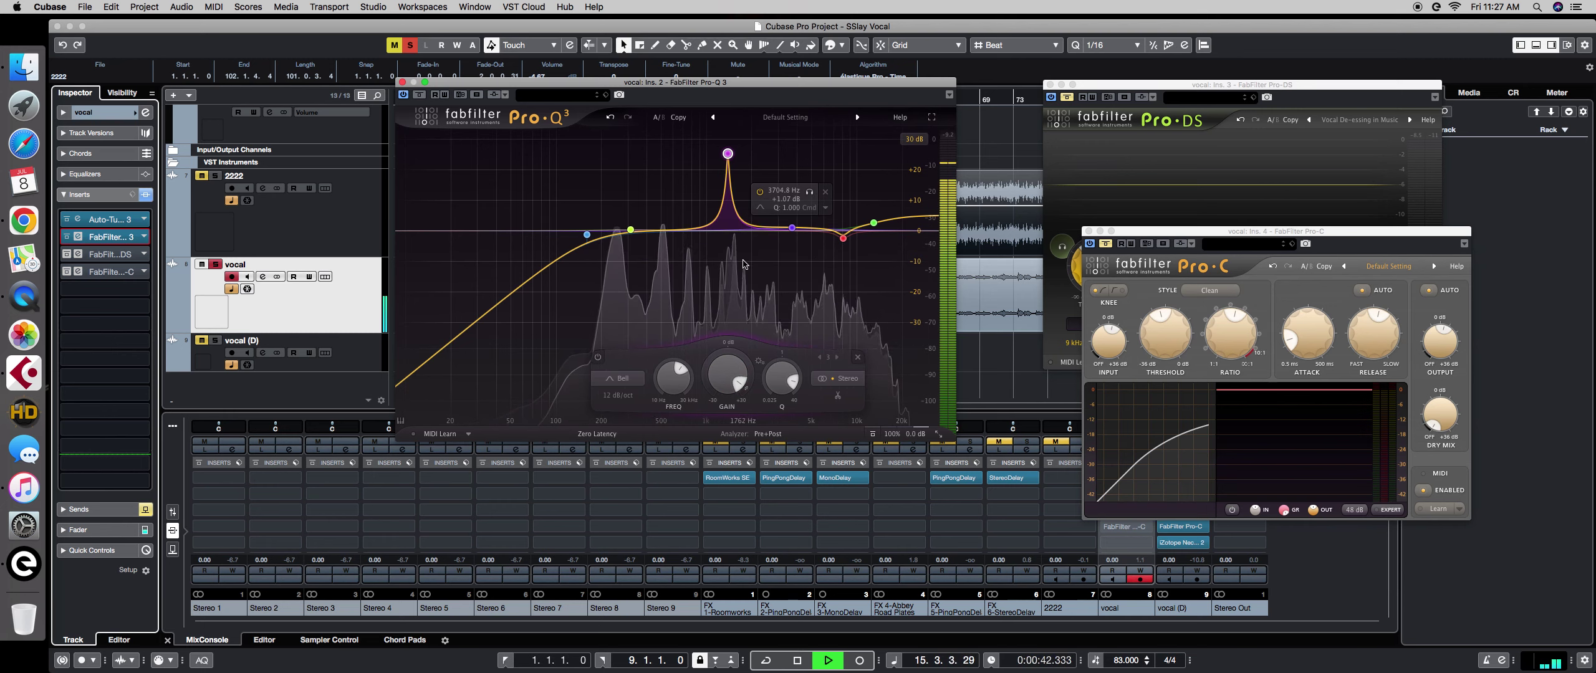
{"action": "mouse_move", "coordinate": [726, 387]}
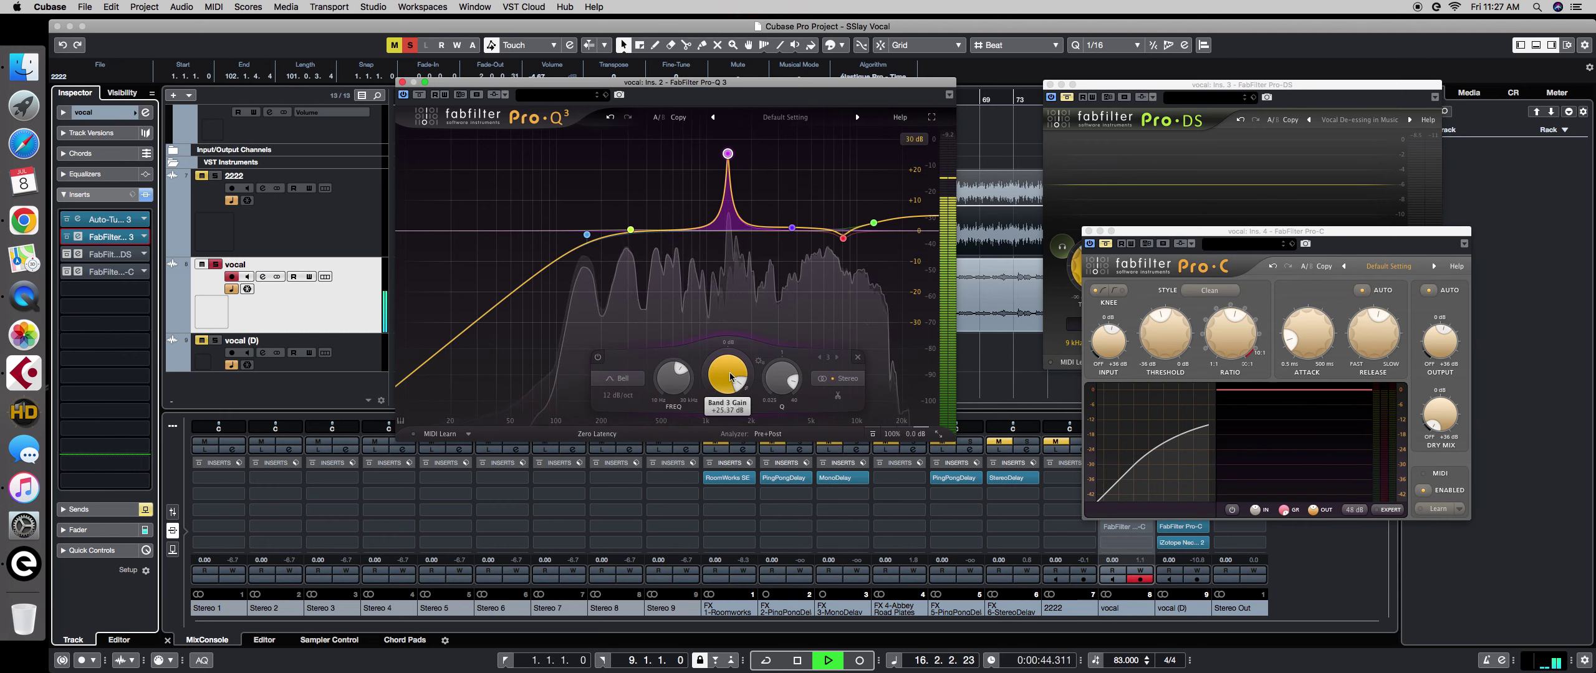
{"action": "left_click_drag", "start_coordinate": [726, 388], "coordinate": [721, 435]}
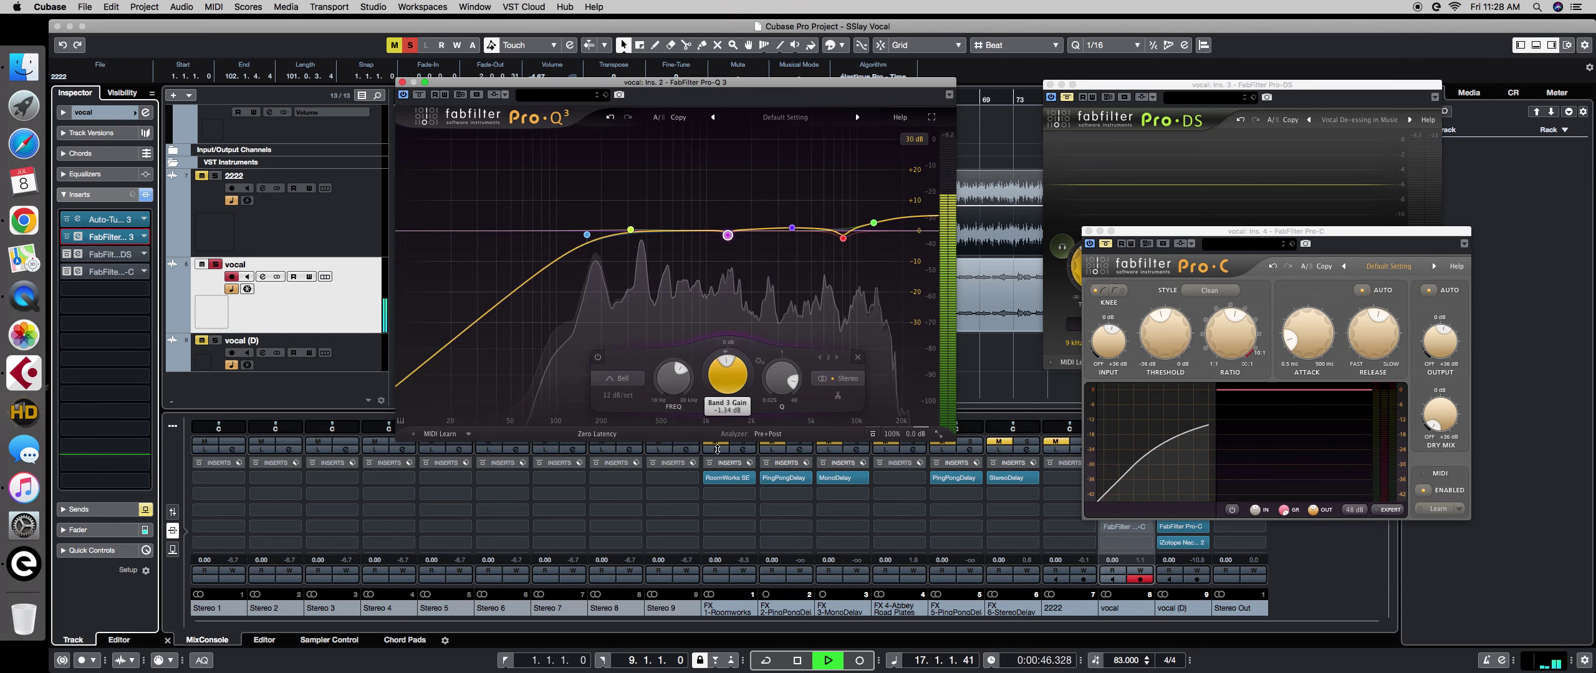
{"action": "left_click_drag", "start_coordinate": [730, 383], "coordinate": [727, 416]}
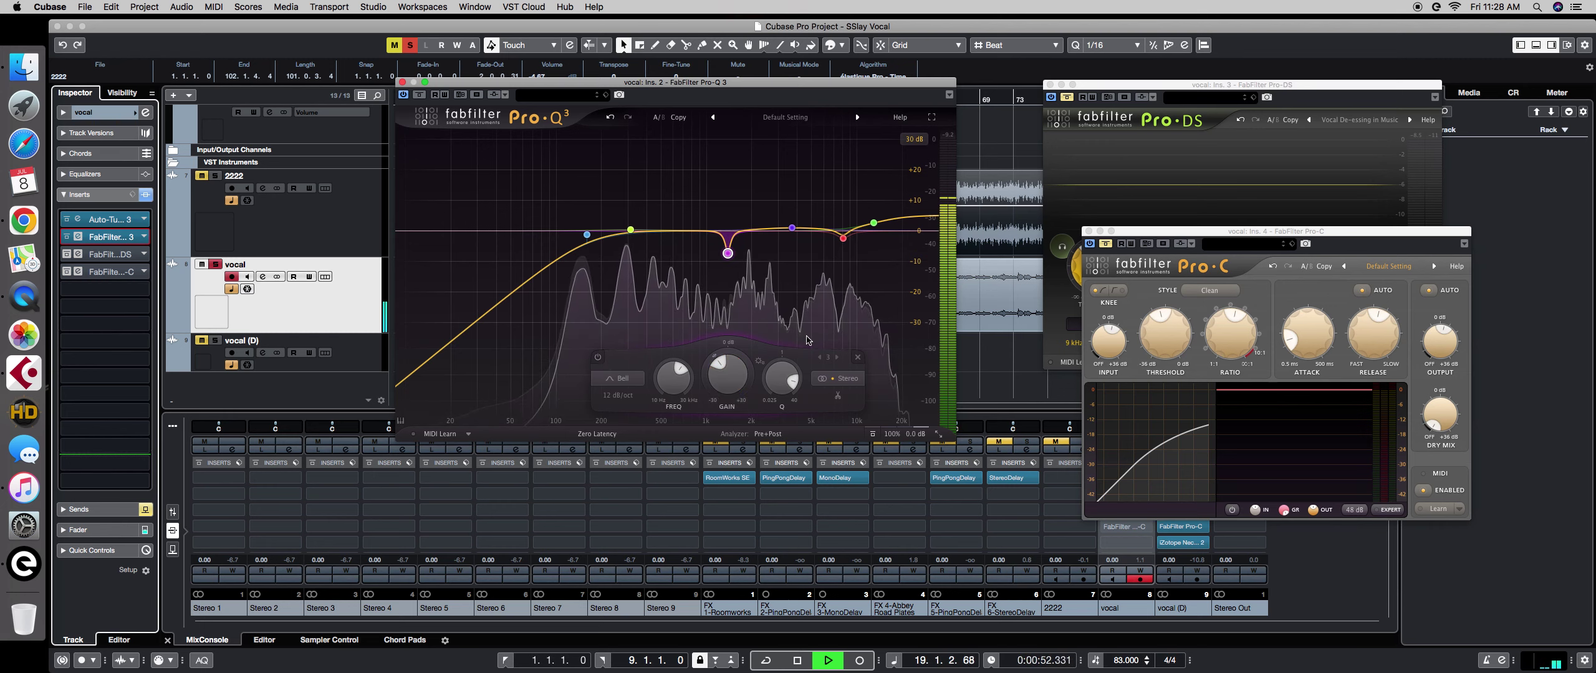
Boost the red bell at about 8.1 kHz to audition that range, and pull its gain down to about -6.6 dB.
{"action": "left_click", "coordinate": [844, 239]}
{"action": "left_click_drag", "start_coordinate": [766, 372], "coordinate": [843, 150]}
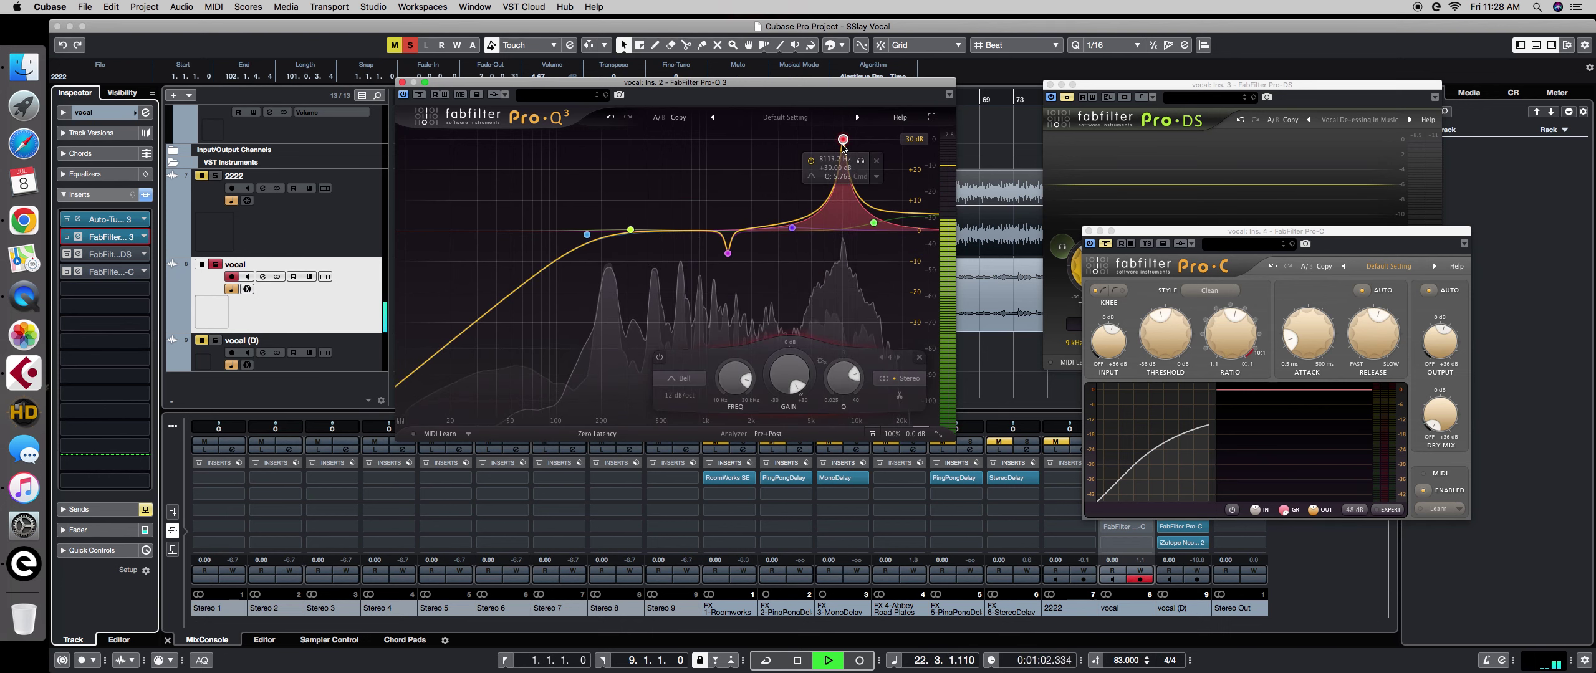
{"action": "scroll", "coordinate": [782, 412], "scroll_direction": "down", "scroll_amount": 10}
{"action": "left_click_drag", "start_coordinate": [783, 412], "coordinate": [802, 455]}
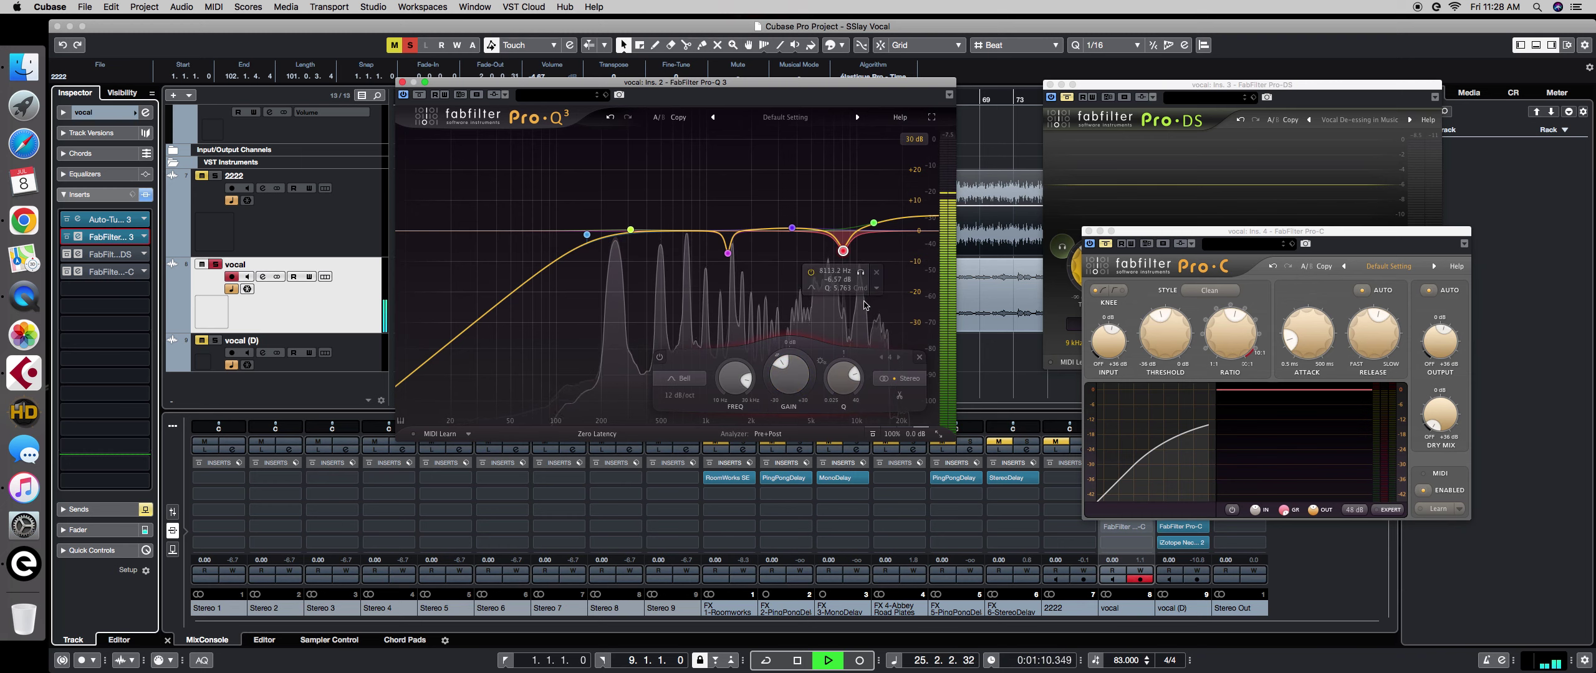
Fine-tune the high shelf to about 13.2 kHz with a gain of about +7.4 dB.
{"action": "left_click", "coordinate": [874, 223]}
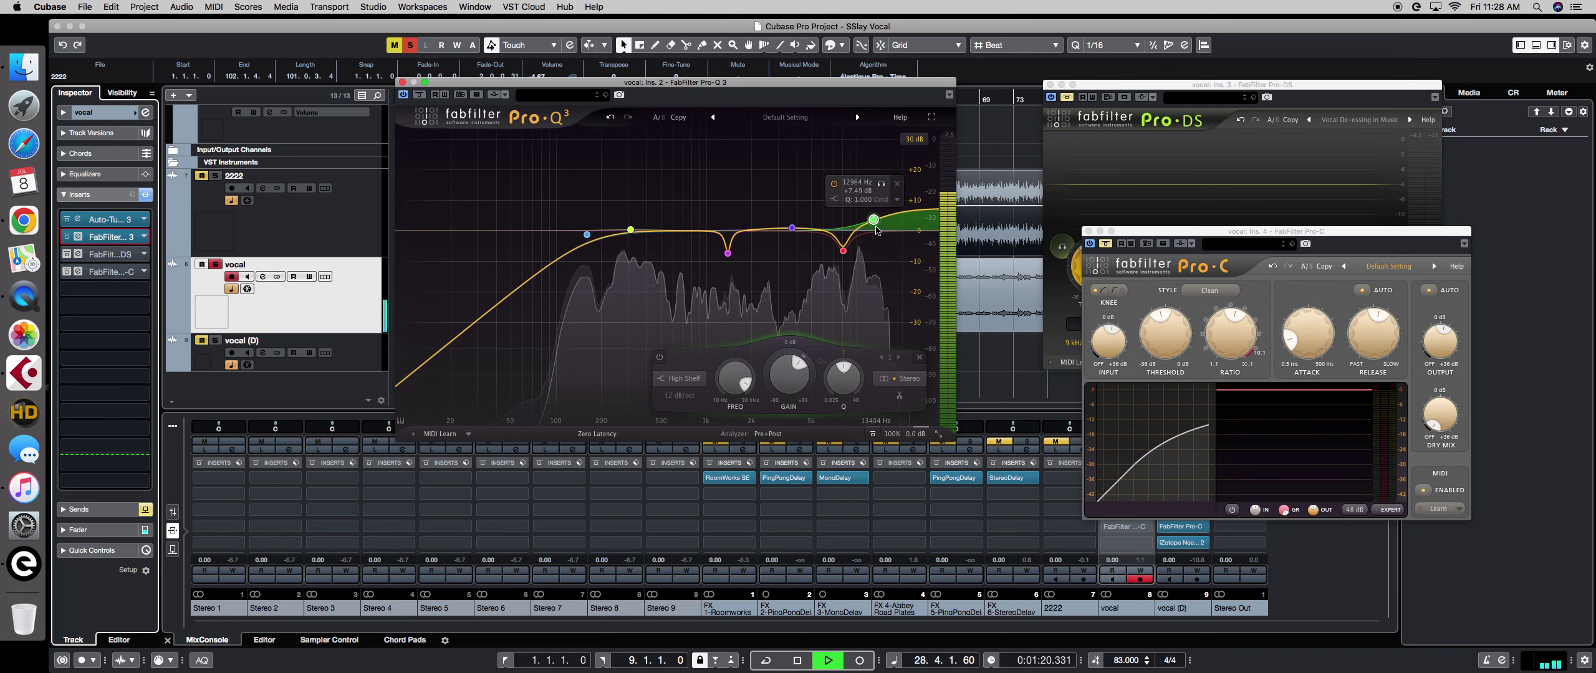
{"action": "left_click_drag", "start_coordinate": [876, 220], "coordinate": [877, 218]}
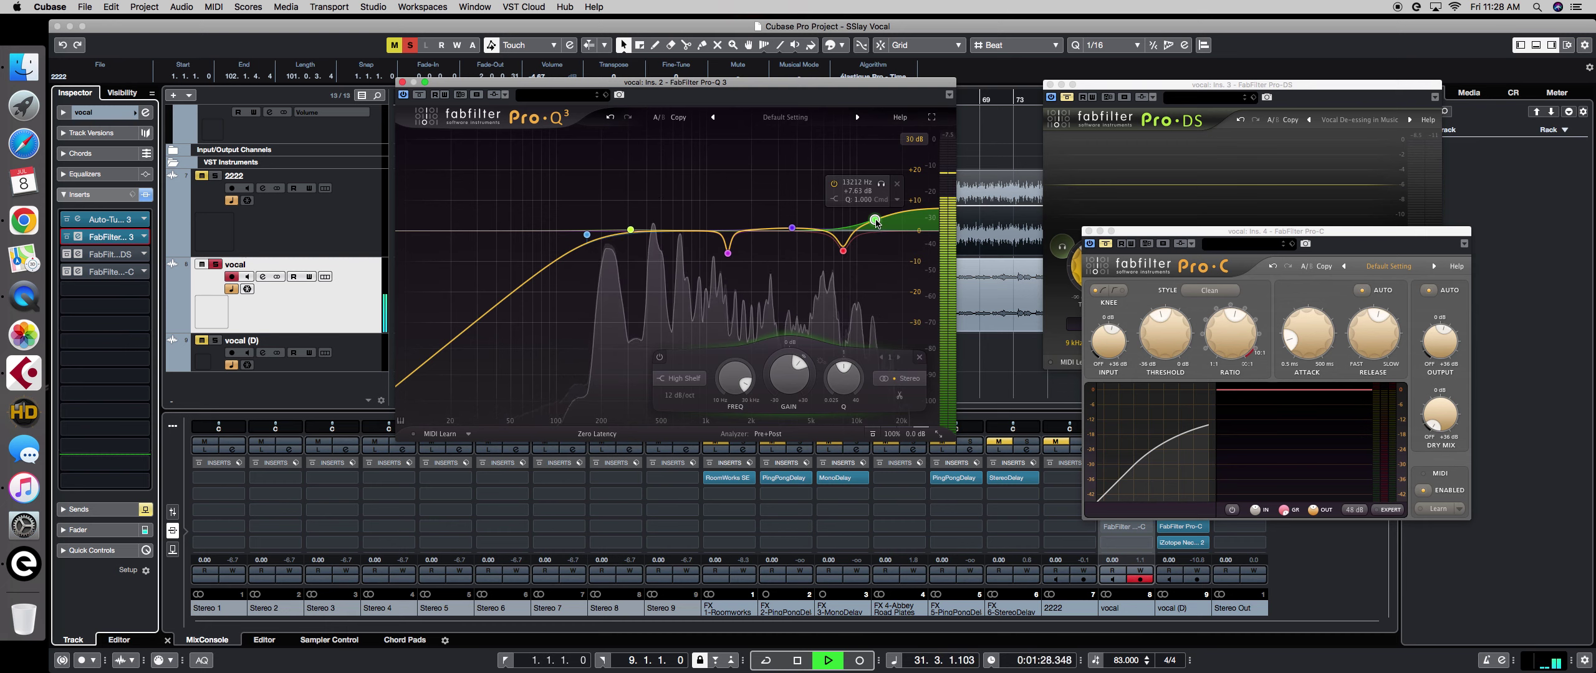
{"action": "left_click_drag", "start_coordinate": [877, 224], "coordinate": [879, 226]}
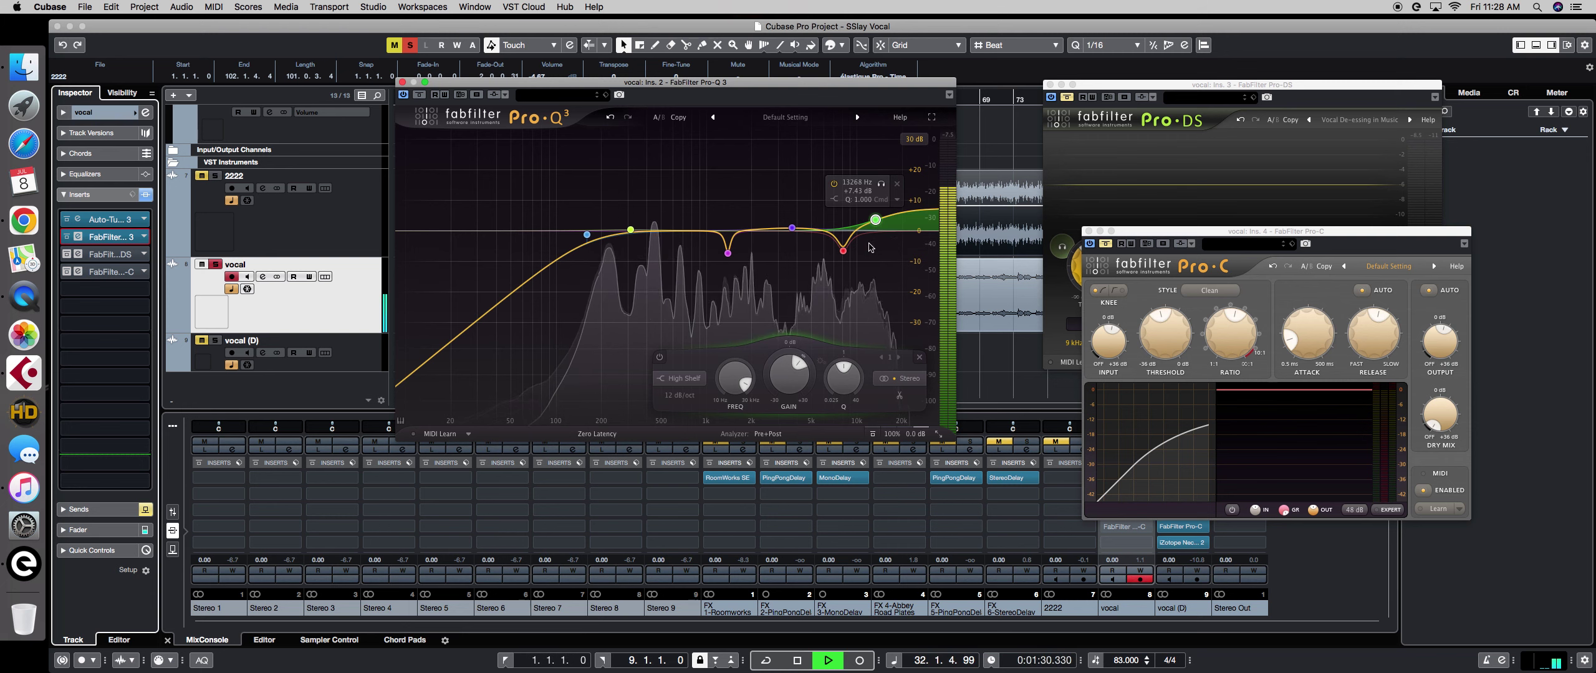
Lower the low-cut band's frequency slightly and set its Q to about 0.83 while the vocal plays.
{"action": "mouse_move", "coordinate": [589, 240]}
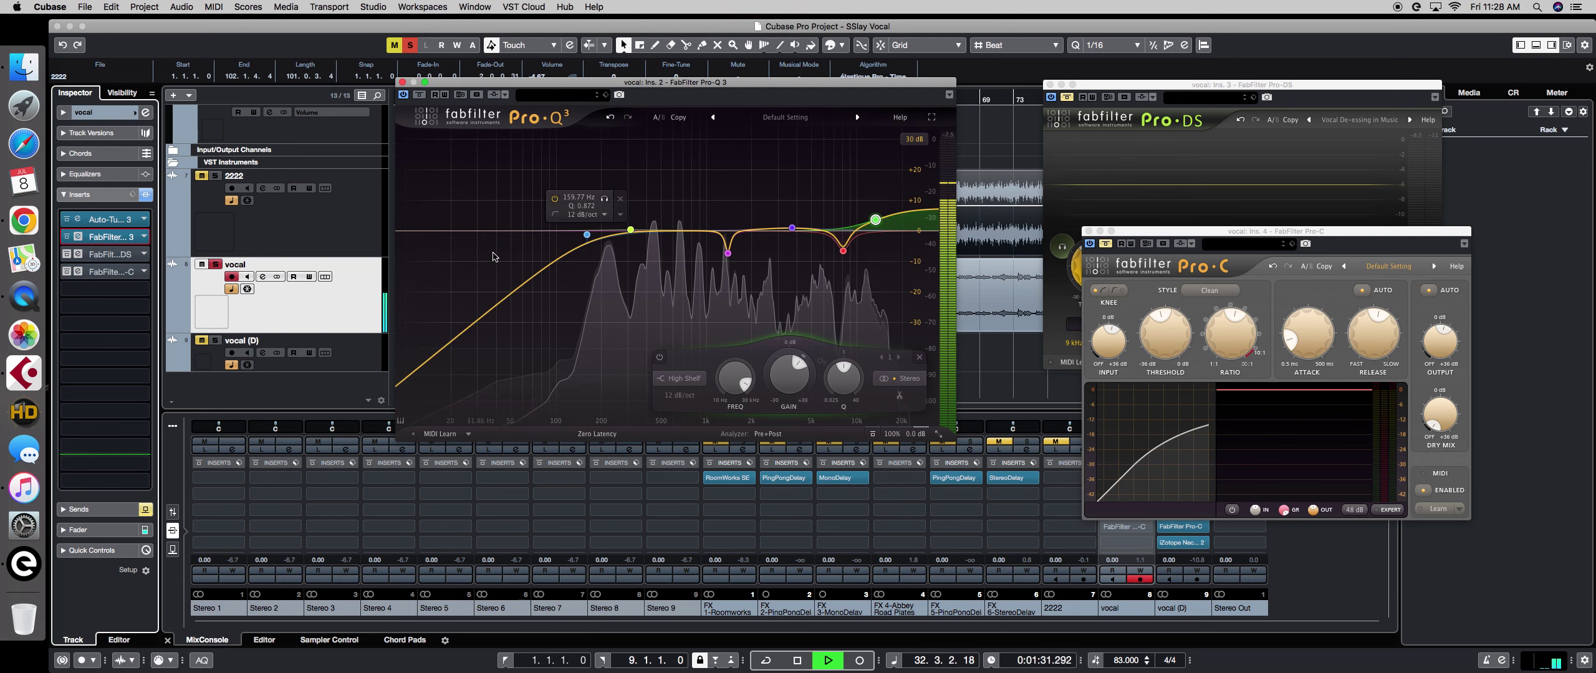
{"action": "left_click", "coordinate": [588, 239]}
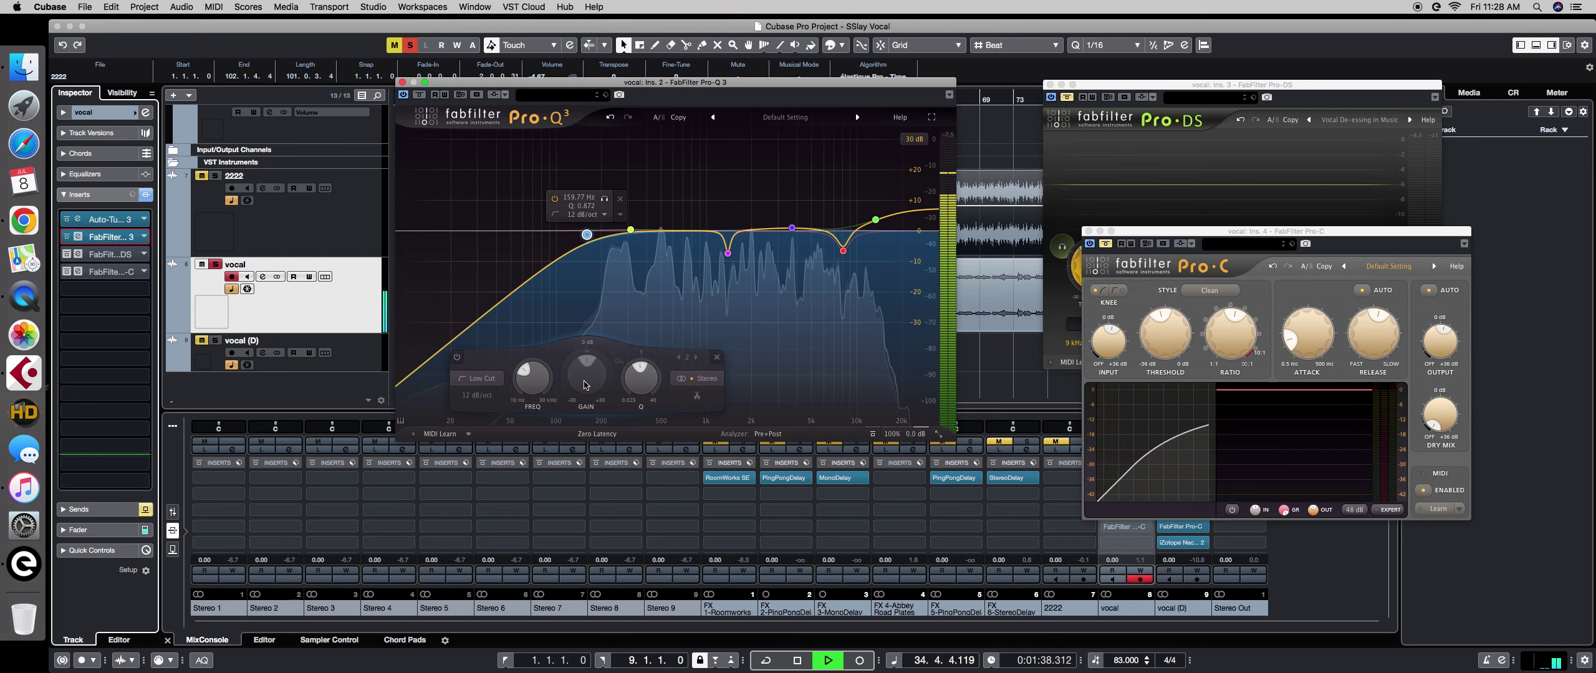
{"action": "left_click", "coordinate": [631, 230]}
{"action": "left_click", "coordinate": [587, 235]}
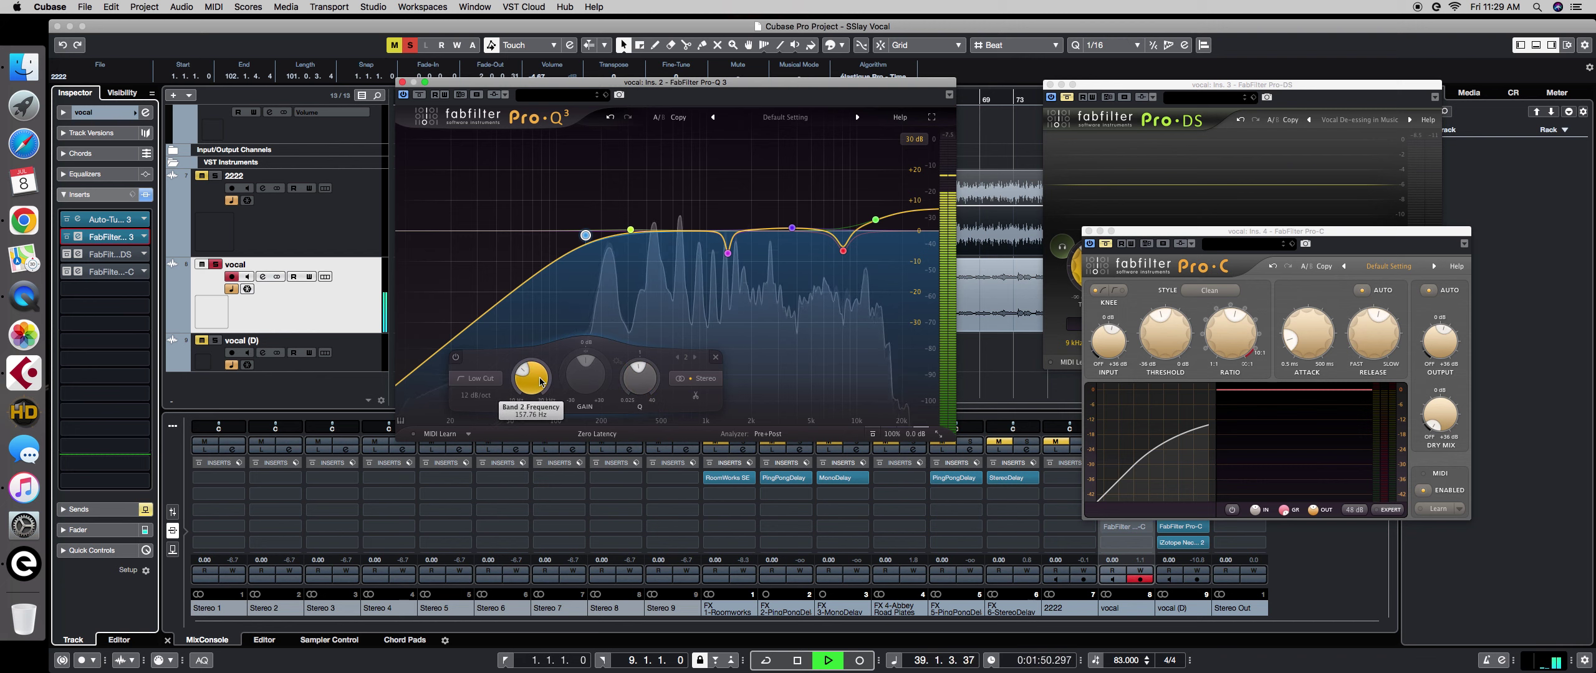
{"action": "left_click", "coordinate": [480, 381]}
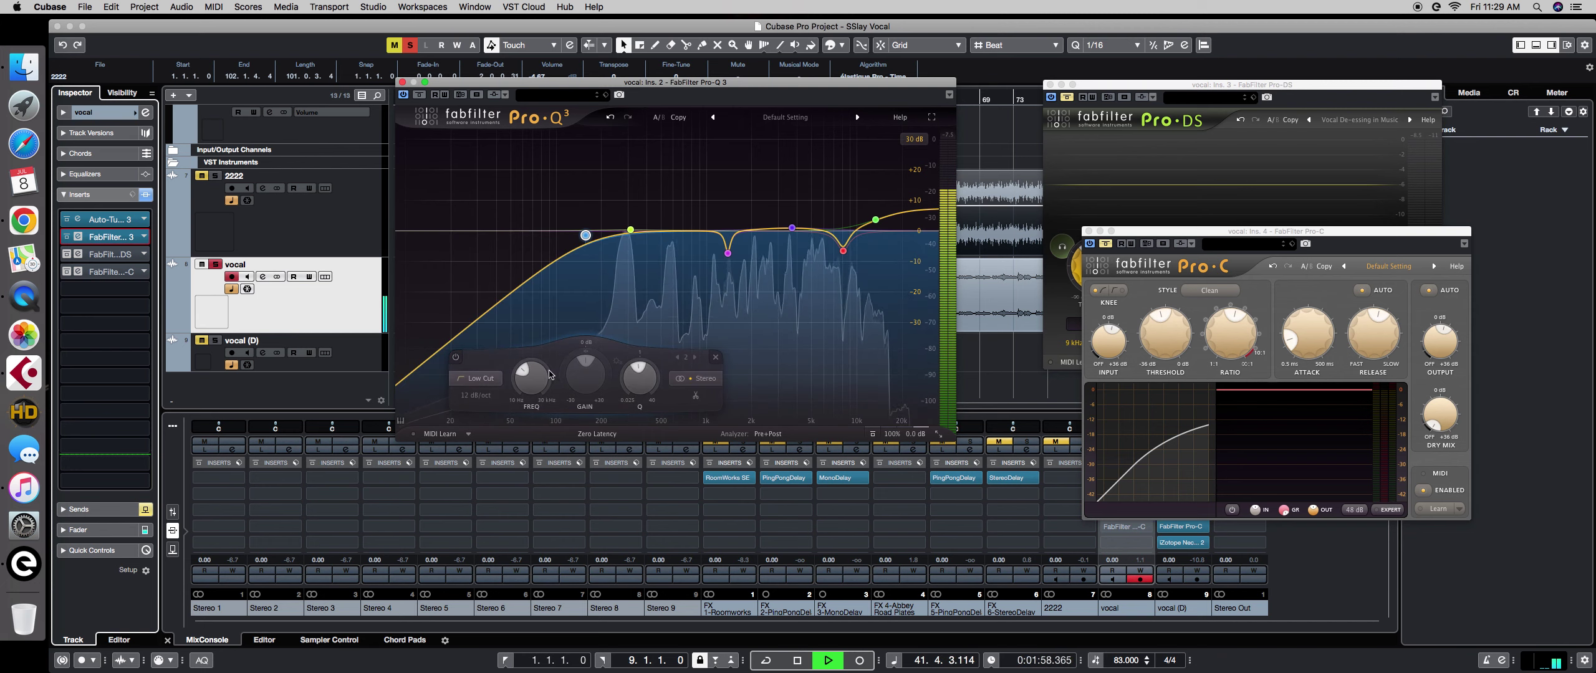
{"action": "left_click_drag", "start_coordinate": [530, 378], "coordinate": [531, 382]}
{"action": "mouse_move", "coordinate": [639, 380]}
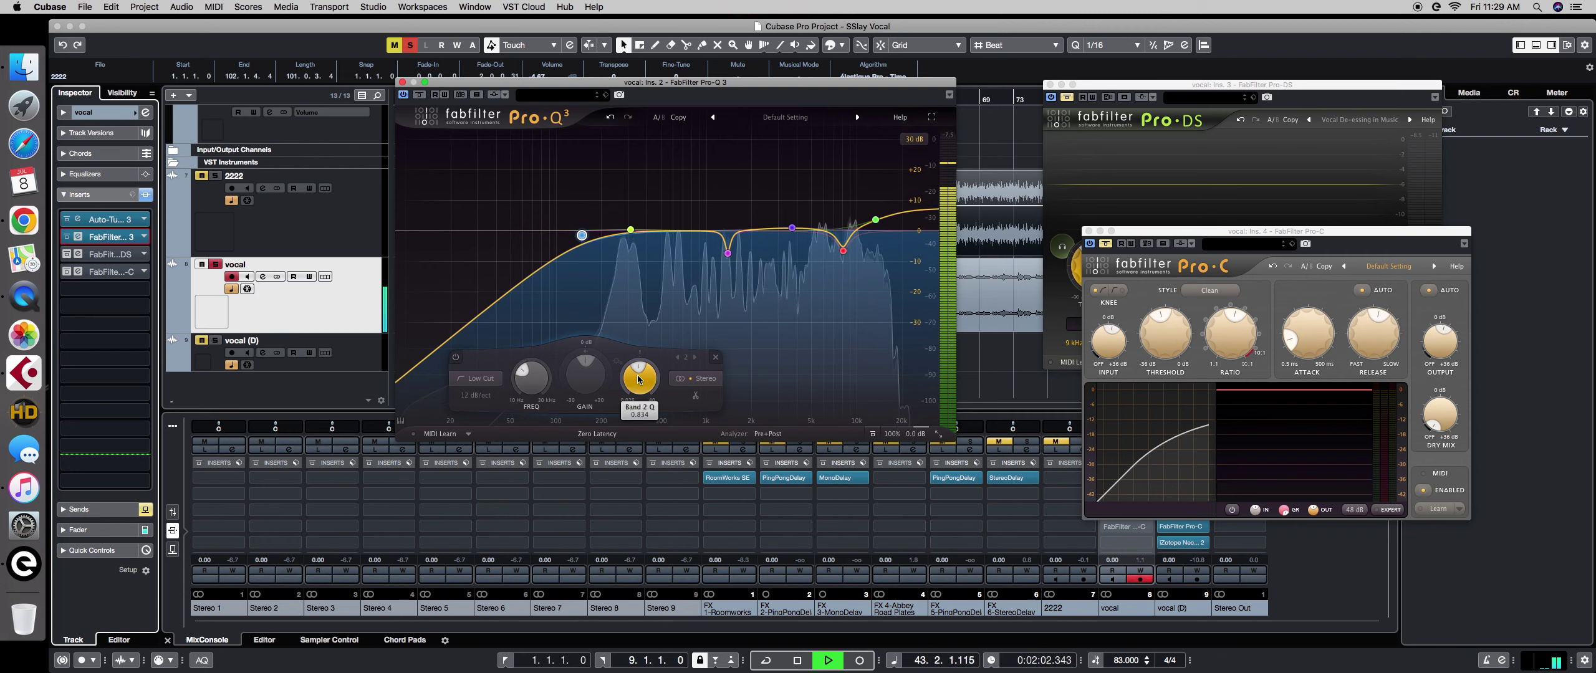
Raise the low-mid bell near 315 Hz to about +1.8 dB and set the low cut to about 128 Hz with Q about 1.1.
{"action": "left_click_drag", "start_coordinate": [631, 230], "coordinate": [563, 233]}
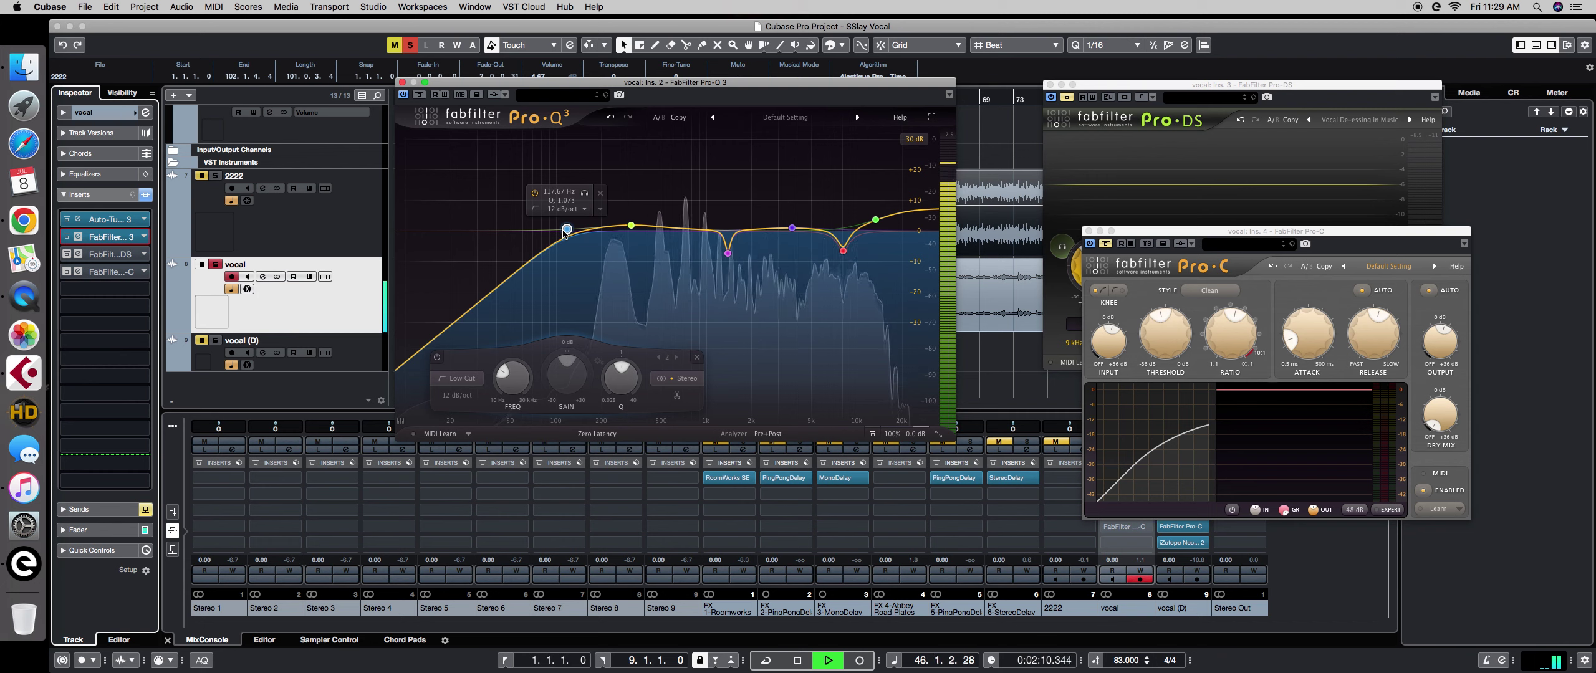
{"action": "left_click_drag", "start_coordinate": [512, 377], "coordinate": [512, 387]}
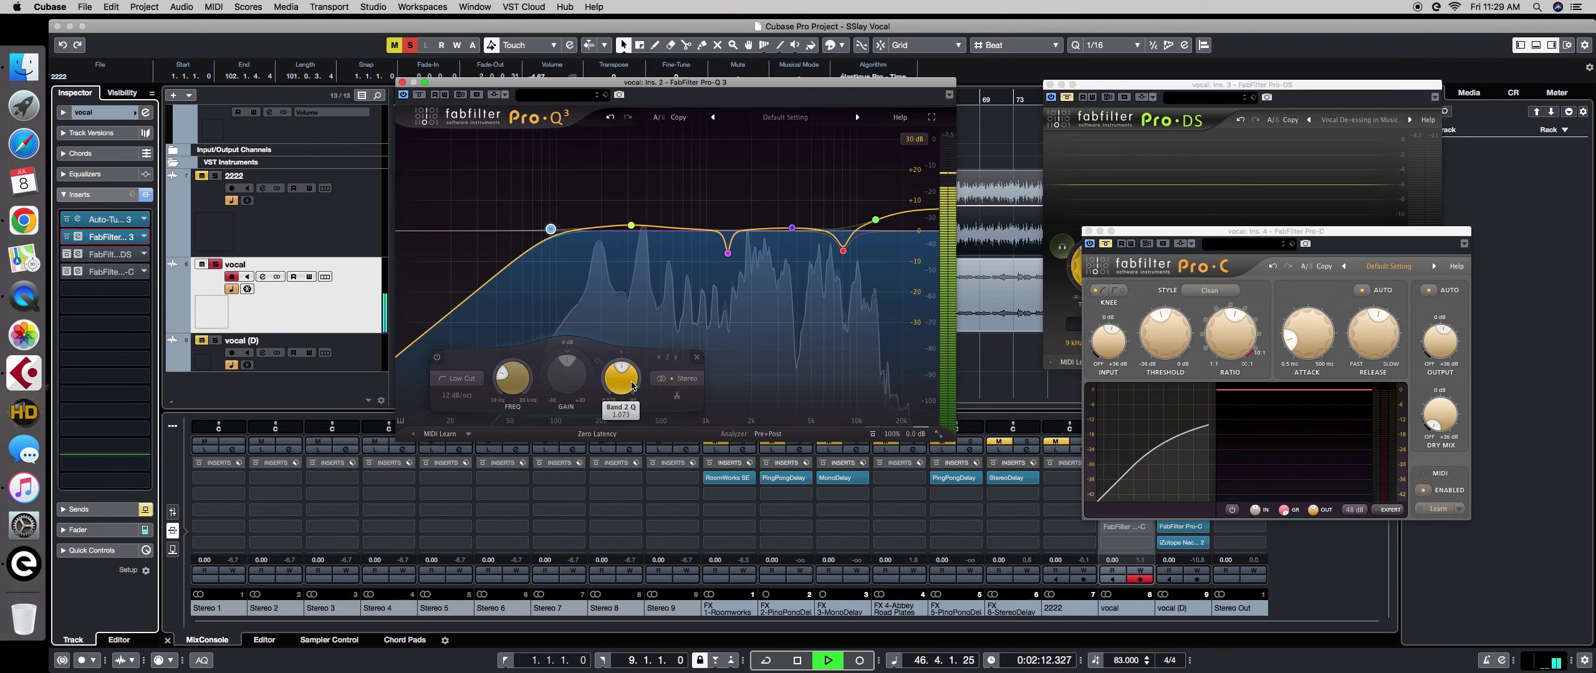
{"action": "left_click_drag", "start_coordinate": [633, 385], "coordinate": [621, 382]}
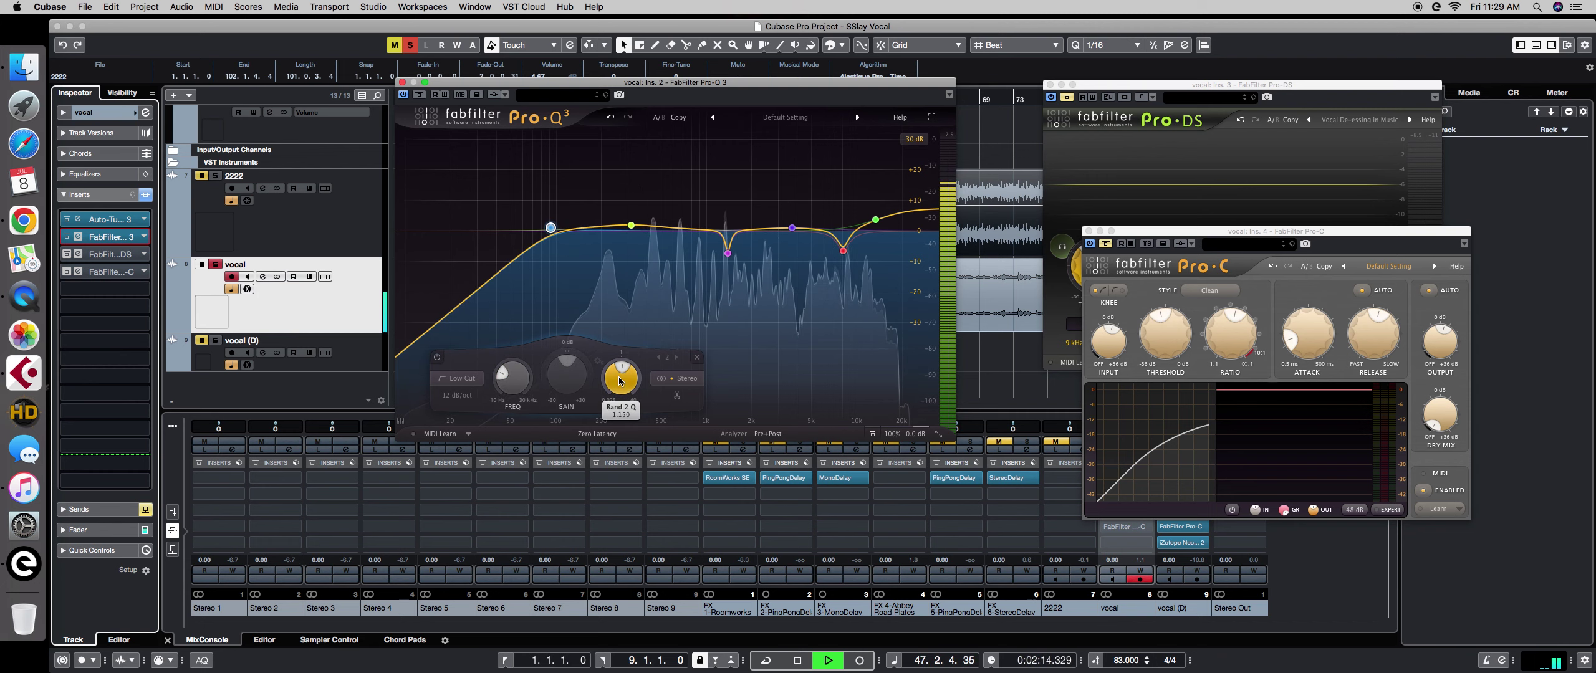
{"action": "left_click_drag", "start_coordinate": [507, 390], "coordinate": [503, 376]}
Try the Flat Tilt shape on the low-cut band, restore Low Cut, and stop playback.
{"action": "left_click", "coordinate": [460, 379]}
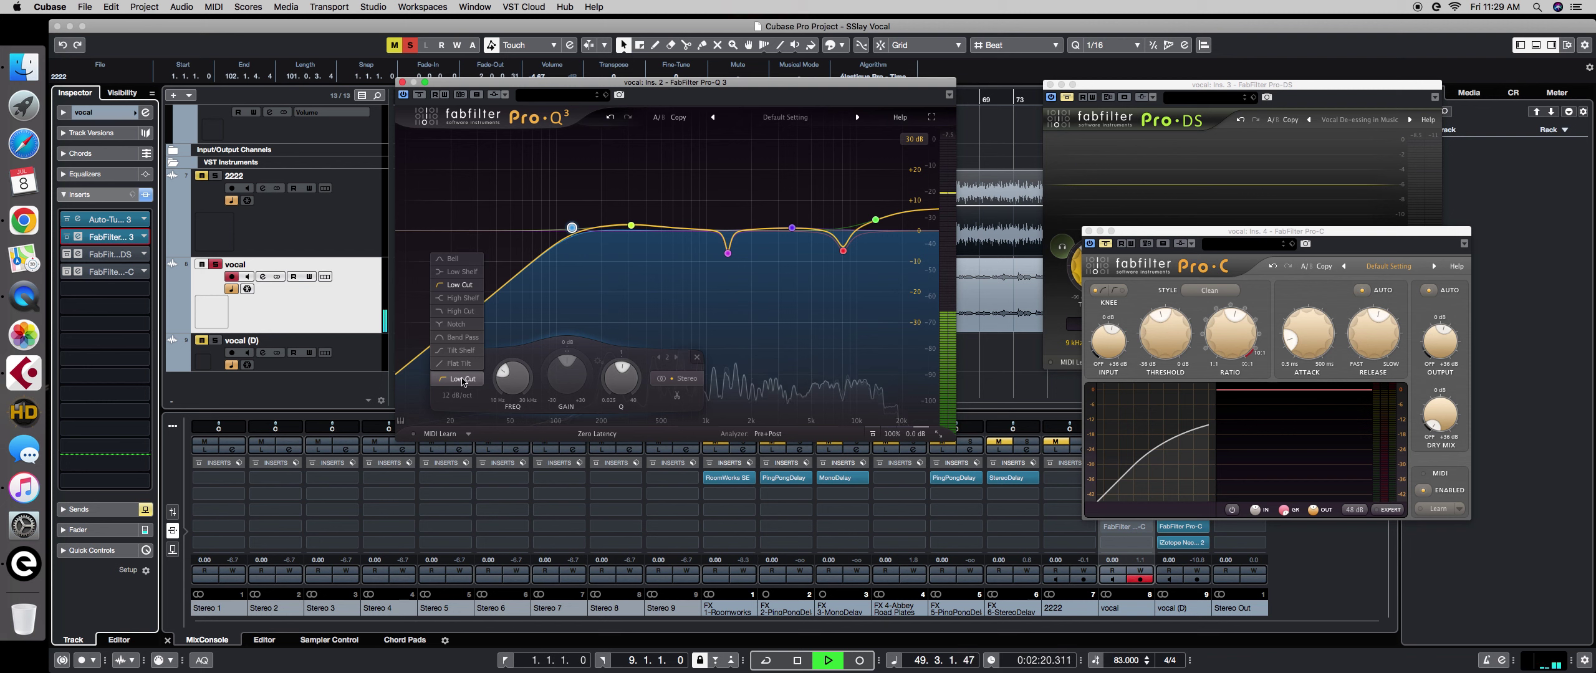
{"action": "left_click", "coordinate": [460, 363]}
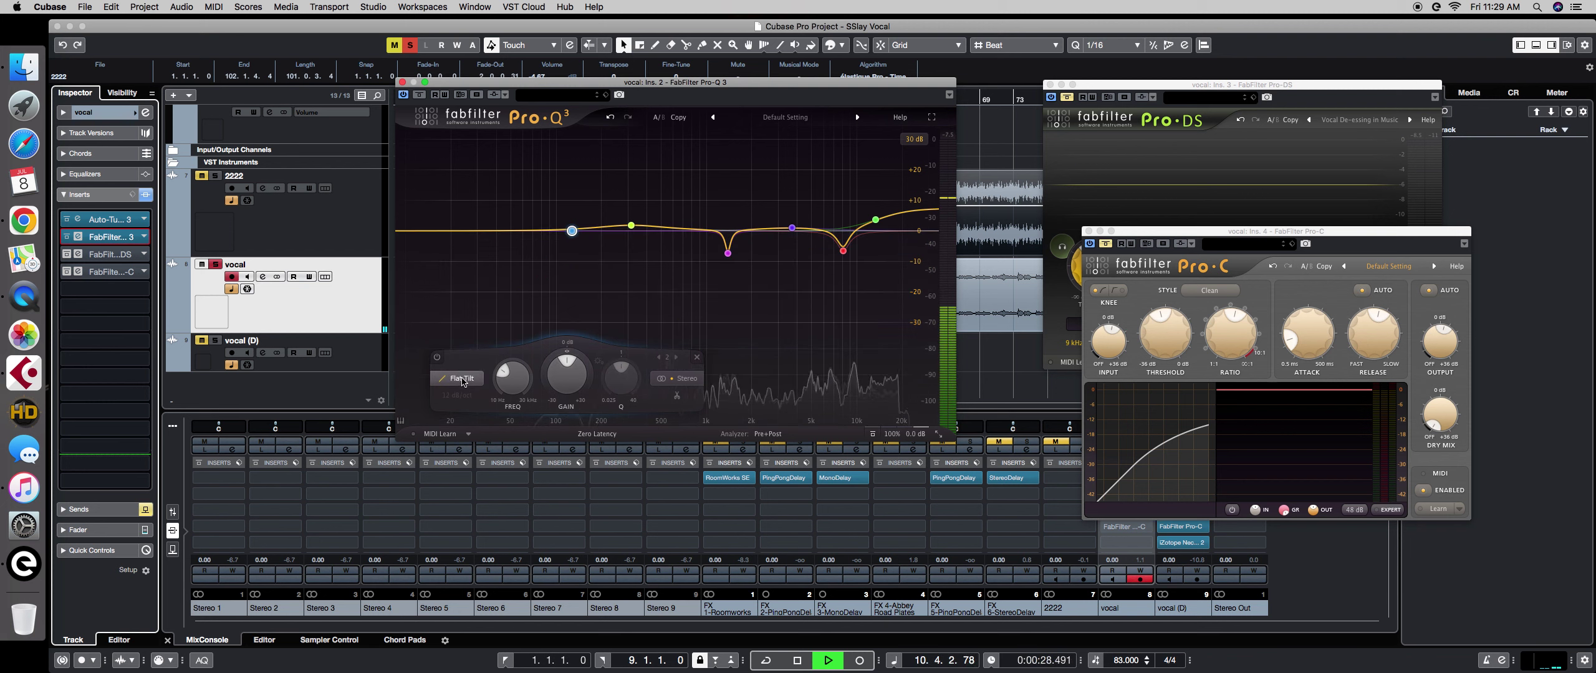
{"action": "left_click", "coordinate": [460, 286]}
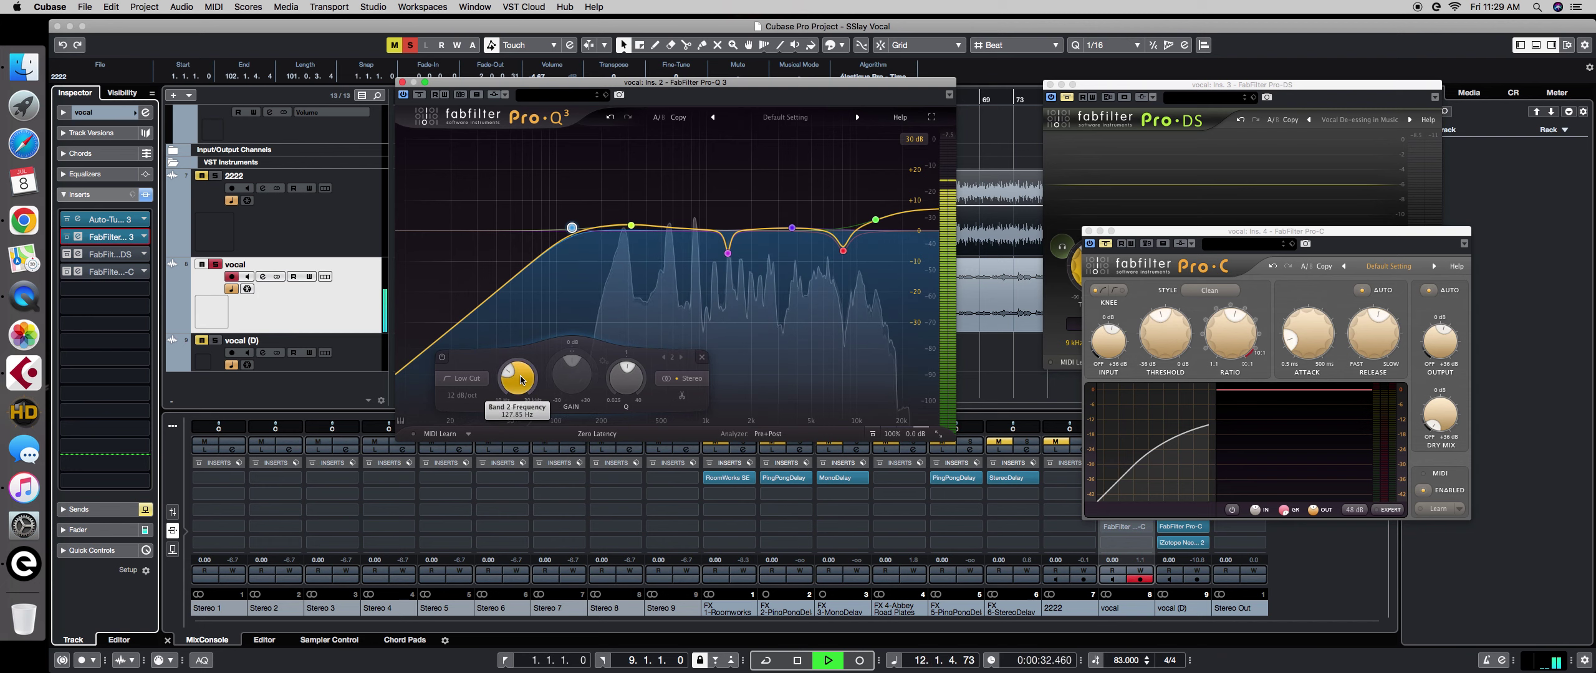
{"action": "key", "text": "space"}
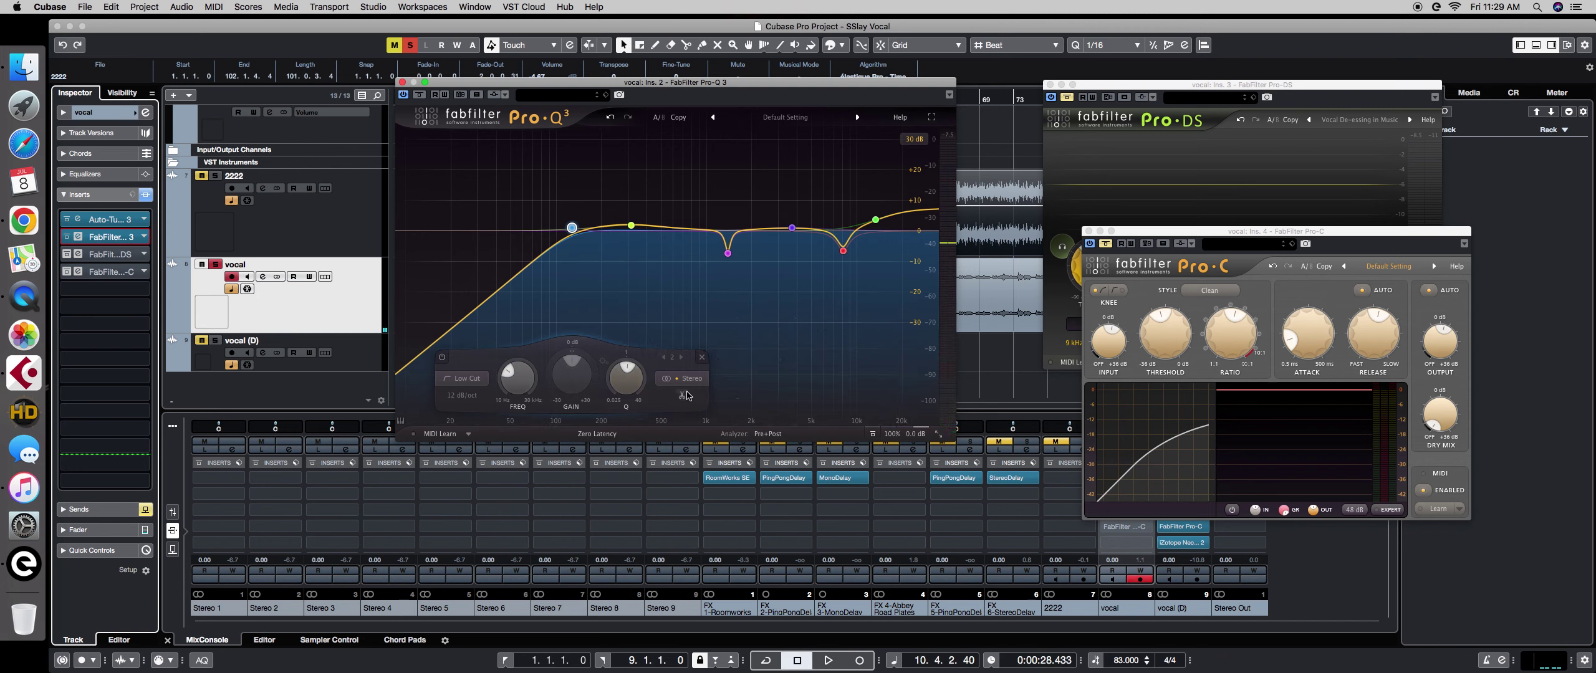
Soften the low cut's slope by lowering its Q to about 0.63 at about 129 Hz.
{"action": "left_click", "coordinate": [679, 381]}
{"action": "left_click", "coordinate": [683, 383]}
{"action": "mouse_move", "coordinate": [574, 259]}
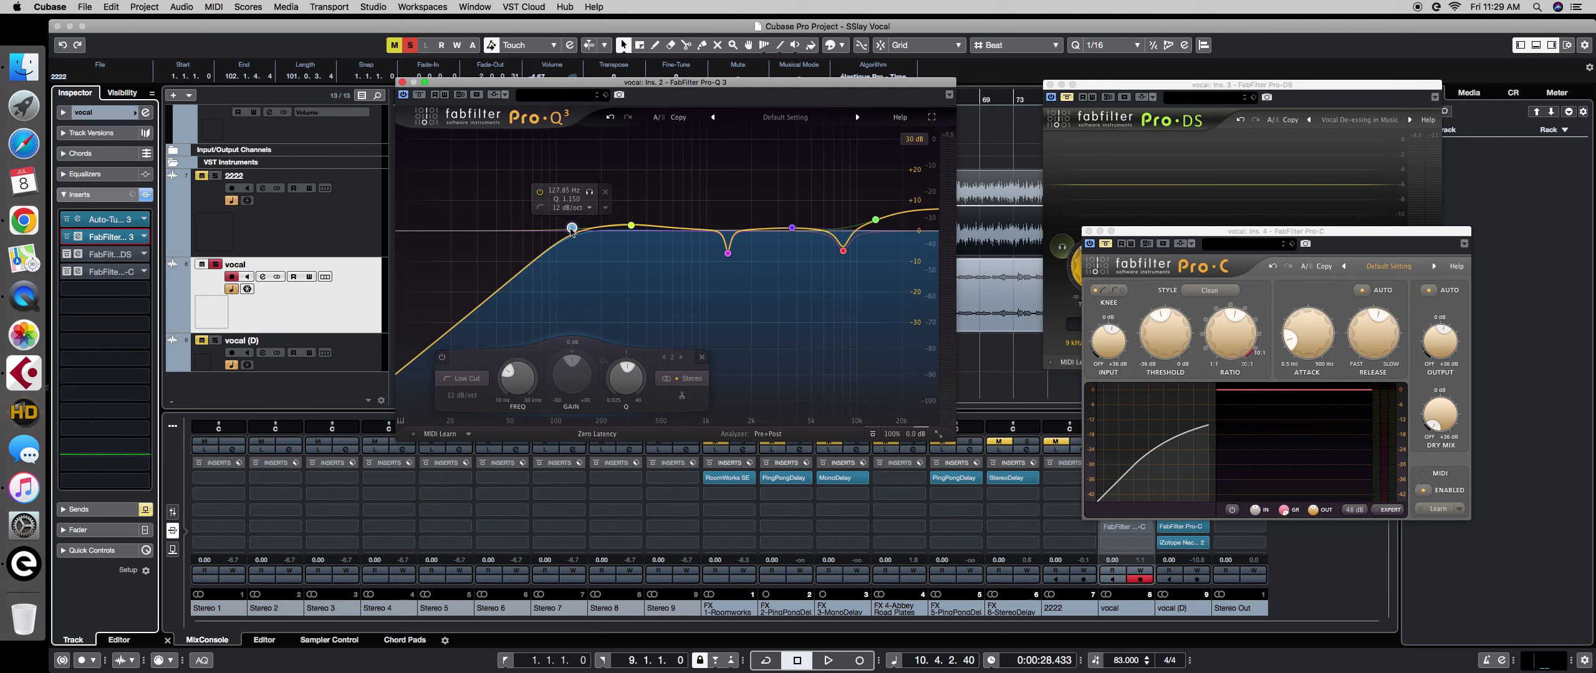
{"action": "left_click_drag", "start_coordinate": [573, 232], "coordinate": [573, 243]}
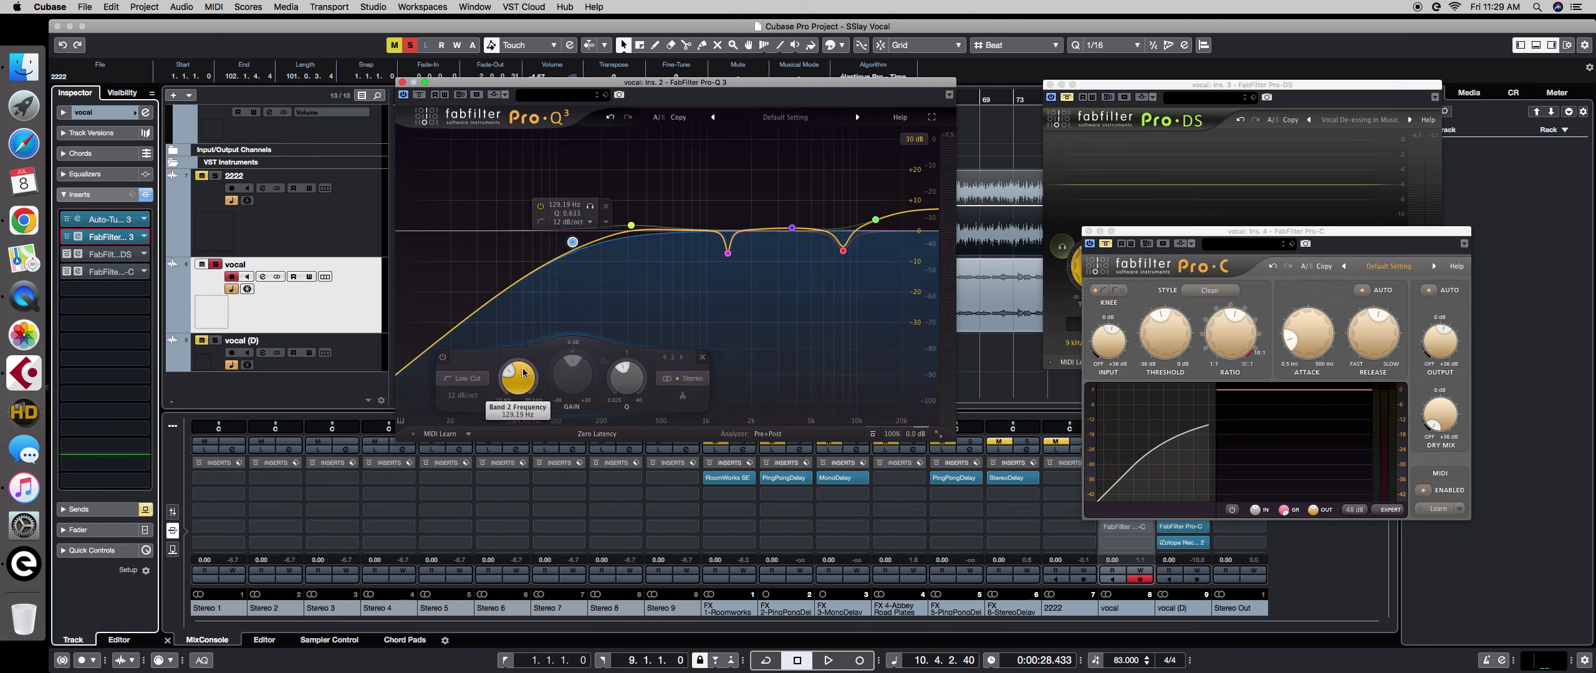
Try an extra bell cut at about 63 Hz, delete it, and reselect the low-cut band.
{"action": "left_click", "coordinate": [527, 278]}
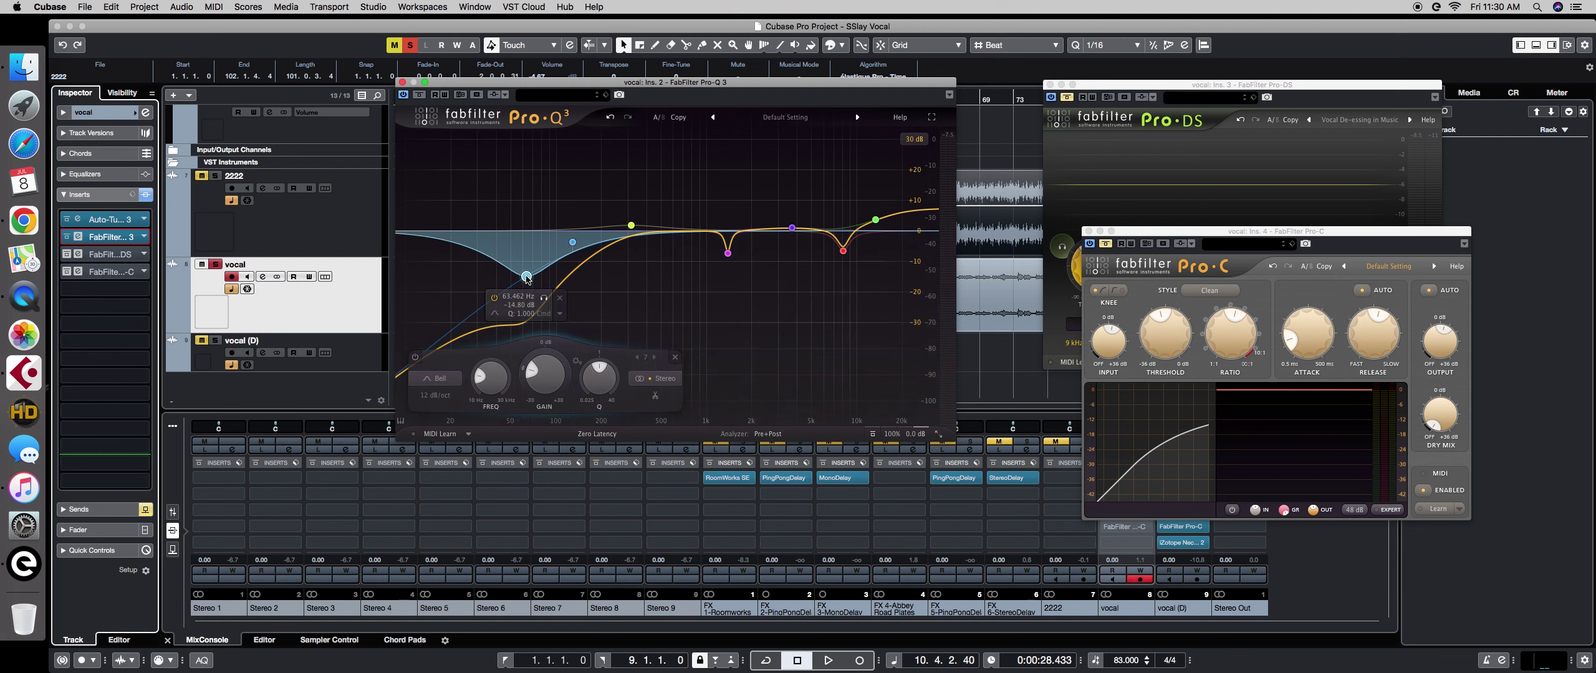
{"action": "left_click", "coordinate": [676, 359]}
{"action": "left_click", "coordinate": [572, 242]}
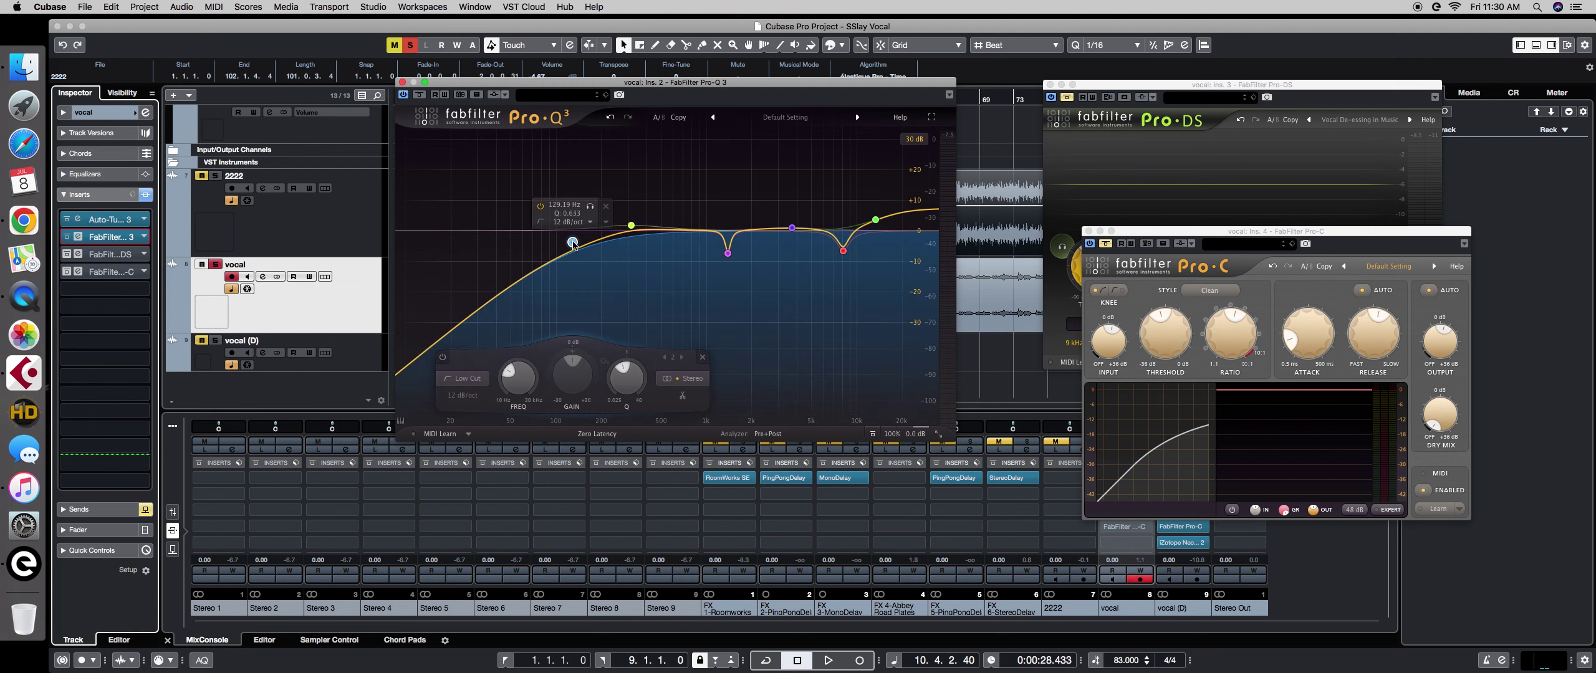
Play the vocal and move the low-mid bell to about 400 Hz with about +2.4 dB of gain.
{"action": "key", "text": "space"}
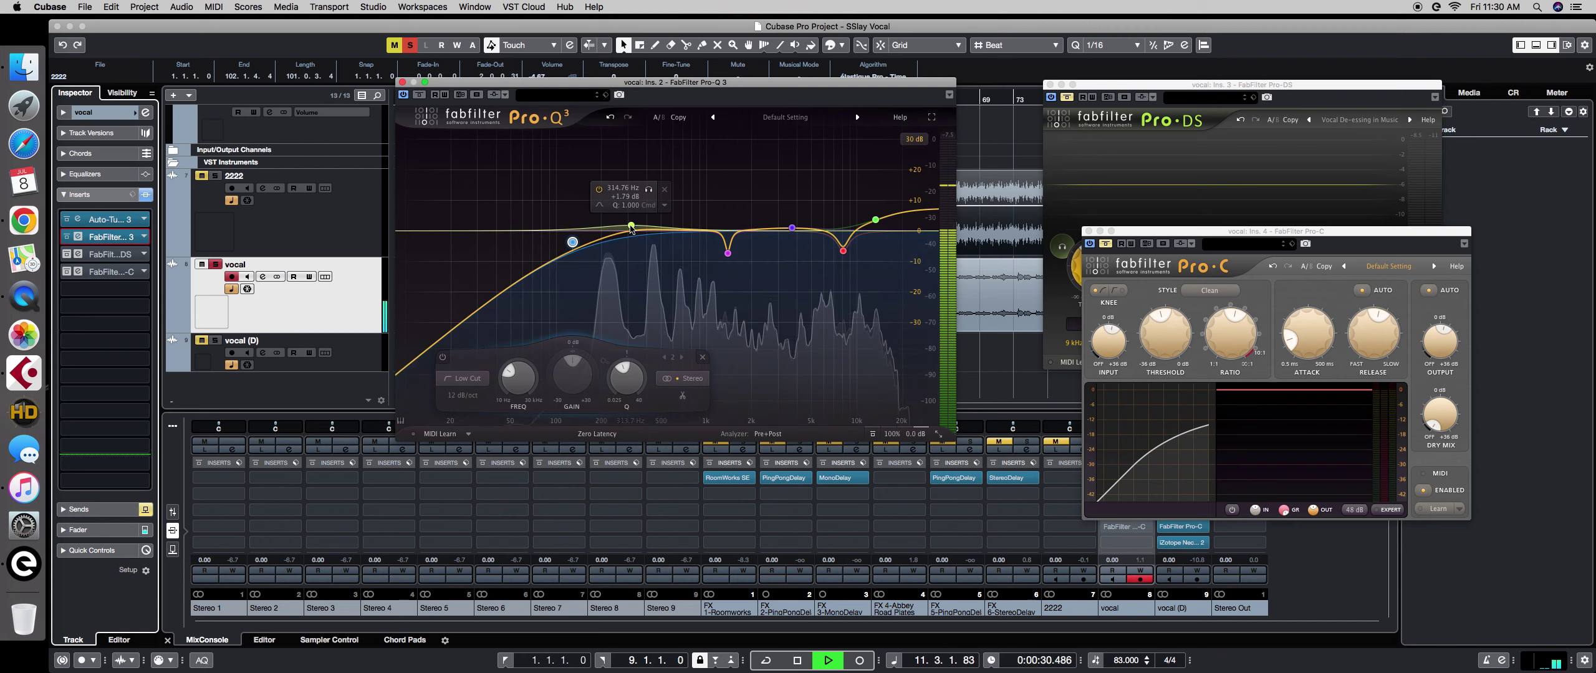
{"action": "left_click_drag", "start_coordinate": [632, 225], "coordinate": [646, 224]}
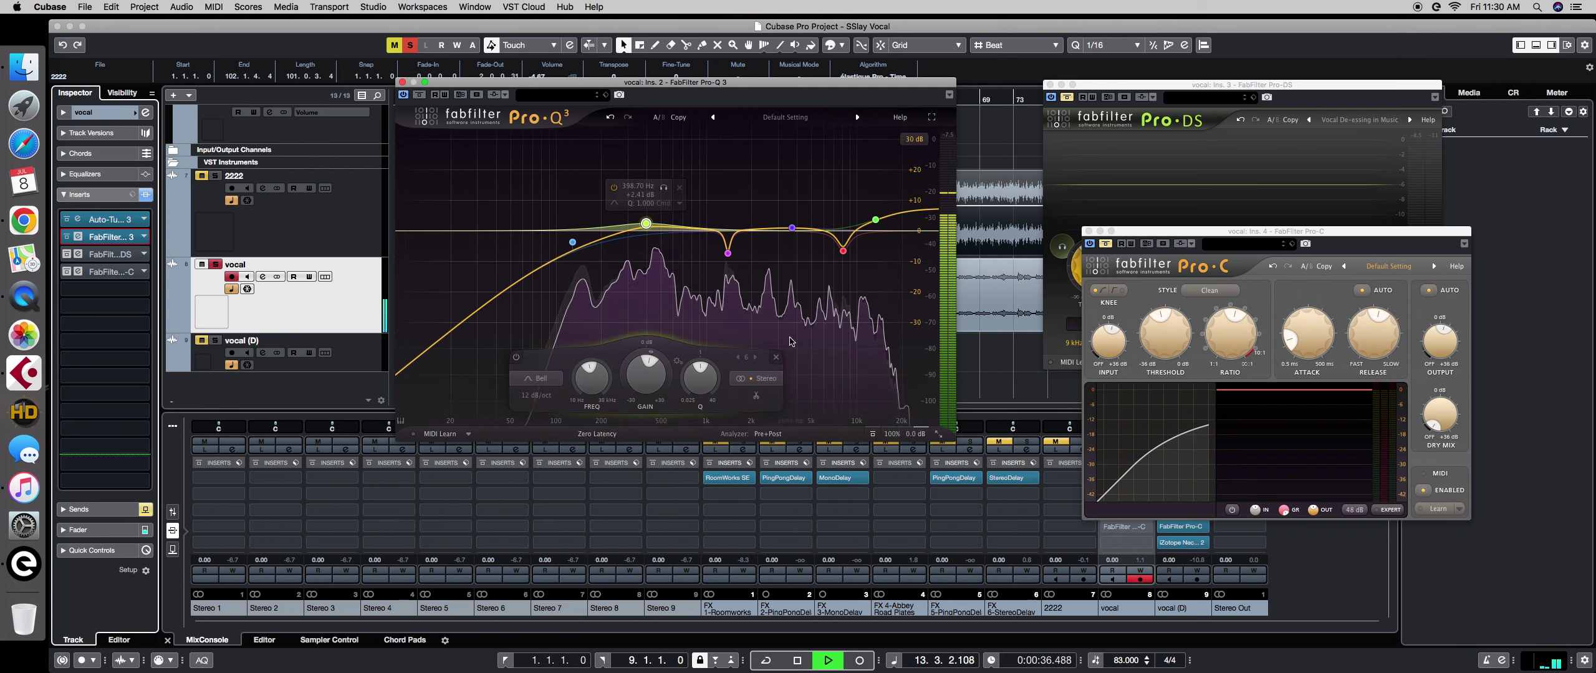
Compare the playing vocal with Pro-Q 3 bypassed and reactivated, and stop playback.
{"action": "left_click", "coordinate": [420, 95]}
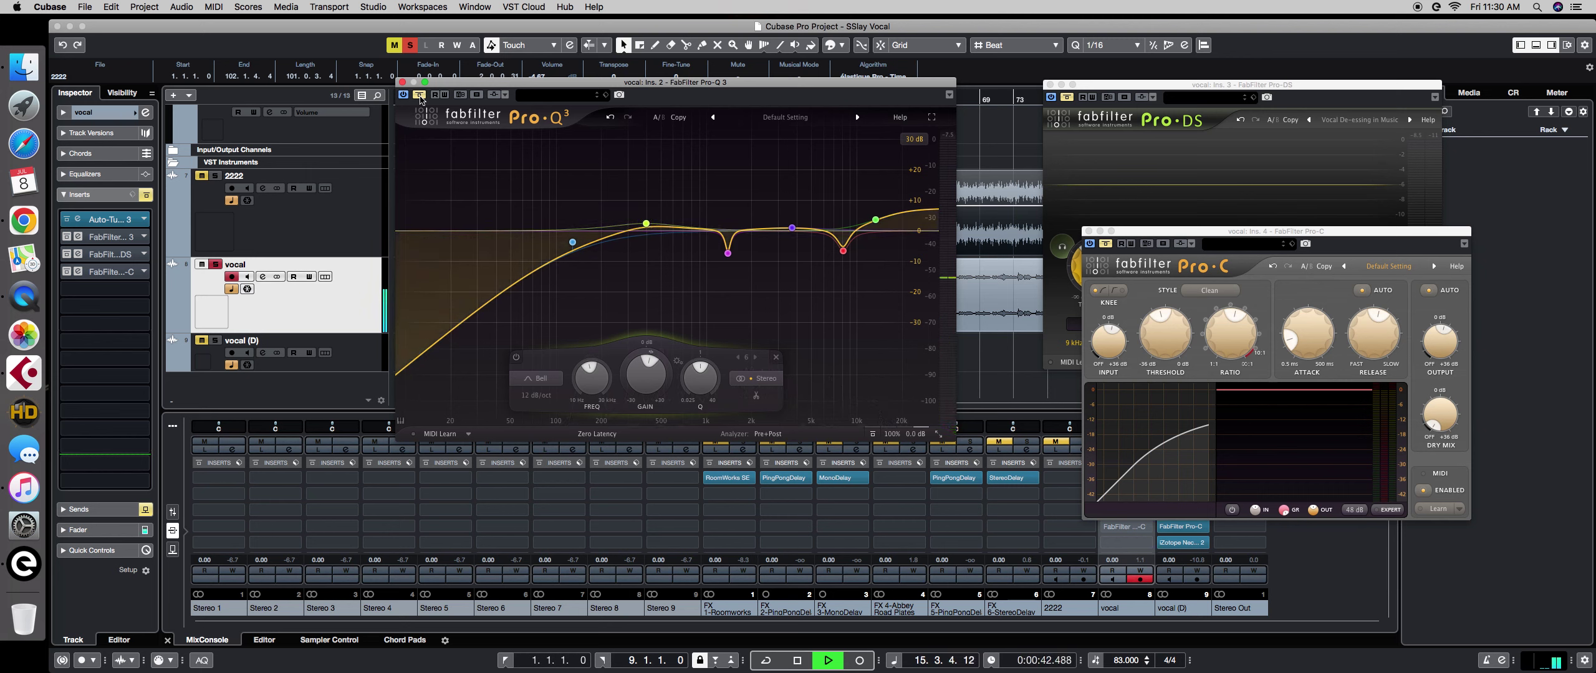
{"action": "left_click", "coordinate": [419, 95]}
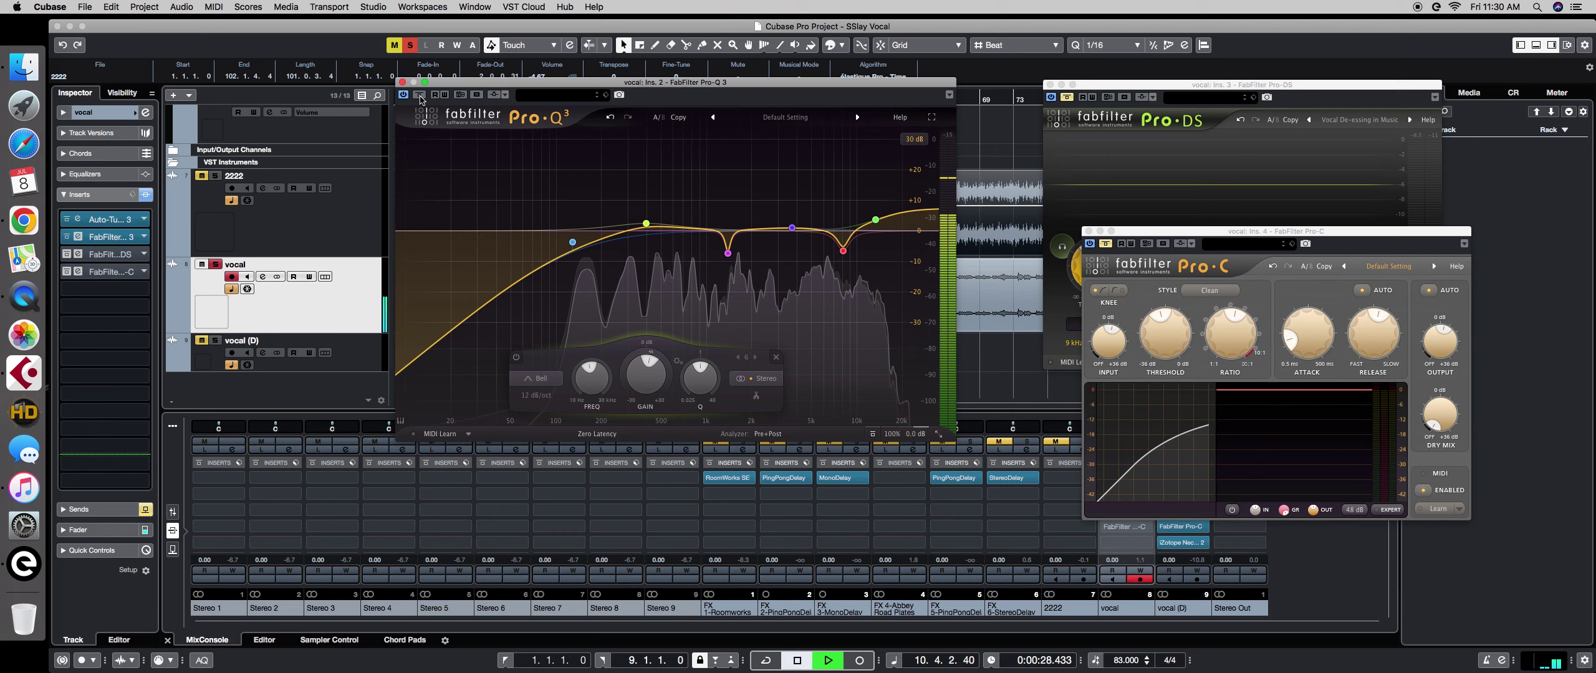
{"action": "key", "text": "space"}
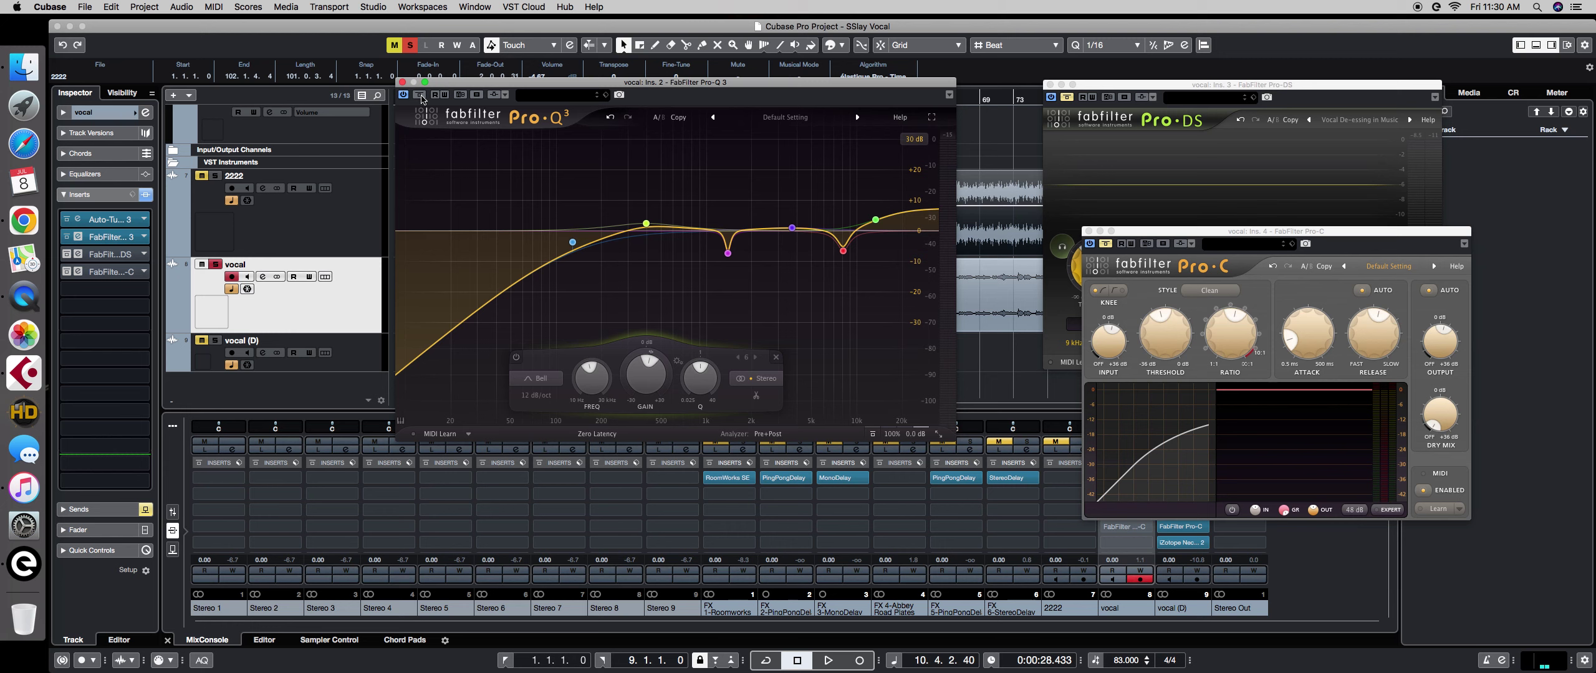
Play the vocal again and audition it with the equalizer off and on before stopping playback.
{"action": "key", "text": "space"}
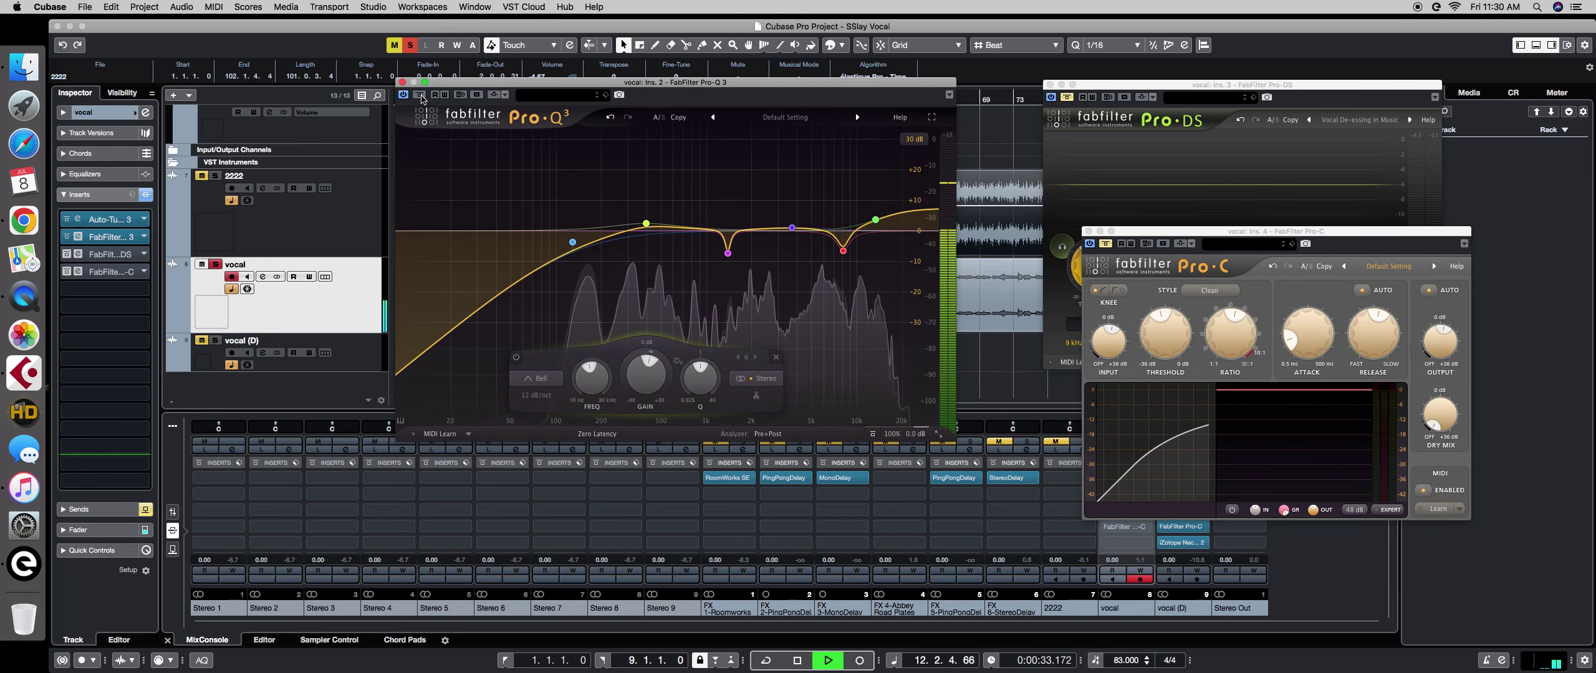
{"action": "left_click", "coordinate": [420, 95]}
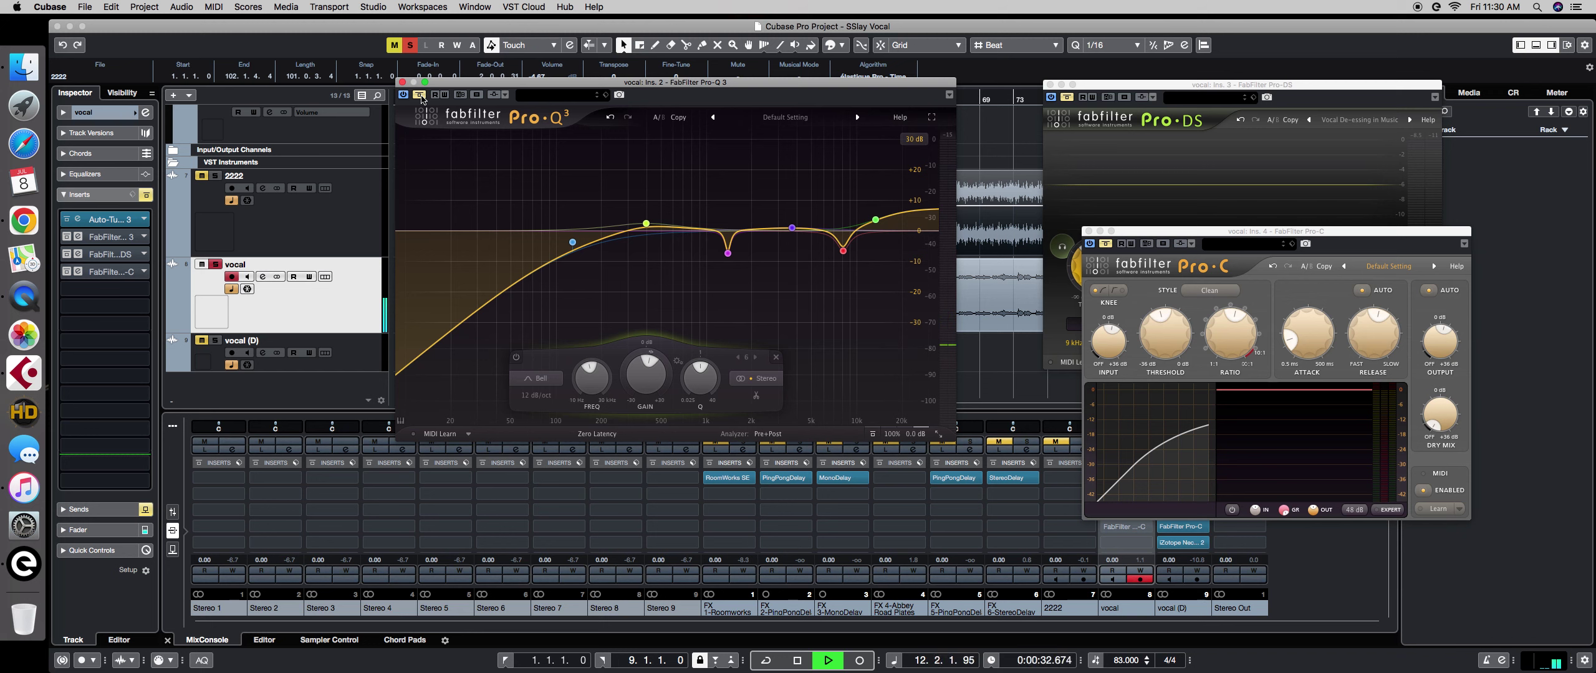
{"action": "left_click", "coordinate": [420, 95]}
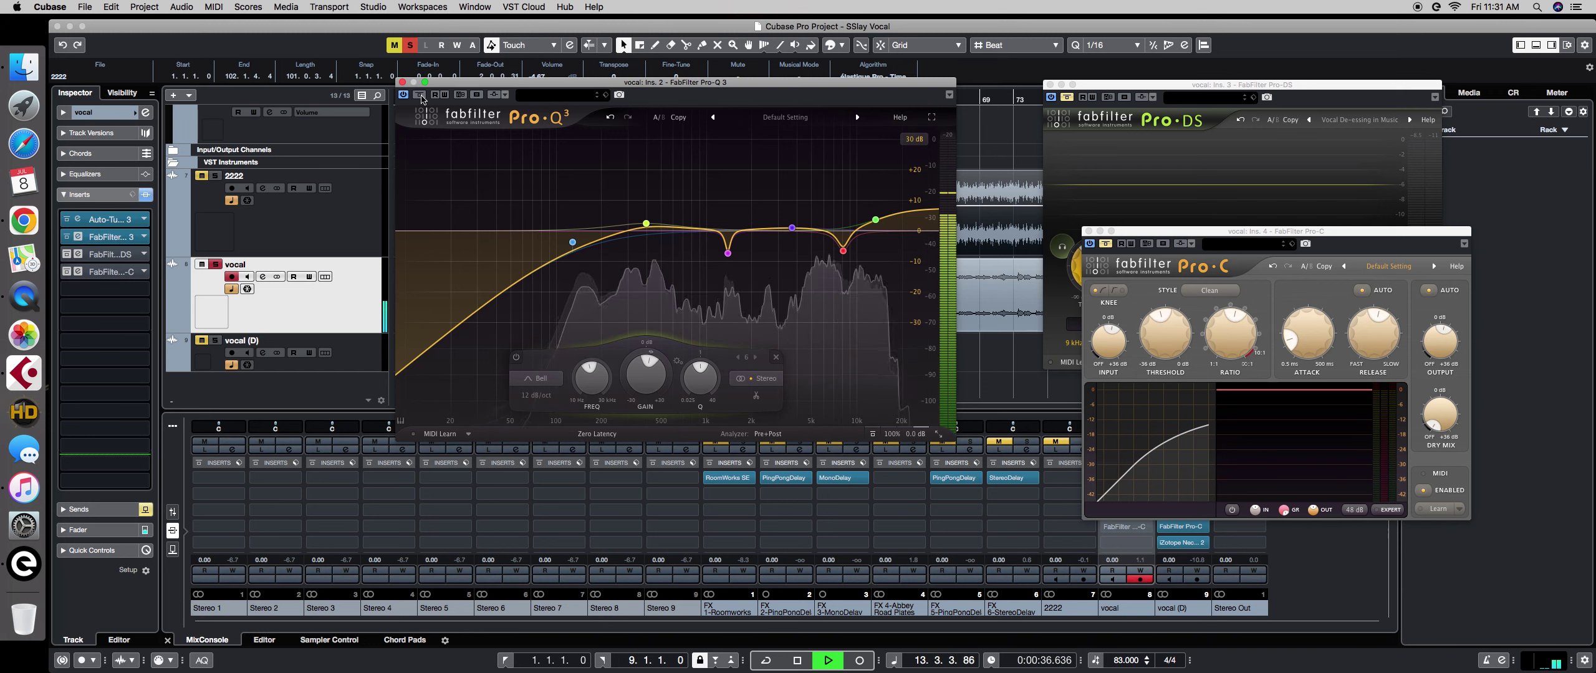
{"action": "key", "text": "space"}
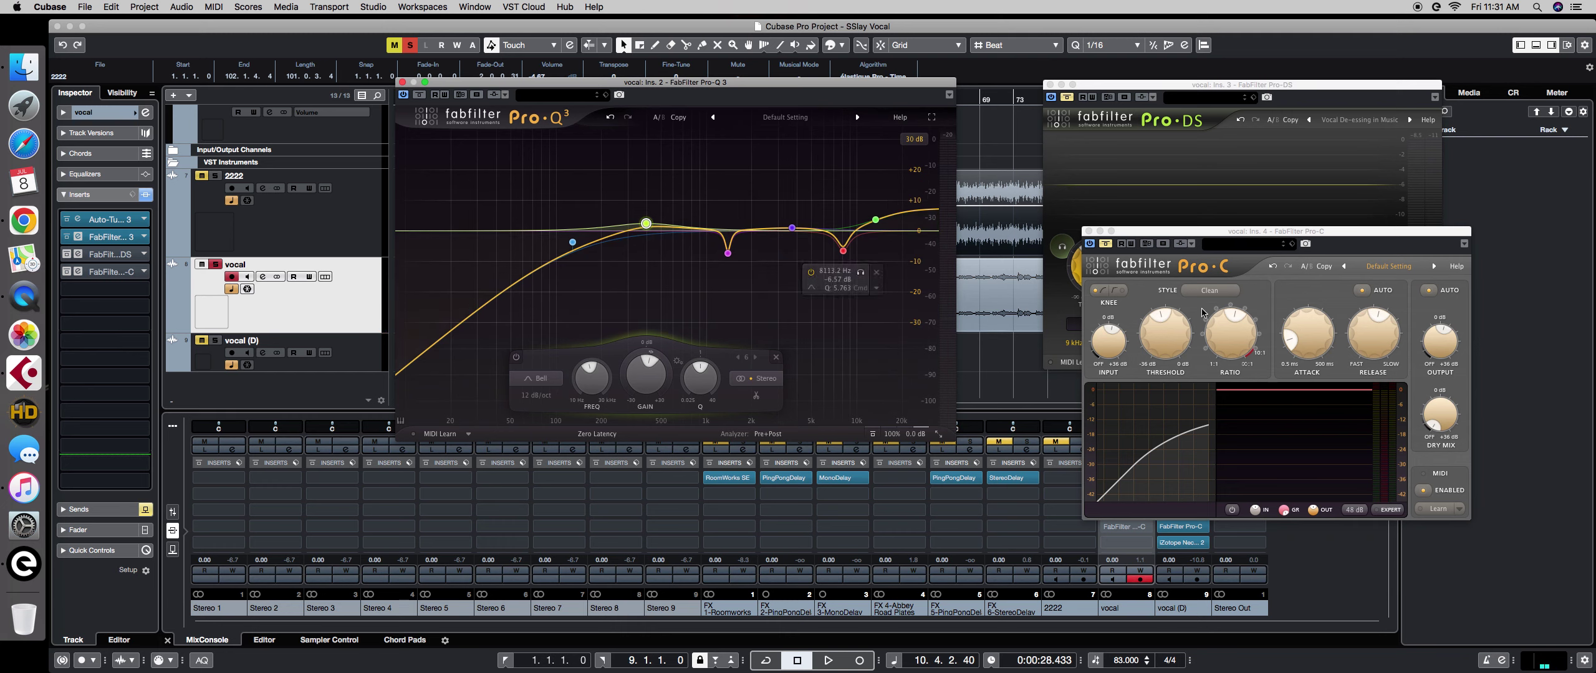
Close the Pro-C window and move the Pro-DS window over the equalizer.
{"action": "left_click_drag", "start_coordinate": [1161, 236], "coordinate": [565, 150]}
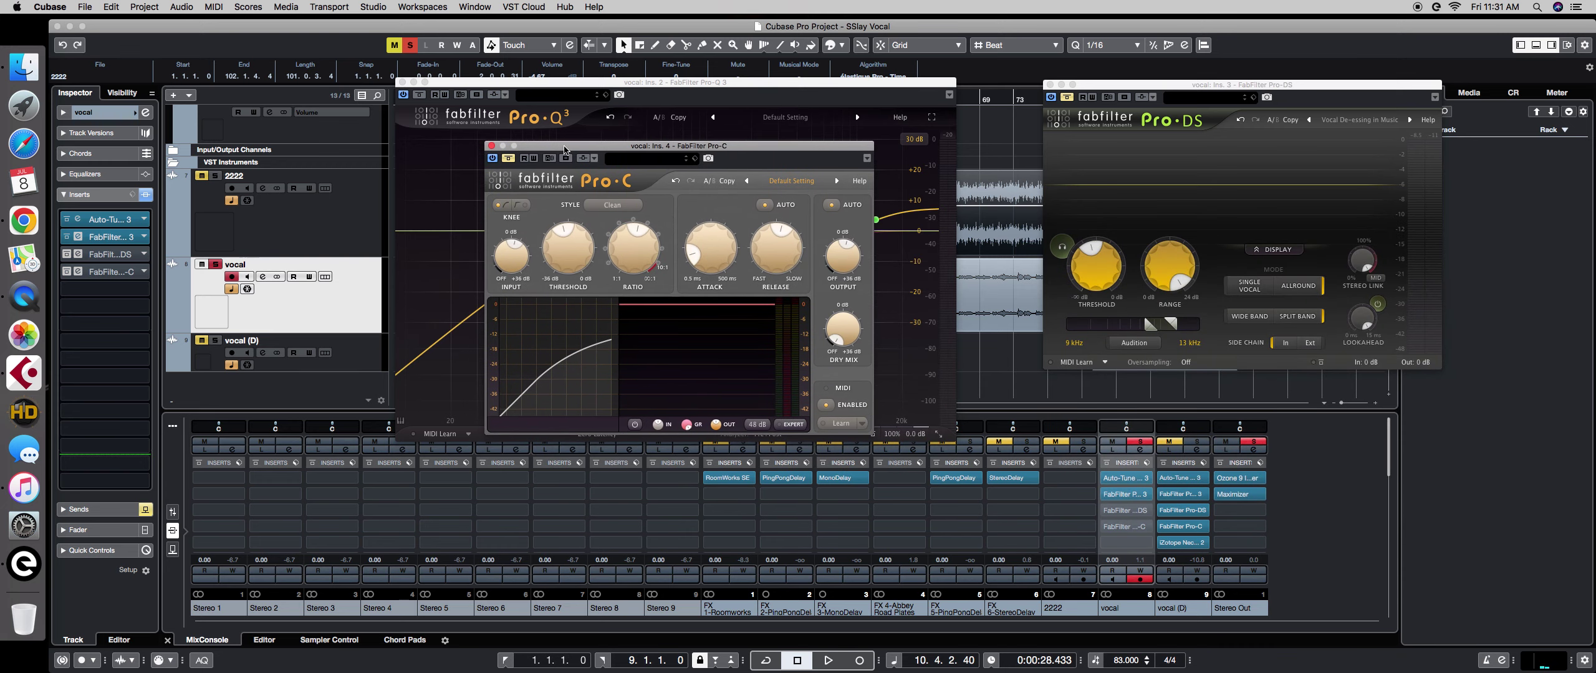
{"action": "left_click", "coordinate": [1184, 138]}
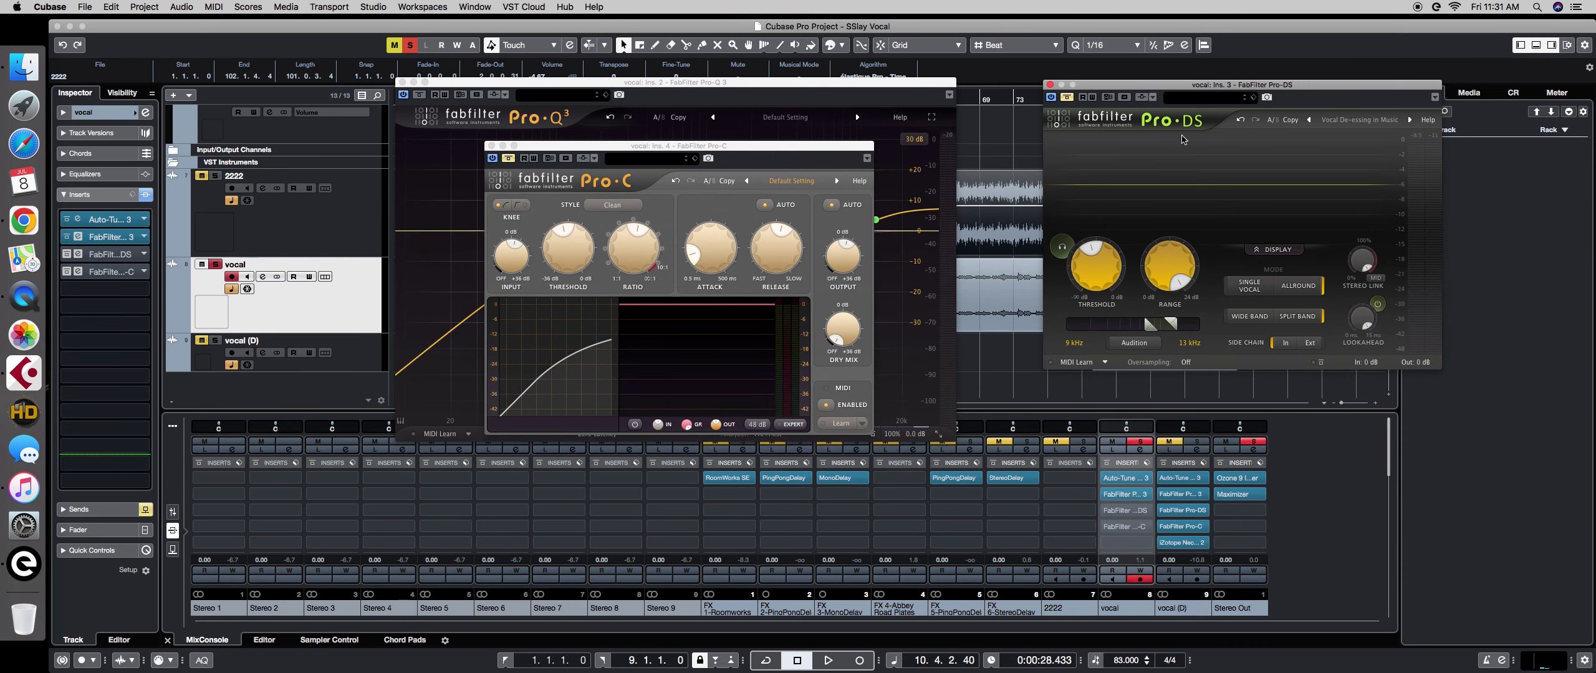
{"action": "left_click", "coordinate": [493, 146]}
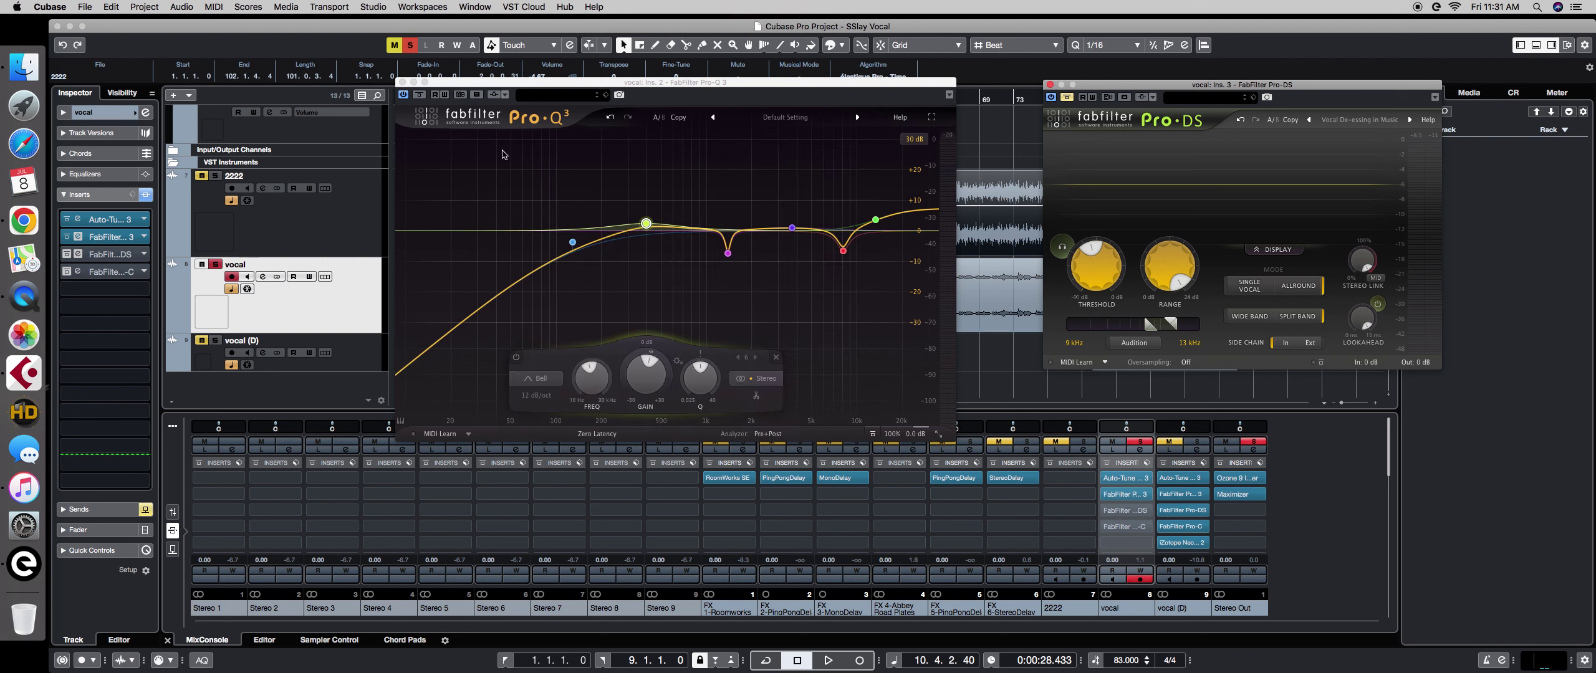
{"action": "left_click_drag", "start_coordinate": [1289, 86], "coordinate": [715, 131]}
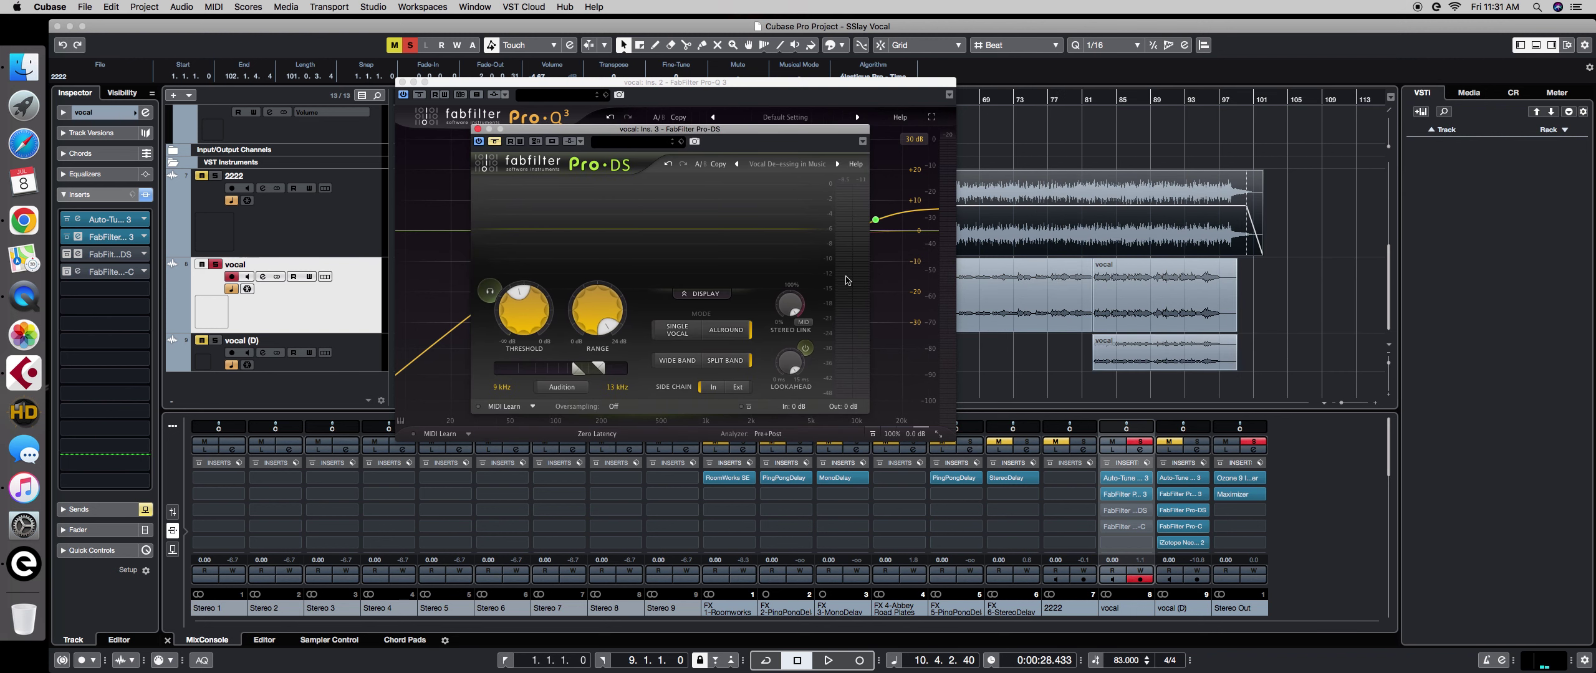
Take the Pro-DS de-esser on the vocal track out of bypass.
{"action": "mouse_move", "coordinate": [517, 322]}
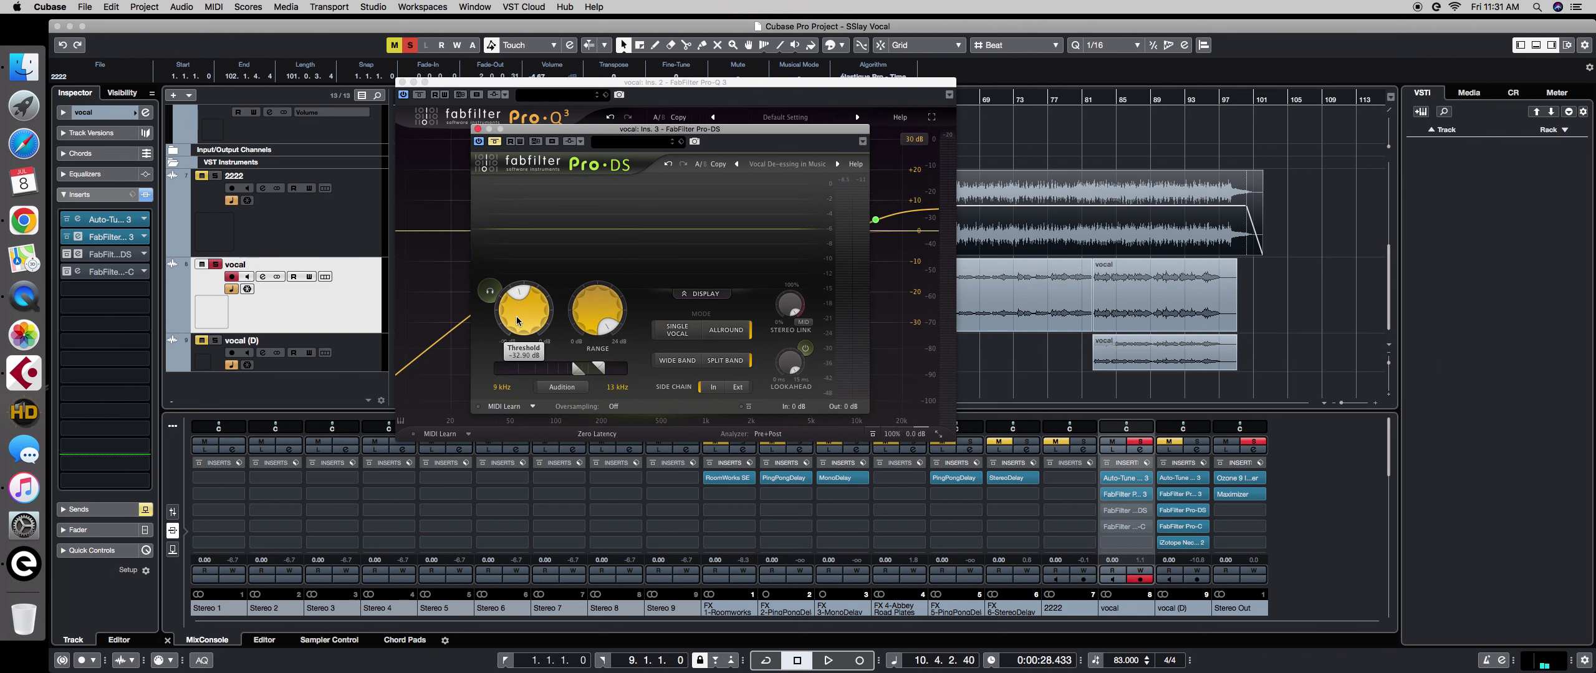
{"action": "left_click", "coordinate": [784, 165]}
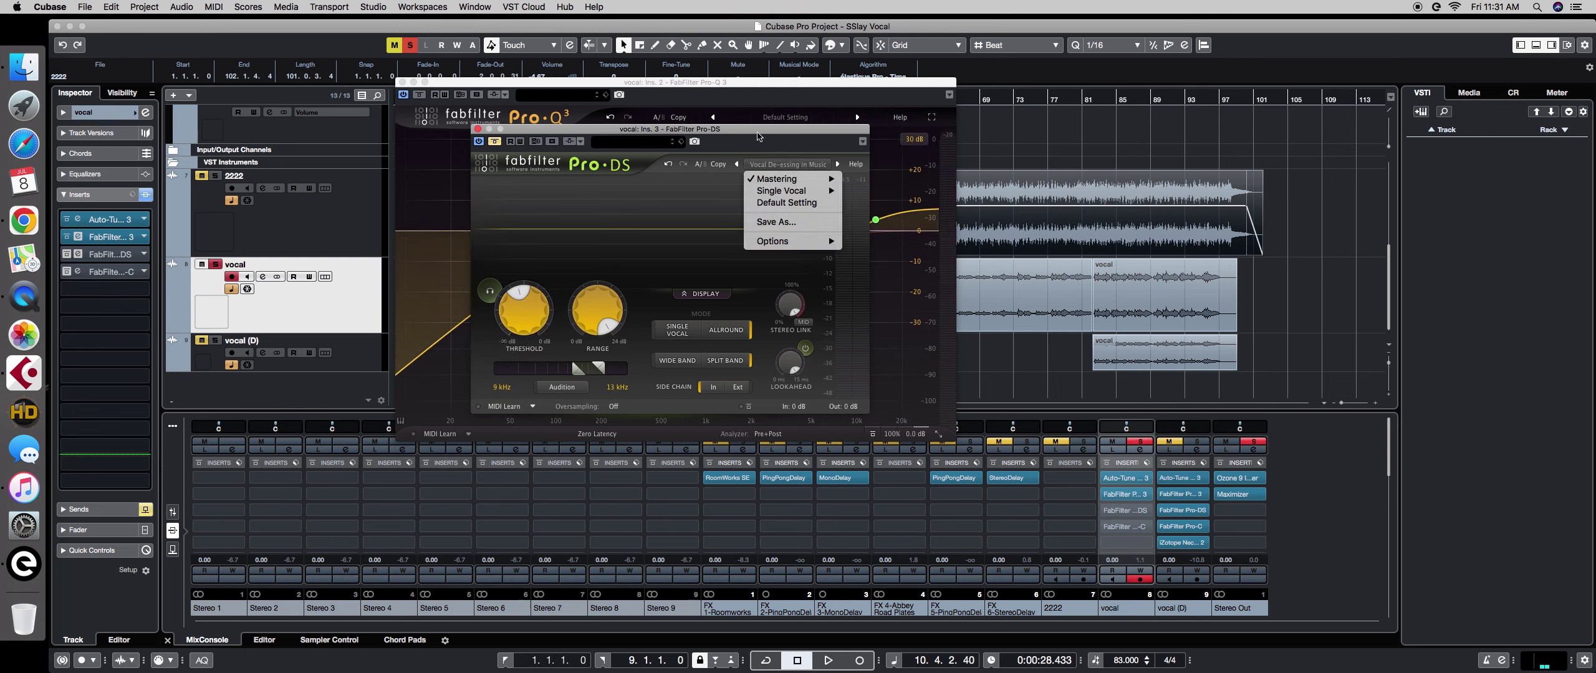
{"action": "left_click", "coordinate": [759, 132]}
{"action": "left_click", "coordinate": [497, 142]}
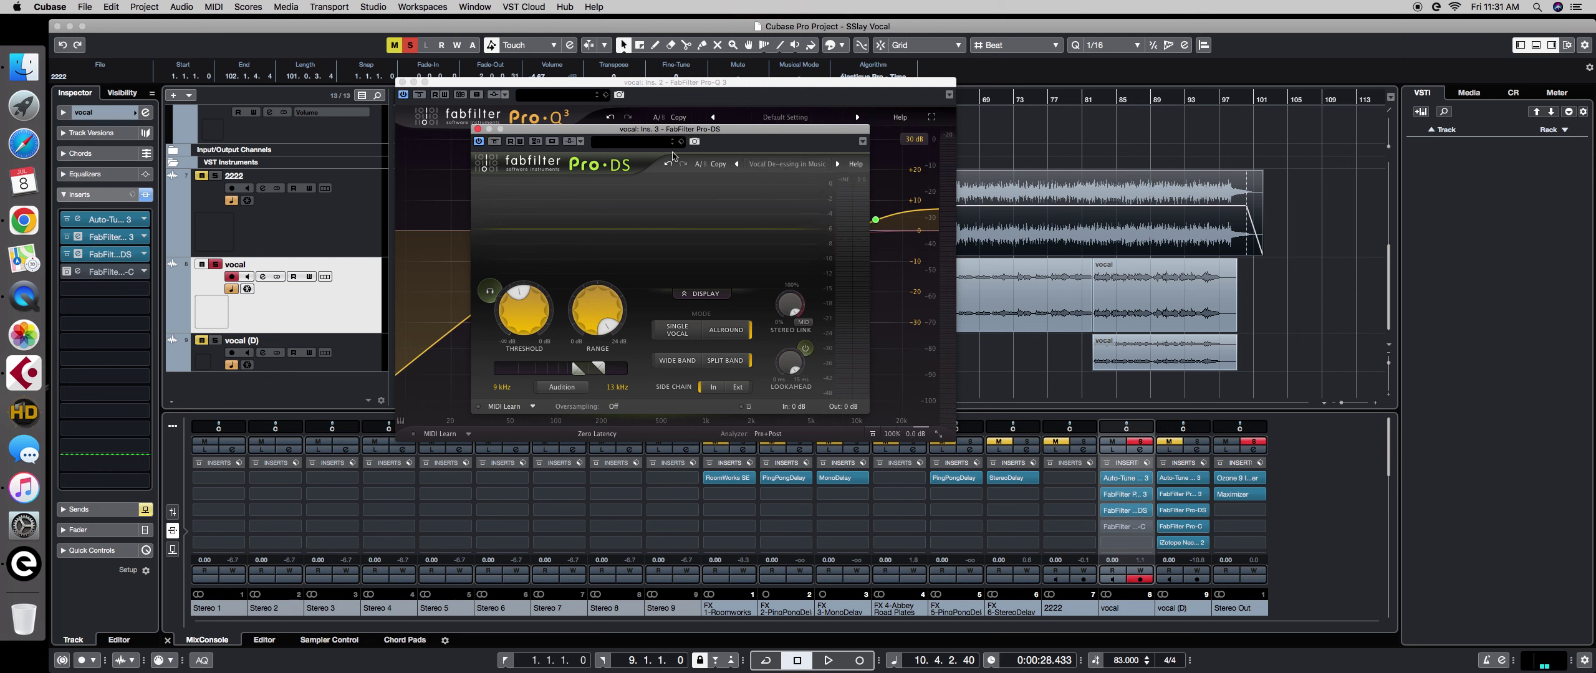
{"action": "key", "text": "space"}
{"action": "left_click_drag", "start_coordinate": [736, 134], "coordinate": [732, 134]}
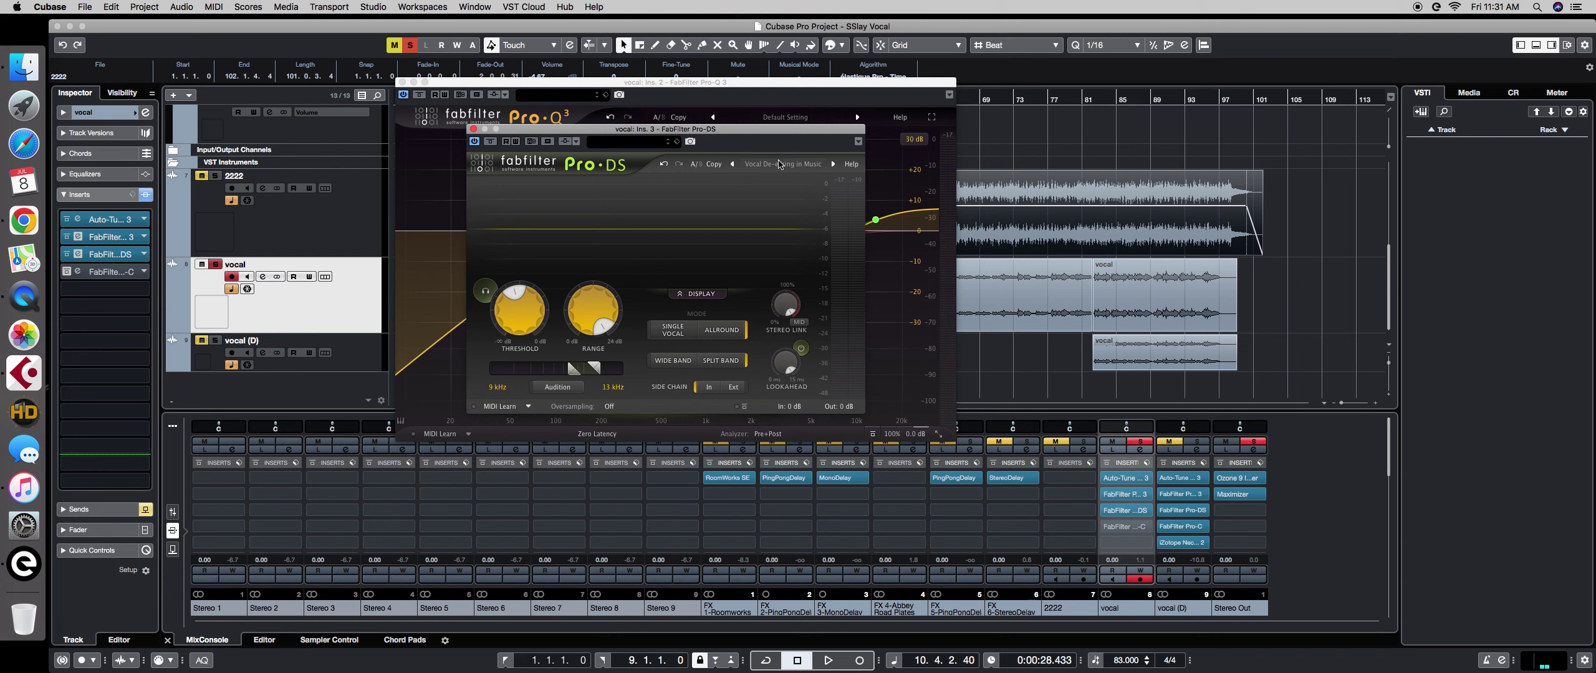
View the Pro-DS Mastering presets, keeping Vocal De-essing in Music selected.
{"action": "left_click", "coordinate": [773, 165]}
{"action": "mouse_move", "coordinate": [774, 180]}
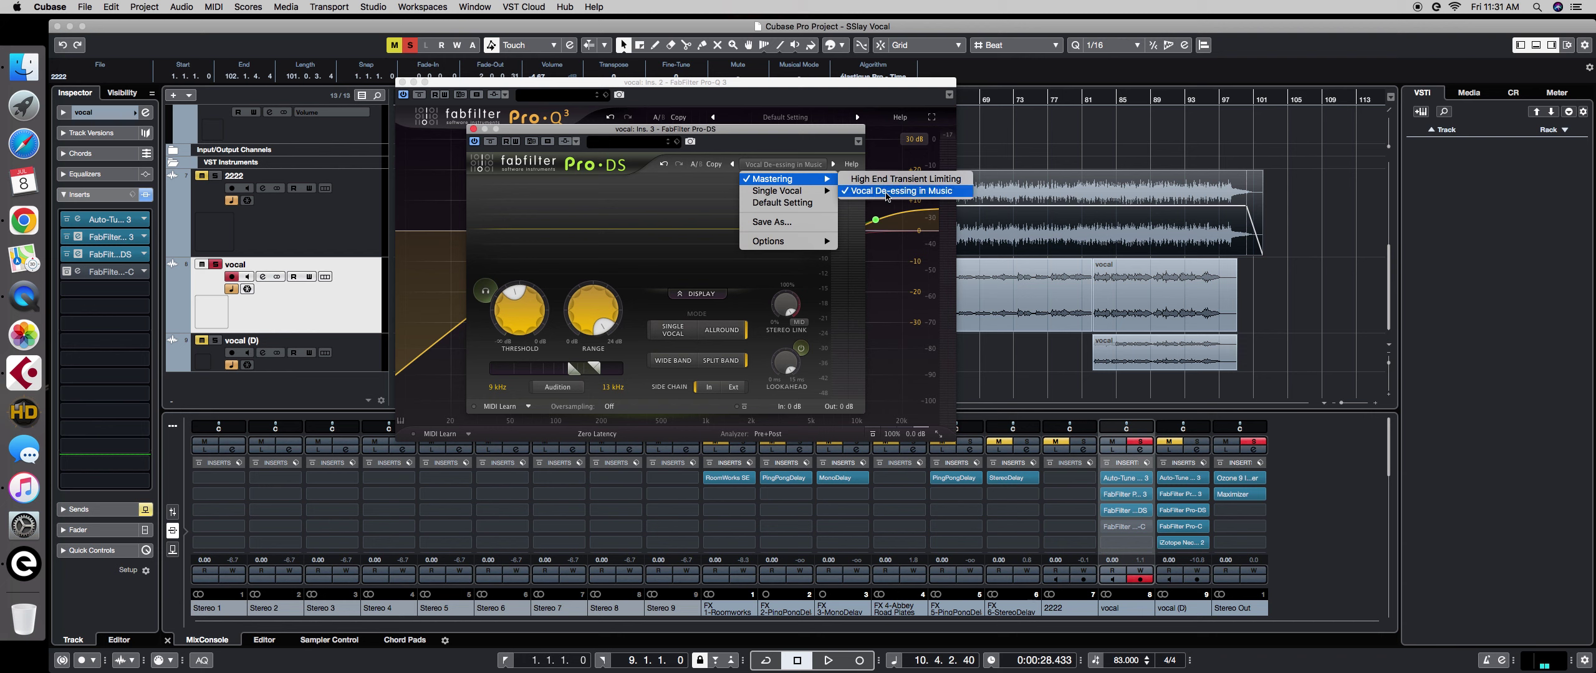
{"action": "left_click", "coordinate": [705, 191]}
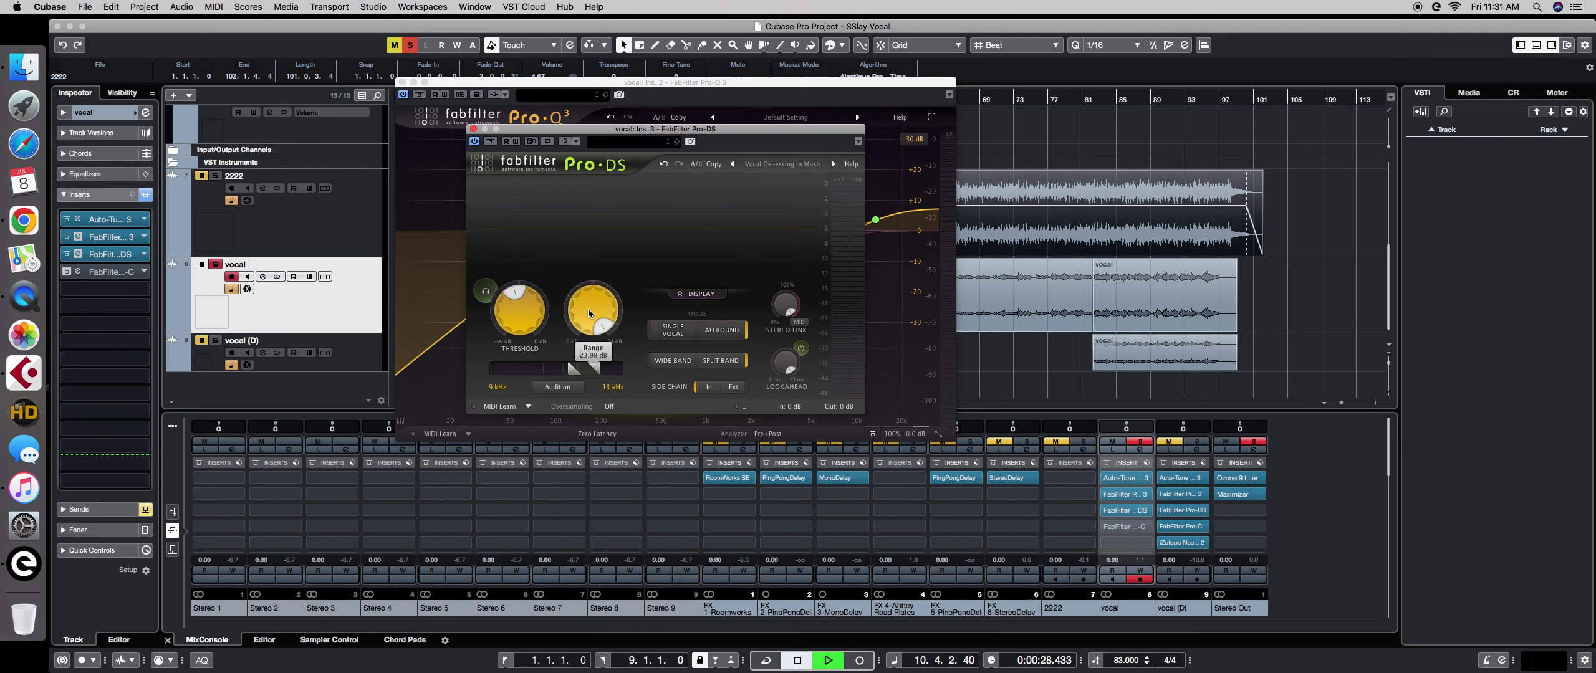
Play the vocal phrase through the active Pro-DS, replay it, and stop playback.
{"action": "mouse_move", "coordinate": [588, 310]}
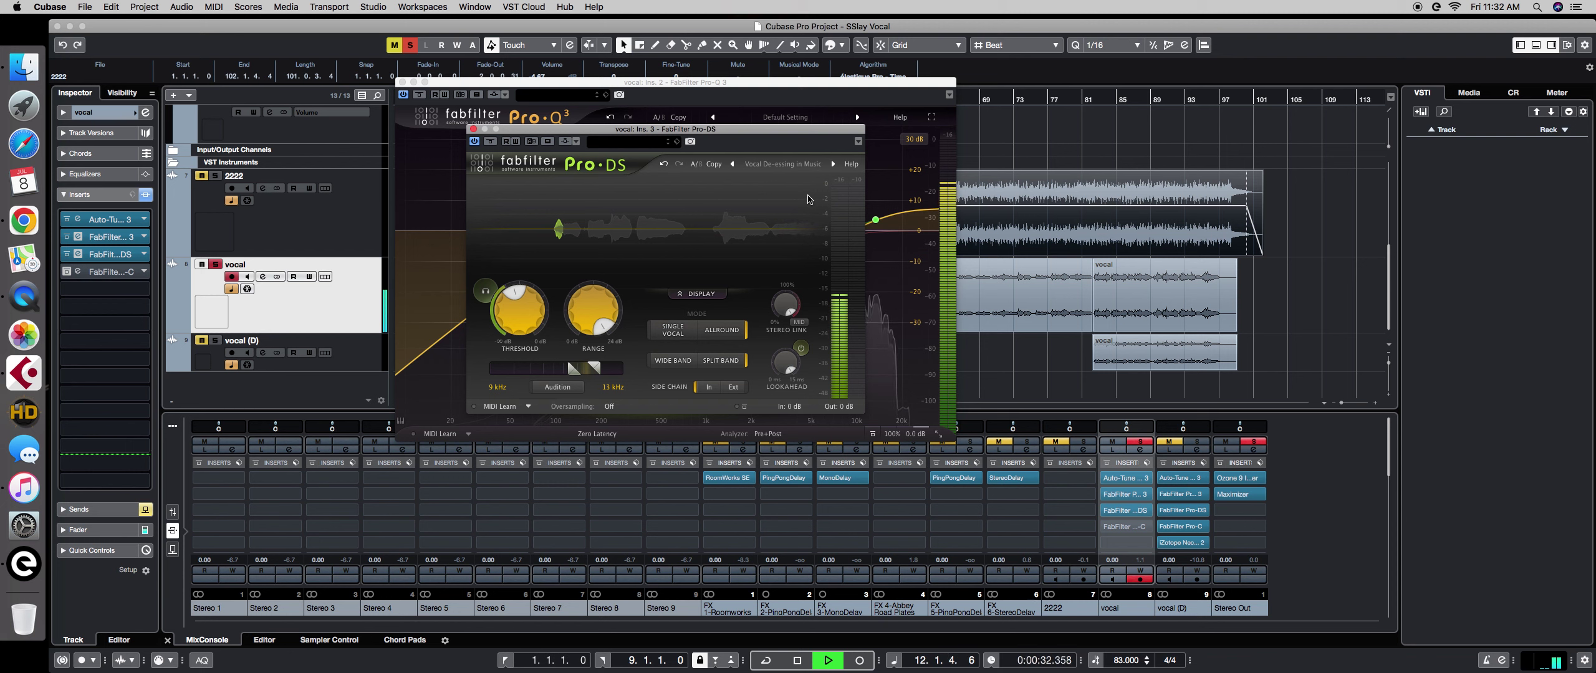
{"action": "key", "text": "space"}
{"action": "key", "text": "space"}
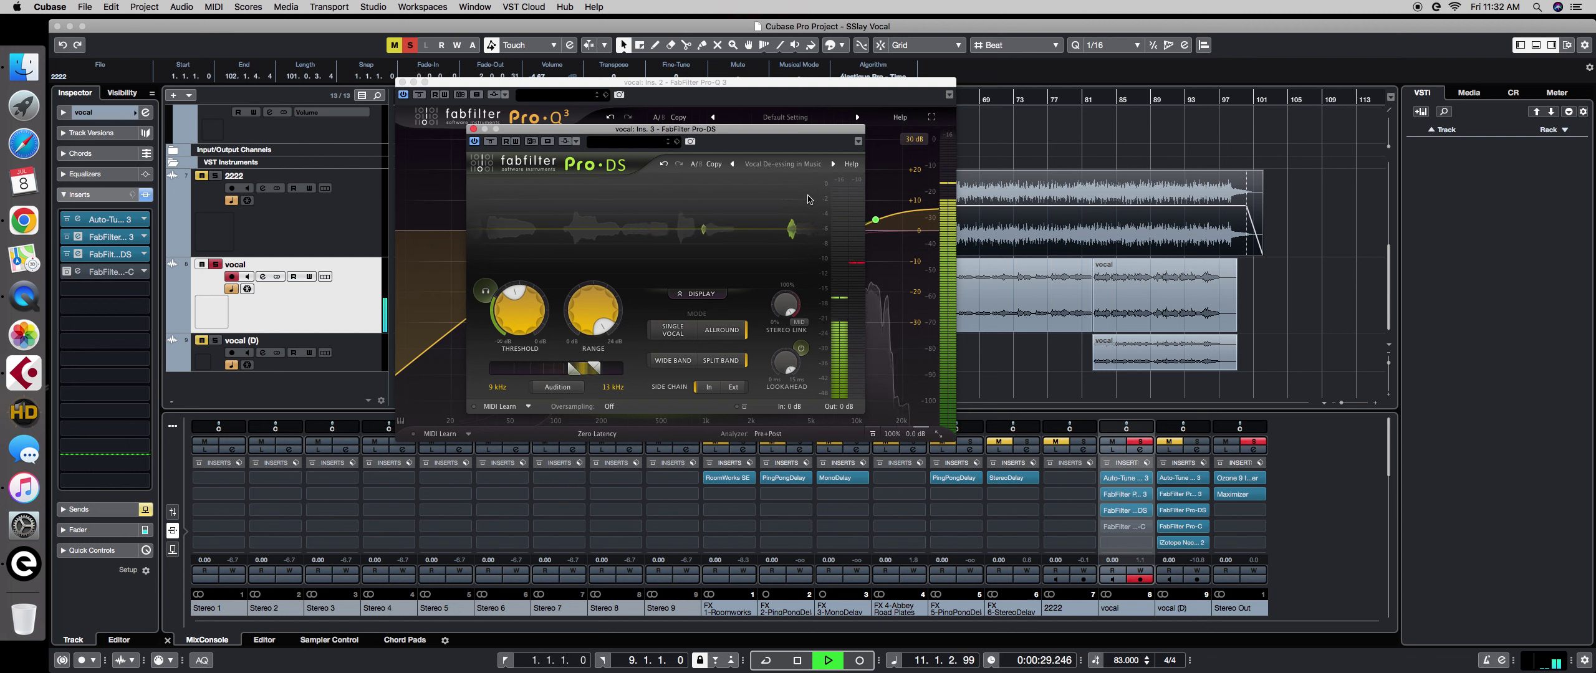
{"action": "key", "text": "space"}
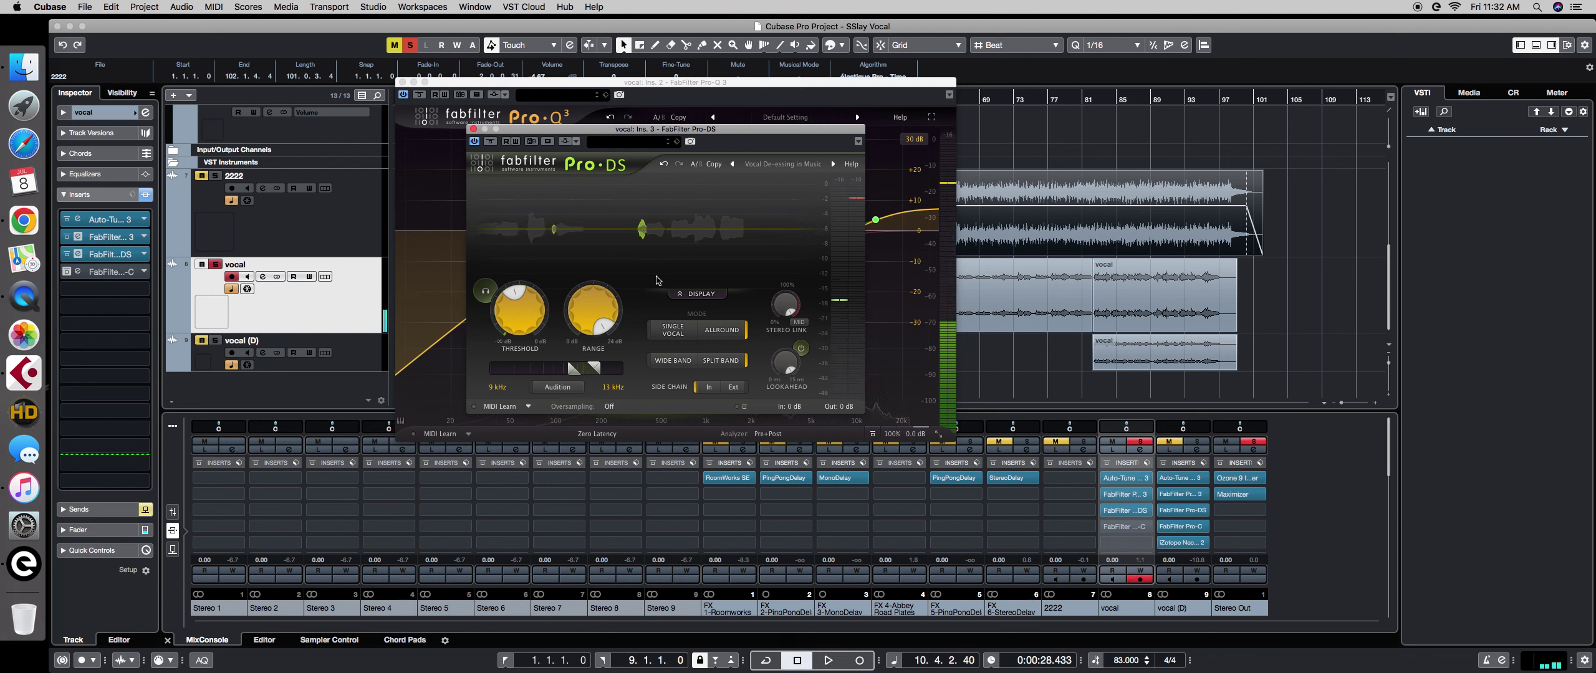
Bypass Pro-DS, play the vocal without de-essing, and reactivate the plug-in.
{"action": "left_click", "coordinate": [491, 142]}
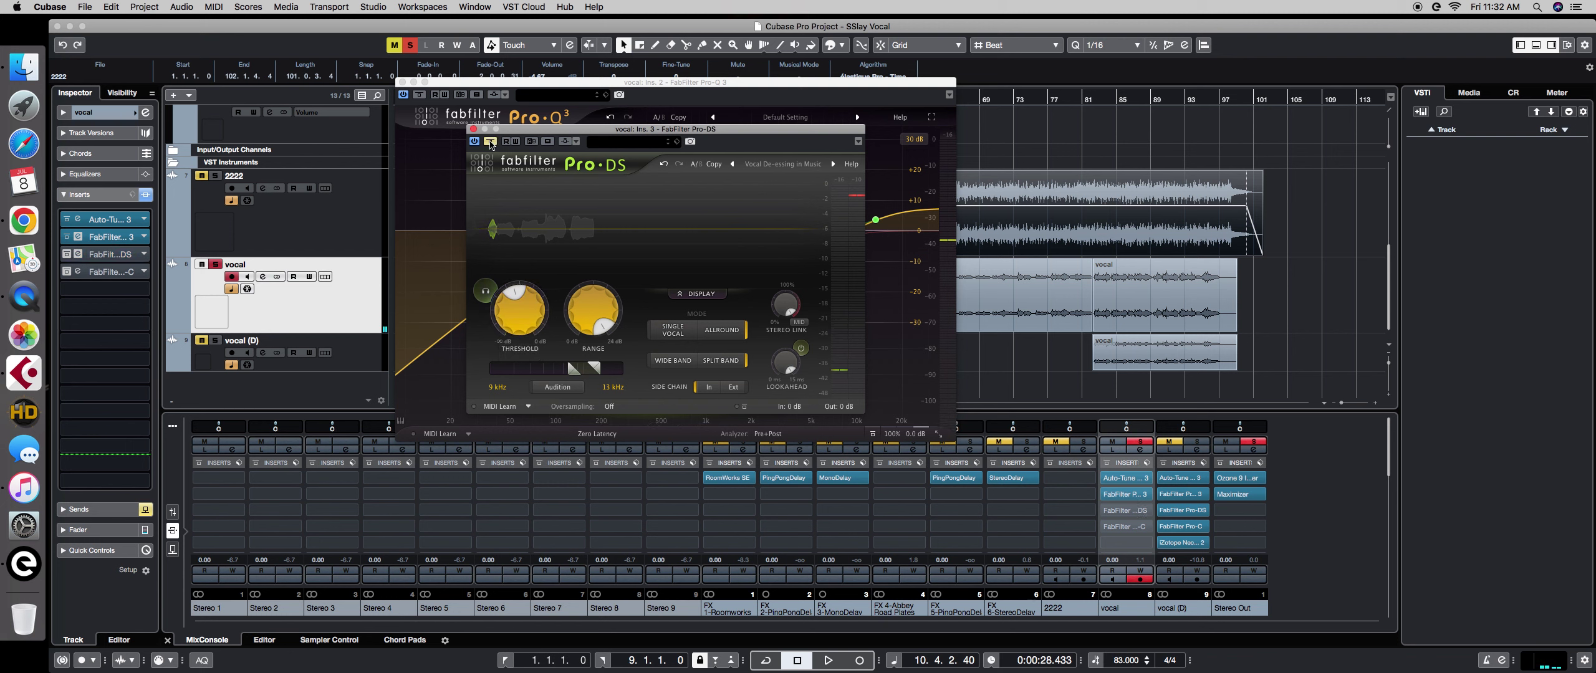
{"action": "key", "text": "space"}
{"action": "key", "text": "space"}
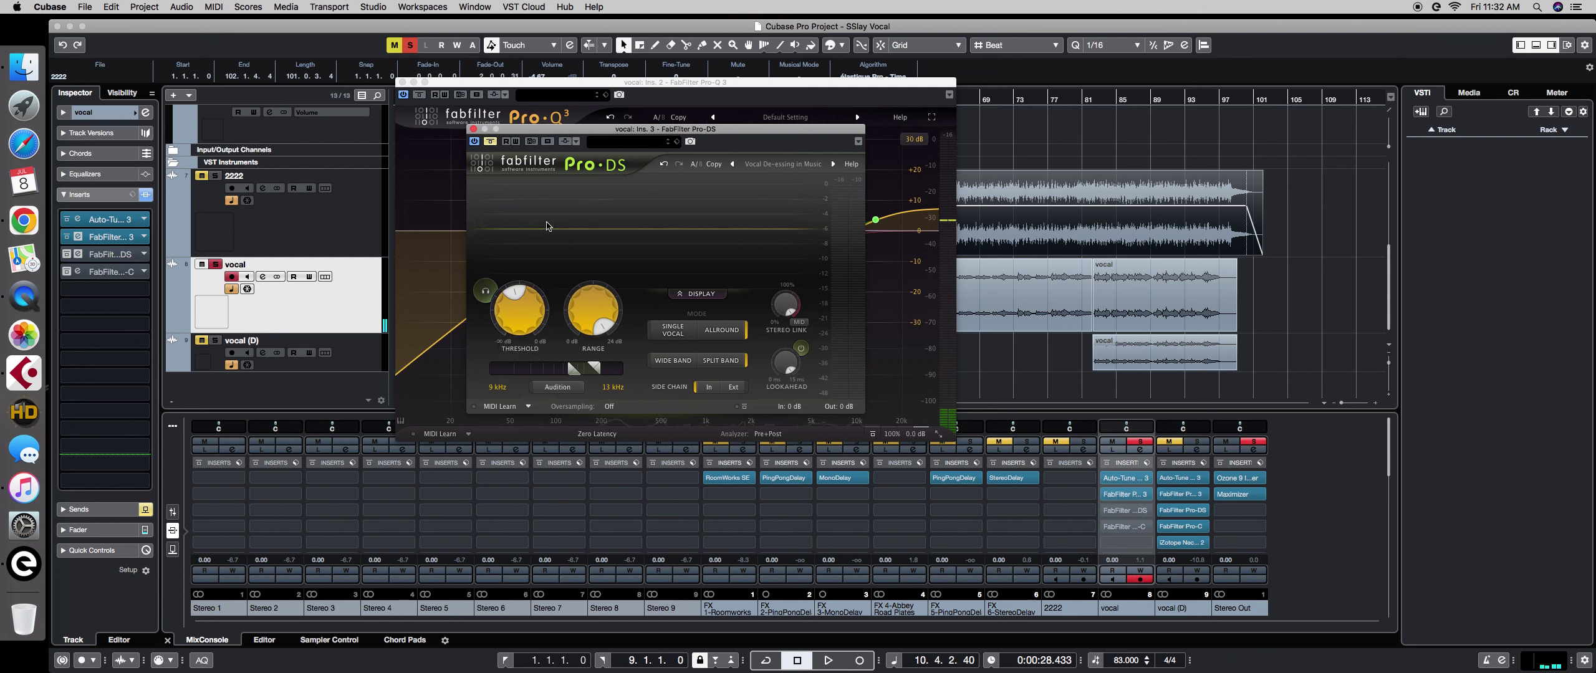
{"action": "key", "text": "space"}
{"action": "key", "text": "space"}
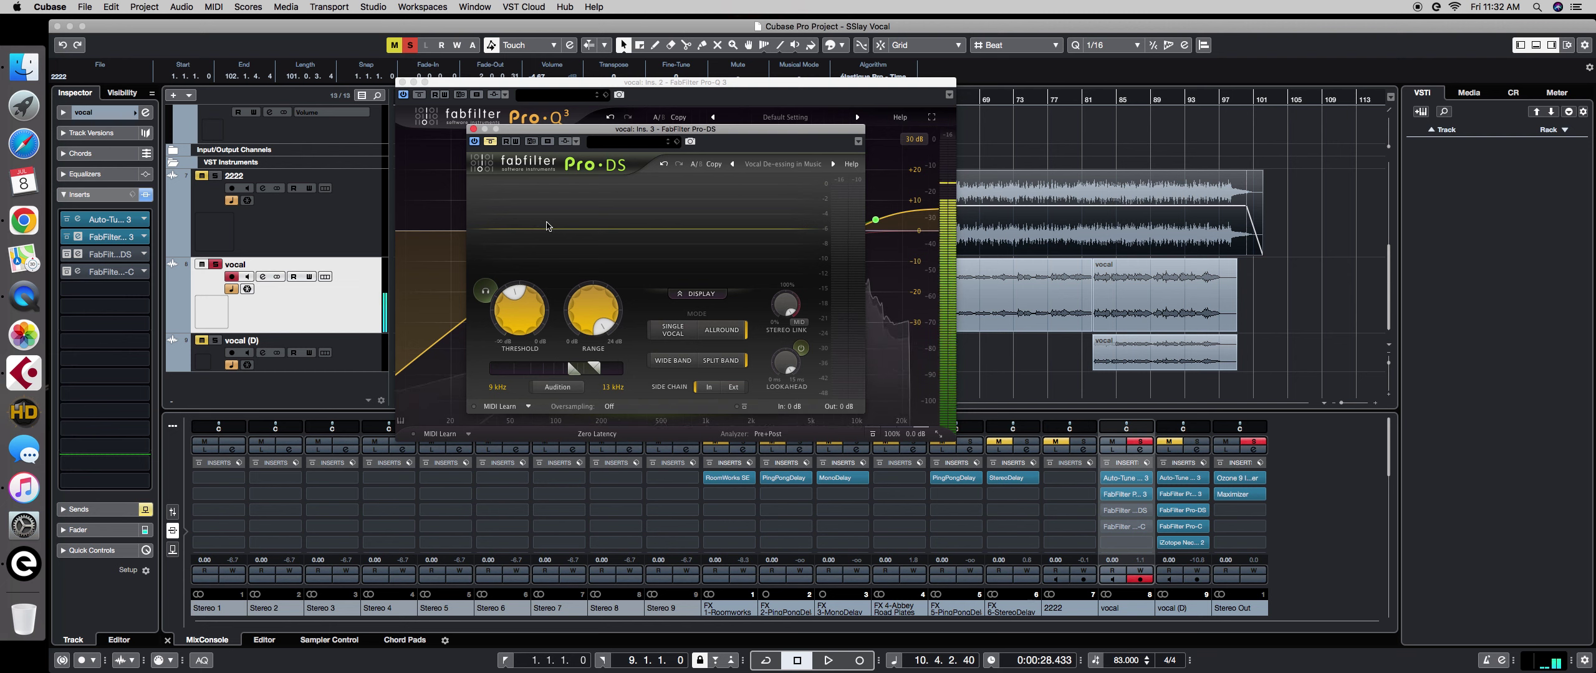
{"action": "left_click", "coordinate": [491, 142]}
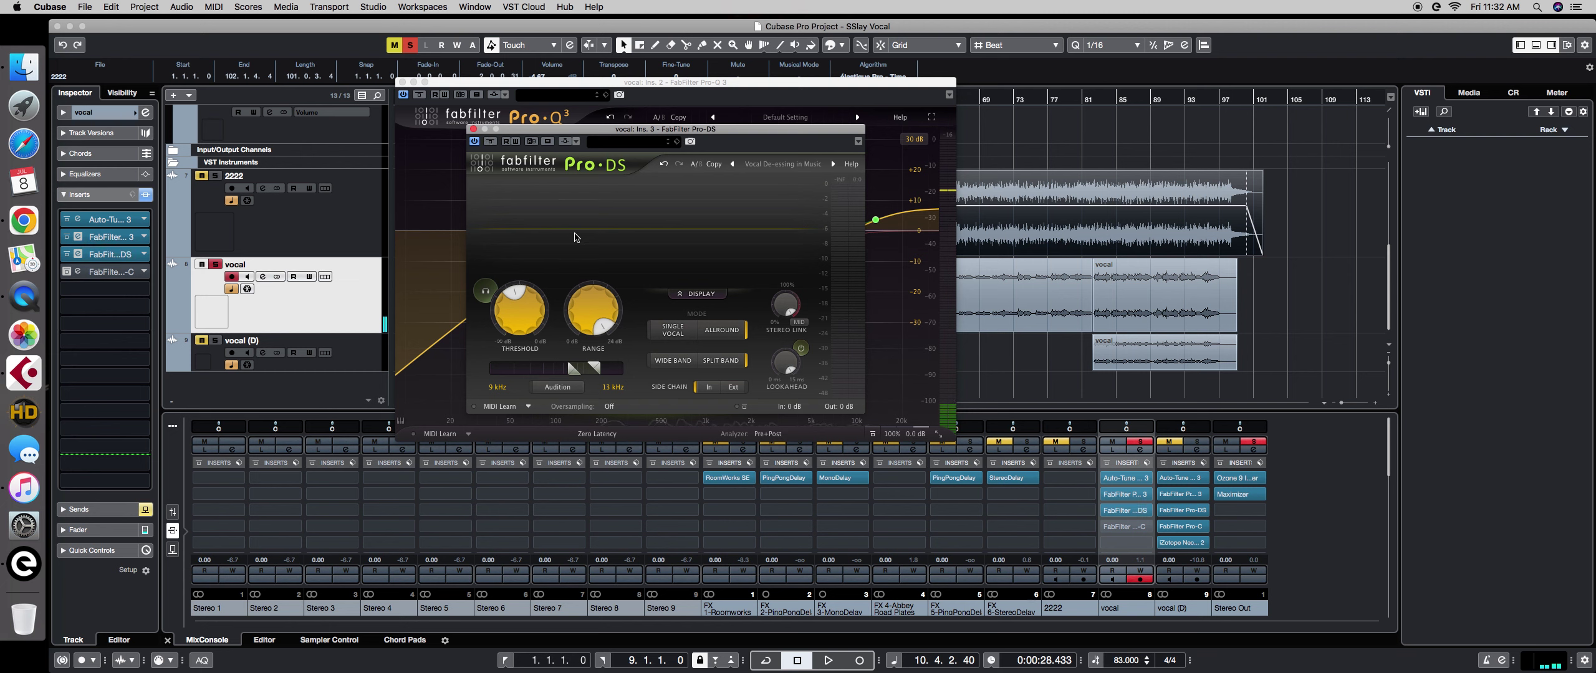
Replay the de-essed vocal, auditioning the trigger signal and the processed sound, and stop playback.
{"action": "key", "text": "space"}
{"action": "key", "text": "space"}
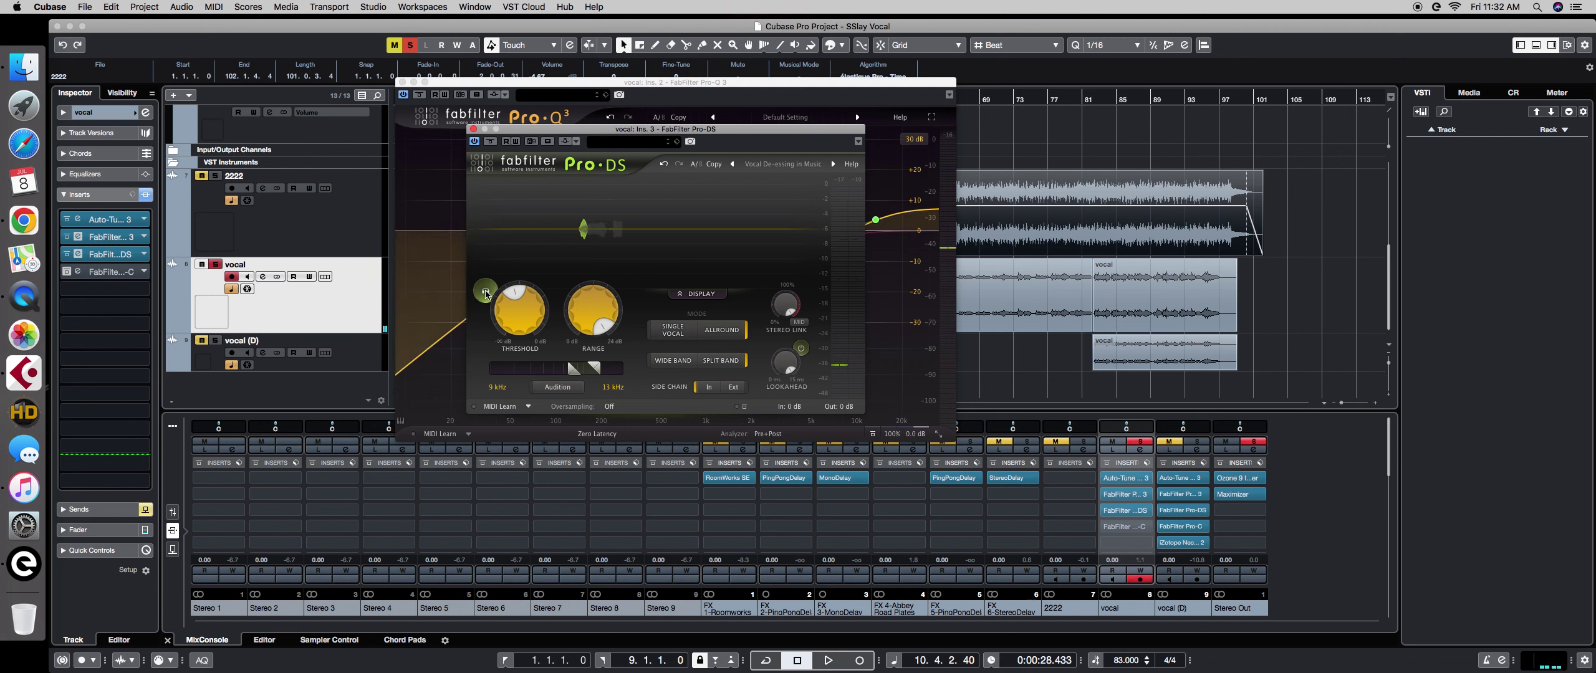
{"action": "key", "text": "space"}
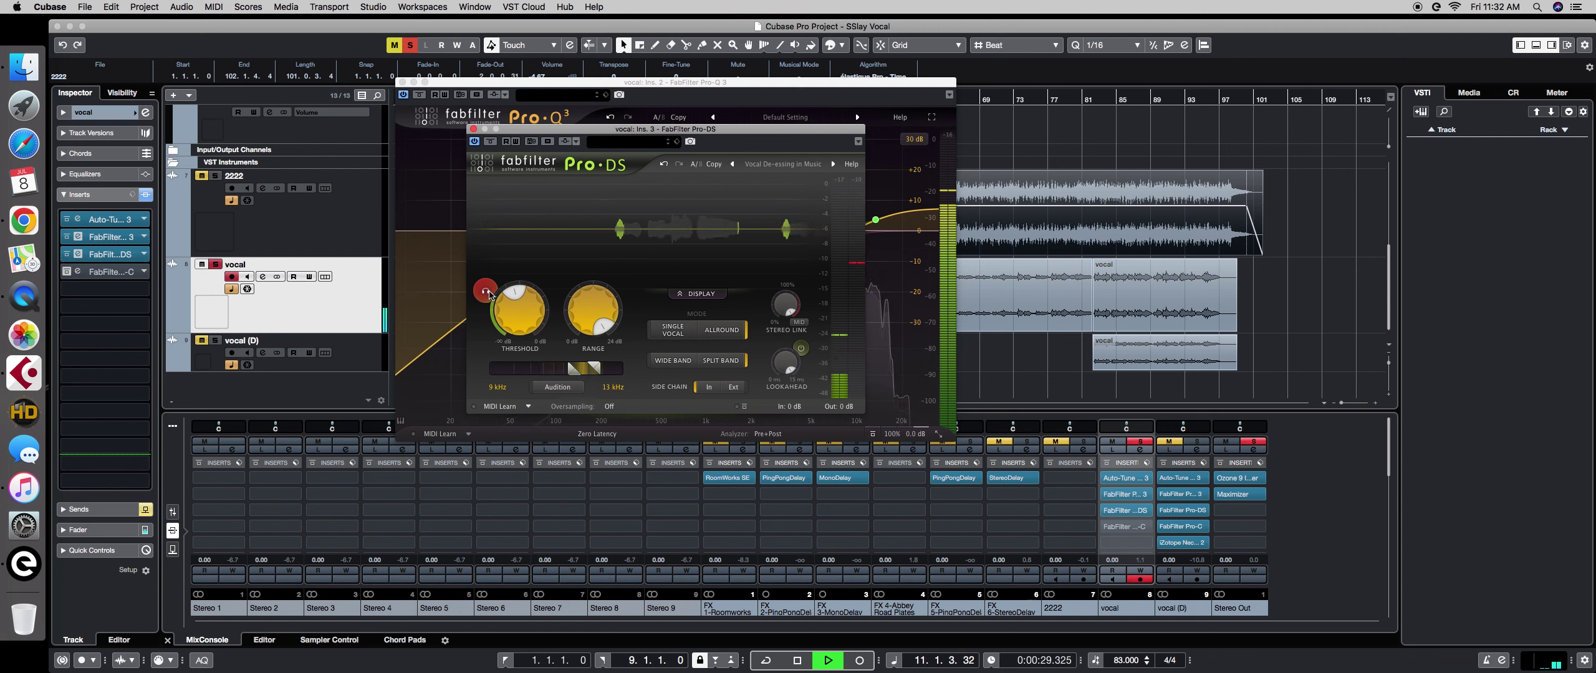
{"action": "key", "text": "space"}
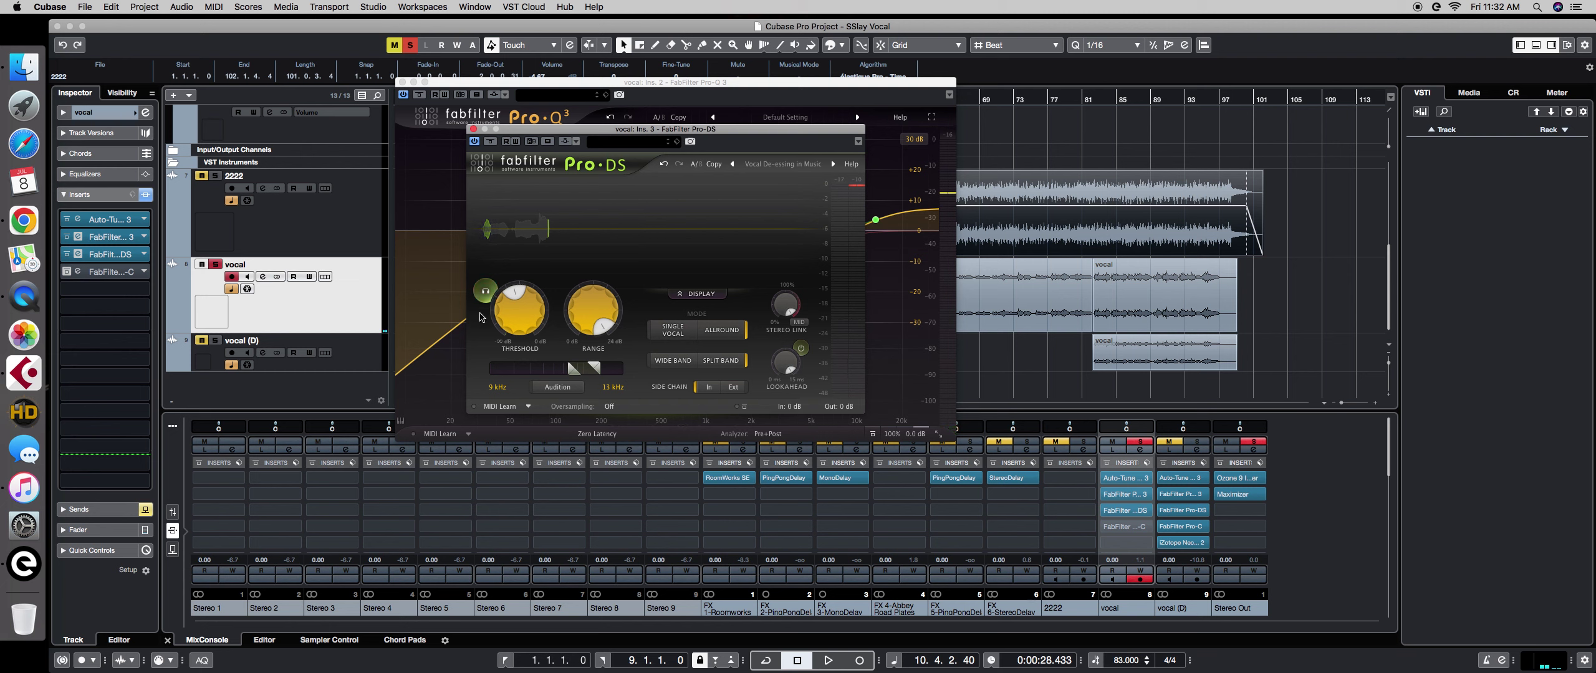
{"action": "key", "text": "space"}
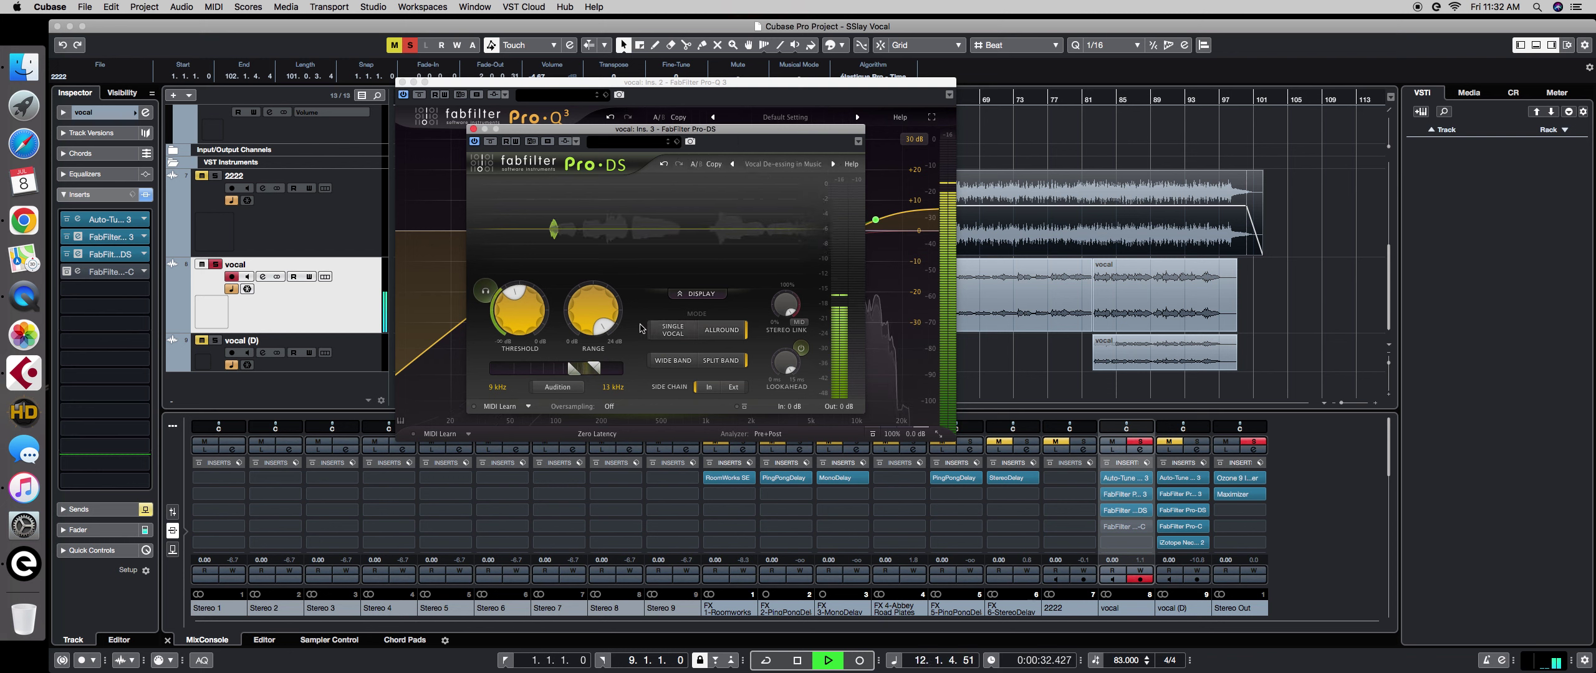
{"action": "key", "text": "space"}
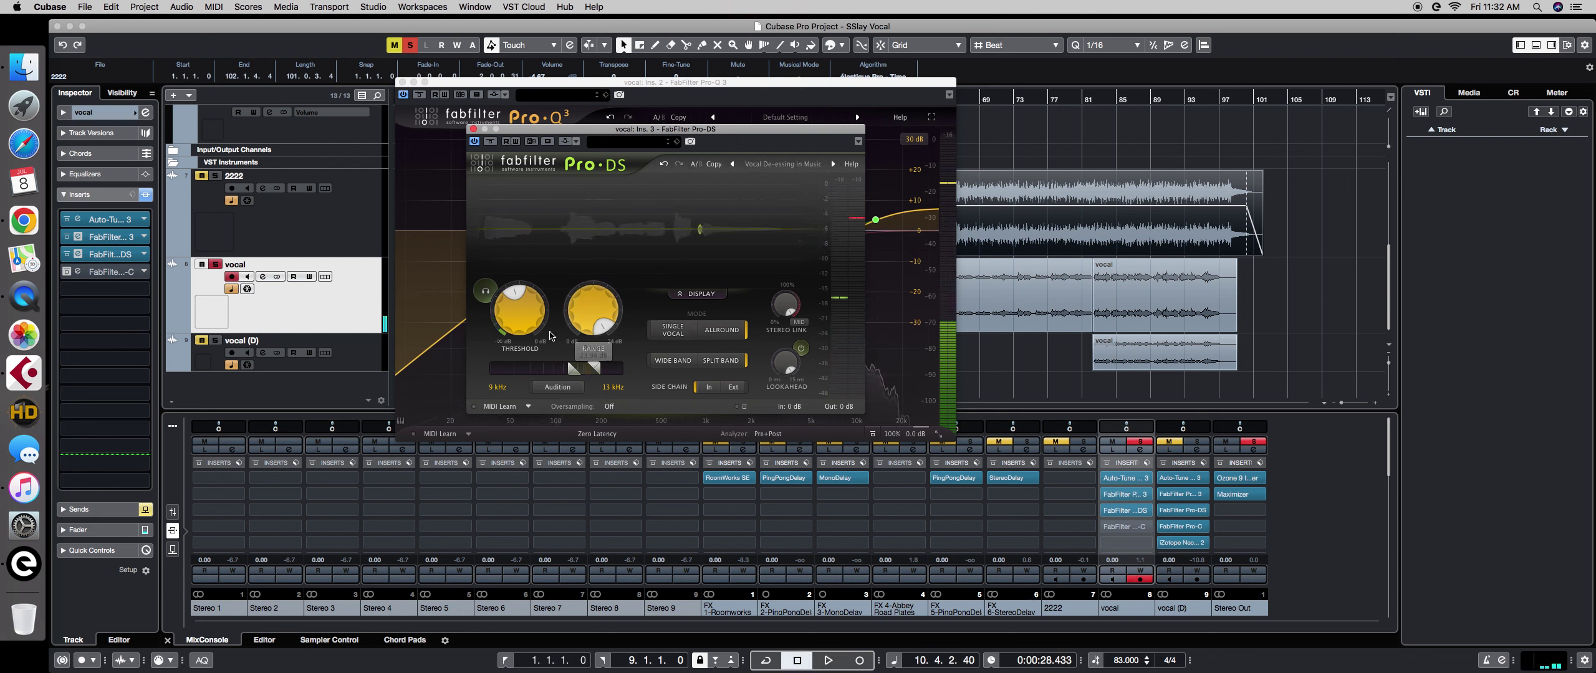
Lower the Pro-DS threshold to about -45 dB and play the vocal.
{"action": "mouse_move", "coordinate": [528, 320]}
{"action": "mouse_move", "coordinate": [517, 296]}
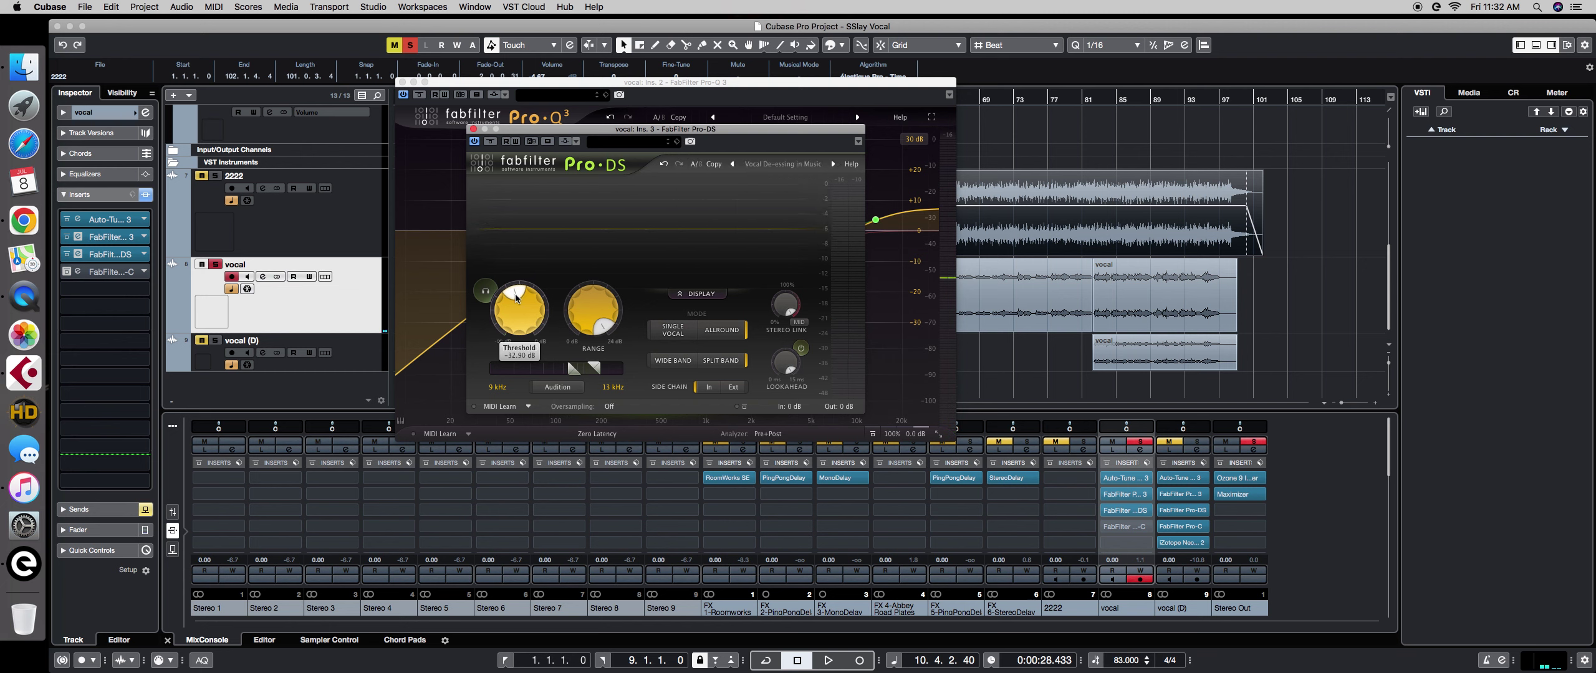
{"action": "left_click_drag", "start_coordinate": [516, 297], "coordinate": [511, 306]}
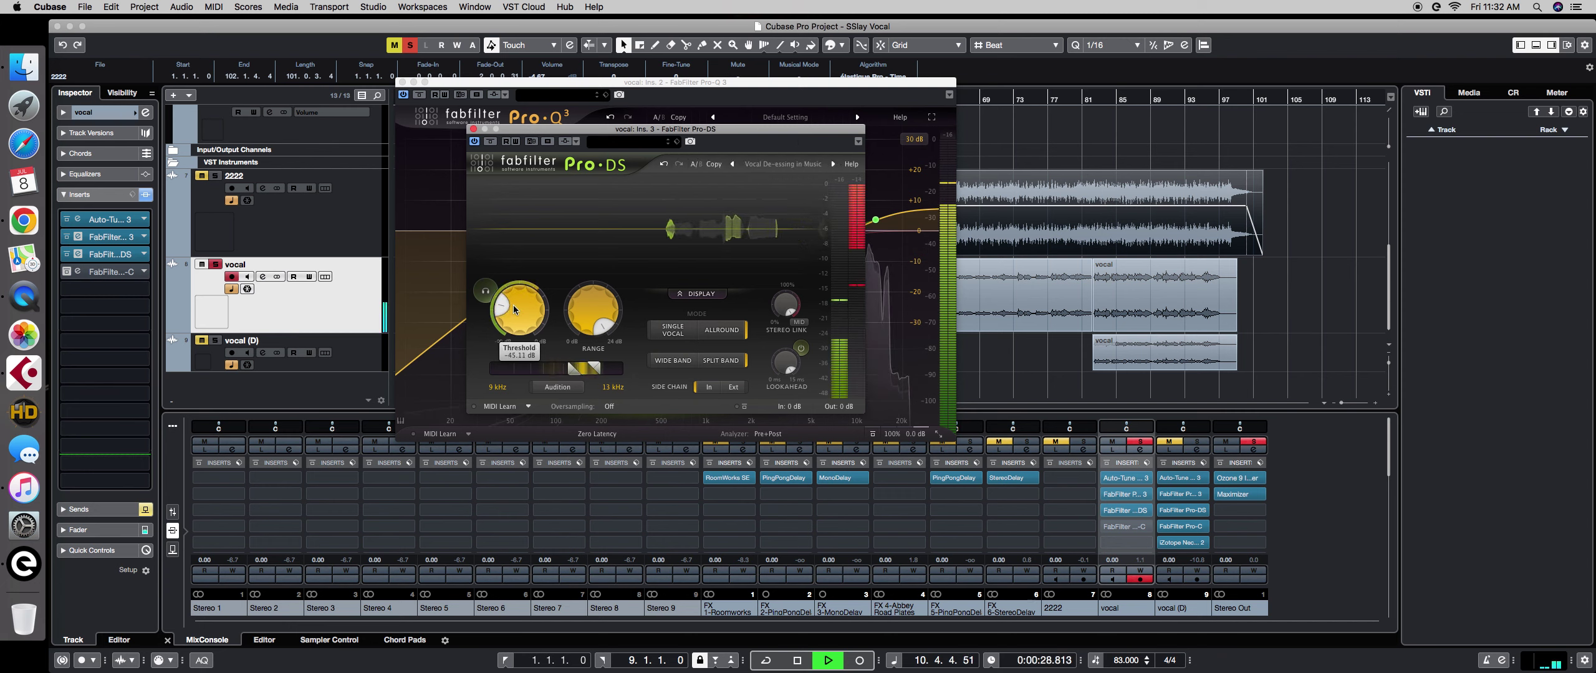
Raise the Pro-DS threshold to about -10.5 dB and audition the vocal at that setting.
{"action": "left_click_drag", "start_coordinate": [512, 307], "coordinate": [524, 239]}
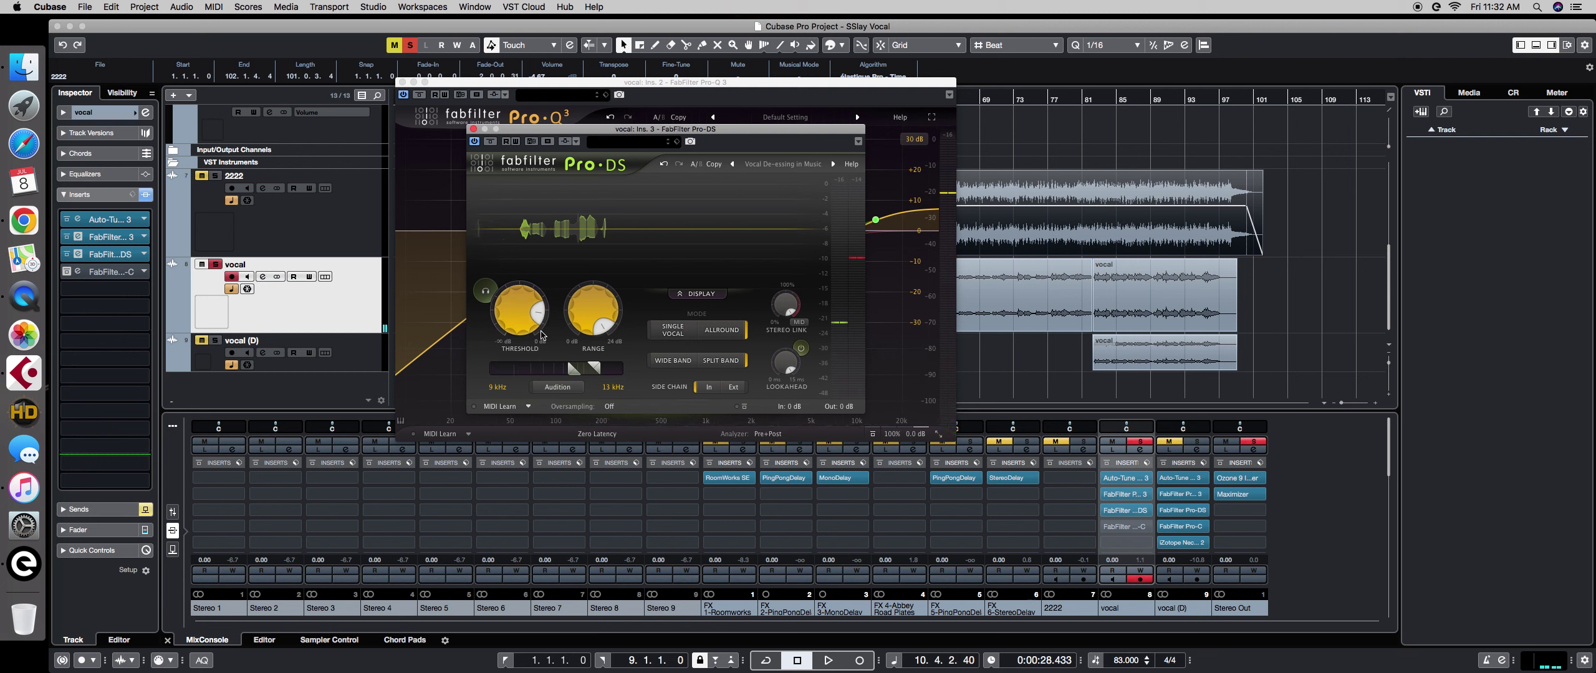
{"action": "scroll", "coordinate": [543, 318], "scroll_direction": "up", "scroll_amount": 2}
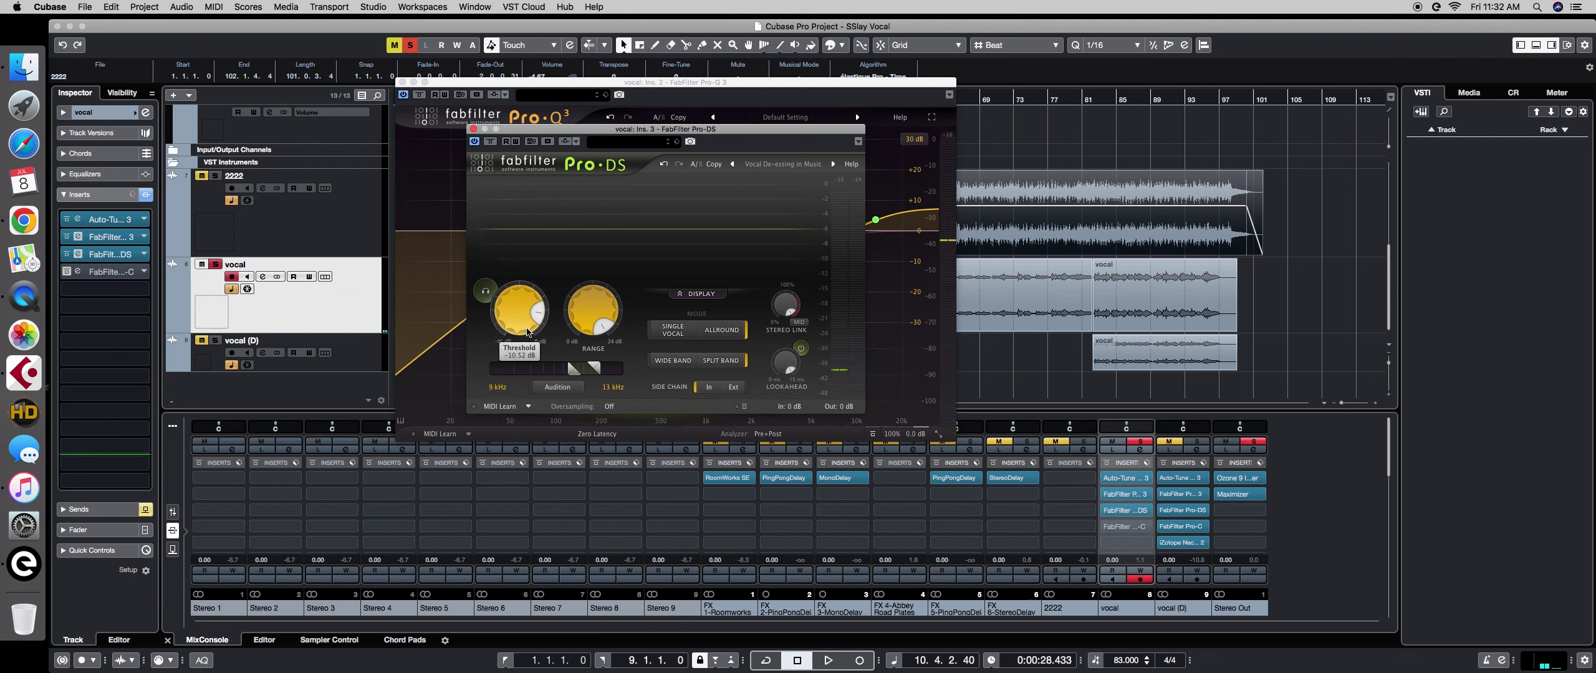
{"action": "mouse_move", "coordinate": [530, 315]}
{"action": "key", "text": "space"}
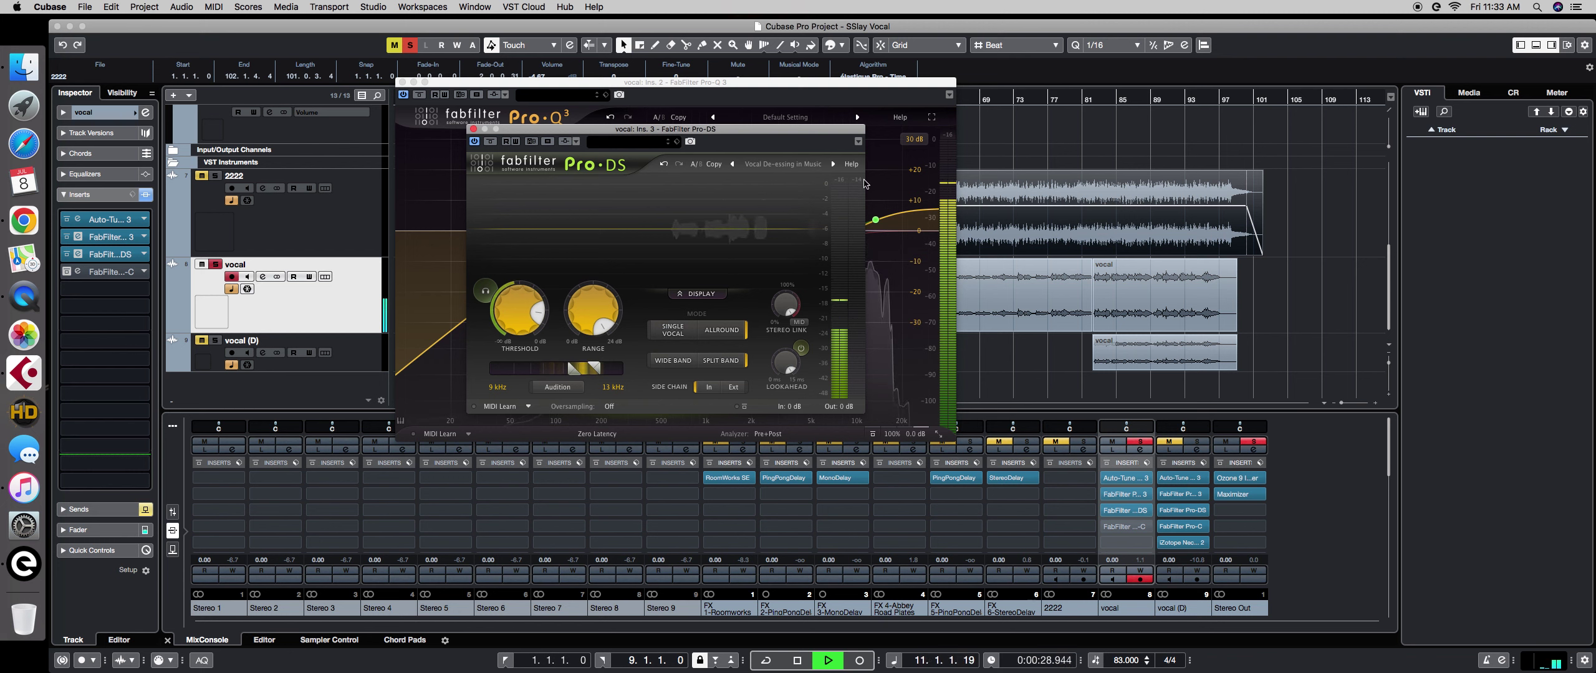
{"action": "key", "text": "space"}
Lower the Pro-DS threshold to about -23.6 dB and check the gain reduction during playback.
{"action": "left_click_drag", "start_coordinate": [533, 307], "coordinate": [533, 337]}
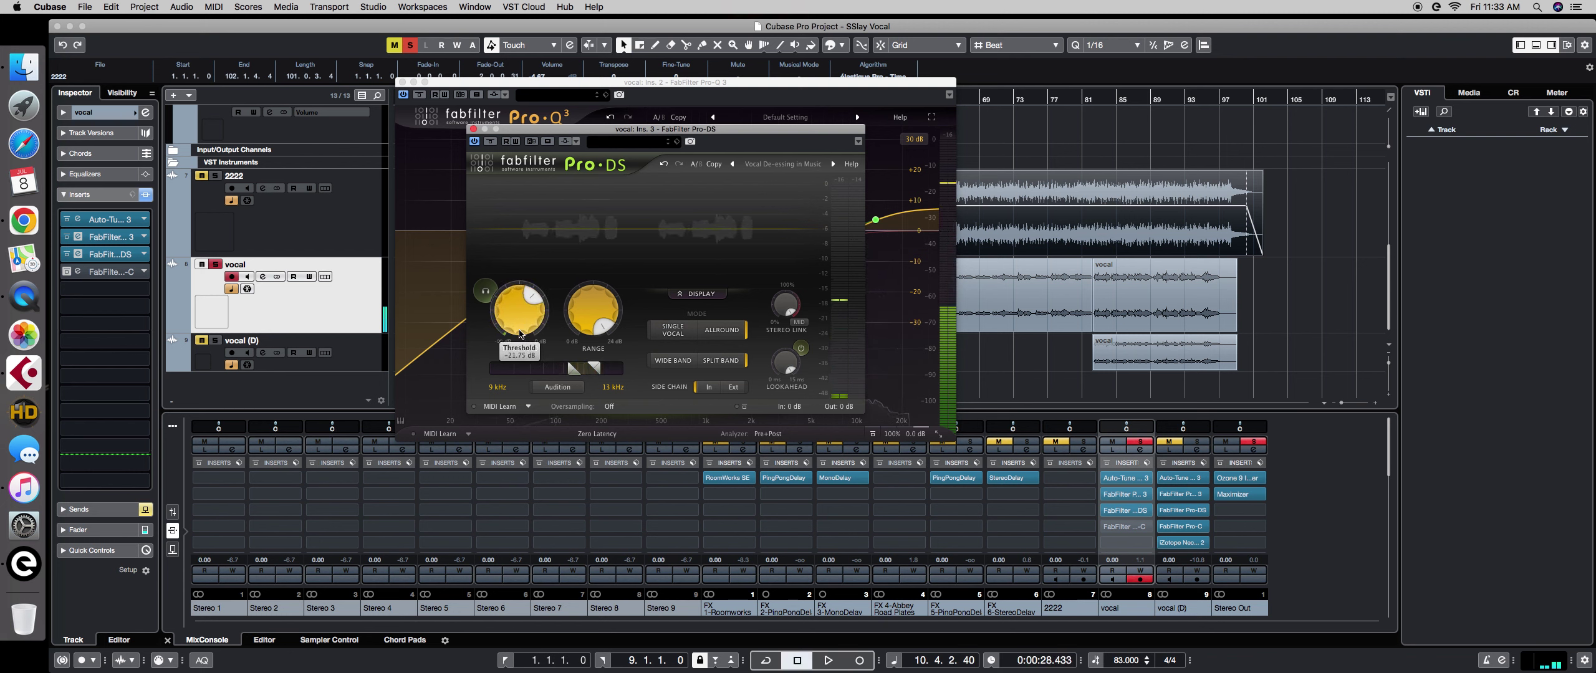
{"action": "key", "text": "space"}
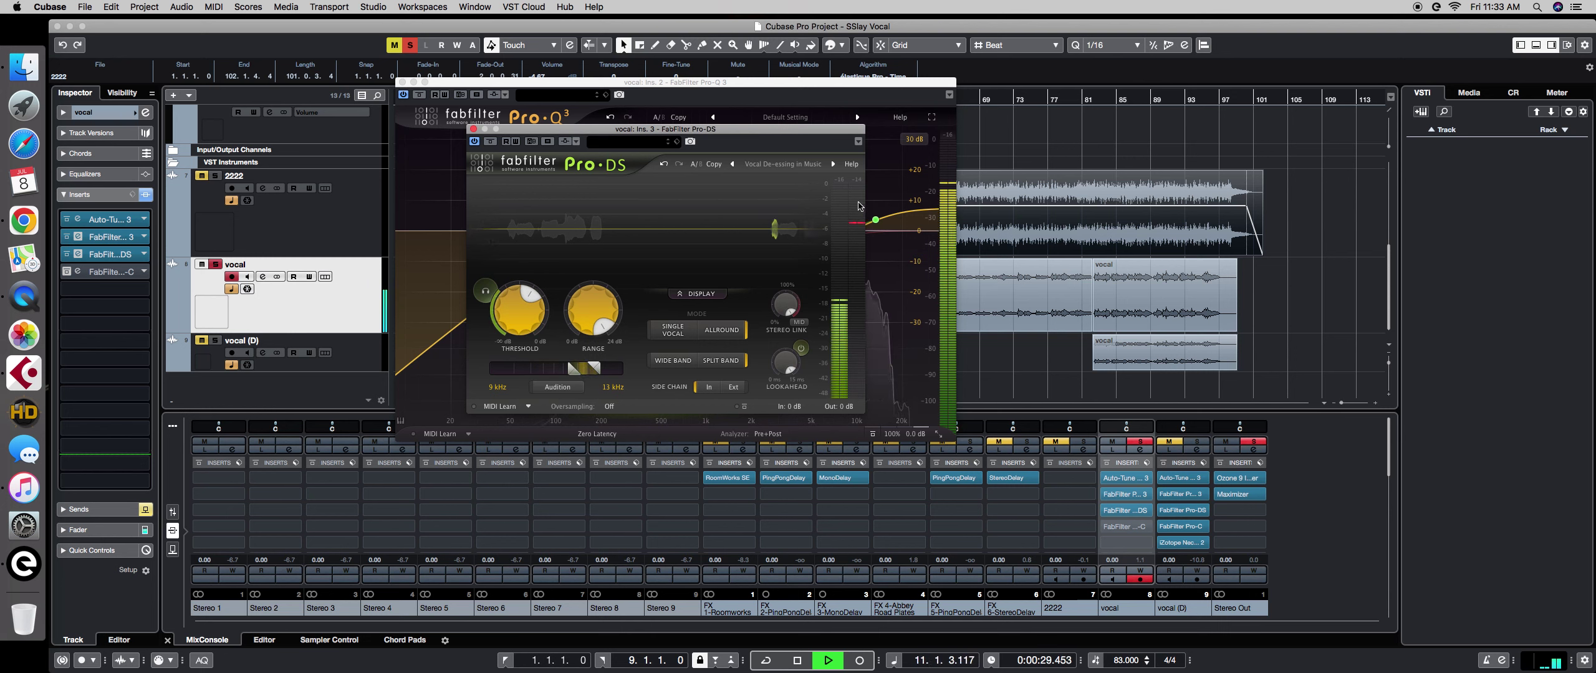
{"action": "mouse_move", "coordinate": [868, 219]}
{"action": "key", "text": "space"}
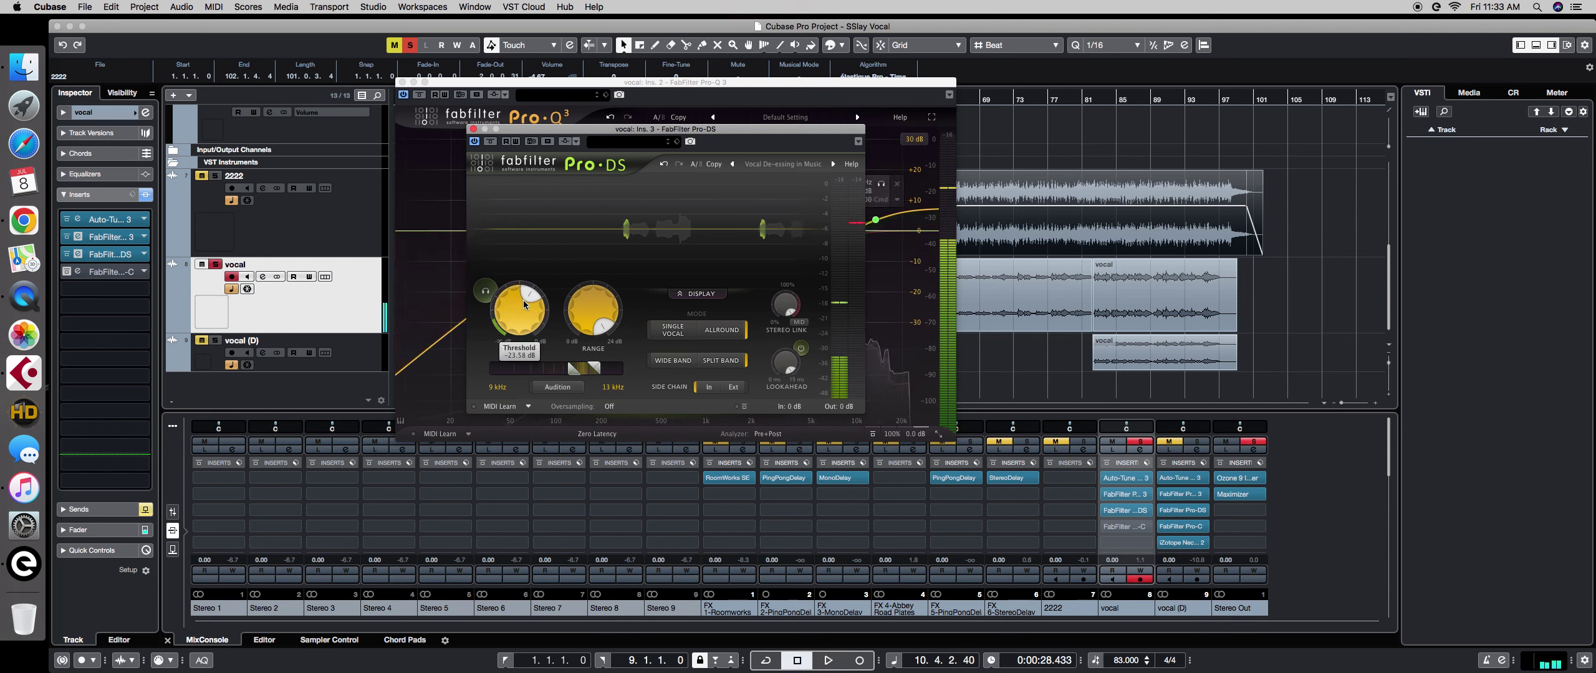
Lower the Pro-DS threshold again and replay the vocal to check the de-essing at that setting.
{"action": "left_click_drag", "start_coordinate": [522, 301], "coordinate": [515, 302]}
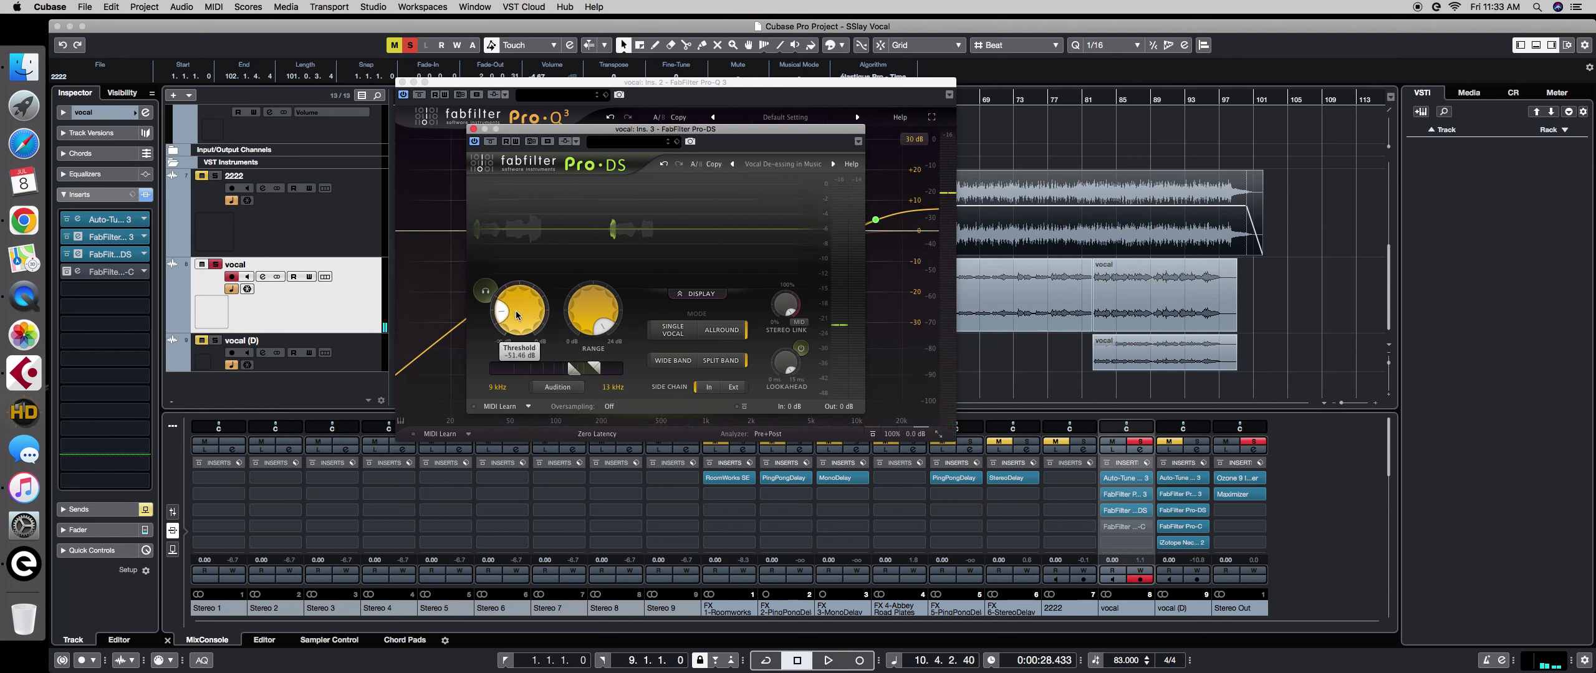
{"action": "key", "text": "space"}
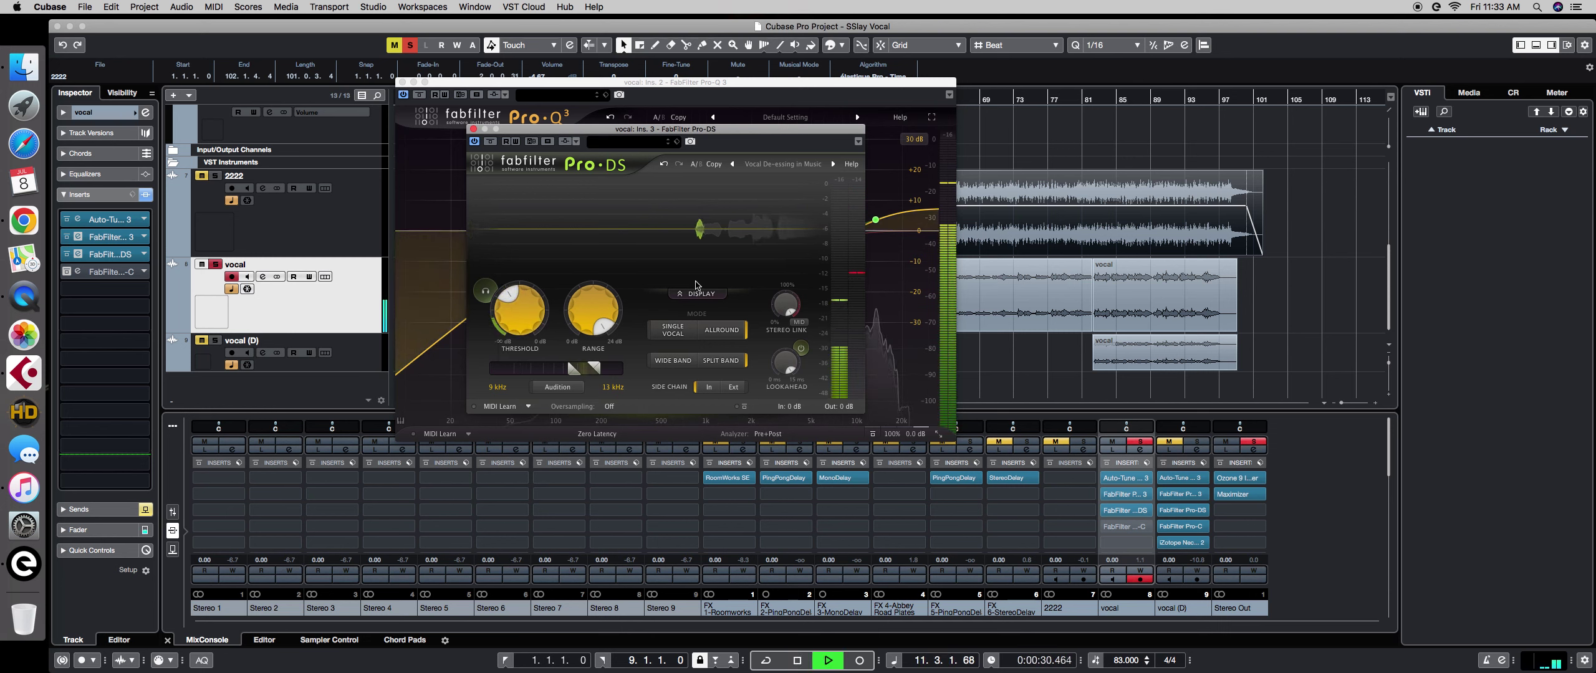
{"action": "key", "text": "space"}
{"action": "key", "text": "space"}
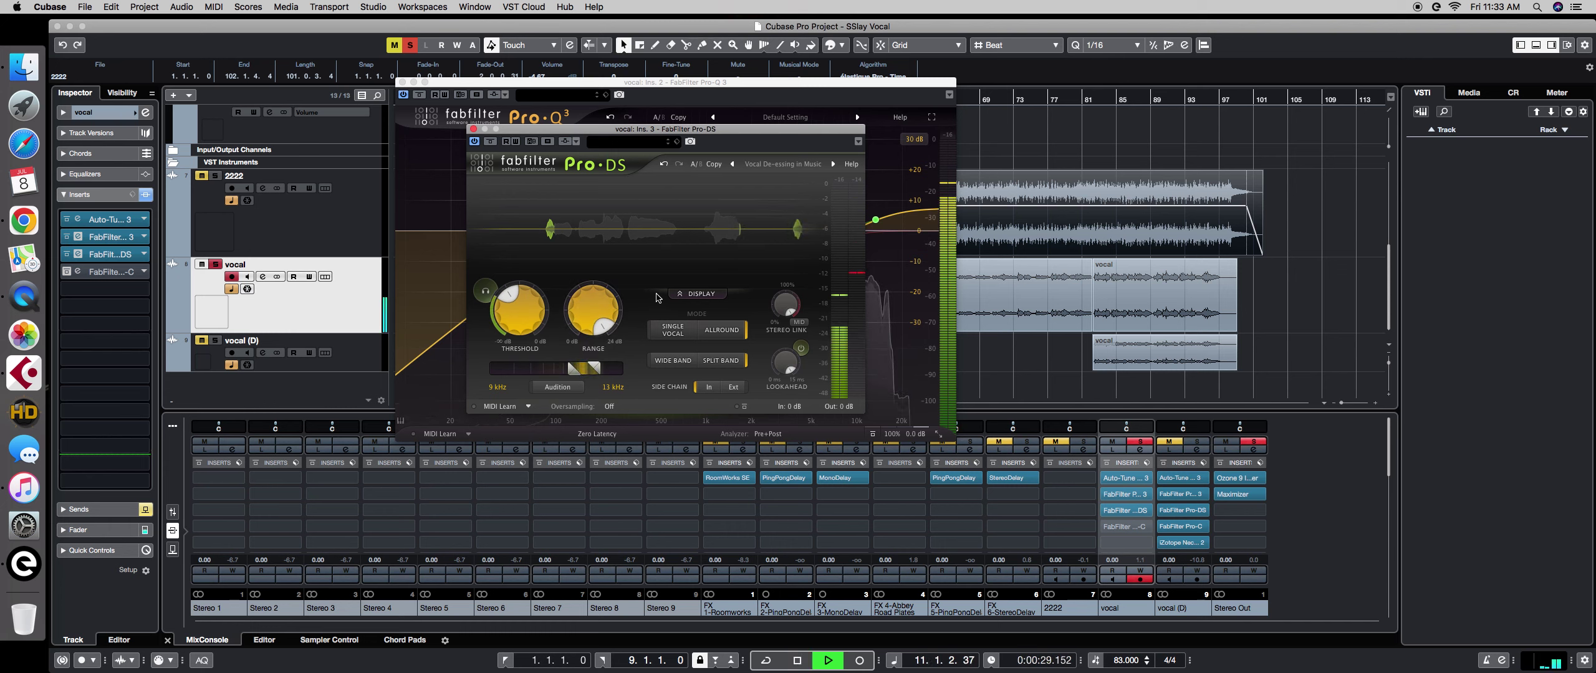
{"action": "key", "text": "space"}
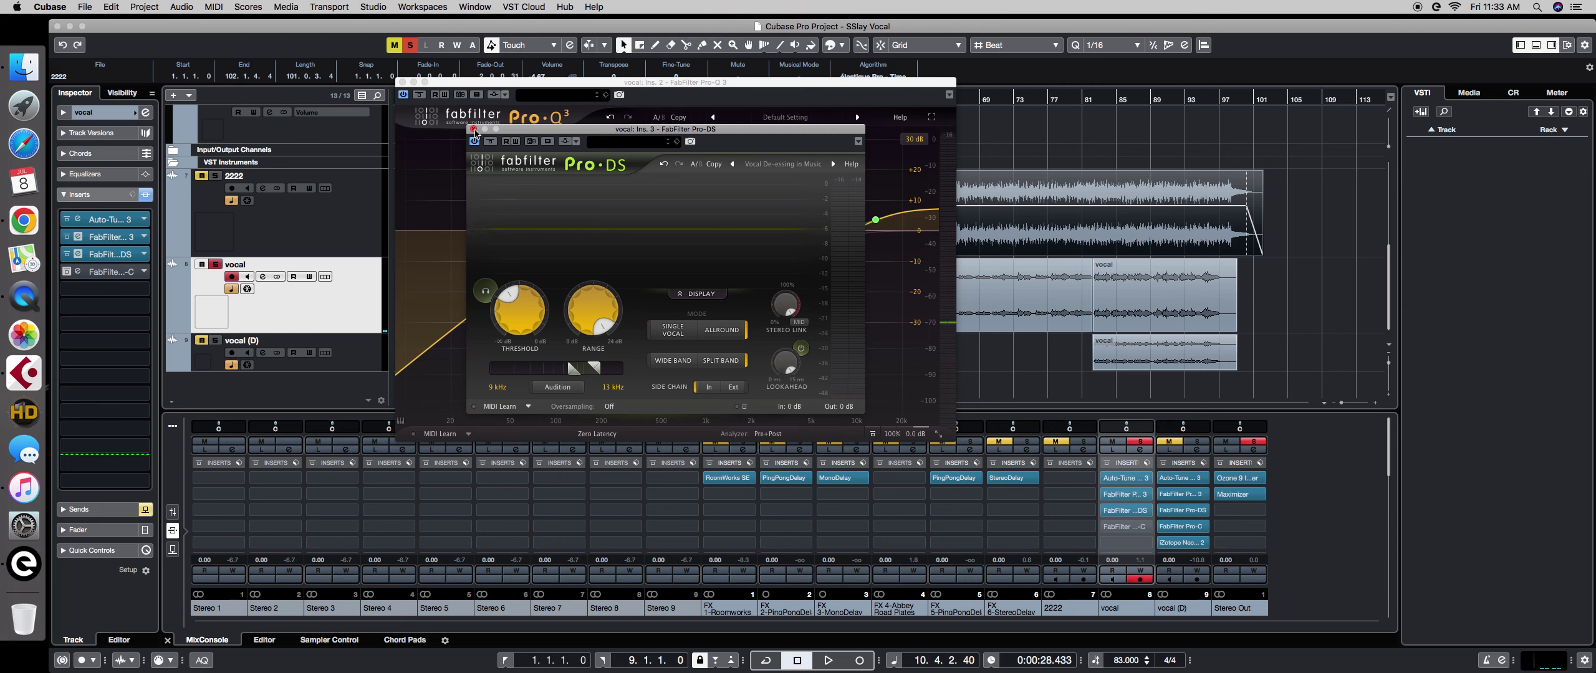
Close the Pro-DS and Pro-Q 3 windows, then enable and open the vocal track's Pro-C compressor insert.
{"action": "left_click", "coordinate": [474, 130]}
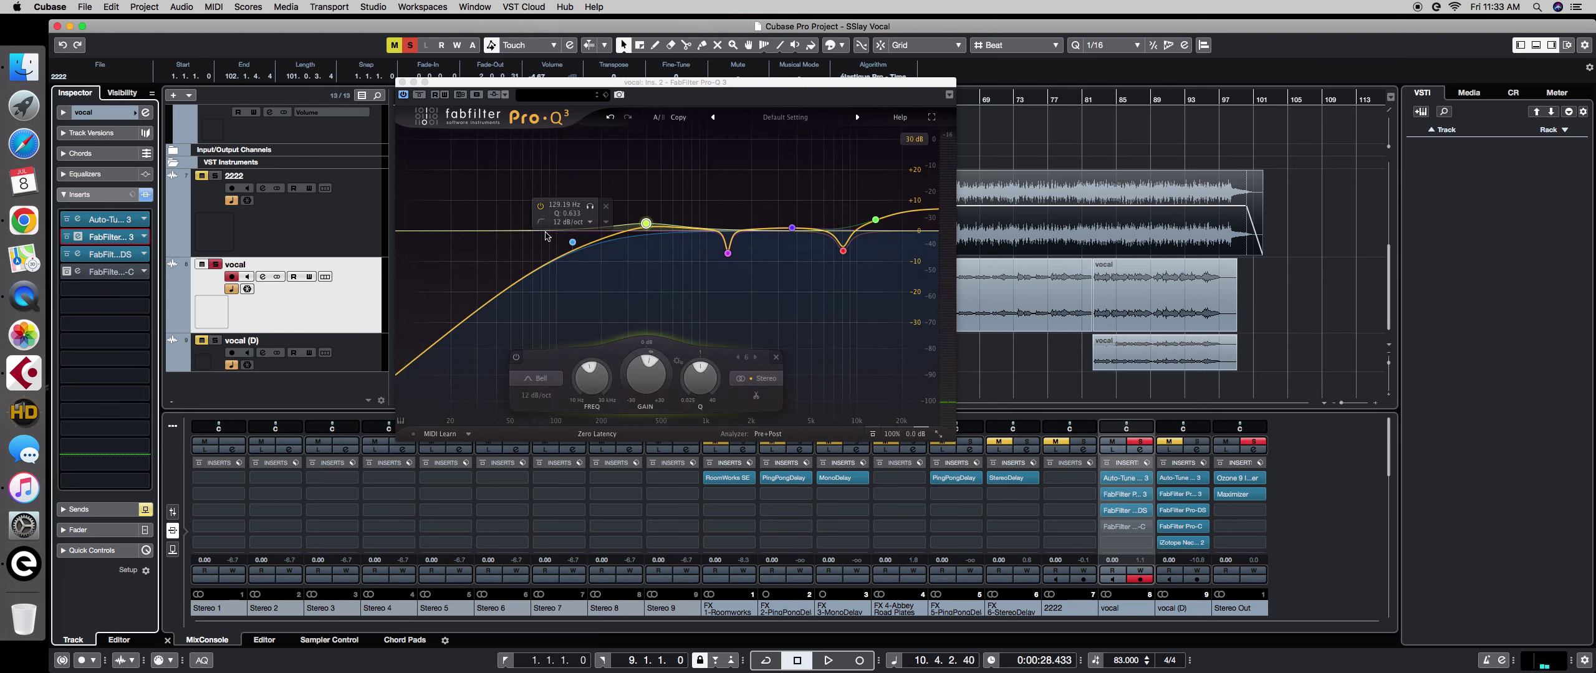
{"action": "left_click", "coordinate": [402, 83]}
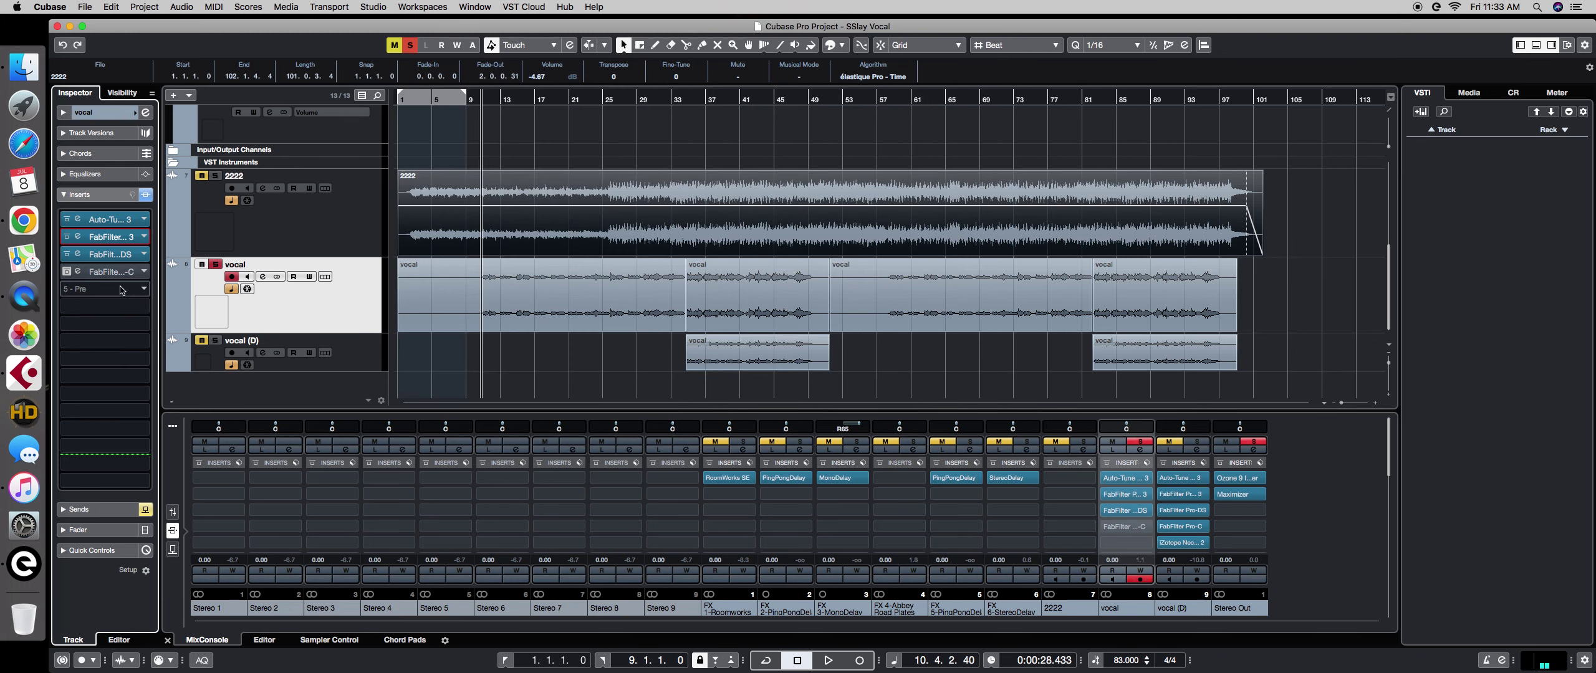
{"action": "left_click", "coordinate": [66, 272]}
{"action": "left_click", "coordinate": [100, 275]}
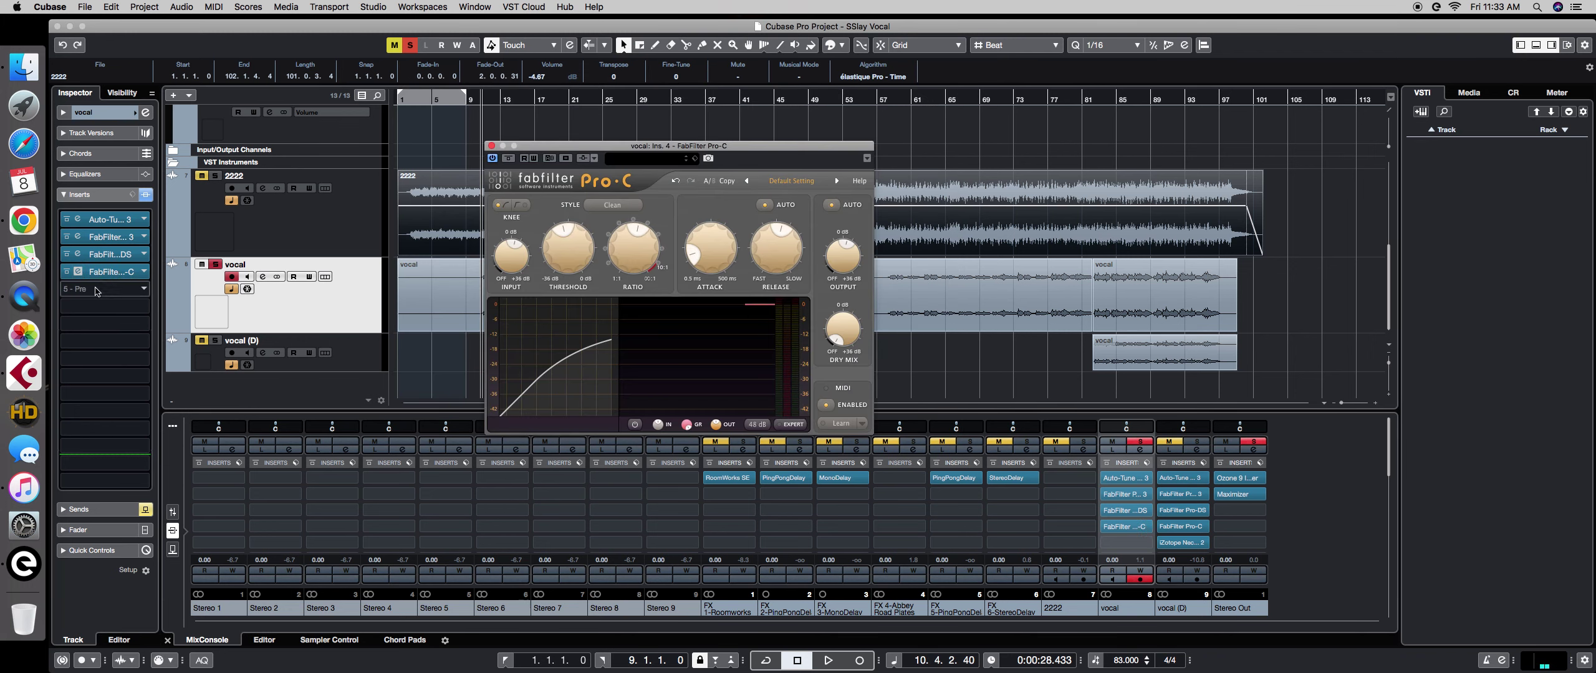
{"action": "left_click_drag", "start_coordinate": [644, 149], "coordinate": [649, 121]}
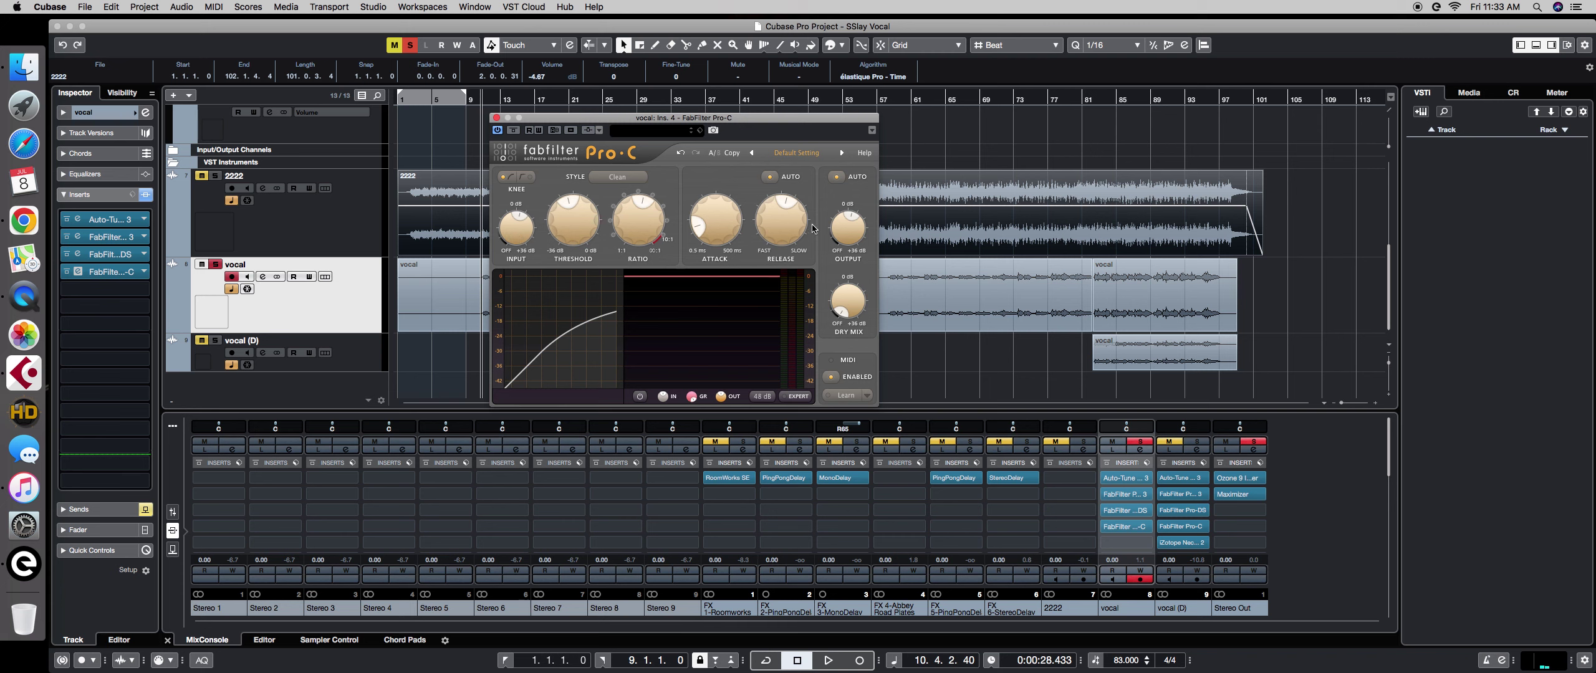
Play the vocal through Pro-C with its default setting and stop playback.
{"action": "key", "text": "space"}
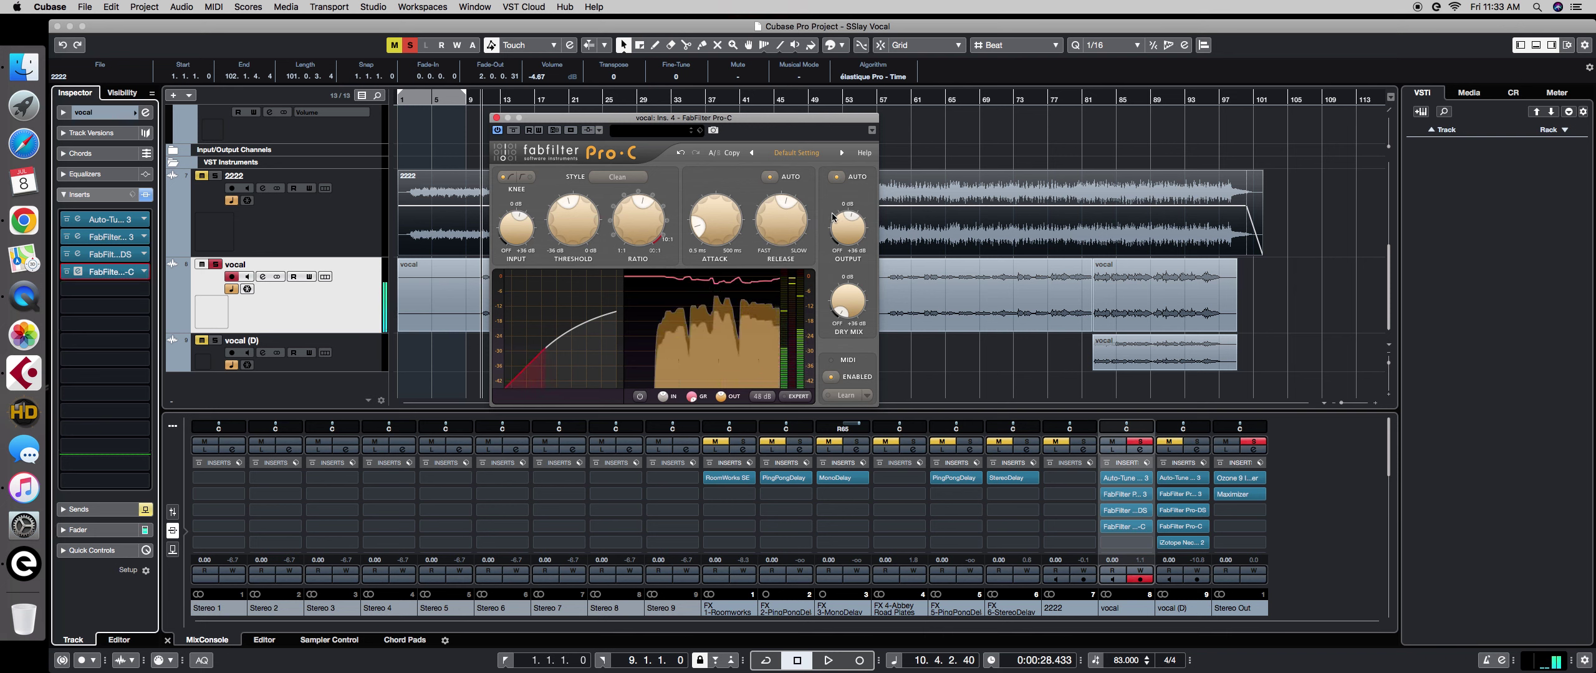
{"action": "key", "text": "space"}
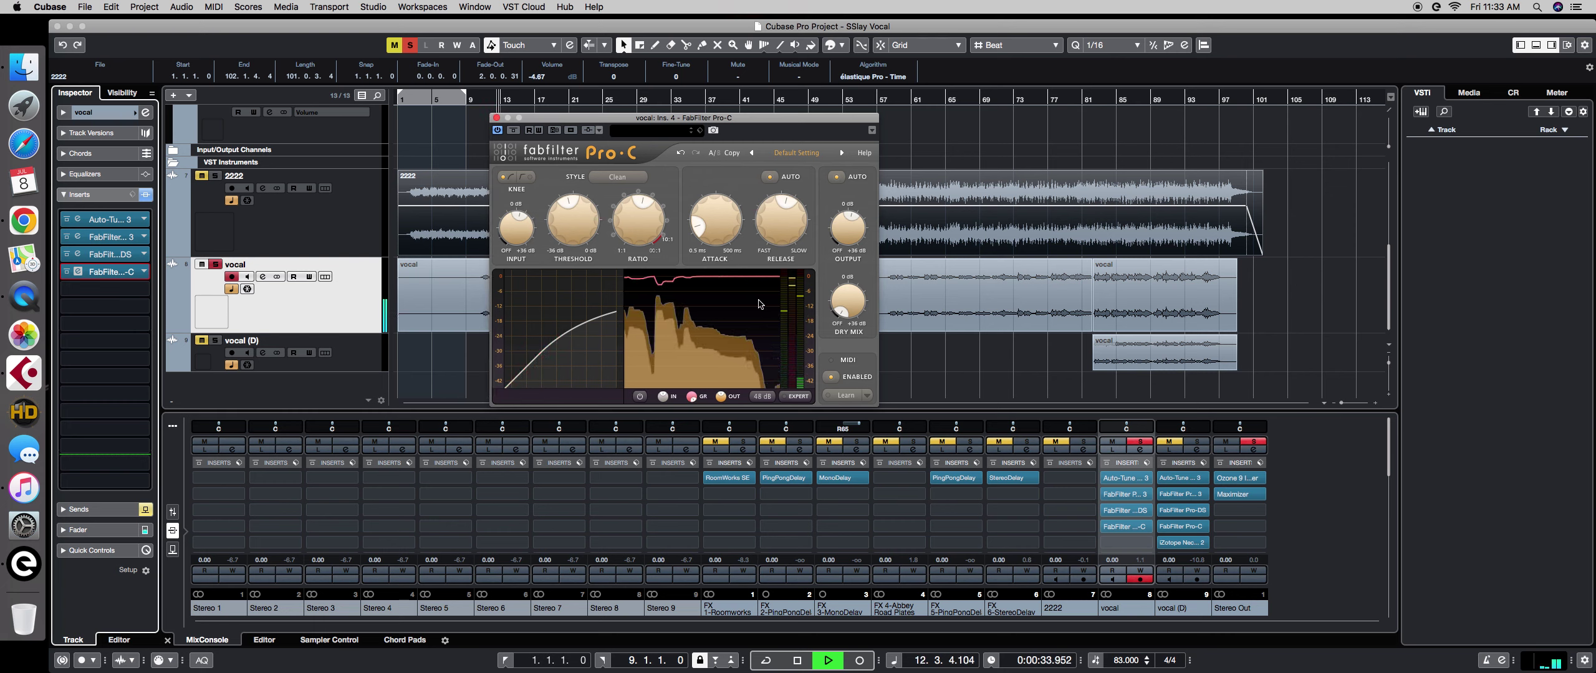
{"action": "key", "text": "space"}
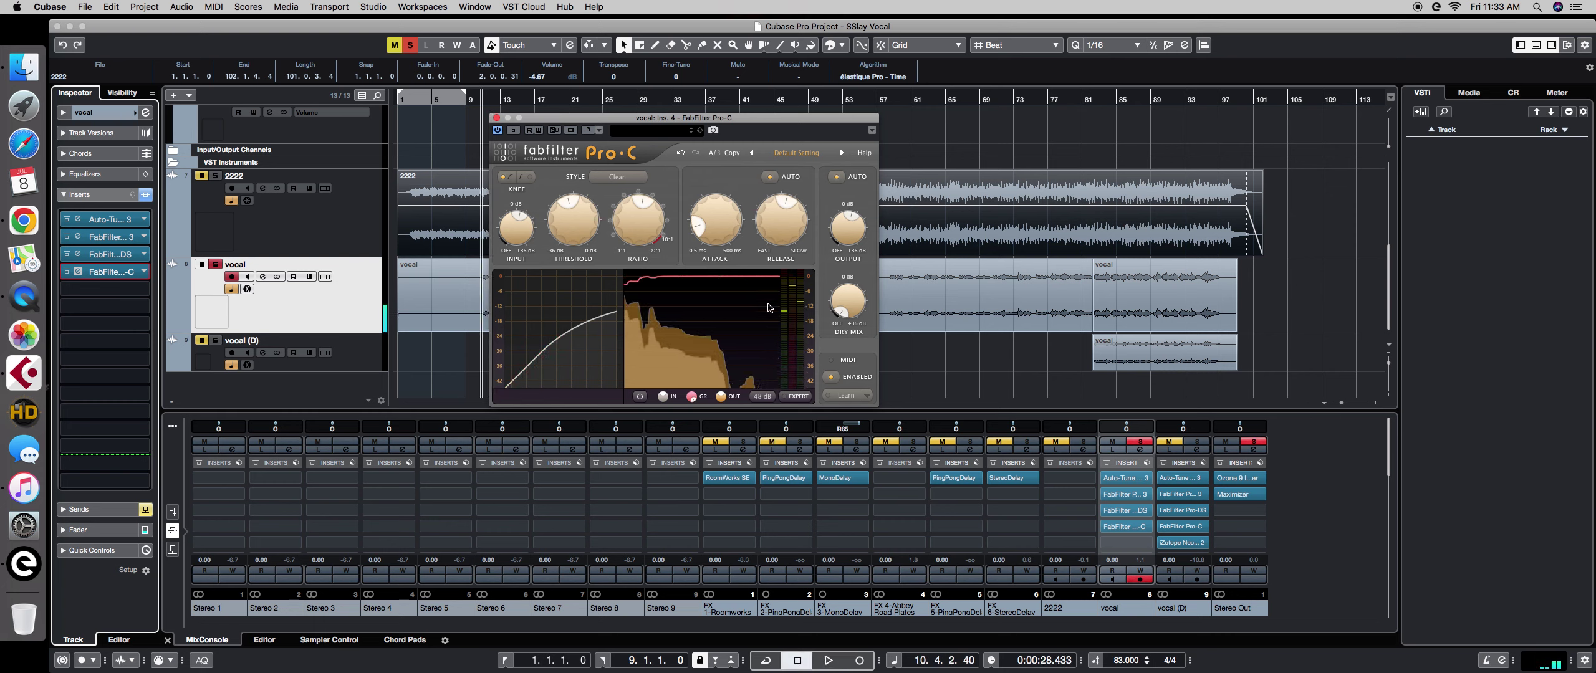
Browse the Vocals category of the Pro-C presets and close the list without loading one.
{"action": "left_click", "coordinate": [816, 157]}
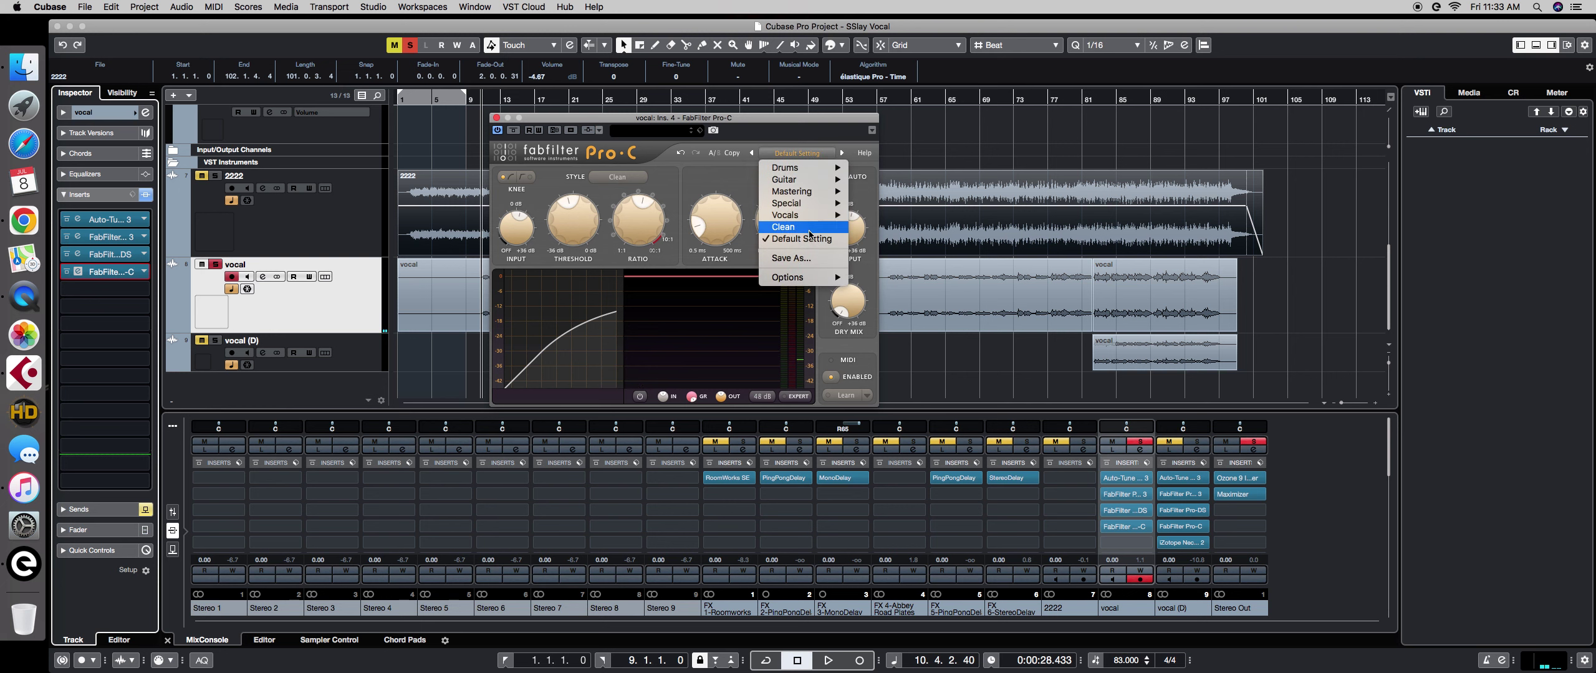
{"action": "mouse_move", "coordinate": [804, 216]}
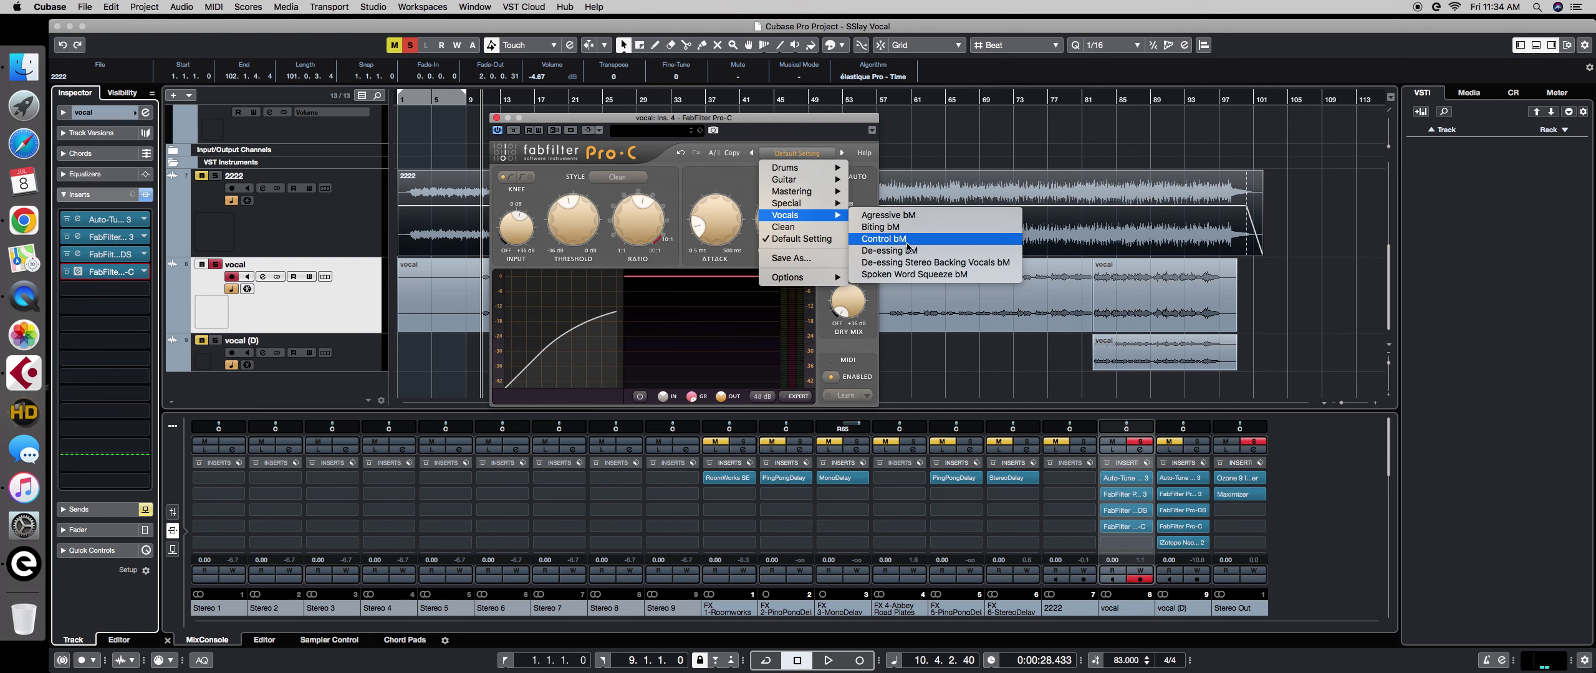
{"action": "left_click", "coordinate": [727, 185]}
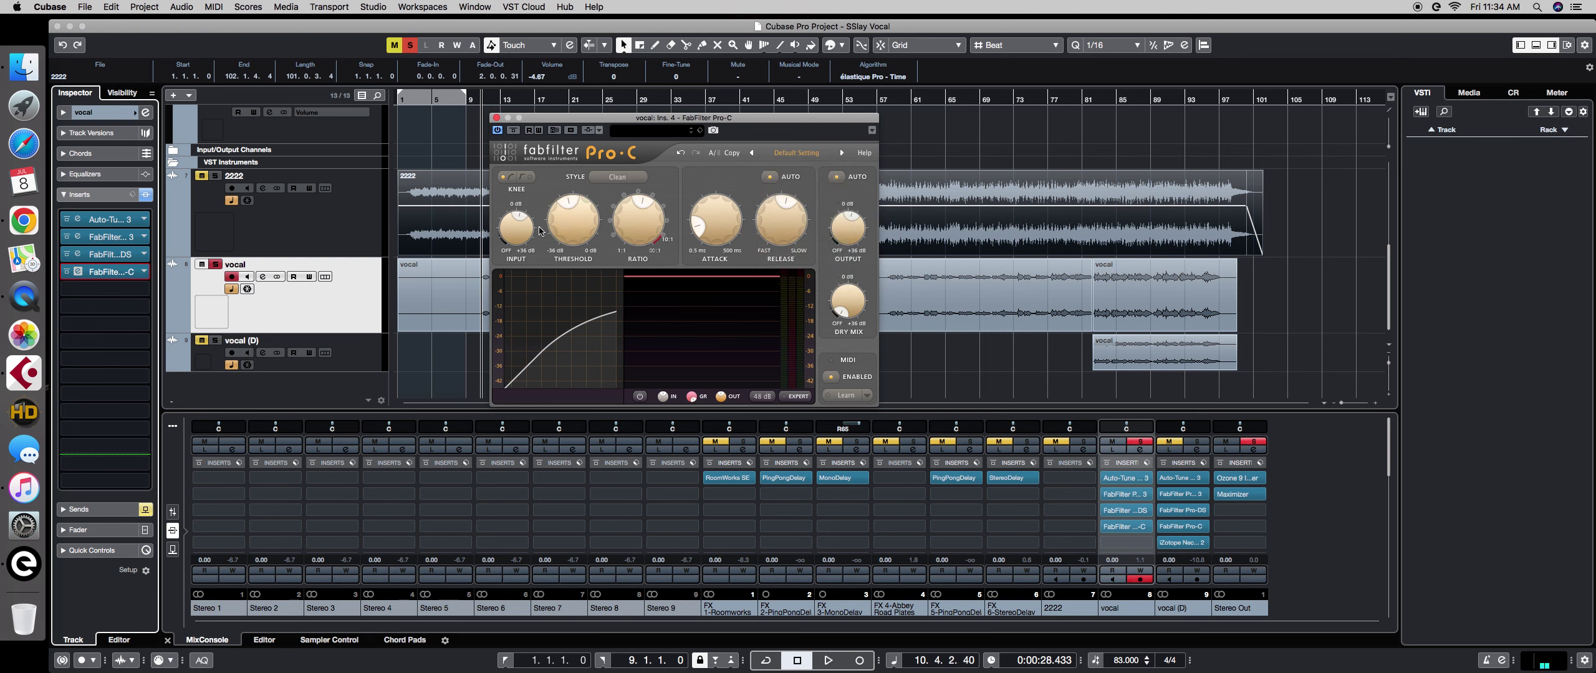
Audition the vocal with the Pro-C input level at about +1.77 dB, then reduce it to about +0.20 dB and replay.
{"action": "mouse_move", "coordinate": [517, 227]}
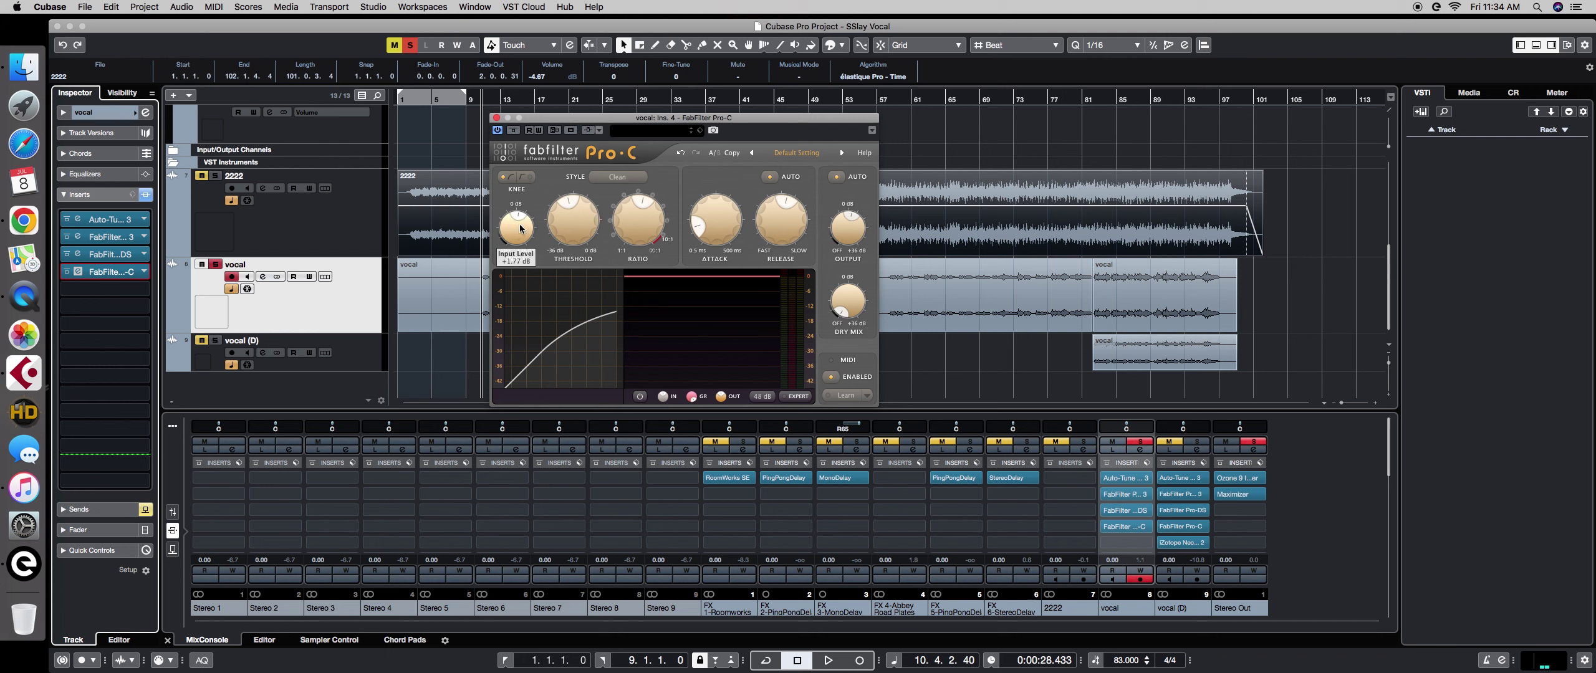
{"action": "mouse_move", "coordinate": [516, 227]}
{"action": "key", "text": "space"}
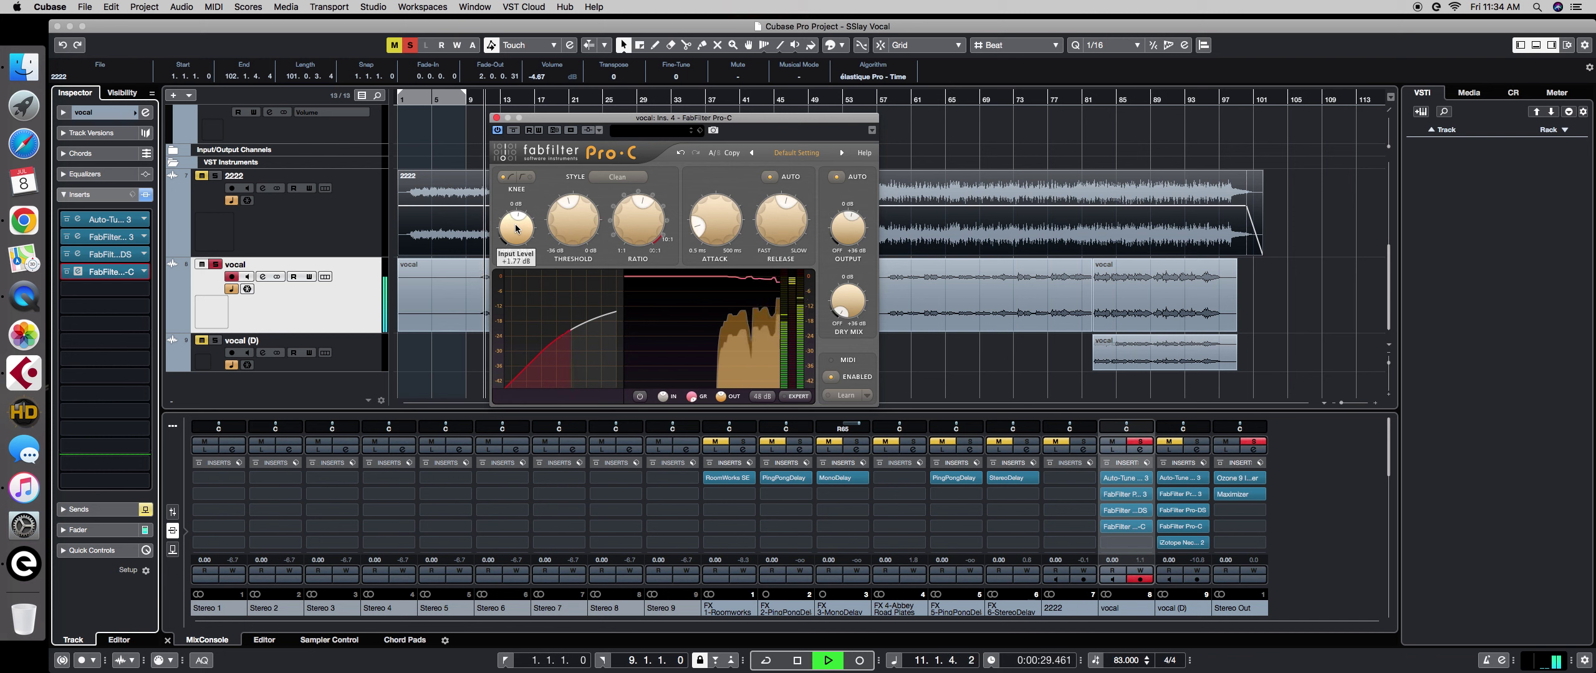
{"action": "key", "text": "space"}
{"action": "double_click", "coordinate": [517, 233]}
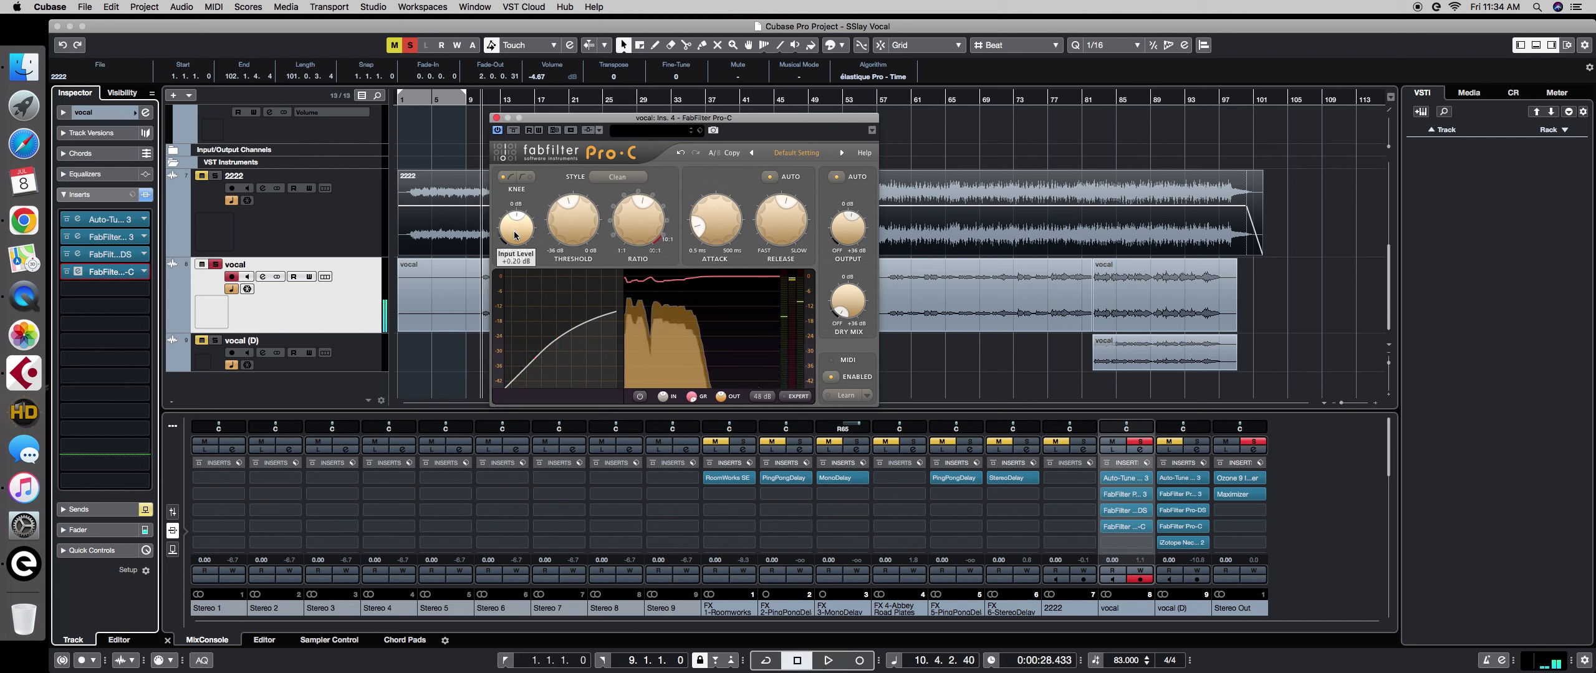
{"action": "key", "text": "space"}
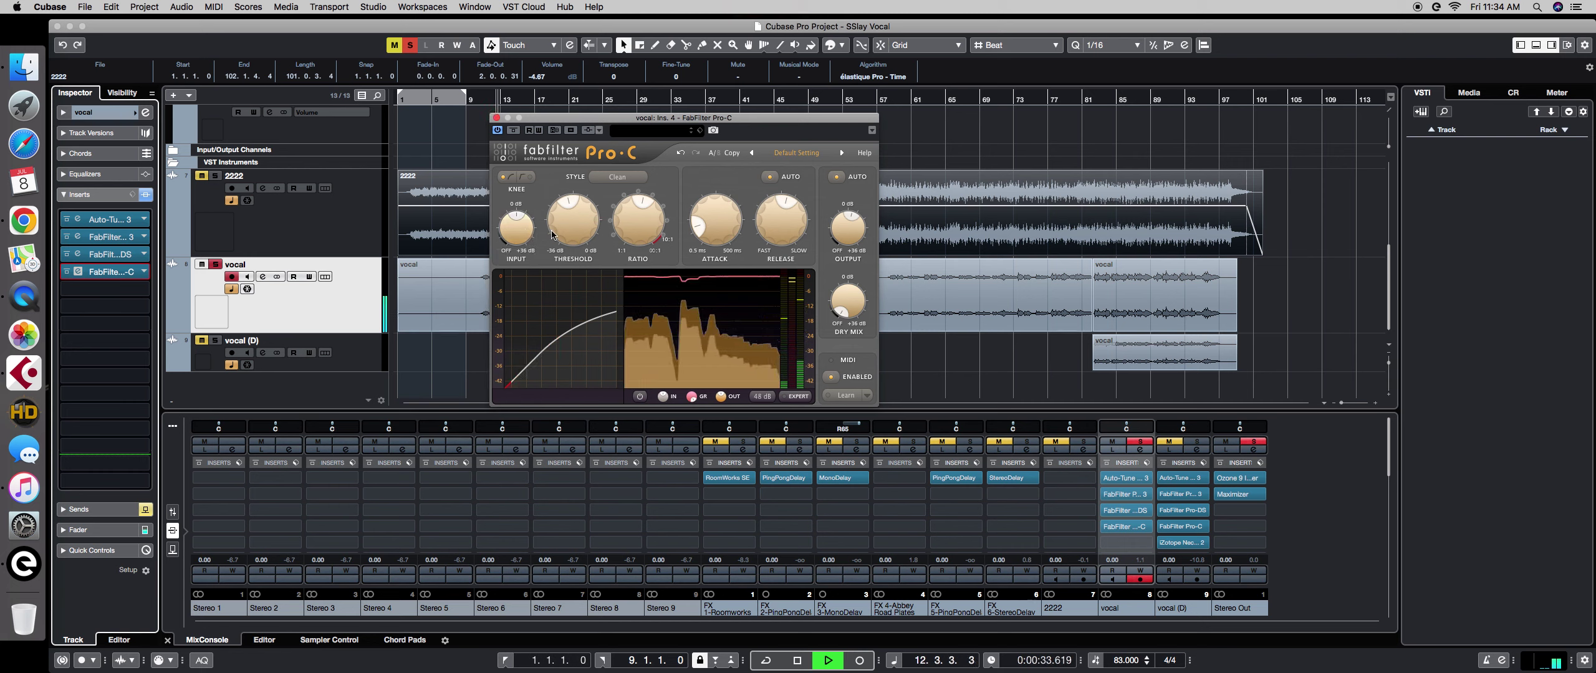
{"action": "key", "text": "space"}
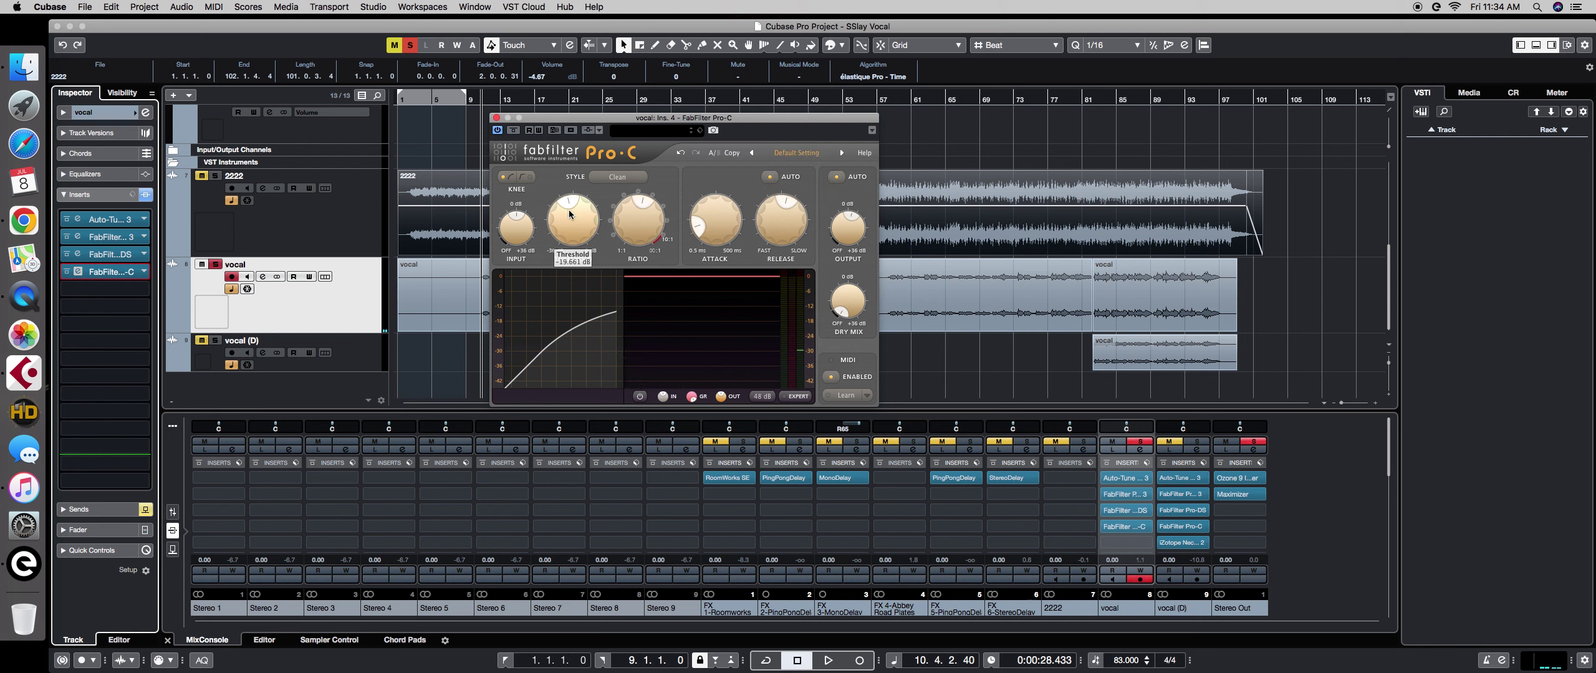
Lower the Pro-C threshold to about -34.7 dB and audition the heavily compressed vocal.
{"action": "left_click_drag", "start_coordinate": [568, 210], "coordinate": [570, 273]}
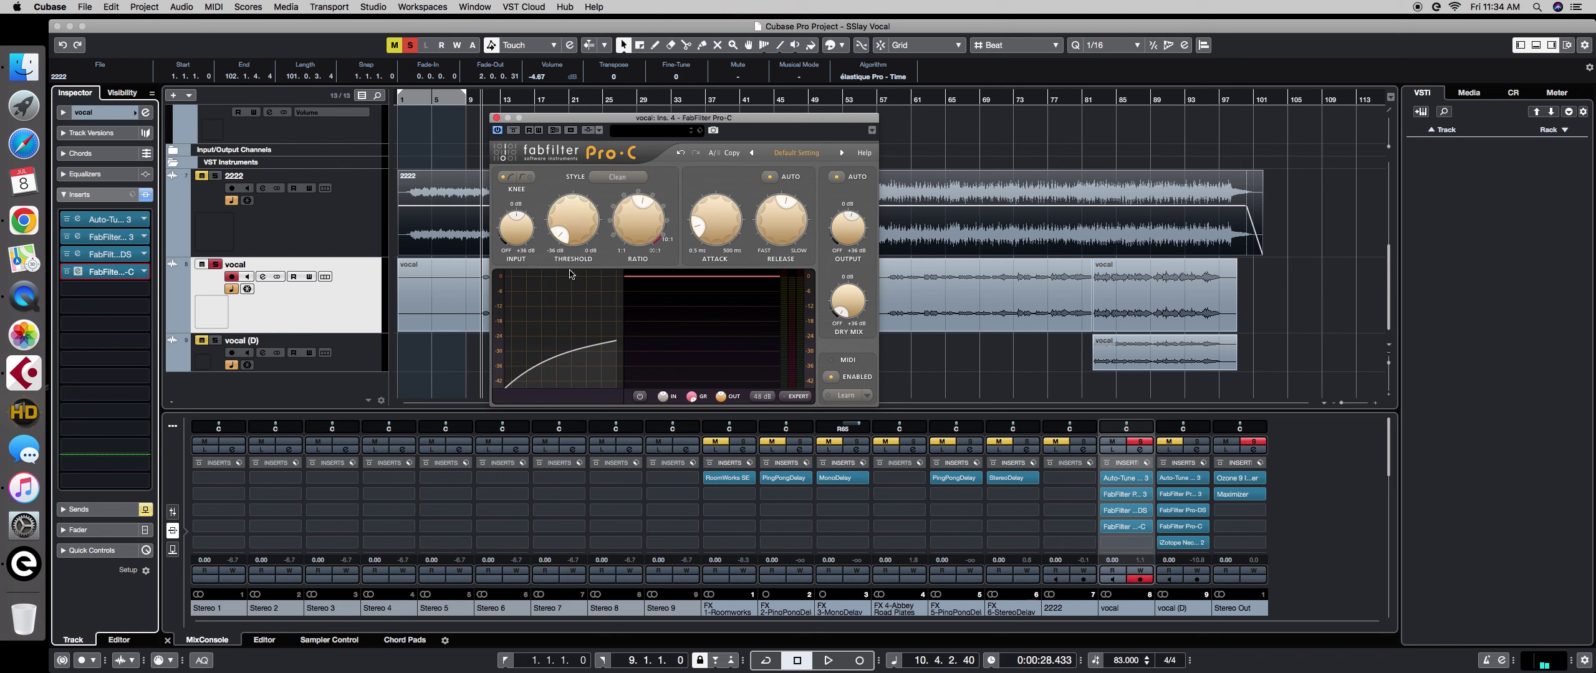
{"action": "mouse_move", "coordinate": [565, 243]}
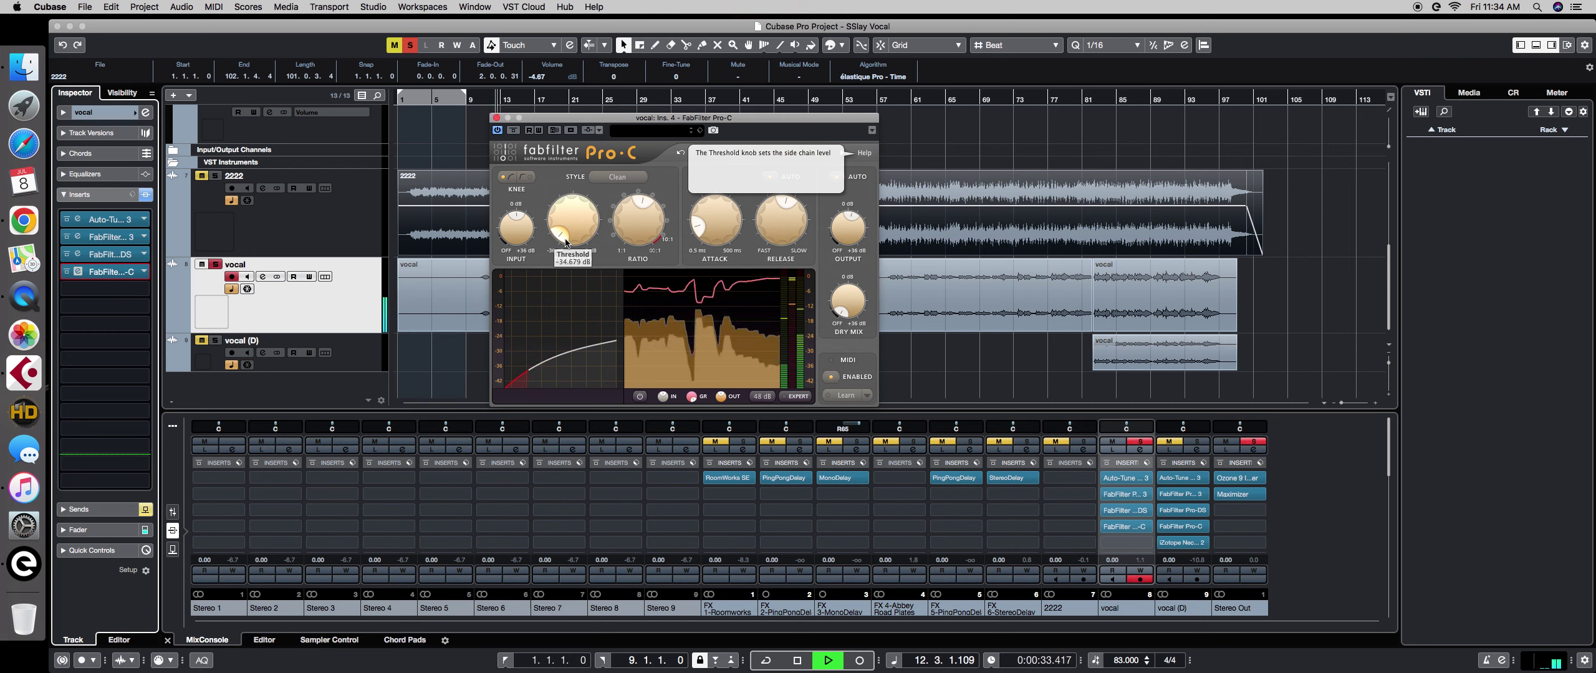
{"action": "key", "text": "space"}
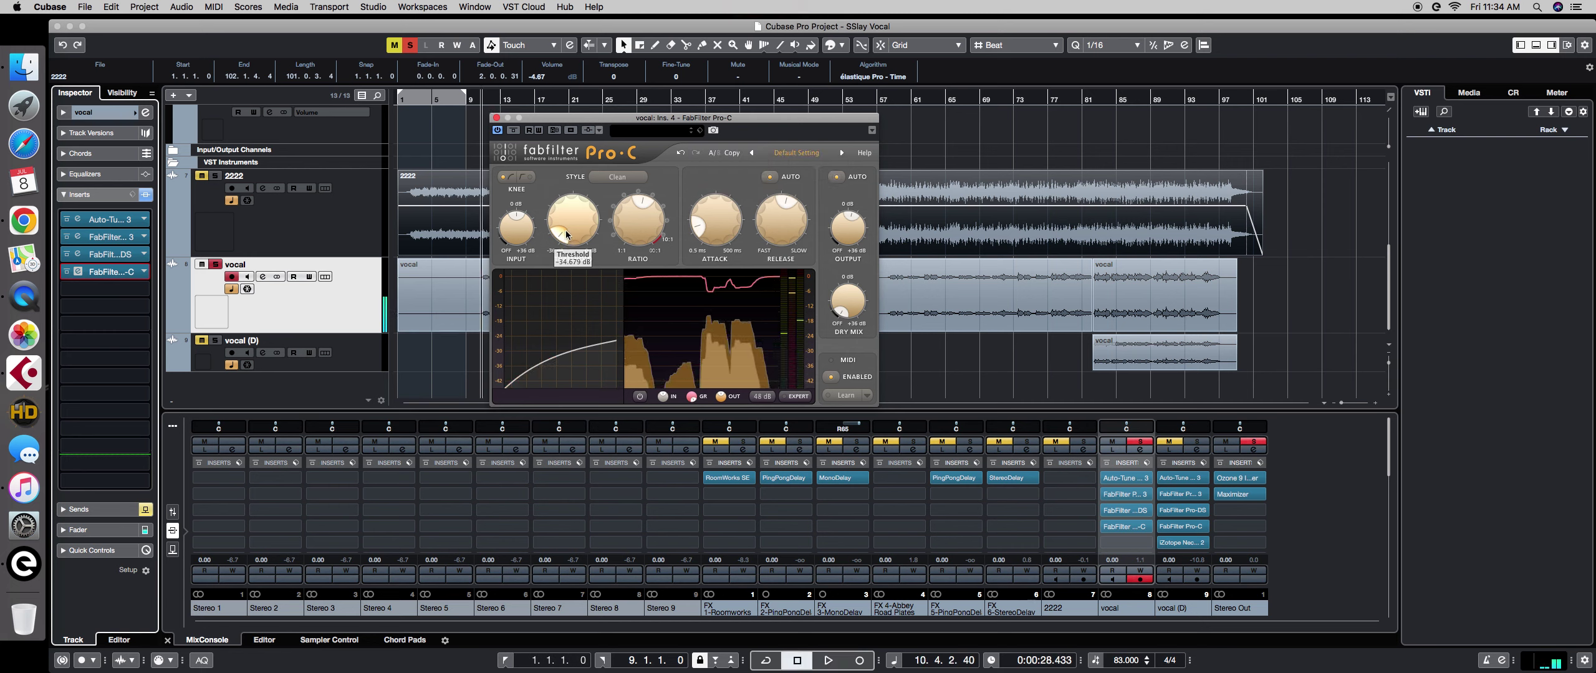
Raise the Pro-C threshold to a more moderate level and replay the vocal while watching the knee and level displays.
{"action": "left_click_drag", "start_coordinate": [566, 242], "coordinate": [563, 239]}
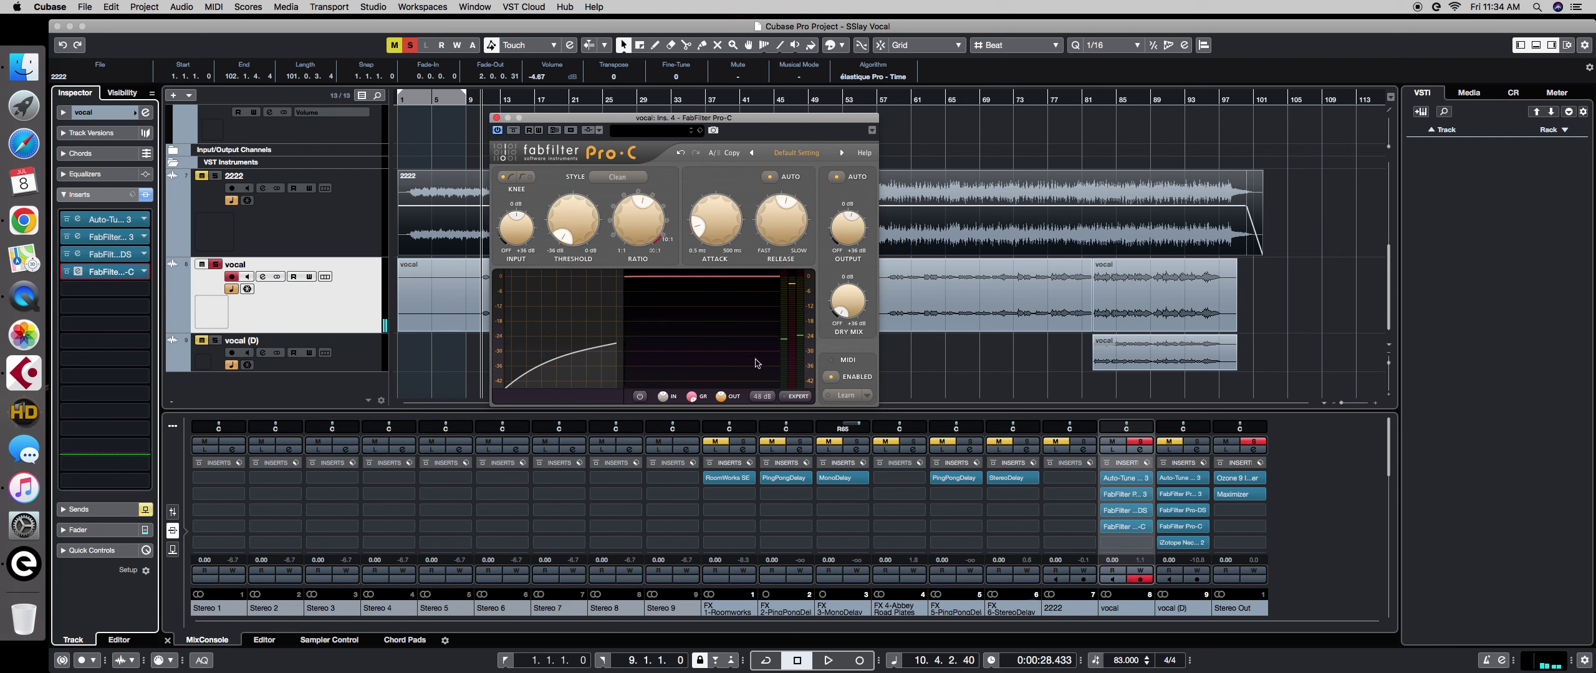
{"action": "left_click_drag", "start_coordinate": [568, 239], "coordinate": [556, 207]}
{"action": "key", "text": "space"}
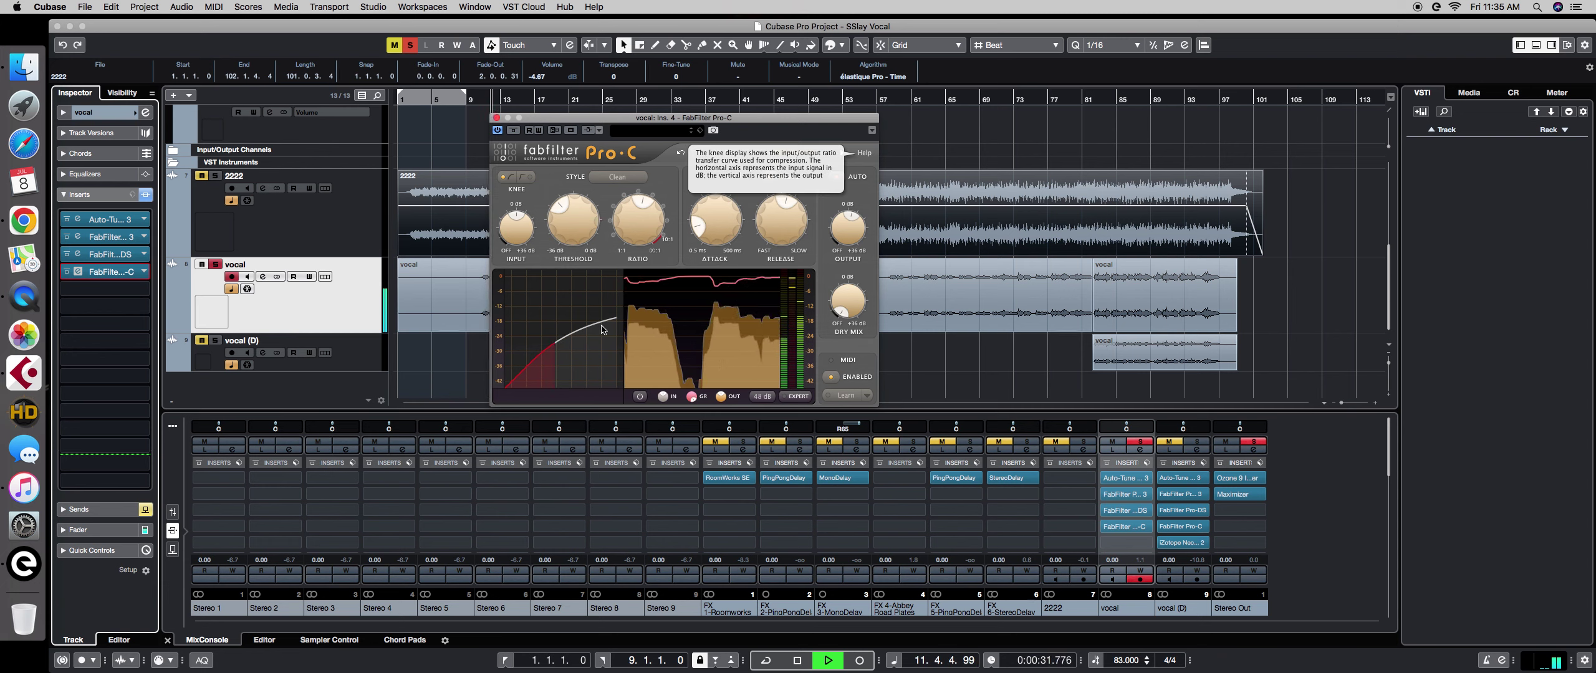
{"action": "key", "text": "space"}
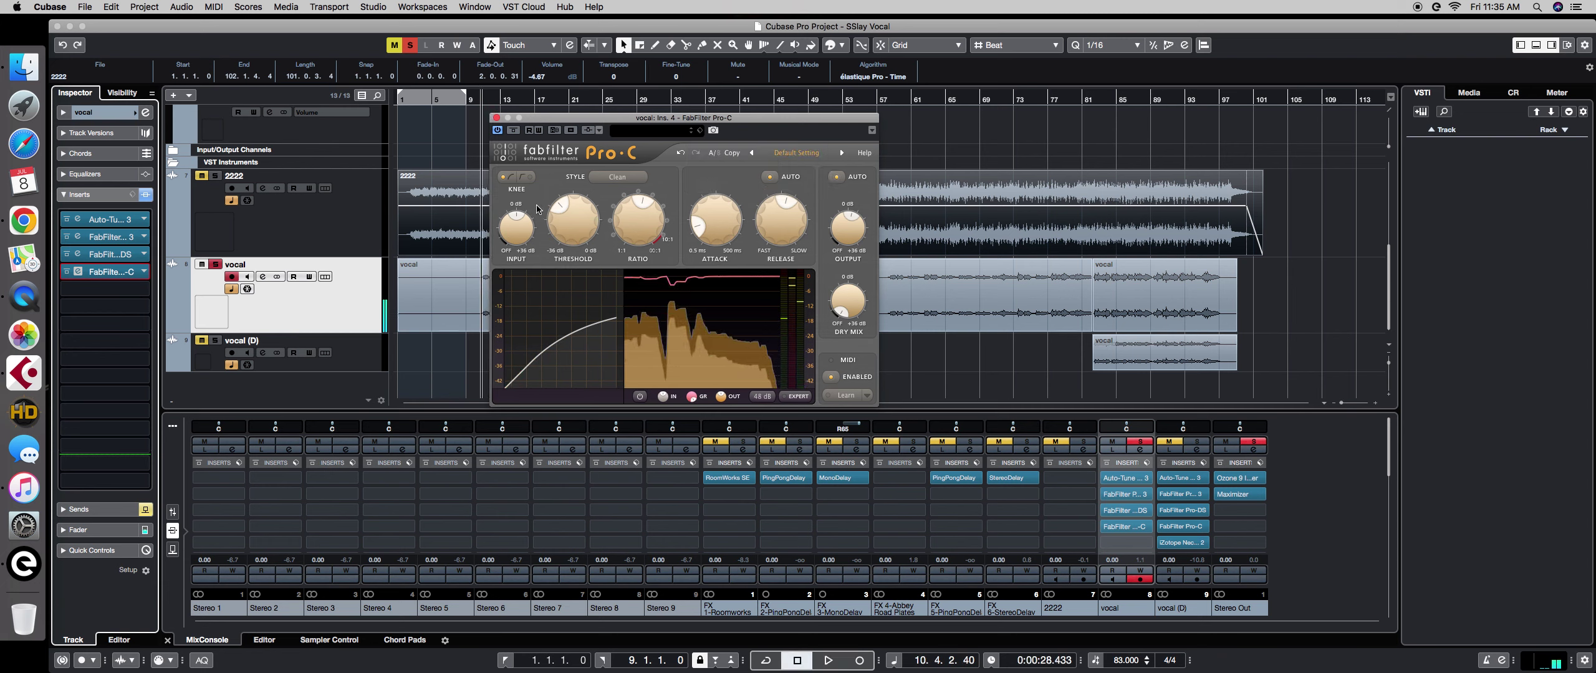
{"action": "key", "text": "space"}
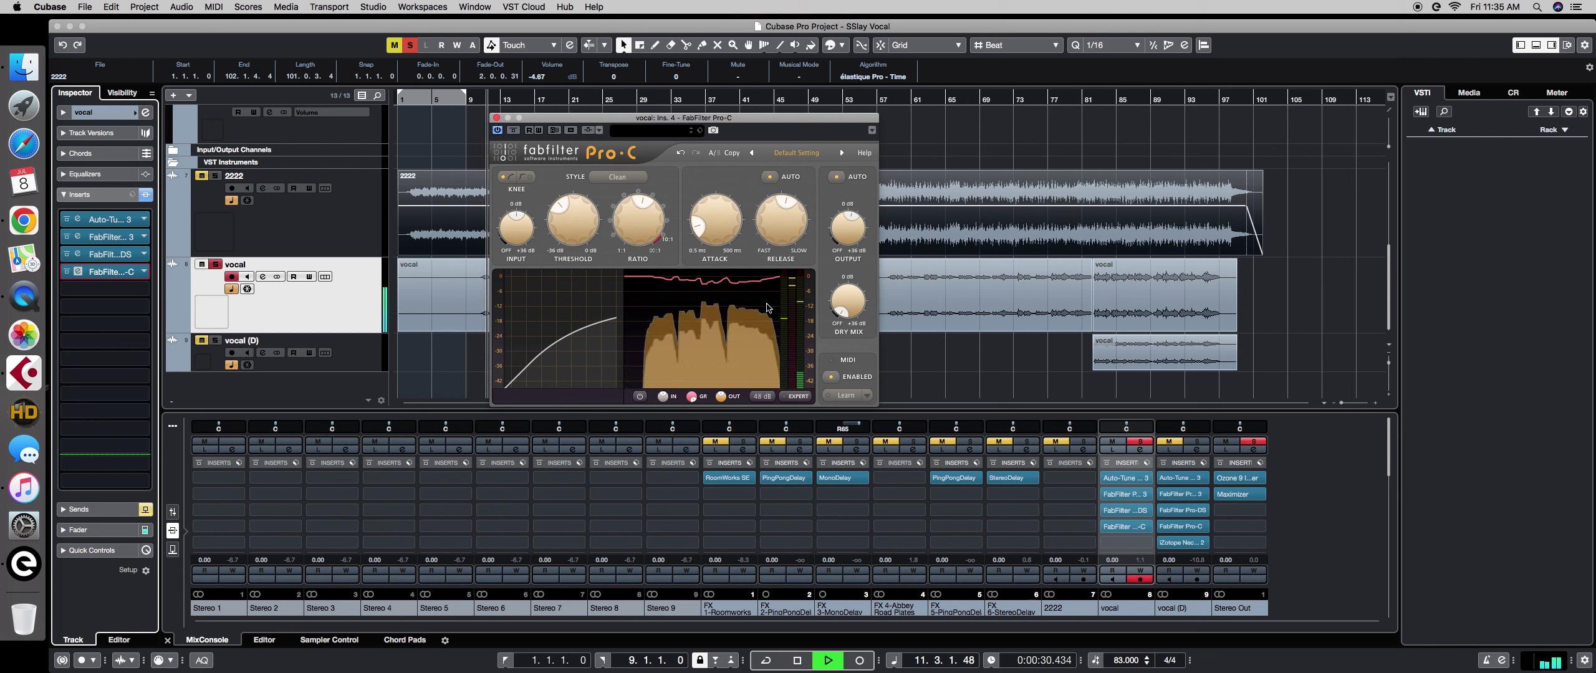
{"action": "mouse_move", "coordinate": [768, 296]}
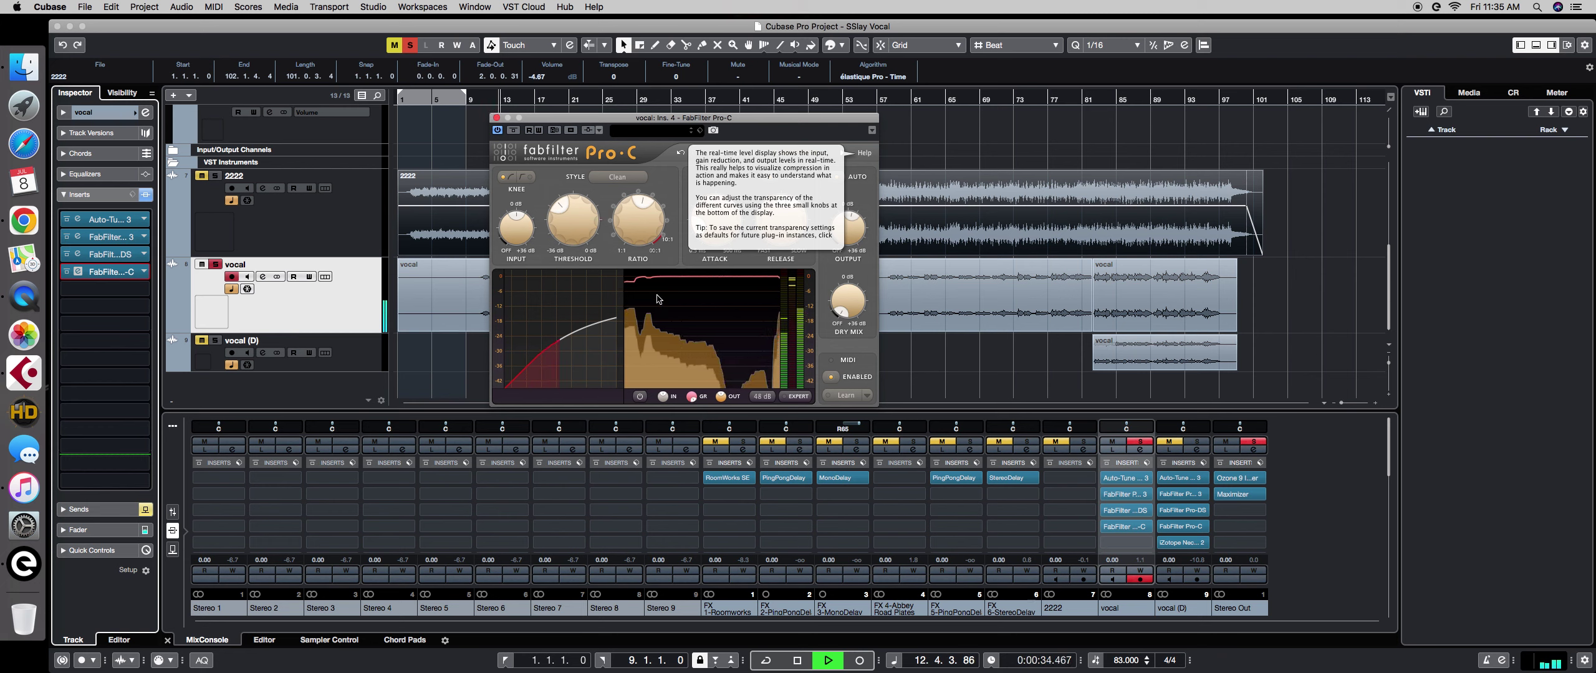
{"action": "key", "text": "space"}
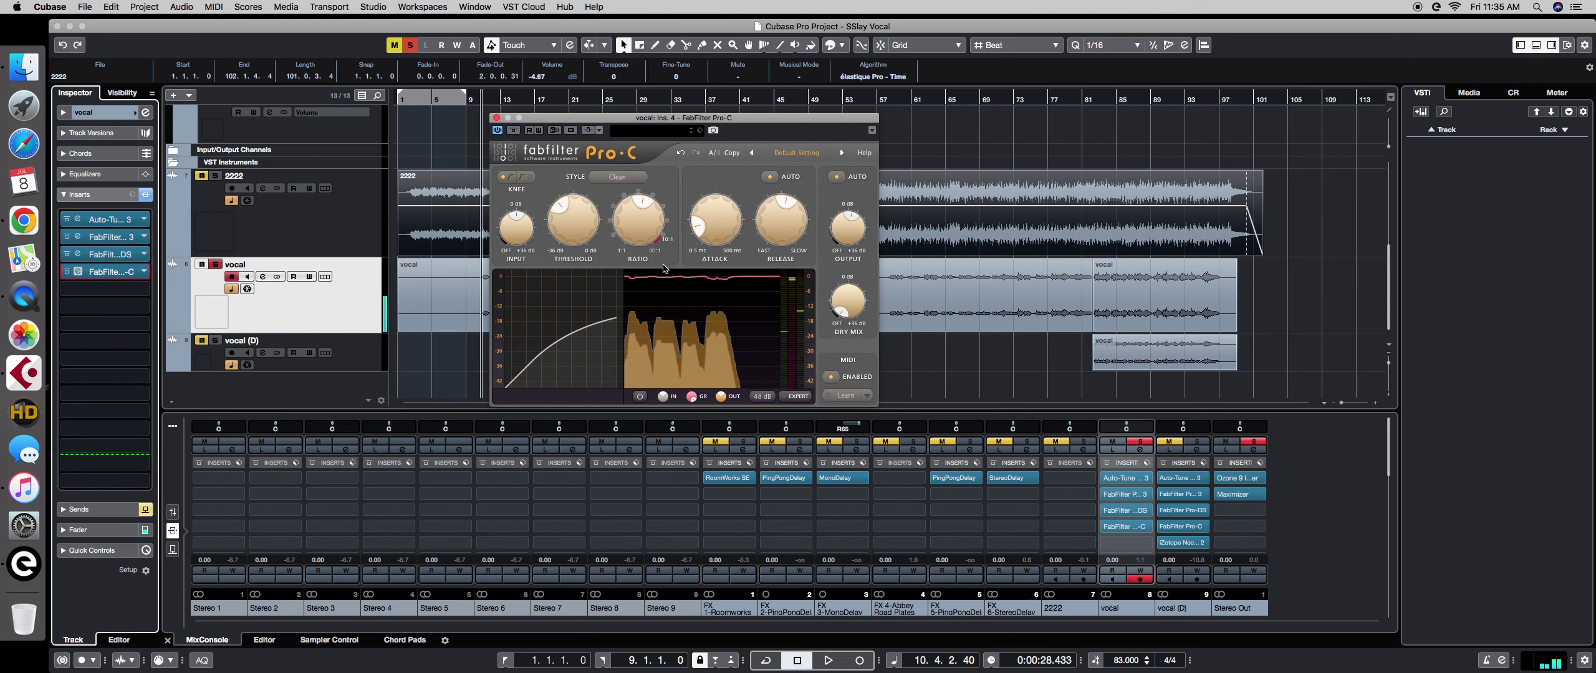
Raise the Pro-C ratio close to its maximum and audition the vocal while watching the knee curve.
{"action": "left_click_drag", "start_coordinate": [638, 224], "coordinate": [638, 206]}
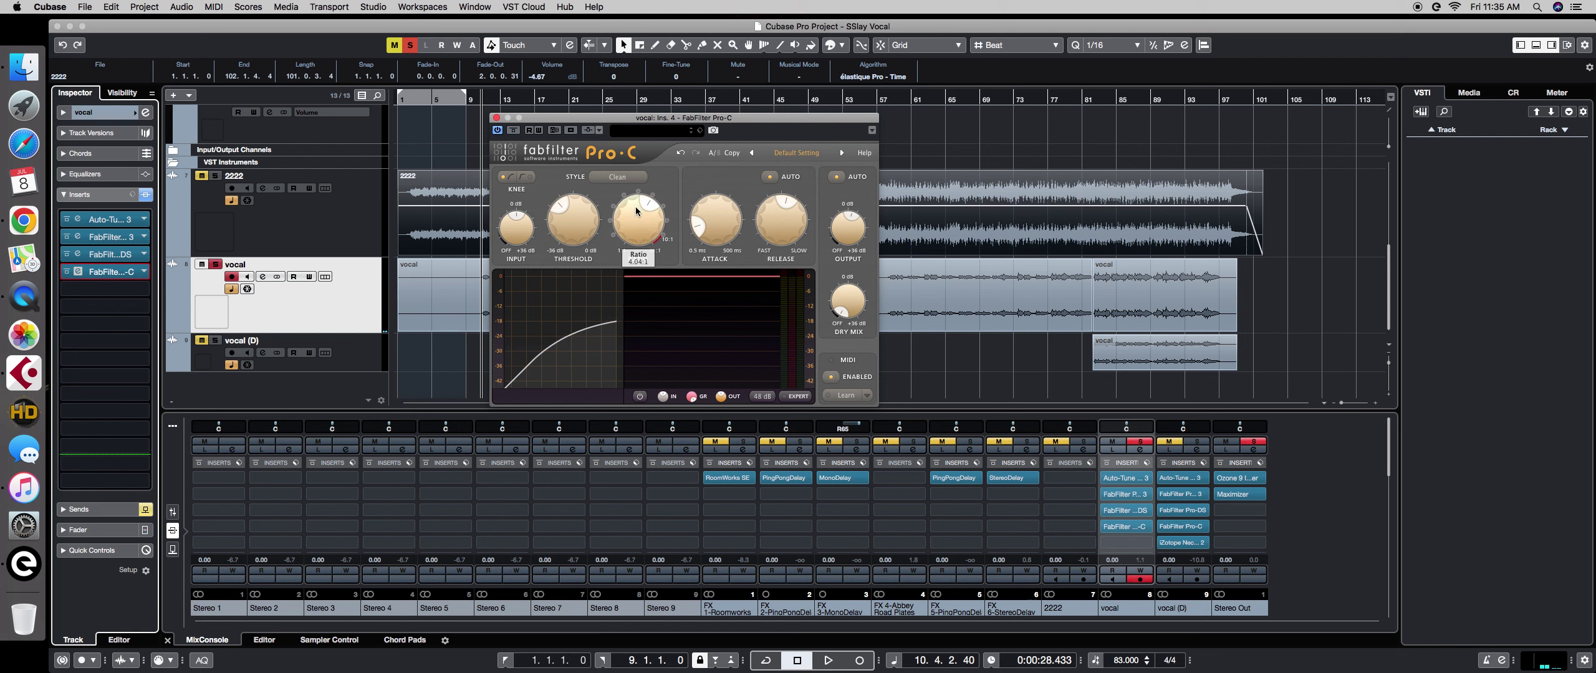
{"action": "left_click_drag", "start_coordinate": [636, 215], "coordinate": [650, 218]}
{"action": "key", "text": "space"}
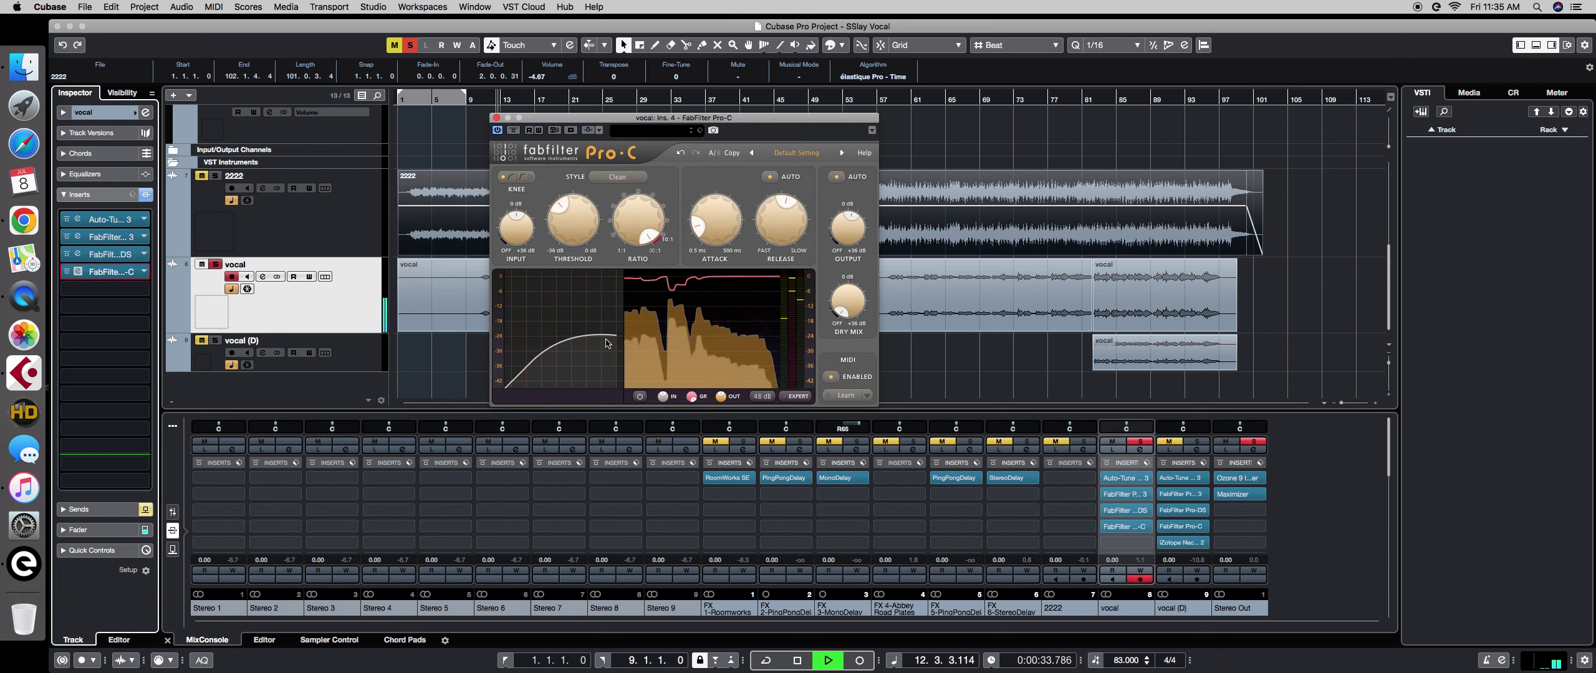
{"action": "mouse_move", "coordinate": [608, 343]}
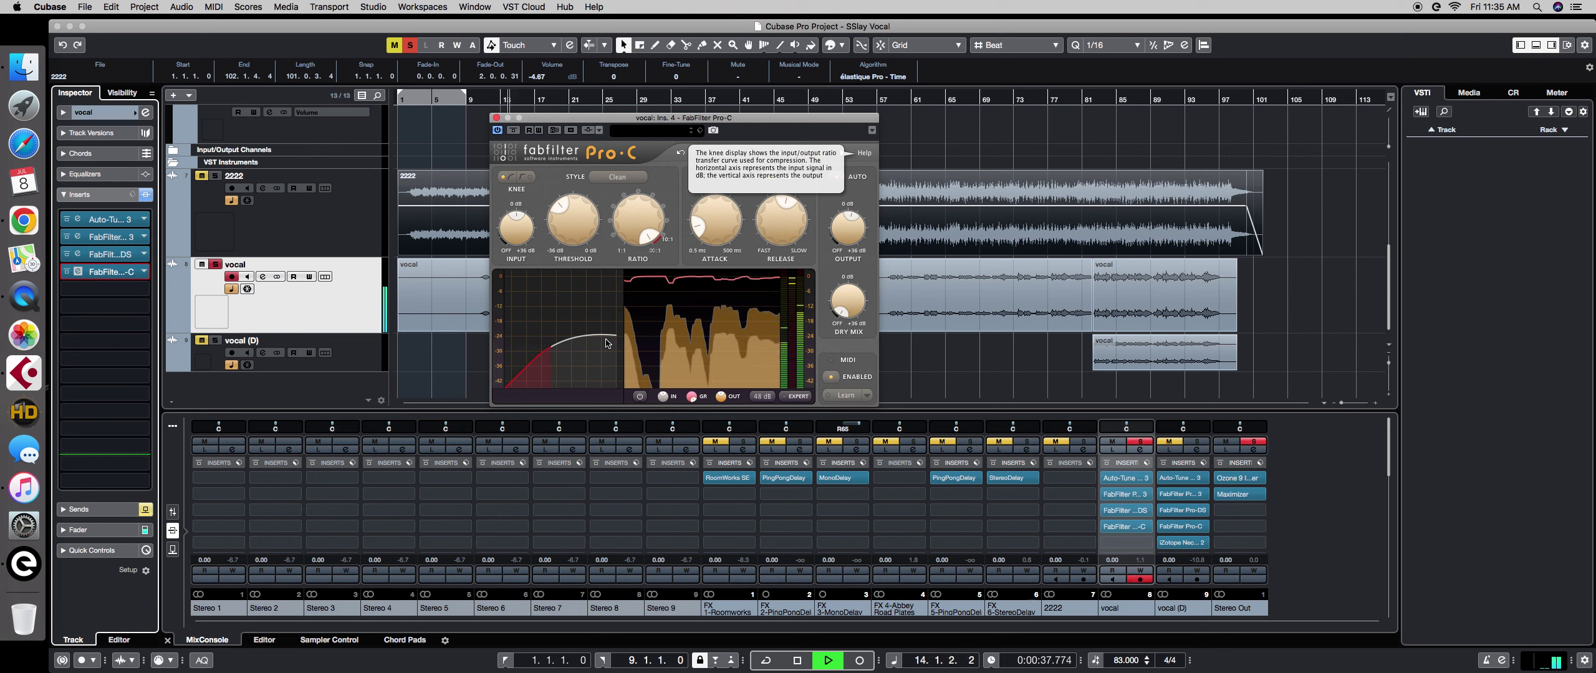
{"action": "key", "text": "space"}
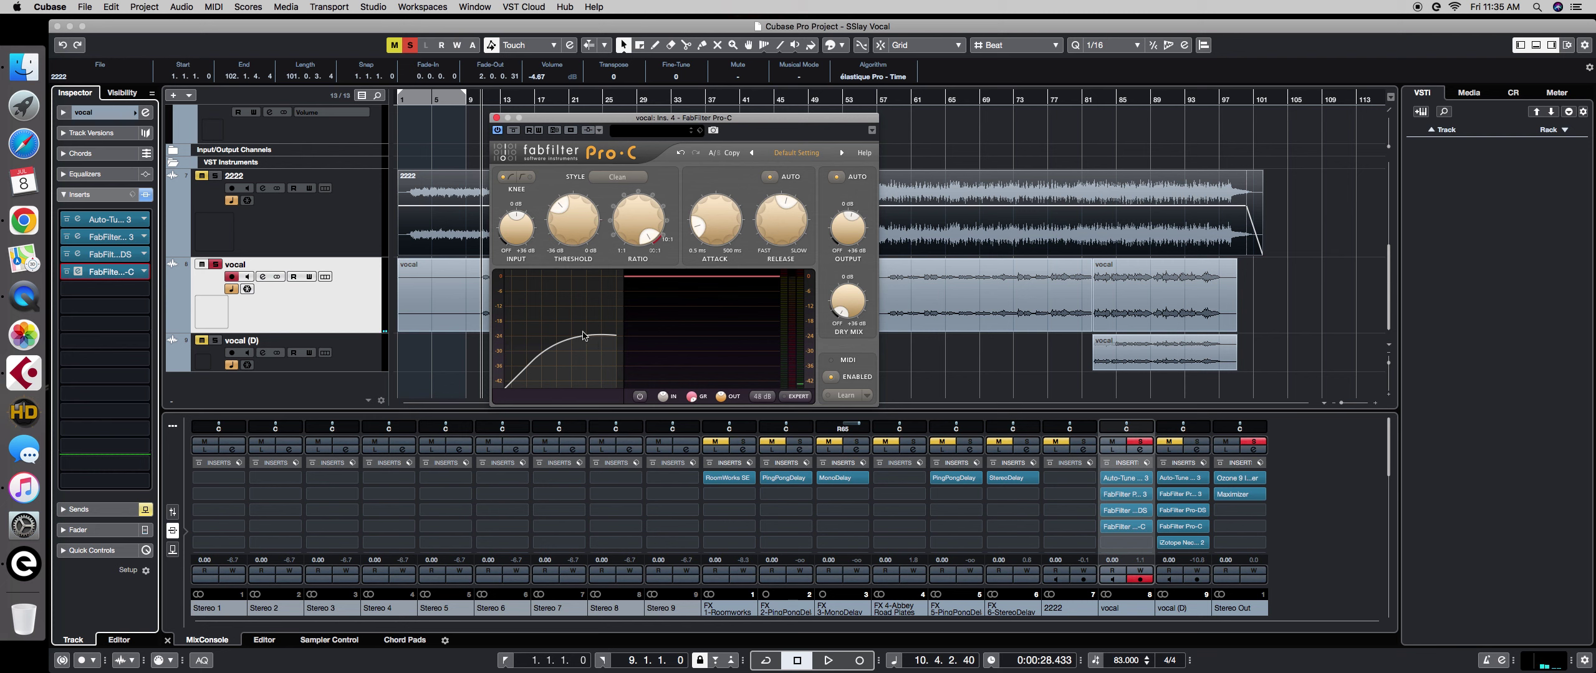
Lower the Pro-C ratio to a moderate setting and play the vocal to check the compression.
{"action": "mouse_move", "coordinate": [665, 225]}
{"action": "mouse_move", "coordinate": [1084, 312]}
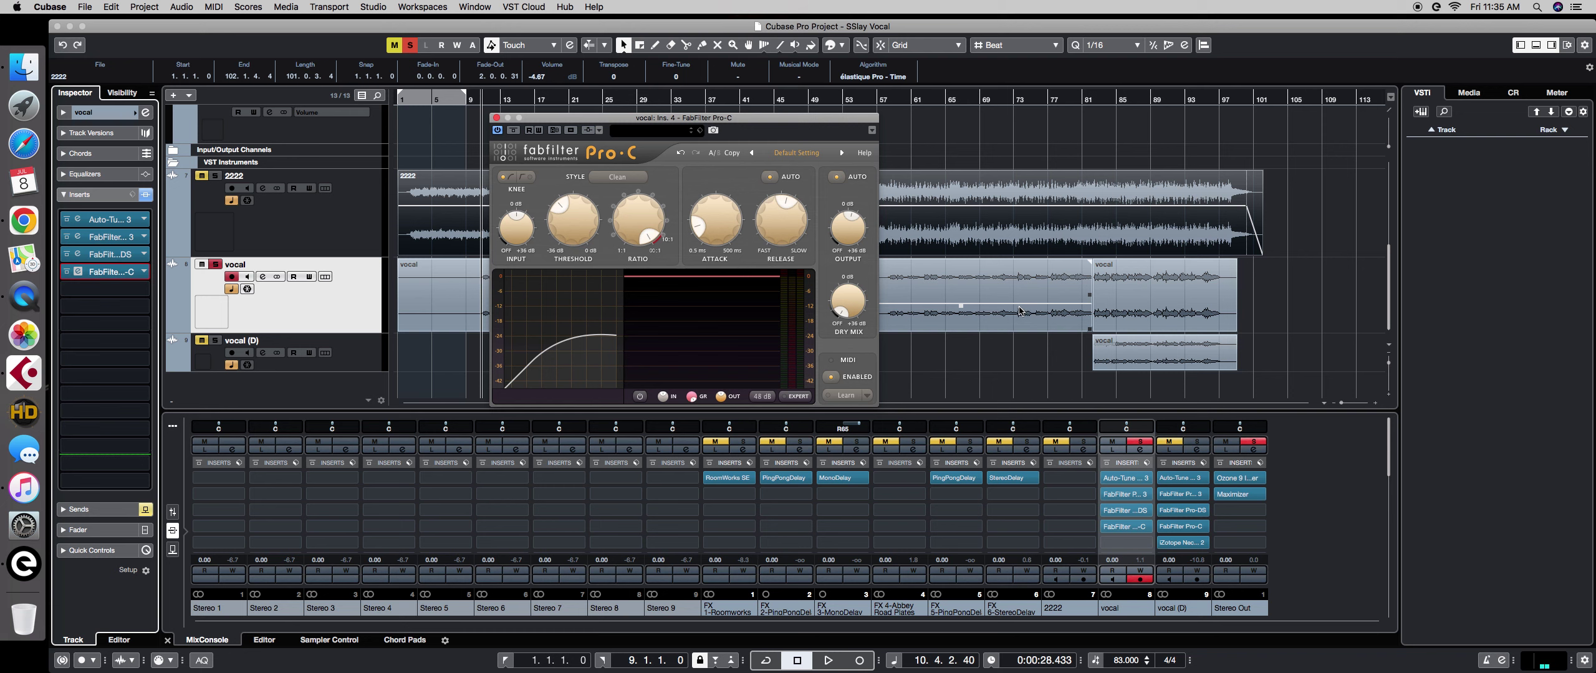
{"action": "scroll", "coordinate": [634, 255], "scroll_direction": "down", "scroll_amount": 4}
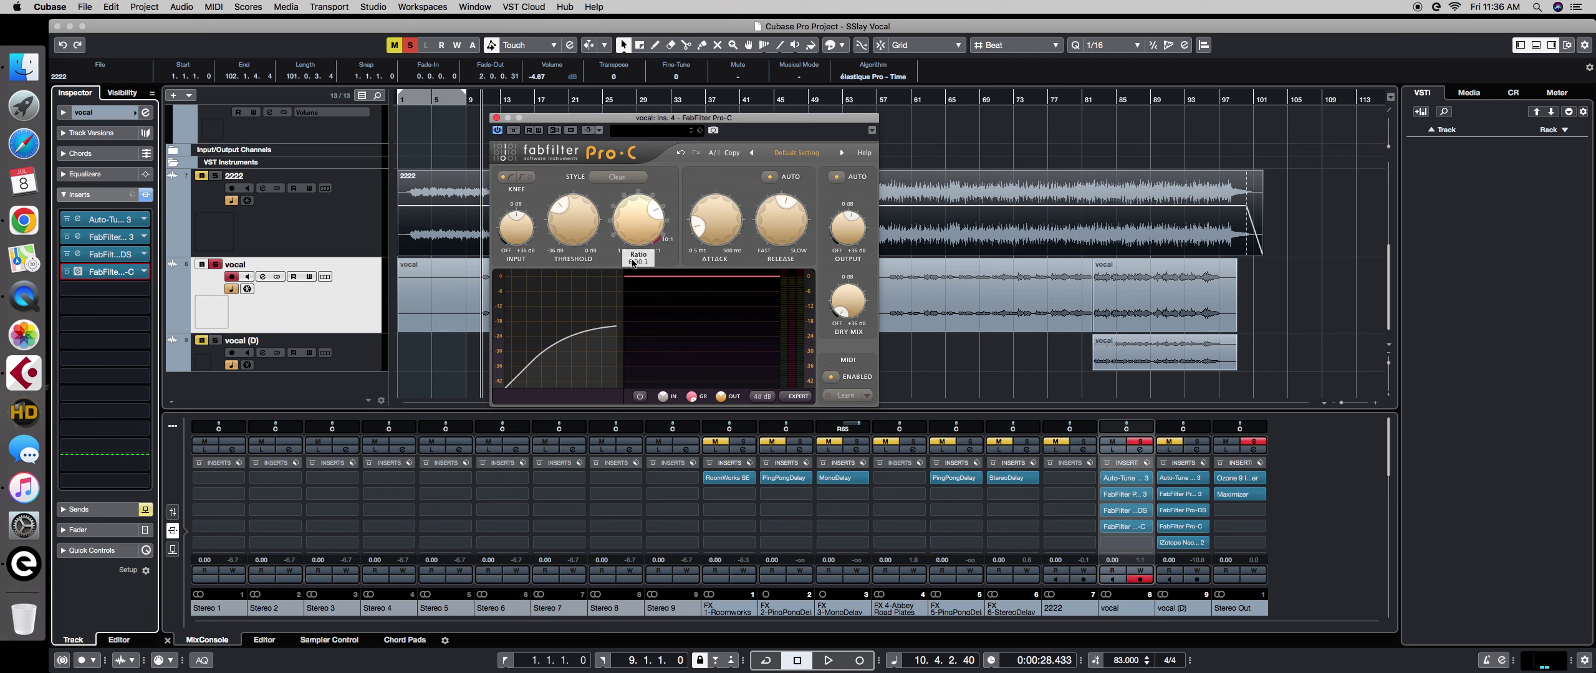
{"action": "scroll", "coordinate": [639, 225], "scroll_direction": "down", "scroll_amount": 1}
{"action": "key", "text": "space"}
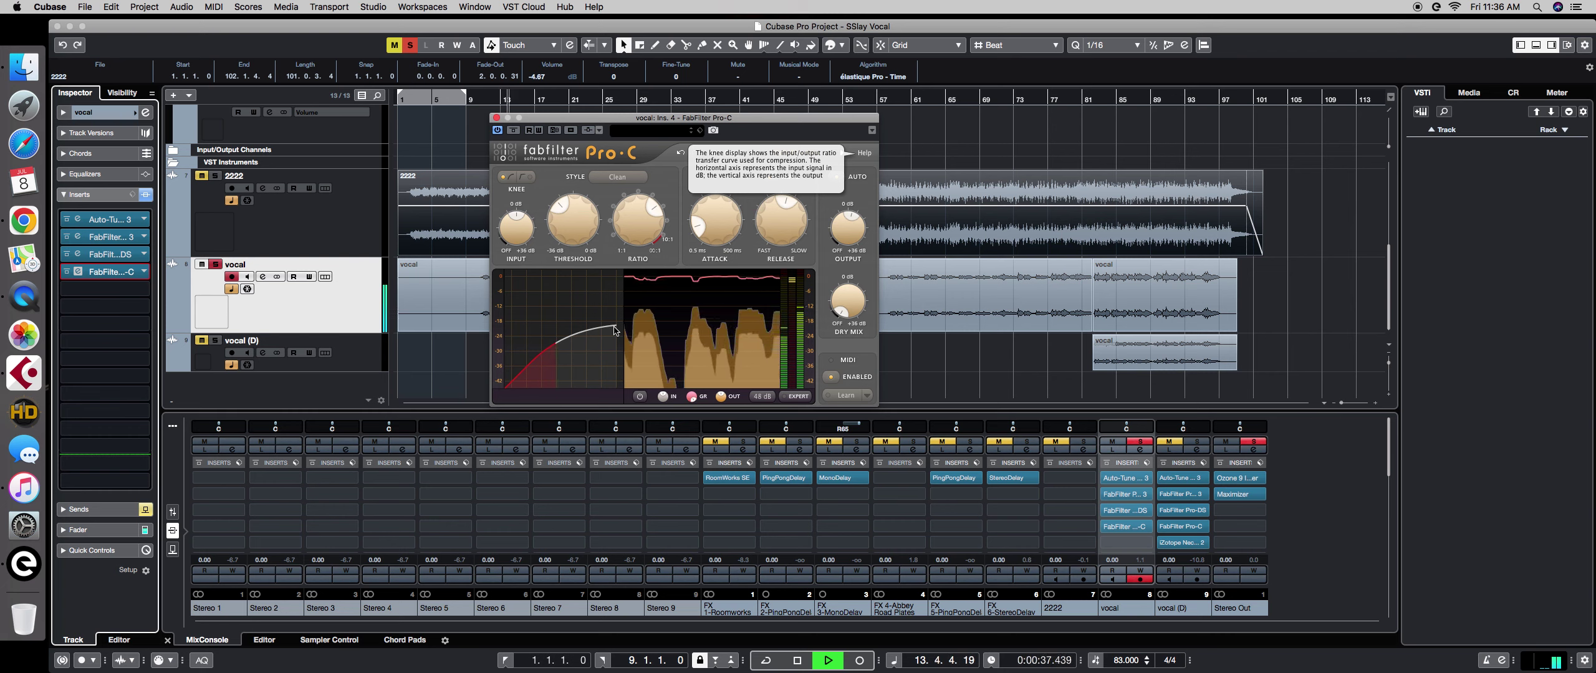
Play the vocal while sweeping the Pro-C attack to its slowest setting and back down to 0.50 ms.
{"action": "key", "text": "space"}
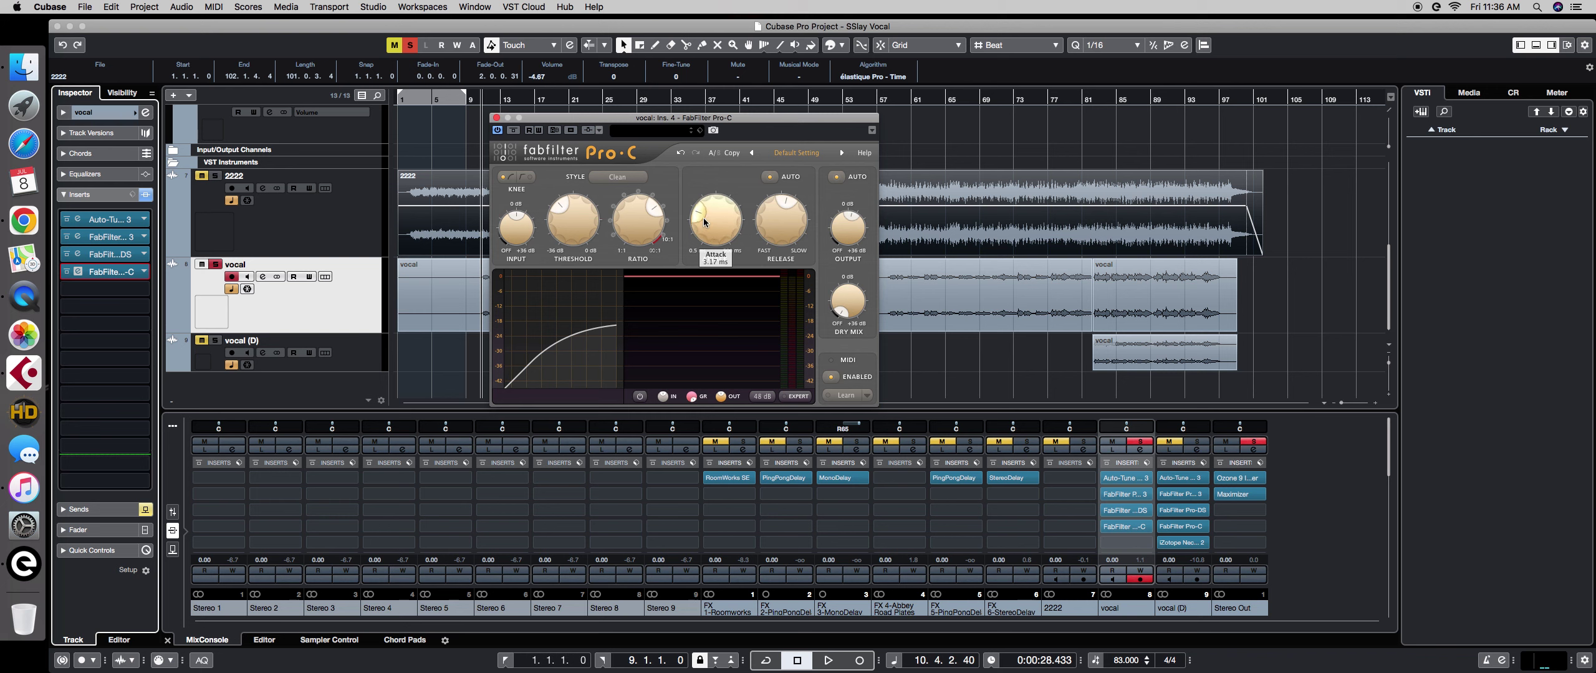
{"action": "key", "text": "space"}
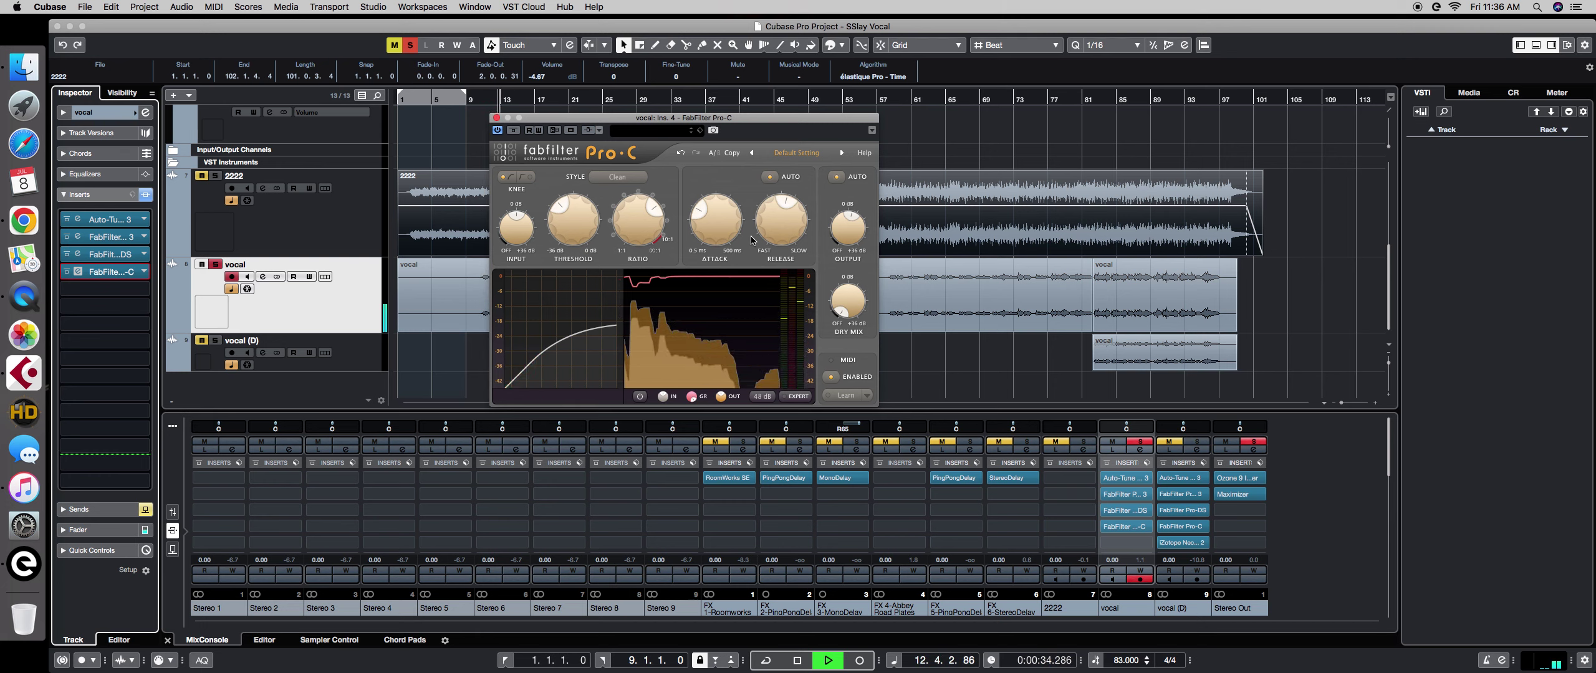
{"action": "mouse_move", "coordinate": [720, 234]}
{"action": "left_mouse_down"}
{"action": "mouse_move", "coordinate": [720, 203]}
{"action": "mouse_move", "coordinate": [725, 221]}
{"action": "left_mouse_up"}
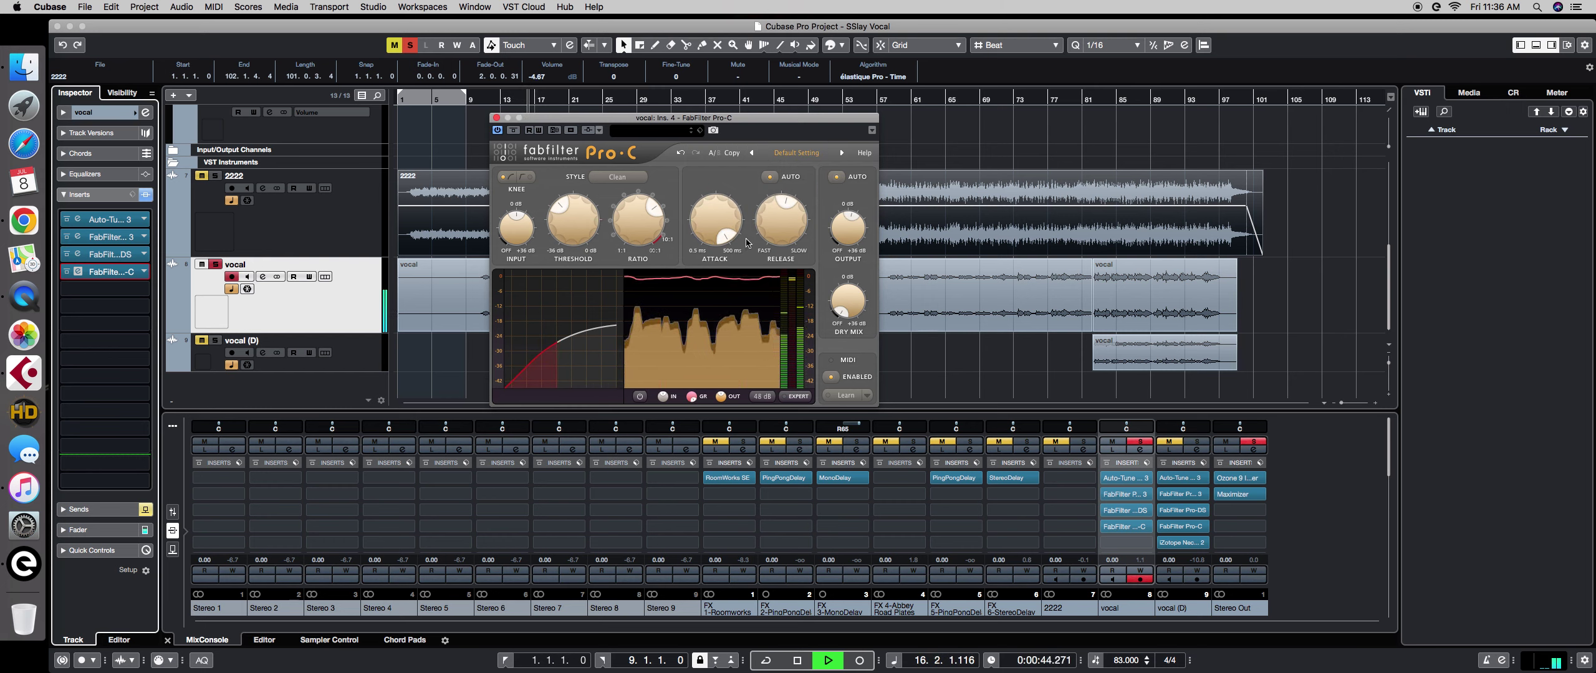
{"action": "left_click_drag", "start_coordinate": [717, 240], "coordinate": [714, 391]}
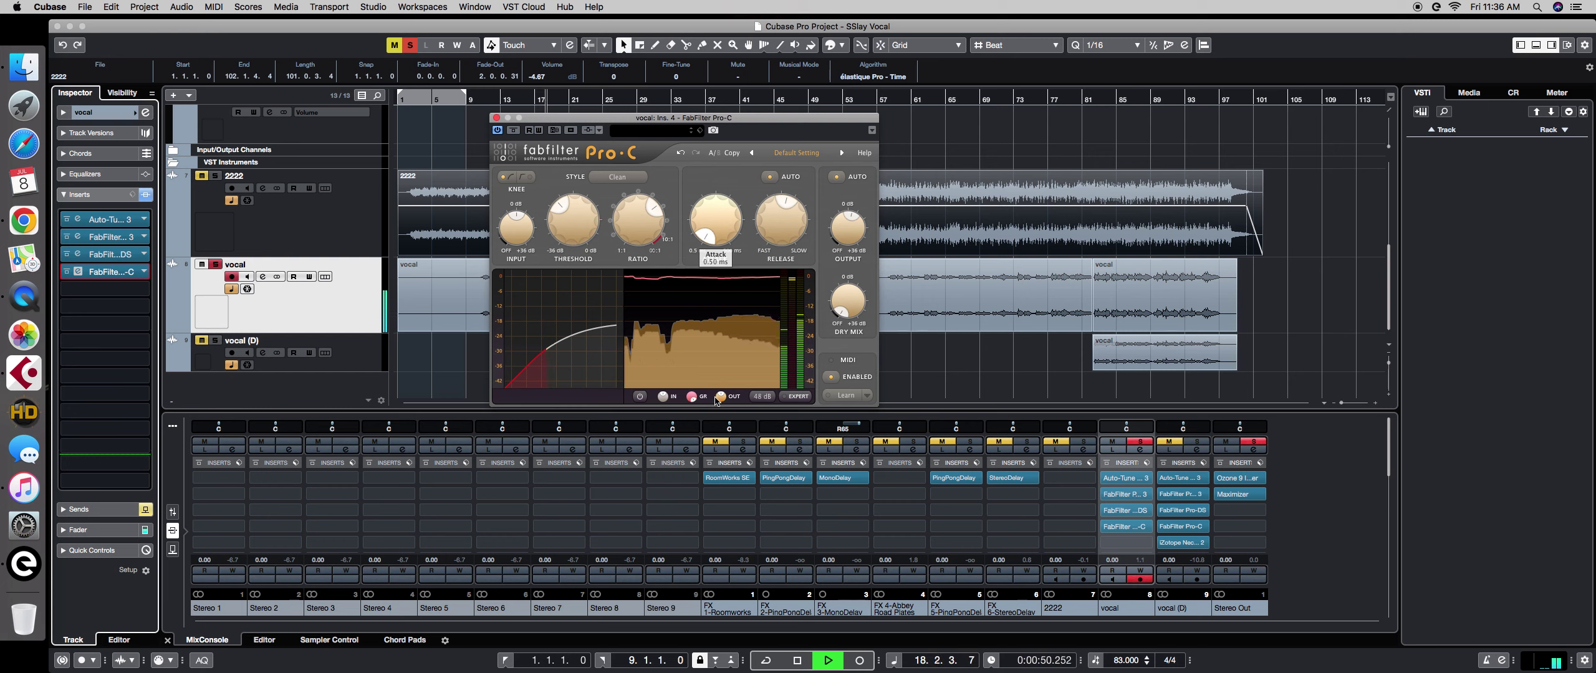
{"action": "key", "text": "space"}
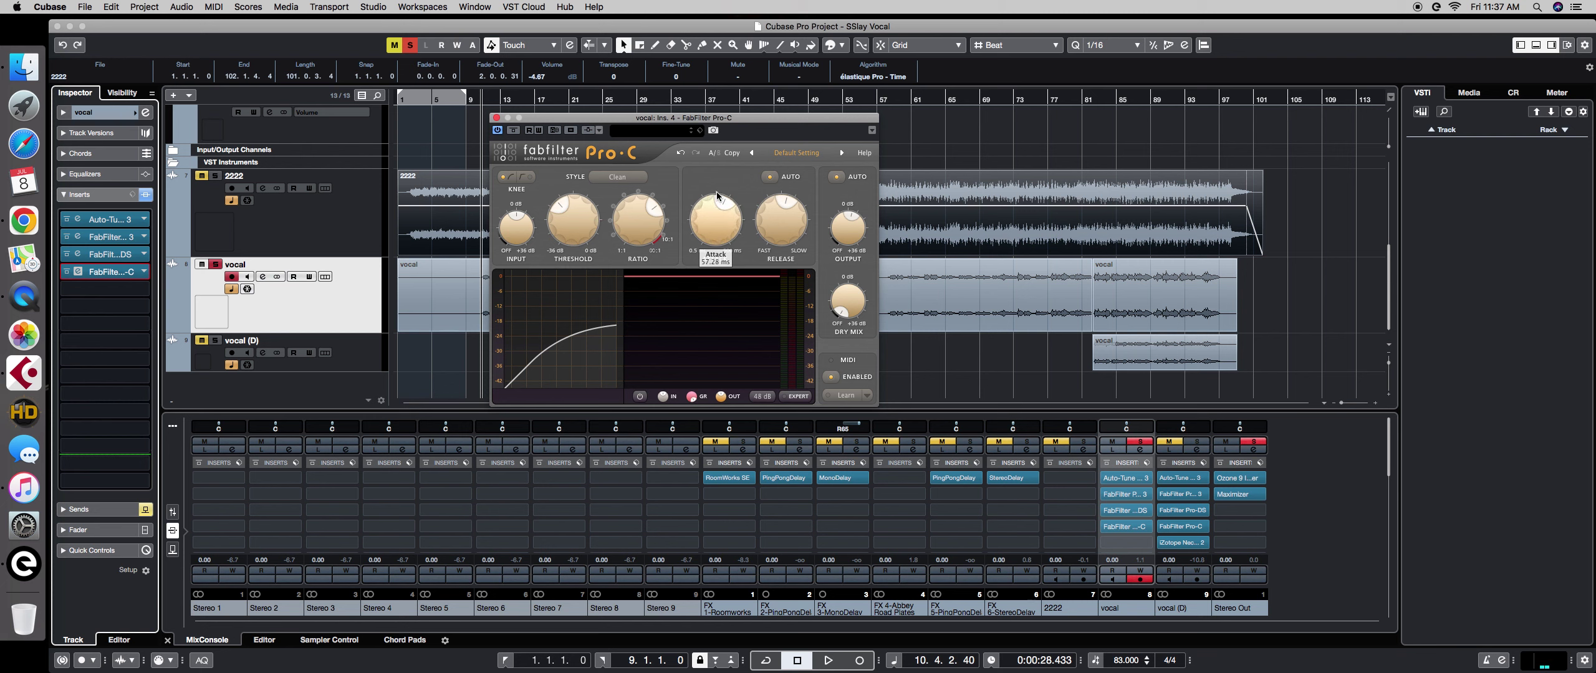
Raise the Pro-C attack to about 114.27 ms and audition the vocal with the slower setting.
{"action": "key", "text": "space"}
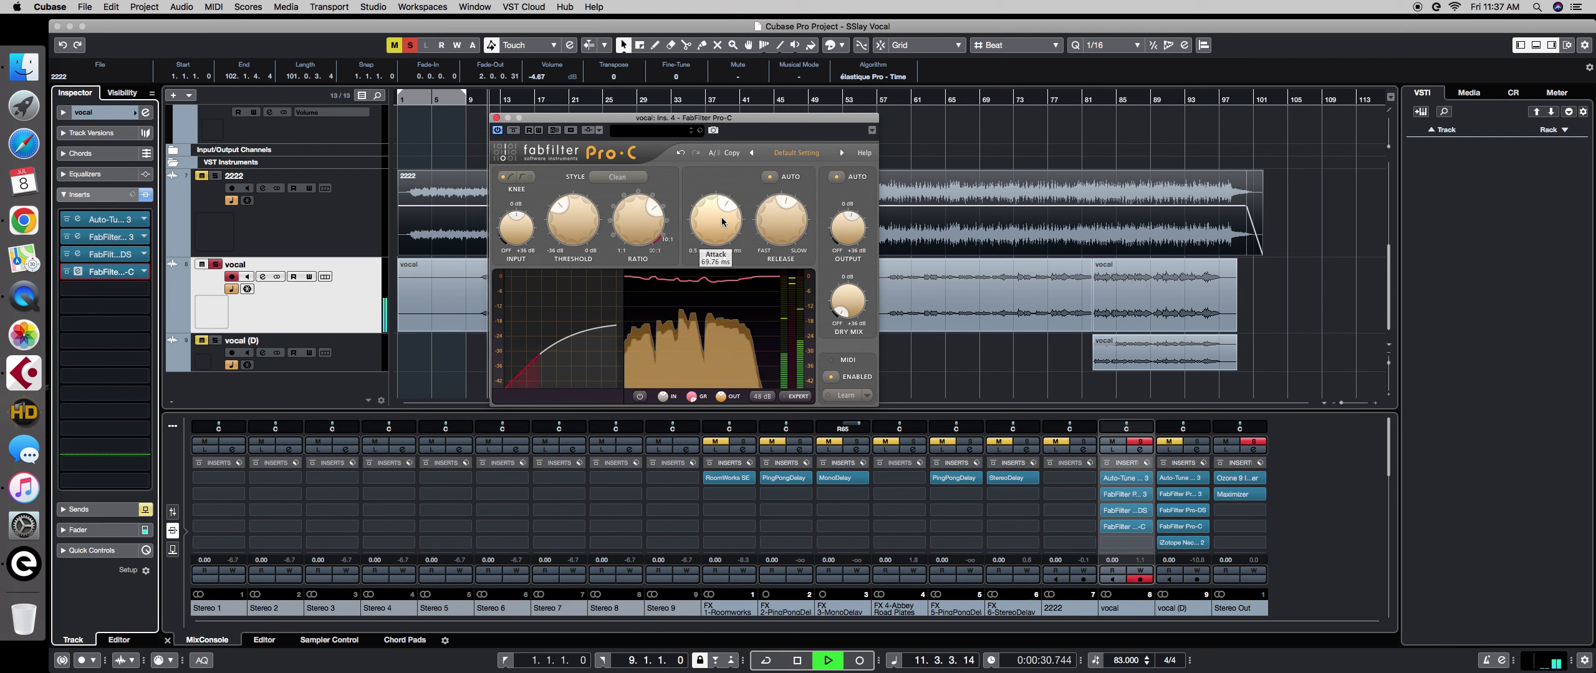
{"action": "key", "text": "space"}
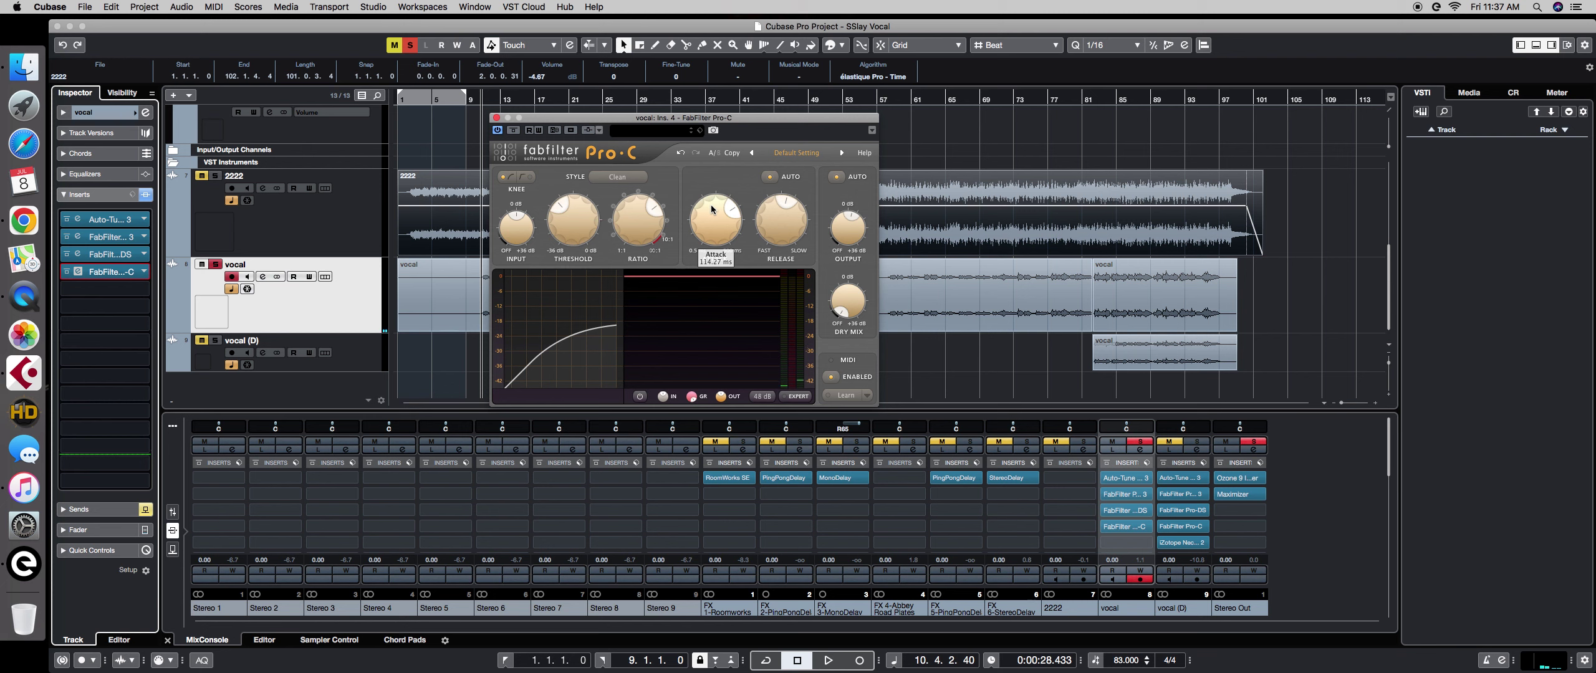
{"action": "key", "text": "space"}
{"action": "left_click_drag", "start_coordinate": [712, 209], "coordinate": [715, 220]}
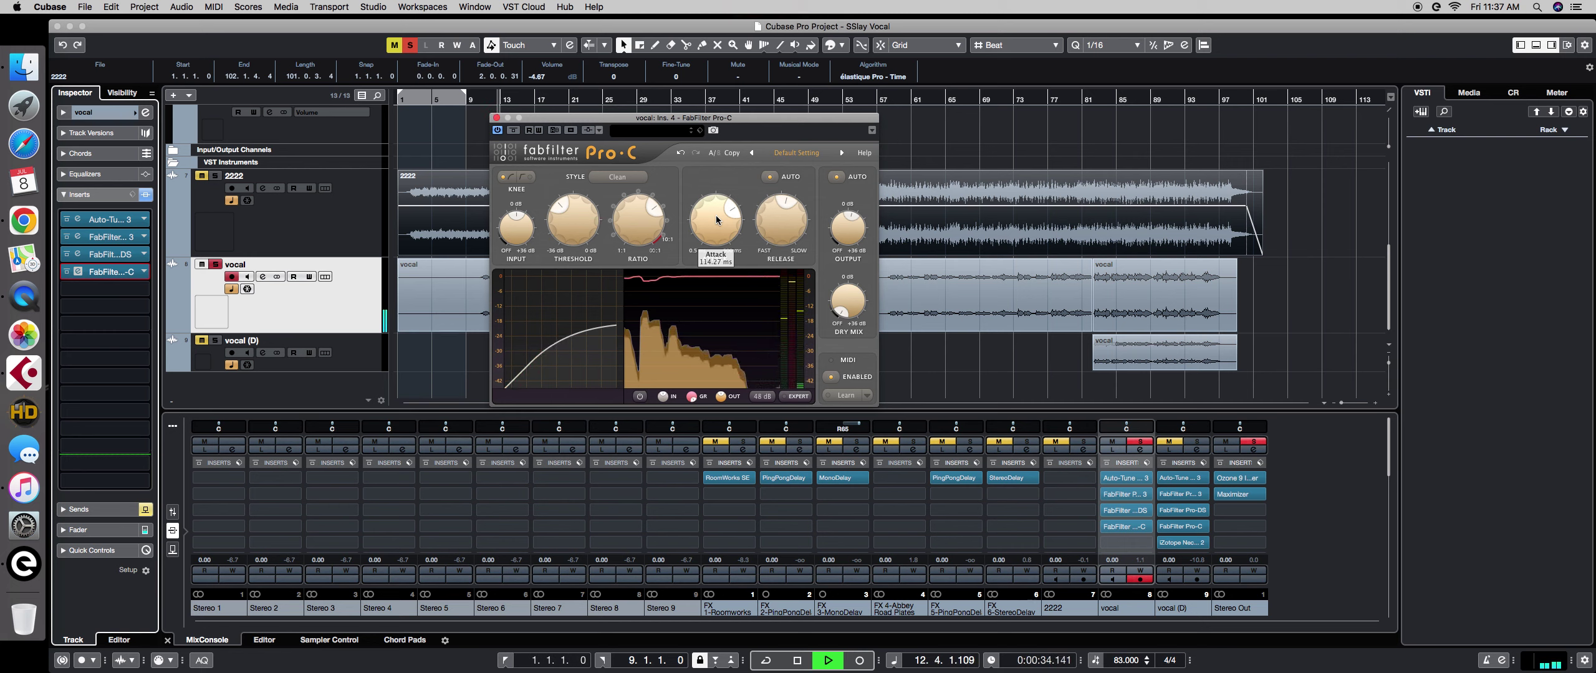
Lower the Pro-C attack to 0.50 ms during playback and listen to the faster compression.
{"action": "left_click_drag", "start_coordinate": [716, 209], "coordinate": [707, 248]}
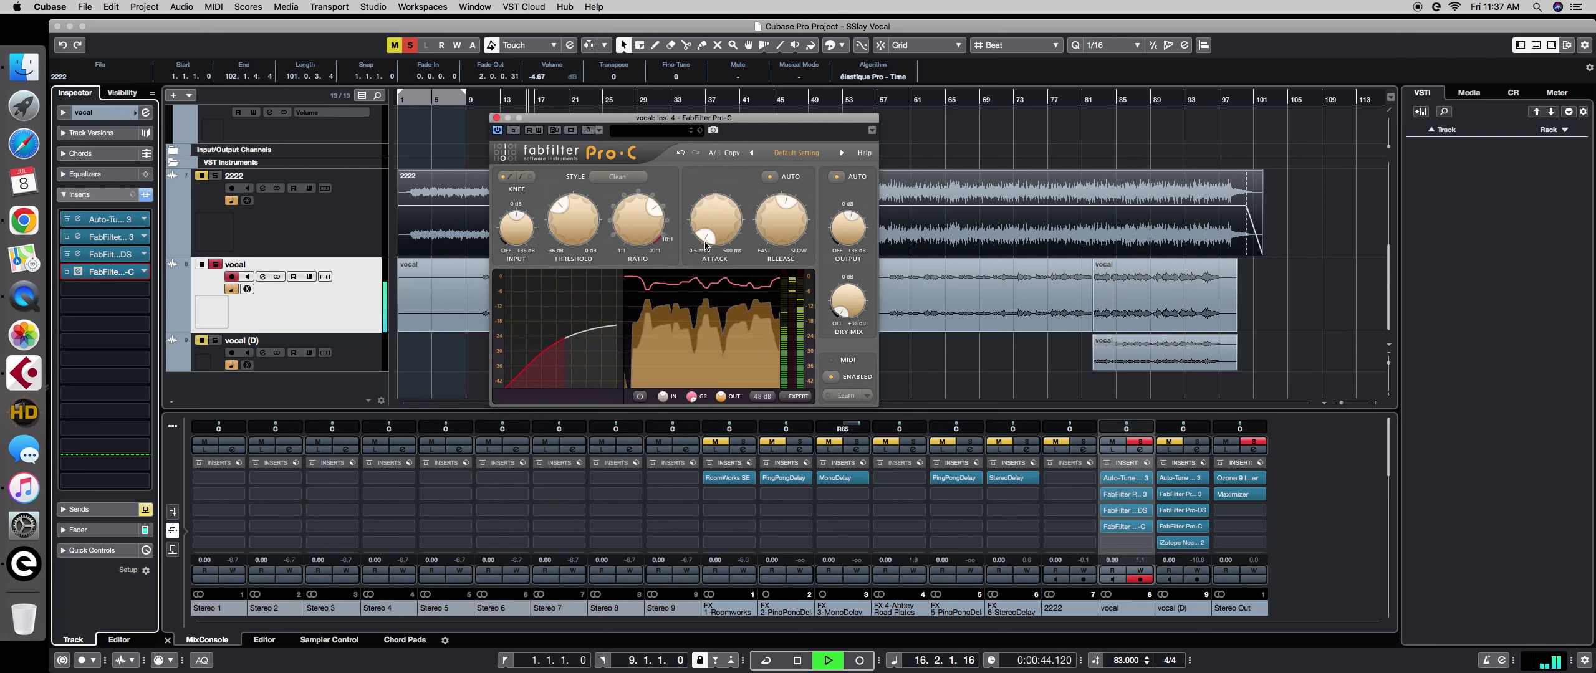
{"action": "mouse_move", "coordinate": [711, 238]}
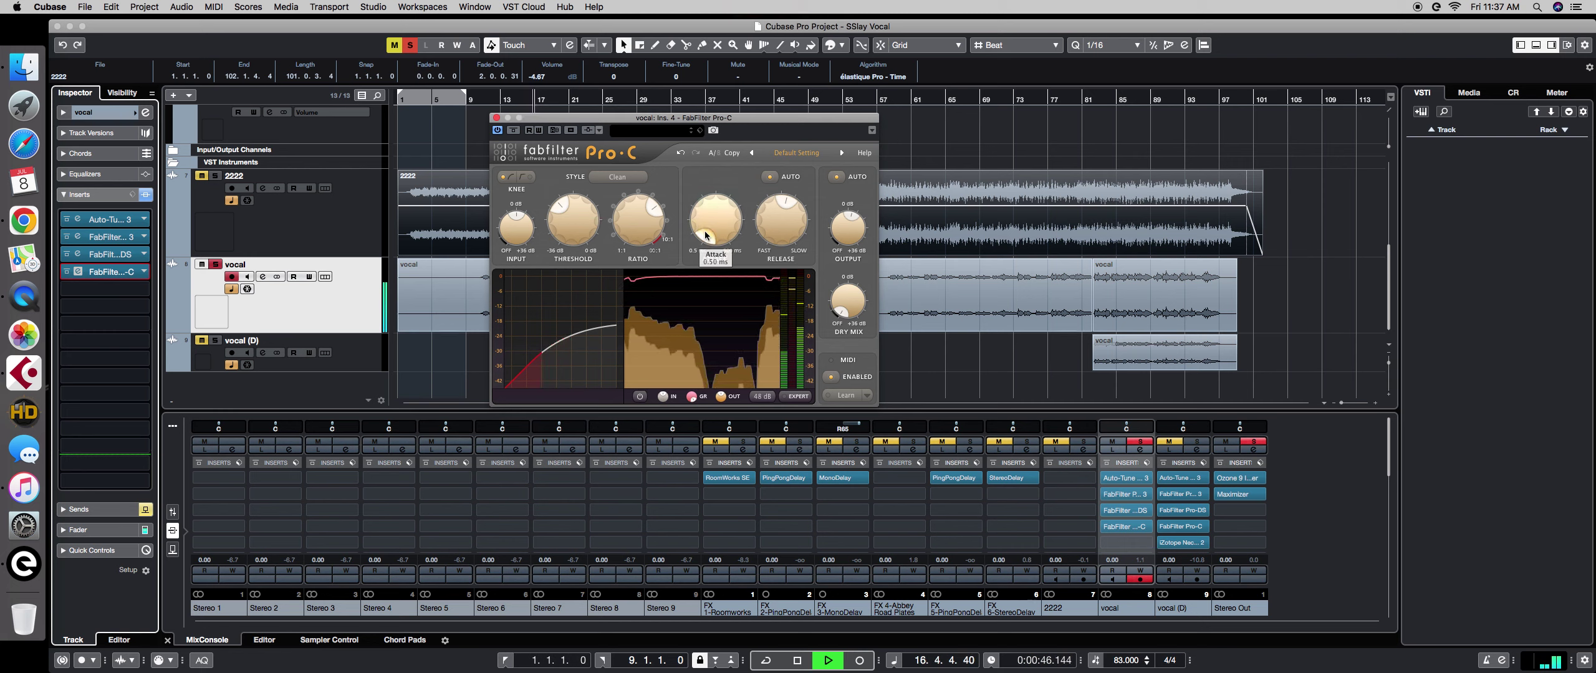
{"action": "key", "text": "space"}
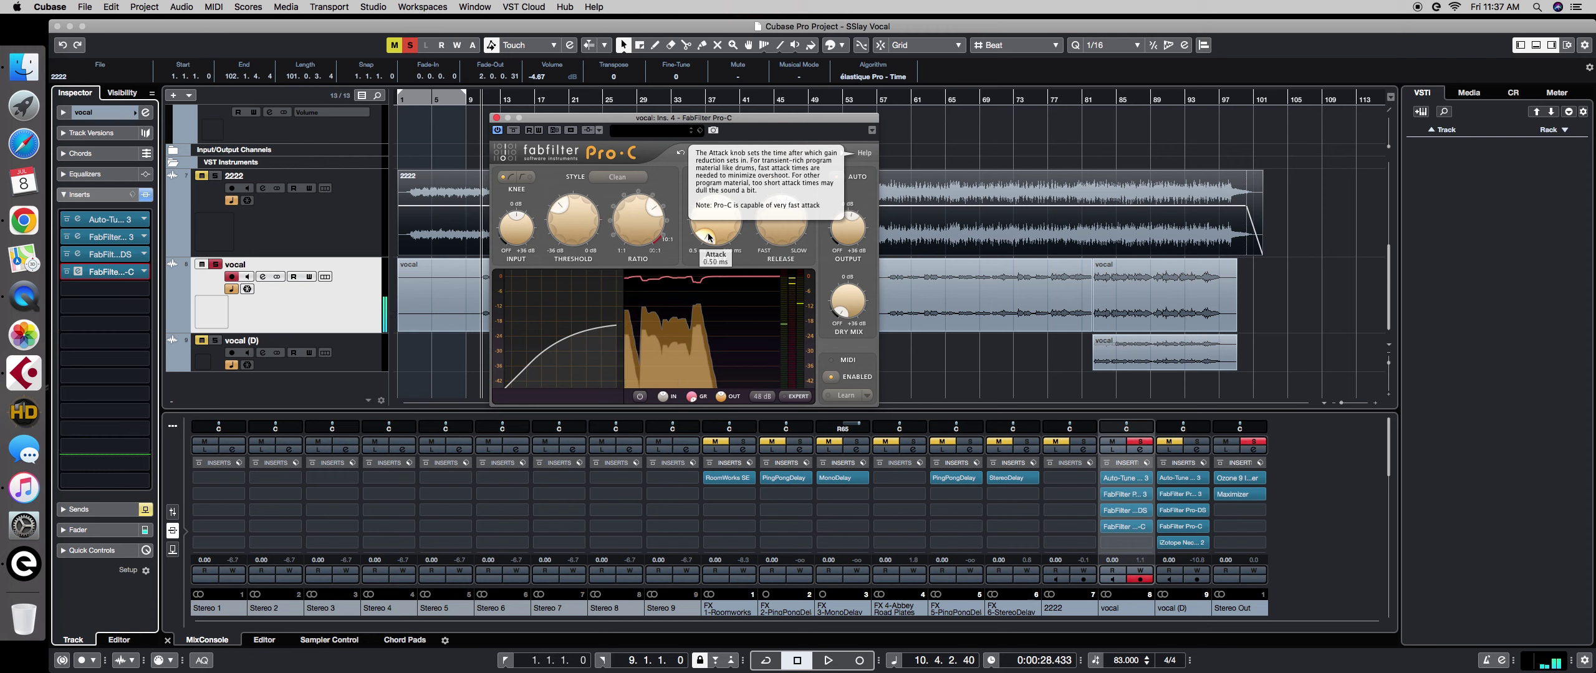
Set the Pro-C attack to about 77.67 ms and replay the vocal to check it.
{"action": "left_click_drag", "start_coordinate": [710, 237], "coordinate": [713, 215]}
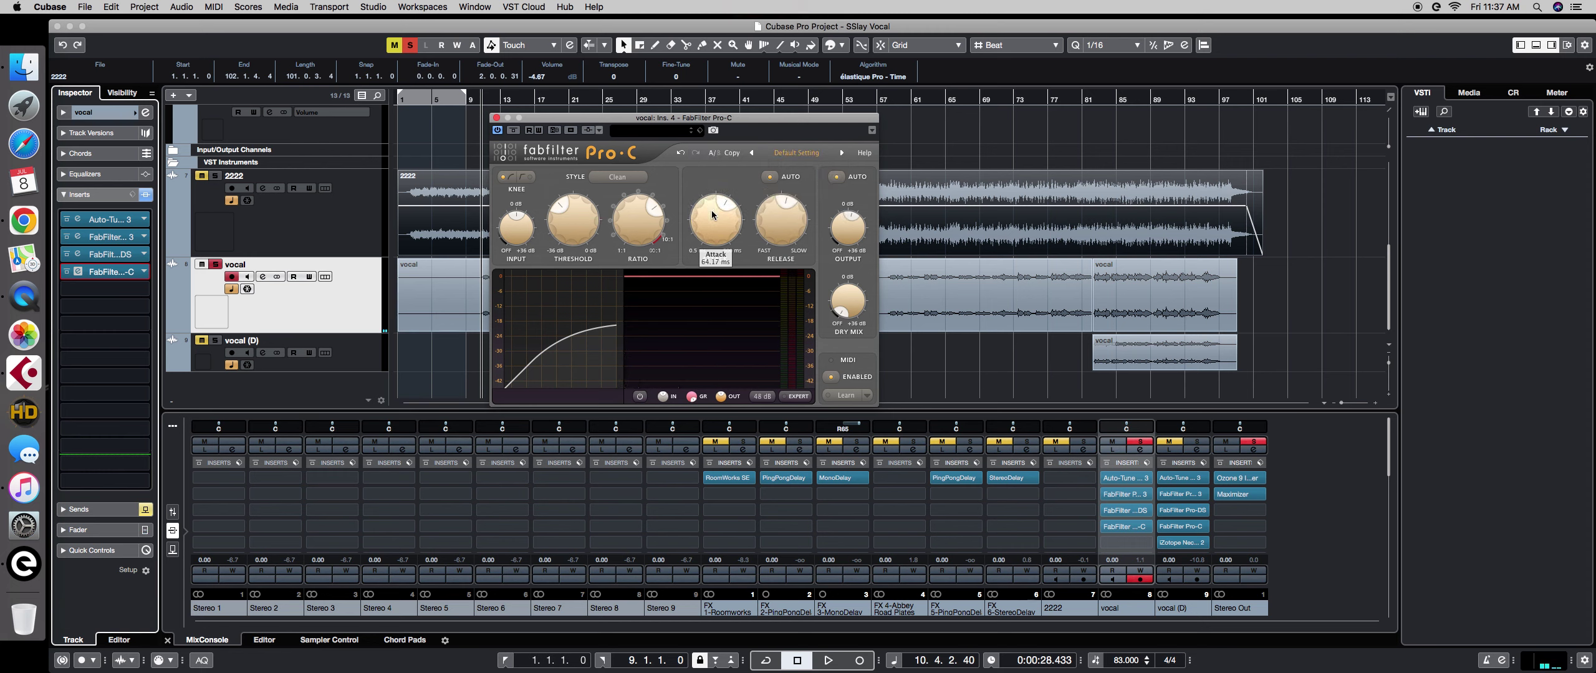
{"action": "key", "text": "space"}
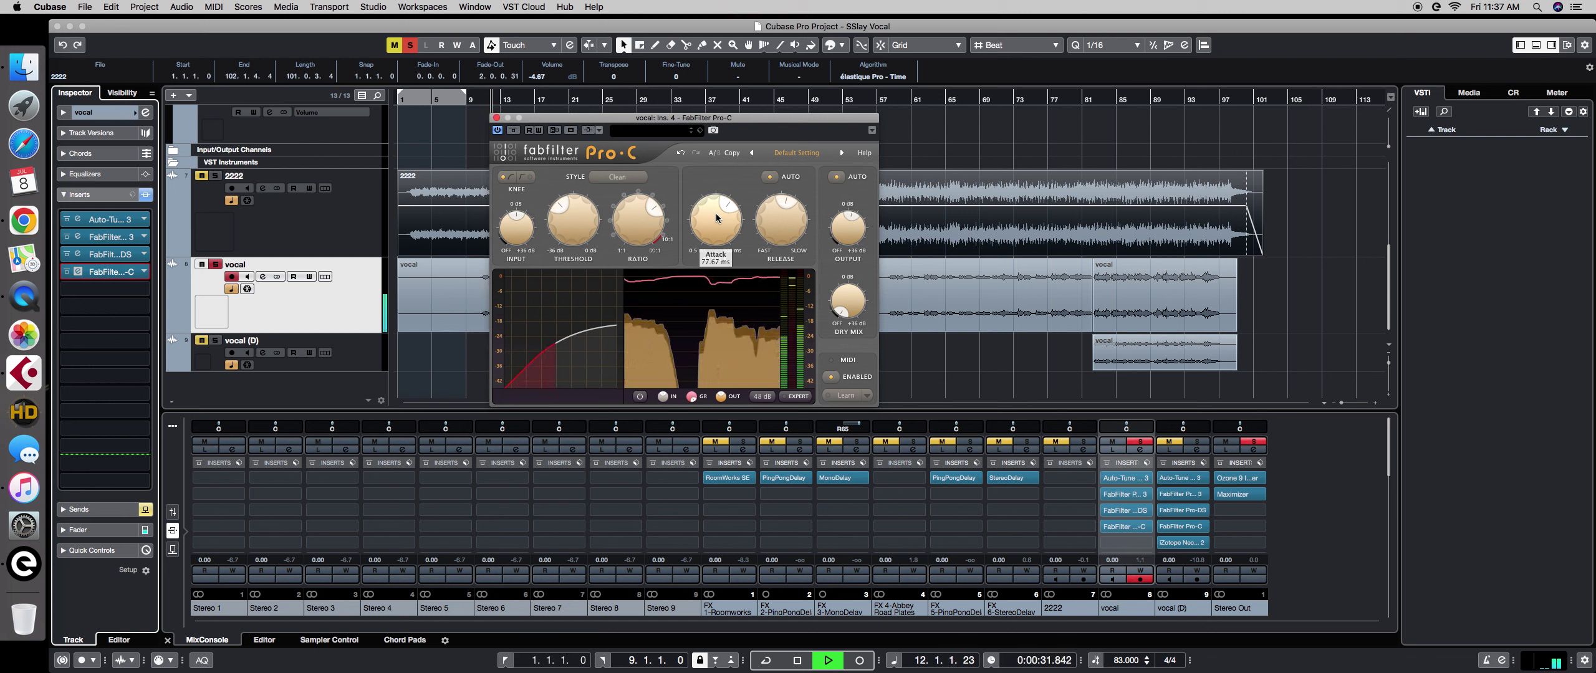
{"action": "key", "text": "space"}
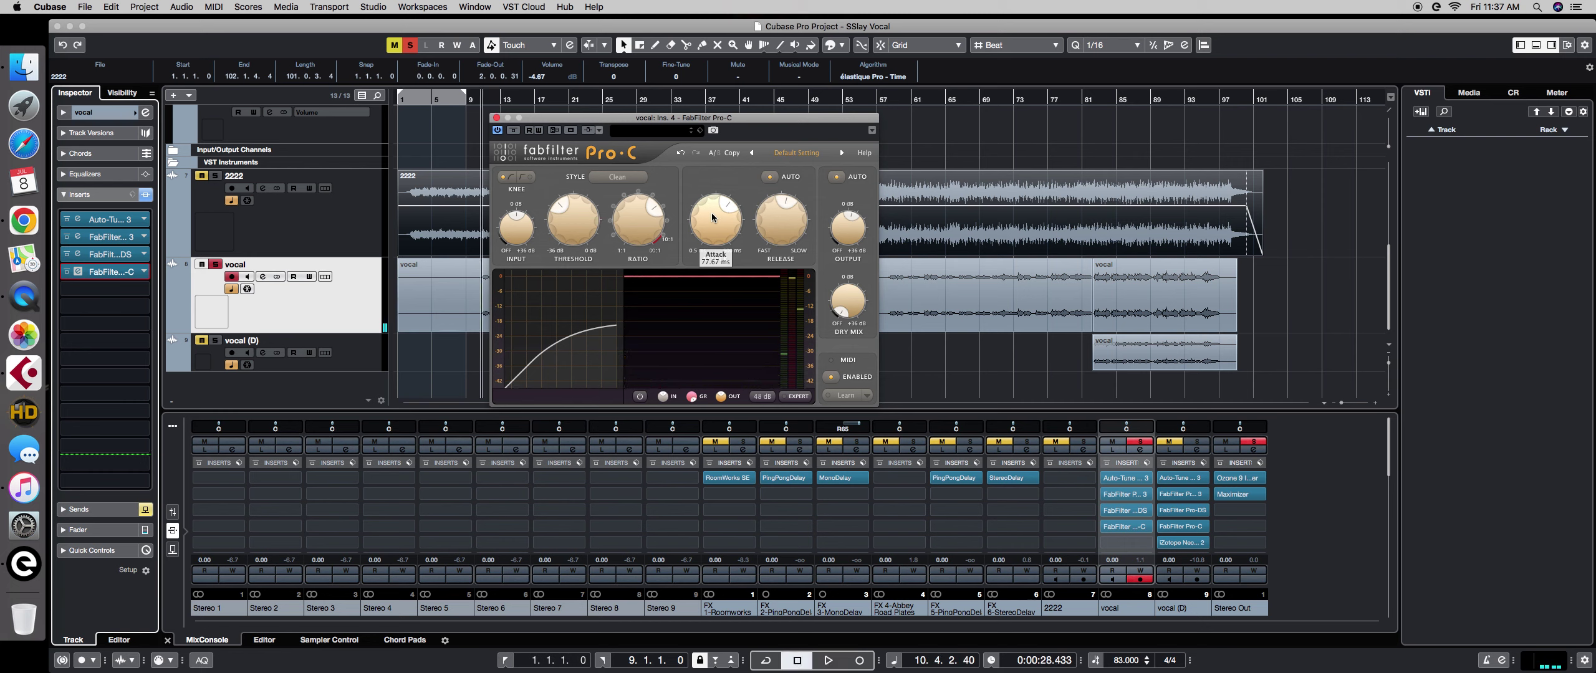
Fine-tune the Pro-C auto release speed to about 0.414 while auditioning the vocal.
{"action": "mouse_move", "coordinate": [826, 237]}
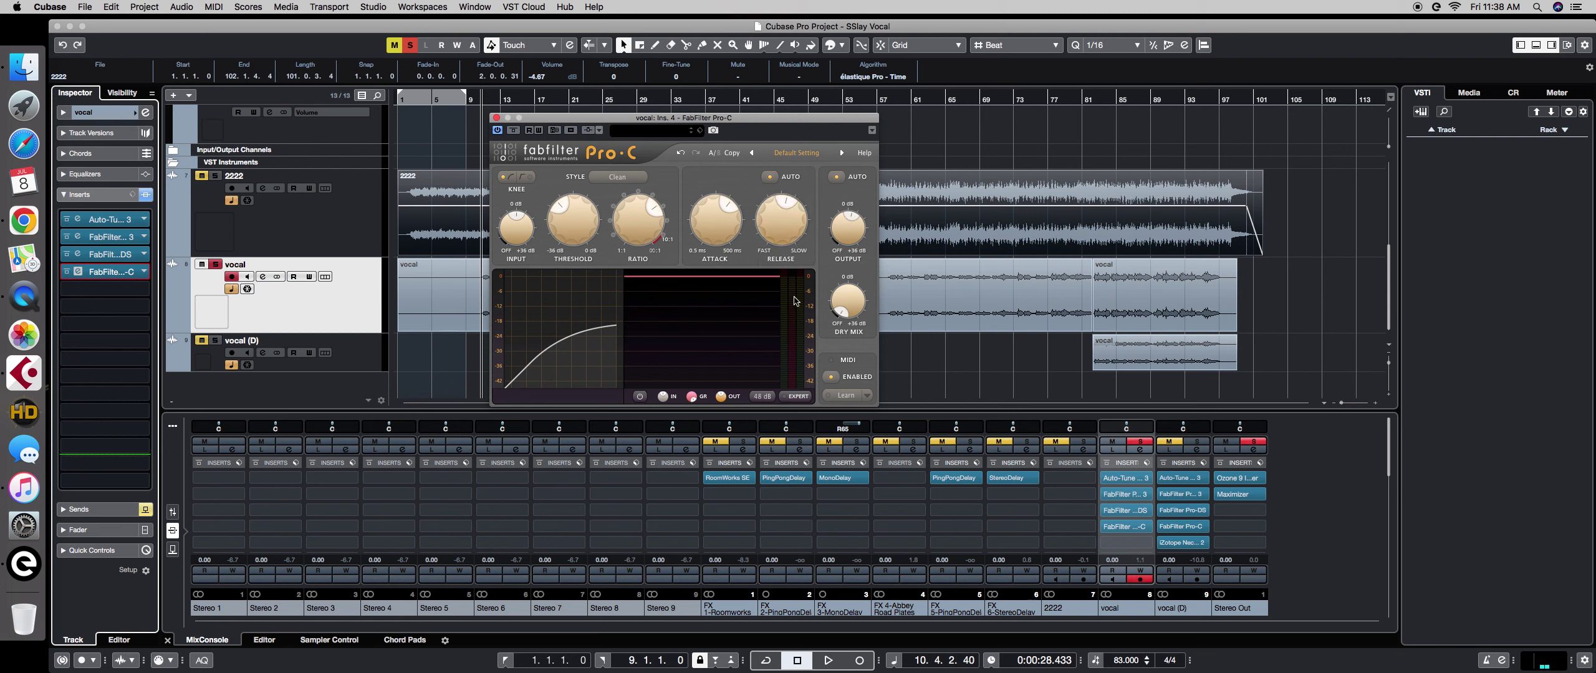
{"action": "key", "text": "space"}
{"action": "left_click_drag", "start_coordinate": [780, 227], "coordinate": [777, 244]}
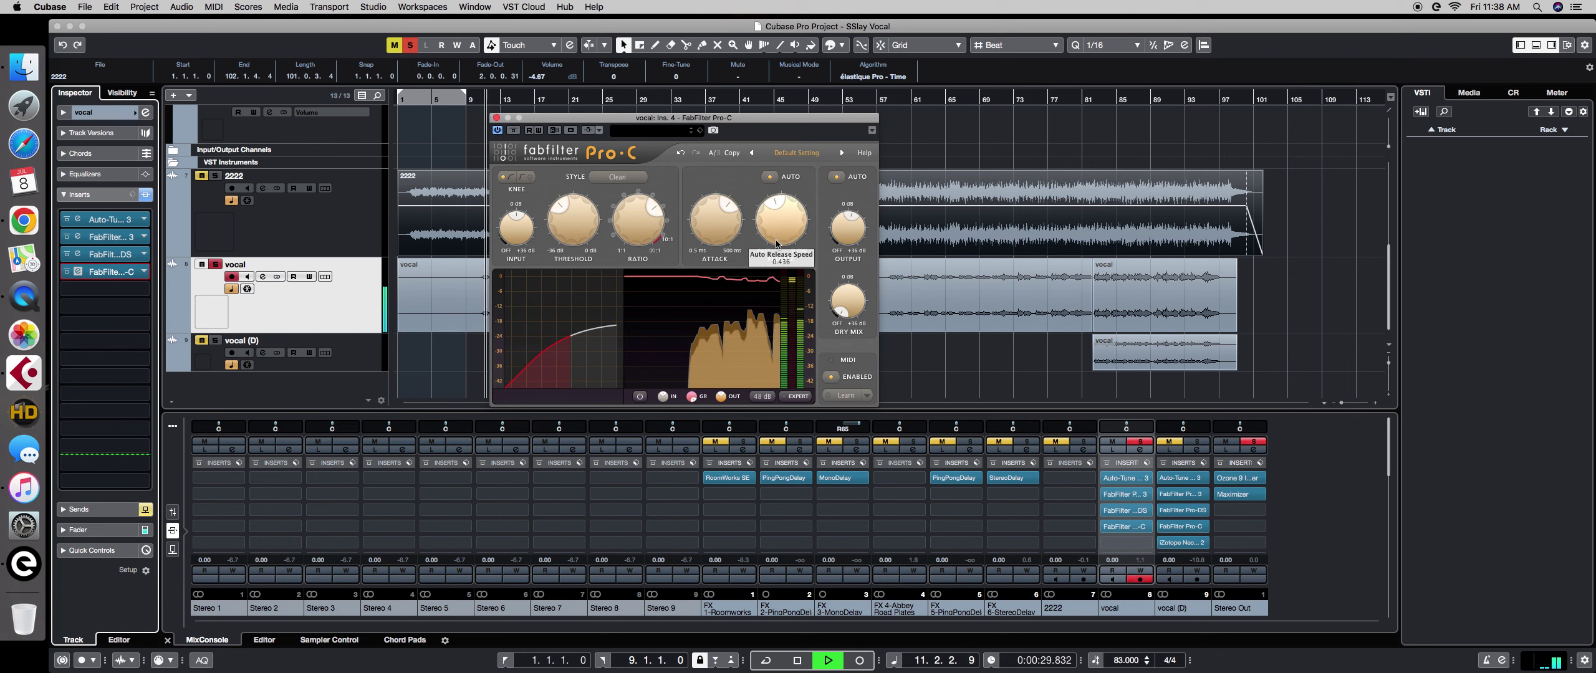
{"action": "scroll", "coordinate": [778, 242], "scroll_direction": "down", "scroll_amount": 2}
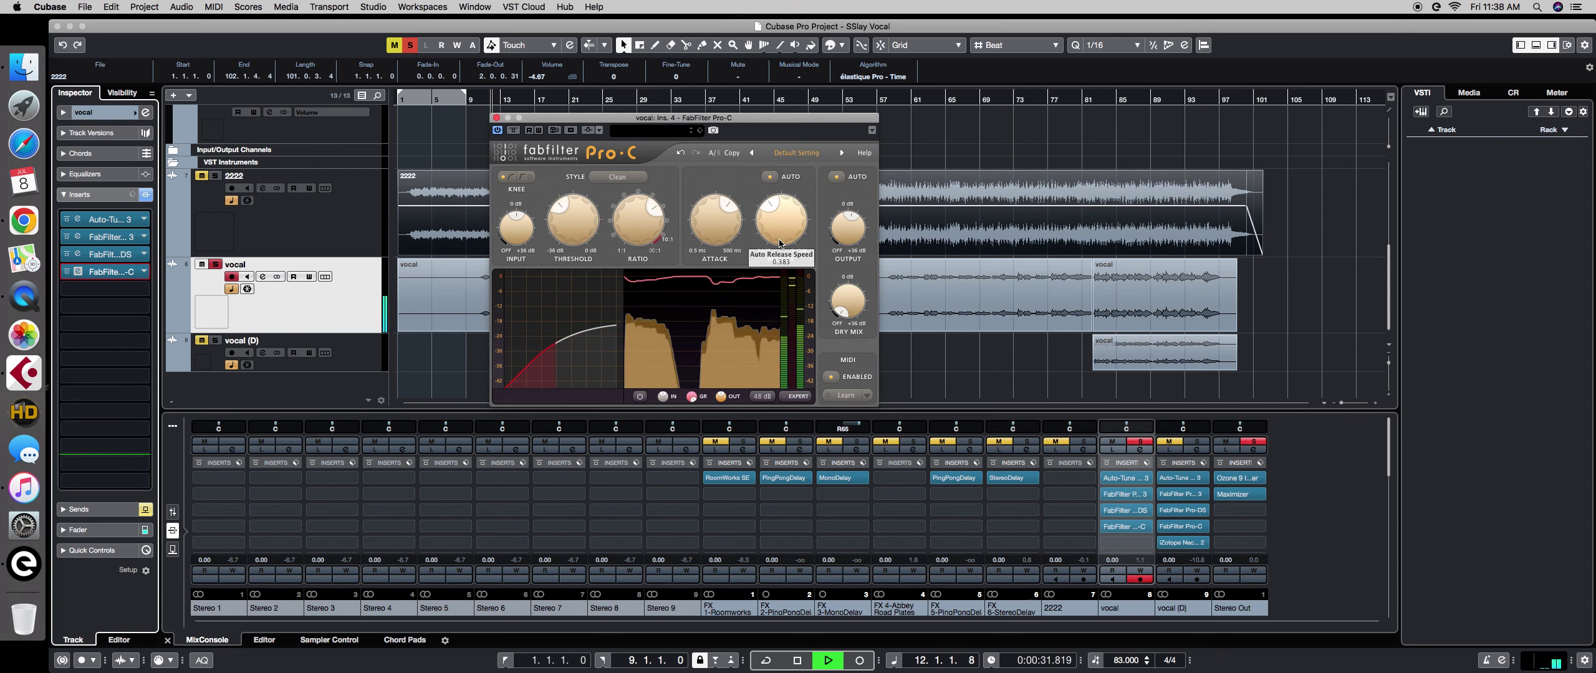
{"action": "scroll", "coordinate": [769, 211], "scroll_direction": "up", "scroll_amount": 1}
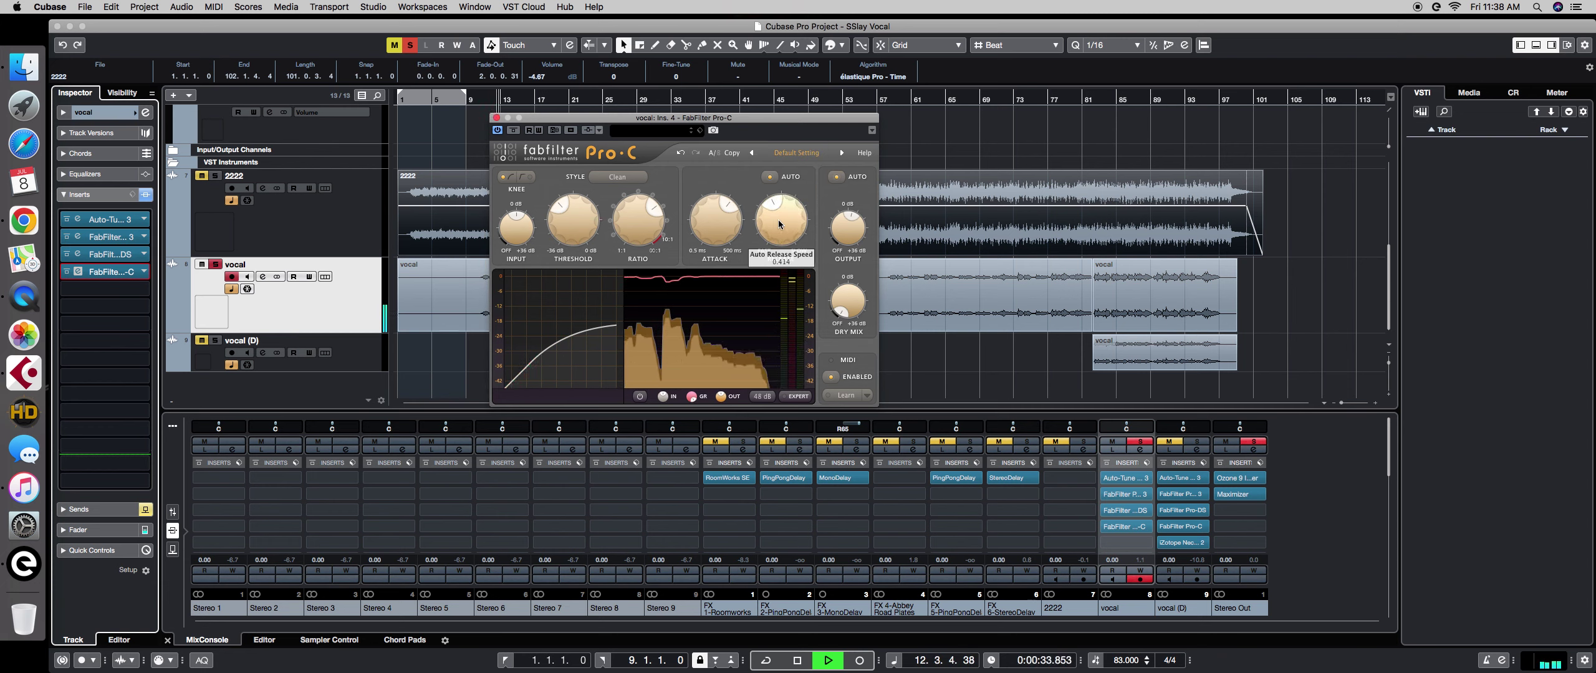
{"action": "key", "text": "space"}
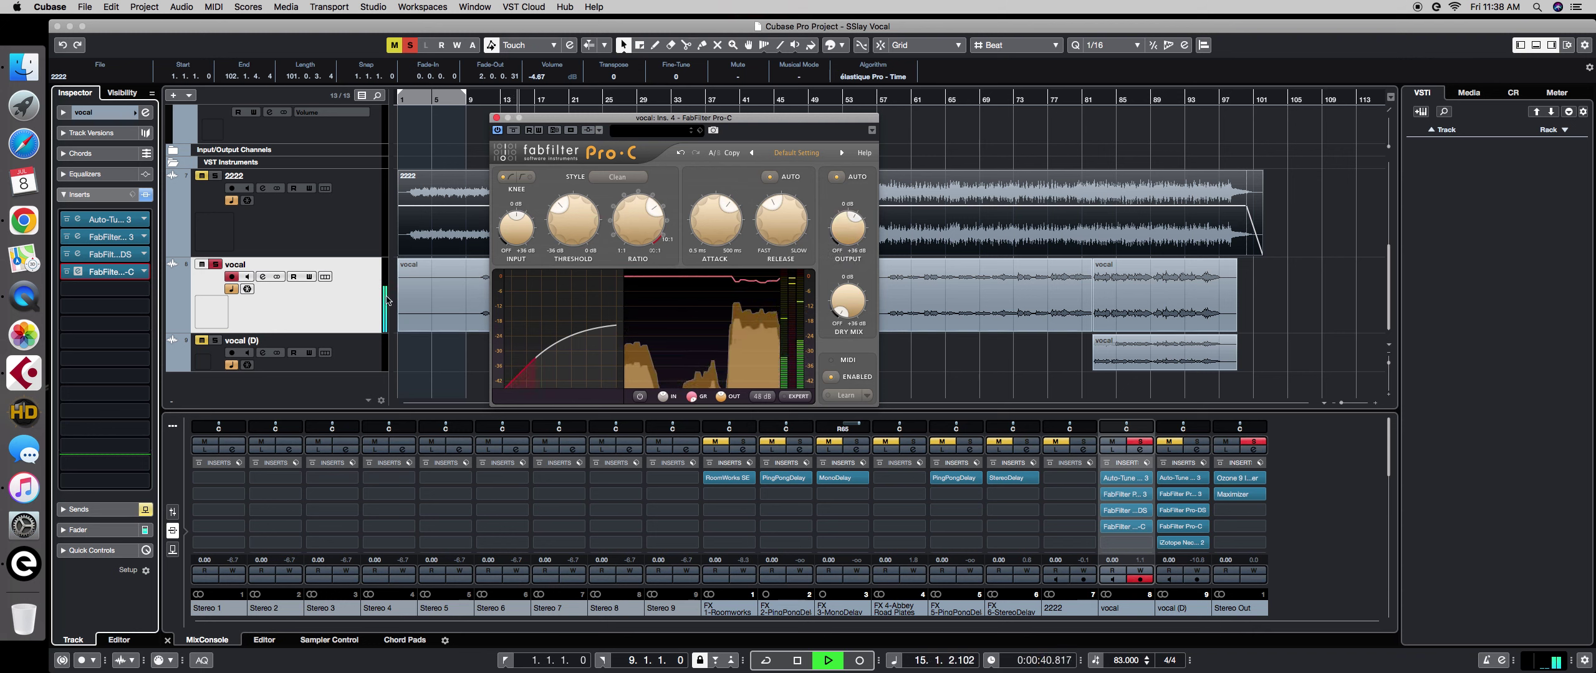
Show the faders in the mixer and play the vocal to check its channel level meter.
{"action": "key", "text": "space"}
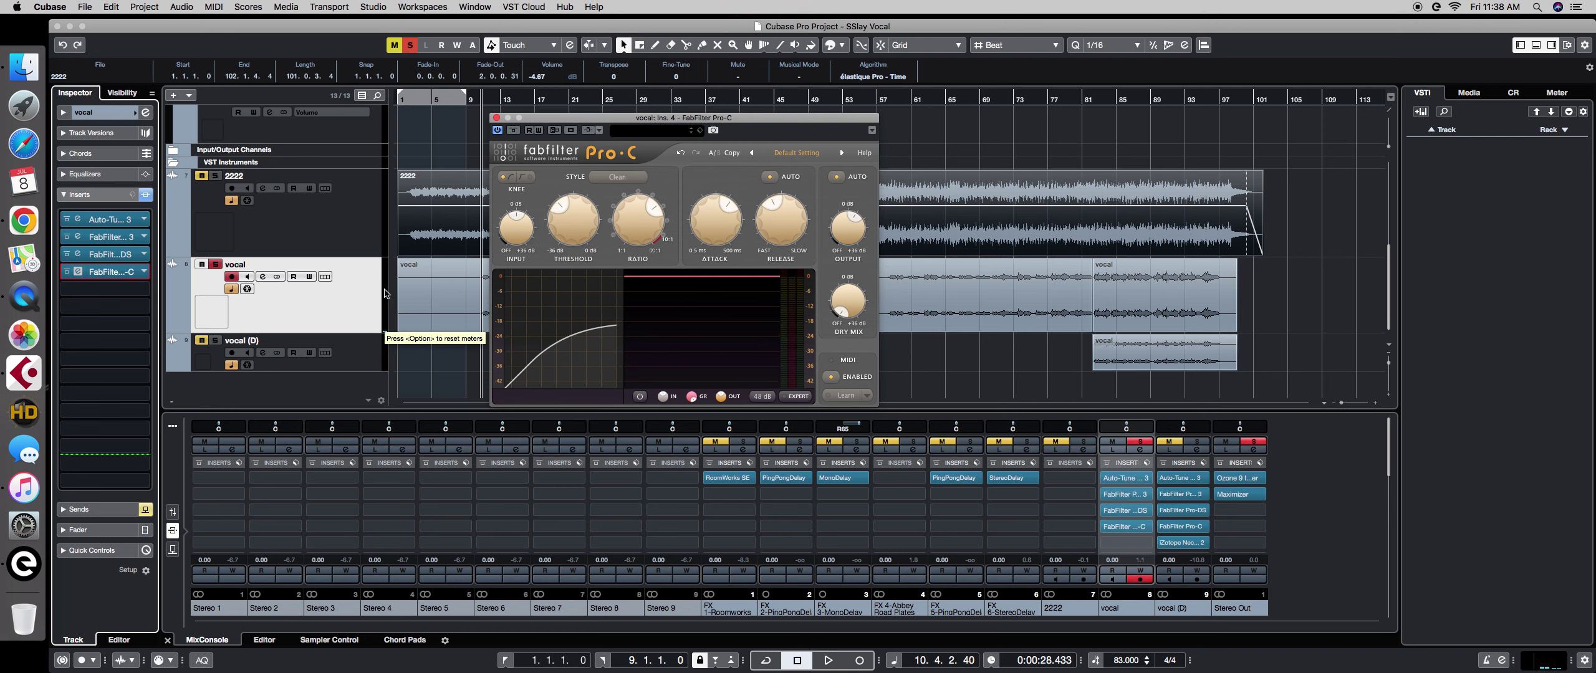
{"action": "left_click", "coordinate": [174, 512]}
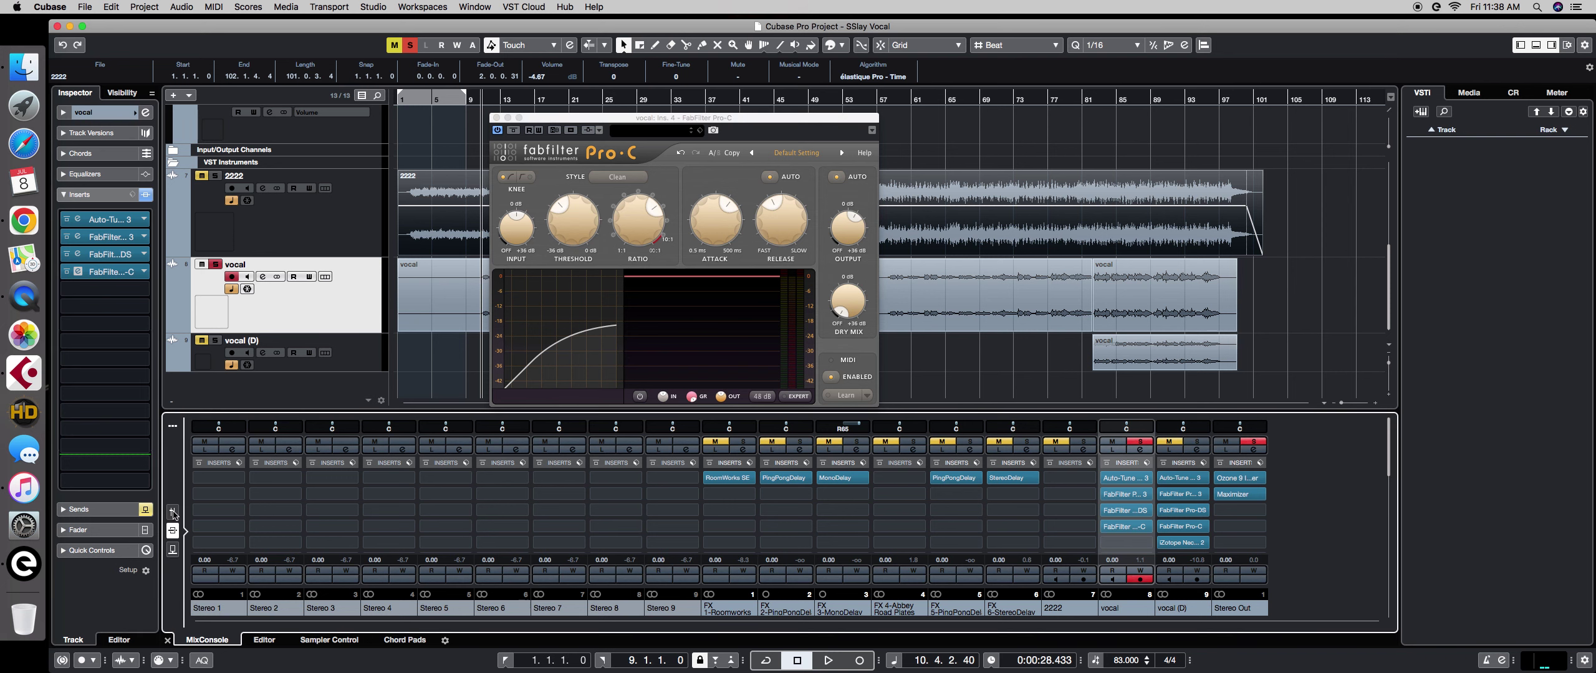
{"action": "key", "text": "space"}
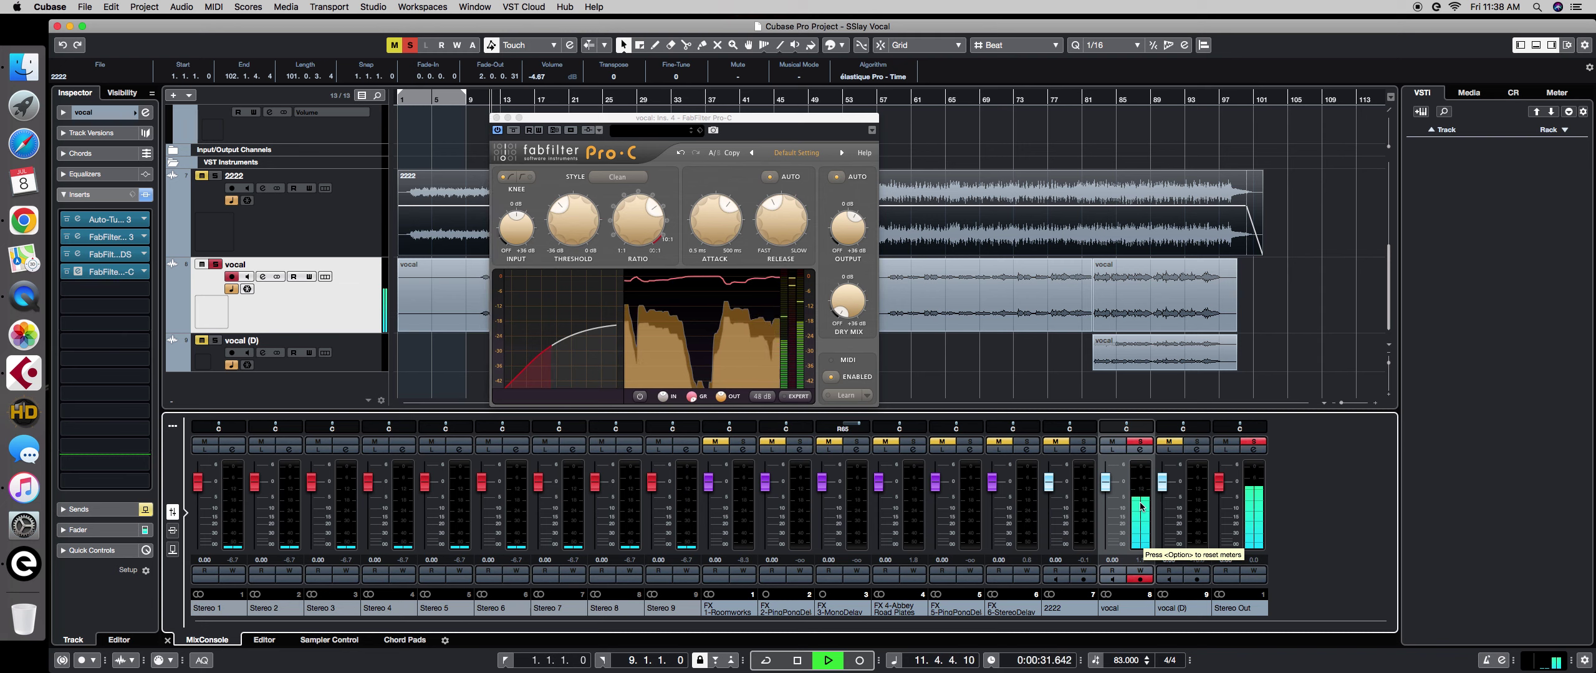
{"action": "key", "text": "space"}
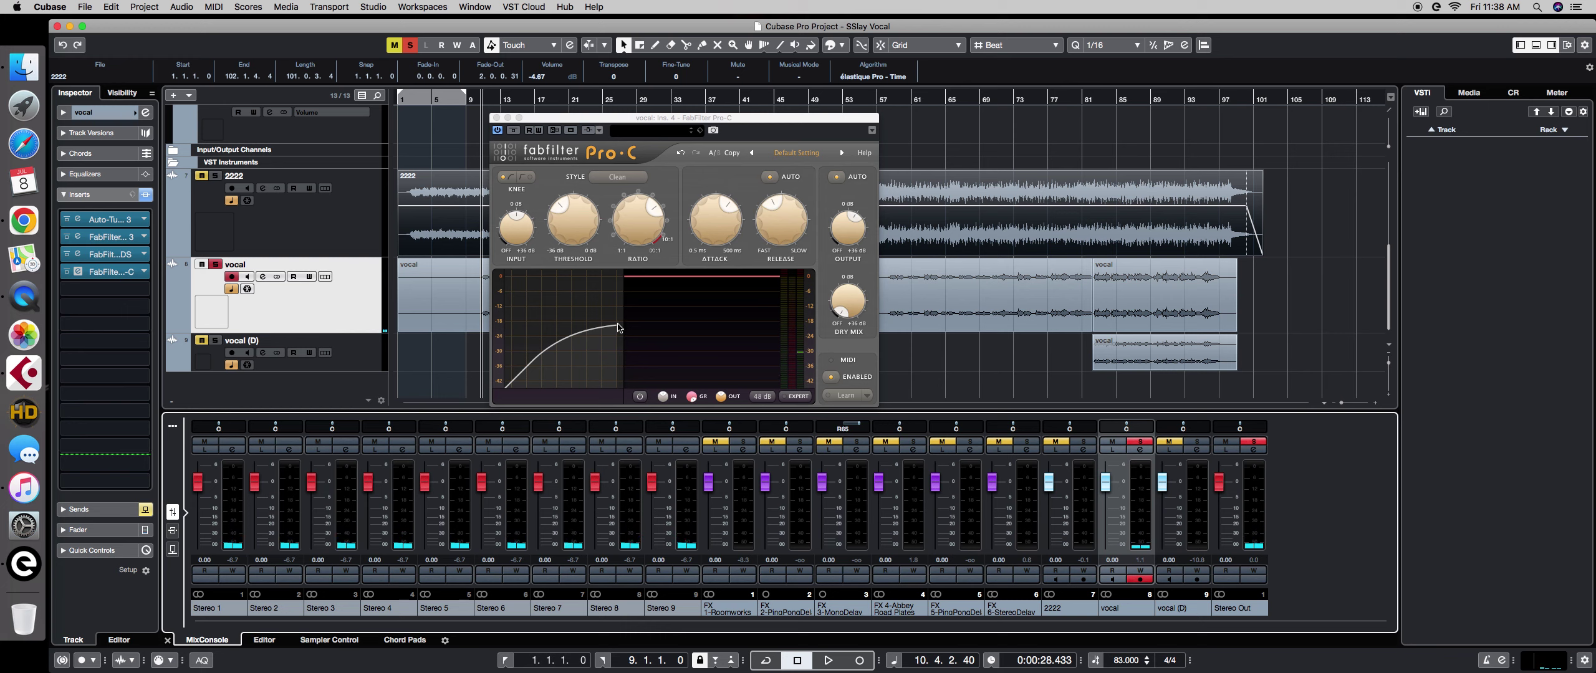
Move the Pro-C window aside and set its output level to about +6.64 dB.
{"action": "left_click_drag", "start_coordinate": [776, 124], "coordinate": [886, 128]}
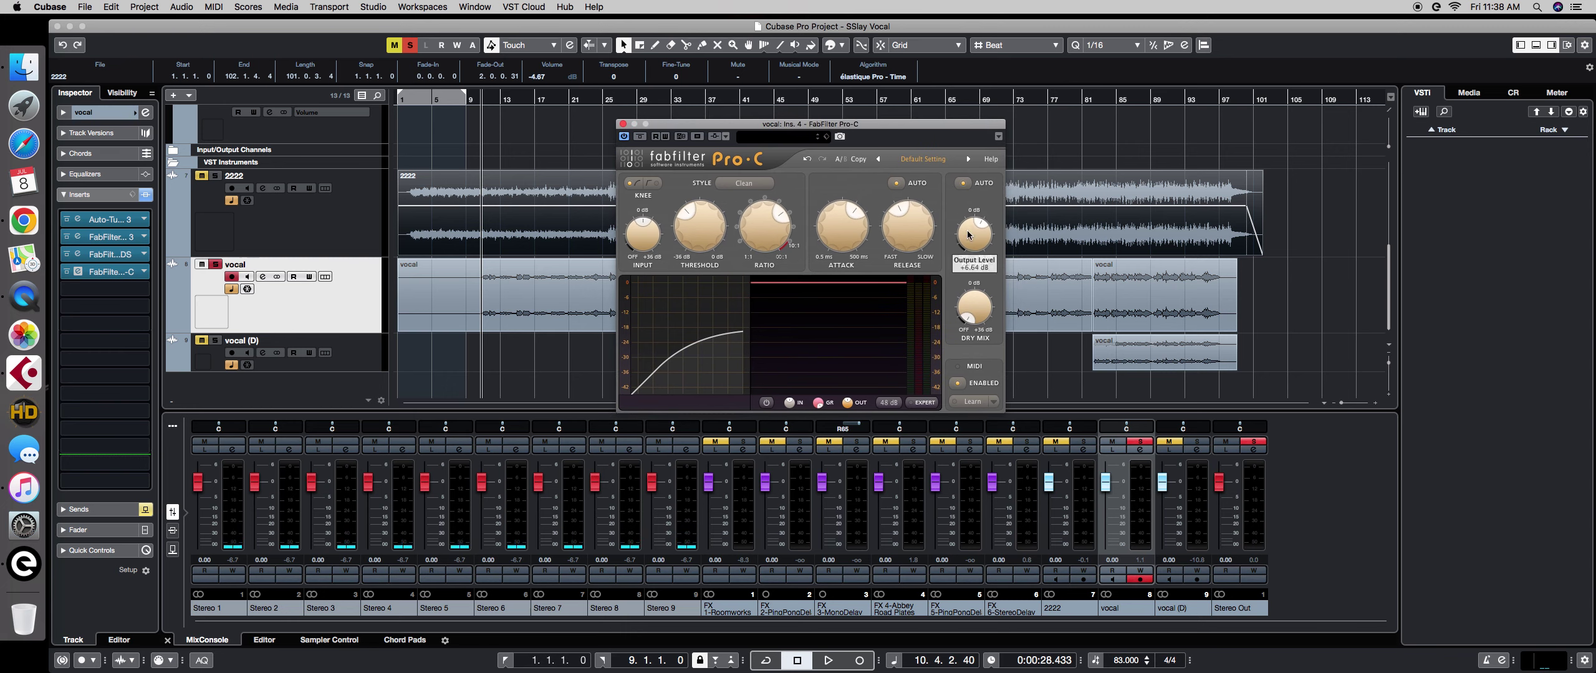
Adjust the Pro-C dry mix level to about -36.45 dB while auditioning the vocal.
{"action": "mouse_move", "coordinate": [968, 316]}
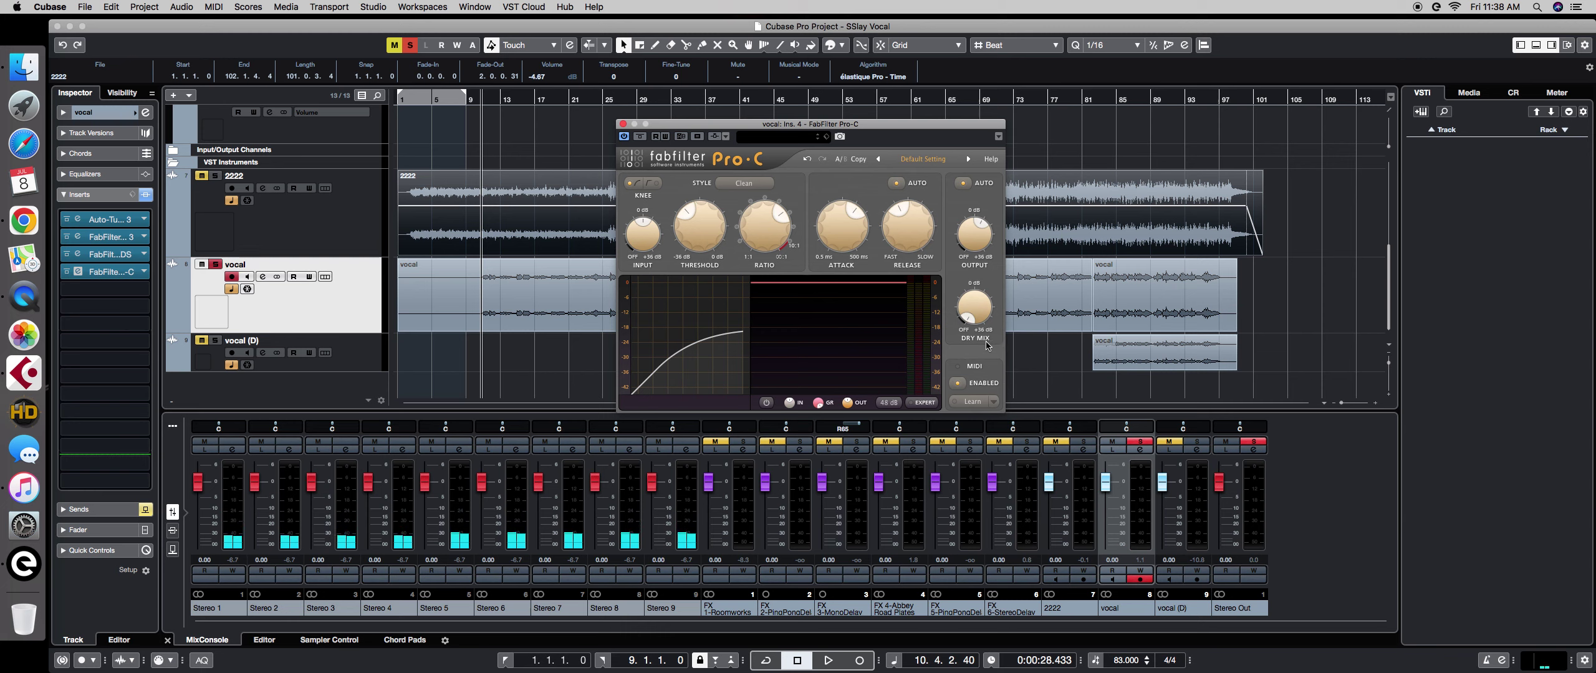
{"action": "key", "text": "space"}
{"action": "left_click_drag", "start_coordinate": [968, 317], "coordinate": [959, 387]}
{"action": "left_click", "coordinate": [959, 384]}
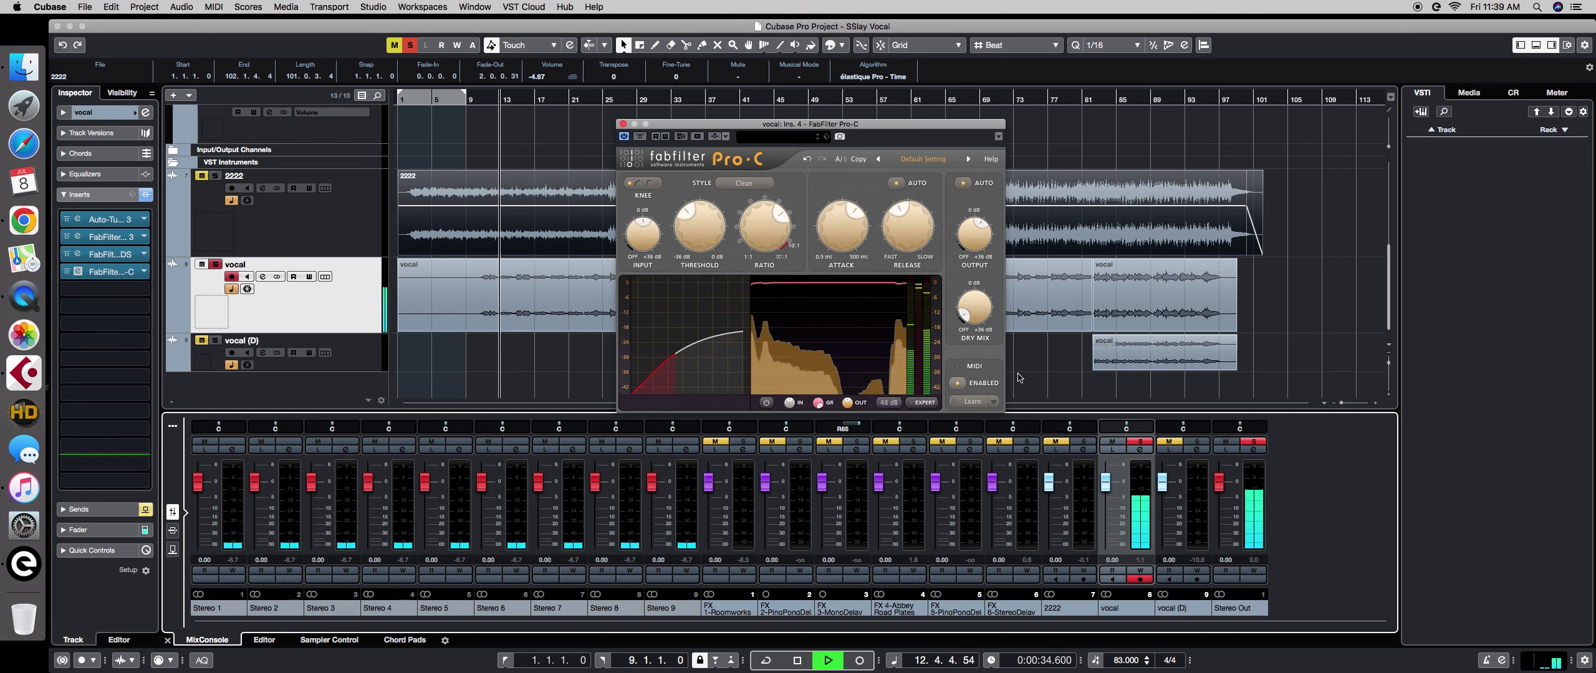
{"action": "mouse_move", "coordinate": [979, 322]}
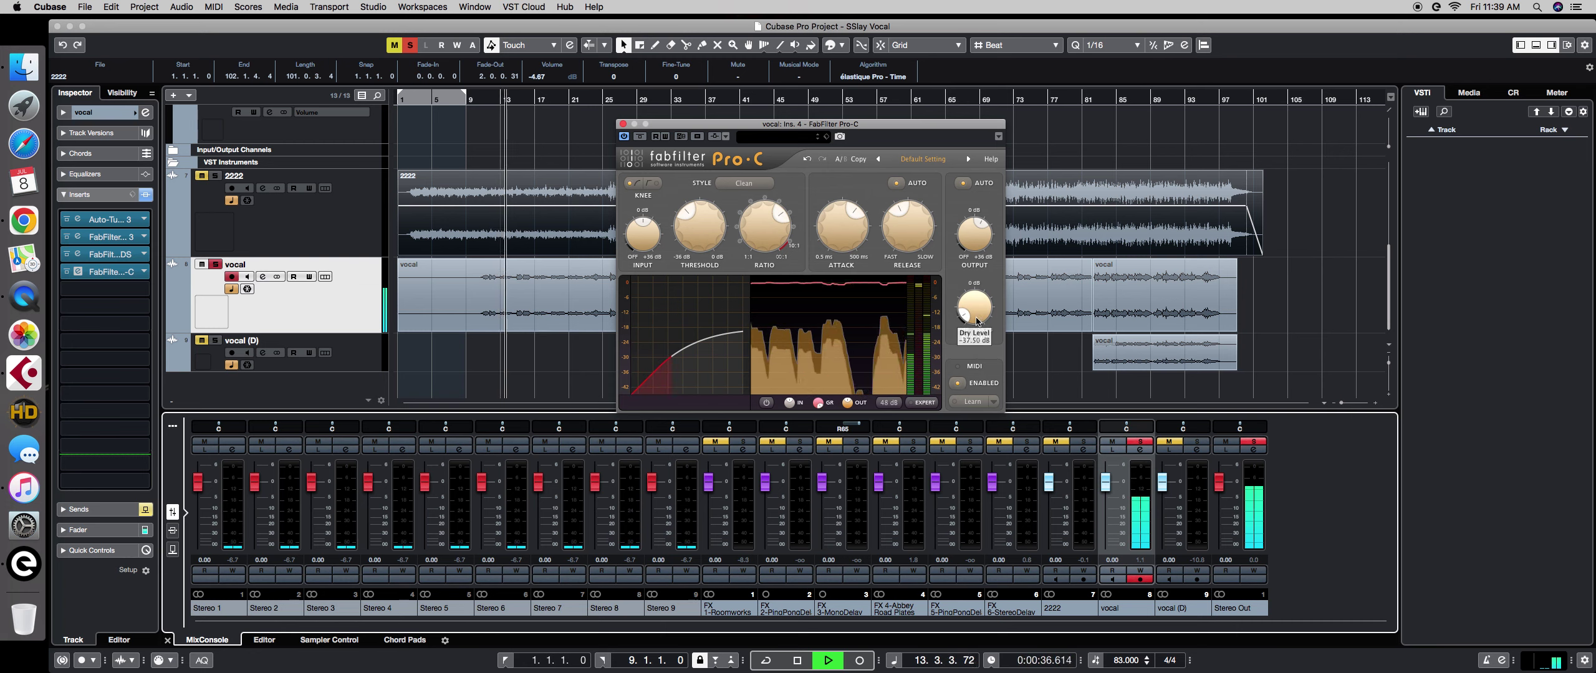
{"action": "key", "text": "space"}
{"action": "left_click_drag", "start_coordinate": [979, 323], "coordinate": [964, 320]}
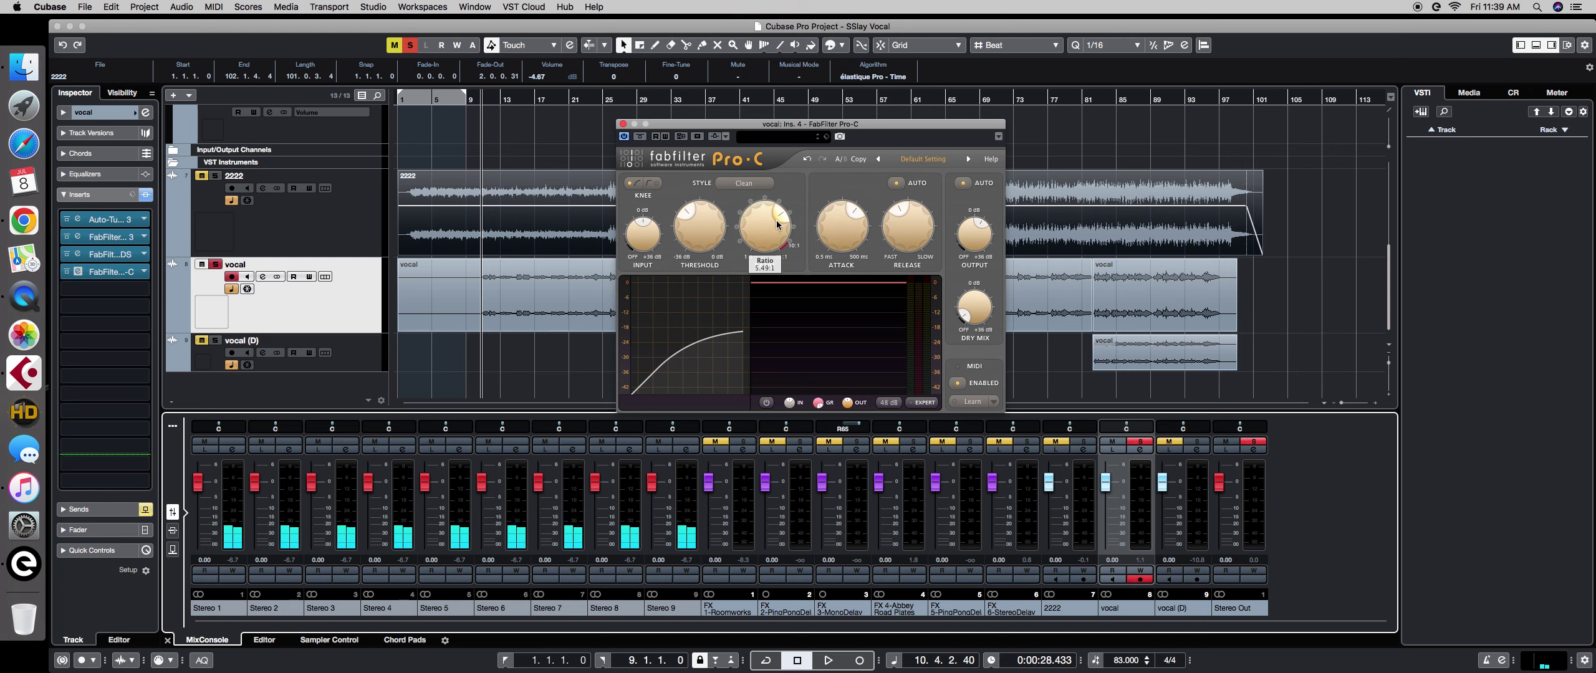
{"action": "mouse_move", "coordinate": [976, 319]}
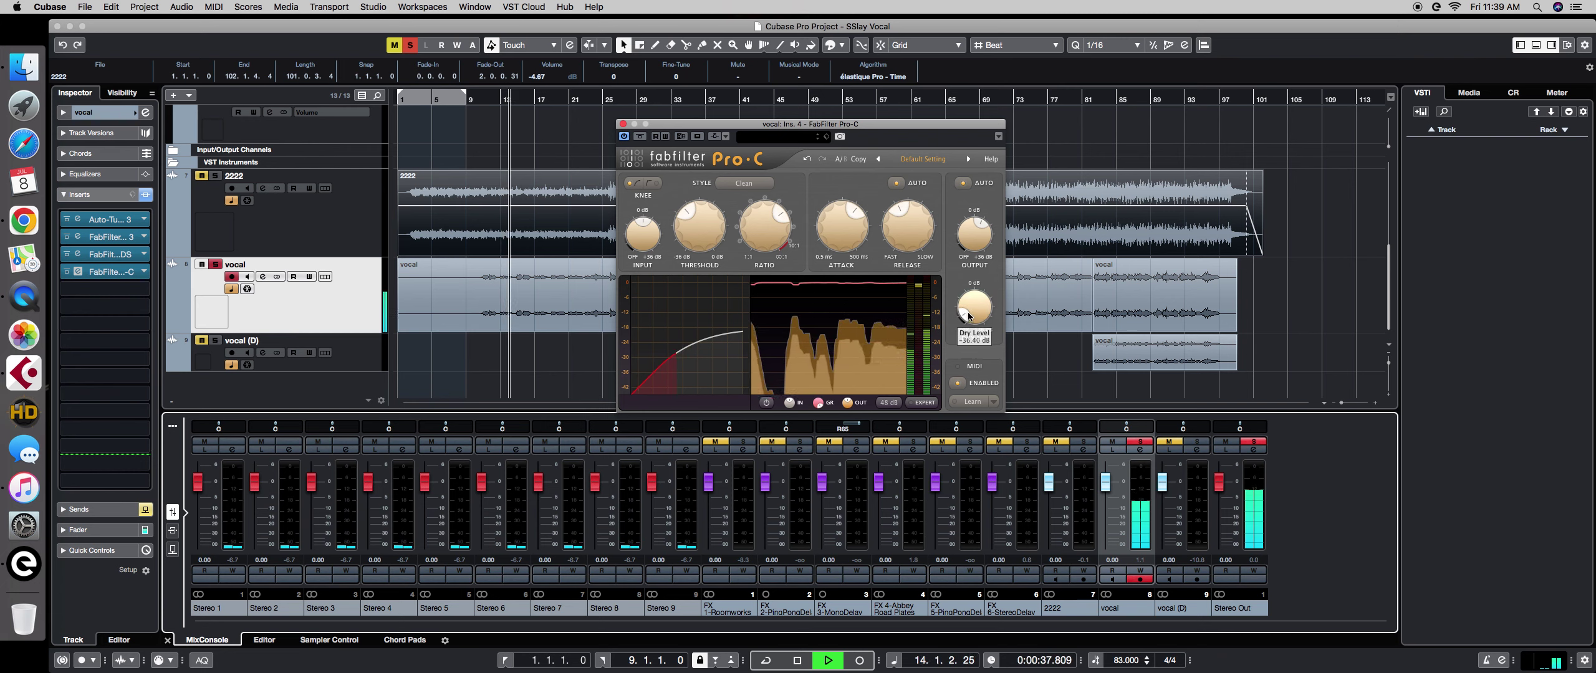
{"action": "key", "text": "space"}
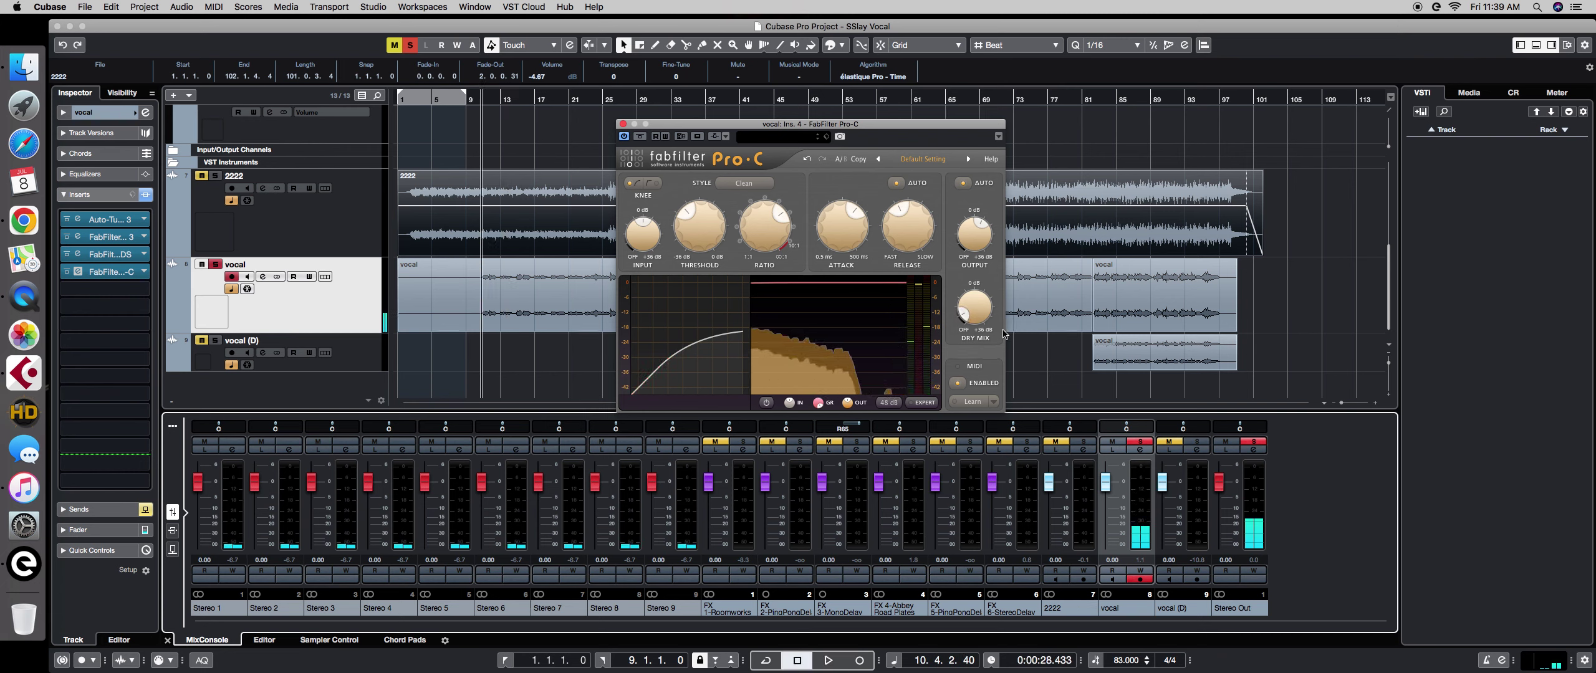
Compare the vocal's playback with Pro-C bypassed and active, and close the Pro-C window.
{"action": "left_click", "coordinate": [641, 137]}
{"action": "key", "text": "space"}
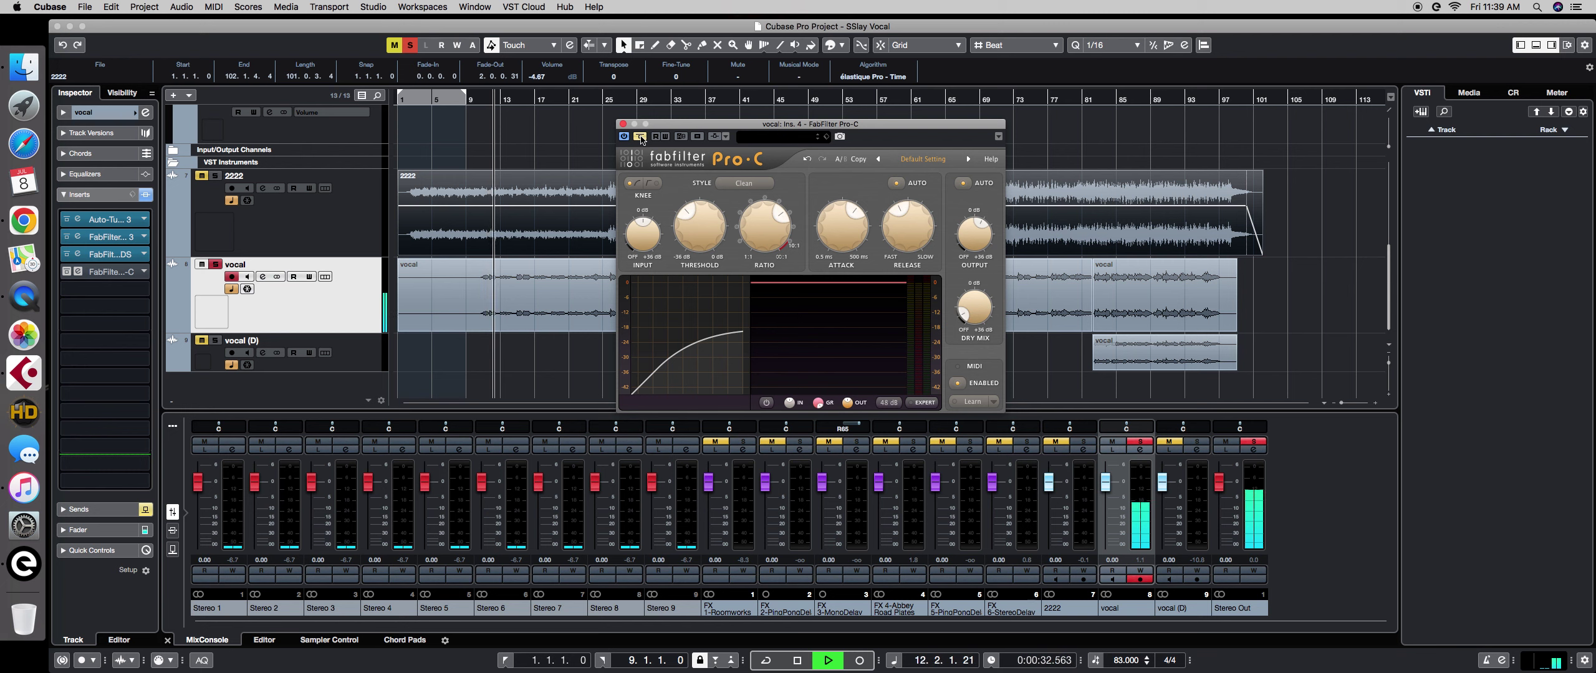
{"action": "left_click", "coordinate": [640, 137]}
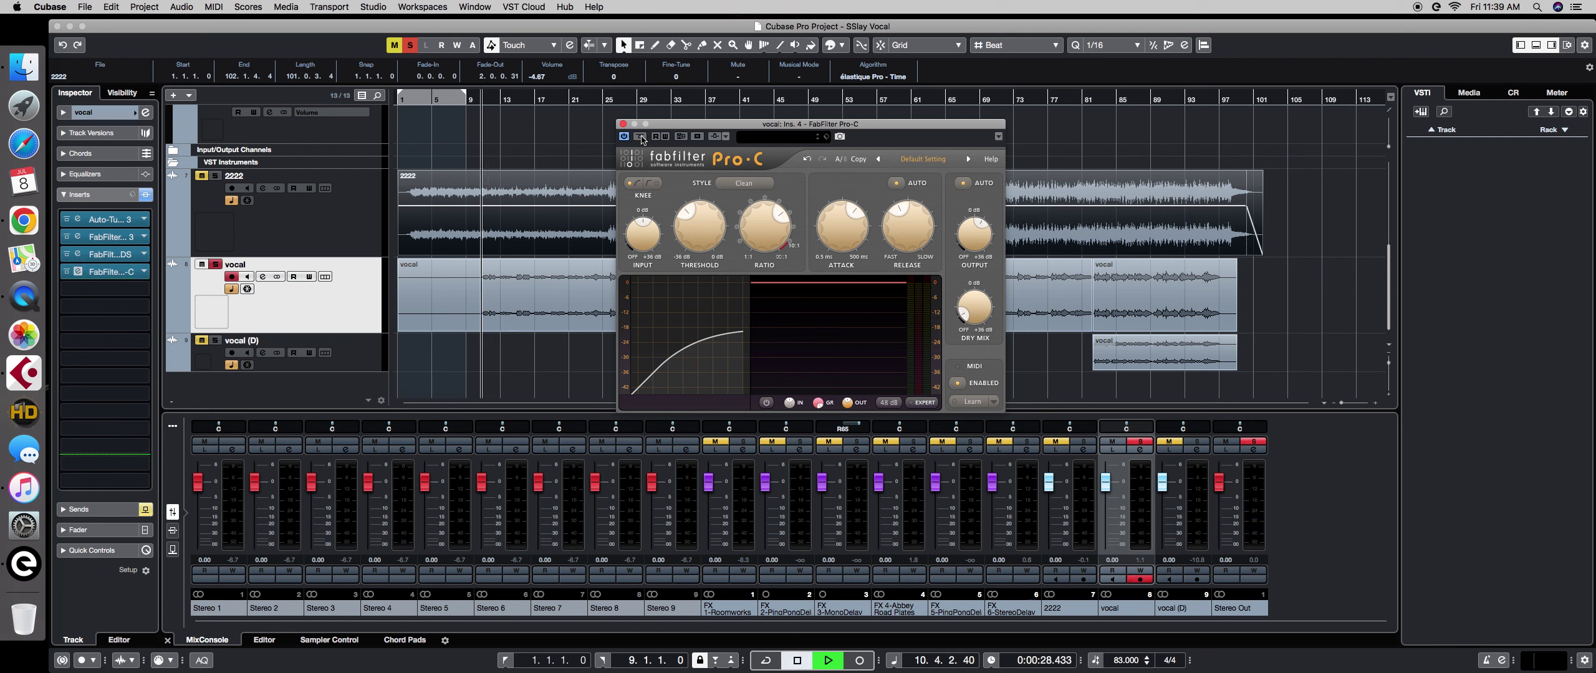
{"action": "key", "text": "space"}
{"action": "key", "text": "space"}
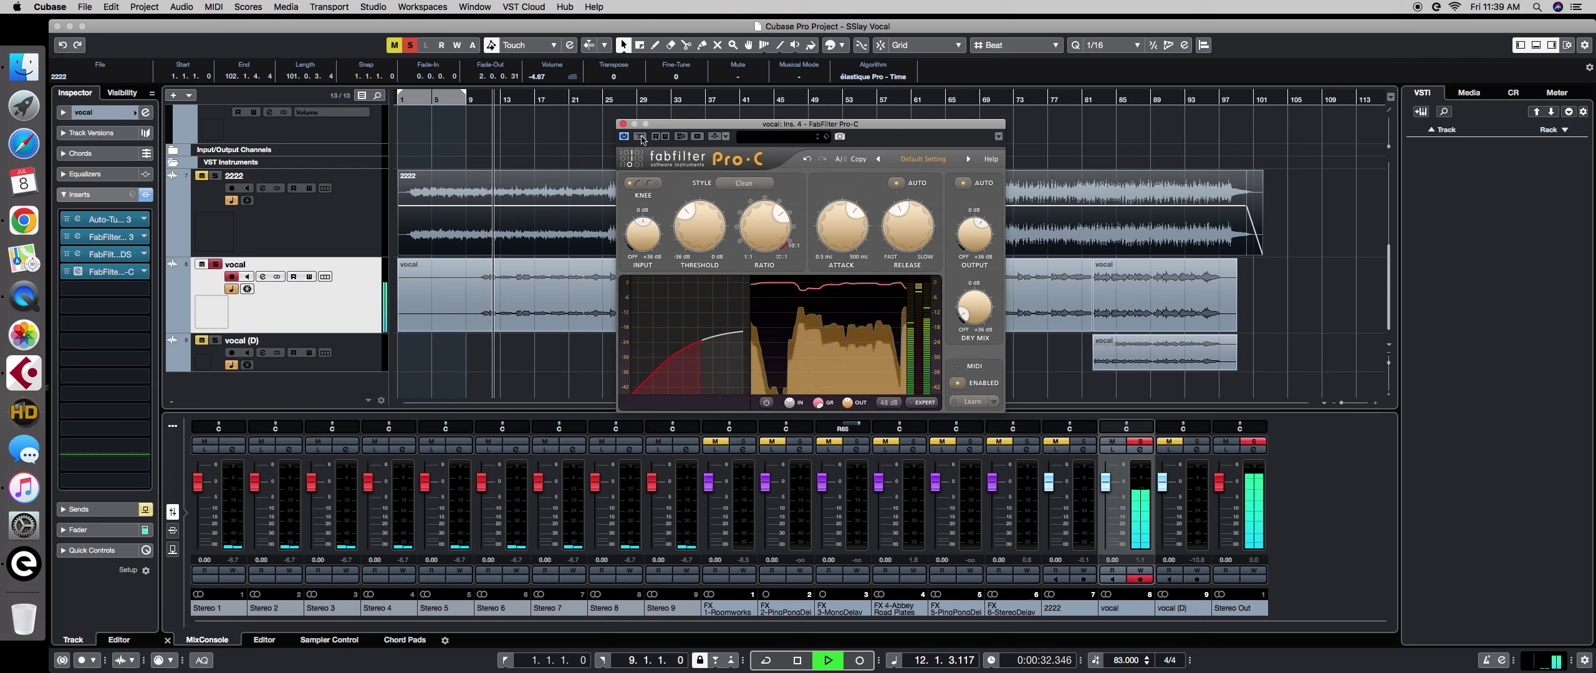
{"action": "key", "text": "space"}
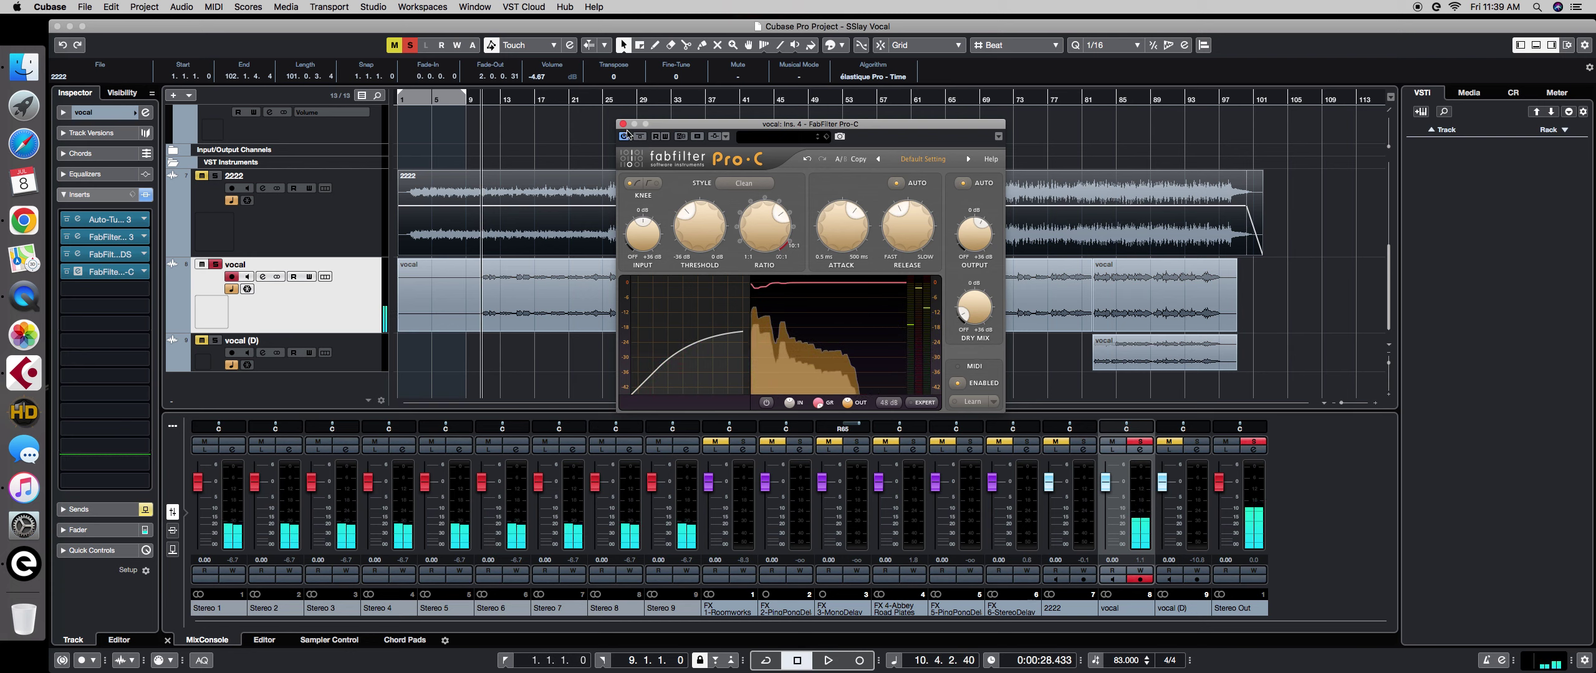
{"action": "left_click", "coordinate": [622, 123]}
{"action": "left_click", "coordinate": [578, 327]}
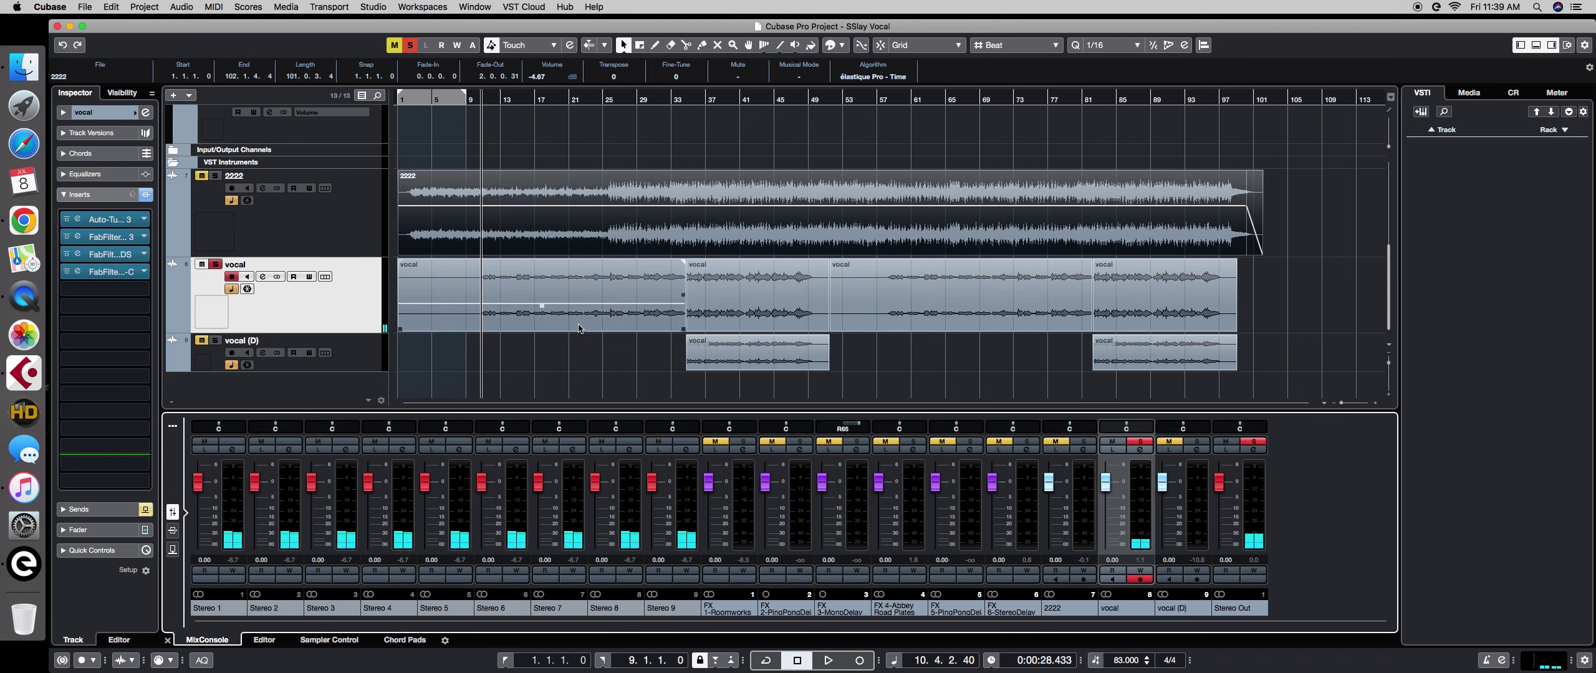
Show the vocal track's sends and take them out of bypass.
{"action": "left_click", "coordinate": [319, 301]}
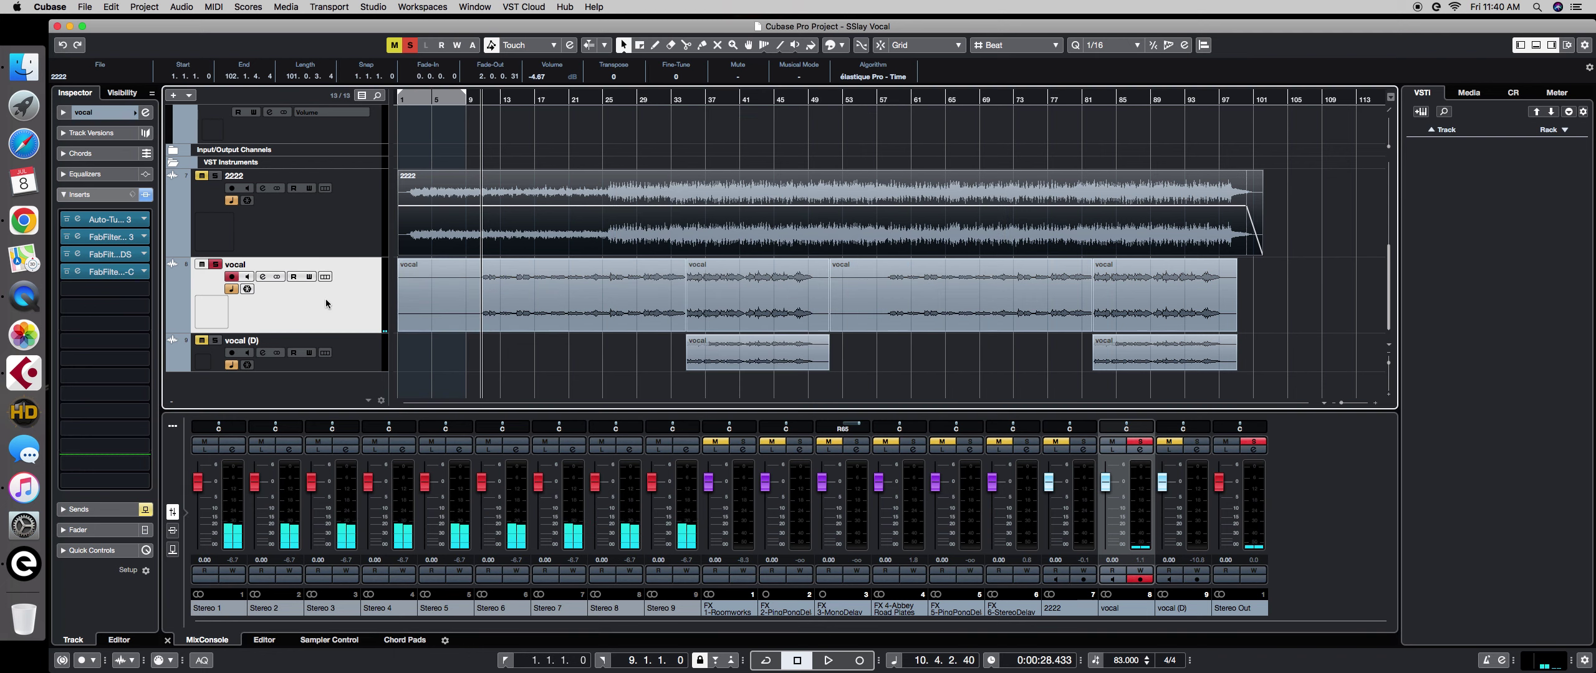
{"action": "left_click", "coordinate": [111, 512]}
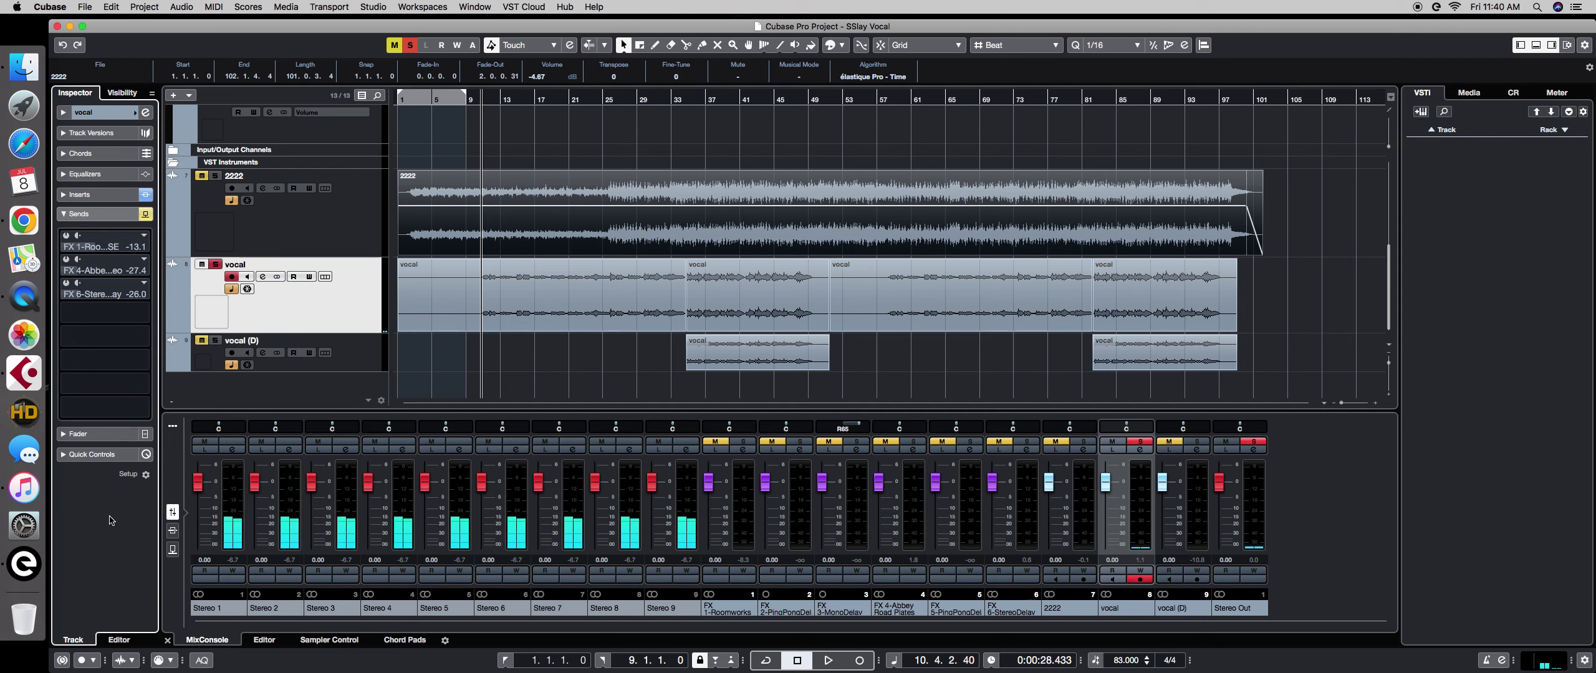
{"action": "left_click", "coordinate": [144, 215]}
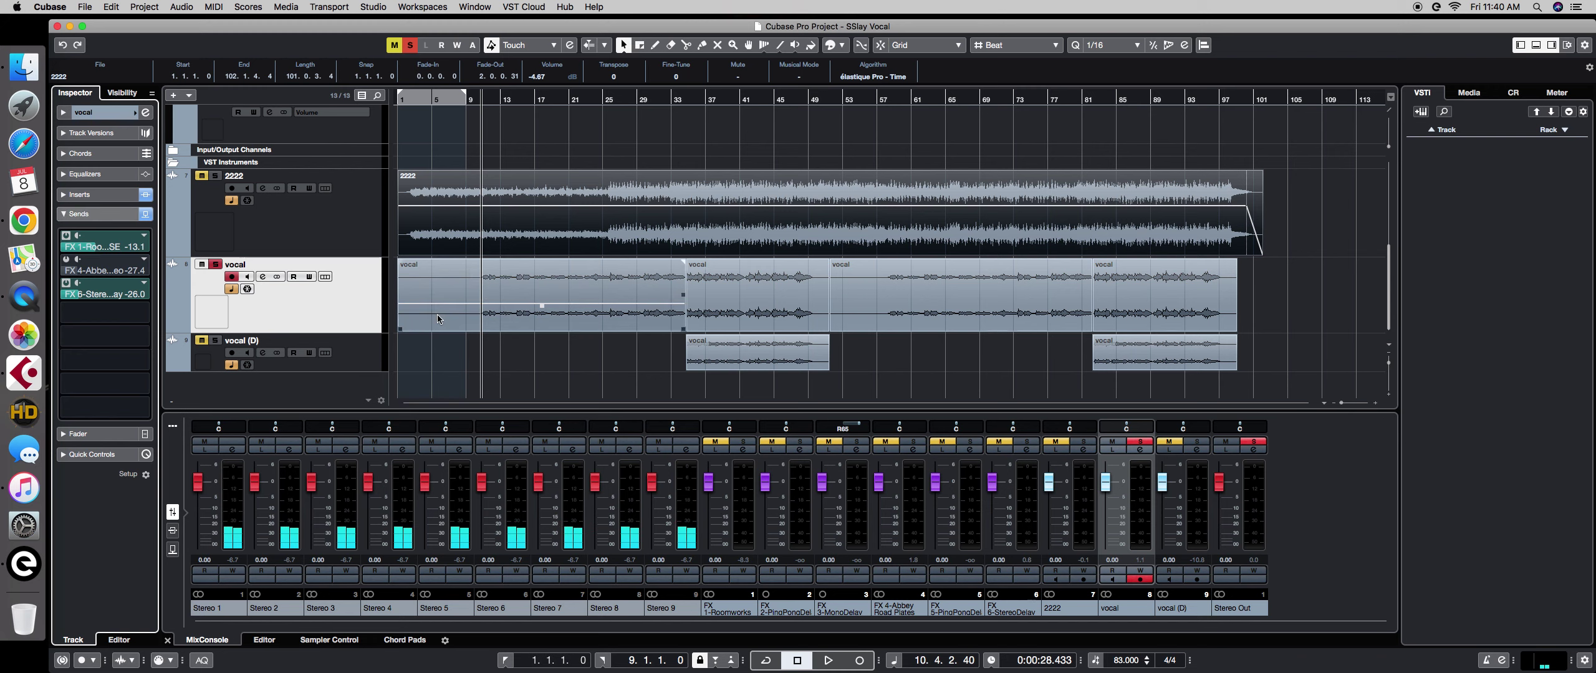
Examine the effect and channel configuration choices for adding an FX channel track, and cancel without adding it.
{"action": "scroll", "coordinate": [437, 314], "scroll_direction": "up", "scroll_amount": 5}
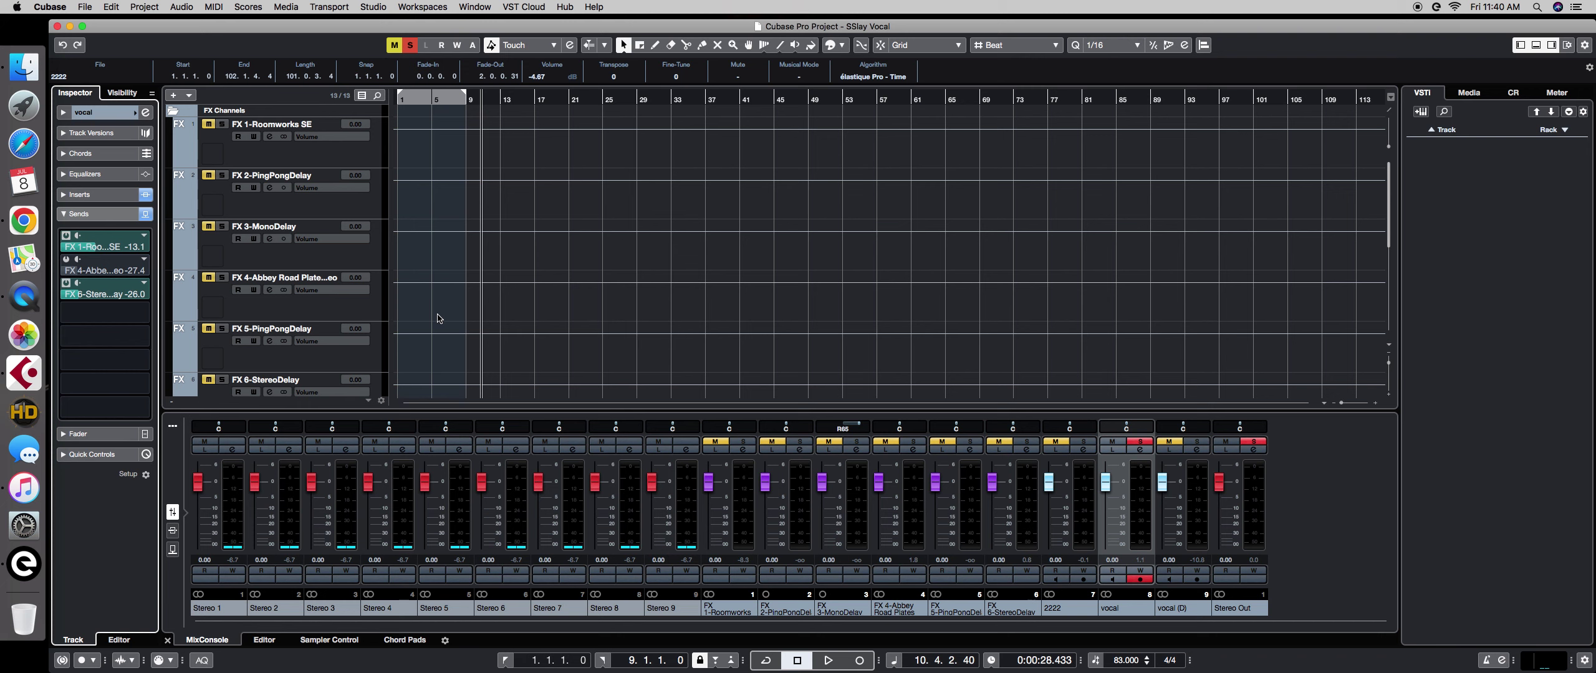
{"action": "scroll", "coordinate": [437, 319], "scroll_direction": "down", "scroll_amount": 3}
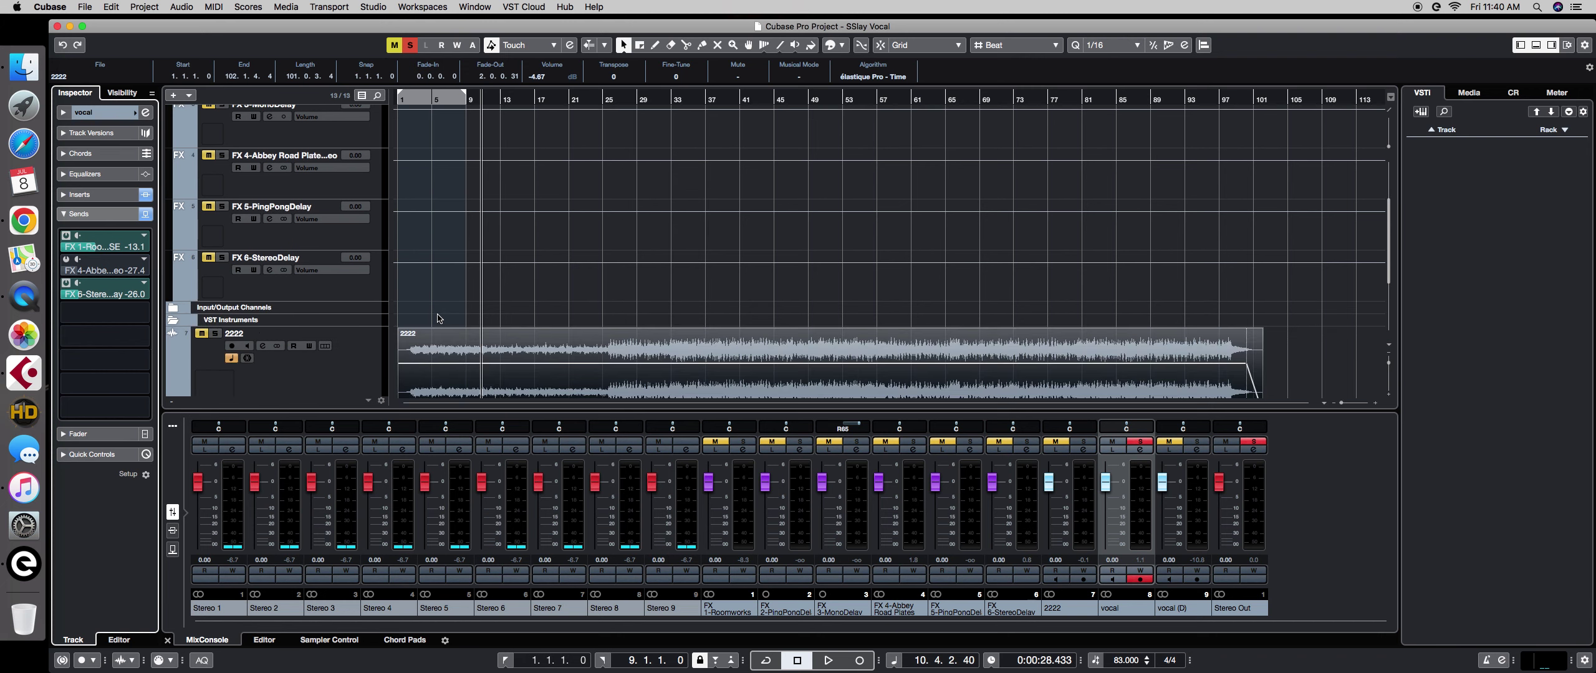
{"action": "scroll", "coordinate": [437, 319], "scroll_direction": "up", "scroll_amount": 2}
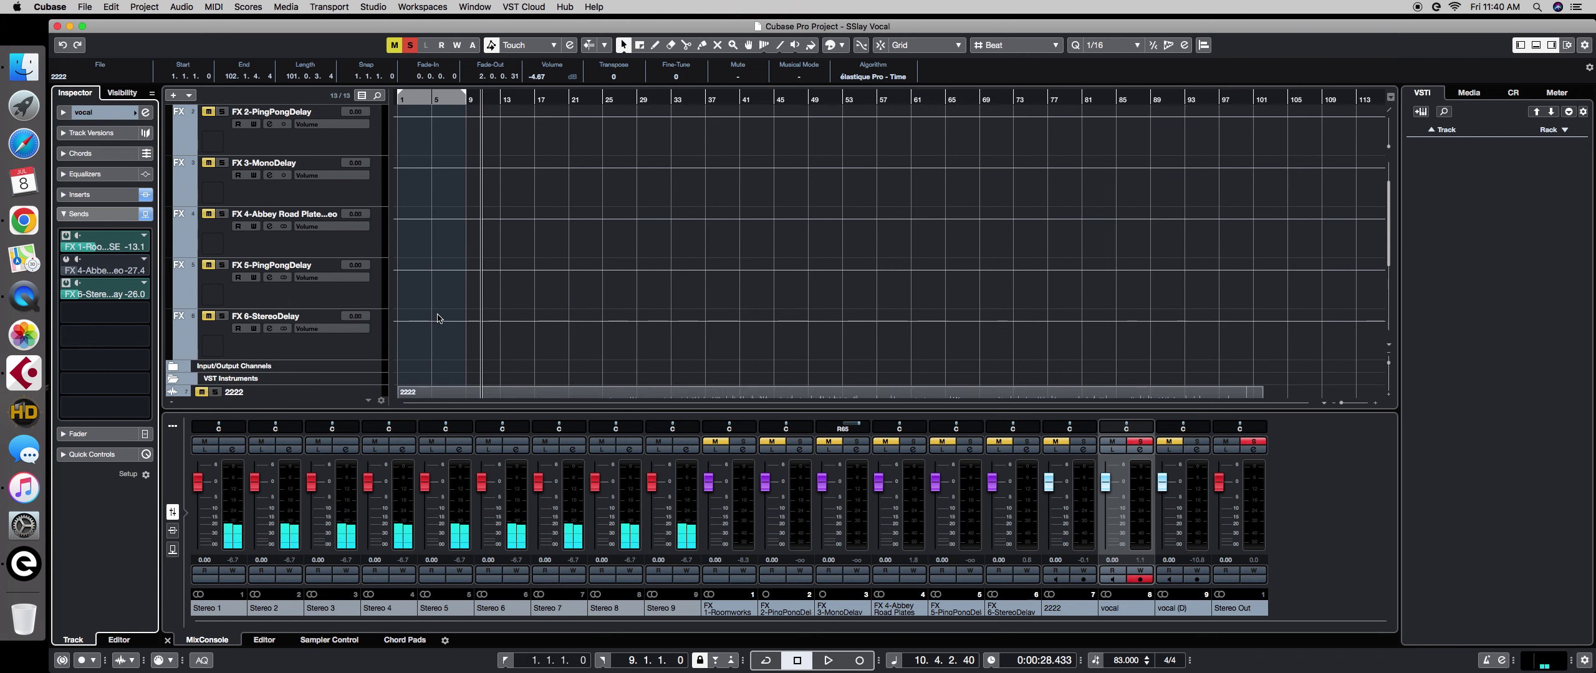
{"action": "right_click", "coordinate": [352, 298]}
{"action": "mouse_move", "coordinate": [536, 300]}
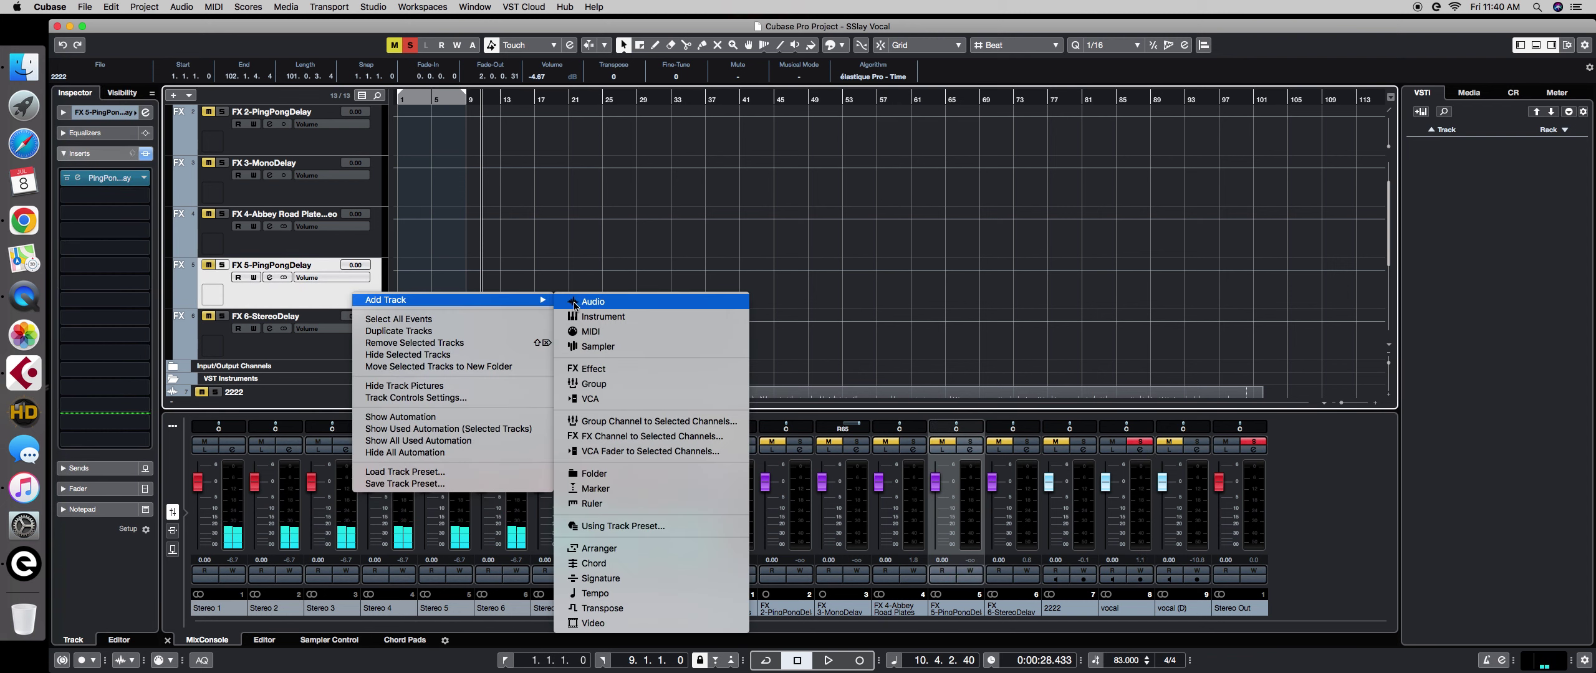
{"action": "left_click", "coordinate": [614, 371]}
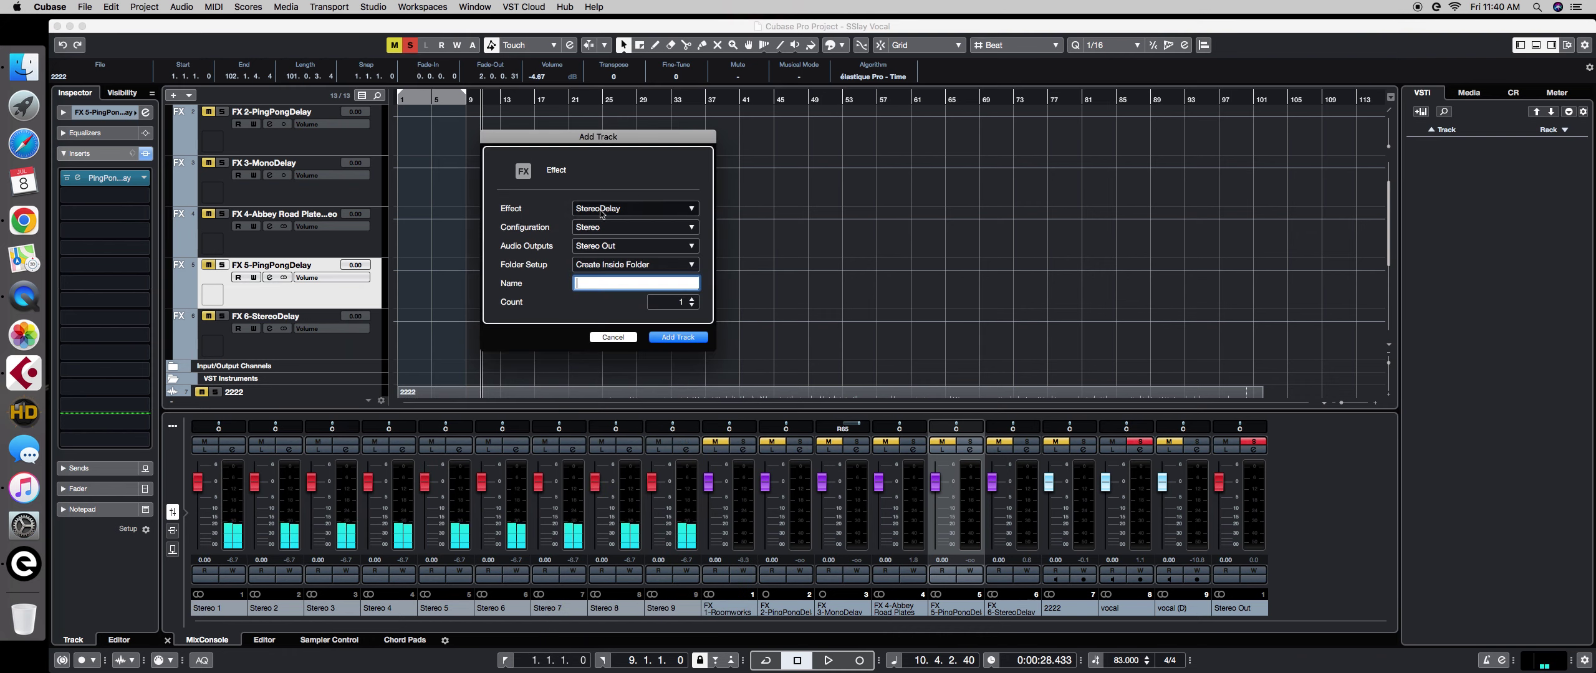
{"action": "left_click", "coordinate": [692, 210]}
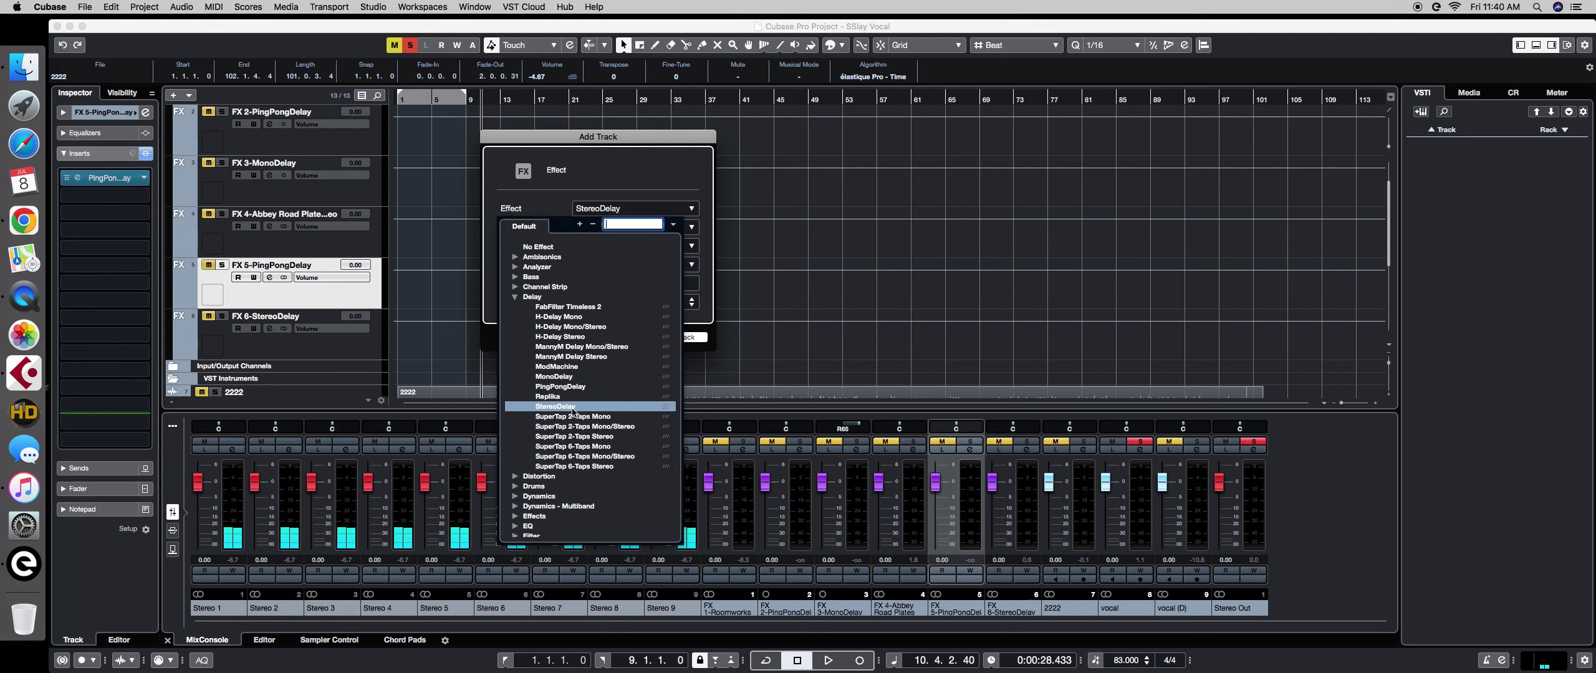
{"action": "left_click", "coordinate": [676, 188]}
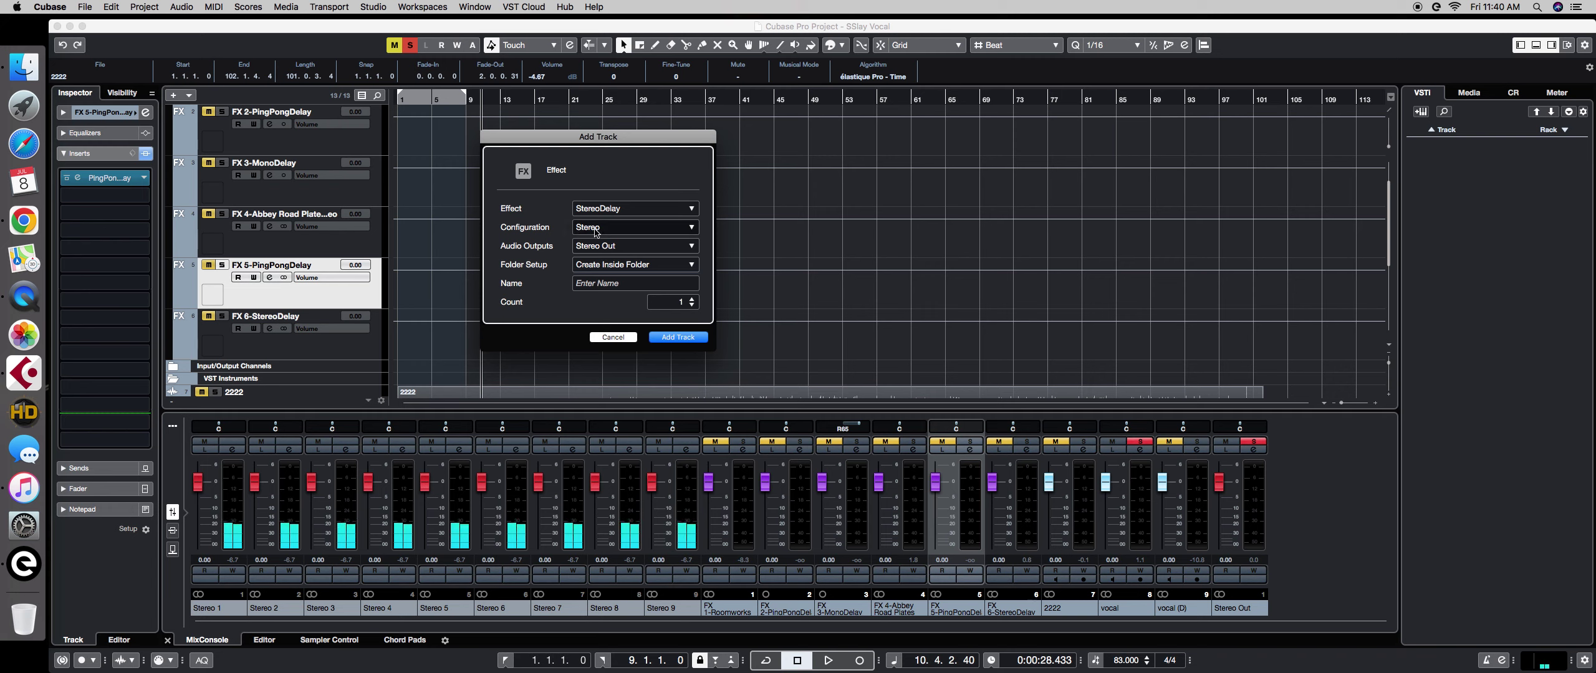
{"action": "left_click", "coordinate": [598, 230]}
{"action": "left_click", "coordinate": [605, 228]}
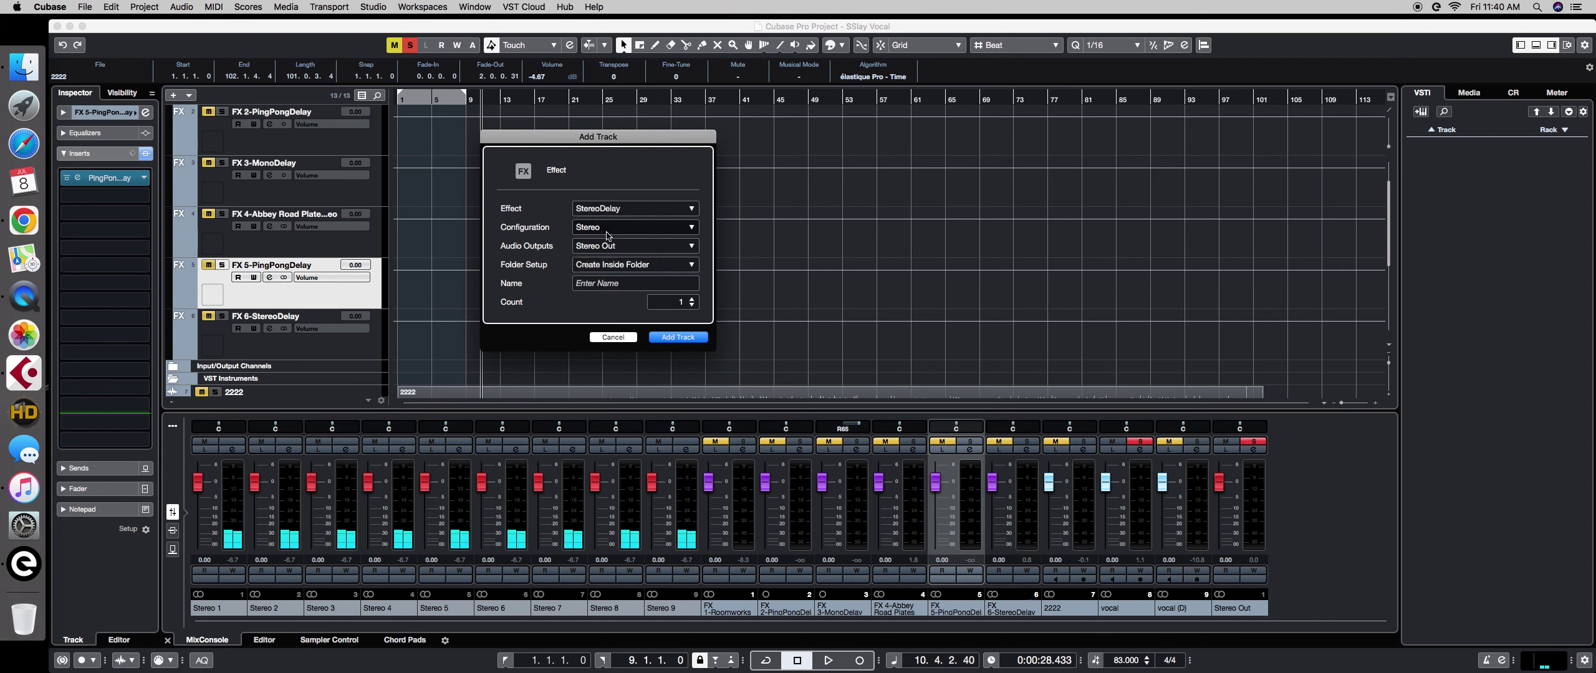
{"action": "left_click", "coordinate": [608, 232]}
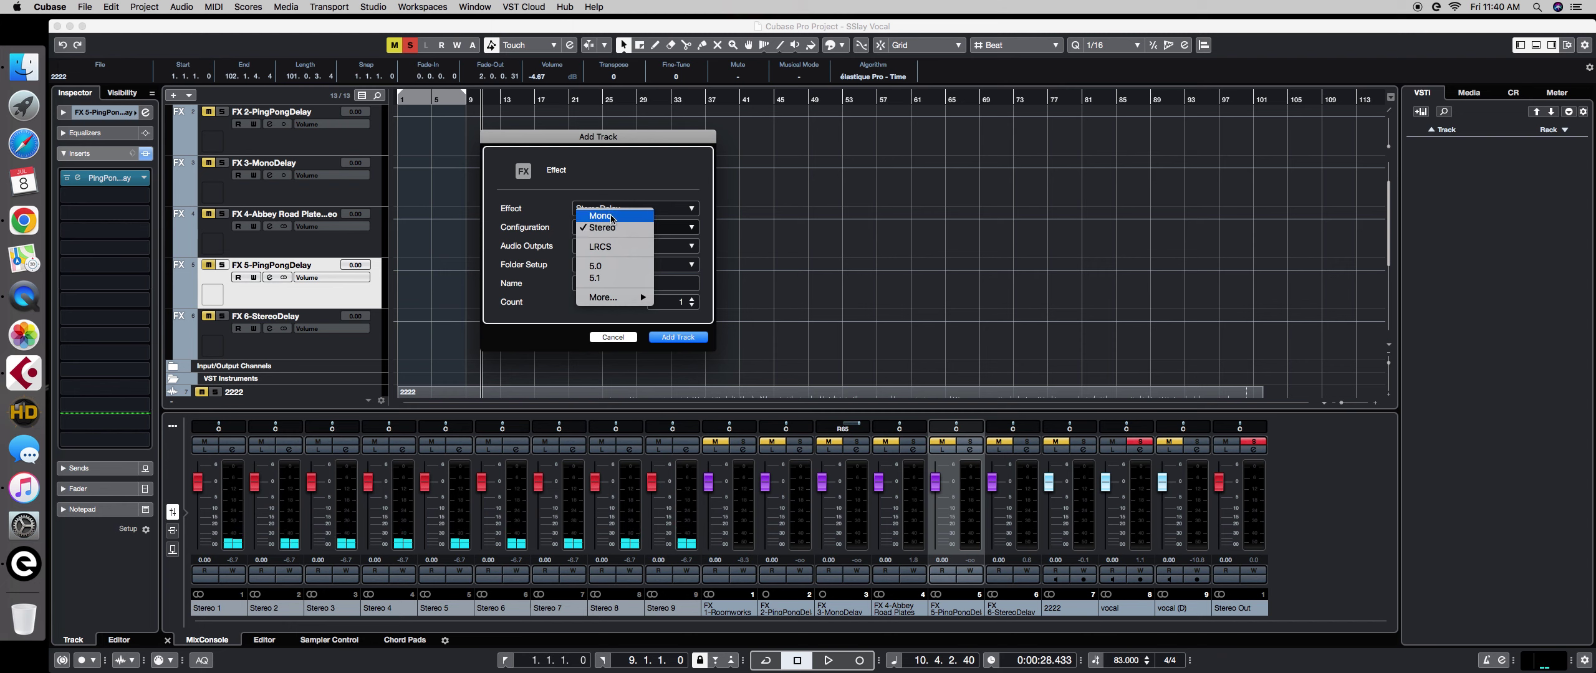
{"action": "left_click", "coordinate": [611, 228]}
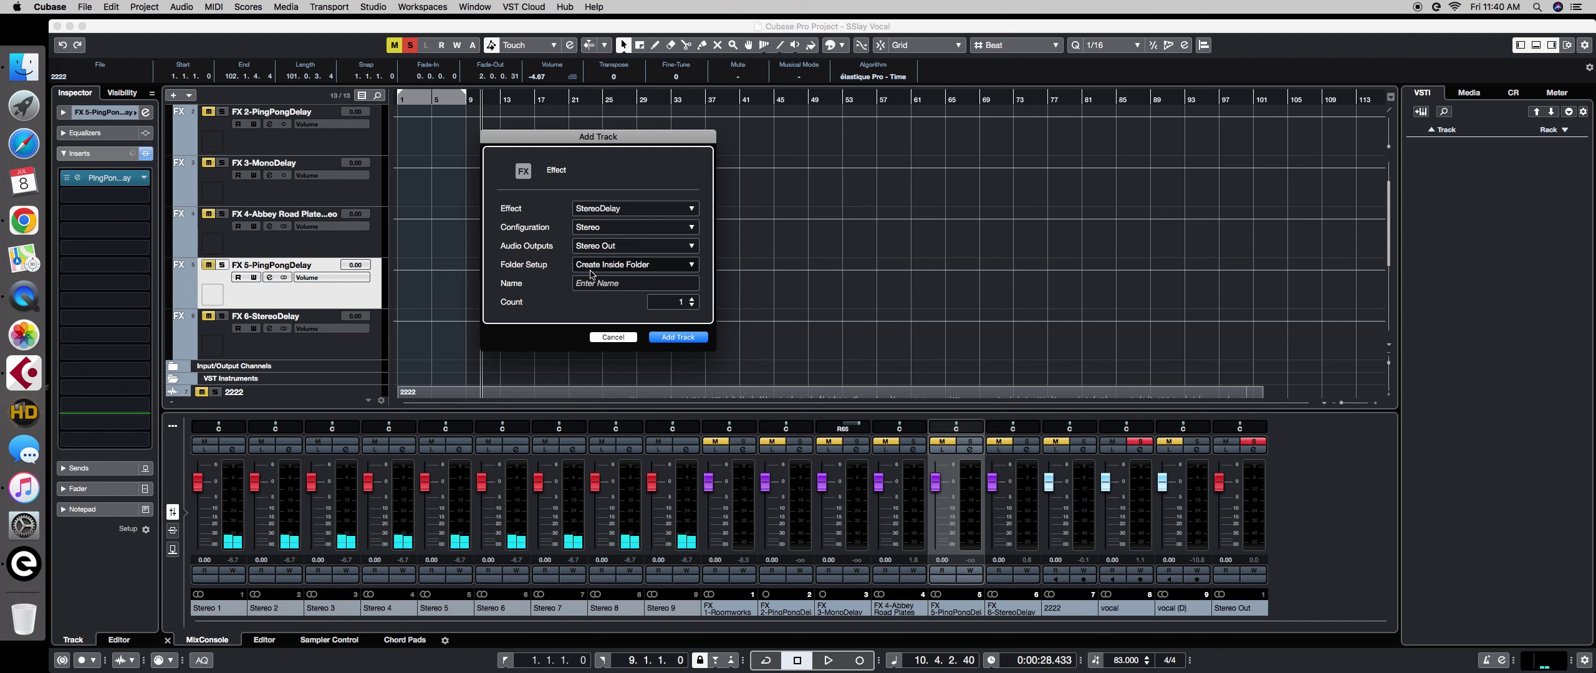
{"action": "left_click", "coordinate": [624, 342]}
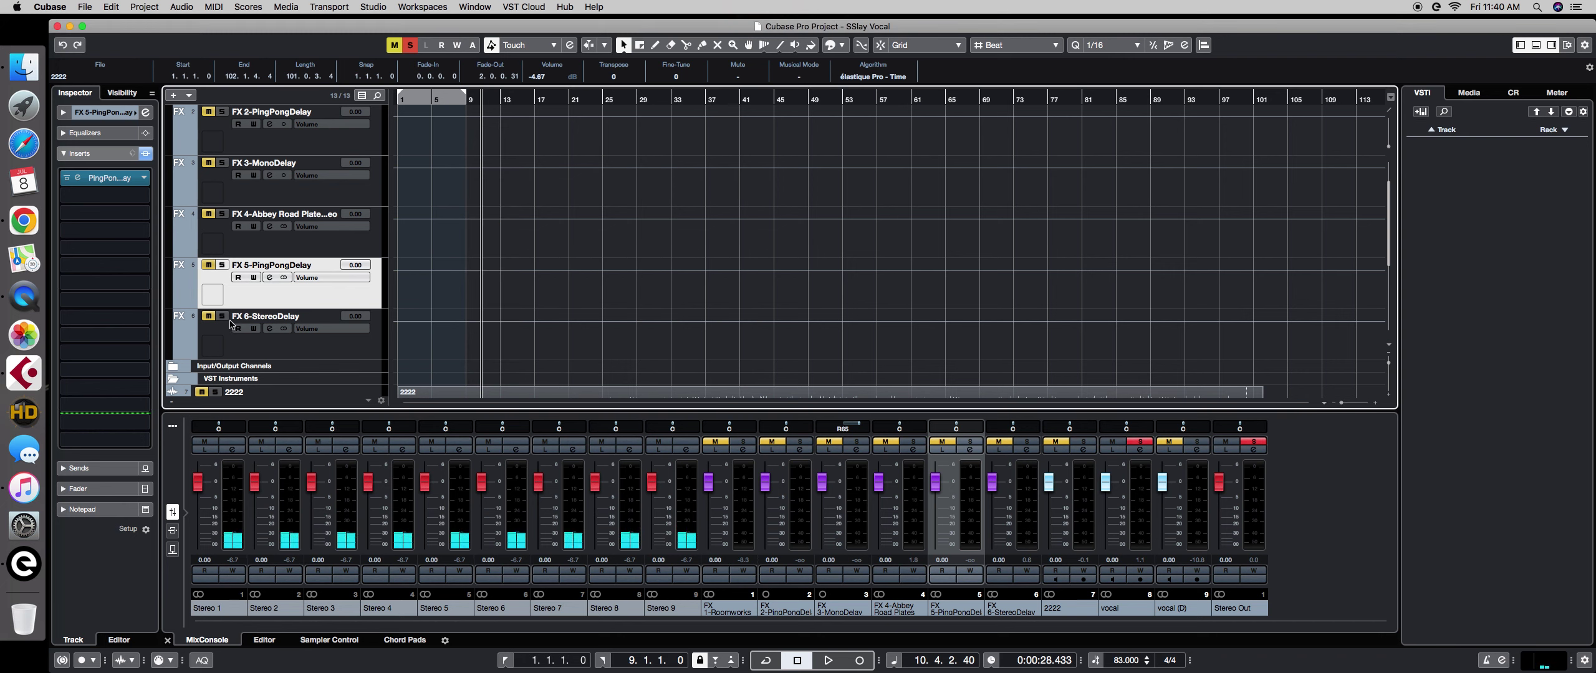
Solo the FX 6-StereoDelay channel and move it directly below FX 1-Roomworks SE in the track list.
{"action": "left_click", "coordinate": [267, 339]}
{"action": "left_click", "coordinate": [222, 316]}
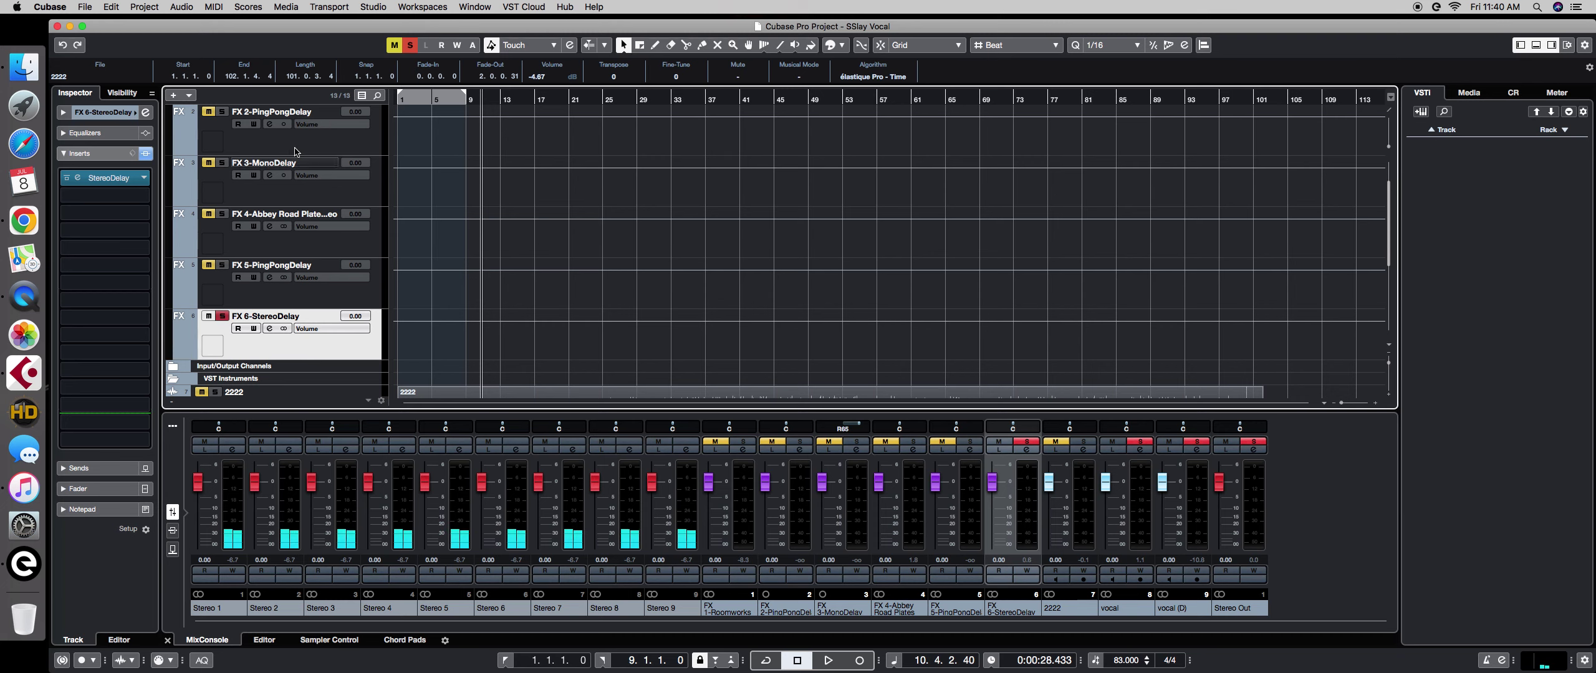
{"action": "scroll", "coordinate": [329, 217], "scroll_direction": "up", "scroll_amount": 2}
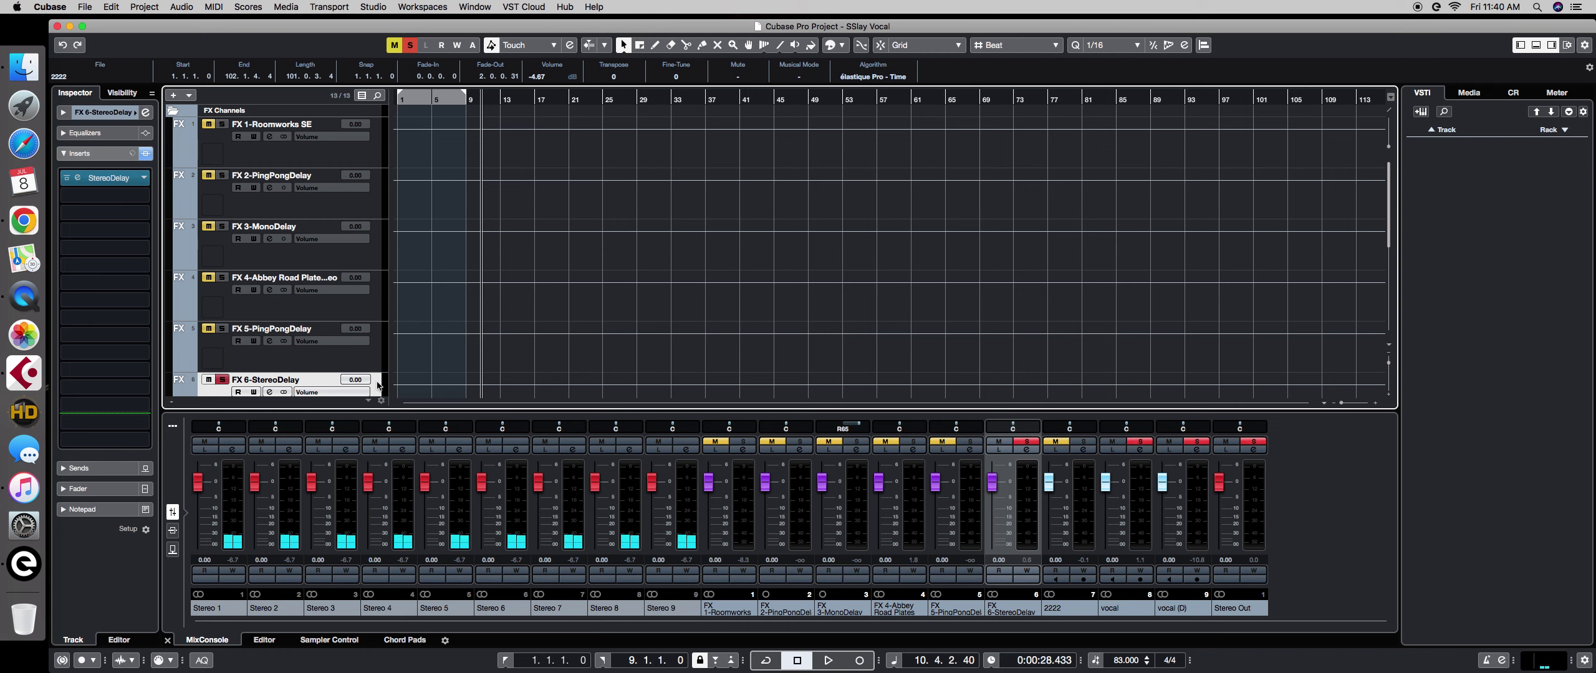
{"action": "left_click_drag", "start_coordinate": [377, 385], "coordinate": [356, 187]}
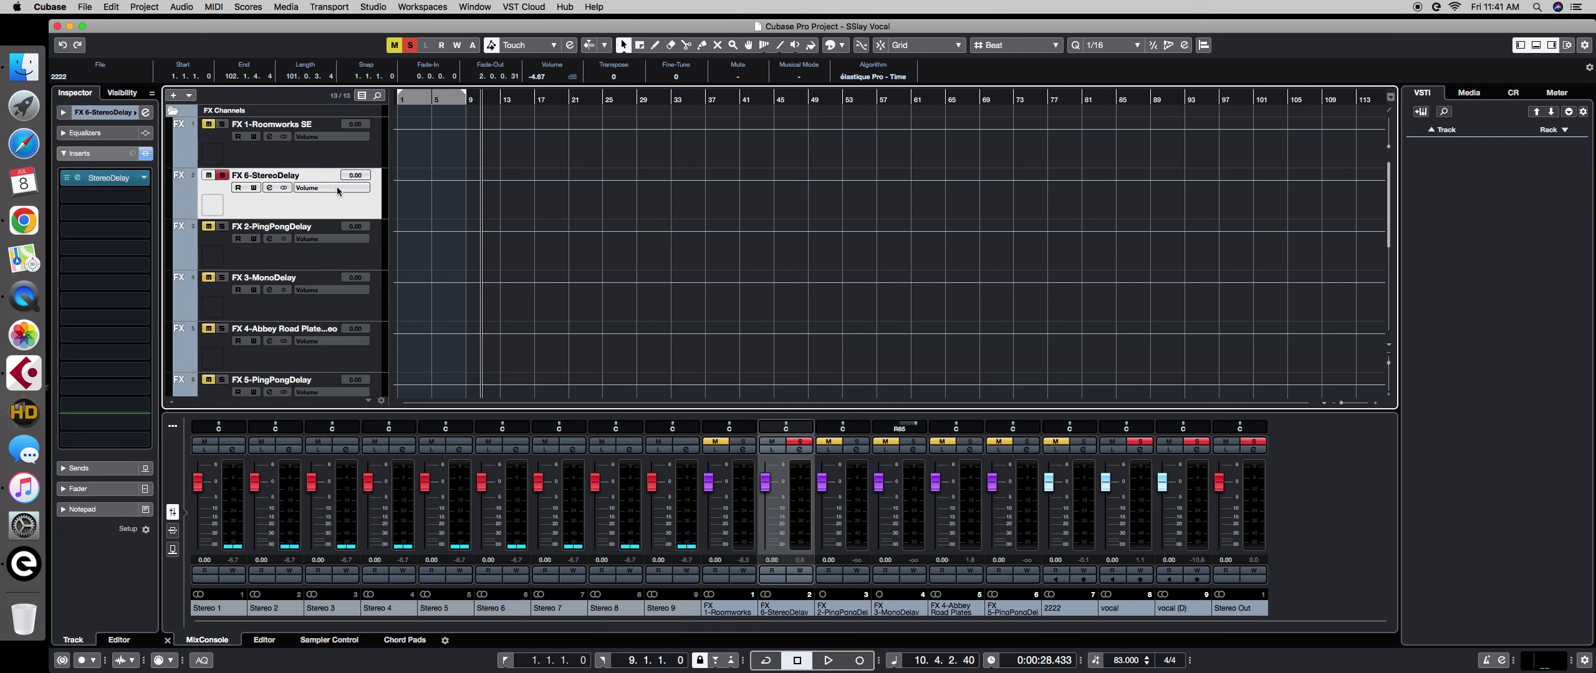
Solo the FX 1-Roomworks SE channel and open its RoomWorks SE reverb over the arrangement.
{"action": "left_click", "coordinate": [273, 149]}
{"action": "left_click", "coordinate": [222, 124]}
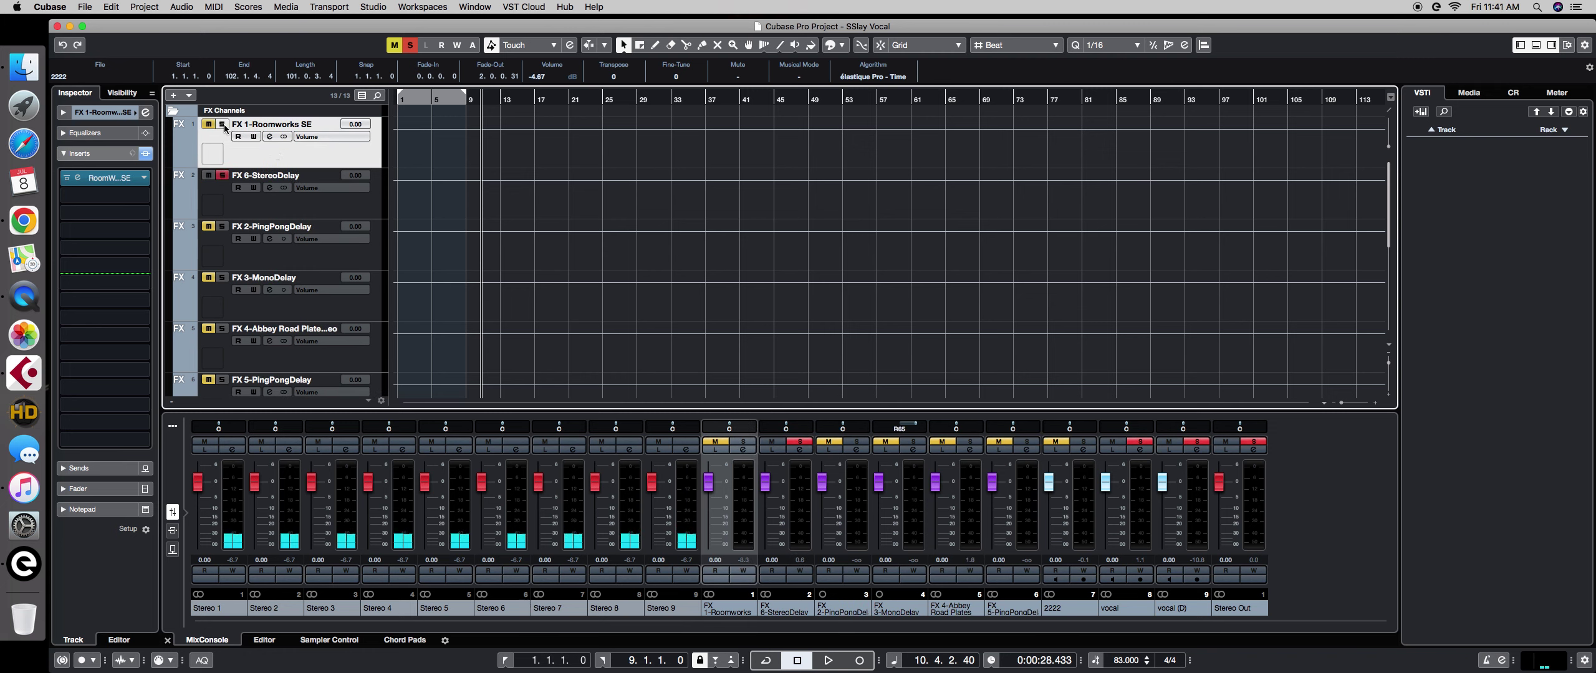
{"action": "left_click", "coordinate": [106, 178]}
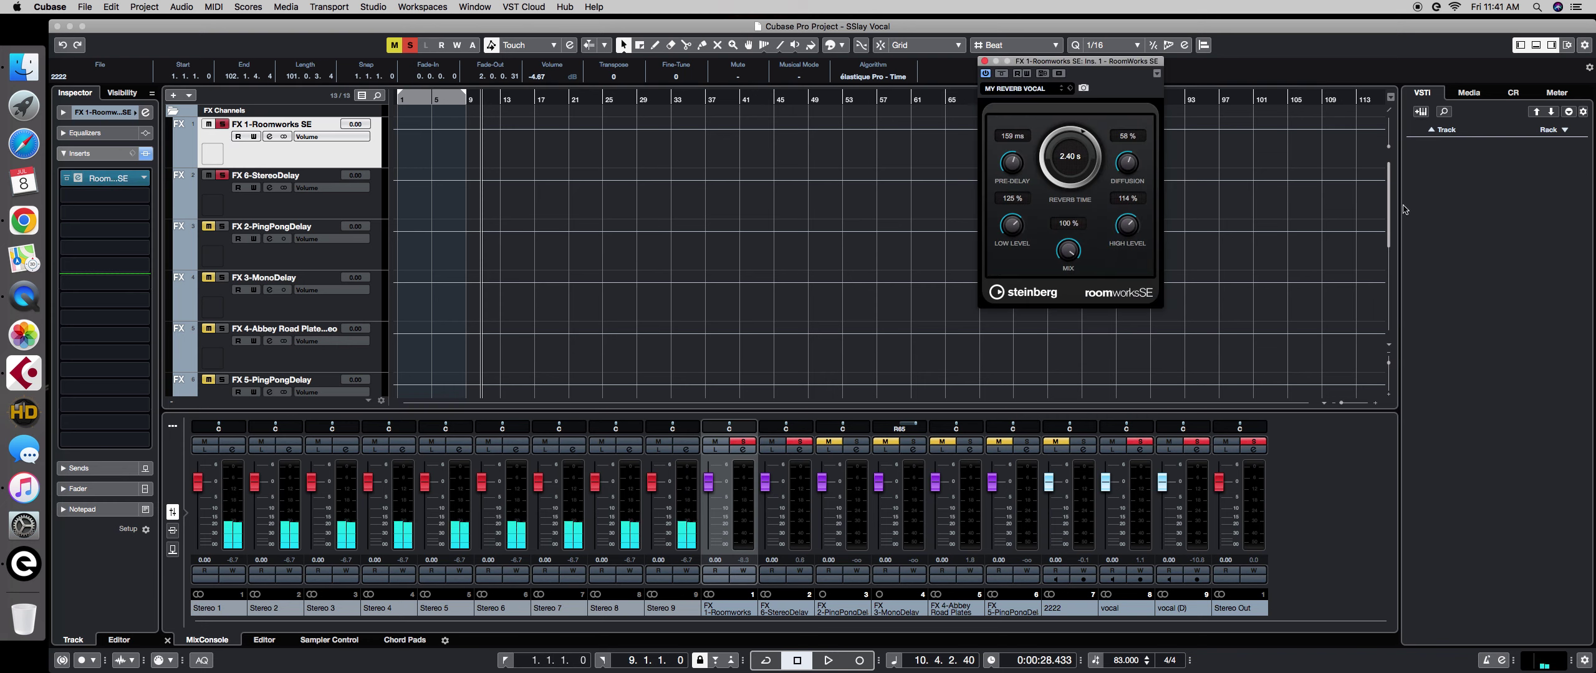
{"action": "left_click_drag", "start_coordinate": [1106, 64], "coordinate": [788, 131]}
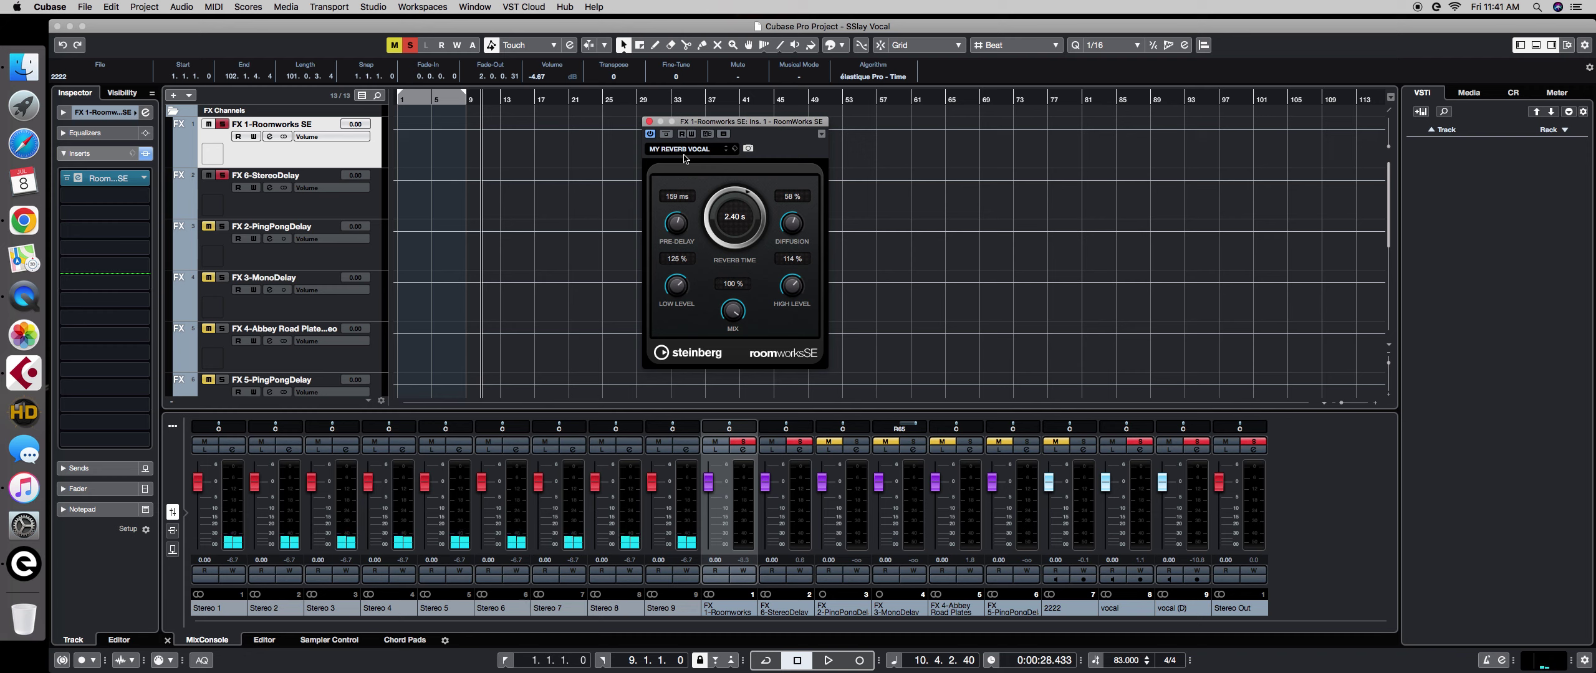
Review the preset loading and saving options of the RoomWorks SE reverb.
{"action": "left_click", "coordinate": [734, 149]}
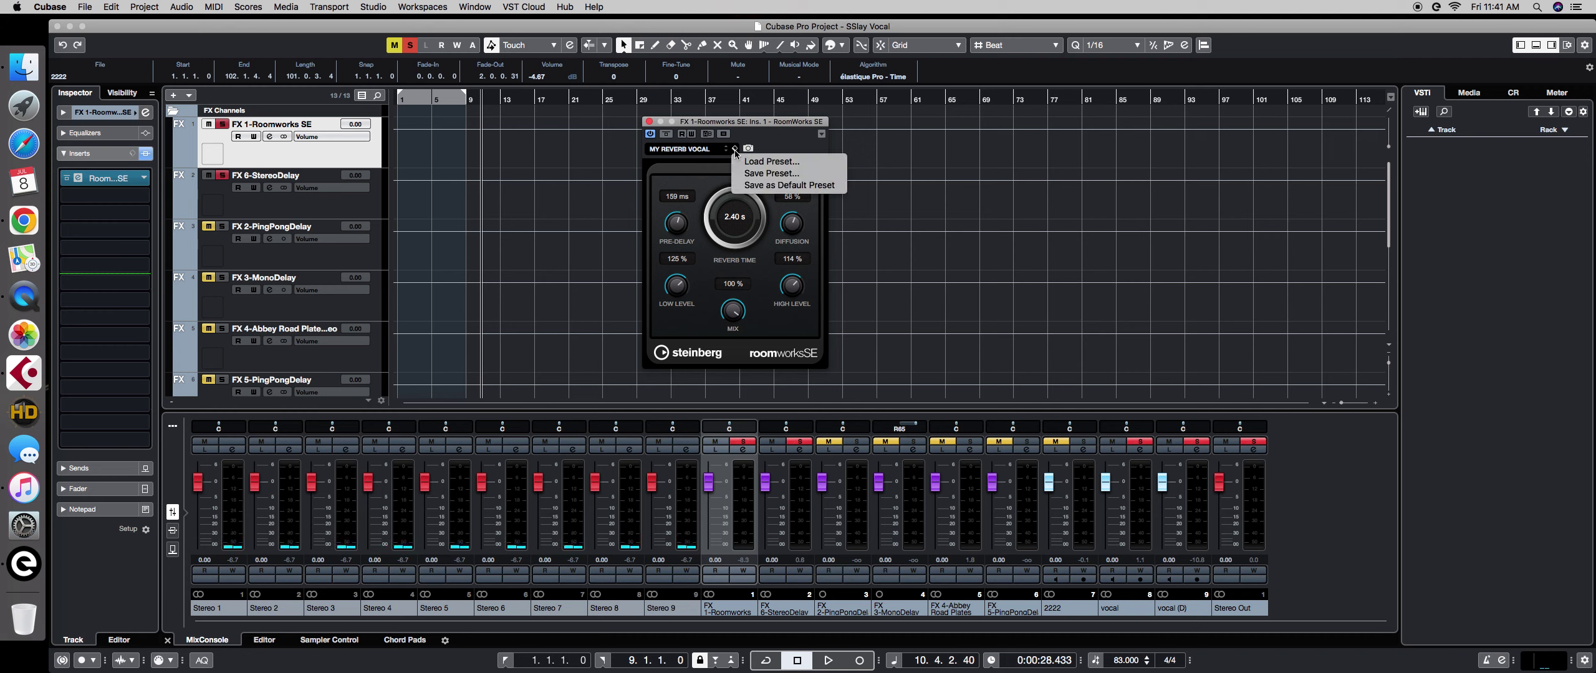
{"action": "left_click", "coordinate": [769, 174]}
{"action": "left_click", "coordinate": [752, 187]}
{"action": "left_click", "coordinate": [916, 364]}
{"action": "left_click", "coordinate": [921, 236]}
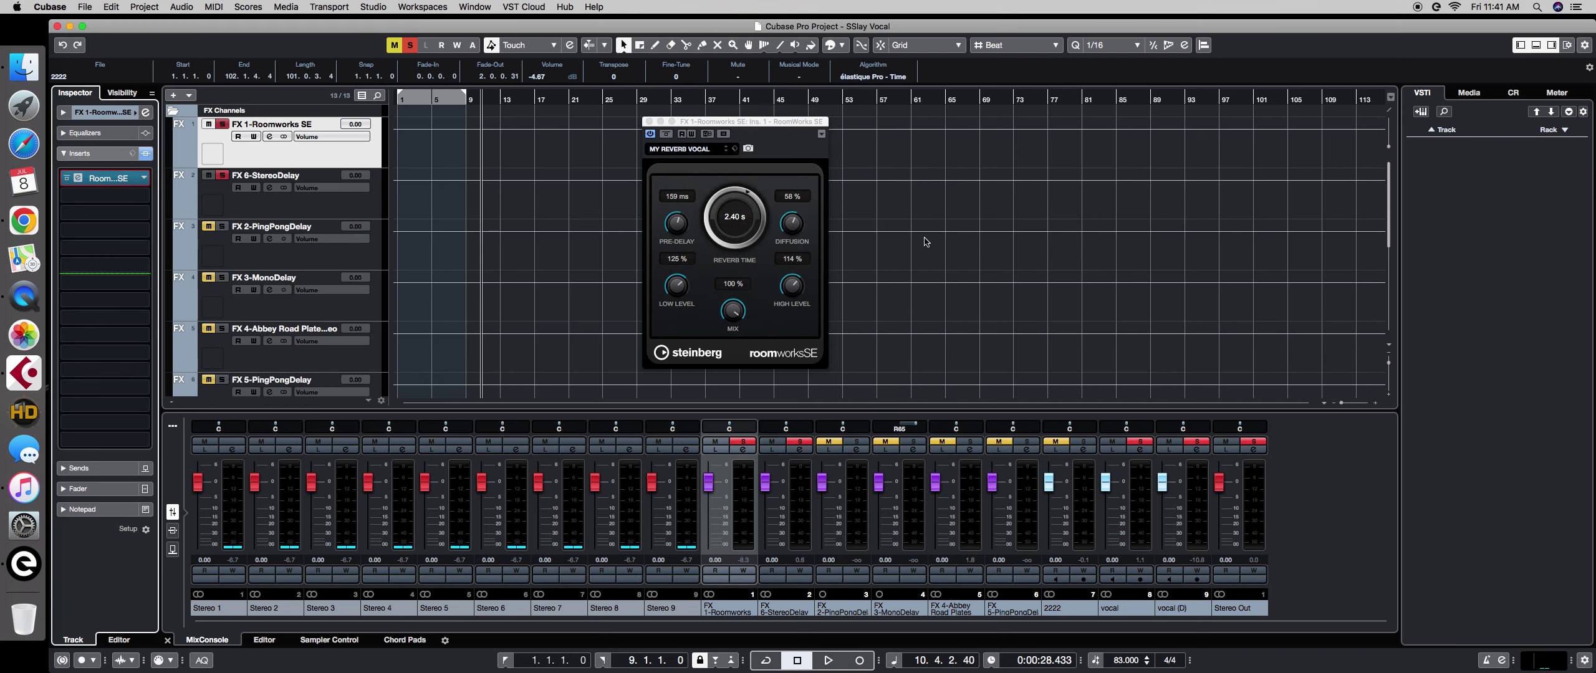
{"action": "left_click", "coordinate": [759, 273]}
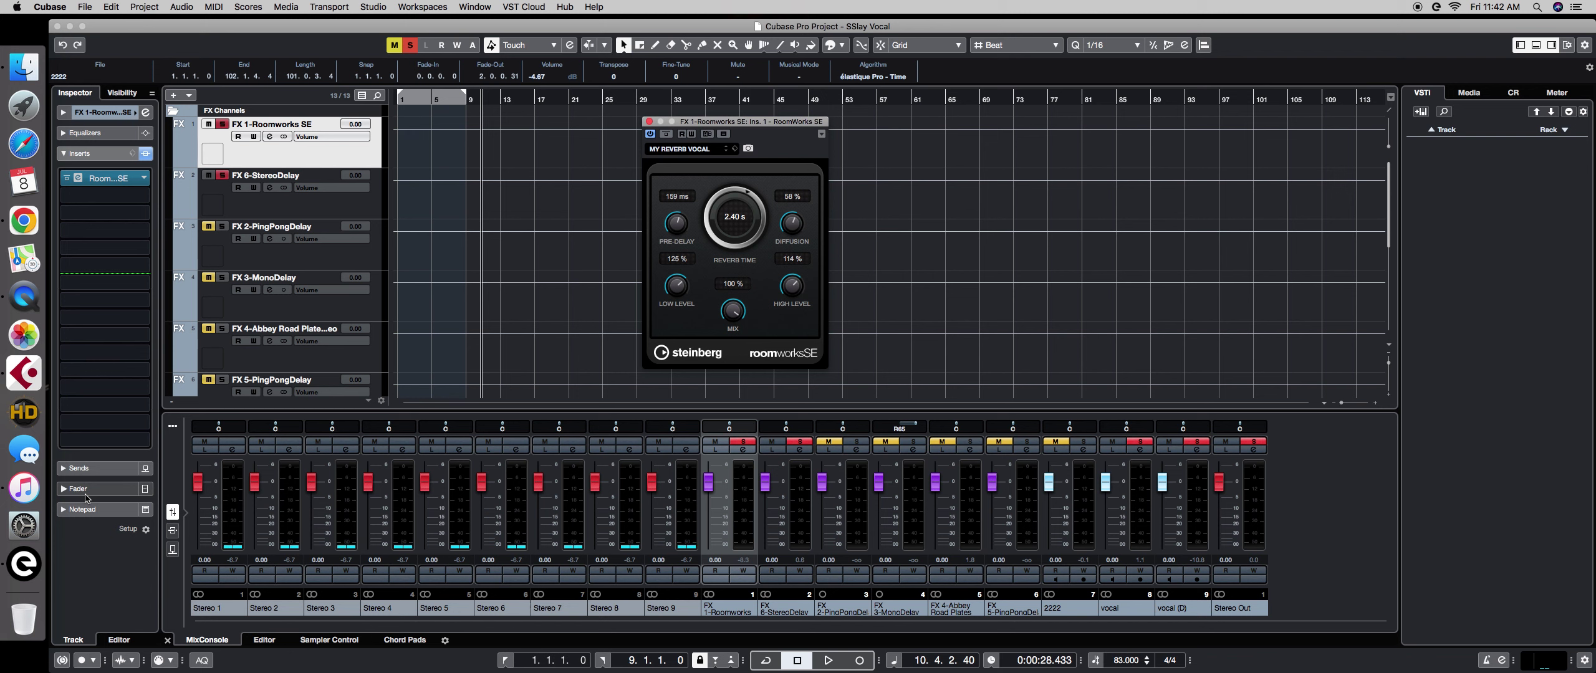
Remove the FX 4-Abbey Road Plates send from the vocal track and switch off its FX 6-StereoDelay send.
{"action": "scroll", "coordinate": [492, 364], "scroll_direction": "down", "scroll_amount": 5}
{"action": "left_click", "coordinate": [356, 323]}
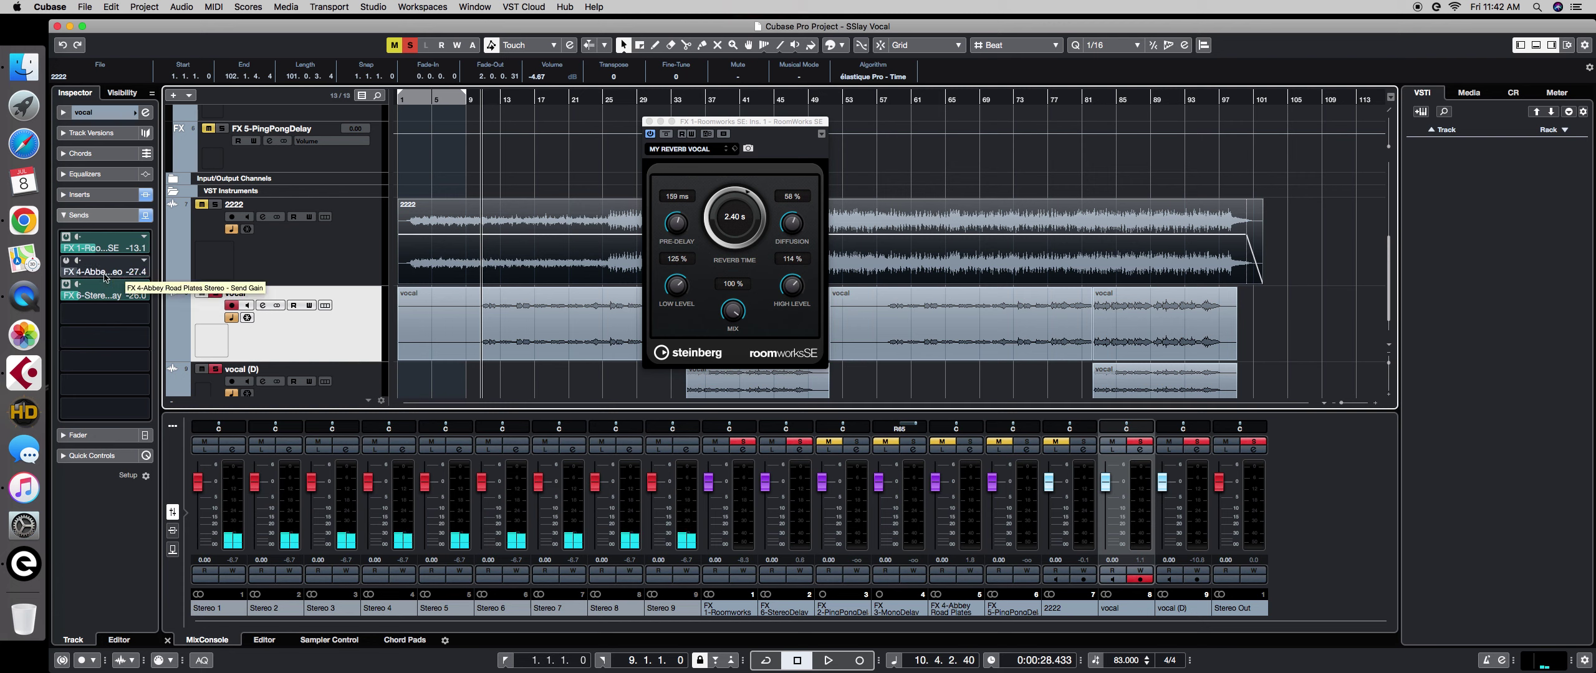
{"action": "right_click", "coordinate": [135, 269]}
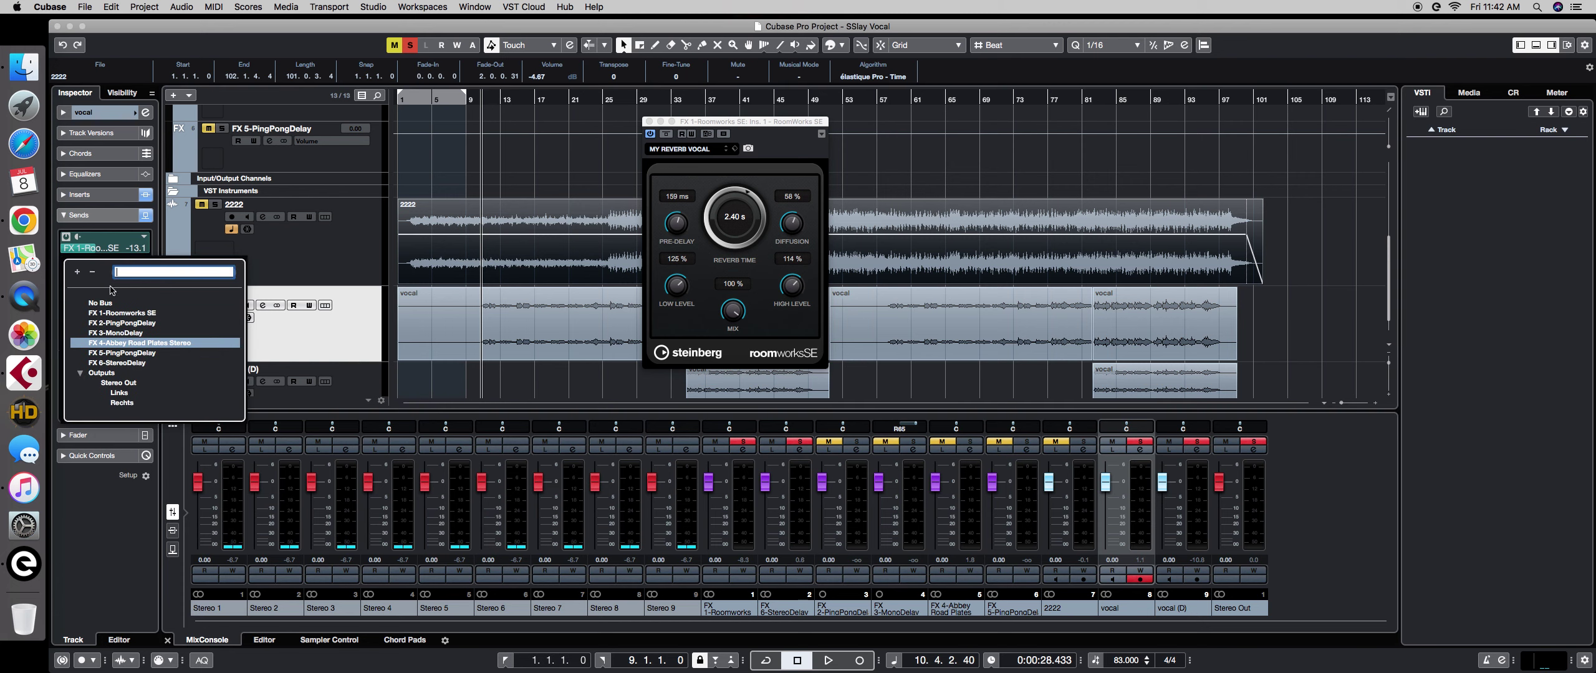
{"action": "left_click", "coordinate": [128, 301]}
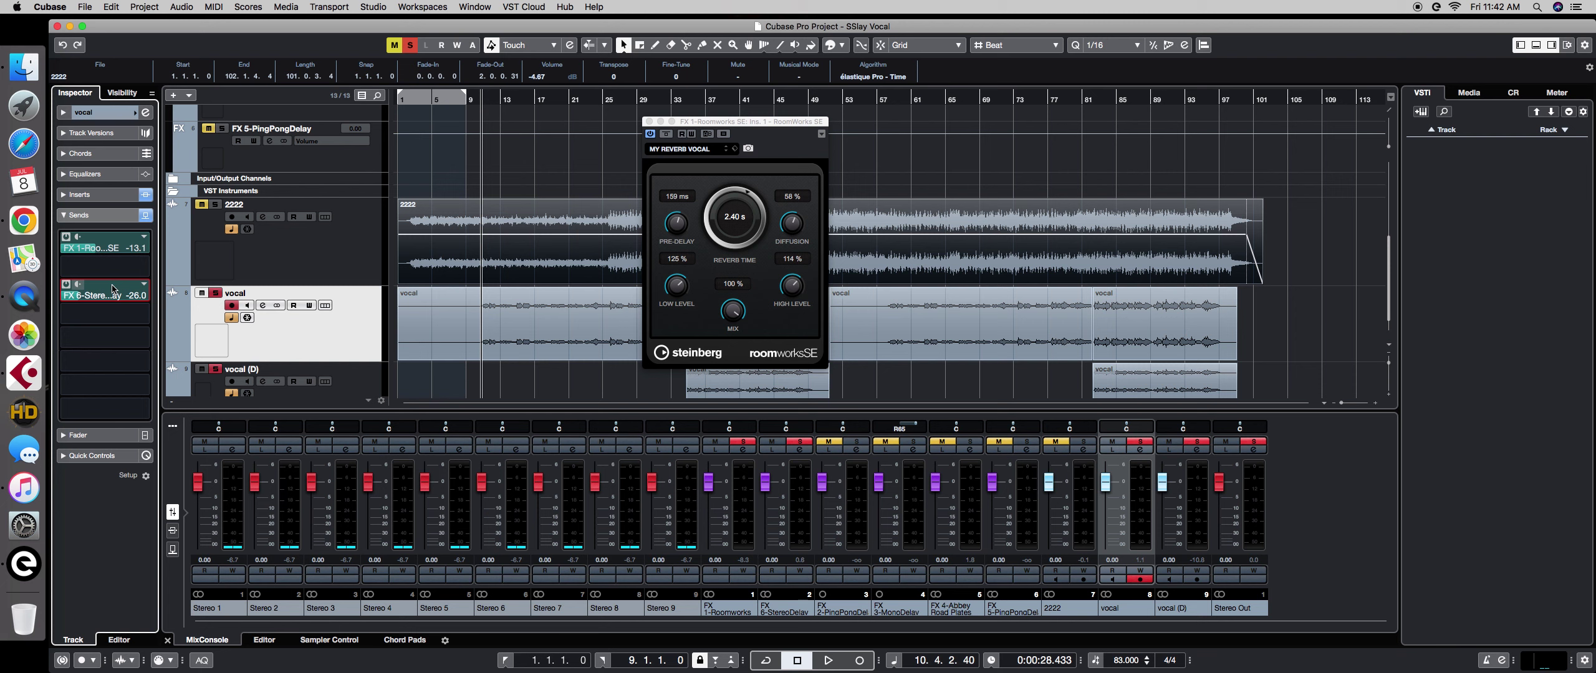
{"action": "left_click", "coordinate": [112, 273]}
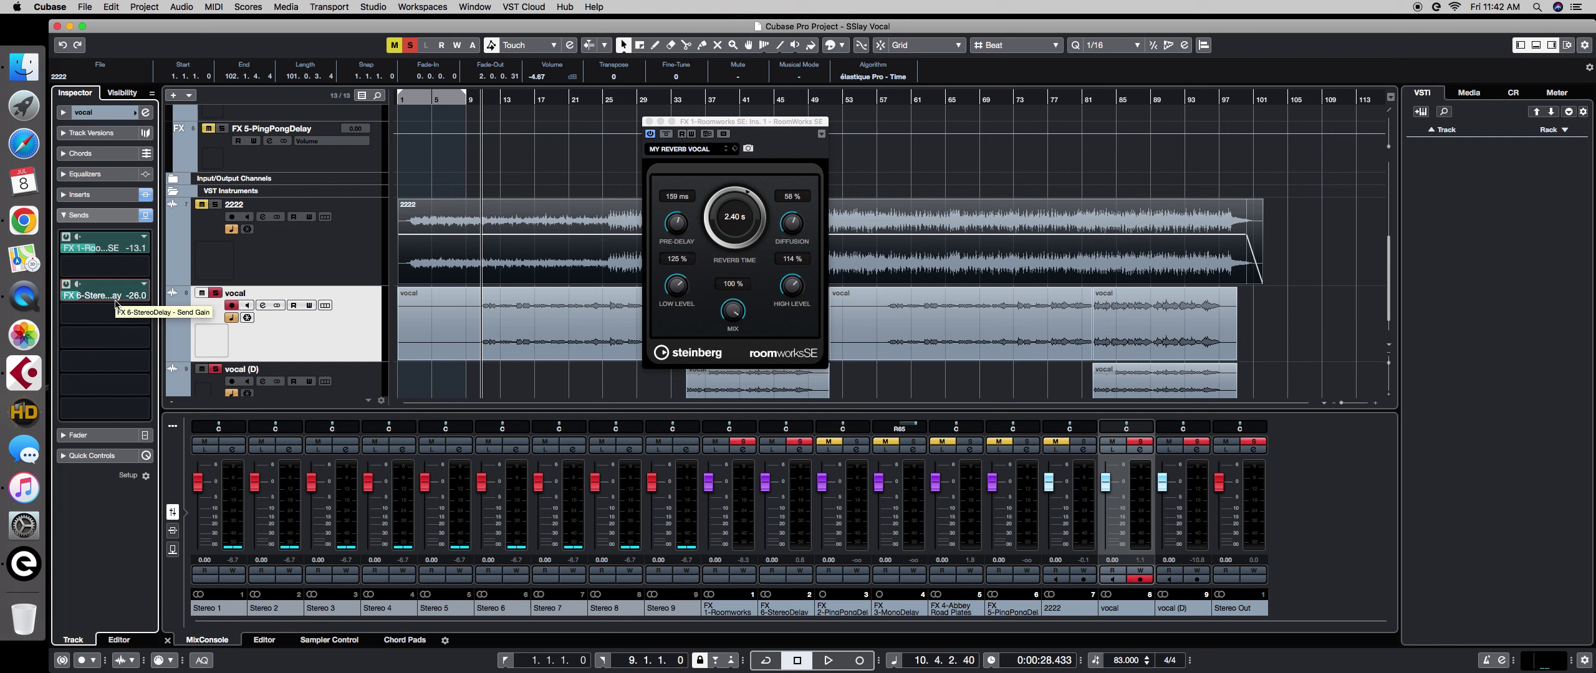
{"action": "left_click", "coordinate": [67, 287]}
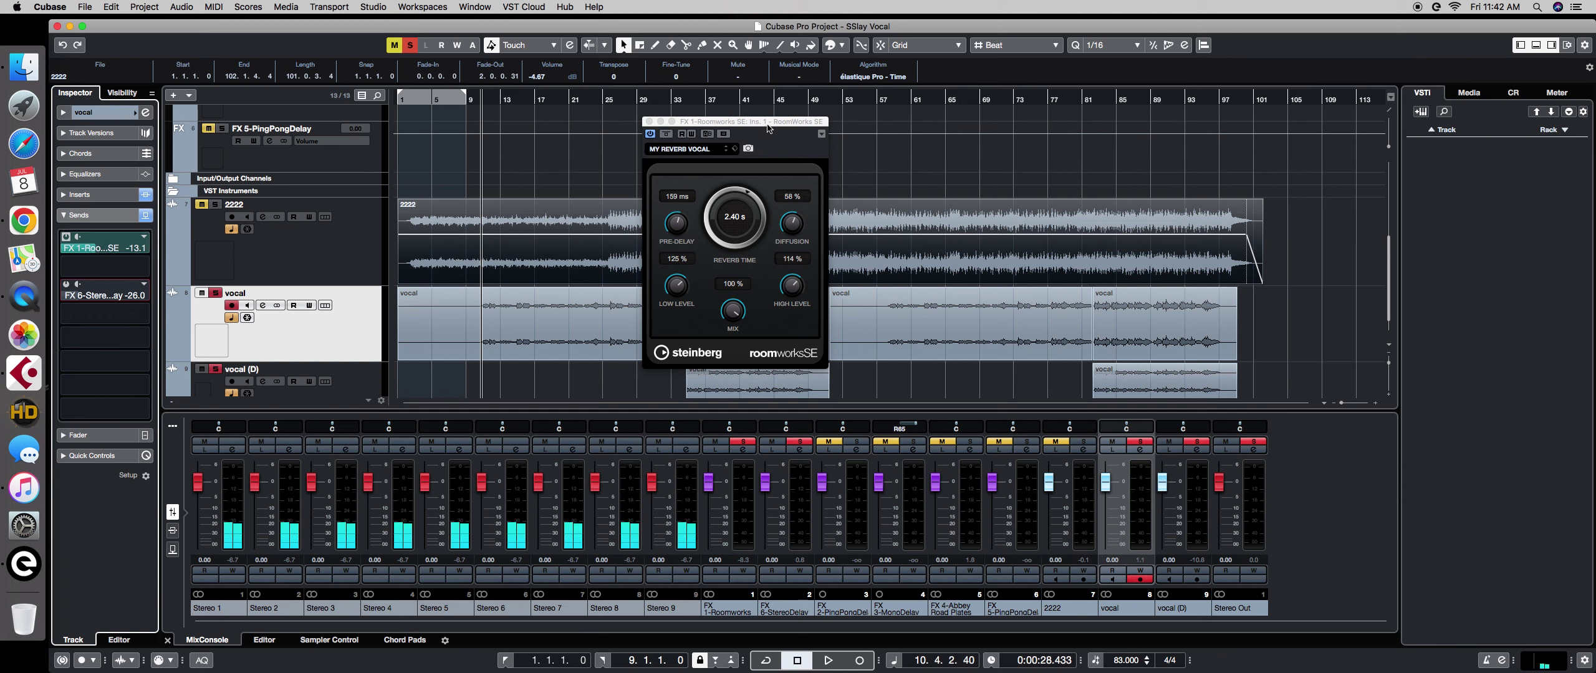
Move the RoomWorks SE window aside and audition the vocal with only its reverb send active.
{"action": "left_click_drag", "start_coordinate": [771, 124], "coordinate": [852, 125]}
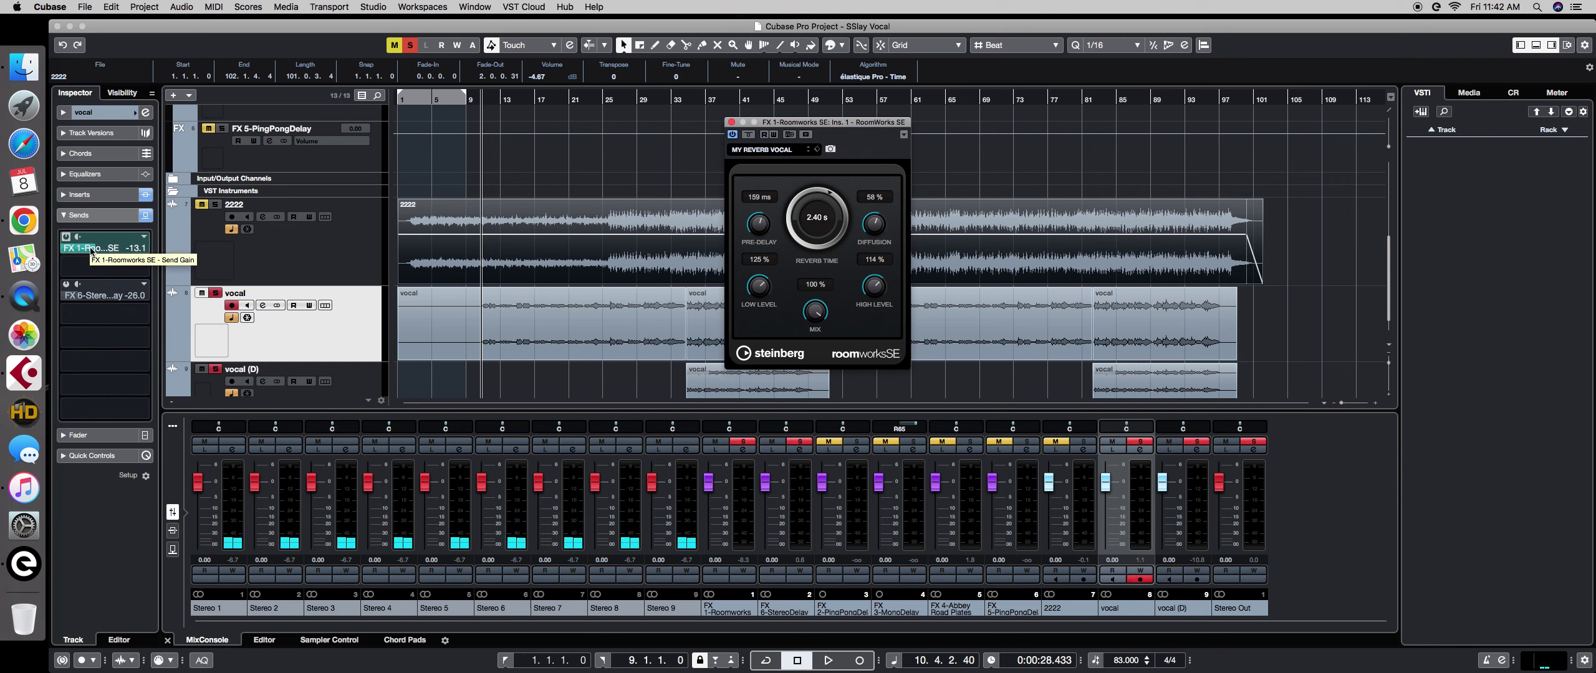
{"action": "left_click", "coordinate": [341, 324]}
{"action": "key", "text": "space"}
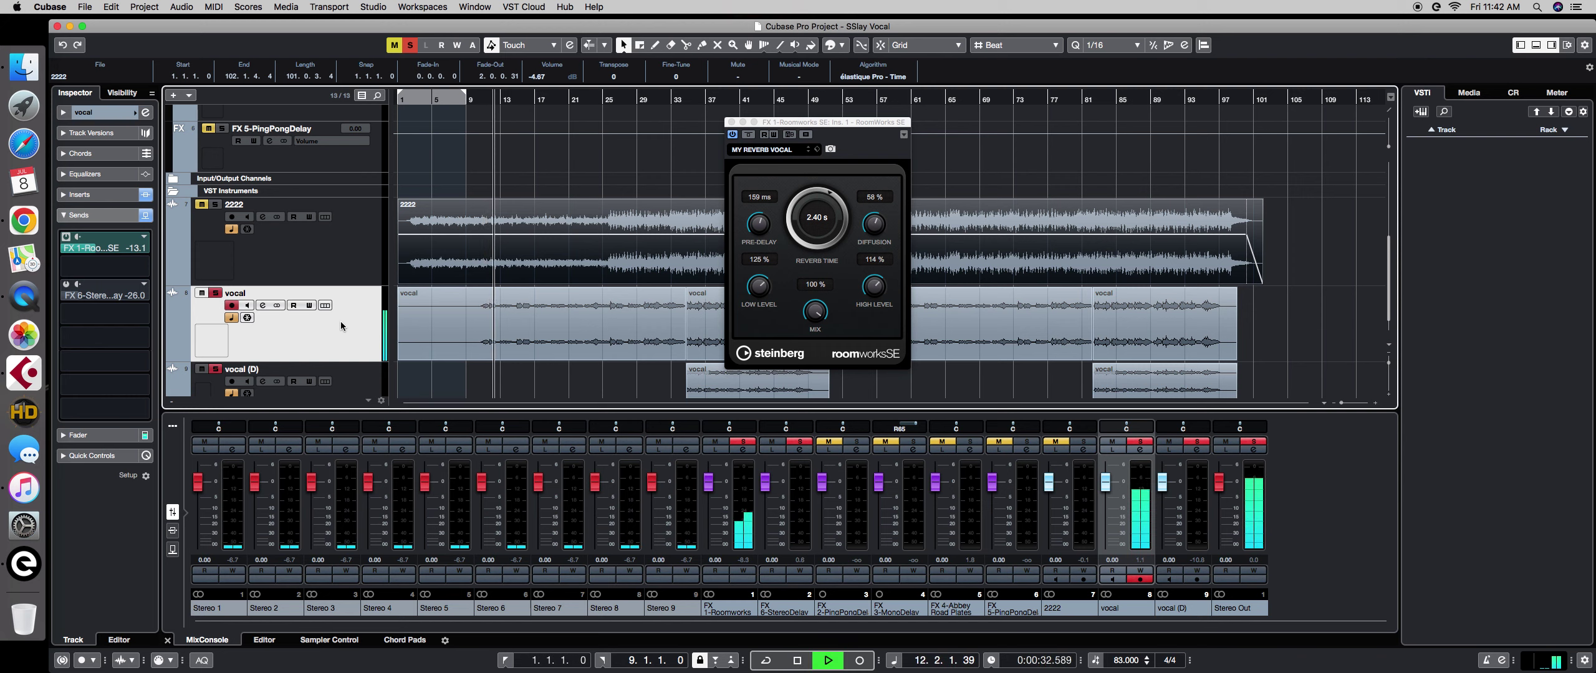
{"action": "key", "text": "space"}
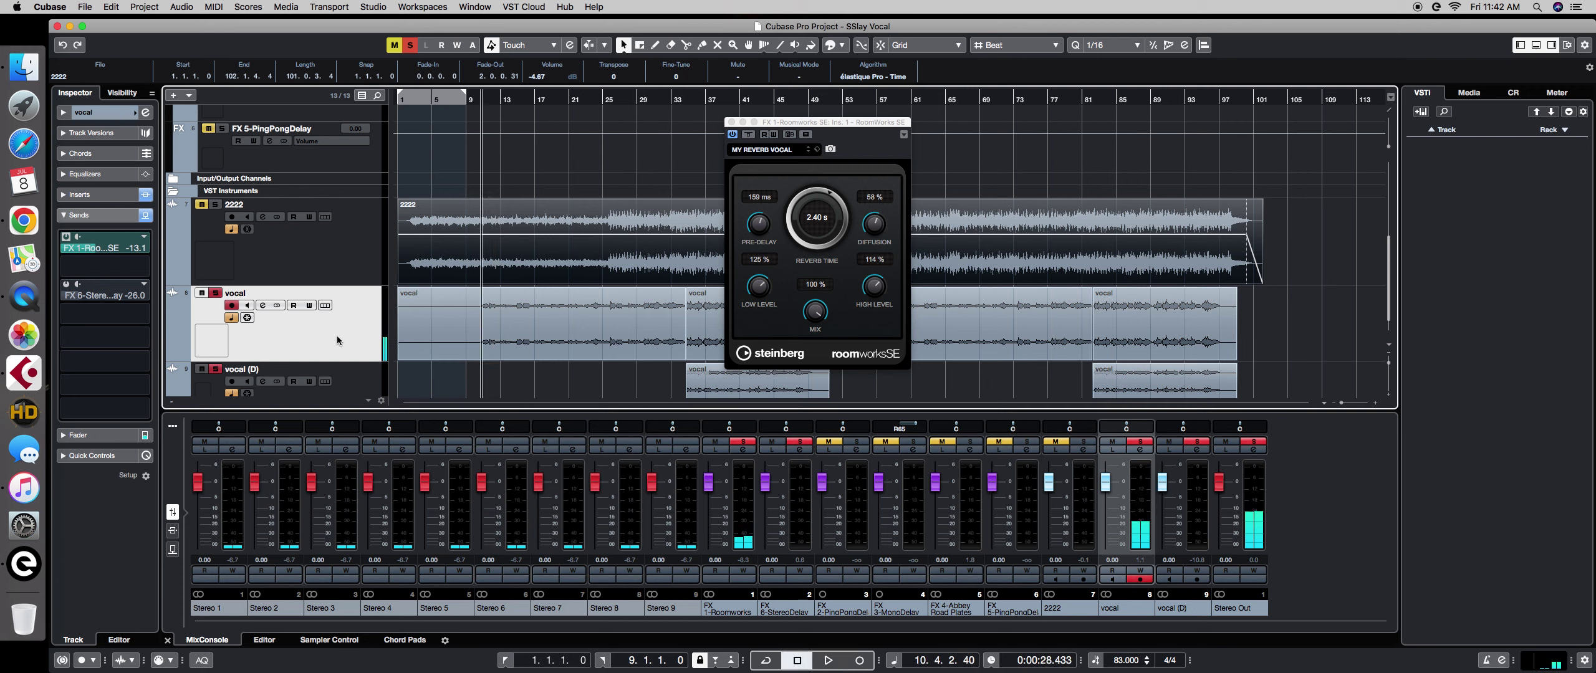
Lower the vocal's FX 1-Roomworks SE send level to -23.3, audition the vocal, and reposition the RoomWorks SE window.
{"action": "left_click", "coordinate": [474, 322]}
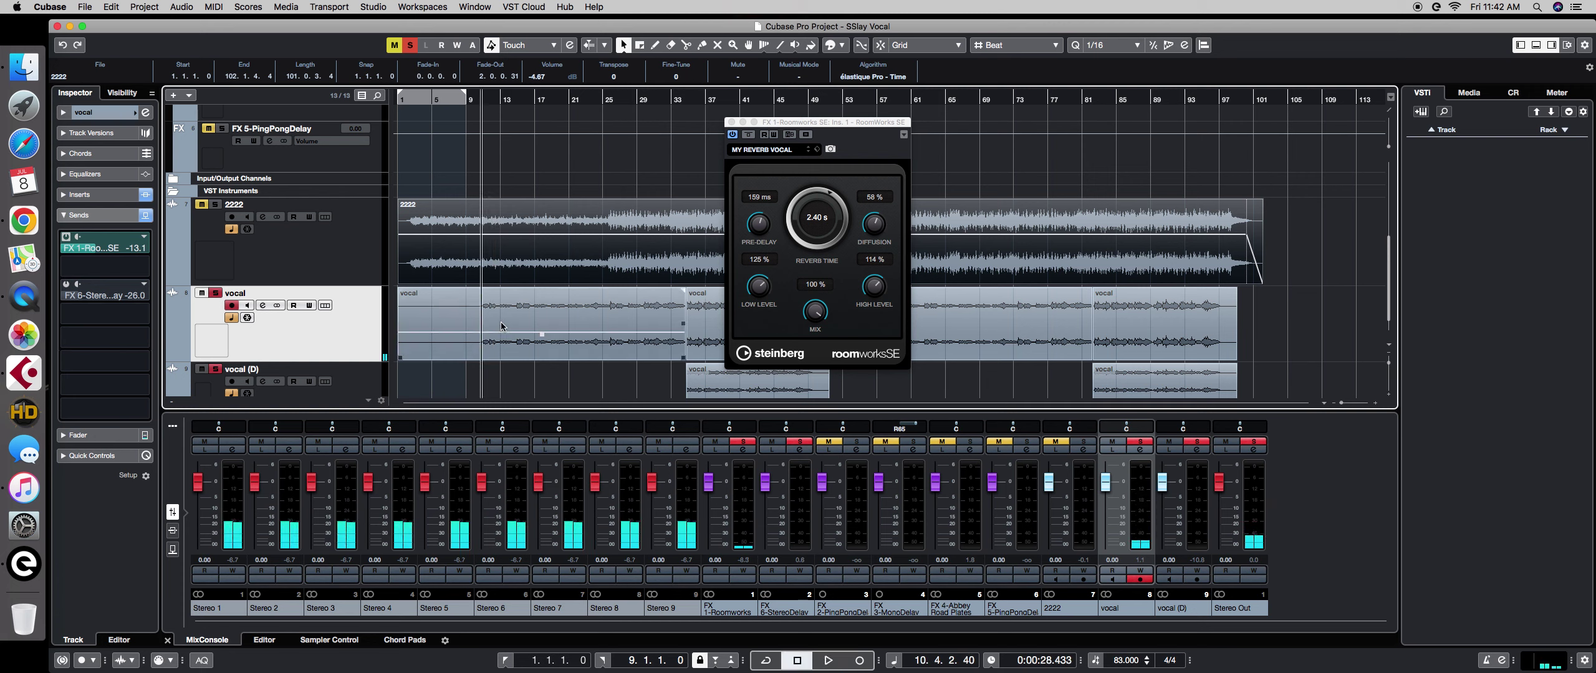
{"action": "scroll", "coordinate": [90, 251], "scroll_direction": "down", "scroll_amount": 1}
{"action": "scroll", "coordinate": [85, 253], "scroll_direction": "down", "scroll_amount": 5}
{"action": "key", "text": "space"}
{"action": "mouse_move", "coordinate": [120, 266]}
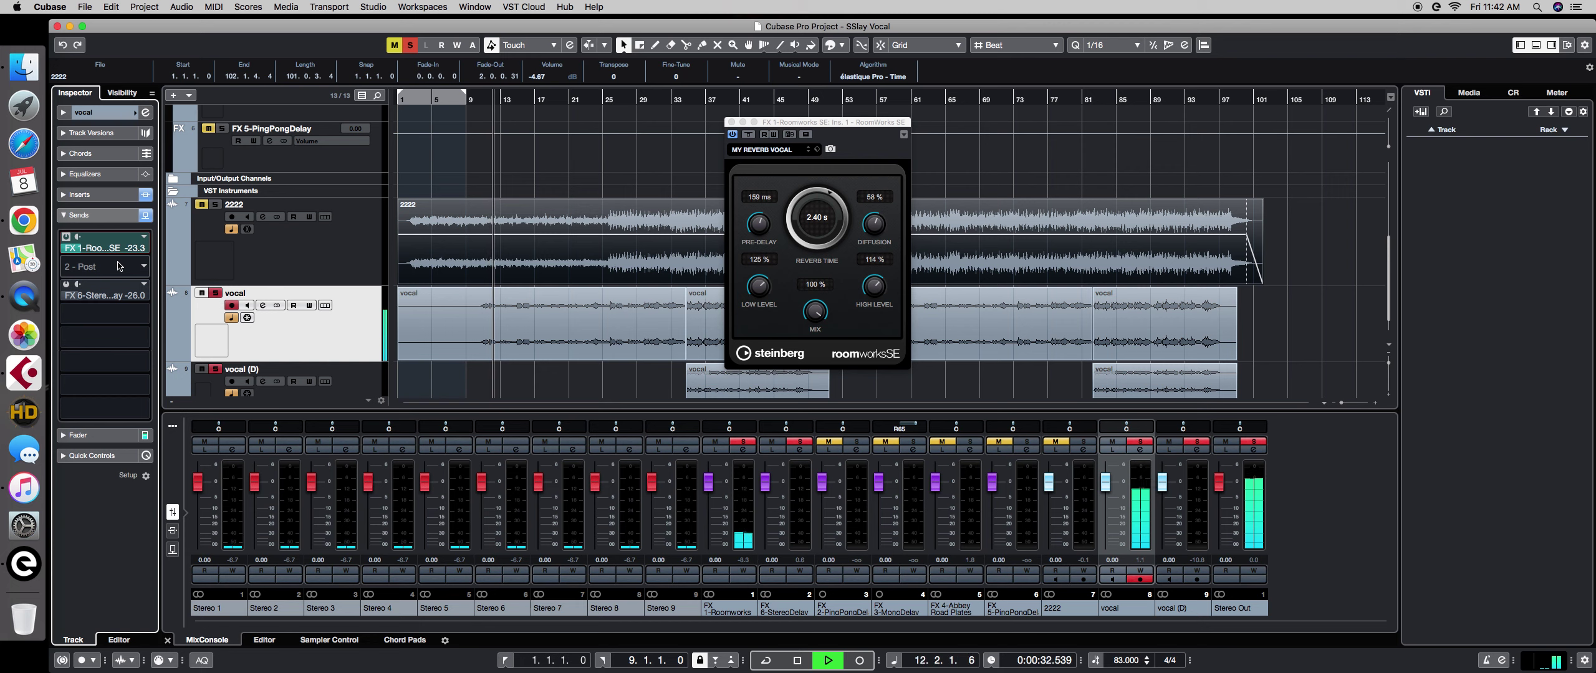
{"action": "key", "text": "space"}
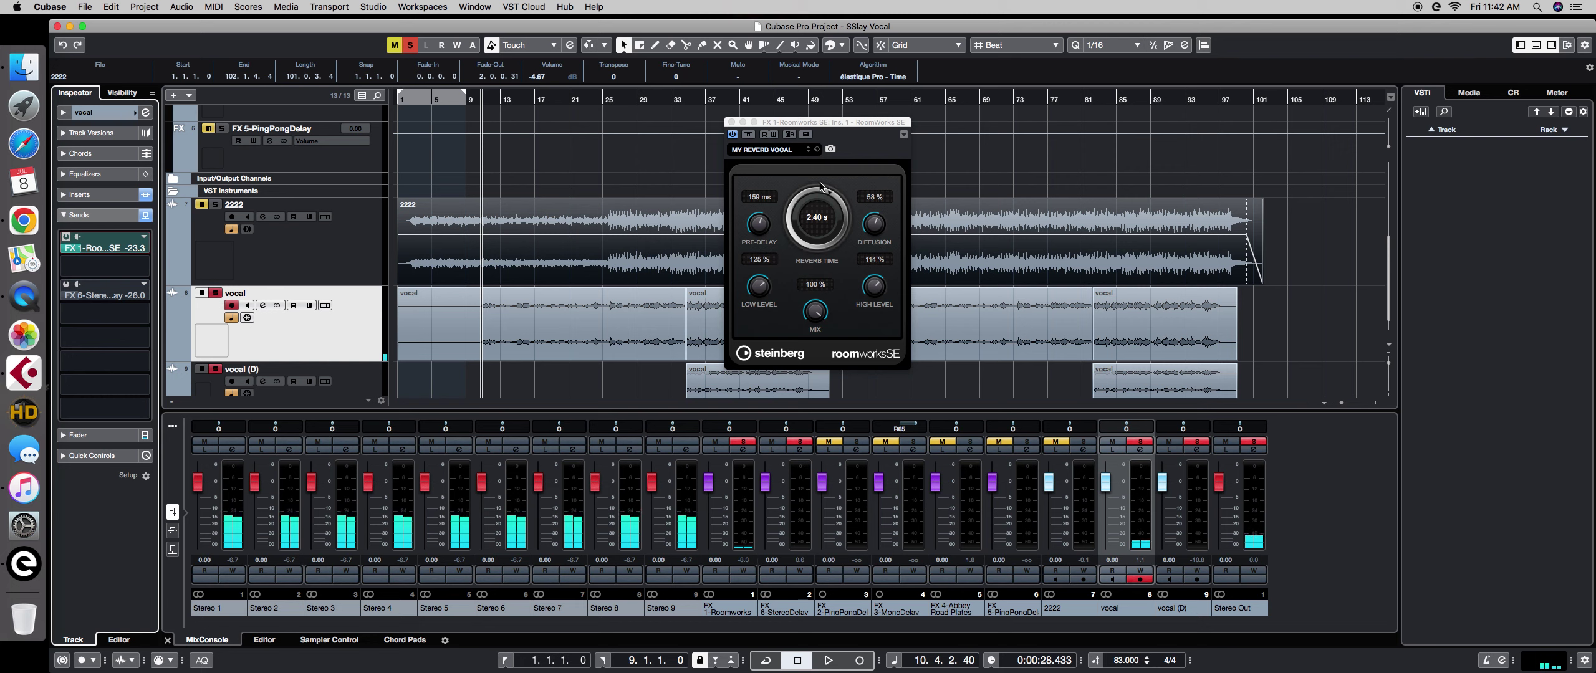
{"action": "left_click_drag", "start_coordinate": [811, 122], "coordinate": [766, 120]}
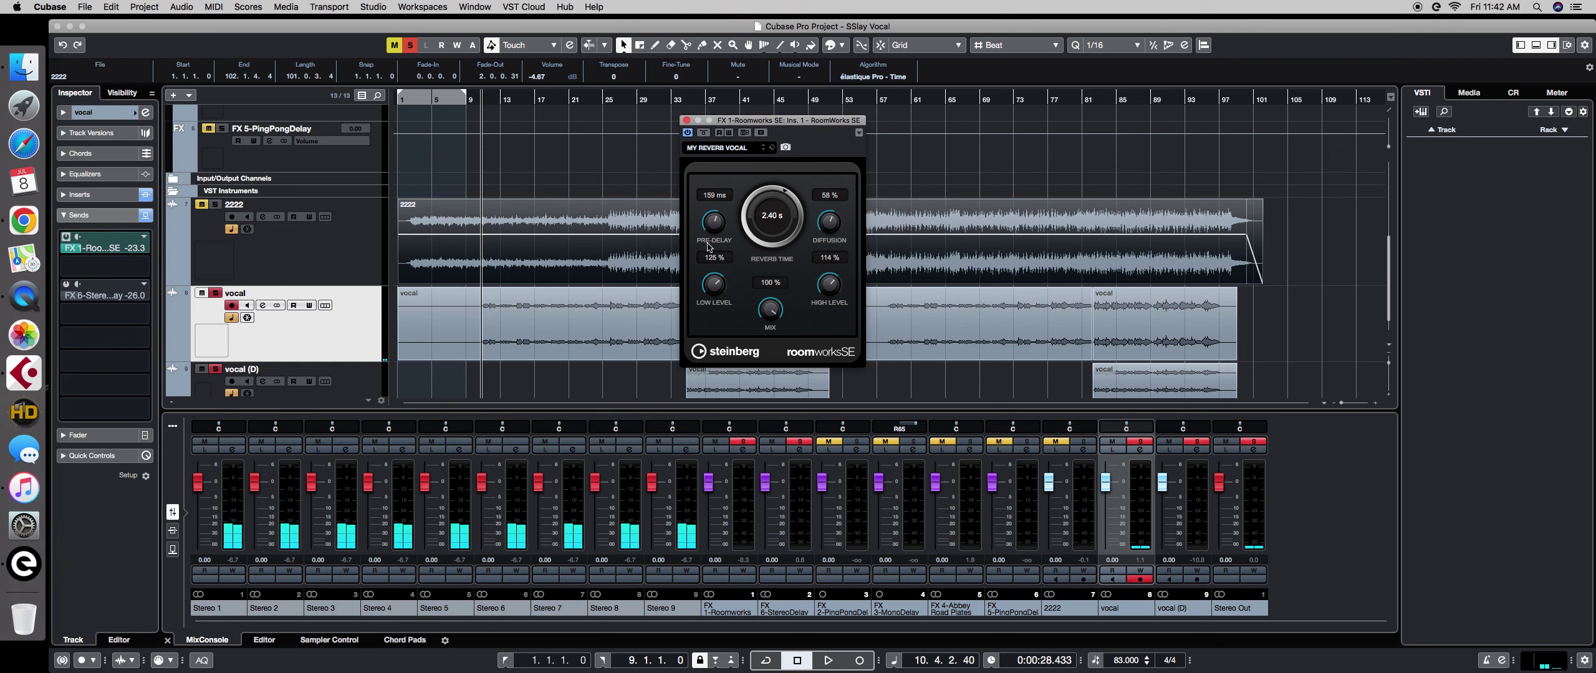
Set the vocal's FX 1-Roomworks SE send level to -18.3 while auditioning the vocal.
{"action": "key", "text": "space"}
{"action": "left_click", "coordinate": [102, 251]}
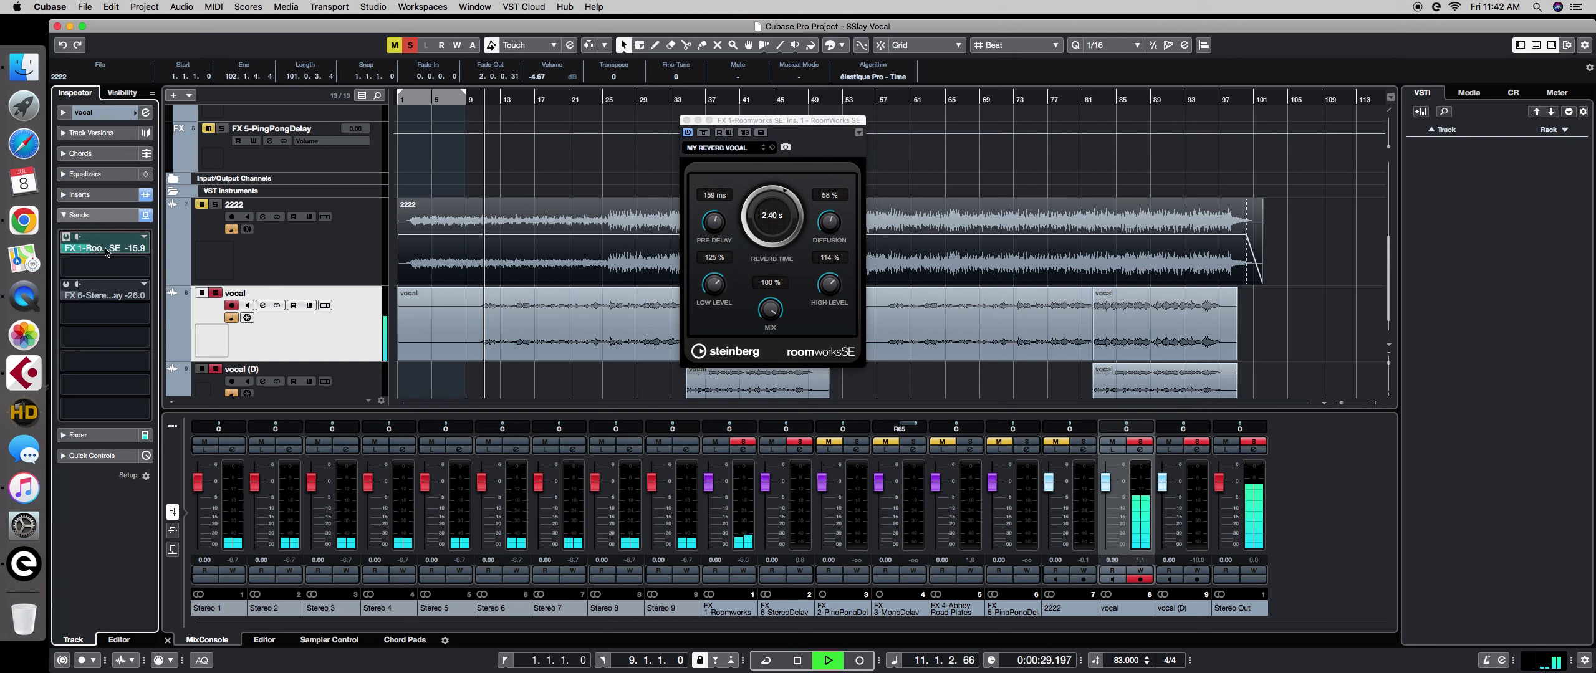
{"action": "key", "text": "space"}
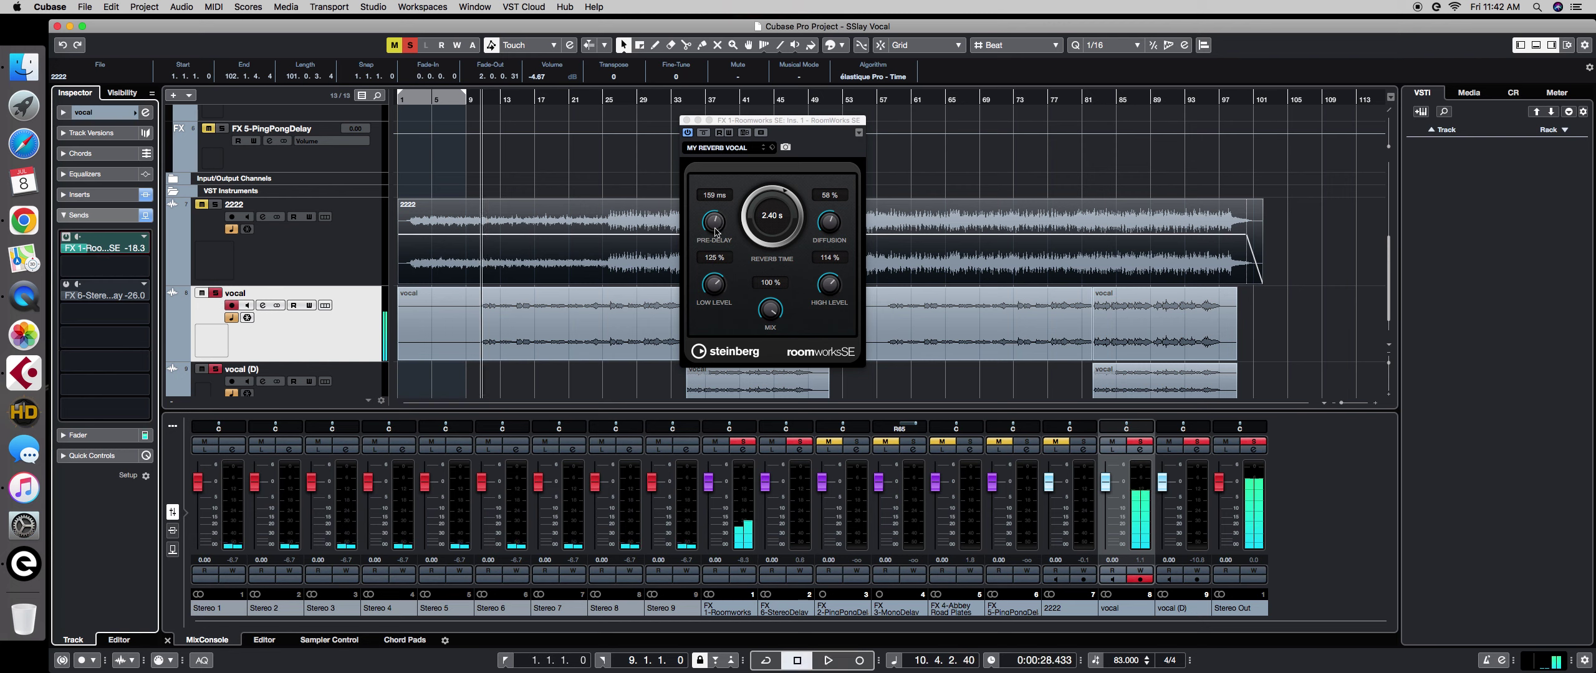
Raise the RoomWorks SE pre-delay to 500 ms and audition the vocal.
{"action": "left_click_drag", "start_coordinate": [715, 231], "coordinate": [732, 234]}
{"action": "key", "text": "space"}
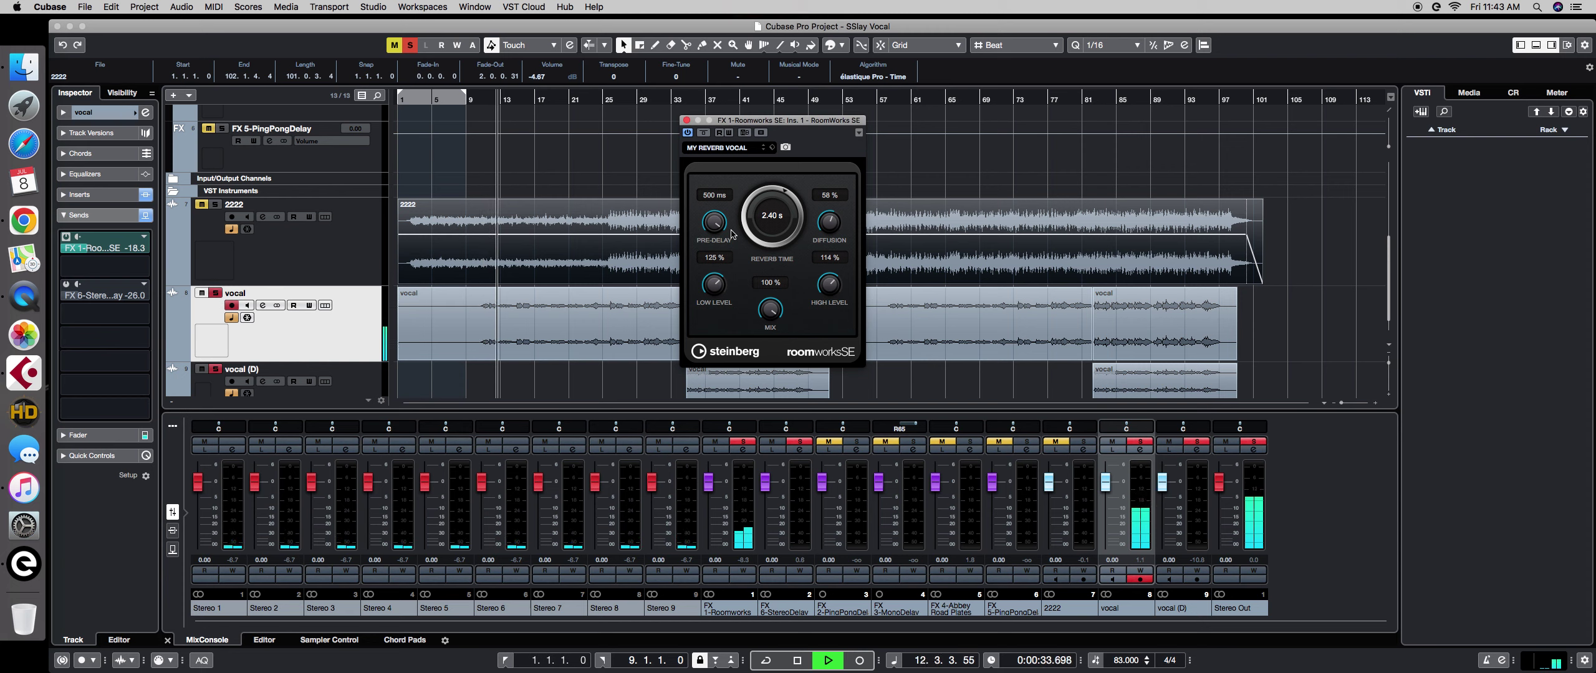
{"action": "key", "text": "space"}
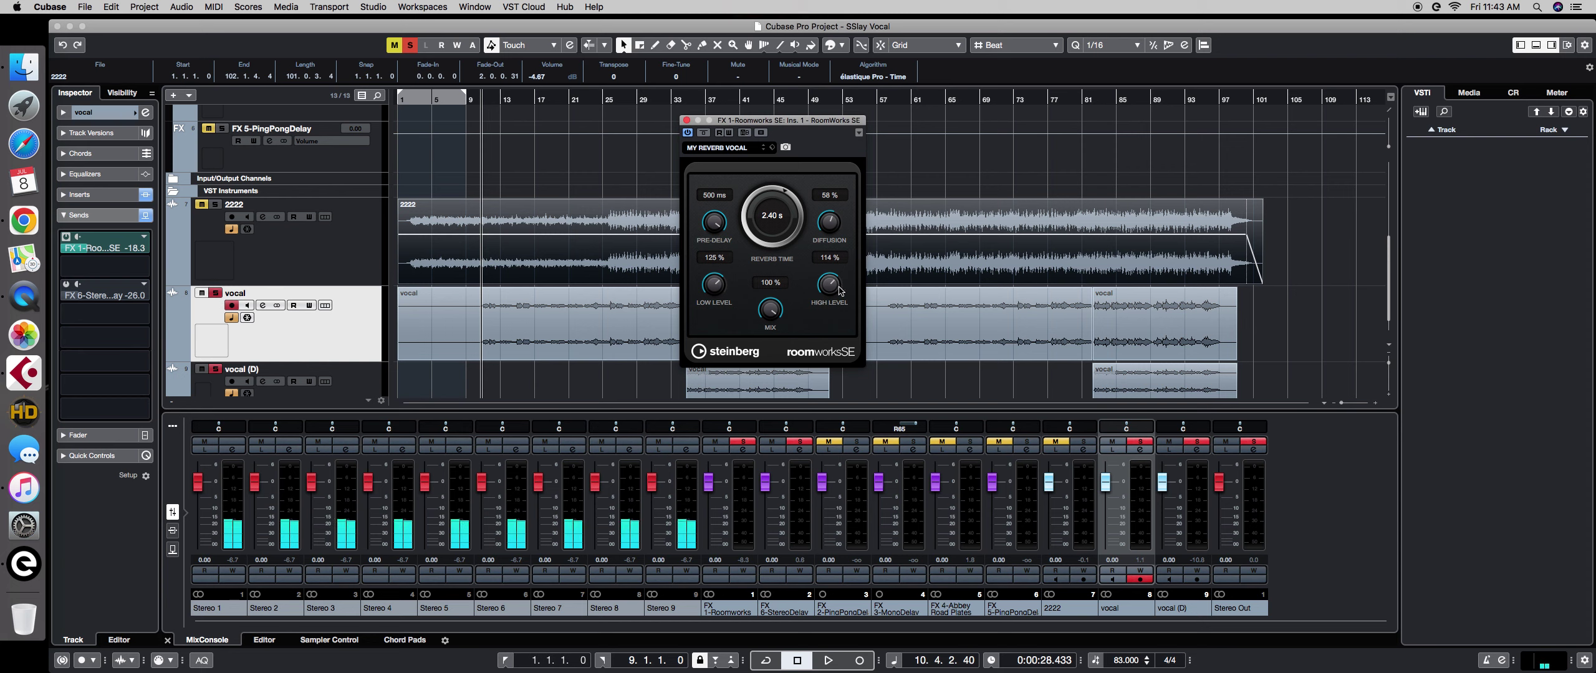
Try the RoomWorks SE High Level at 400 % and audition the vocal.
{"action": "left_click_drag", "start_coordinate": [832, 288], "coordinate": [832, 222]}
{"action": "key", "text": "space"}
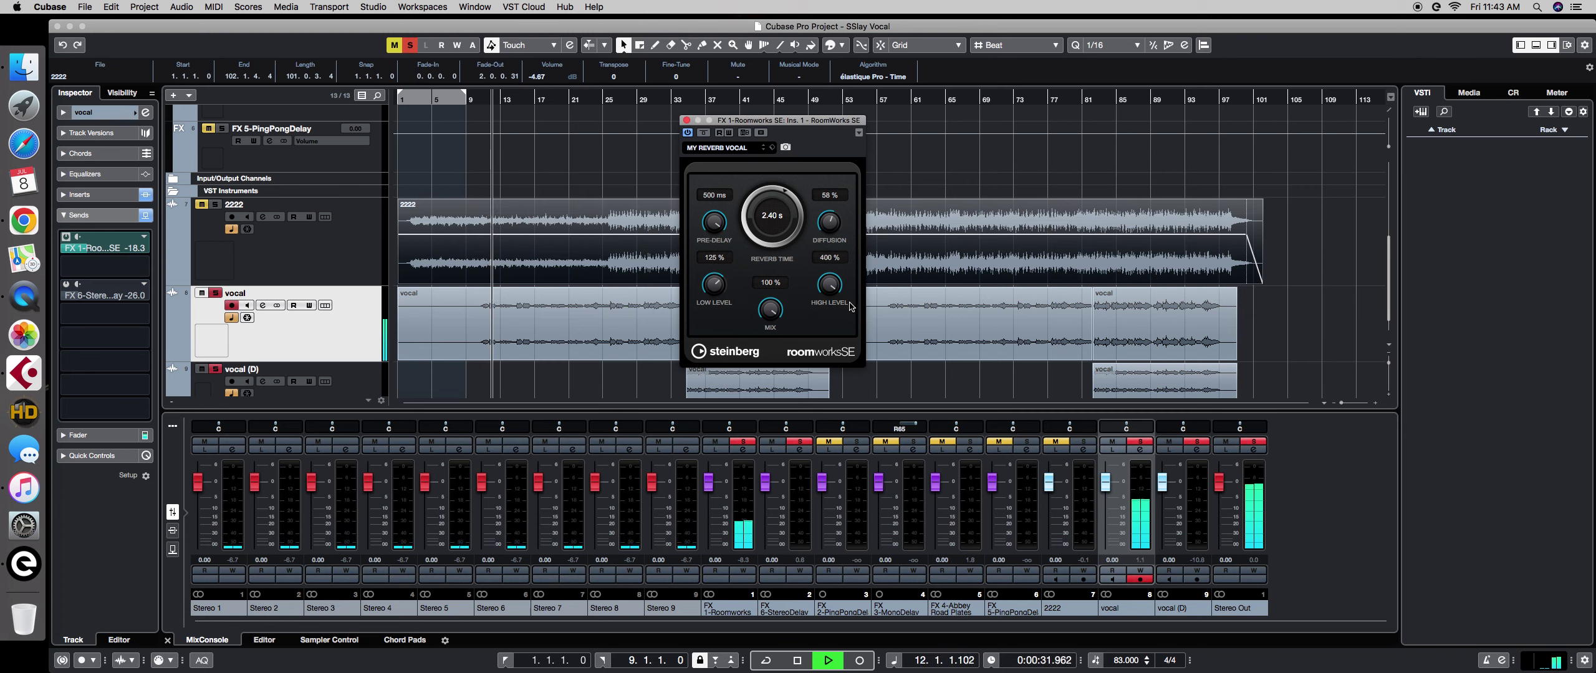
{"action": "key", "text": "space"}
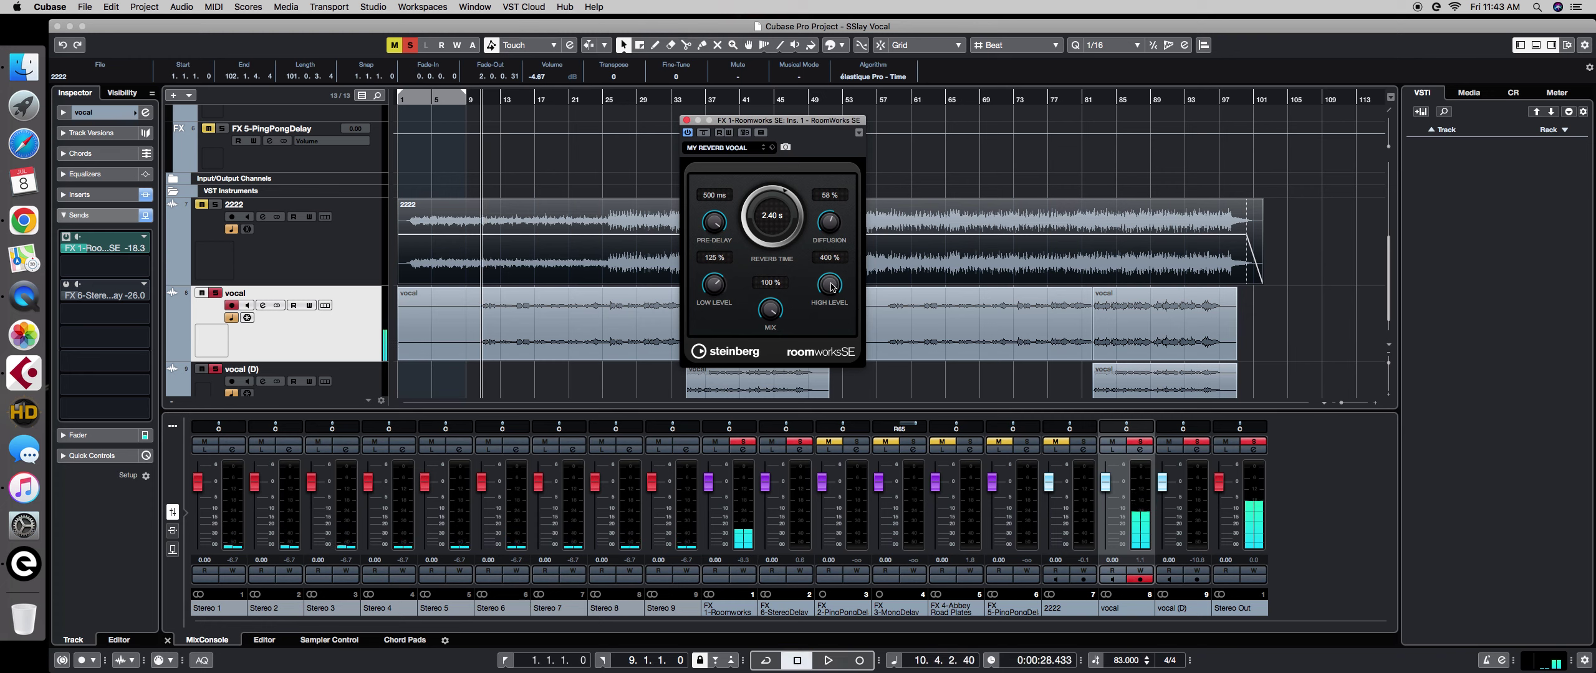
Set the RoomWorks SE High Level to 98 % and Low Level to 123 %, auditioning the vocal.
{"action": "left_click_drag", "start_coordinate": [832, 290], "coordinate": [826, 324]}
{"action": "key", "text": "space"}
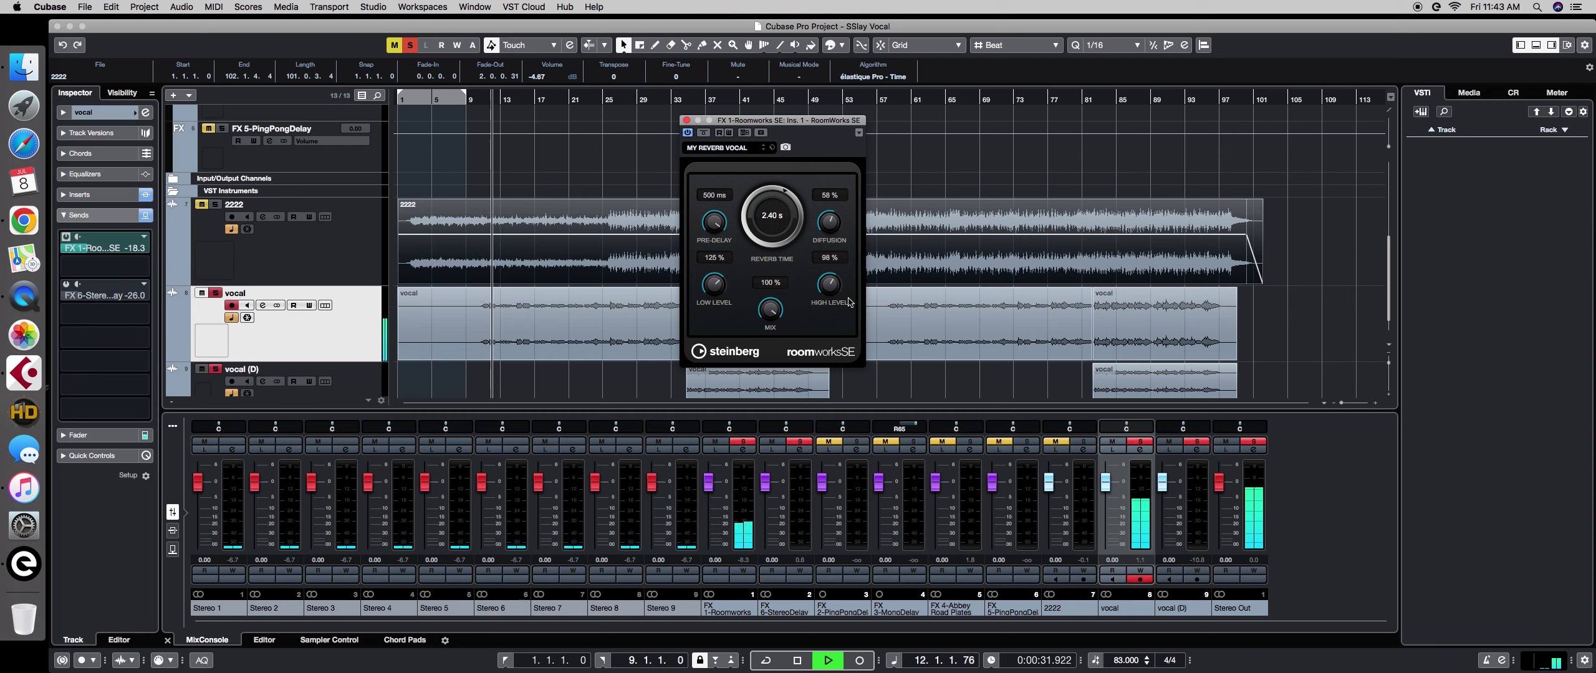
{"action": "key", "text": "space"}
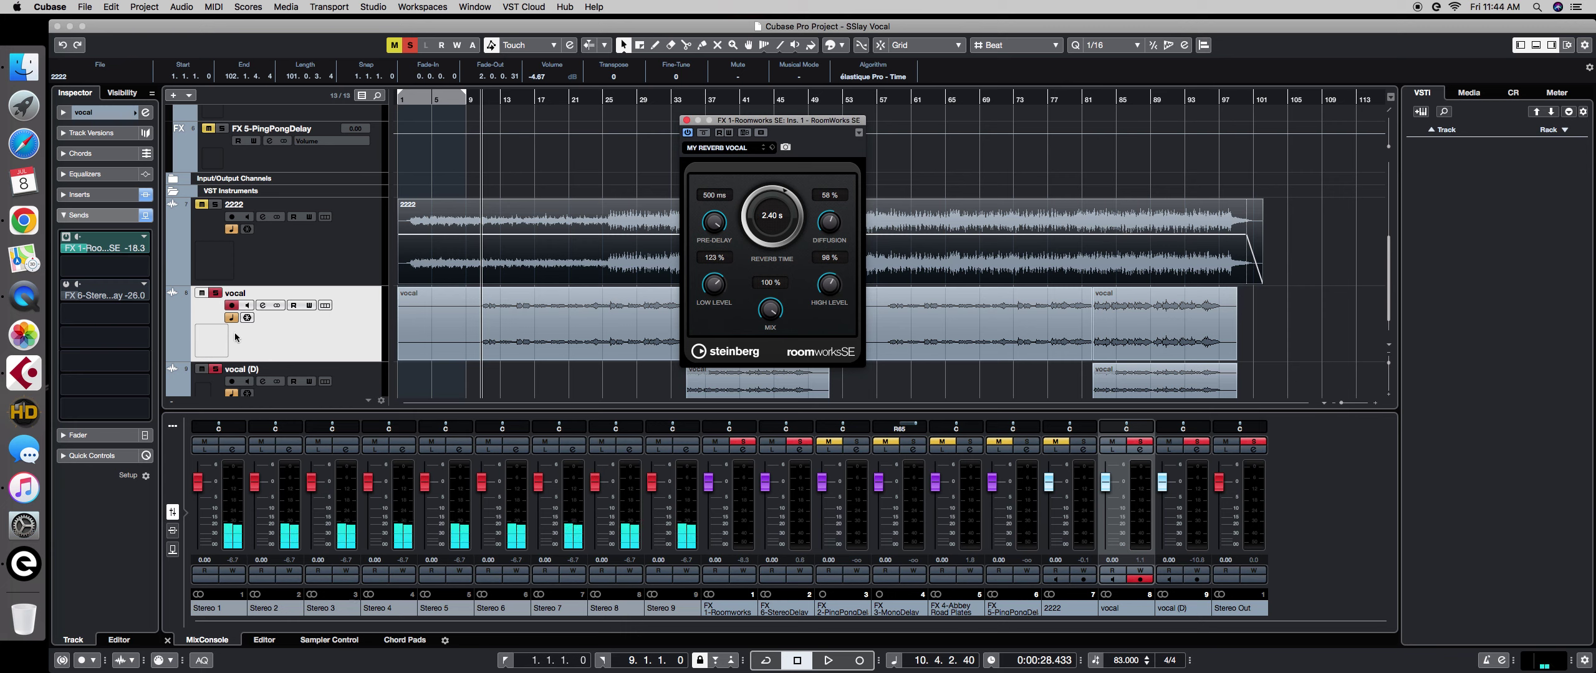
{"action": "key", "text": "space"}
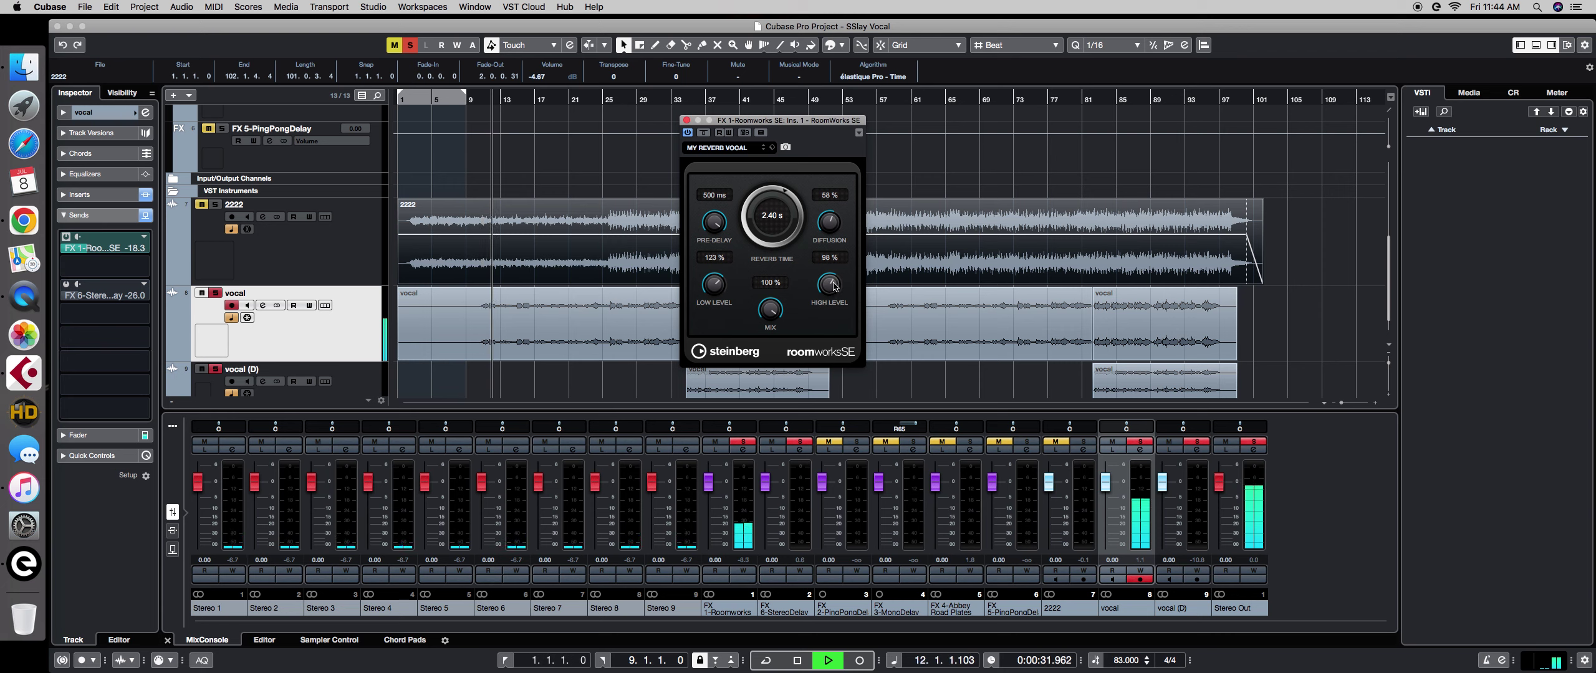
{"action": "key", "text": "space"}
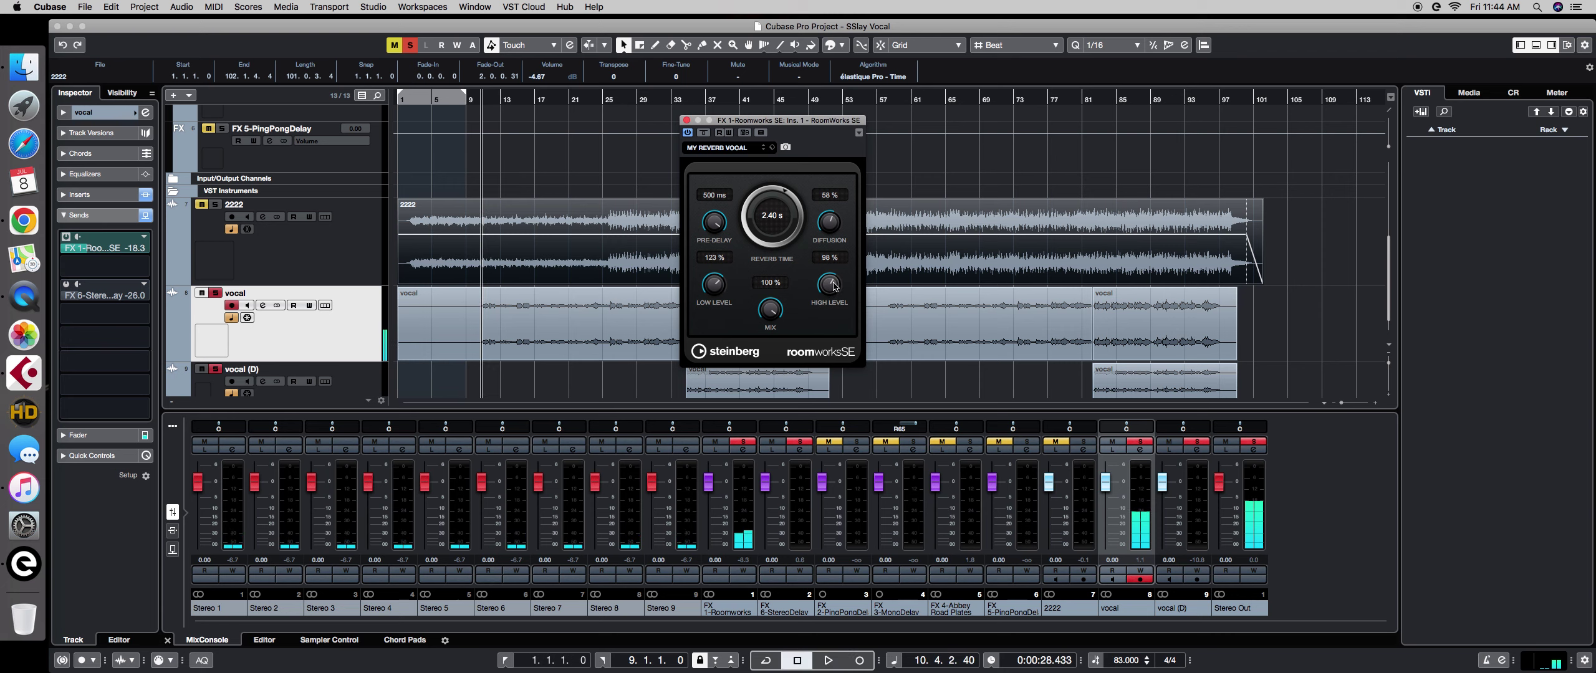
Switch on the vocal's FX 6-StereoDelay send and audition it together with the reverb.
{"action": "left_click", "coordinate": [66, 288]}
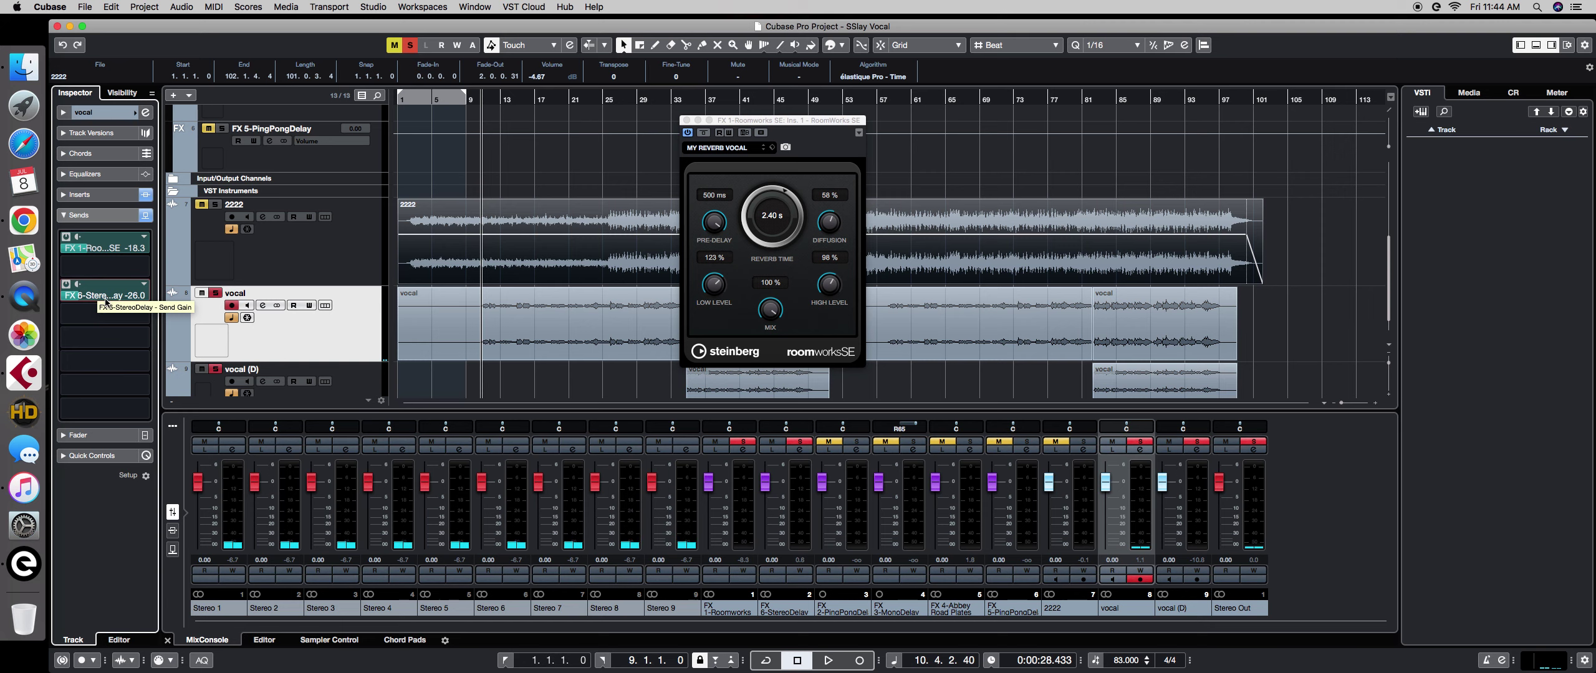
{"action": "scroll", "coordinate": [353, 310], "scroll_direction": "up", "scroll_amount": 5}
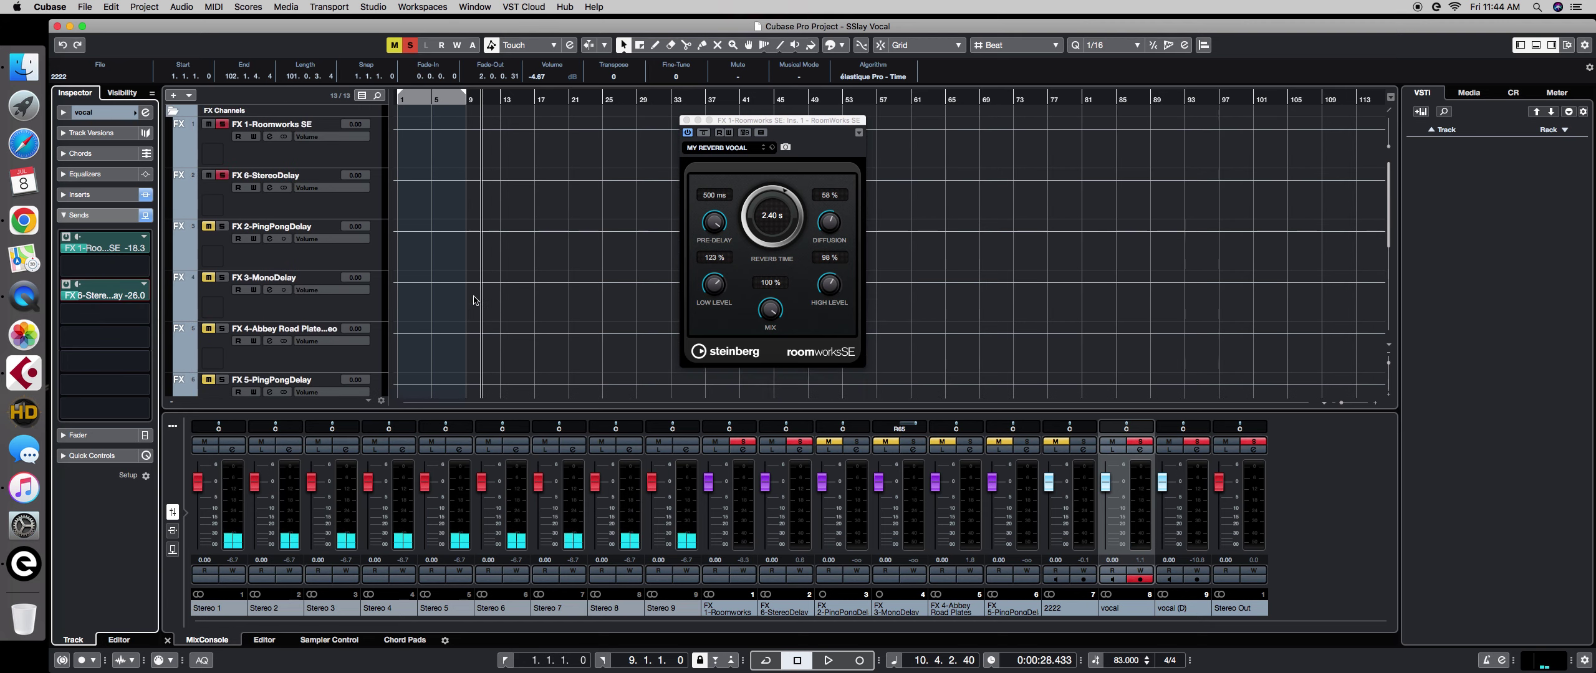
{"action": "scroll", "coordinate": [478, 293], "scroll_direction": "down", "scroll_amount": 2}
{"action": "key", "text": "space"}
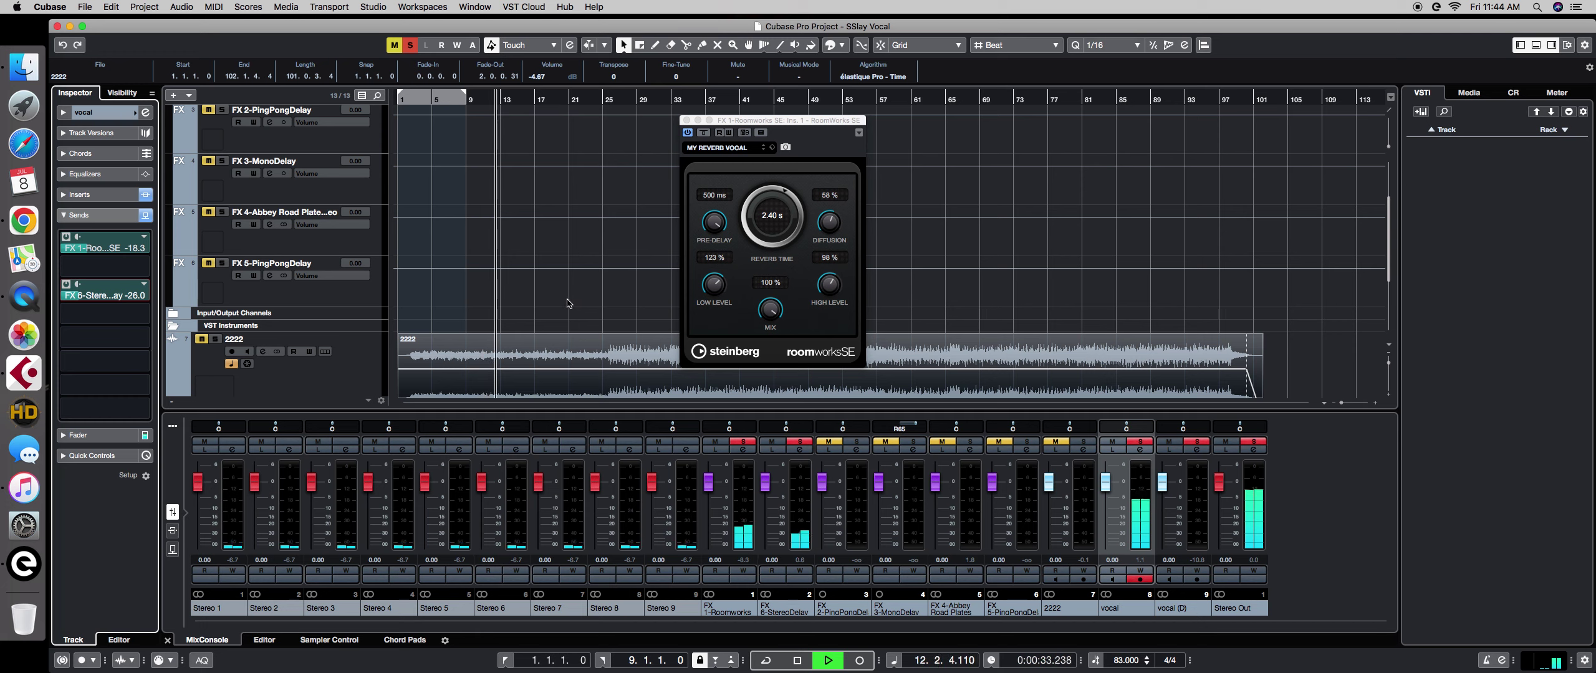
{"action": "key", "text": "space"}
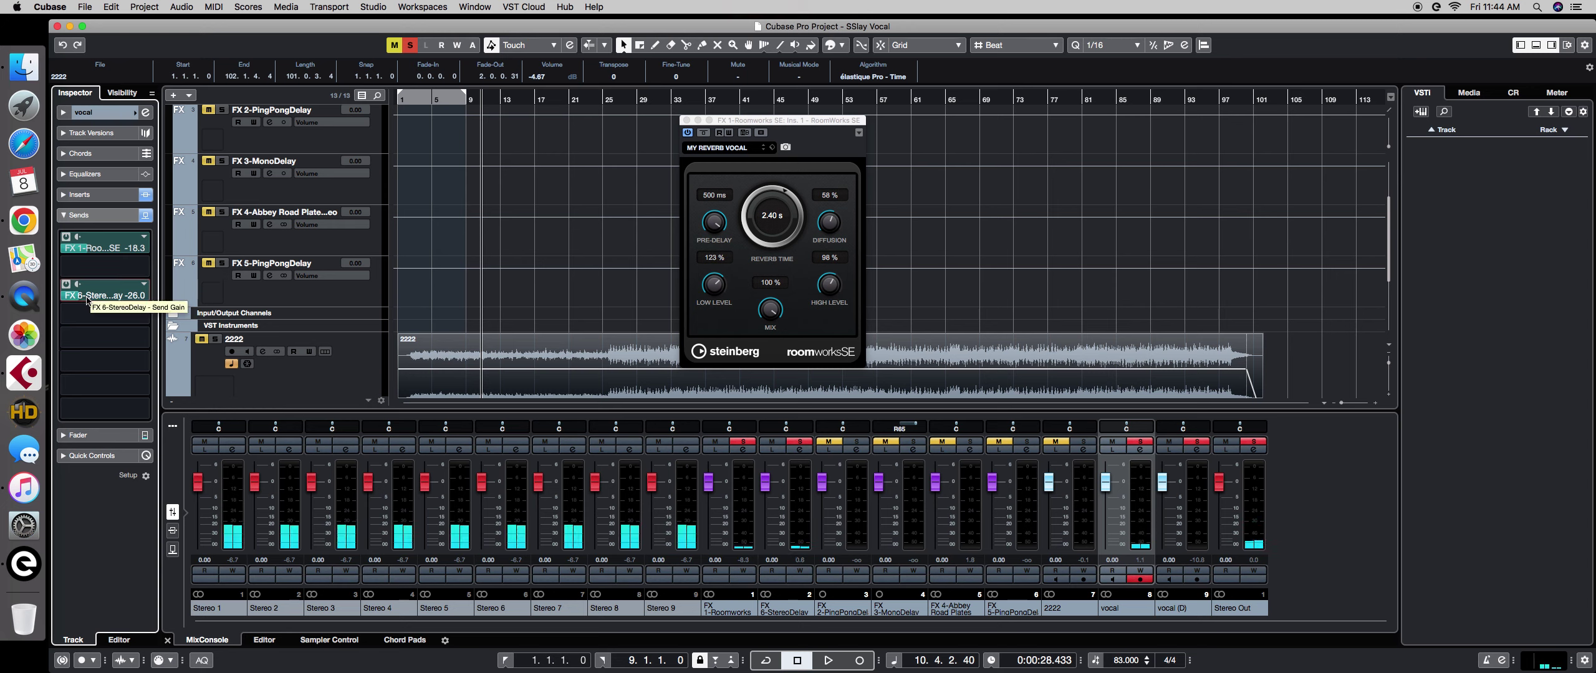
Try the vocal's FX 6-StereoDelay send at -7.90 and audition the louder delay.
{"action": "left_click_drag", "start_coordinate": [86, 300], "coordinate": [121, 297]}
{"action": "key", "text": "space"}
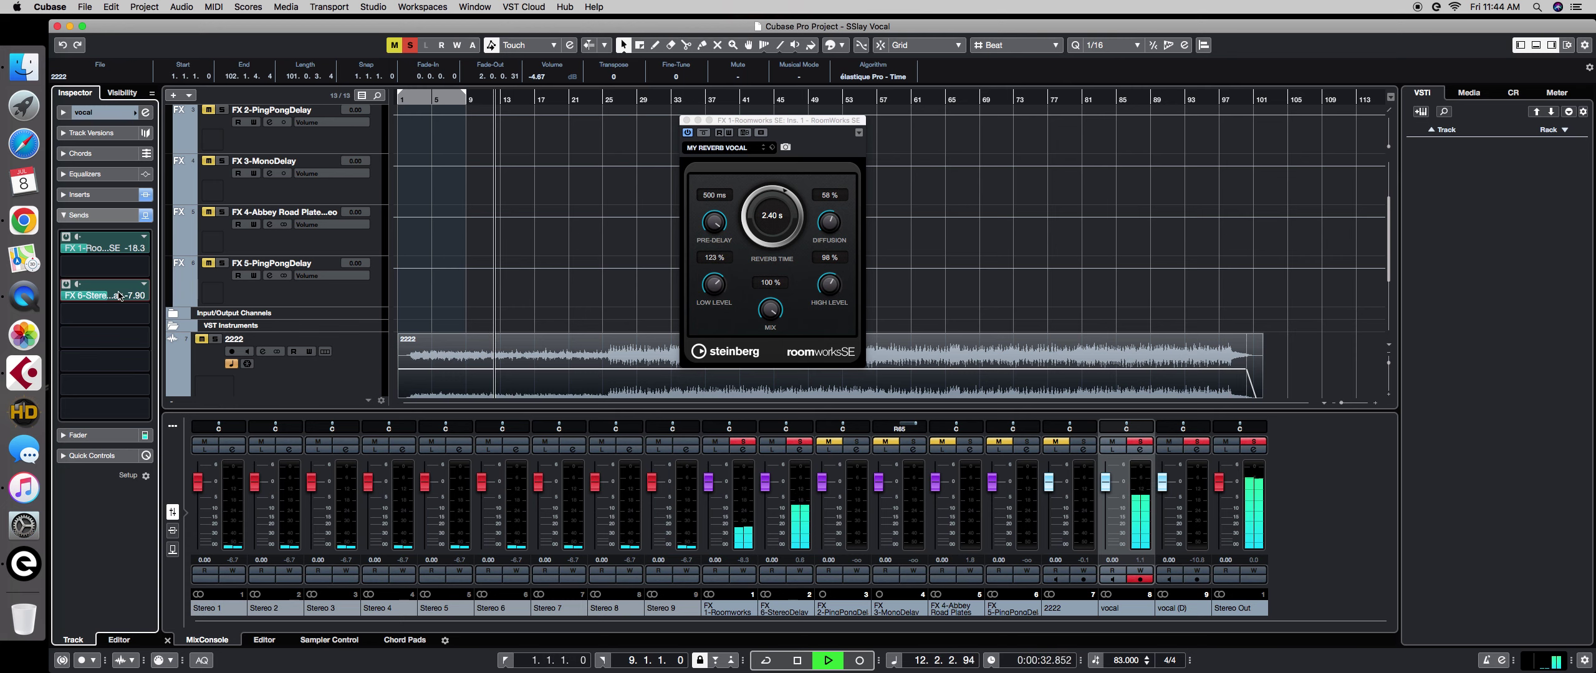
{"action": "key", "text": "space"}
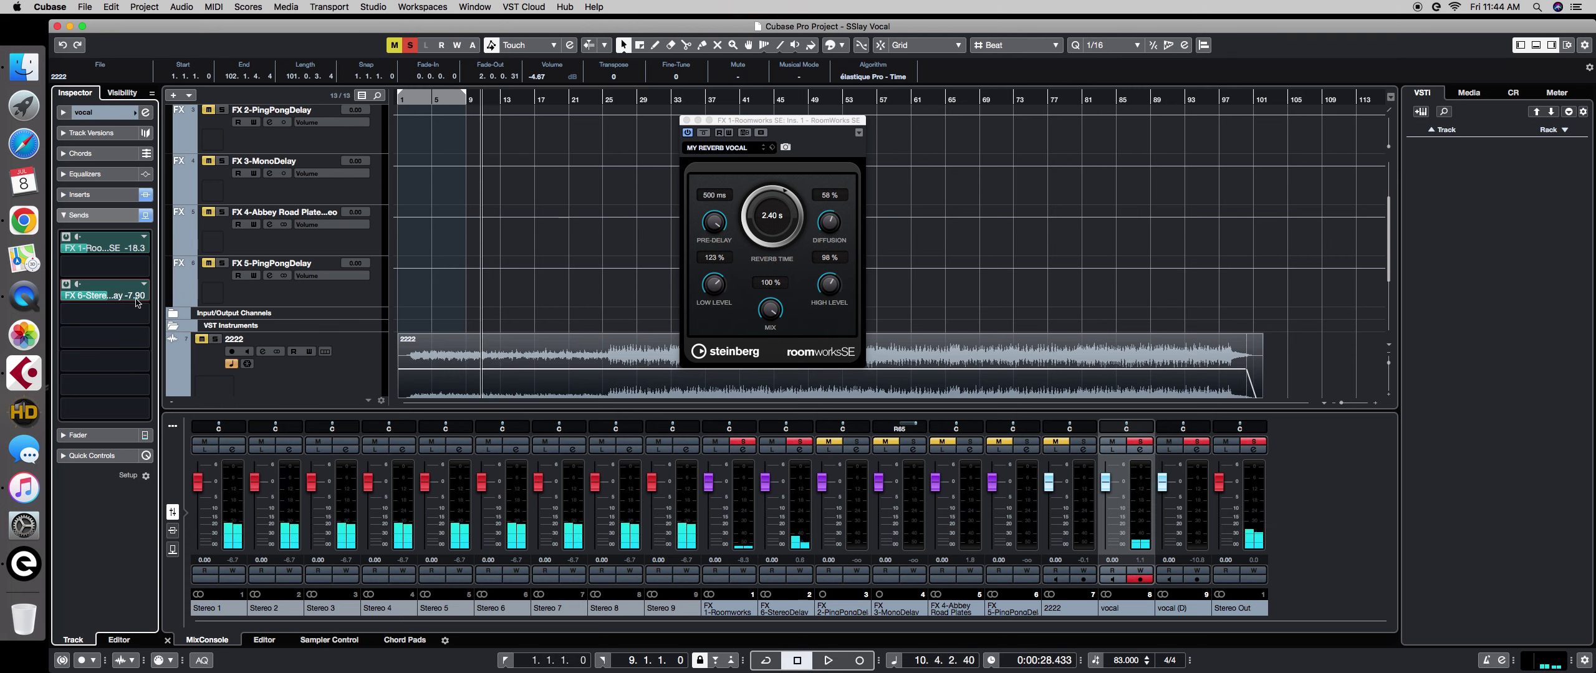
Open the StereoDelay effect on the FX 6-StereoDelay channel and arrange its window beside the RoomWorks SE window.
{"action": "scroll", "coordinate": [516, 255], "scroll_direction": "up", "scroll_amount": 3}
{"action": "left_click", "coordinate": [340, 204]}
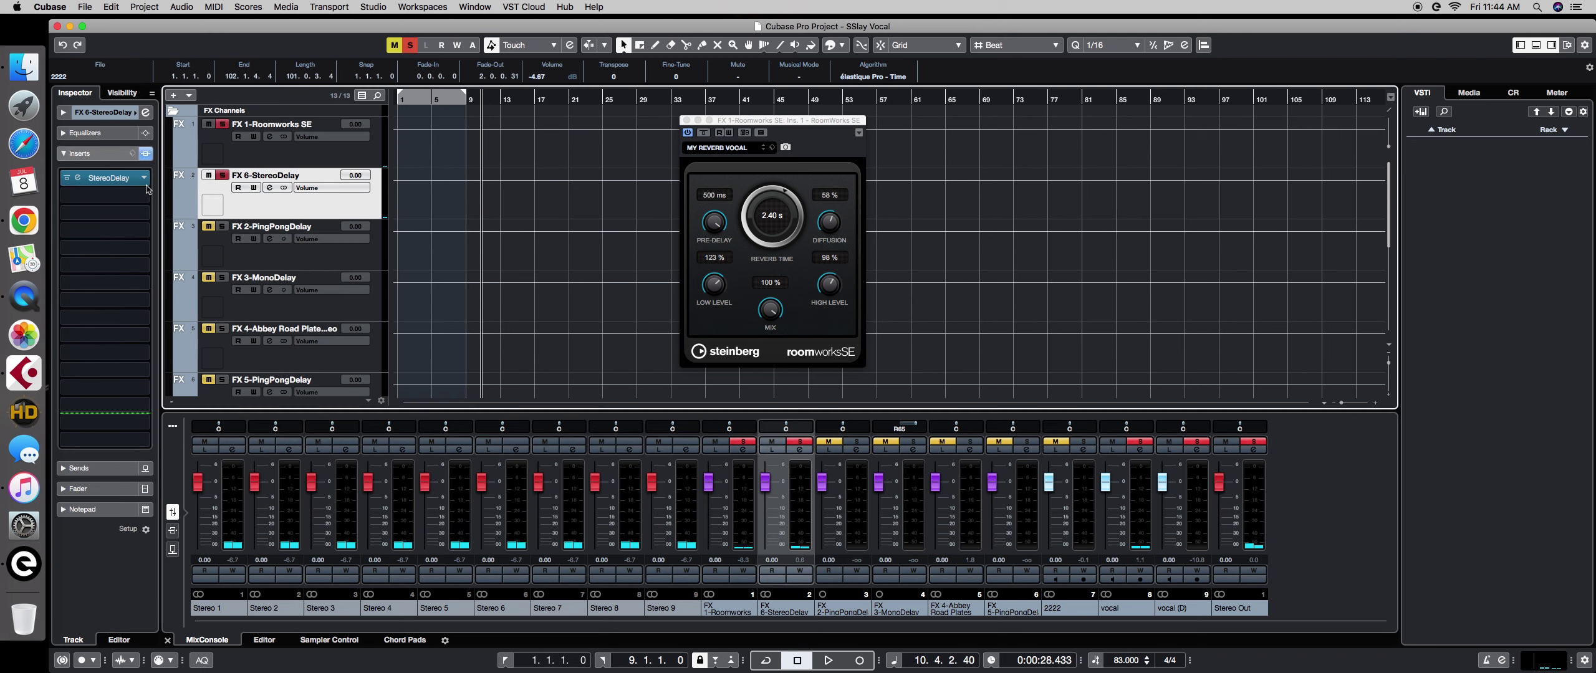
{"action": "left_click", "coordinate": [78, 178]}
{"action": "left_click_drag", "start_coordinate": [864, 66], "coordinate": [1152, 168]}
{"action": "left_click_drag", "start_coordinate": [800, 145], "coordinate": [610, 135]}
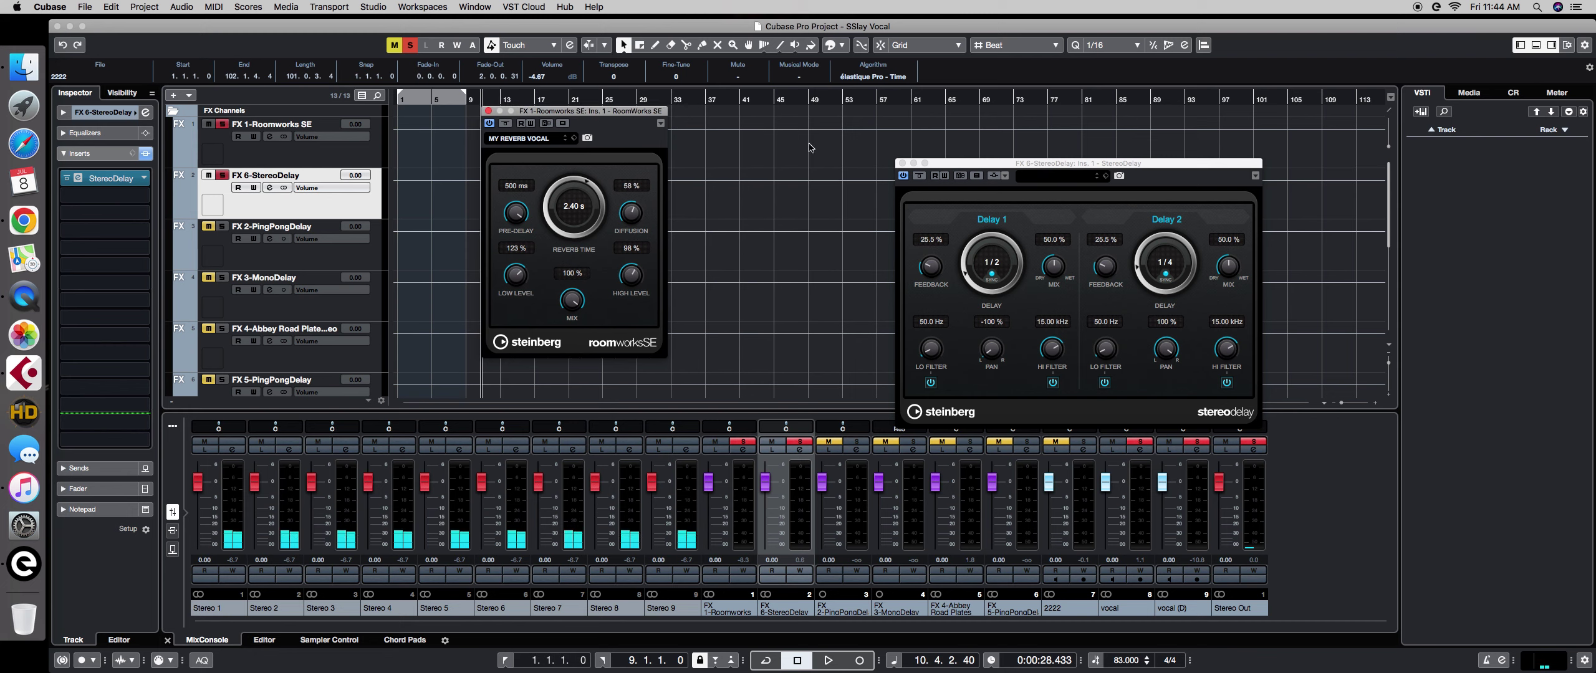
{"action": "left_click_drag", "start_coordinate": [1069, 166], "coordinate": [841, 120]}
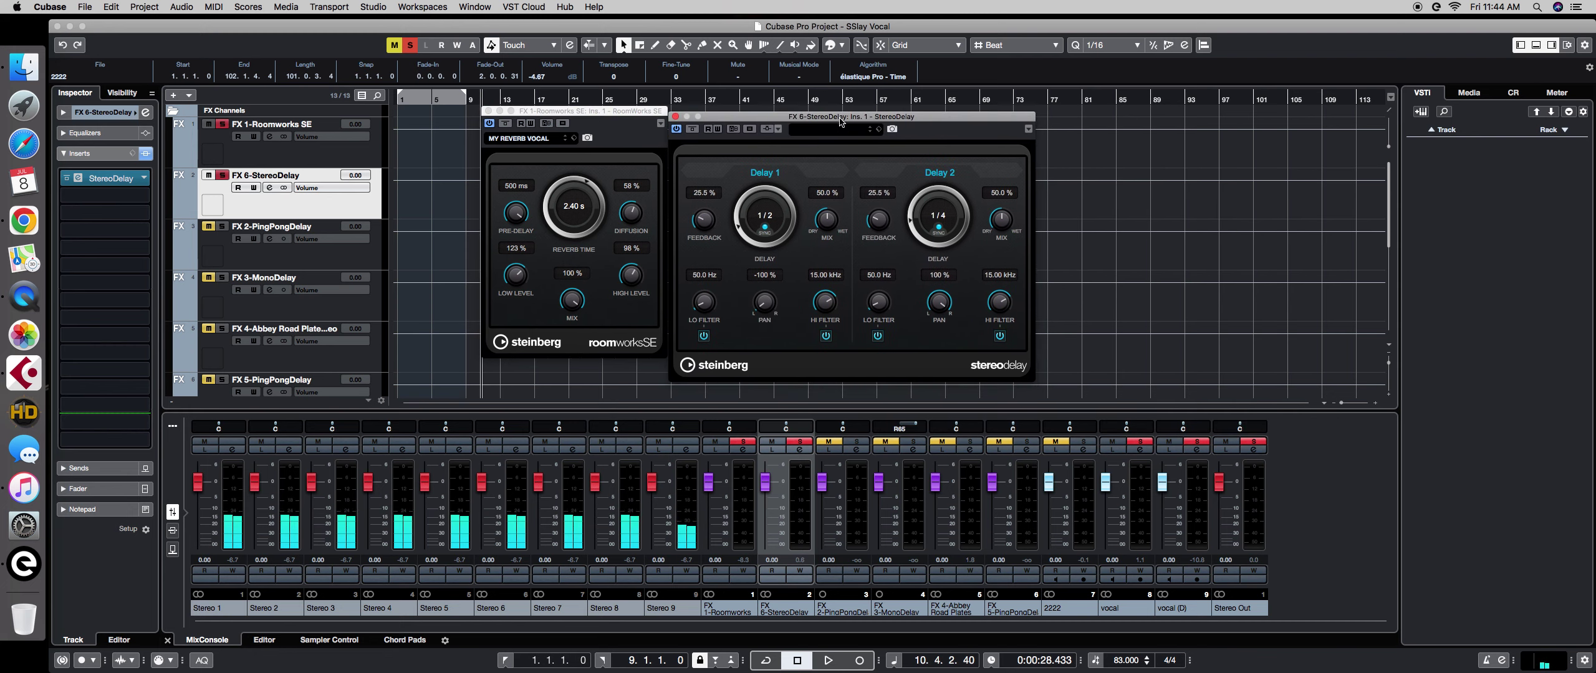
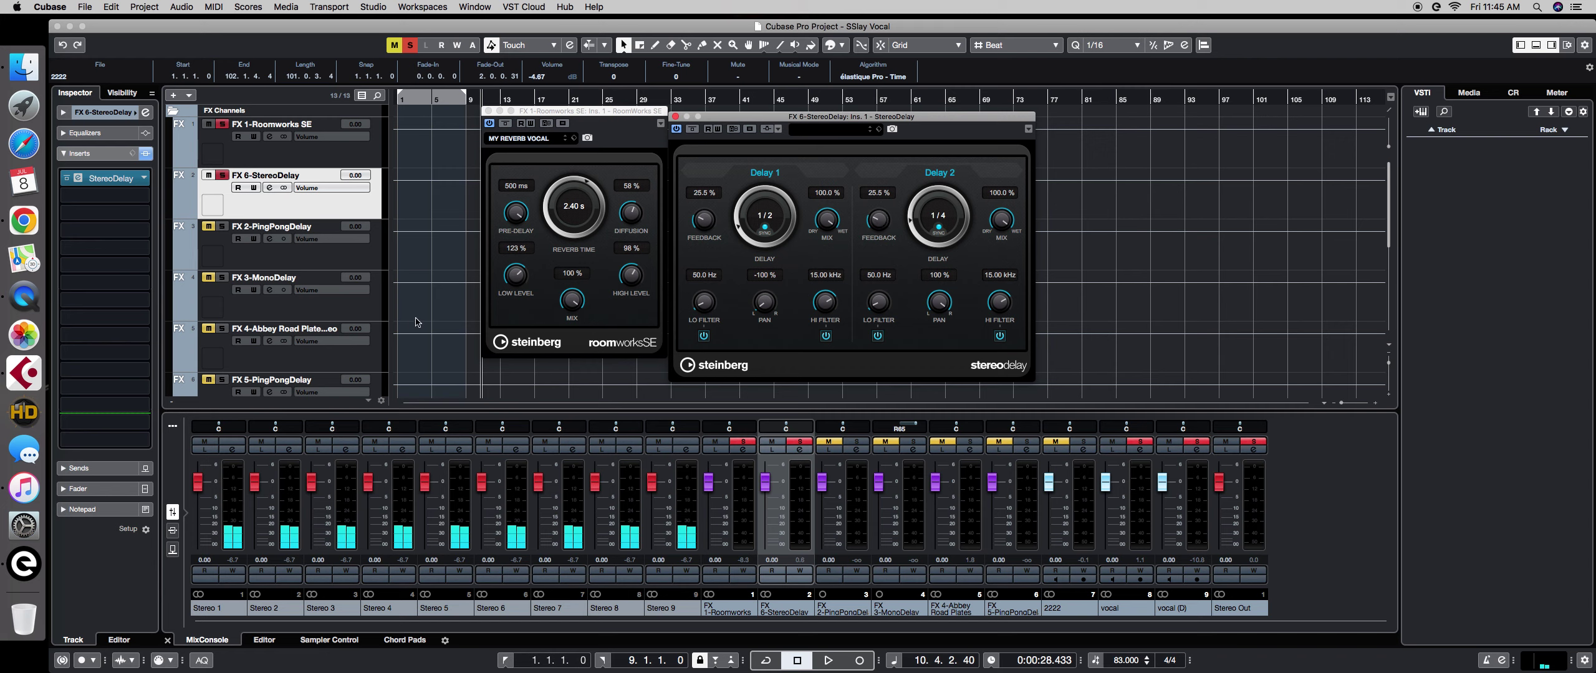
Return to the vocal track's sends and audition the vocal with the StereoDelay settings.
{"action": "scroll", "coordinate": [416, 323], "scroll_direction": "down", "scroll_amount": 5}
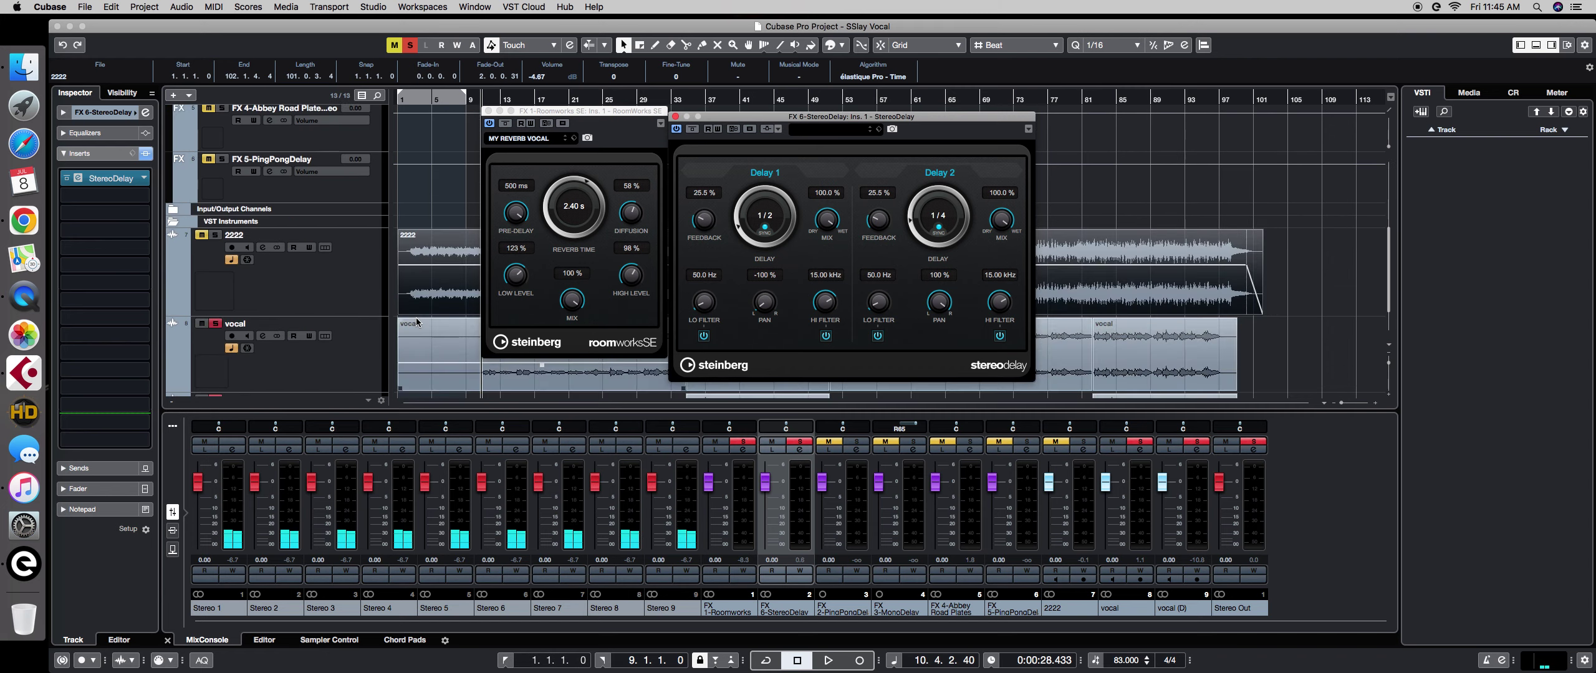
{"action": "left_click", "coordinate": [359, 368]}
{"action": "left_click", "coordinate": [78, 216]}
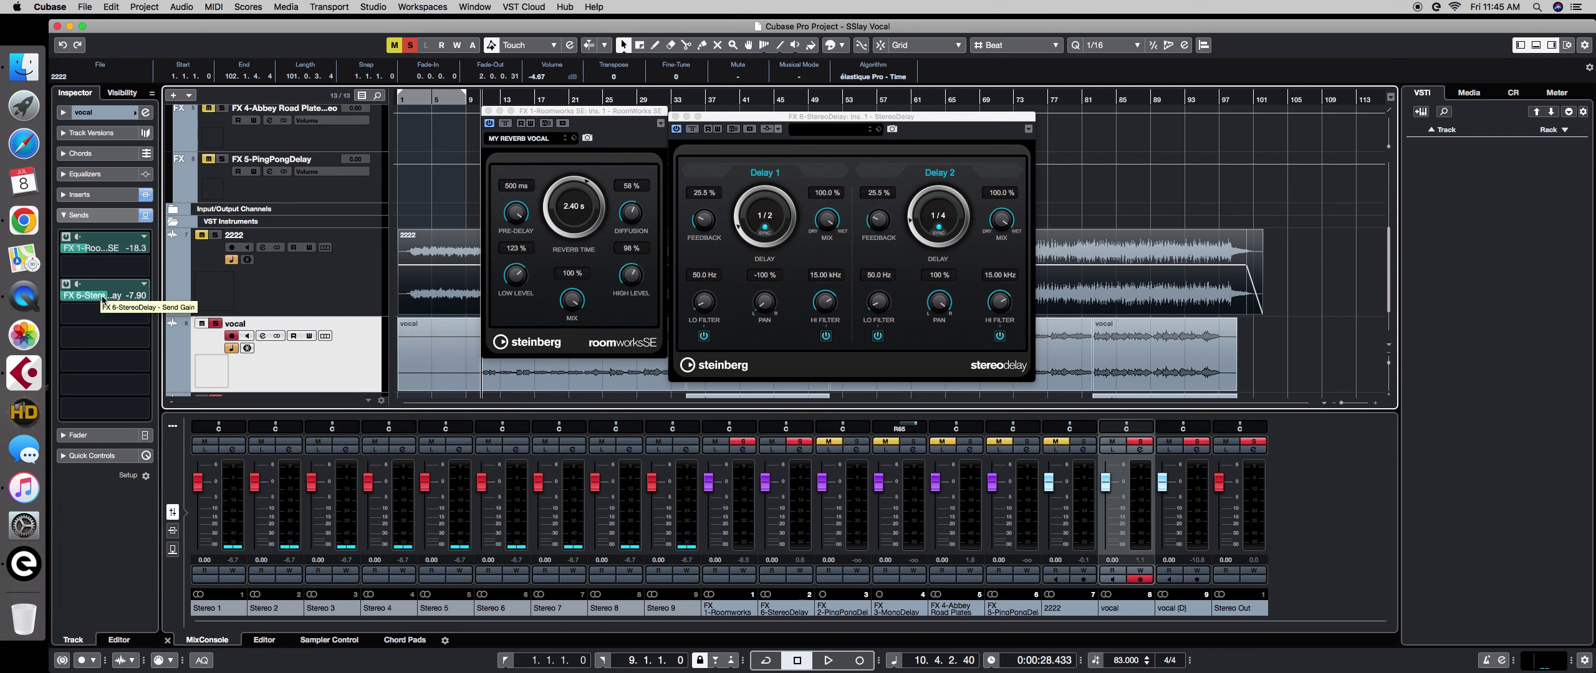
{"action": "key", "text": "space"}
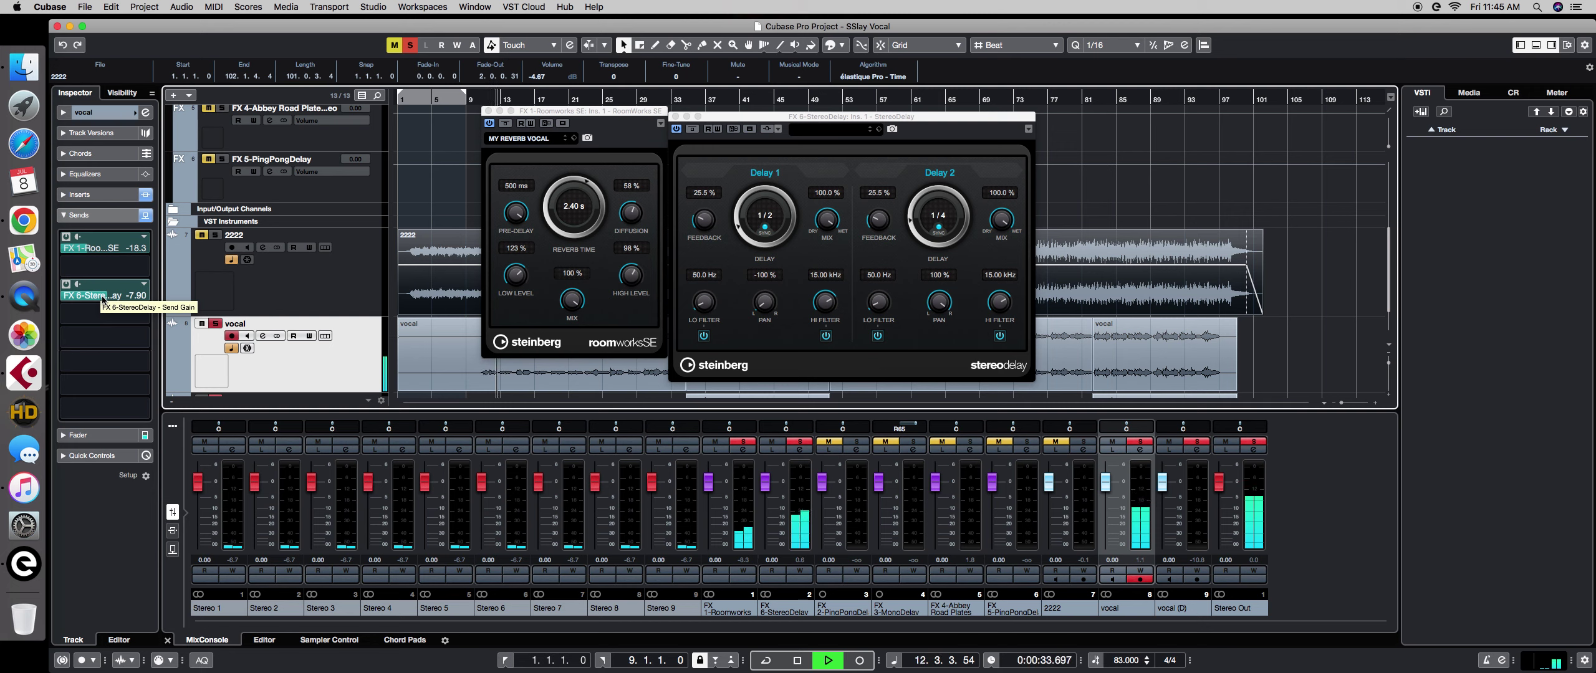
{"action": "key", "text": "space"}
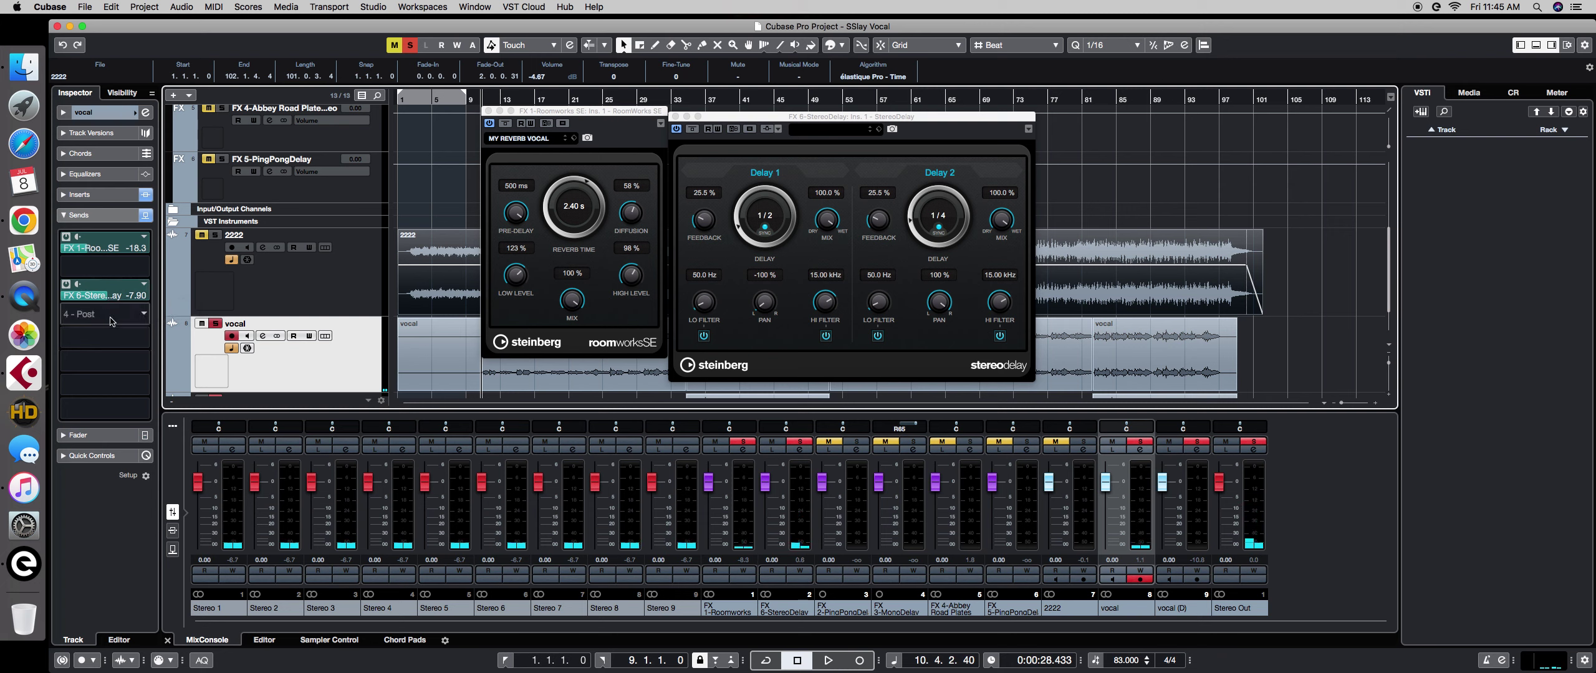
Lower the vocal's FX 6-StereoDelay send level to -23.3 and audition the vocal.
{"action": "left_click_drag", "start_coordinate": [107, 304], "coordinate": [65, 306]}
{"action": "key", "text": "space"}
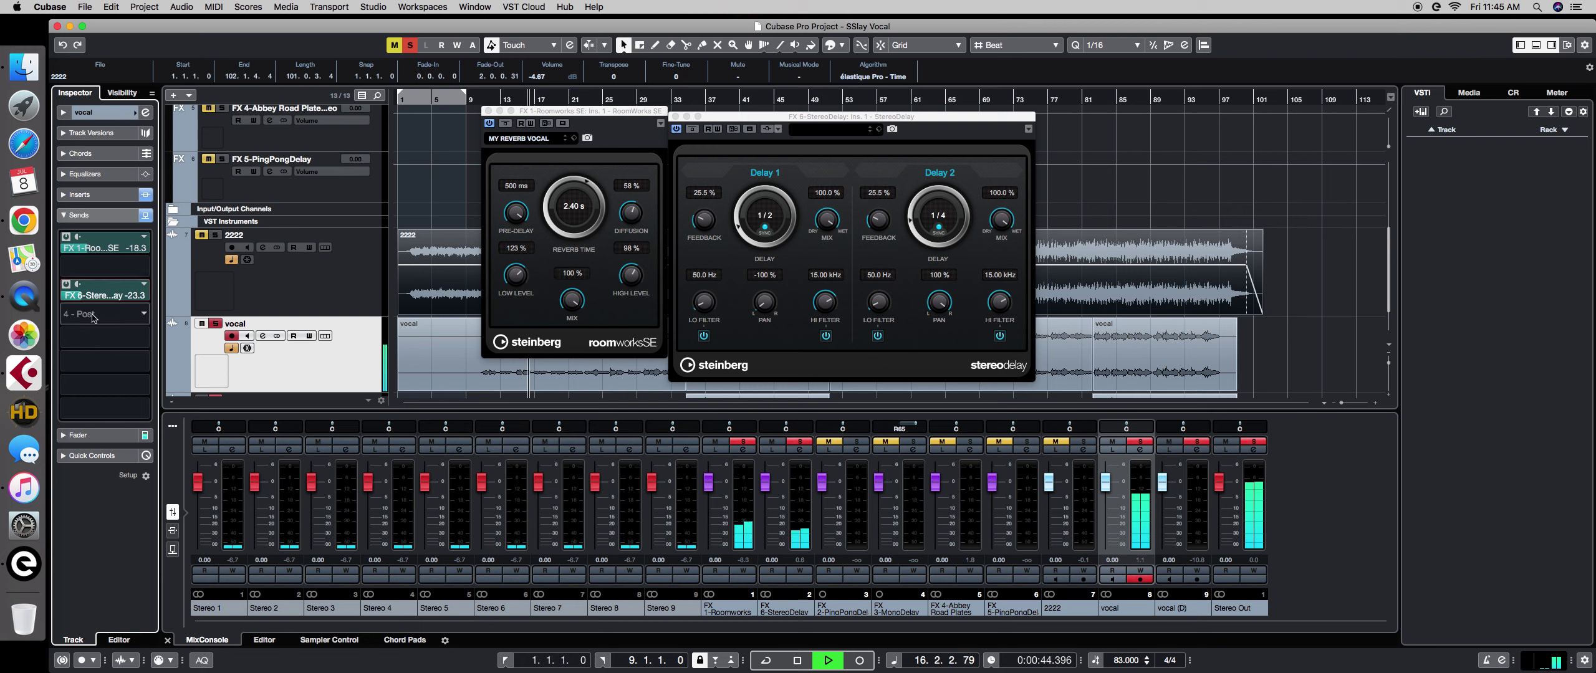
{"action": "key", "text": "space"}
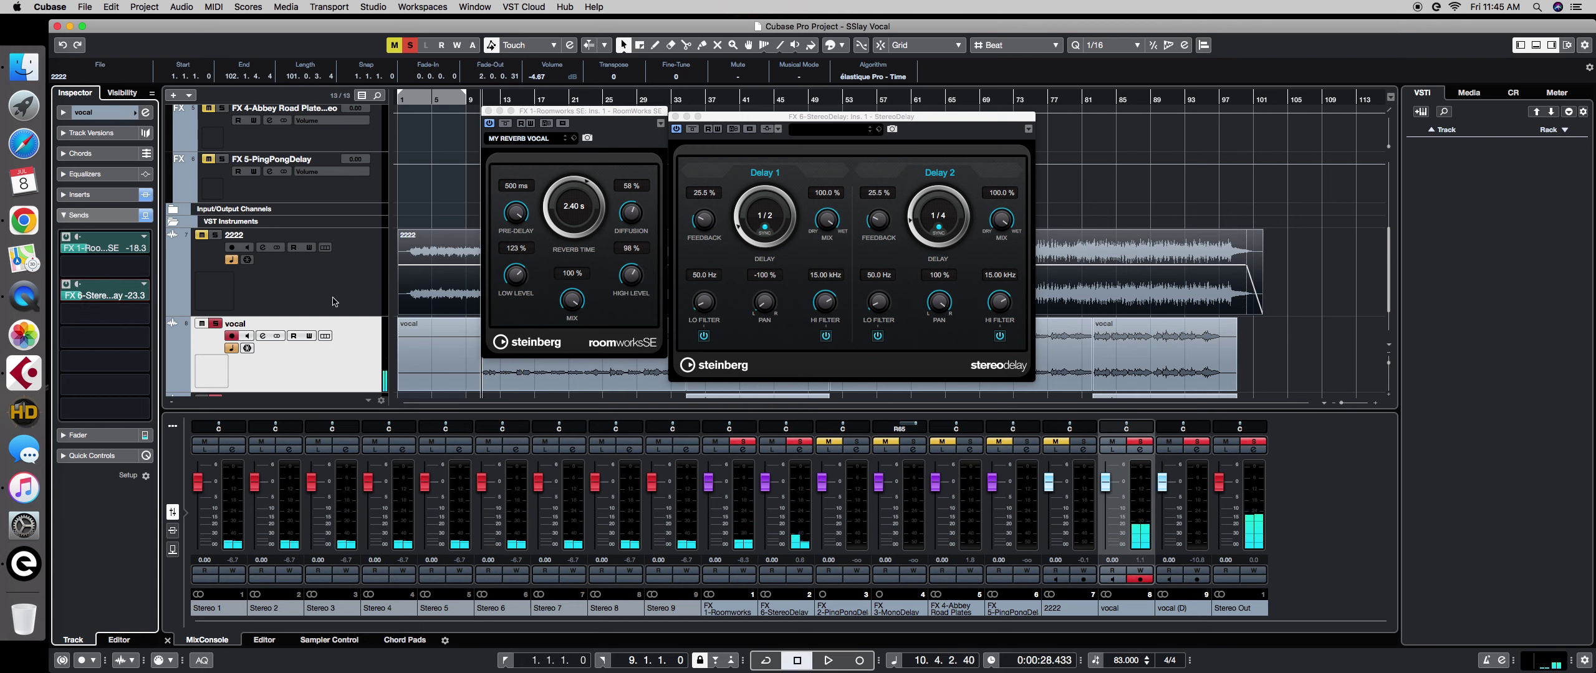
Move both effect windows aside, solo the 2222 track along with the vocal, and start playback.
{"action": "left_click_drag", "start_coordinate": [755, 120], "coordinate": [946, 121]}
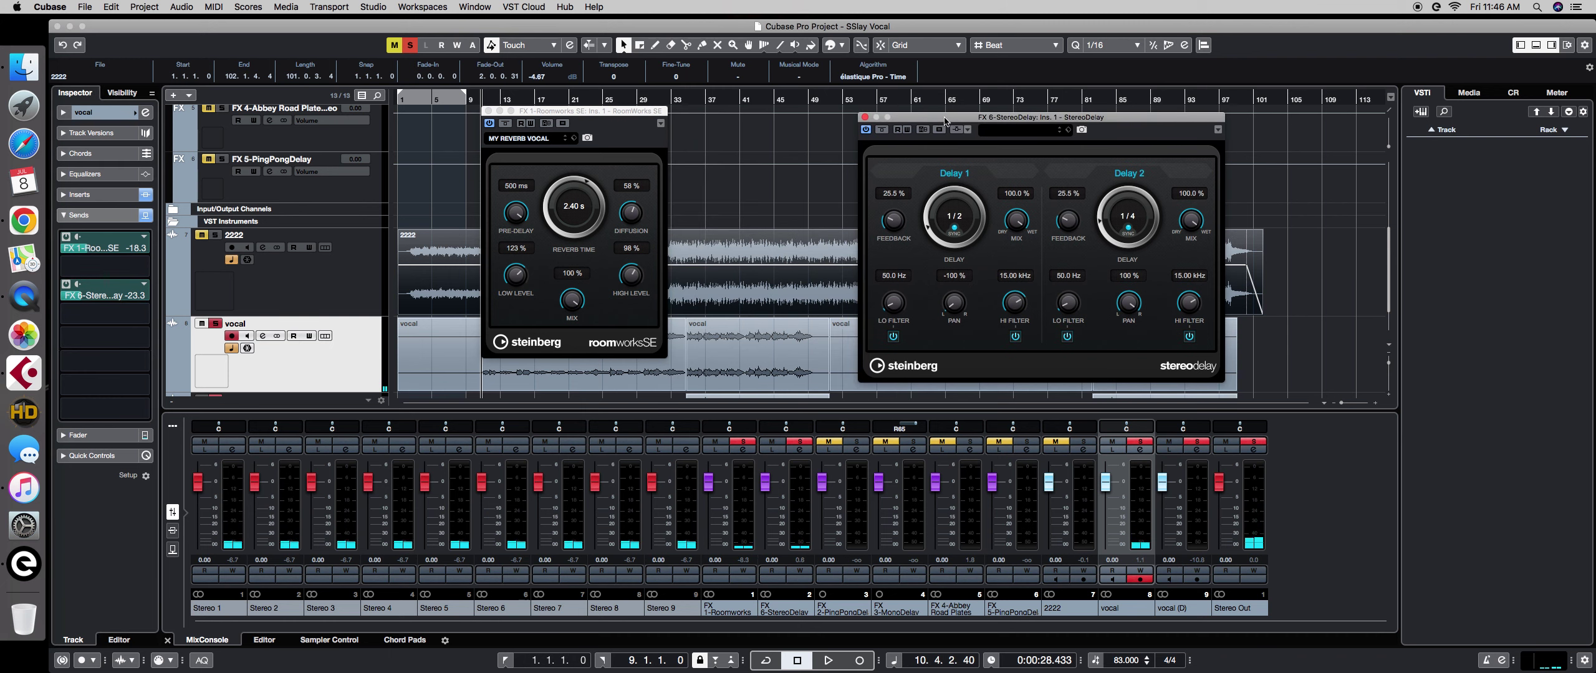
{"action": "left_click_drag", "start_coordinate": [598, 114], "coordinate": [707, 137]}
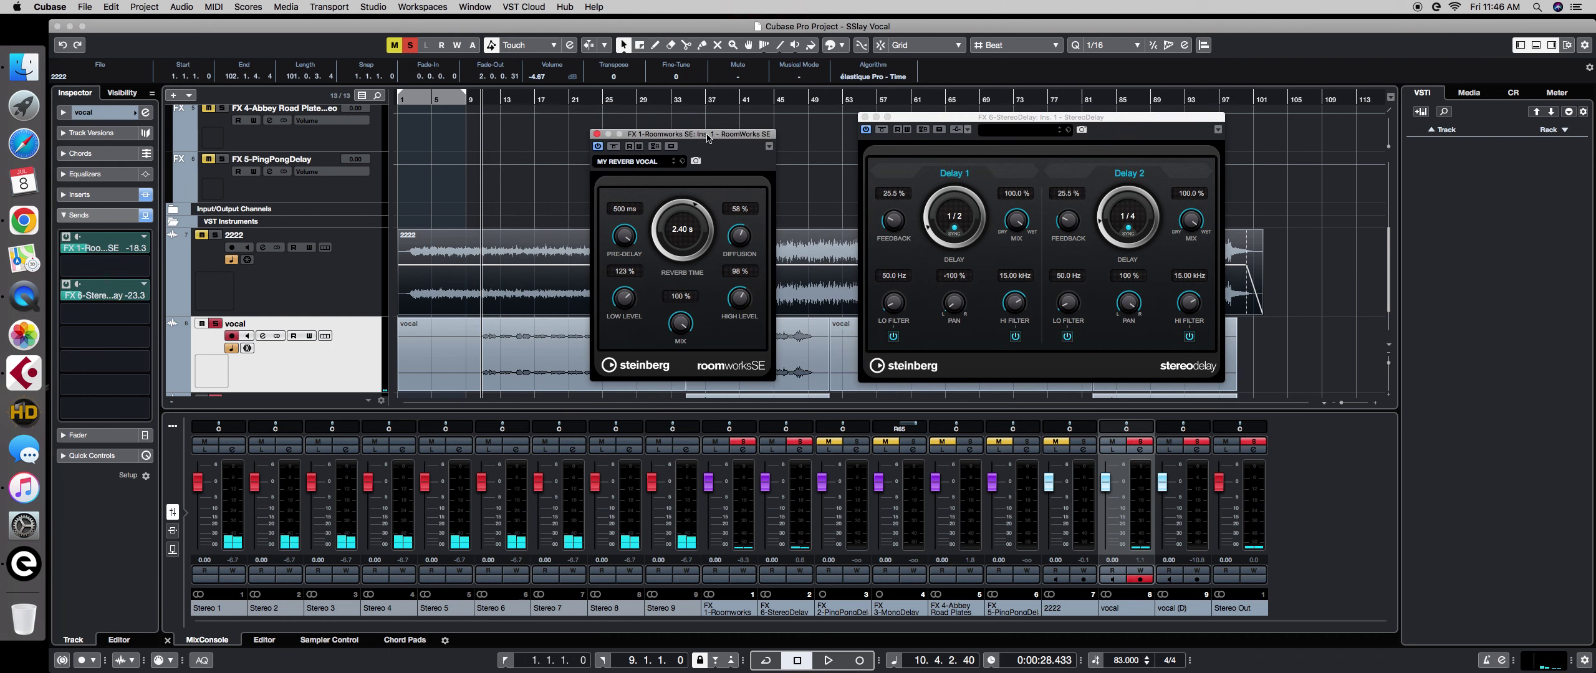
{"action": "left_click", "coordinate": [216, 236]}
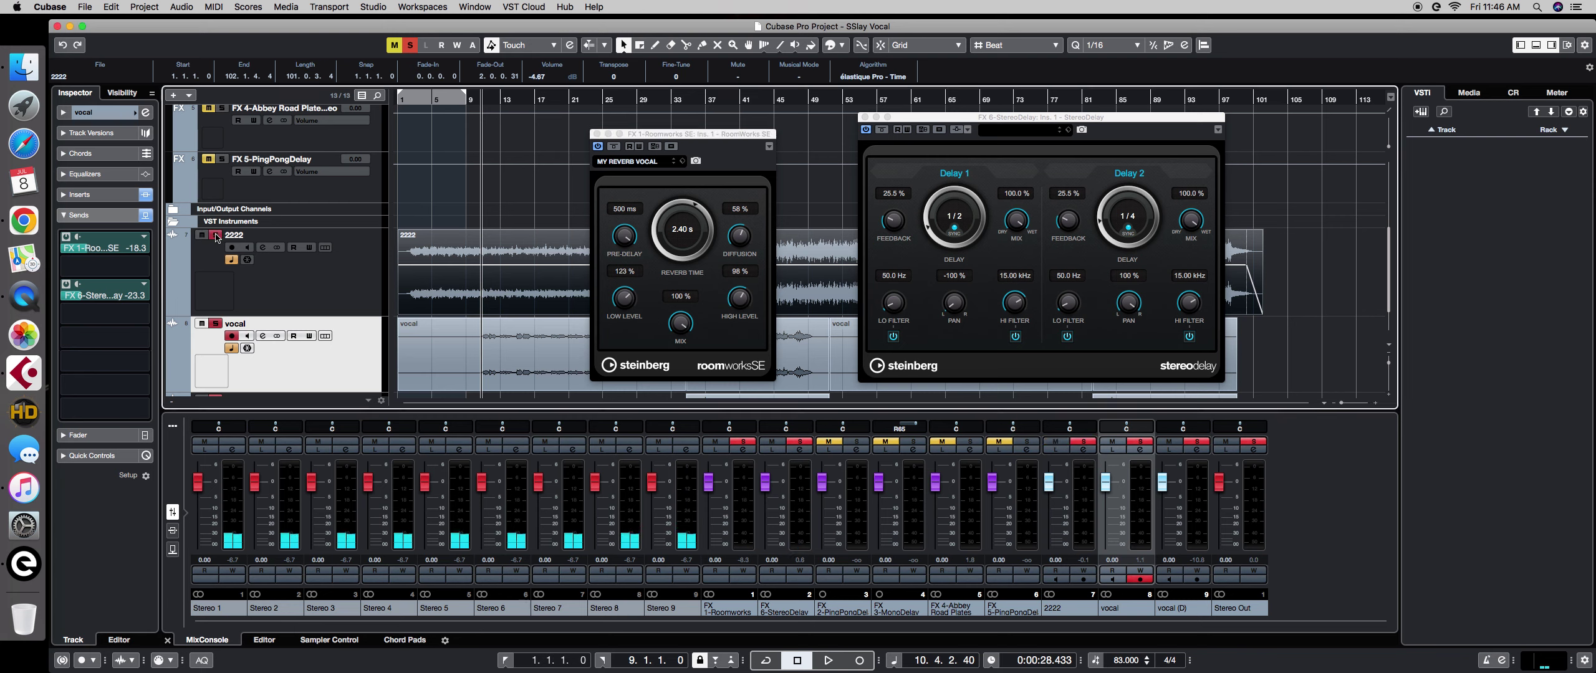
{"action": "key", "text": "space"}
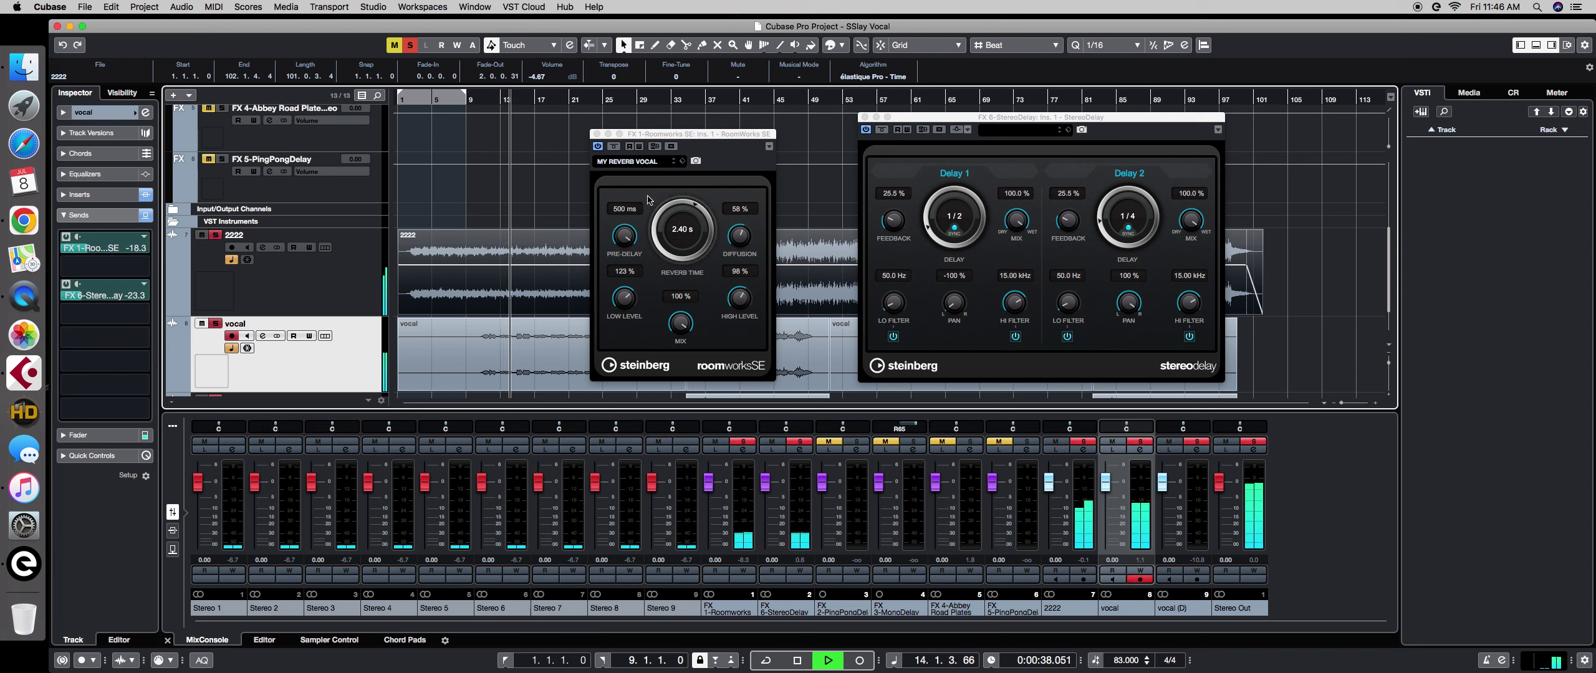
Clear all mute and solo states, listen to the full mix, and place the two effect windows close together.
{"action": "left_click", "coordinate": [410, 46]}
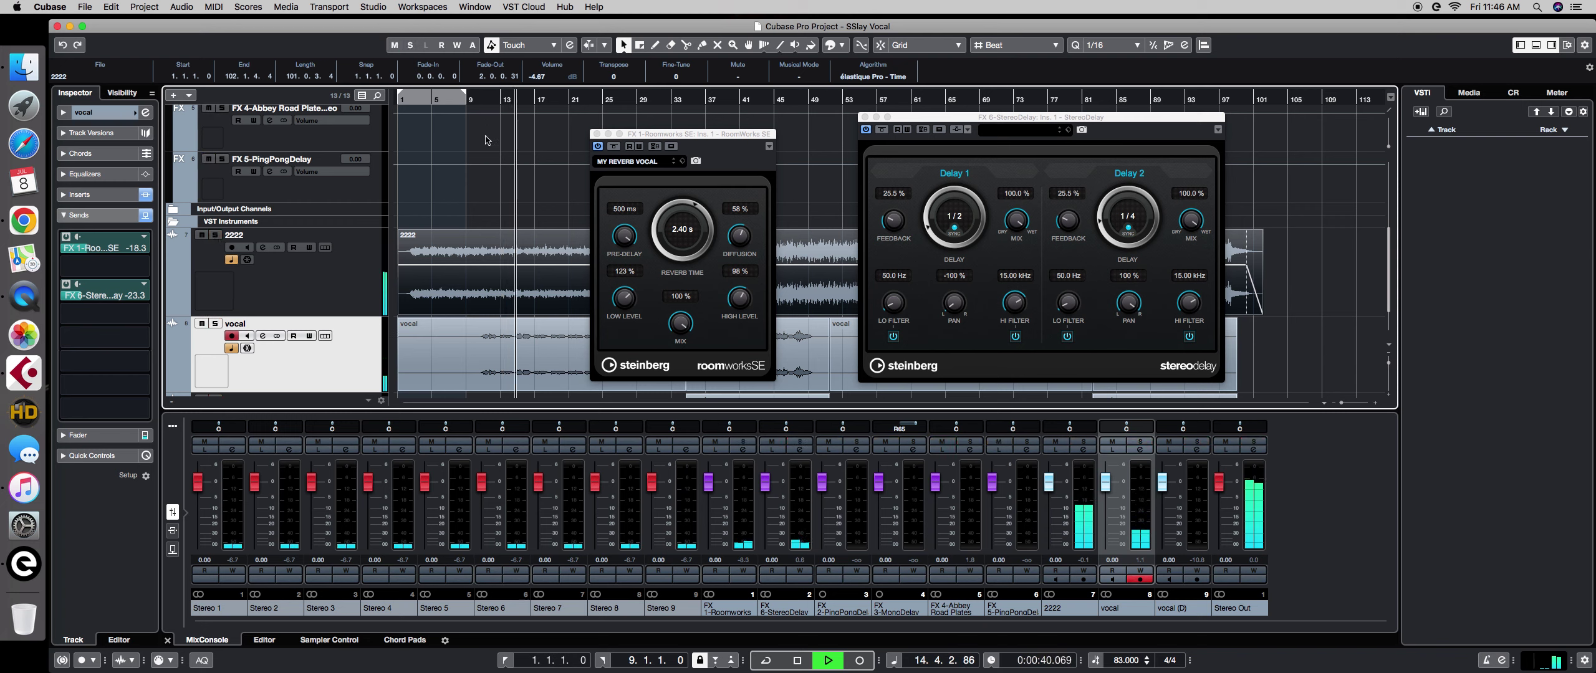
{"action": "left_click_drag", "start_coordinate": [663, 136], "coordinate": [624, 116]}
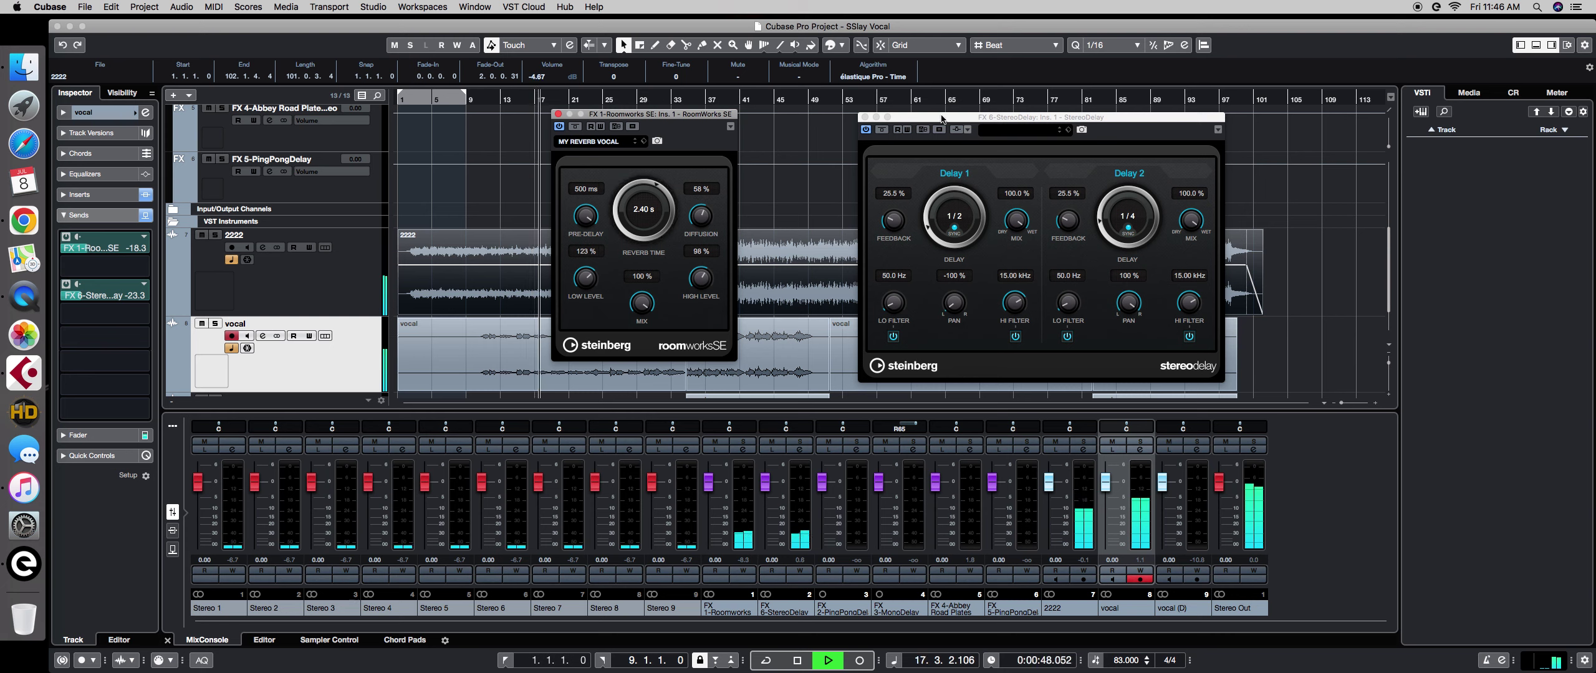
{"action": "left_click_drag", "start_coordinate": [931, 119], "coordinate": [856, 115]}
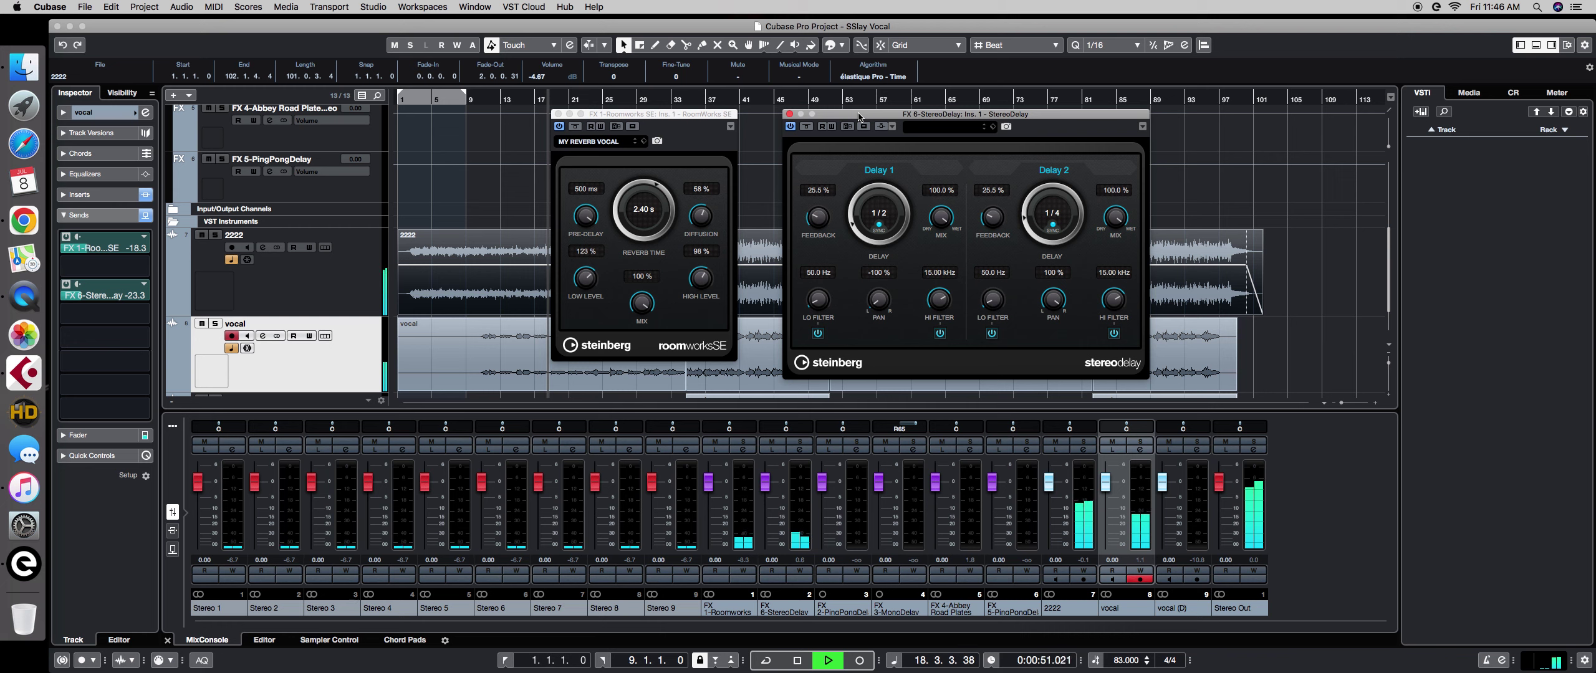
{"action": "key", "text": "space"}
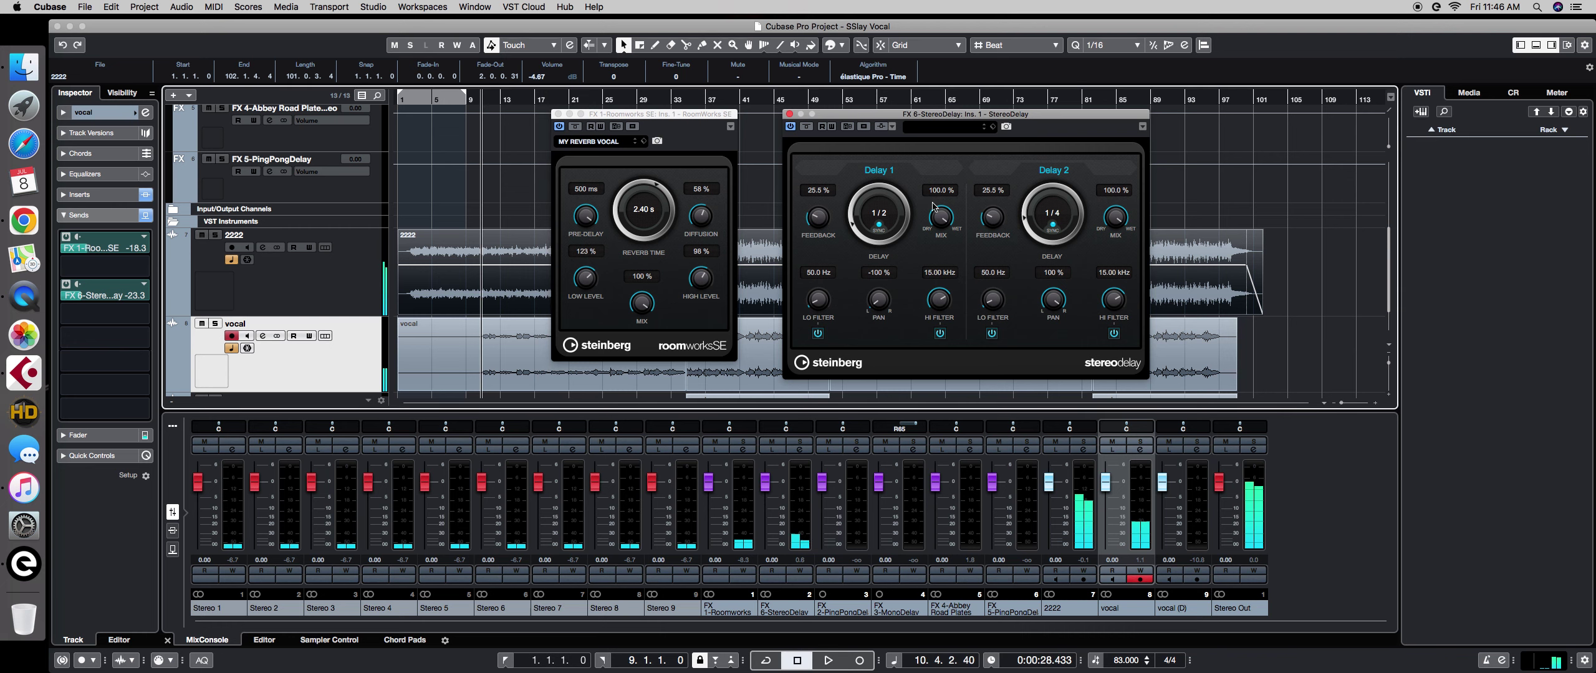
Save the StereoDelay settings as a preset, overwriting the existing MY DELAY VOCAL preset.
{"action": "left_click", "coordinate": [993, 127]}
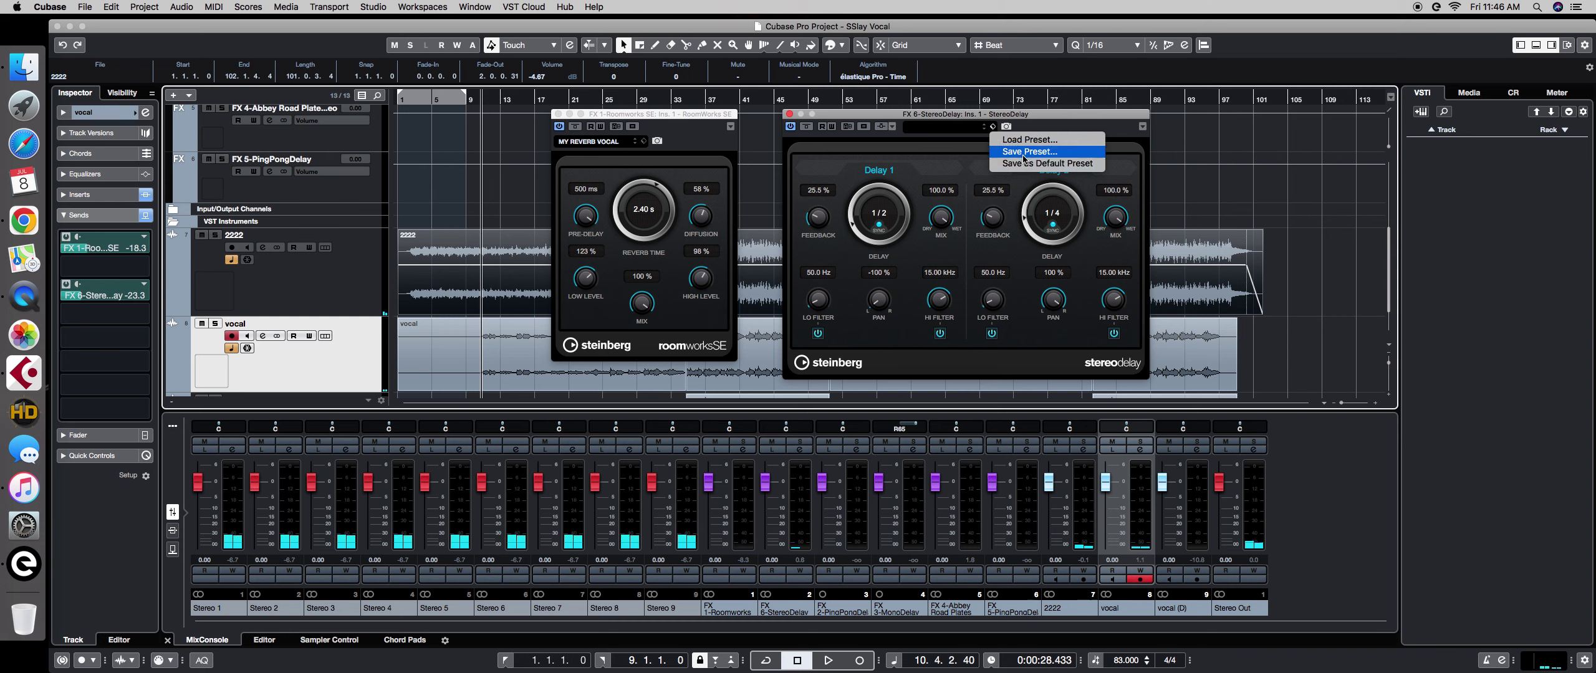
{"action": "left_click", "coordinate": [1009, 152]}
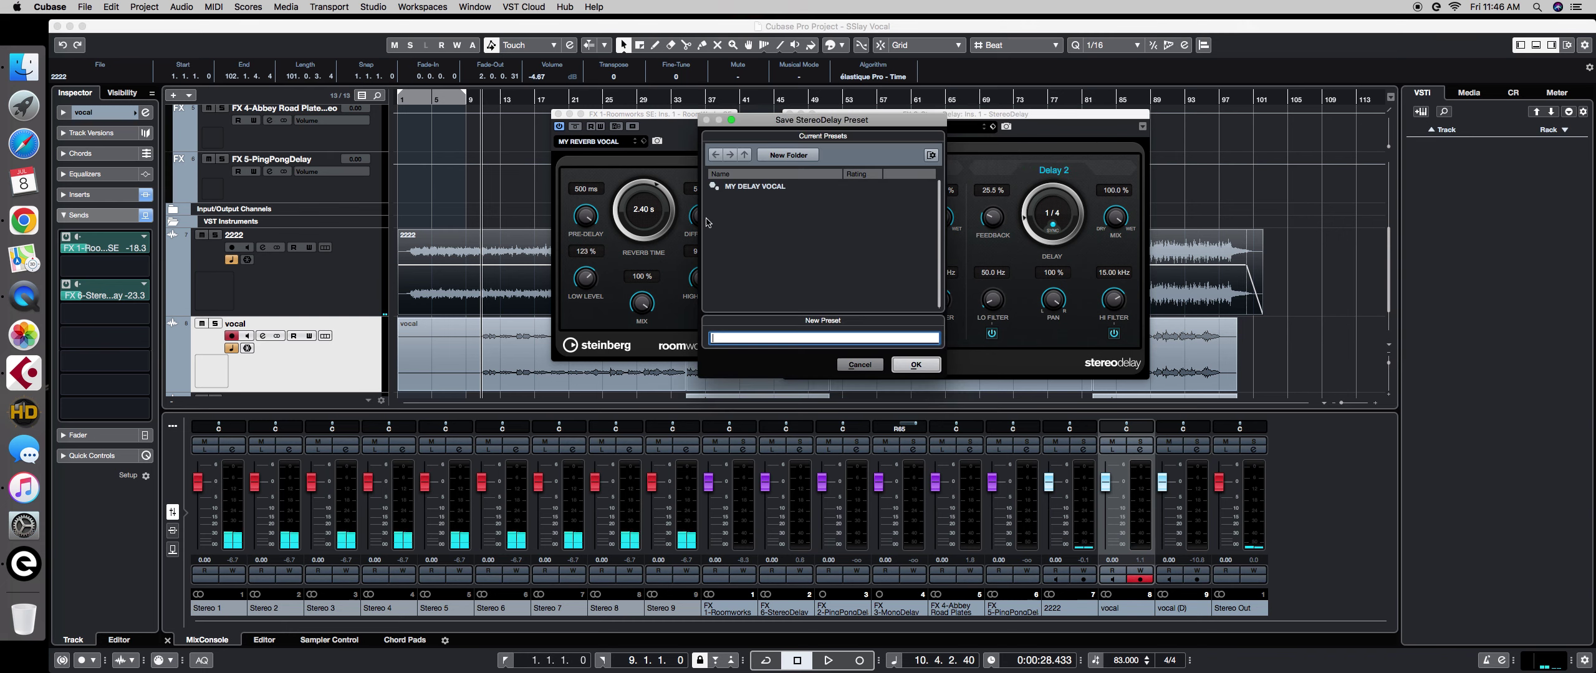
{"action": "left_click", "coordinate": [748, 187]}
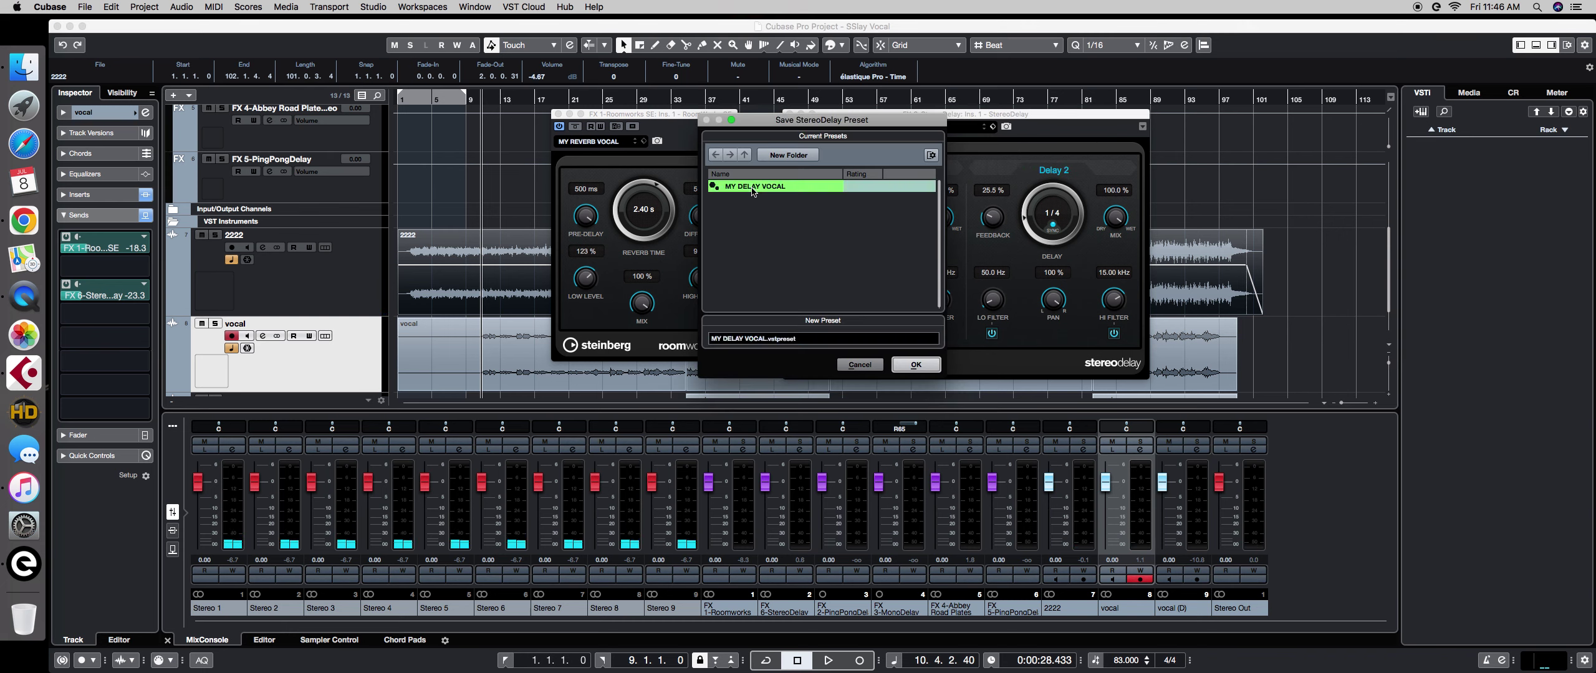
{"action": "left_click", "coordinate": [742, 339]}
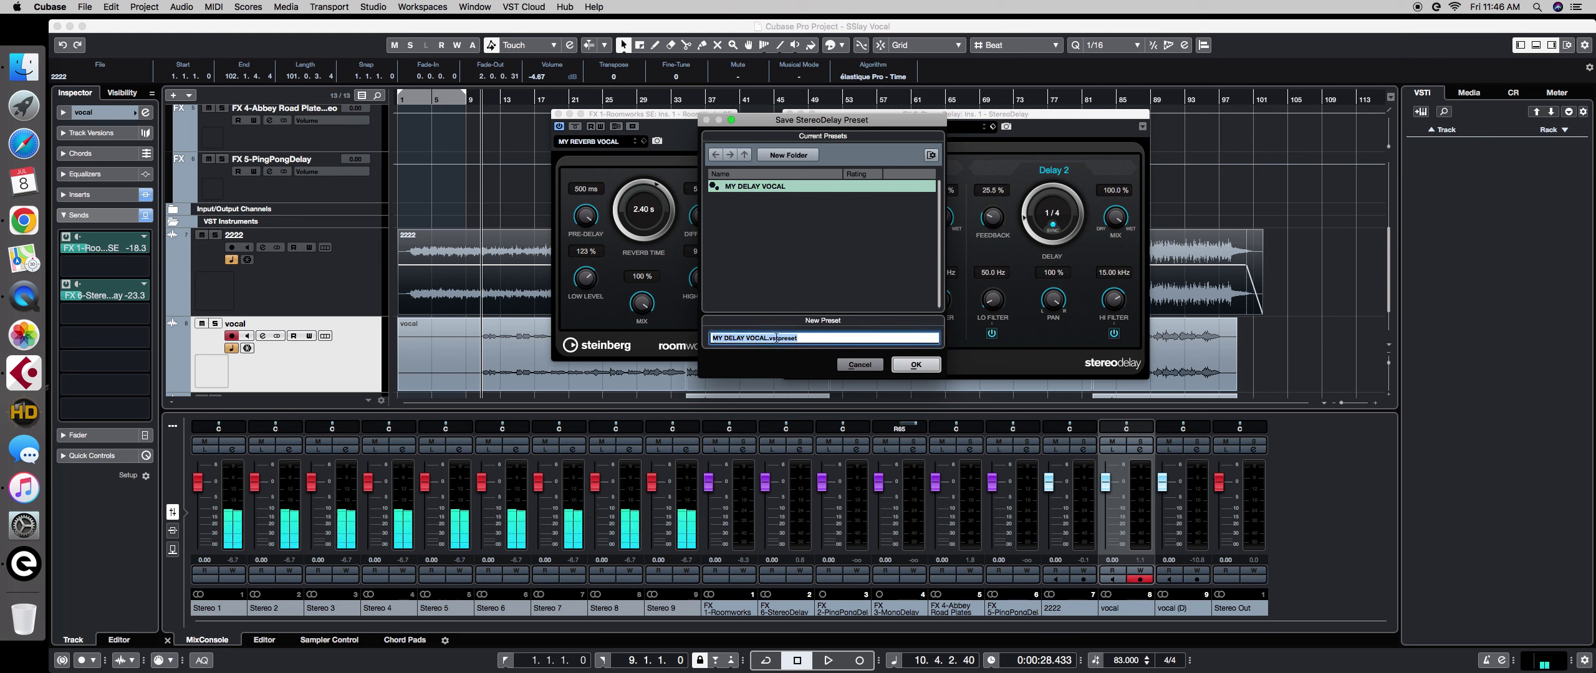
{"action": "left_click", "coordinate": [916, 365]}
{"action": "left_click", "coordinate": [927, 236]}
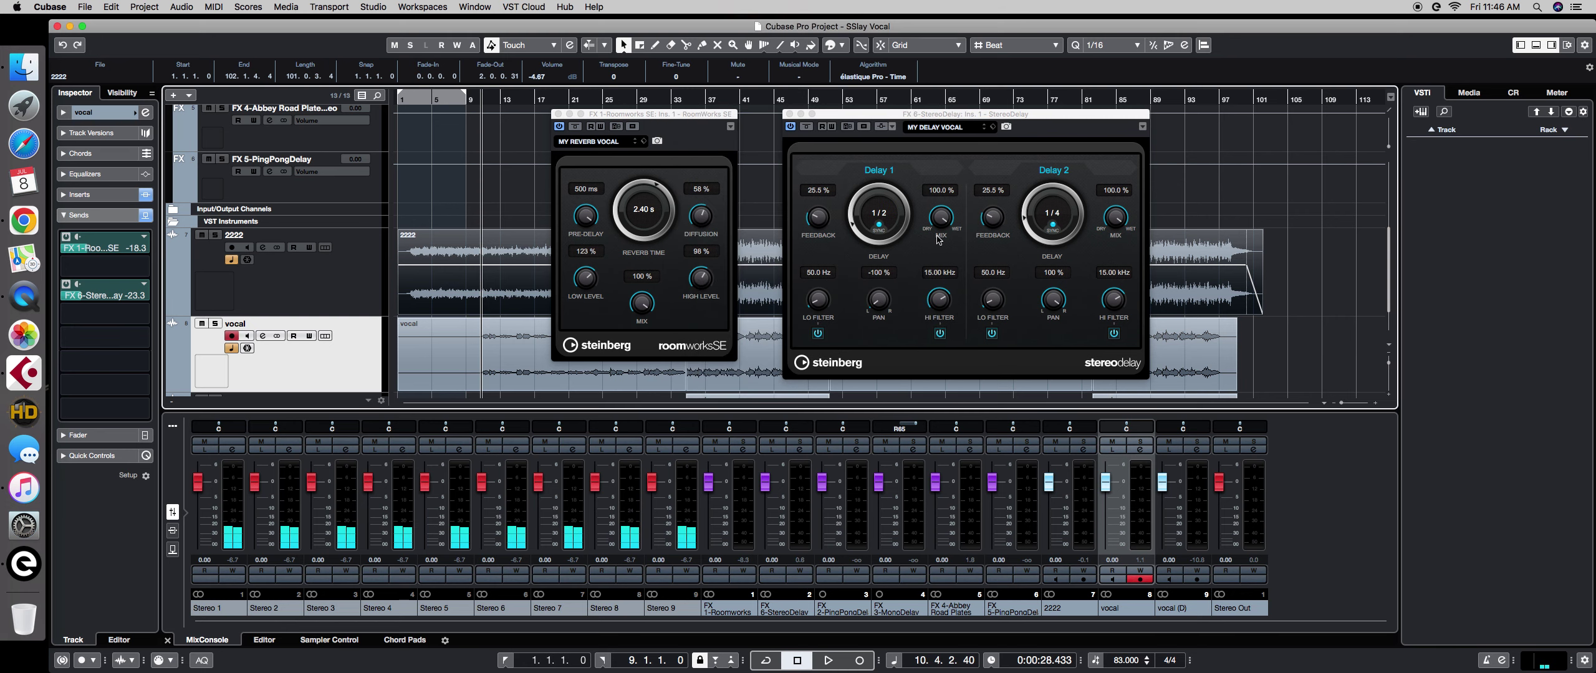
Play the mix briefly, close the RoomWorks SE and StereoDelay windows, and stop playback.
{"action": "left_click", "coordinate": [999, 258]}
{"action": "key", "text": "space"}
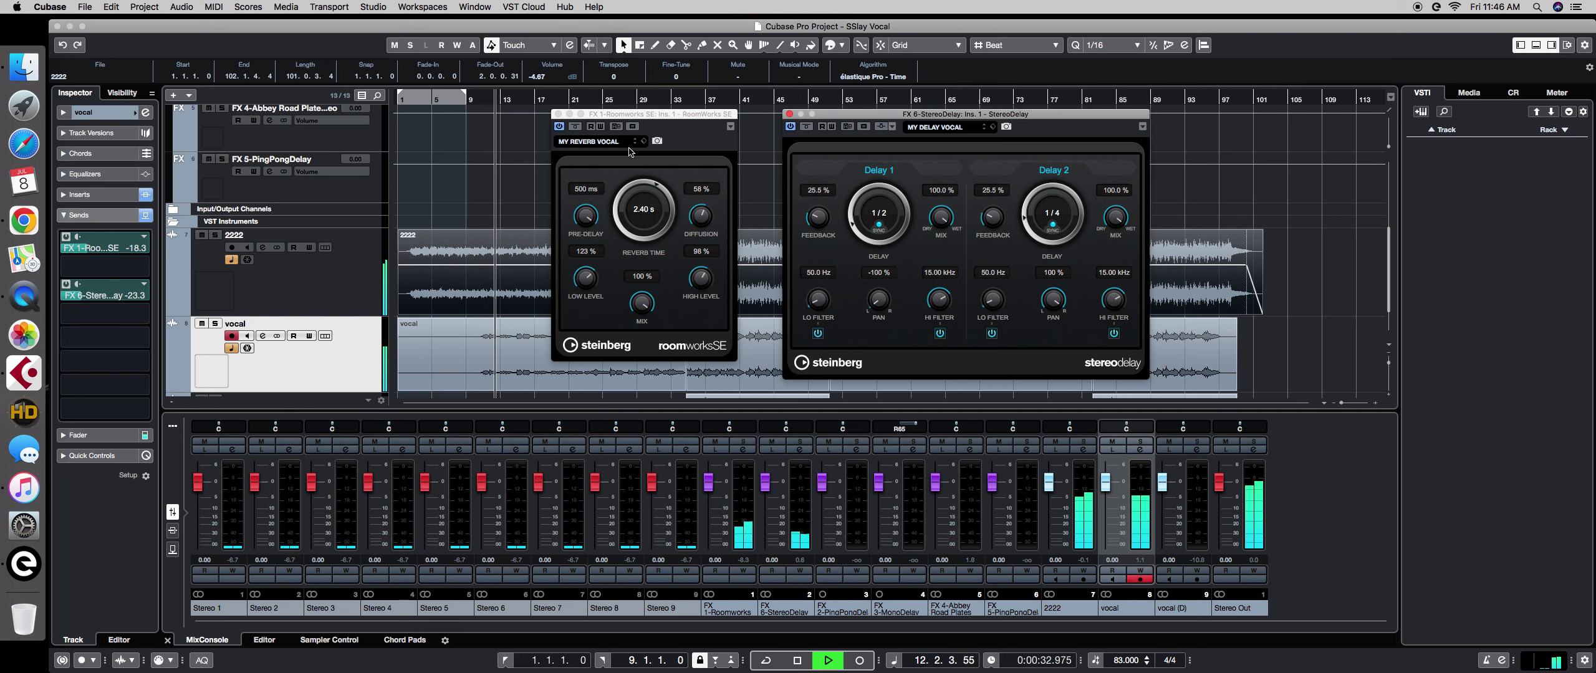
{"action": "left_click", "coordinate": [559, 114]}
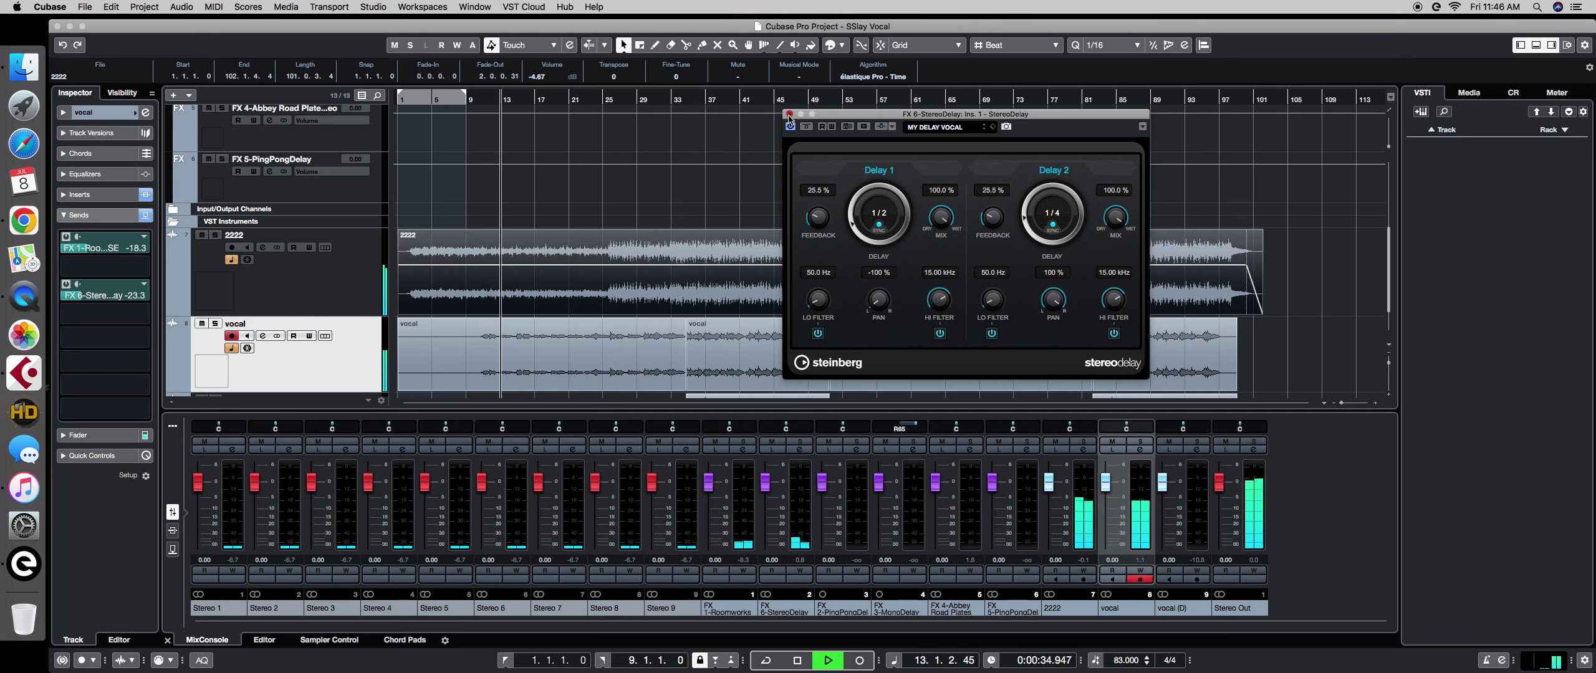
{"action": "left_click", "coordinate": [789, 114]}
{"action": "key", "text": "space"}
Mute the vocal (D) track and start playback from about bar 34, just before the chorus vocal.
{"action": "scroll", "coordinate": [723, 168], "scroll_direction": "down", "scroll_amount": 2}
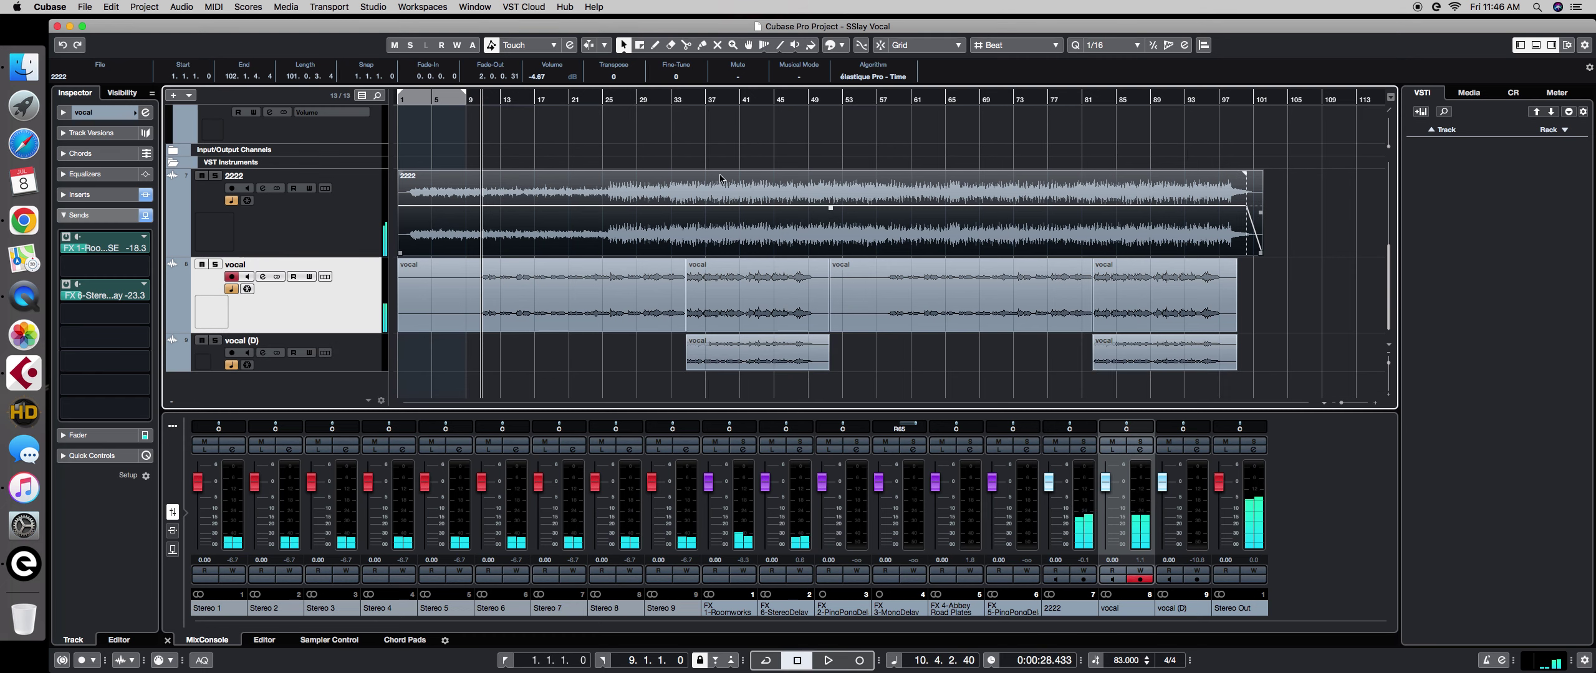
{"action": "left_click", "coordinate": [667, 97]}
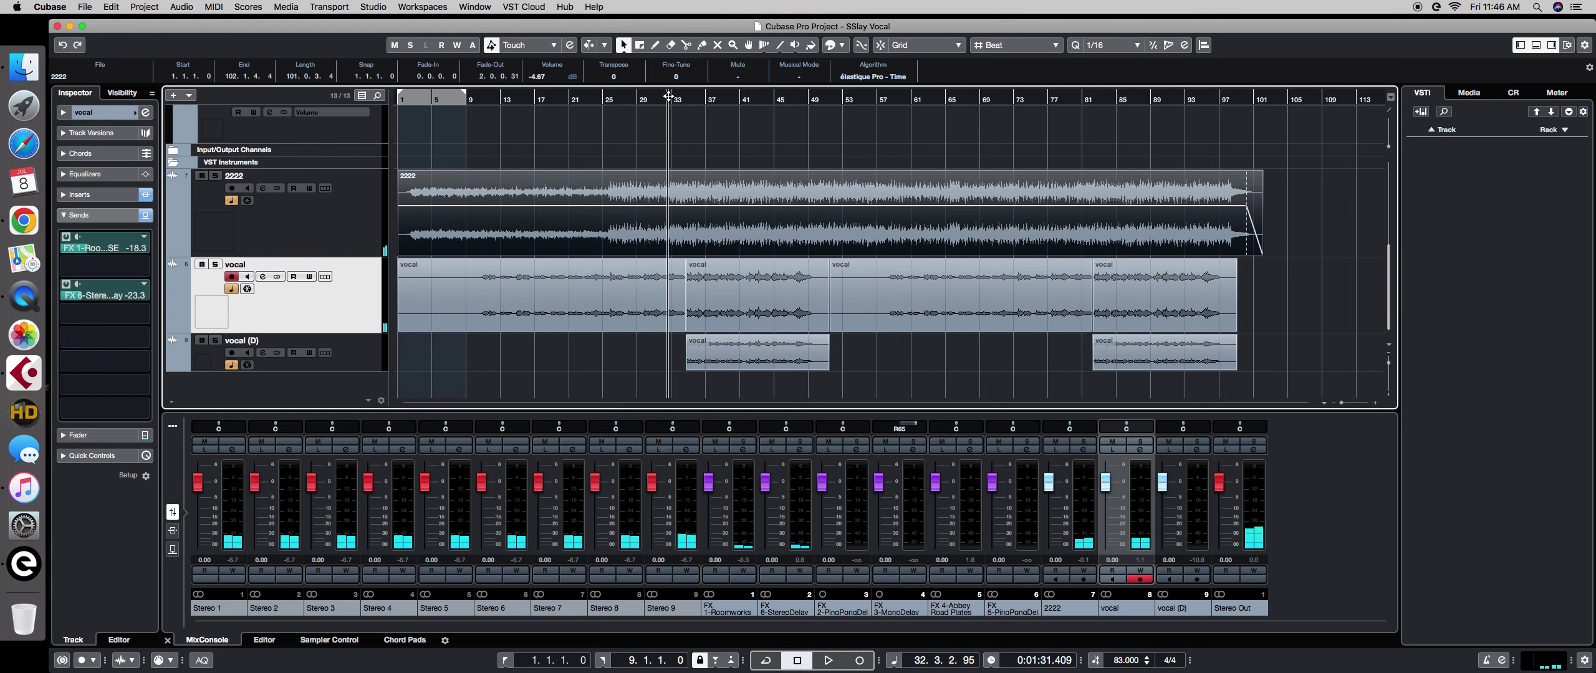
{"action": "left_click", "coordinate": [681, 97]}
{"action": "left_click", "coordinate": [201, 341]}
{"action": "key", "text": "space"}
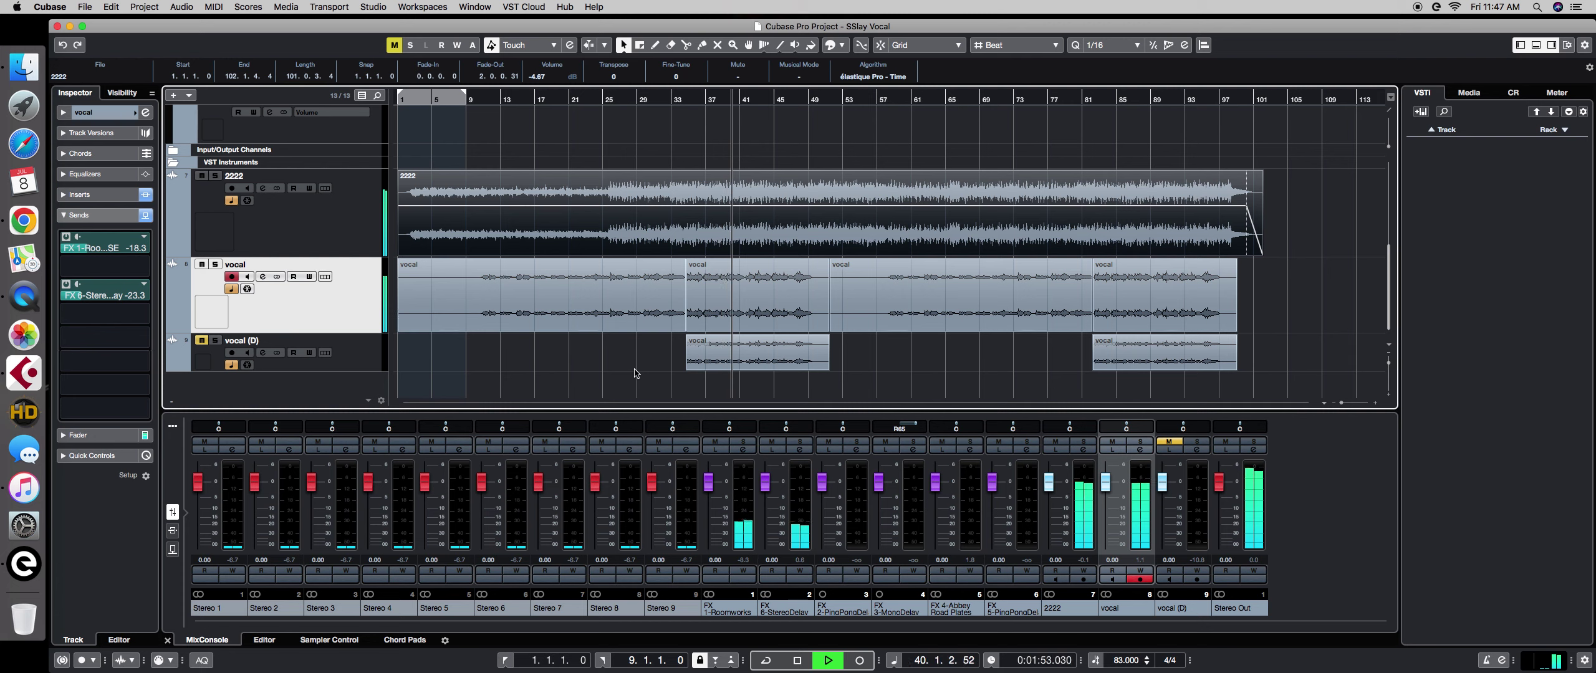
Open the vocal track's FabFilter Pro-C insert and set its output level to +5.24 dB while auditioning the mix.
{"action": "left_click", "coordinate": [105, 195]}
{"action": "left_click", "coordinate": [105, 272]}
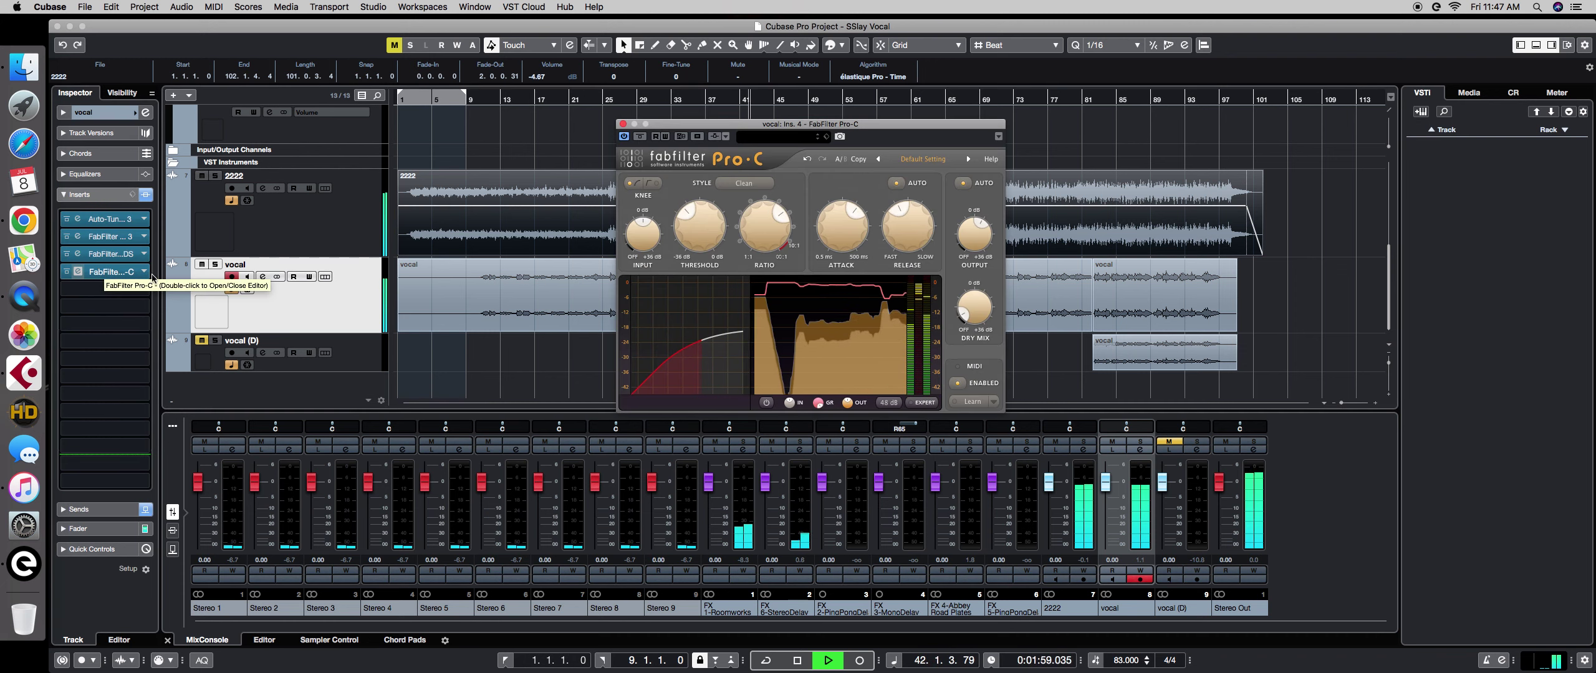
{"action": "mouse_move", "coordinate": [973, 235]}
{"action": "scroll", "coordinate": [973, 235], "scroll_direction": "down", "scroll_amount": 1}
{"action": "left_click_drag", "start_coordinate": [971, 233], "coordinate": [970, 244]}
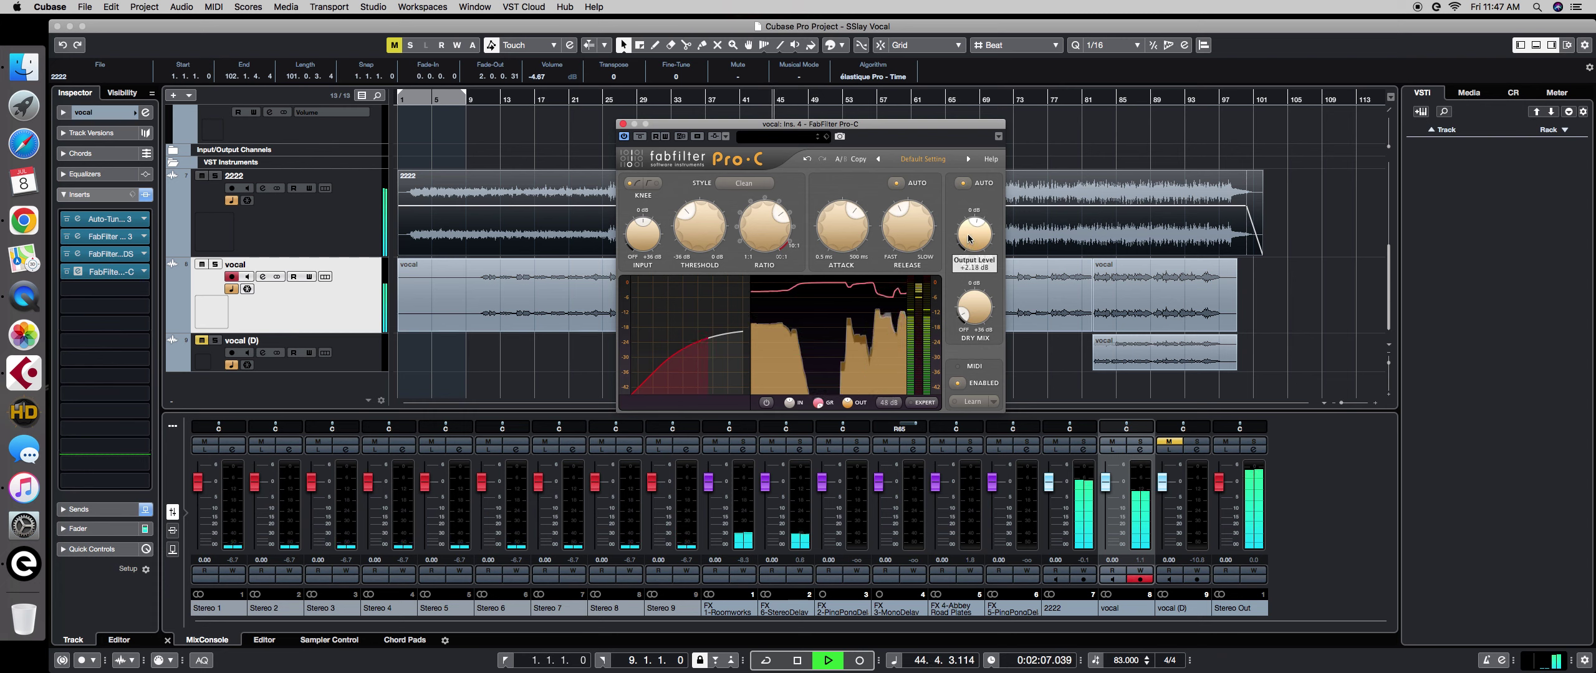
{"action": "left_click_drag", "start_coordinate": [970, 234], "coordinate": [970, 230]}
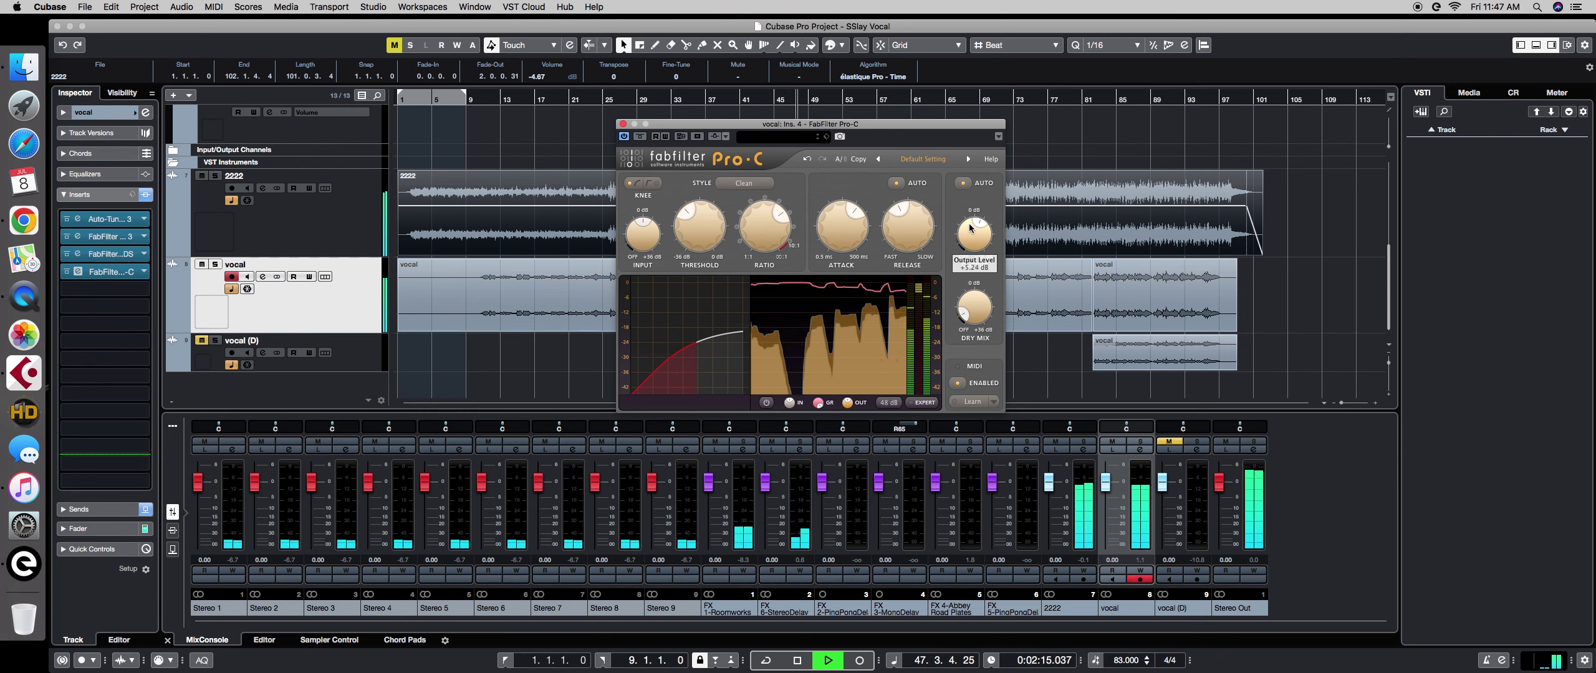
{"action": "key", "text": "space"}
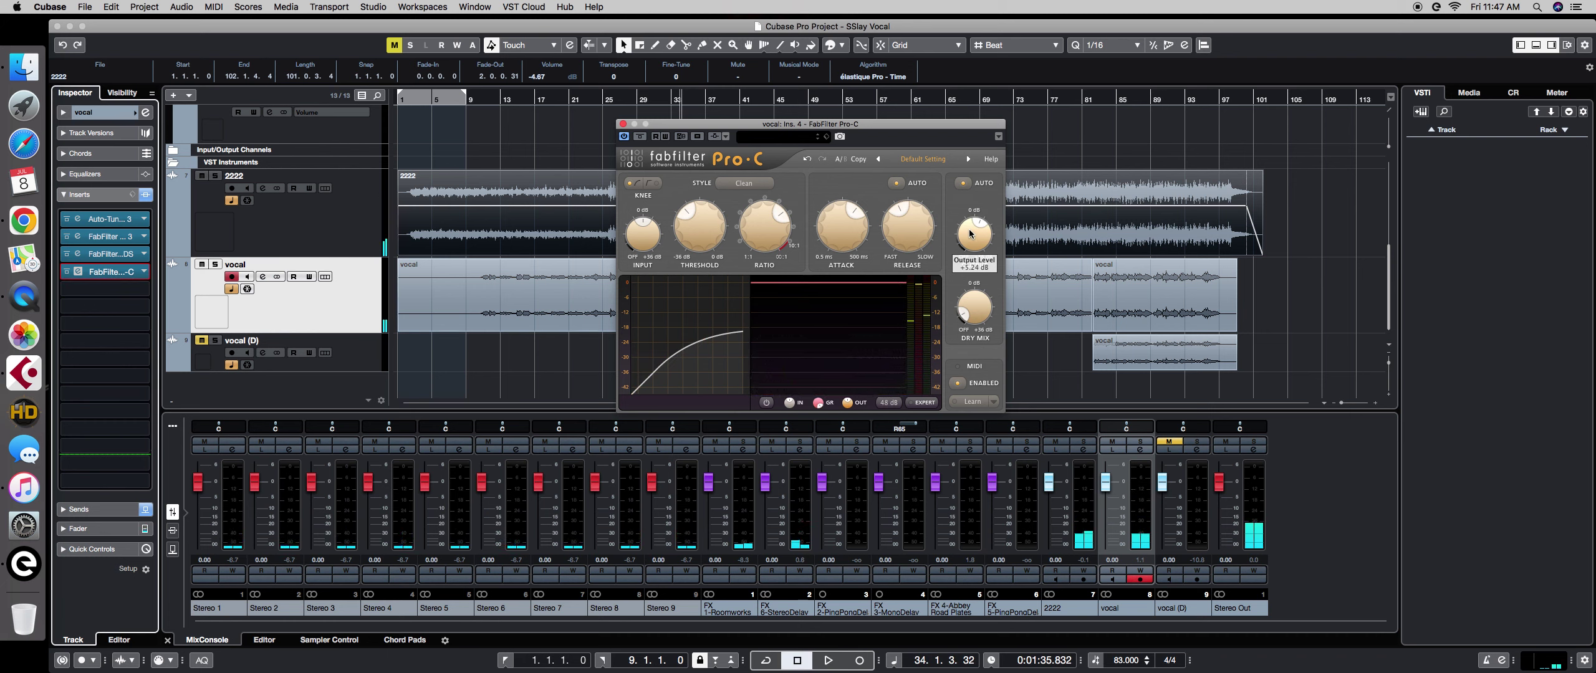
Raise the vocal's FX 1-Roomworks SE send level to -14.1 during playback and close the Pro-C window.
{"action": "left_click", "coordinate": [322, 307]}
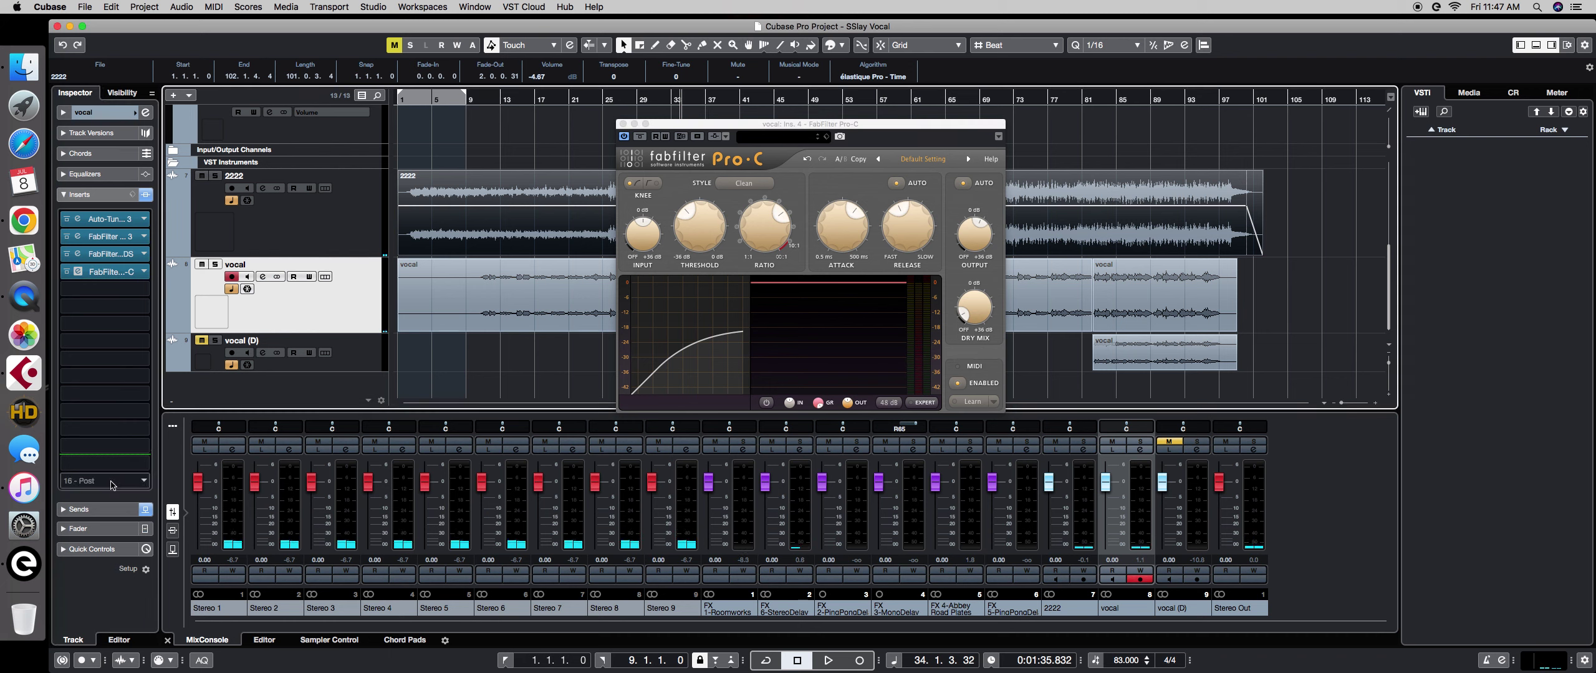
{"action": "left_click", "coordinate": [103, 509]}
{"action": "scroll", "coordinate": [101, 250], "scroll_direction": "up", "scroll_amount": 2}
{"action": "key", "text": "space"}
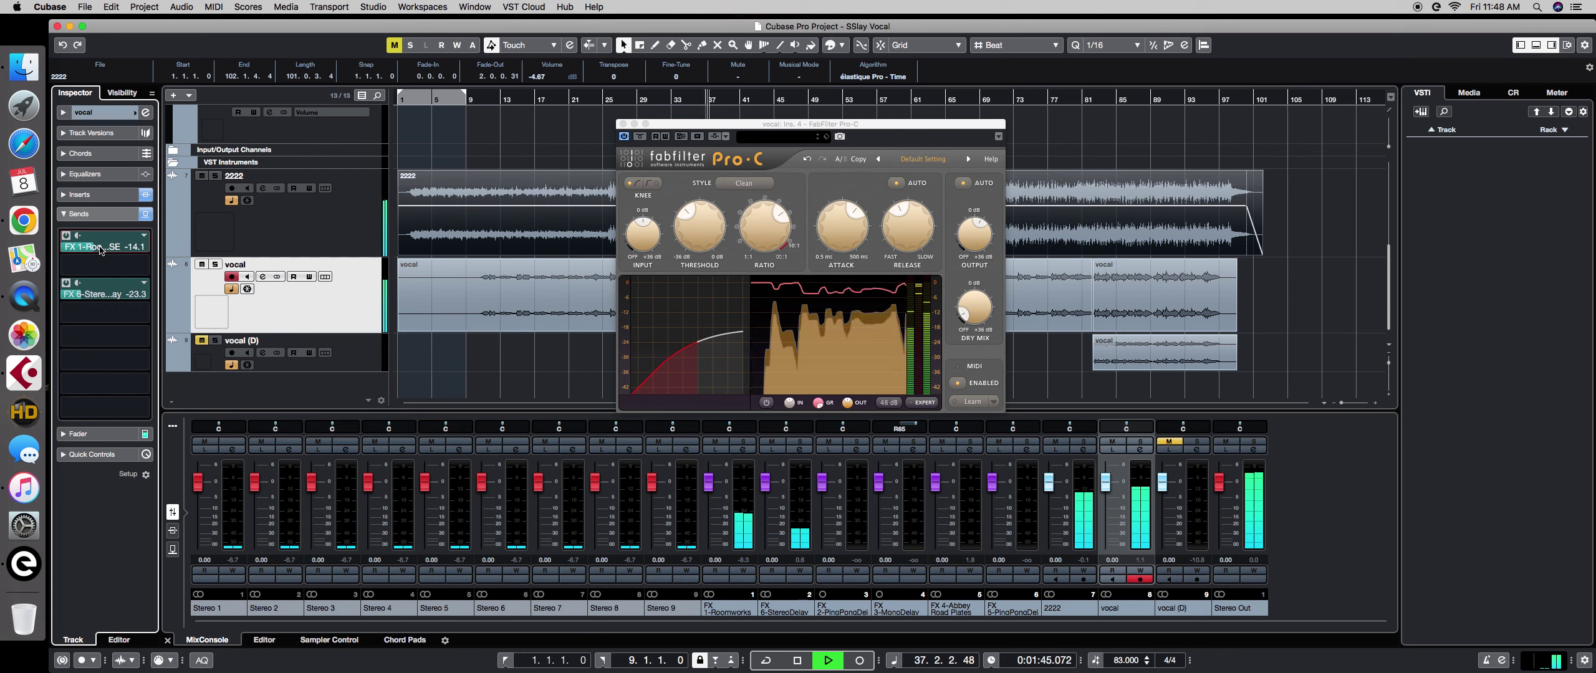
{"action": "left_click_drag", "start_coordinate": [100, 249], "coordinate": [102, 250]}
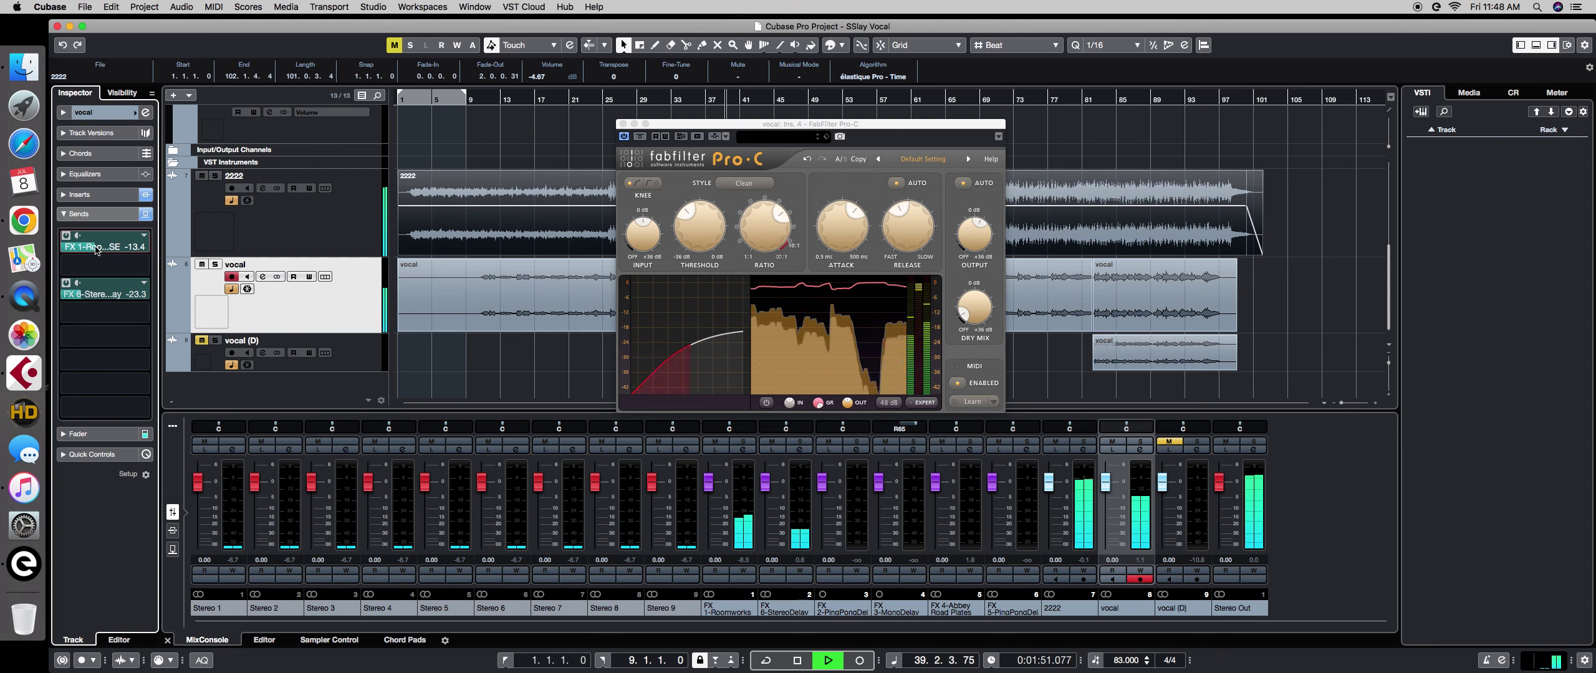
{"action": "left_click_drag", "start_coordinate": [97, 250], "coordinate": [98, 251]}
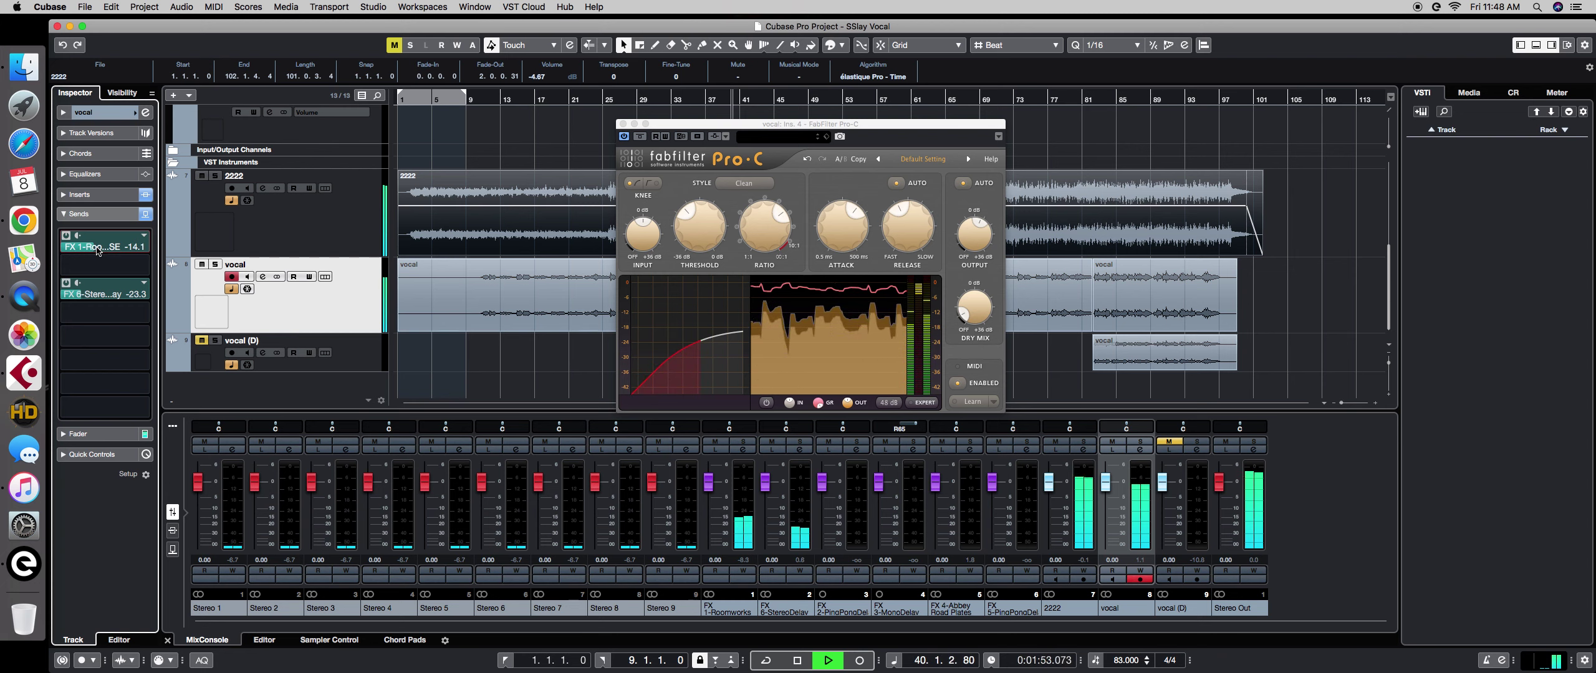
{"action": "left_click", "coordinate": [622, 124]}
Listen to the full mix while looking over the FX, 2222 and vocal tracks, then stop playback.
{"action": "left_click", "coordinate": [698, 383]}
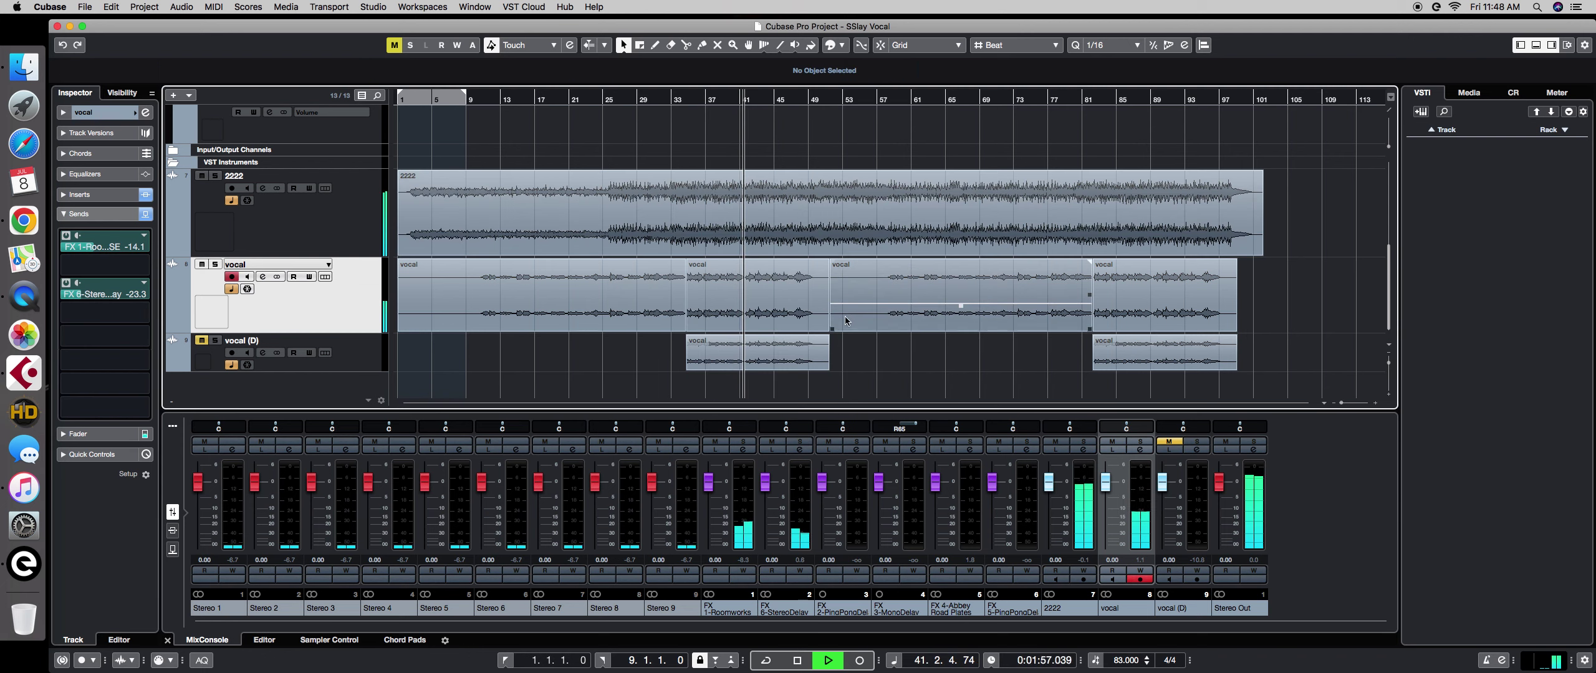
{"action": "scroll", "coordinate": [828, 310], "scroll_direction": "up", "scroll_amount": 5}
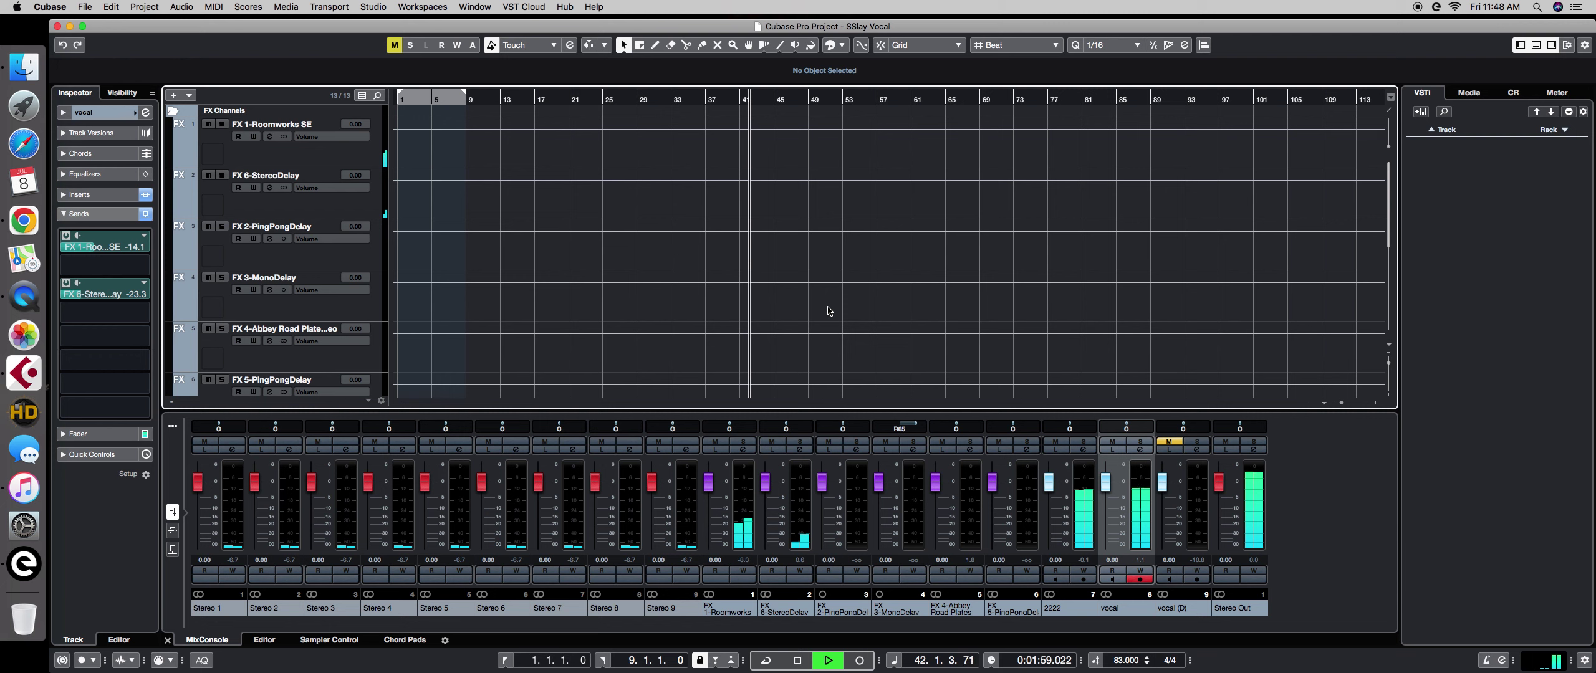
{"action": "scroll", "coordinate": [828, 307], "scroll_direction": "down", "scroll_amount": 4}
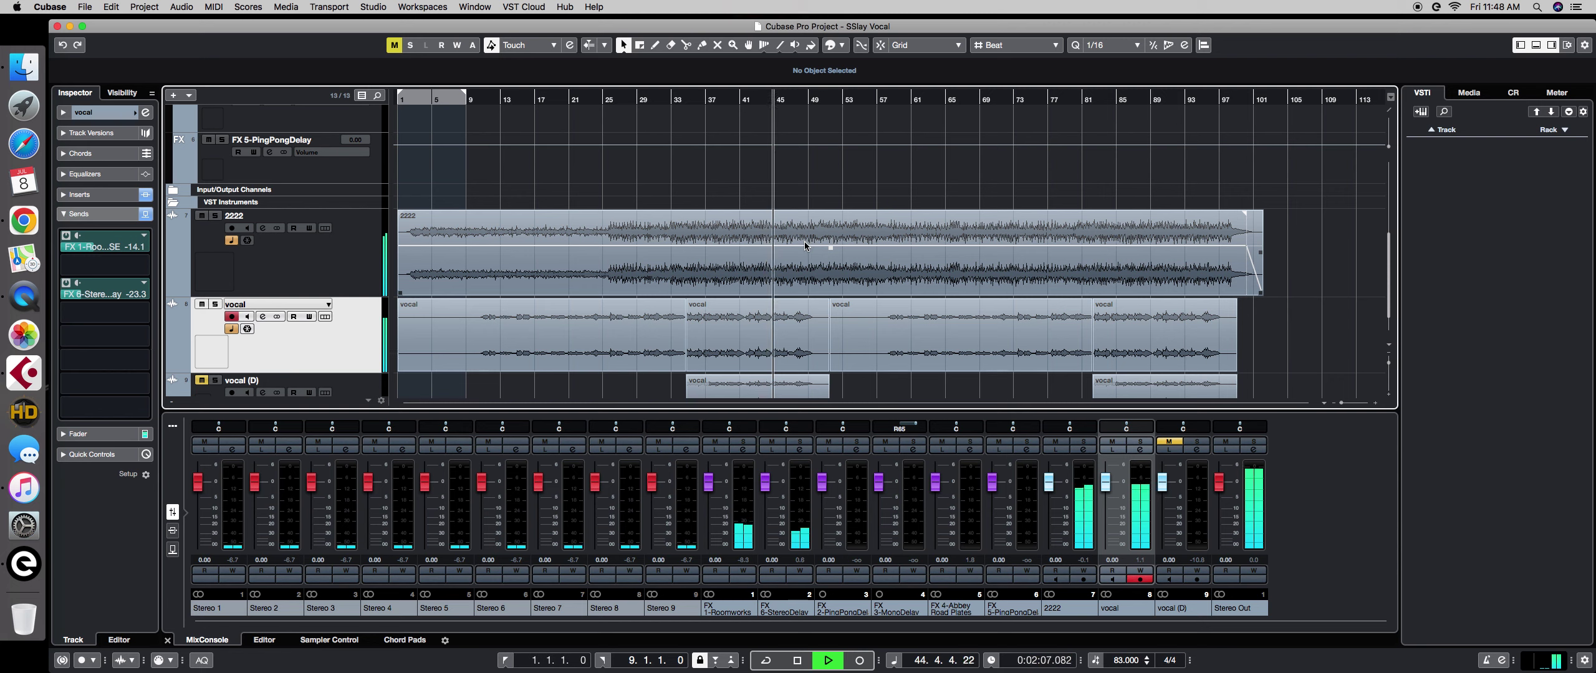
{"action": "key", "text": "space"}
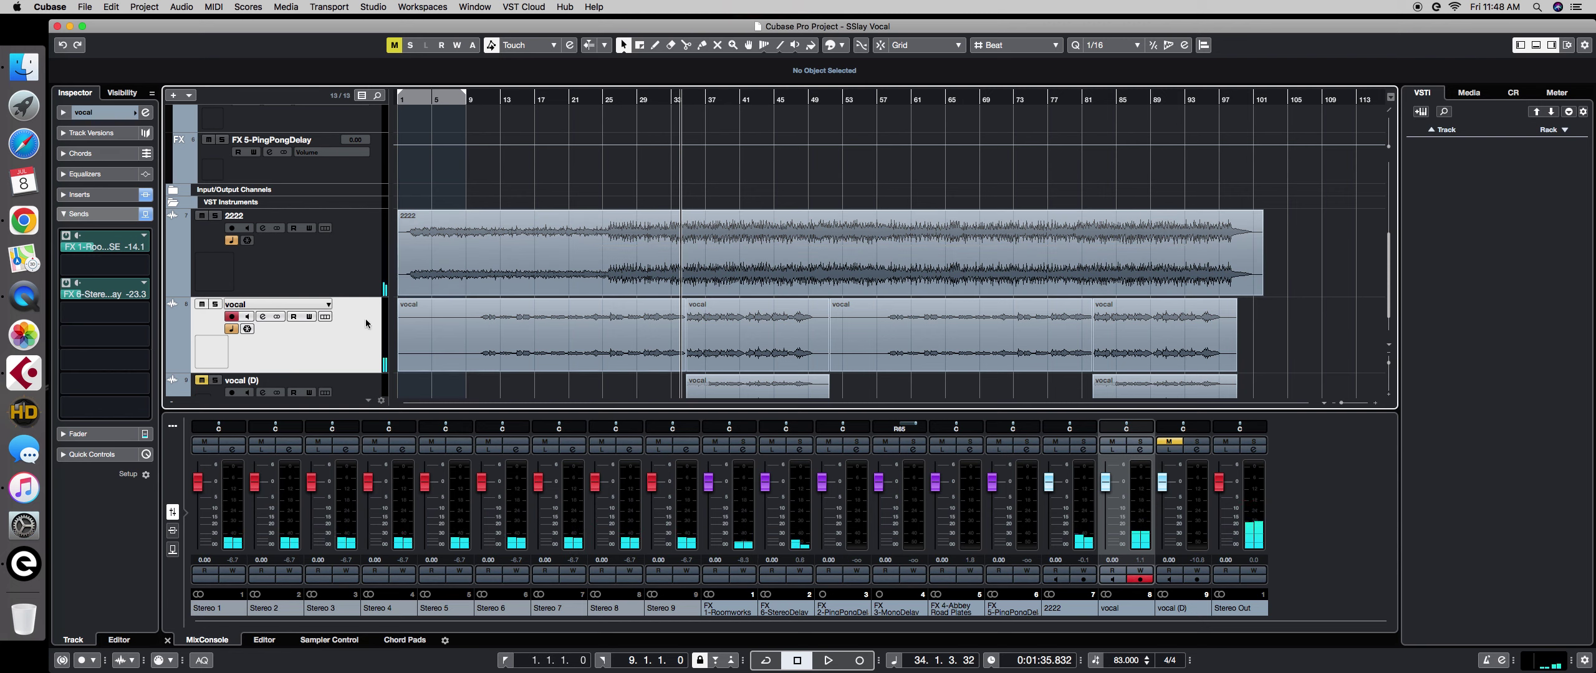
Show the mixer's inserts, bypass those on the Stereo Out channel, and audition the mix without them.
{"action": "mouse_move", "coordinate": [506, 338]}
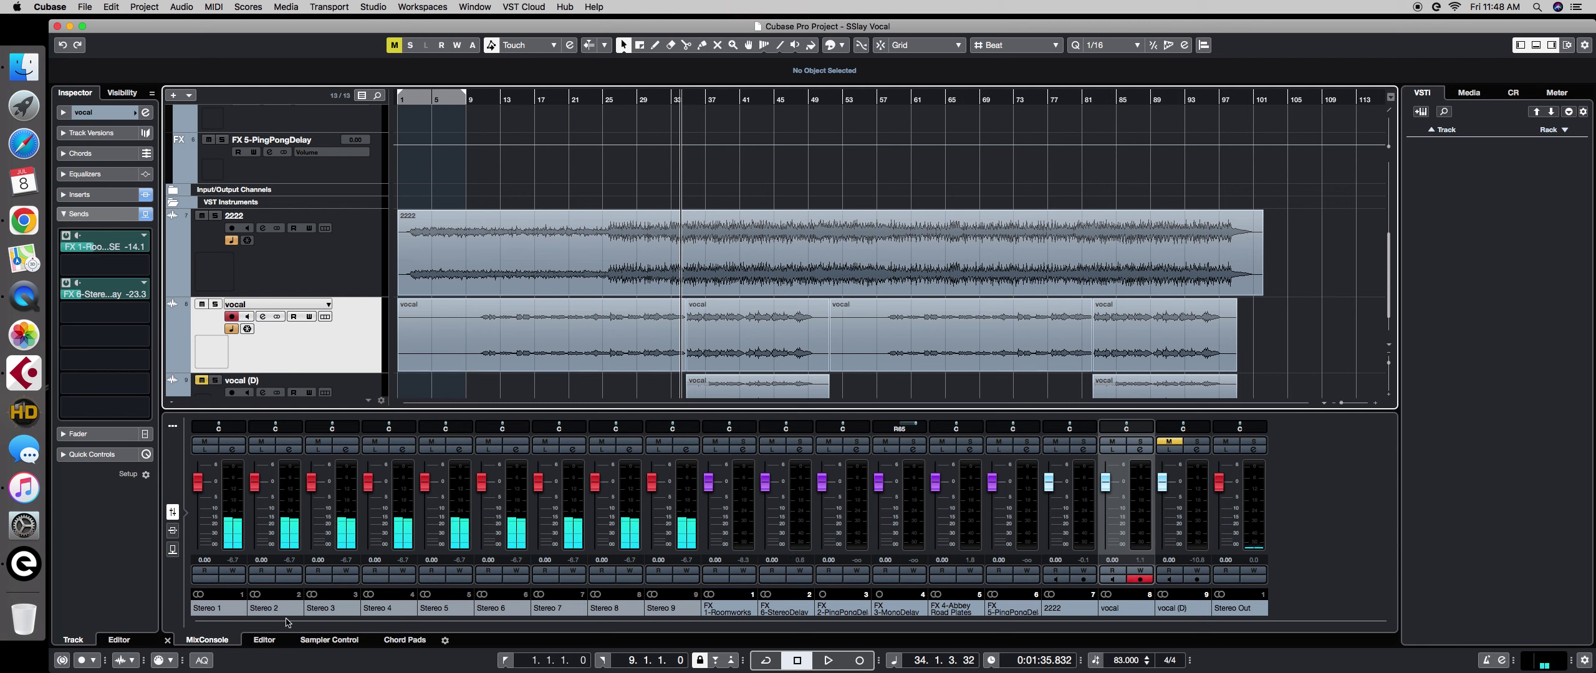
{"action": "left_click", "coordinate": [1246, 610]}
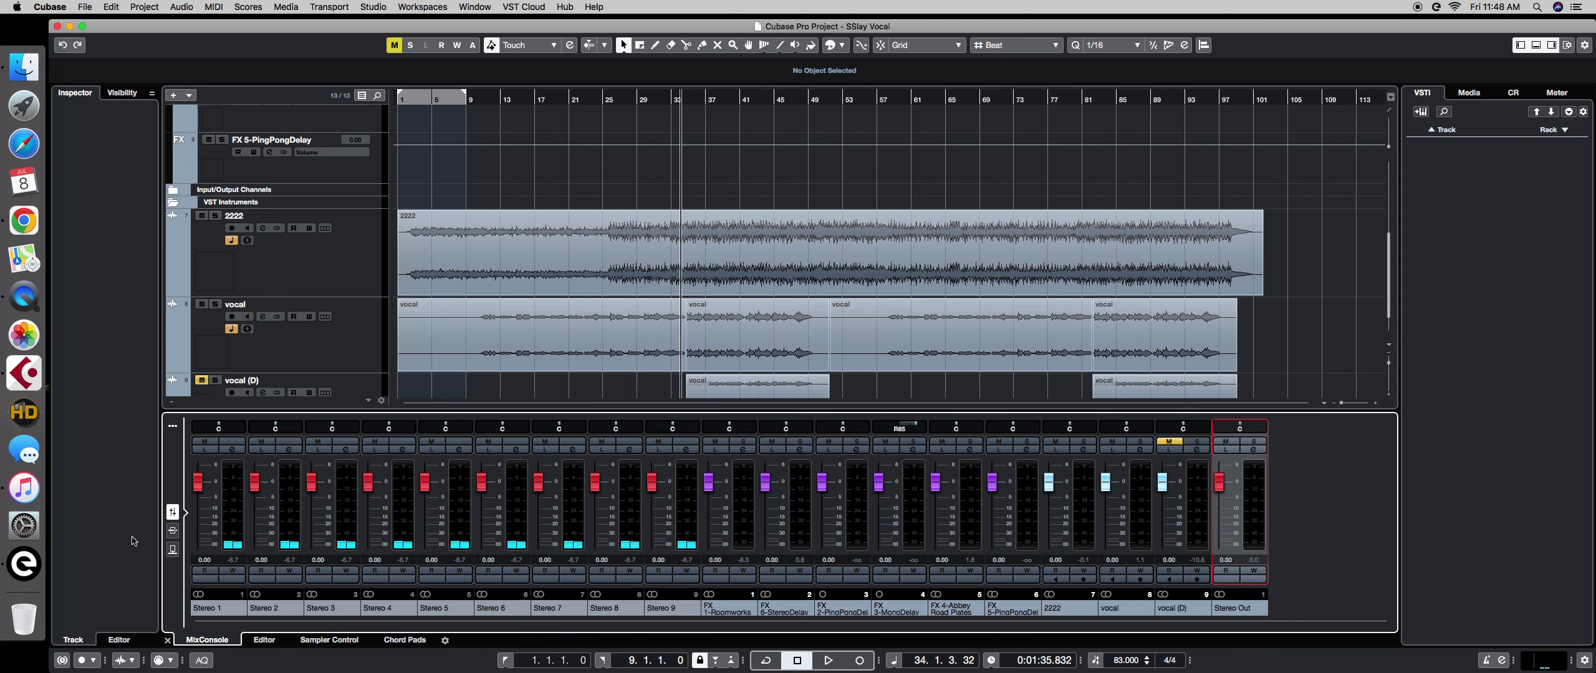
{"action": "left_click", "coordinate": [172, 530]}
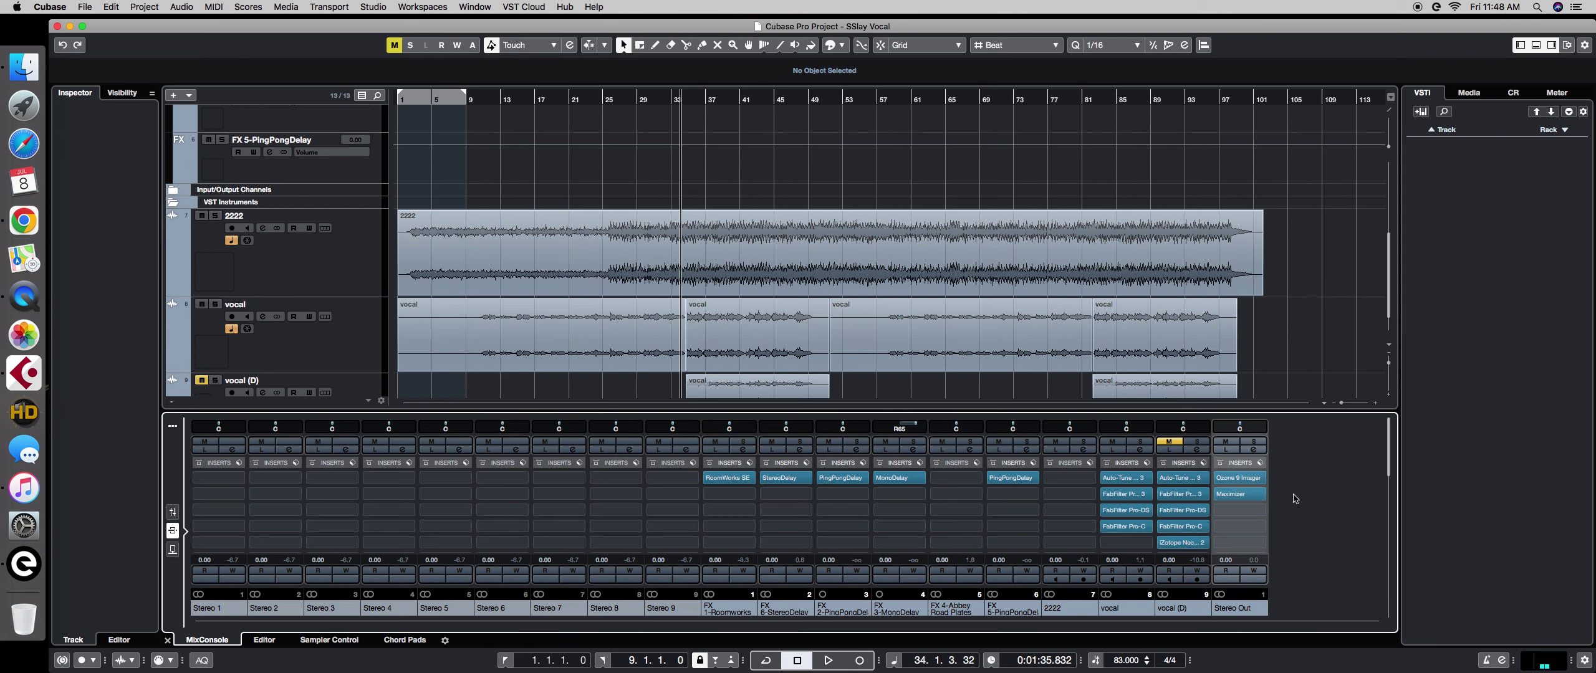
{"action": "left_click", "coordinate": [1220, 463]}
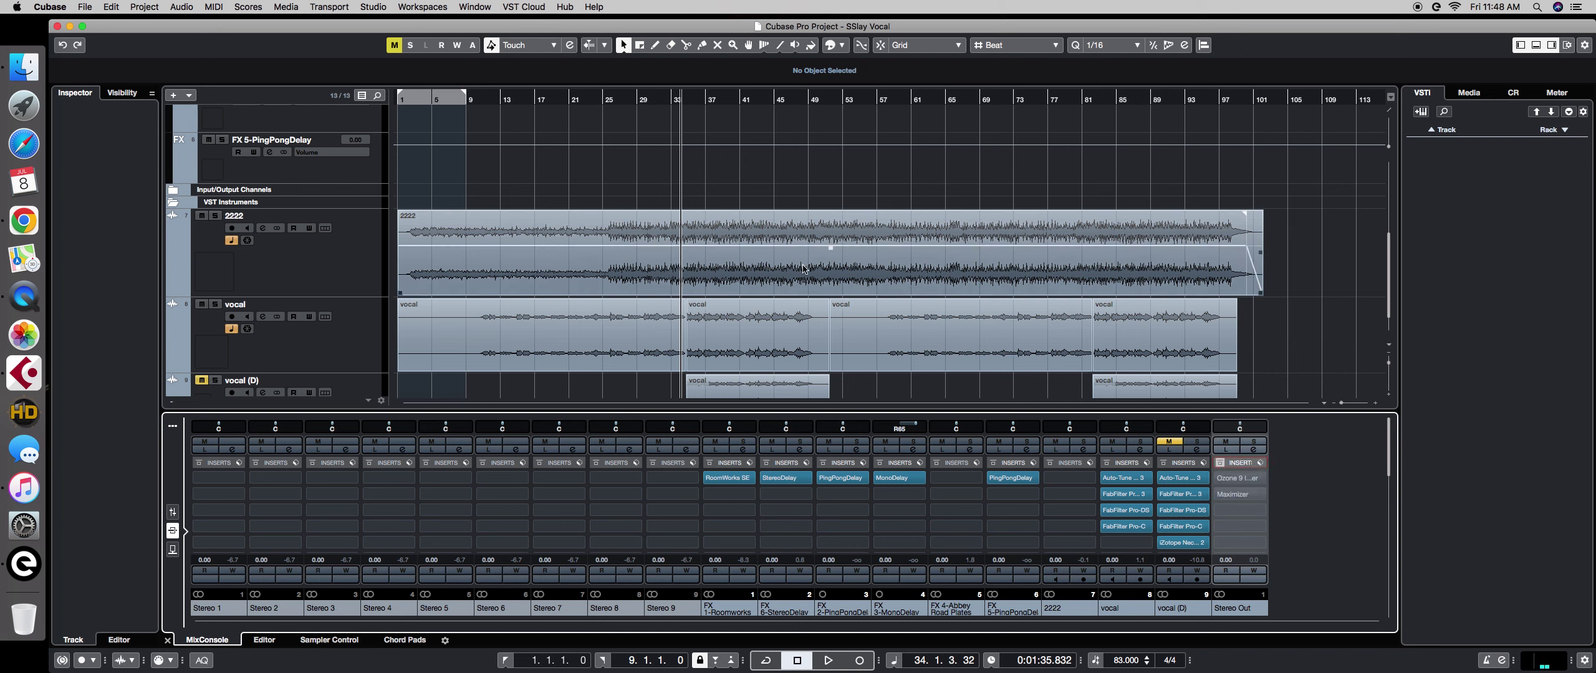
{"action": "key", "text": "space"}
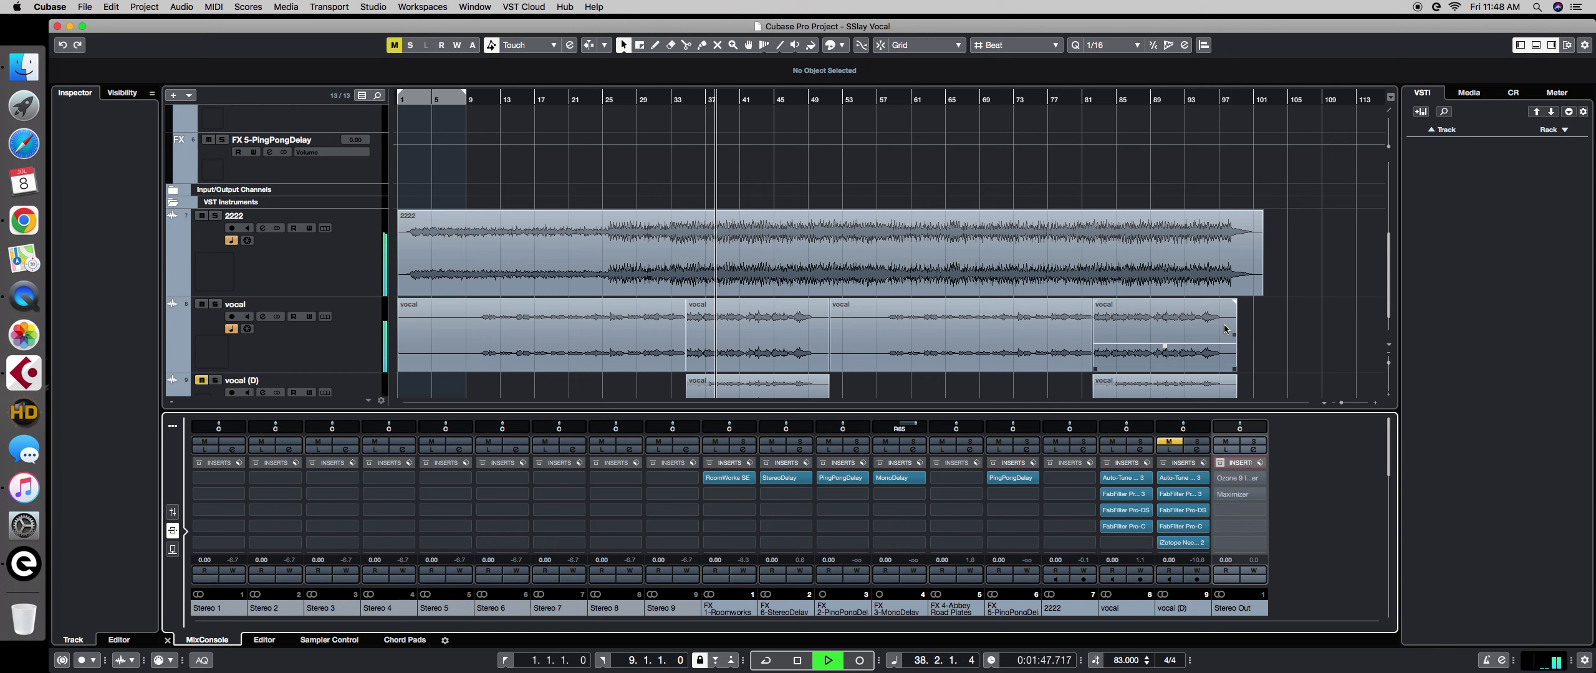
{"action": "key", "text": "space"}
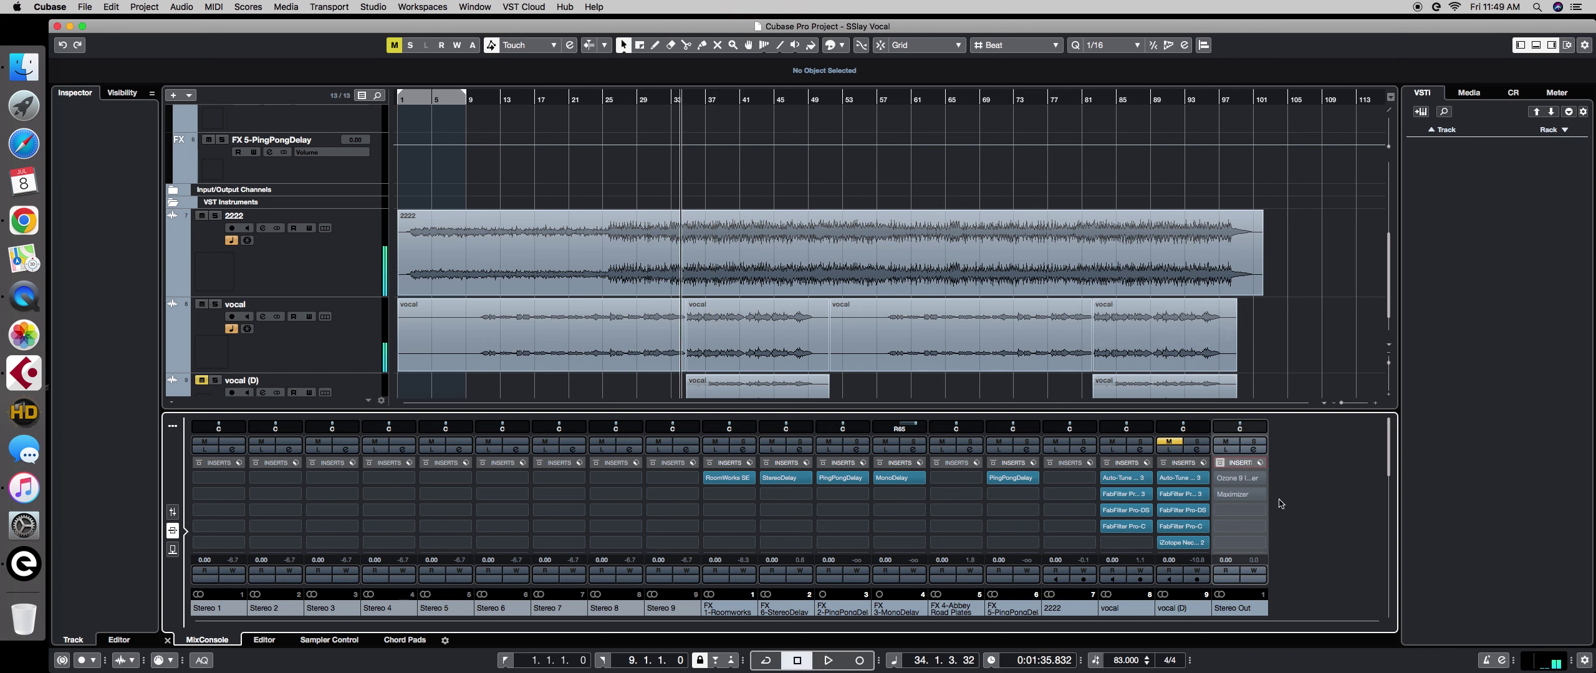
Reactivate the Stereo Out inserts, open Ozone 9 Imager, and look through its factory presets without loading one.
{"action": "mouse_move", "coordinate": [1257, 484]}
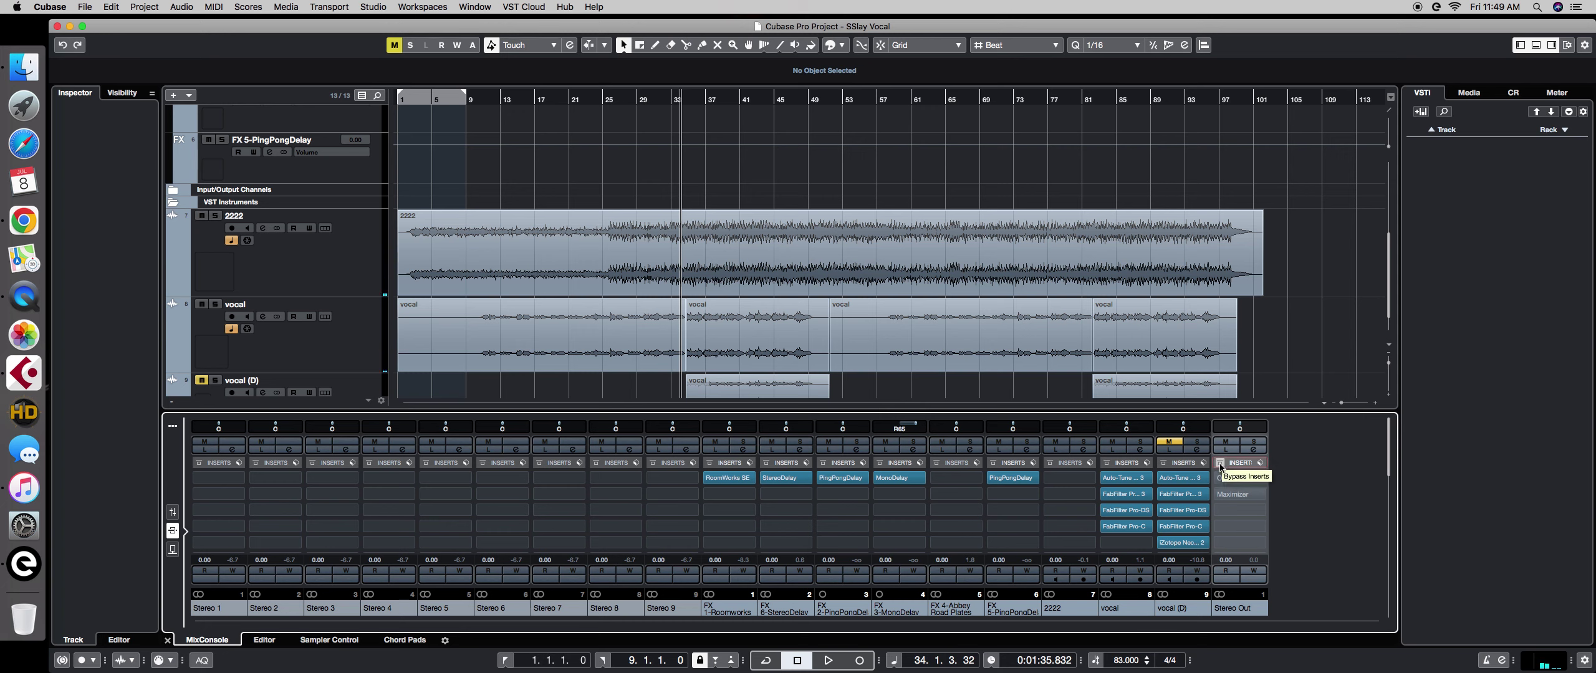
{"action": "left_click", "coordinate": [1220, 464]}
{"action": "left_click", "coordinate": [1246, 483]}
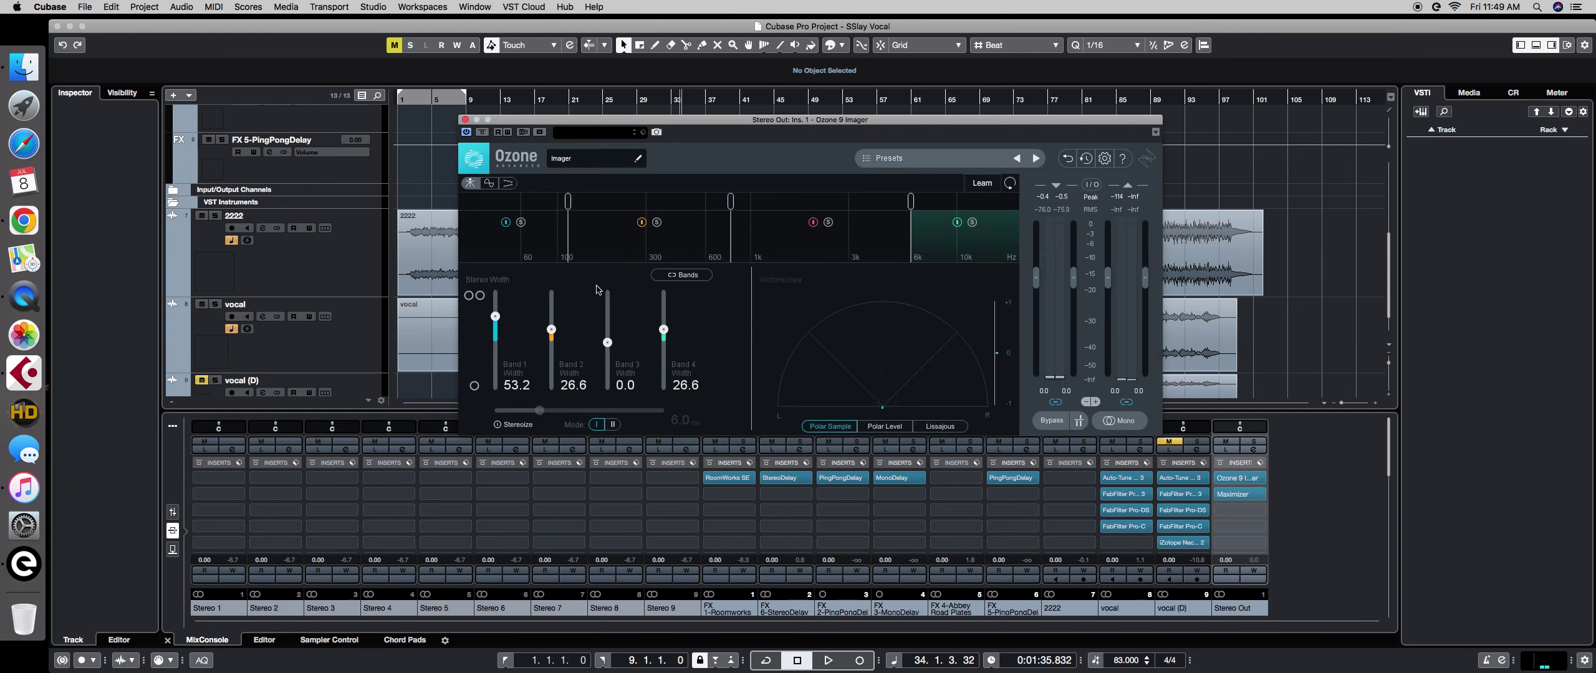
{"action": "left_click", "coordinate": [865, 162]}
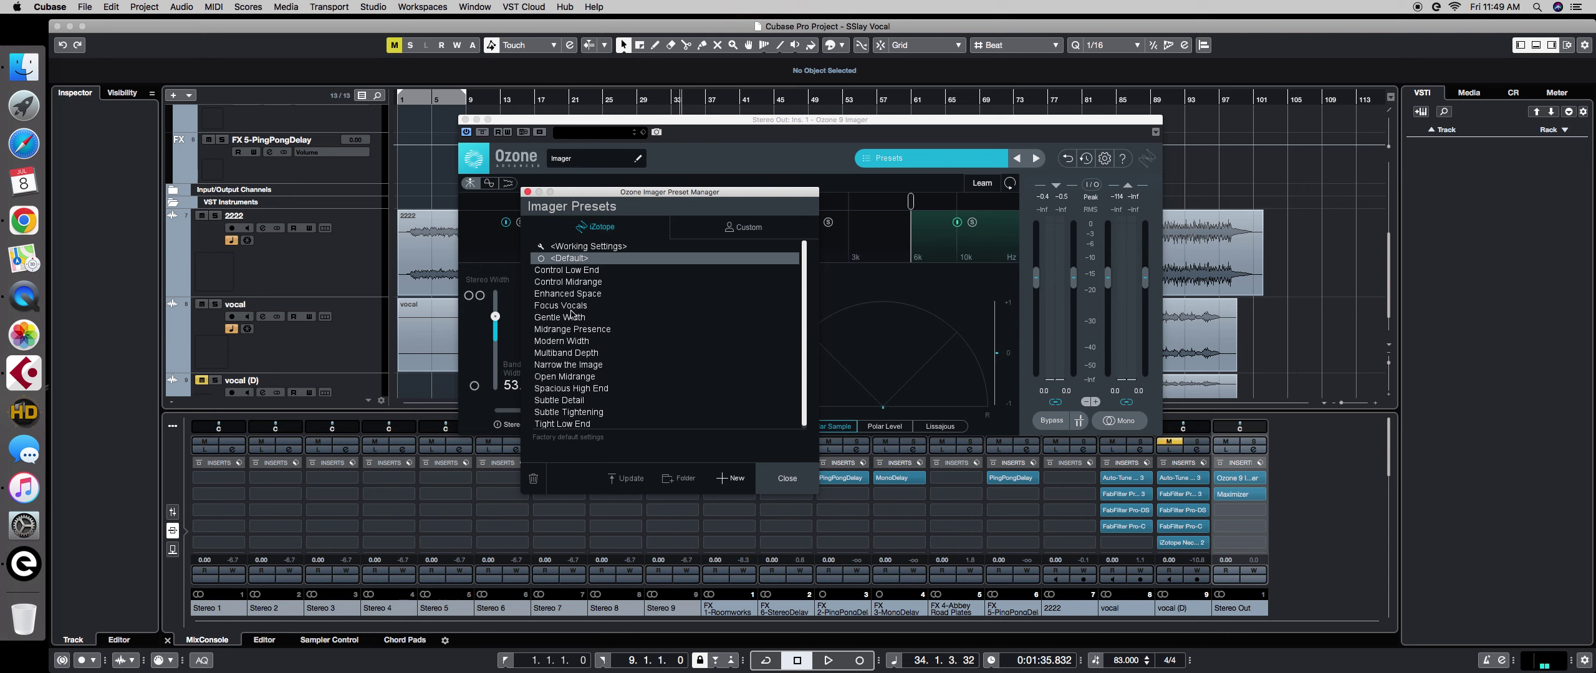
{"action": "left_click", "coordinate": [802, 164]}
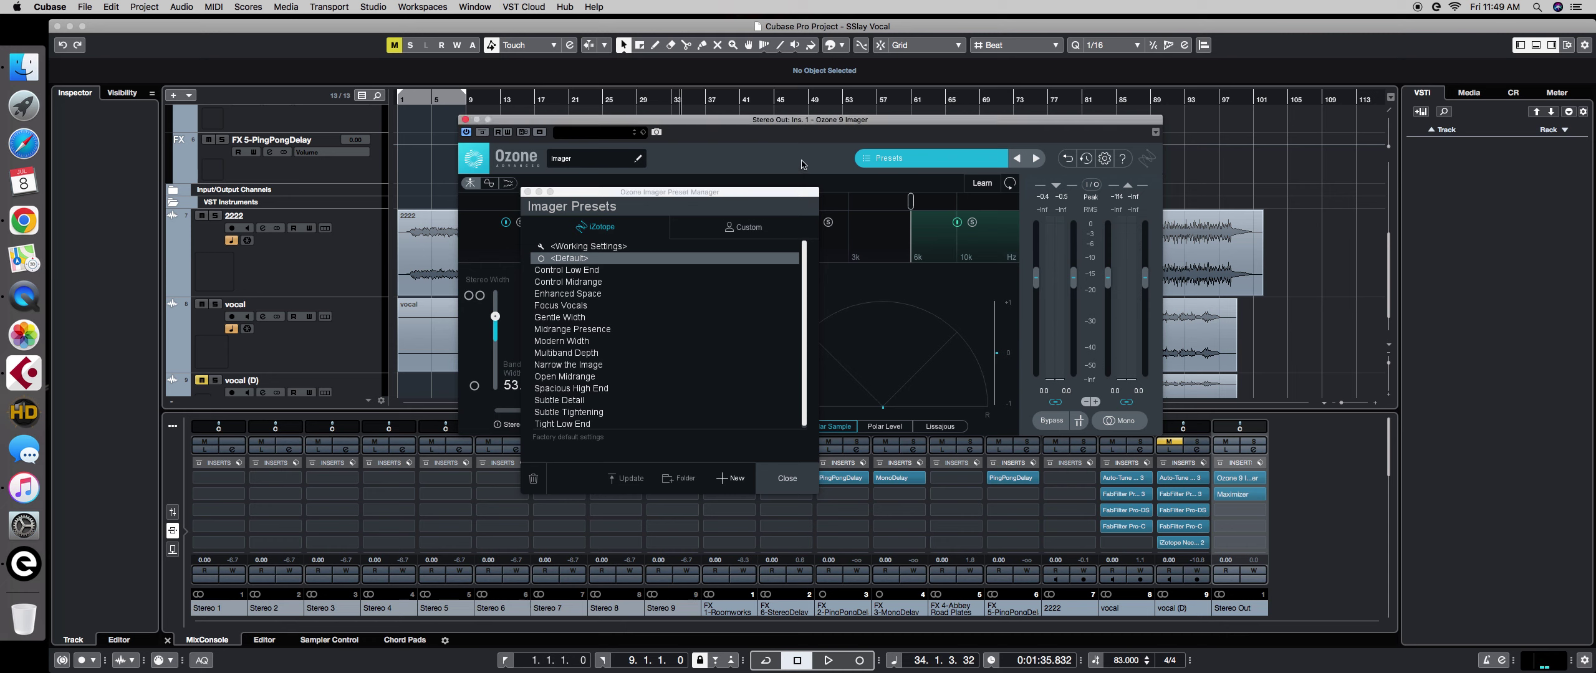
{"action": "left_click", "coordinate": [527, 193]}
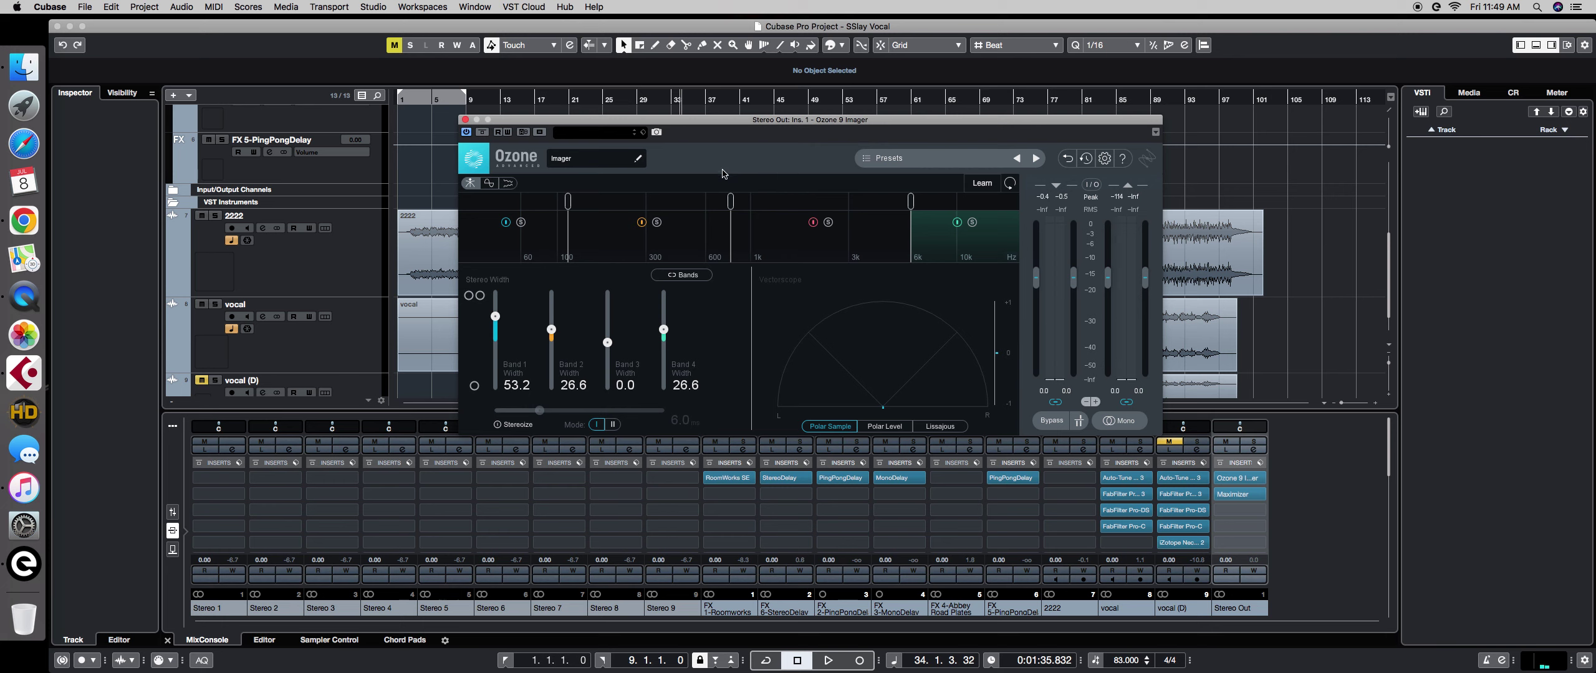
Open the Maximizer on Stereo Out, close the Ozone 9 Imager, and move the Maximizer window up clear of the mixer inserts.
{"action": "left_click", "coordinate": [1240, 496]}
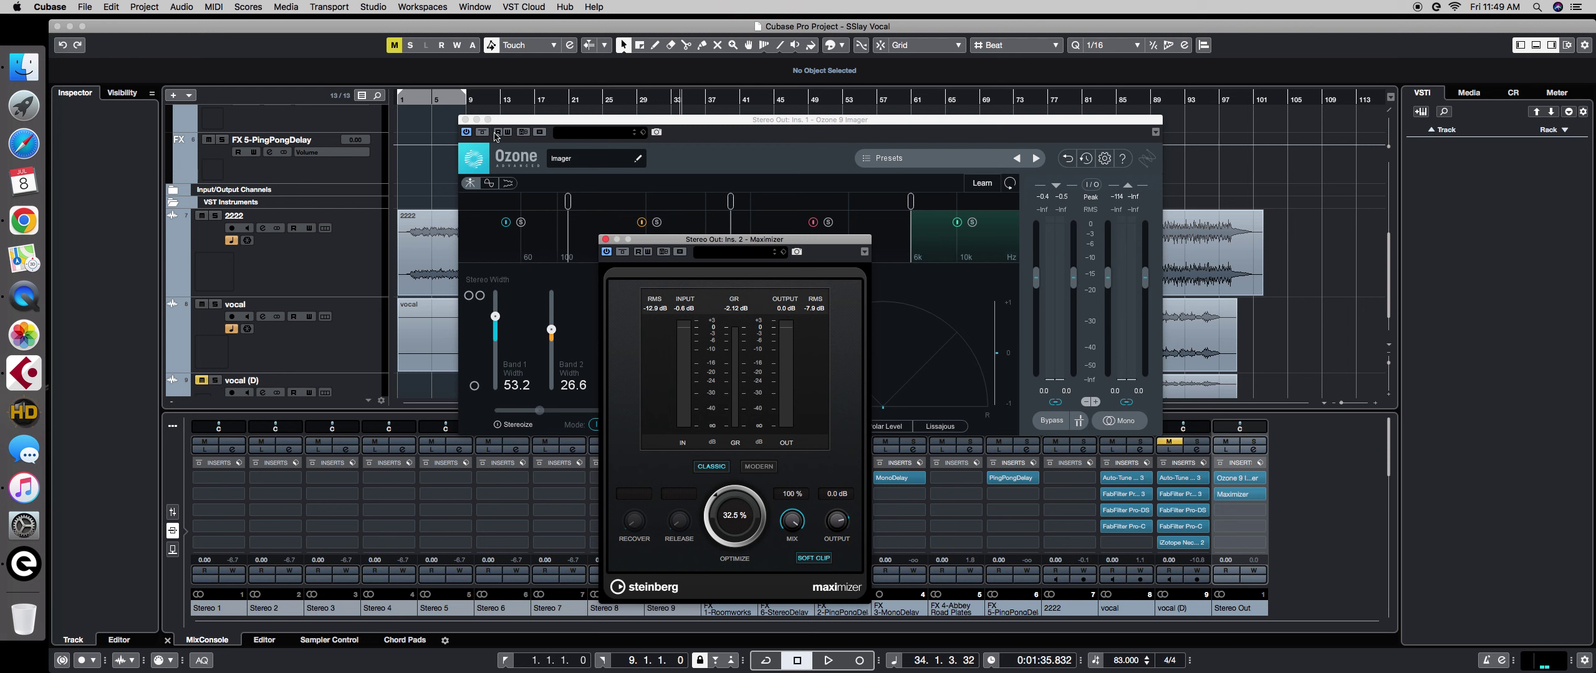
{"action": "left_click", "coordinate": [465, 120]}
{"action": "left_click_drag", "start_coordinate": [695, 239], "coordinate": [718, 118]}
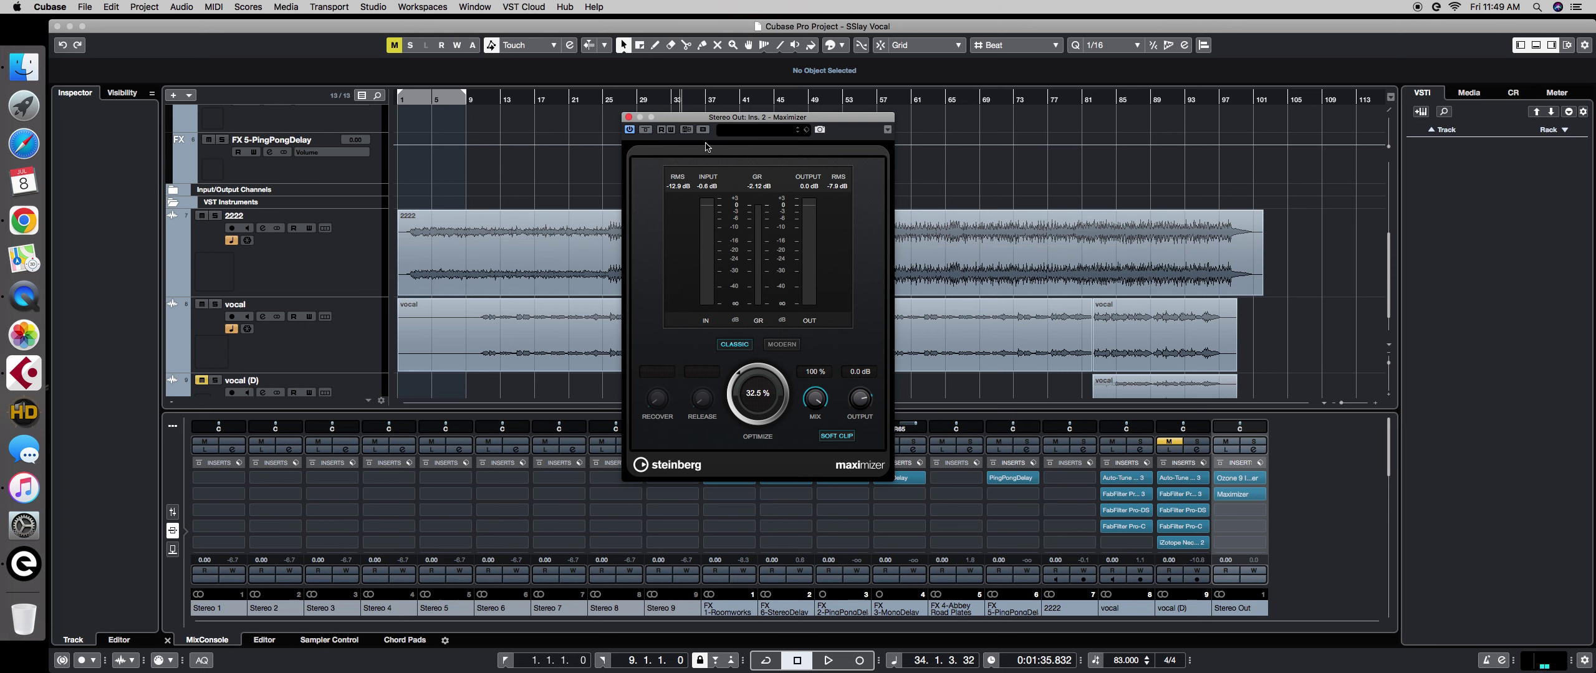
Close the Maximizer and browse the Dynamics effects for it from the Stereo Out insert, without loading anything.
{"action": "left_click", "coordinate": [629, 118]}
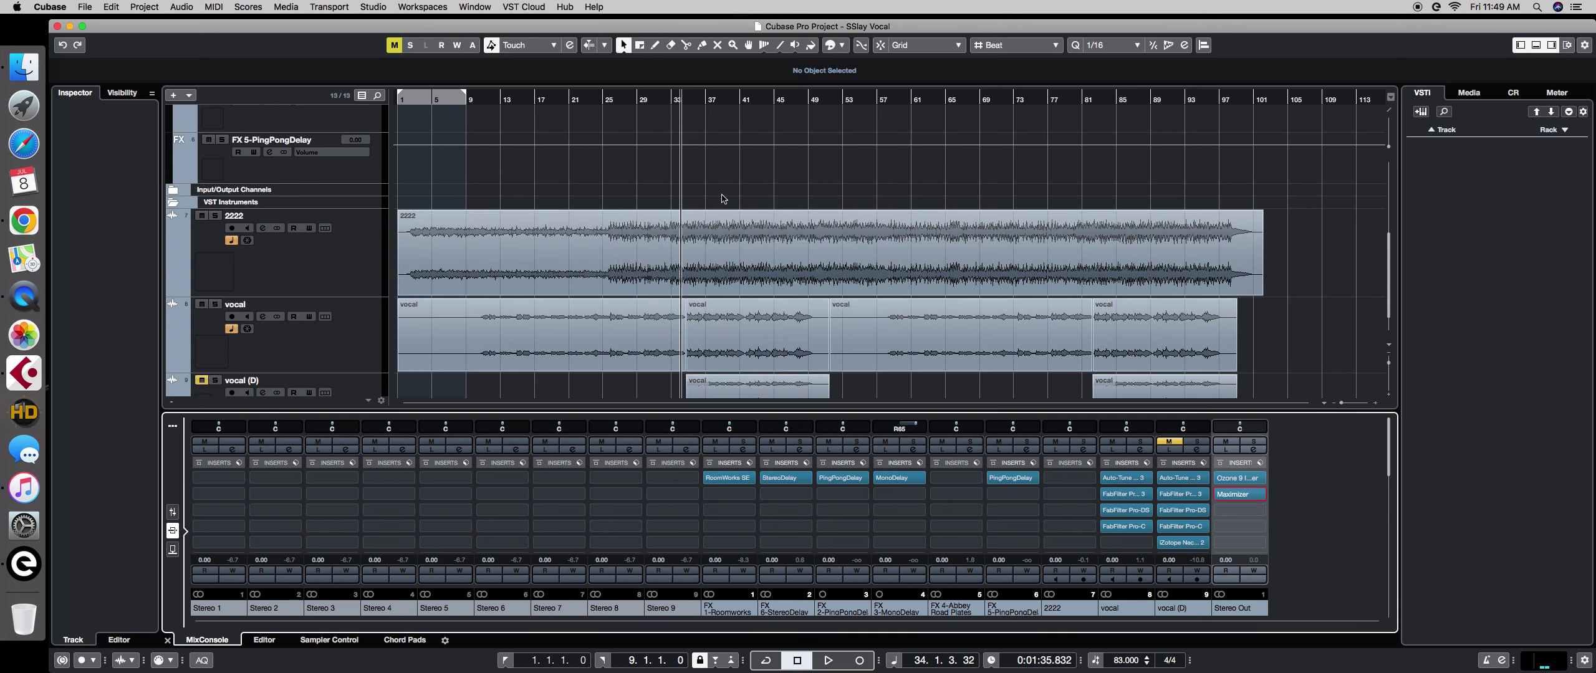
{"action": "left_click", "coordinate": [1260, 496]}
{"action": "scroll", "coordinate": [1283, 235], "scroll_direction": "up", "scroll_amount": 10}
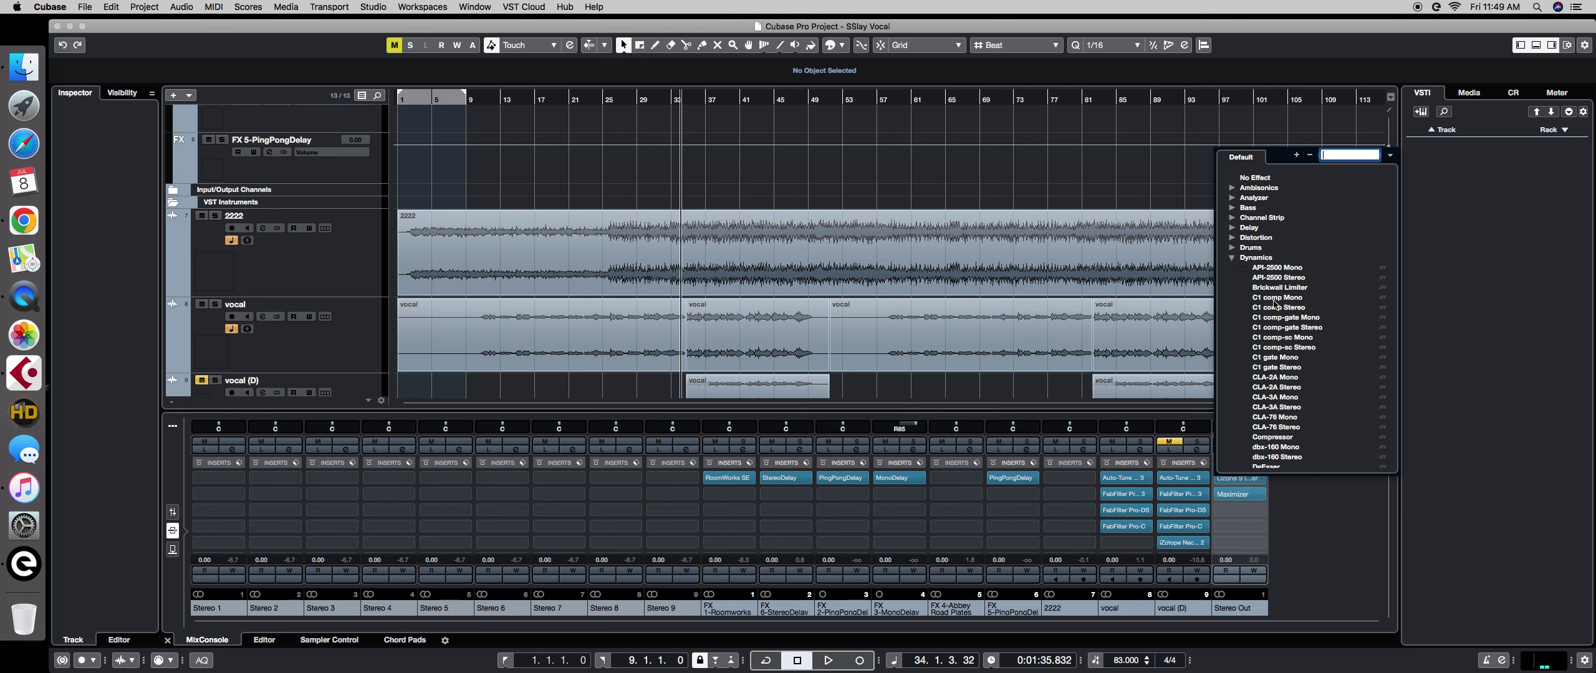
{"action": "scroll", "coordinate": [1275, 303], "scroll_direction": "down", "scroll_amount": 10}
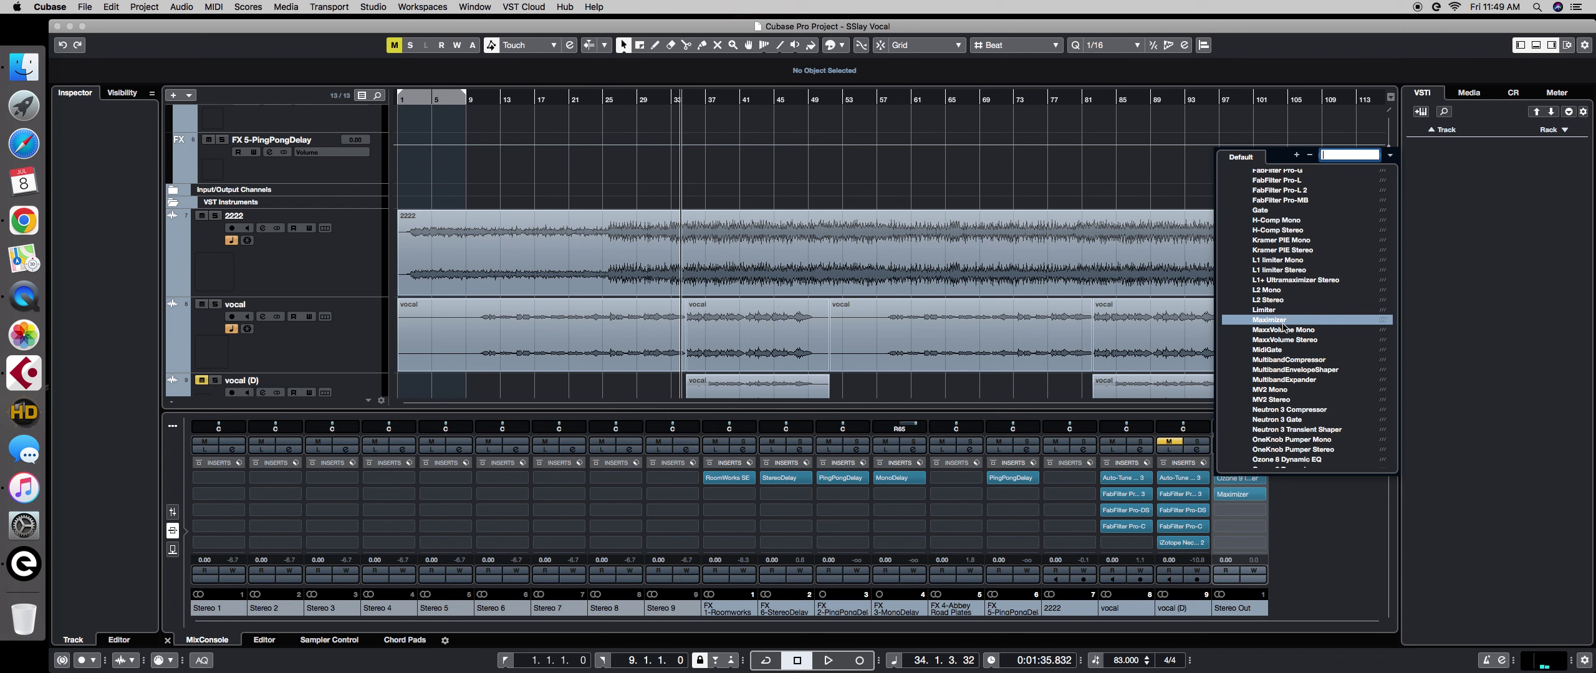
{"action": "left_click", "coordinate": [1447, 329]}
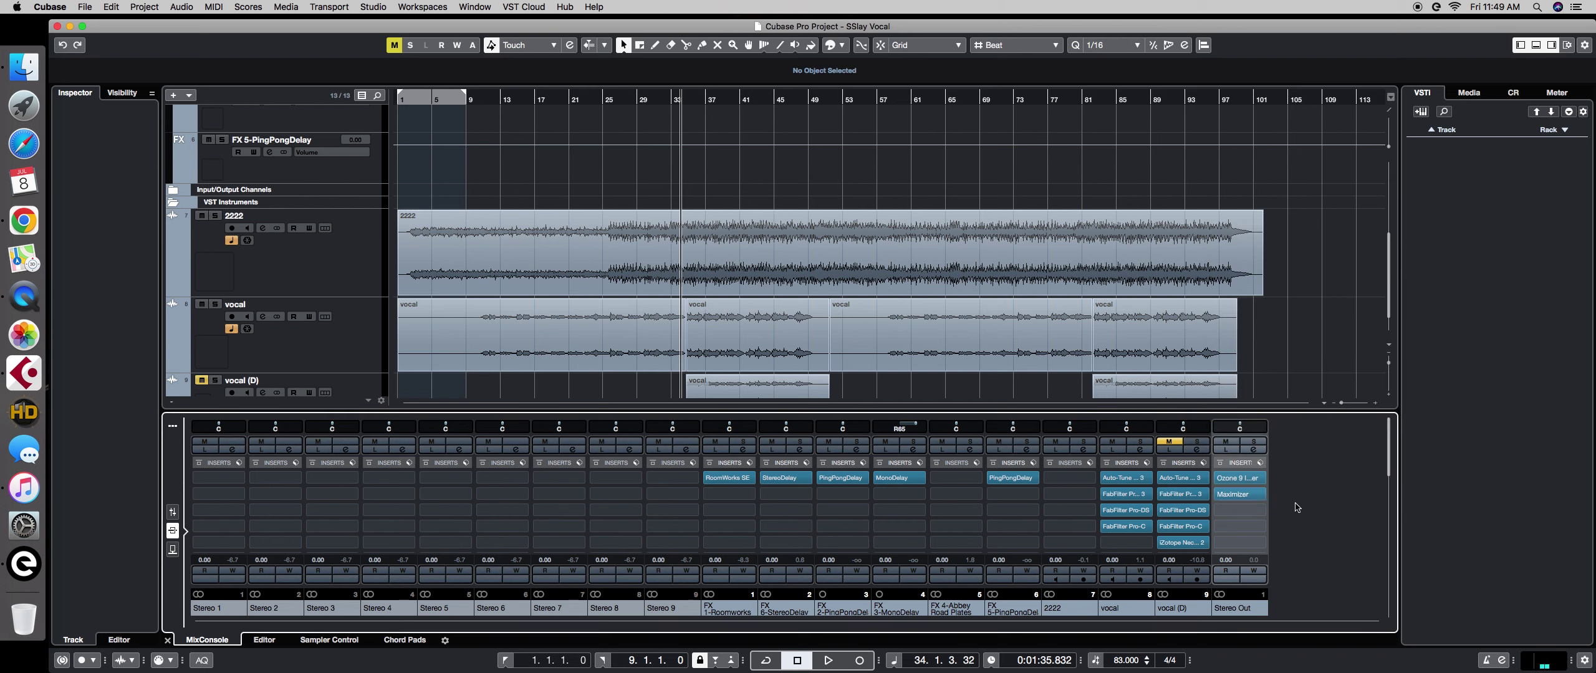
Reopen the Maximizer on Stereo Out, start playback, and set Optimize to 37.0 %.
{"action": "double_click", "coordinate": [1244, 499]}
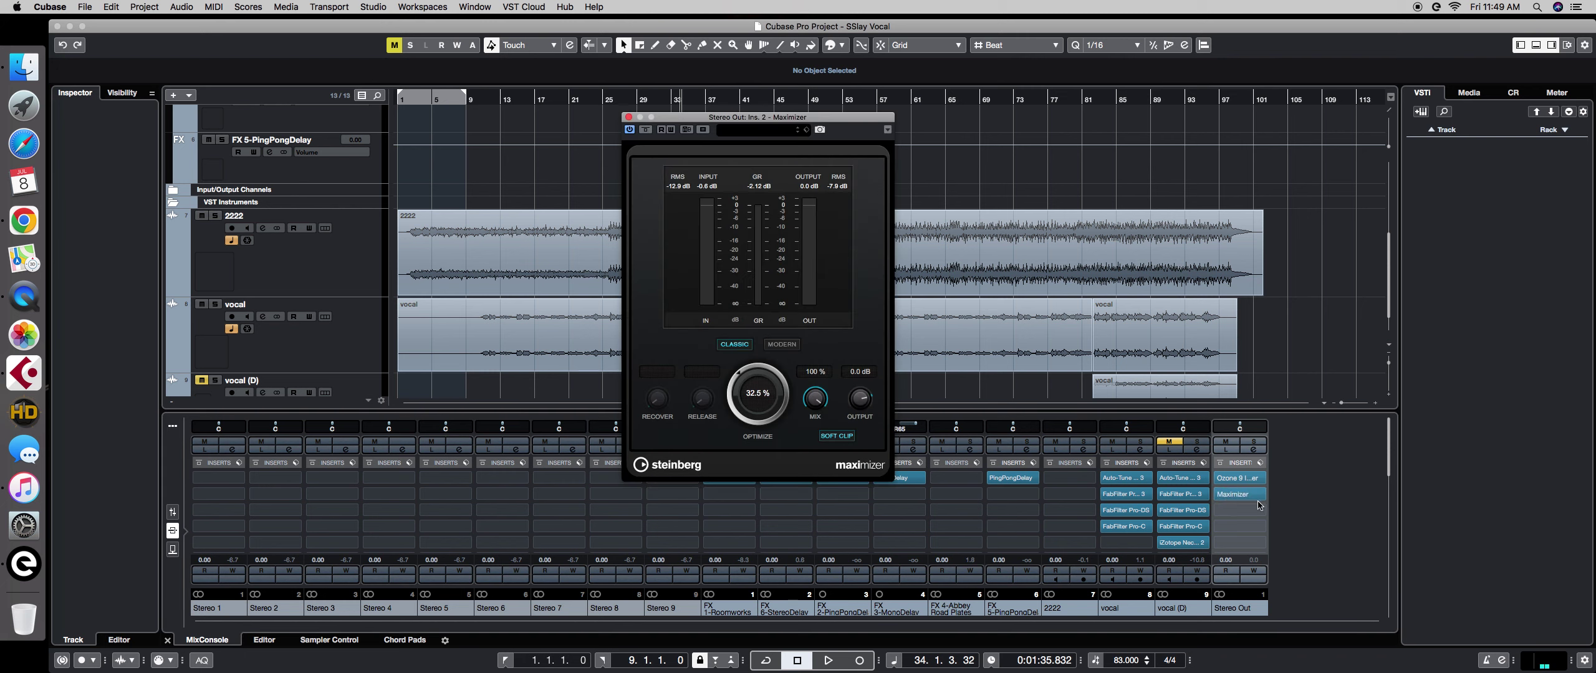
{"action": "left_click_drag", "start_coordinate": [738, 131], "coordinate": [698, 130]}
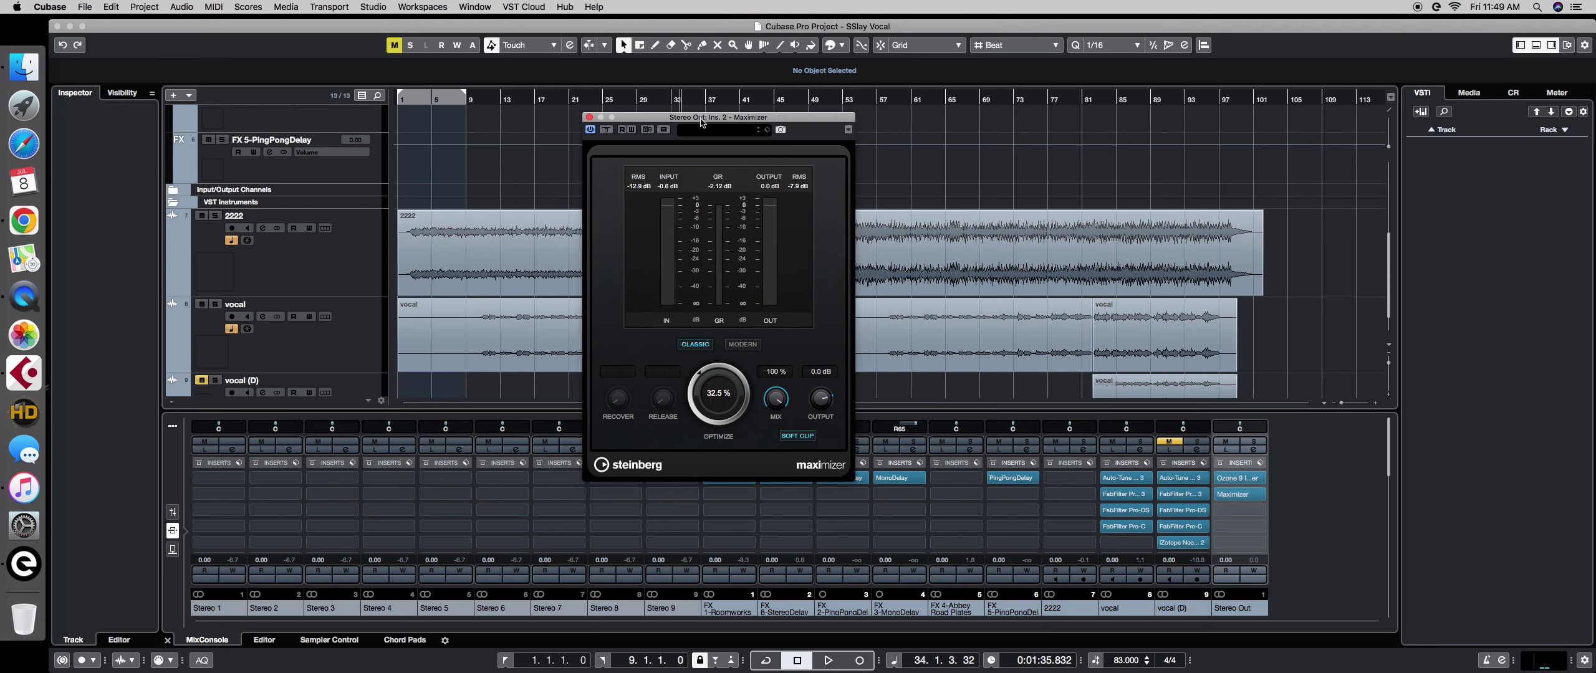
{"action": "key", "text": "space"}
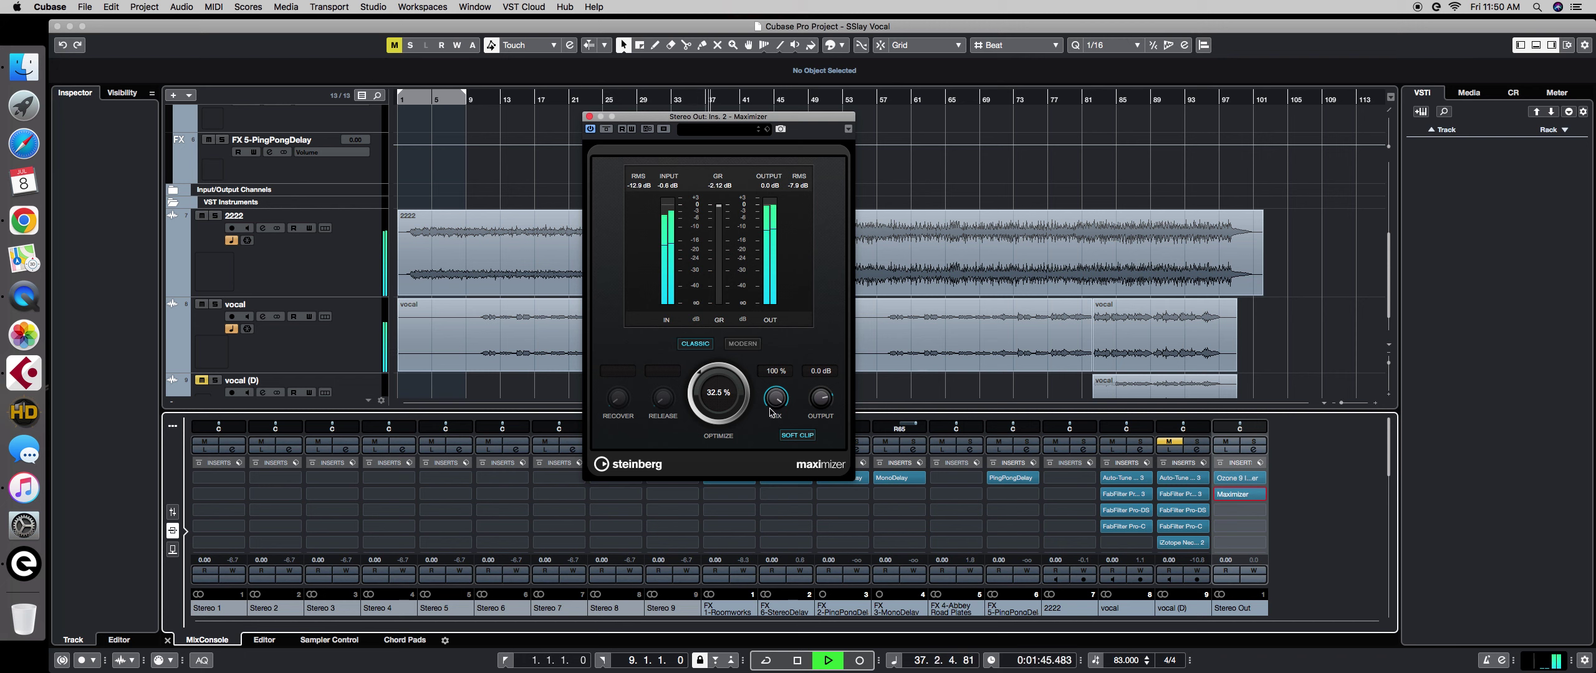
{"action": "left_click_drag", "start_coordinate": [699, 394], "coordinate": [697, 408]}
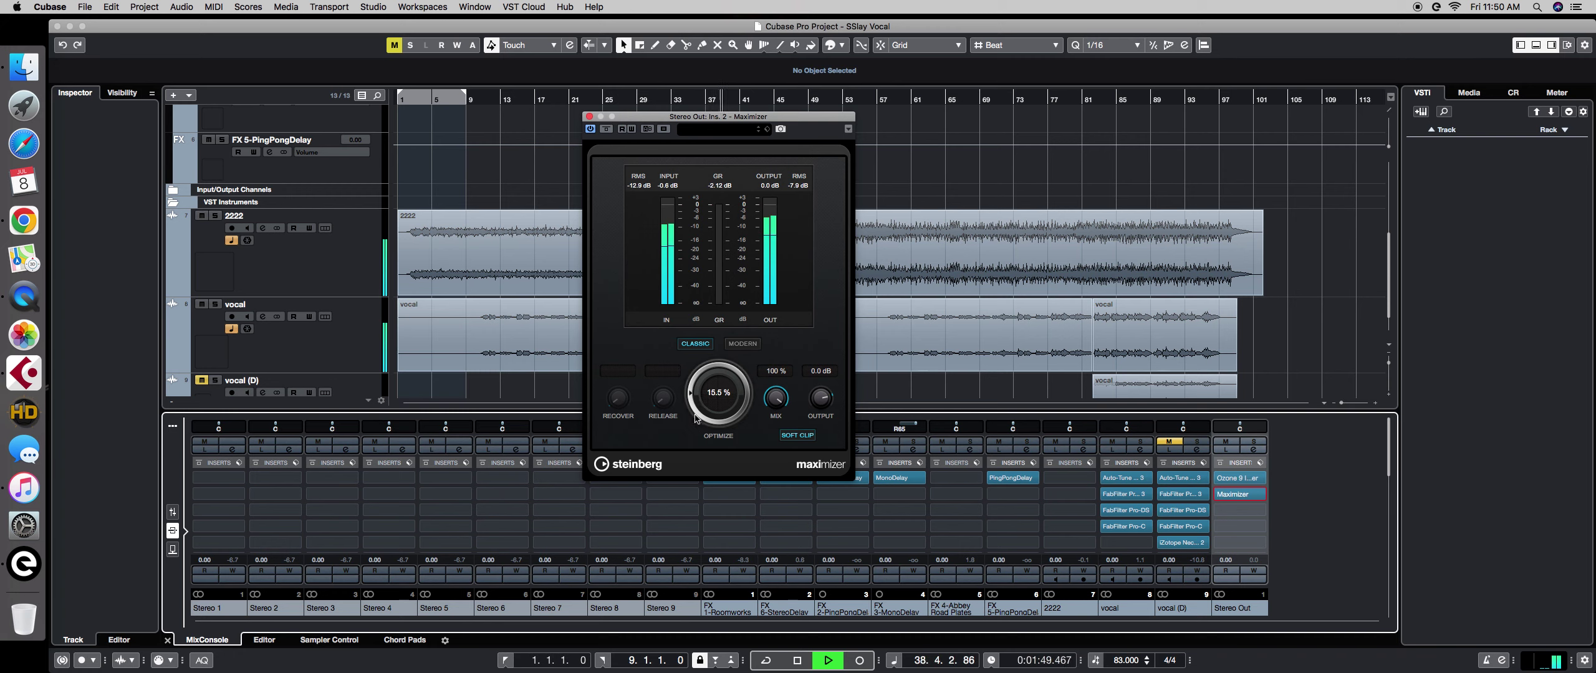
{"action": "left_click_drag", "start_coordinate": [696, 419], "coordinate": [694, 394]}
{"action": "left_click_drag", "start_coordinate": [696, 393], "coordinate": [696, 390]}
Compare the mix with the Maximizer bypassed and active, stop playback, and close its window.
{"action": "left_click", "coordinate": [606, 129]}
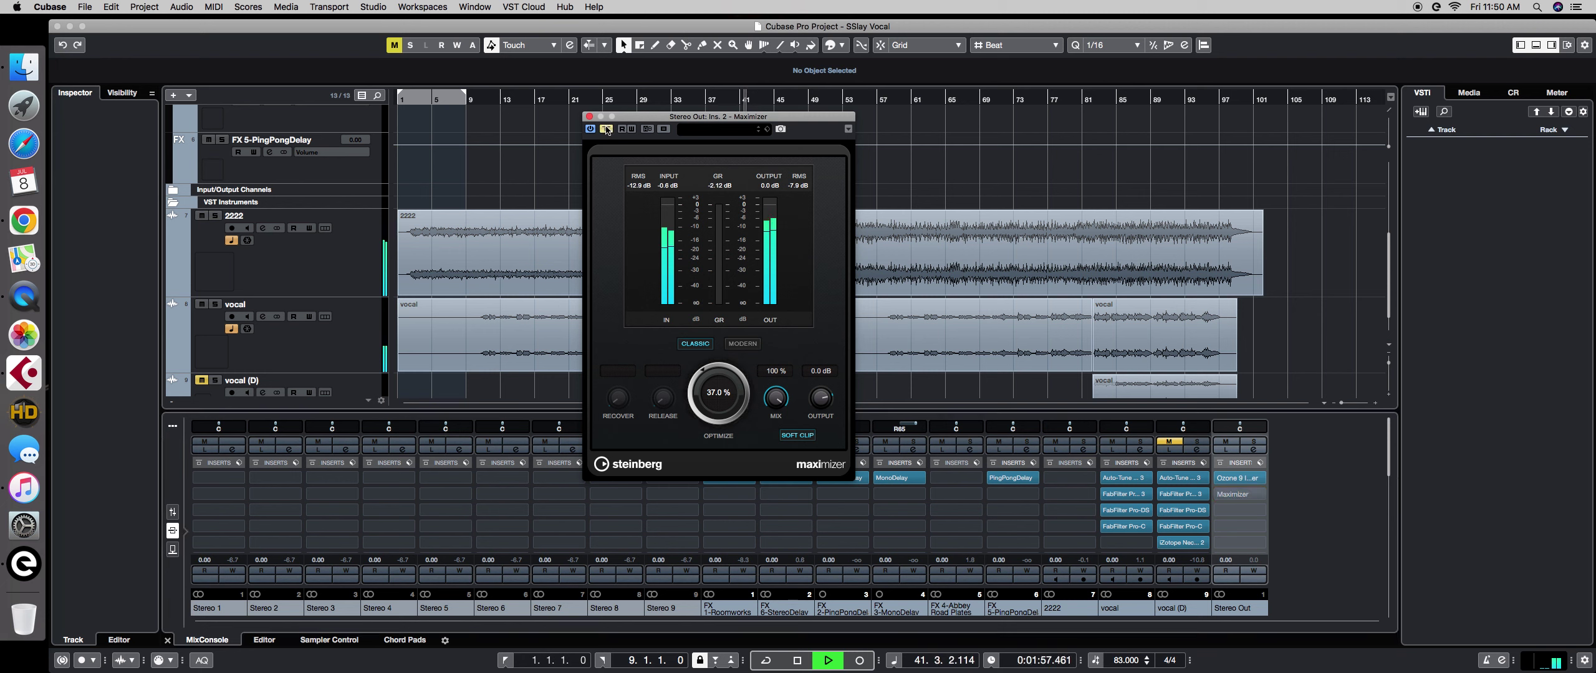
{"action": "left_click", "coordinate": [606, 129]}
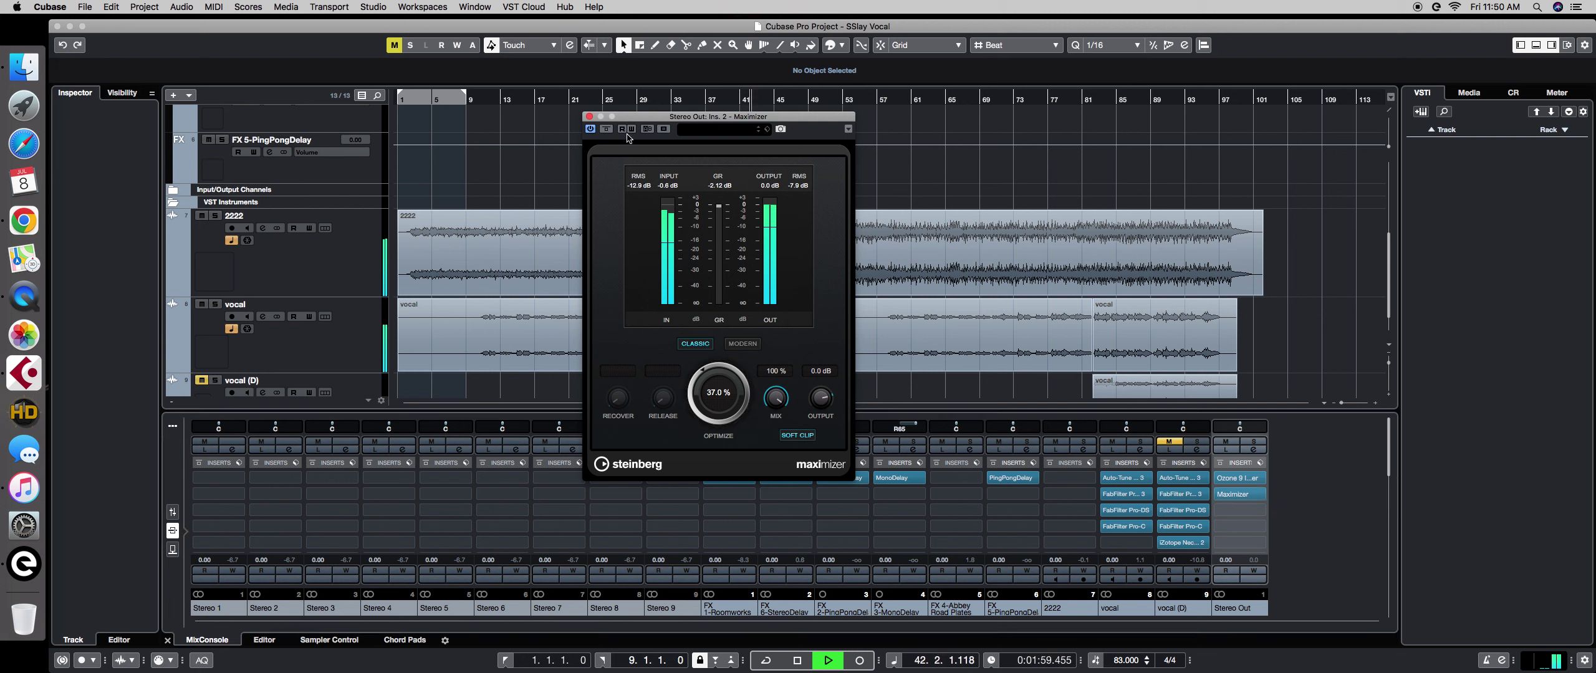
{"action": "left_click", "coordinate": [606, 129]}
{"action": "left_click", "coordinate": [607, 129]}
{"action": "key", "text": "space"}
{"action": "left_click", "coordinate": [590, 118]}
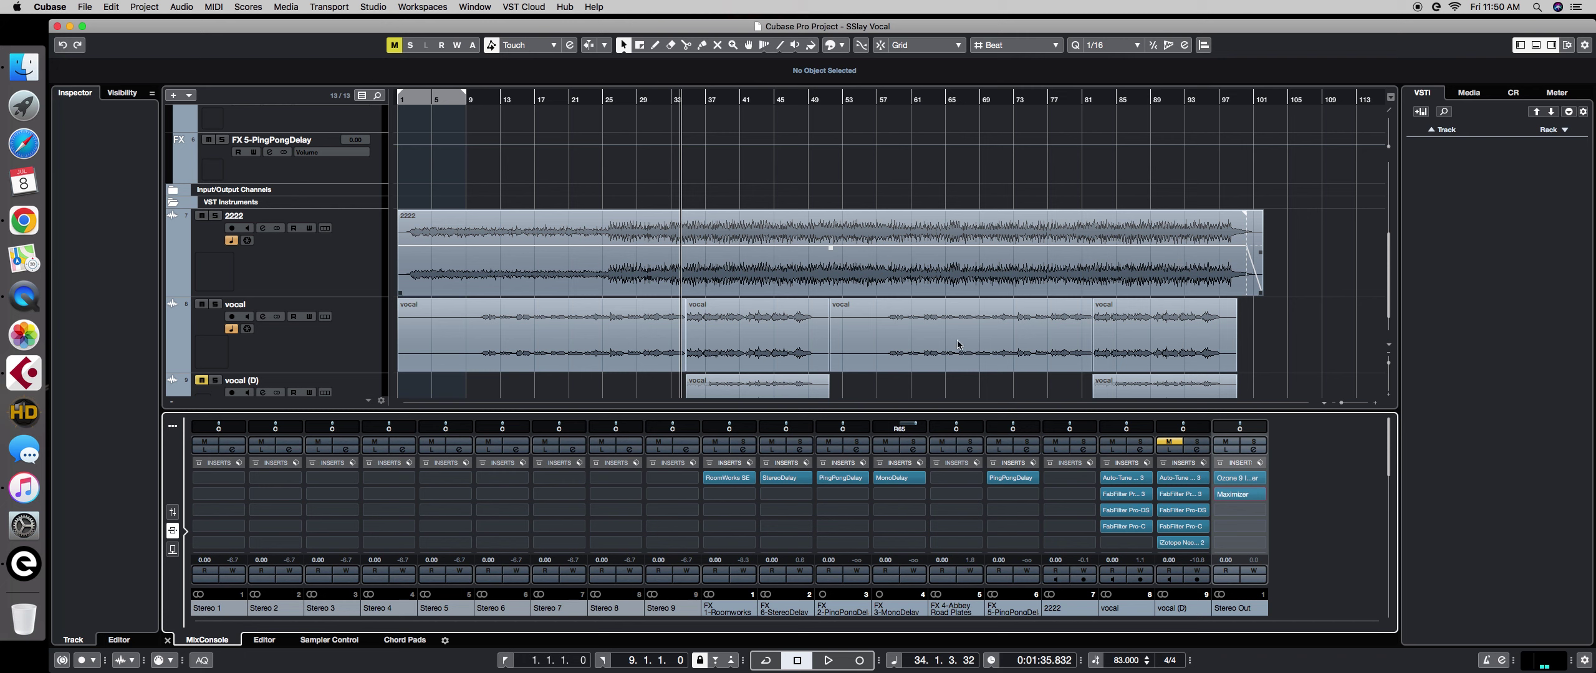
Play the mix and compare it with the Ozone 9 Imager on Stereo Out off and on, ending playback with it active.
{"action": "key", "text": "space"}
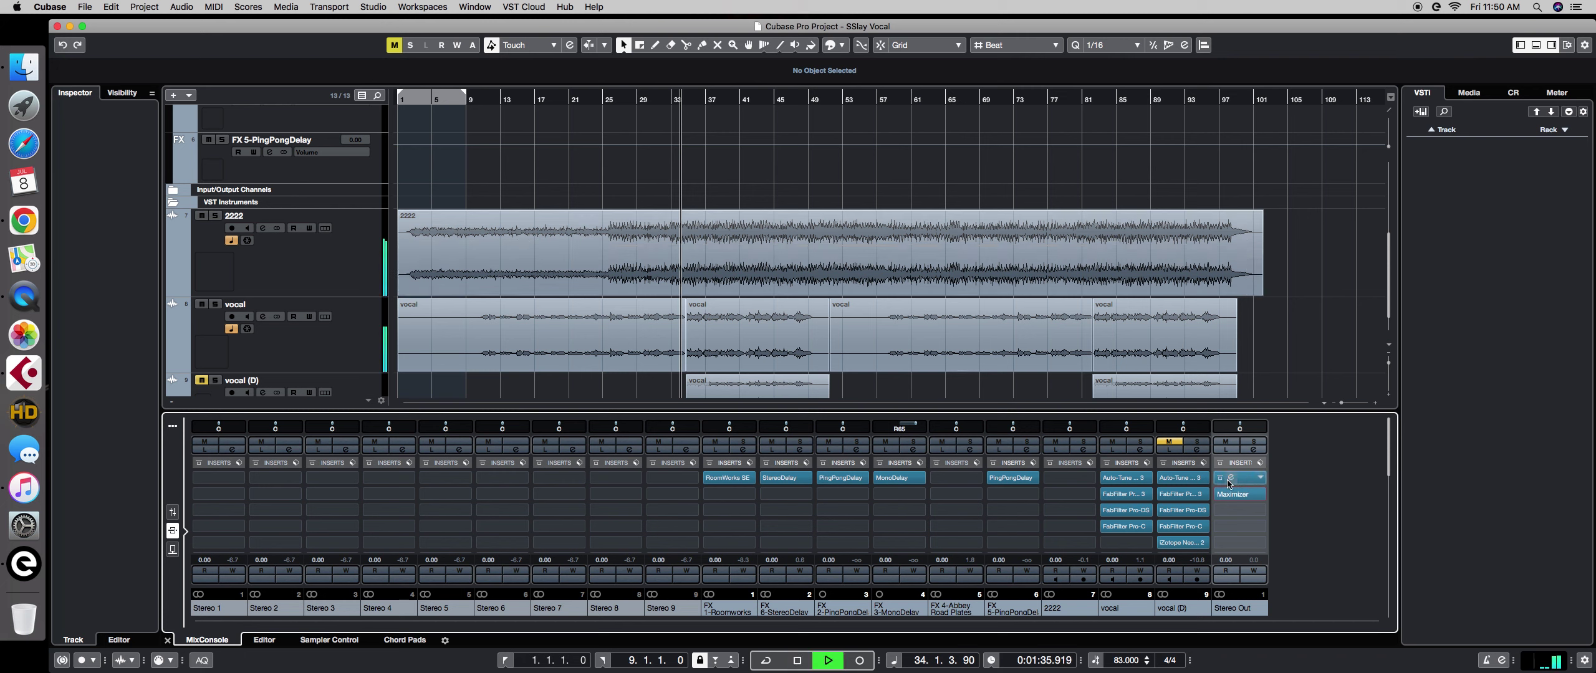
{"action": "left_click", "coordinate": [1220, 478]}
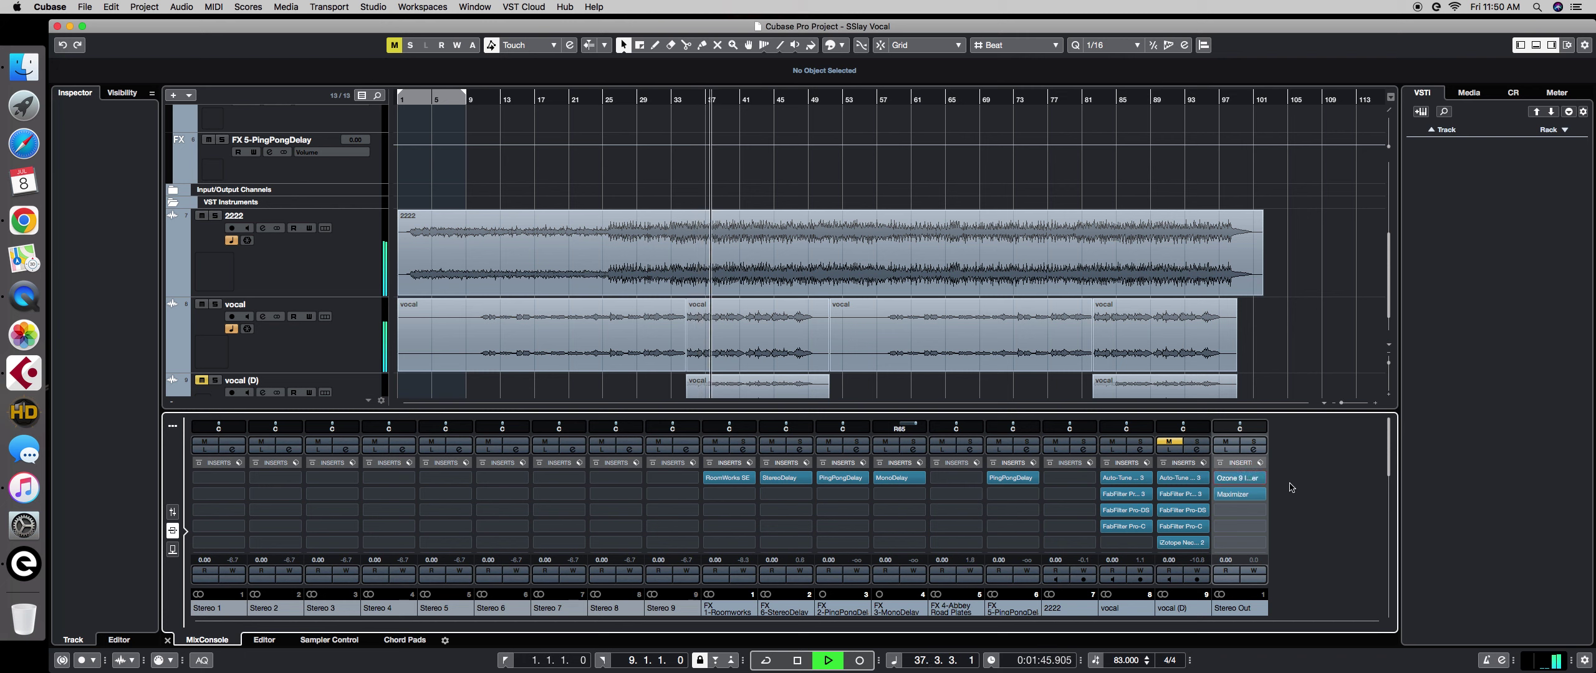
{"action": "key", "text": "space"}
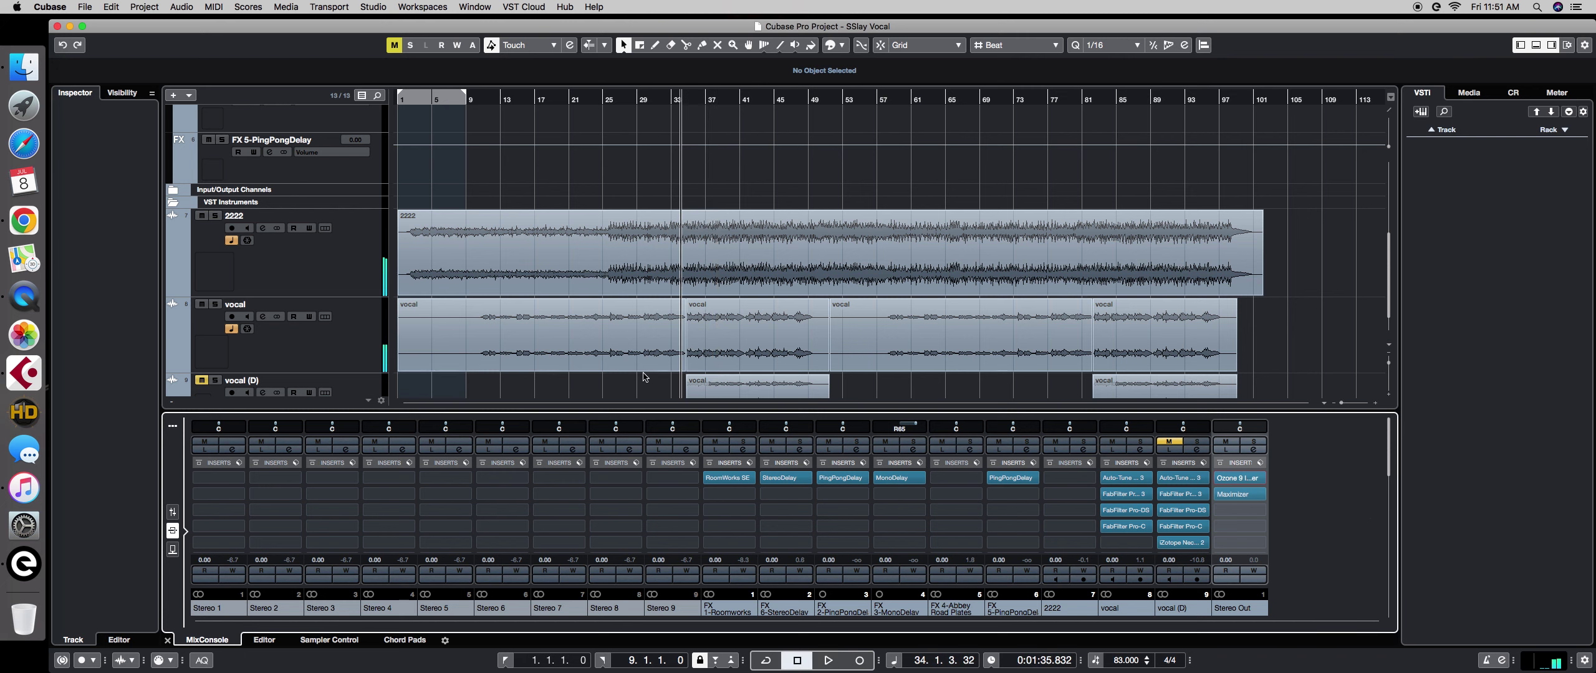
Place the playback cursor at bar 35, then unmute and select the vocal (D) track.
{"action": "scroll", "coordinate": [678, 321], "scroll_direction": "down", "scroll_amount": 1}
{"action": "scroll", "coordinate": [679, 323], "scroll_direction": "up", "scroll_amount": 5}
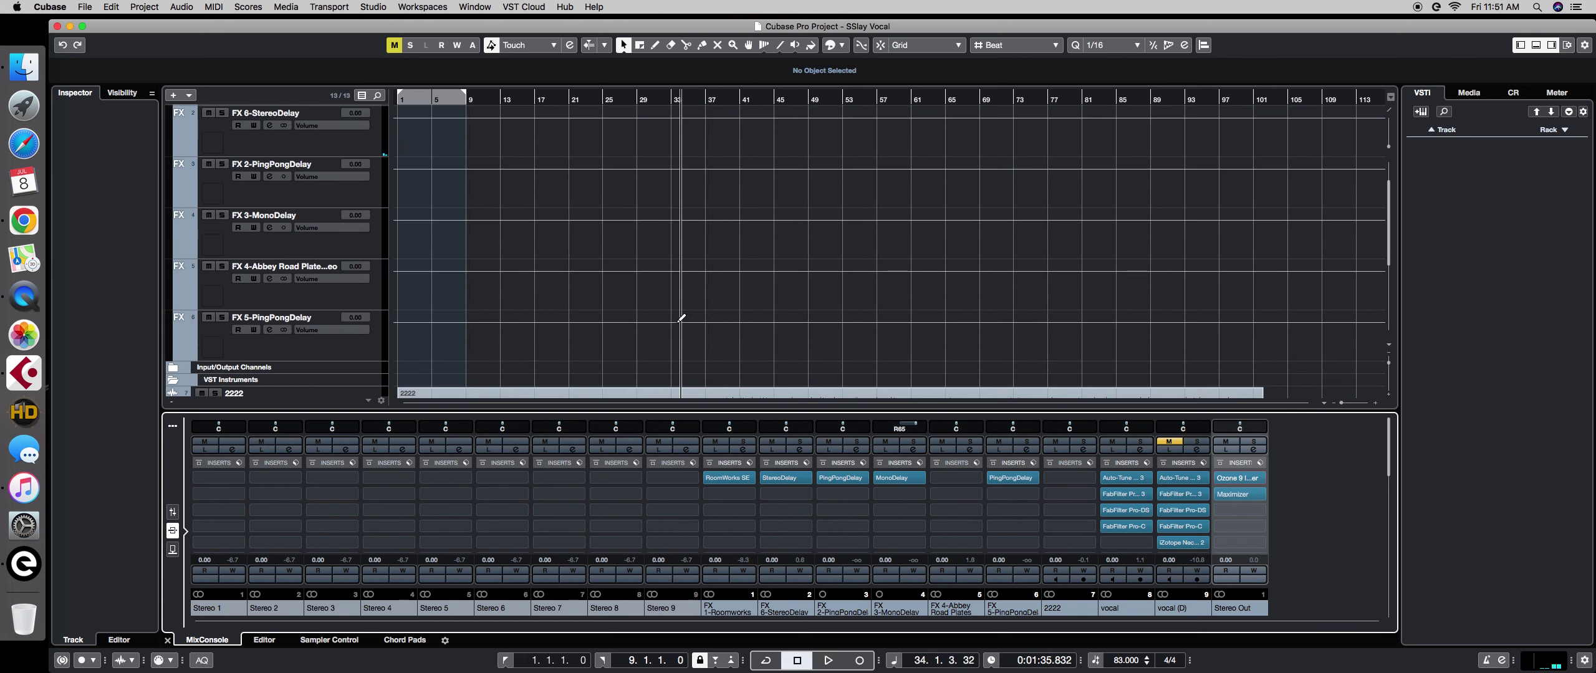
{"action": "scroll", "coordinate": [678, 323], "scroll_direction": "down", "scroll_amount": 5}
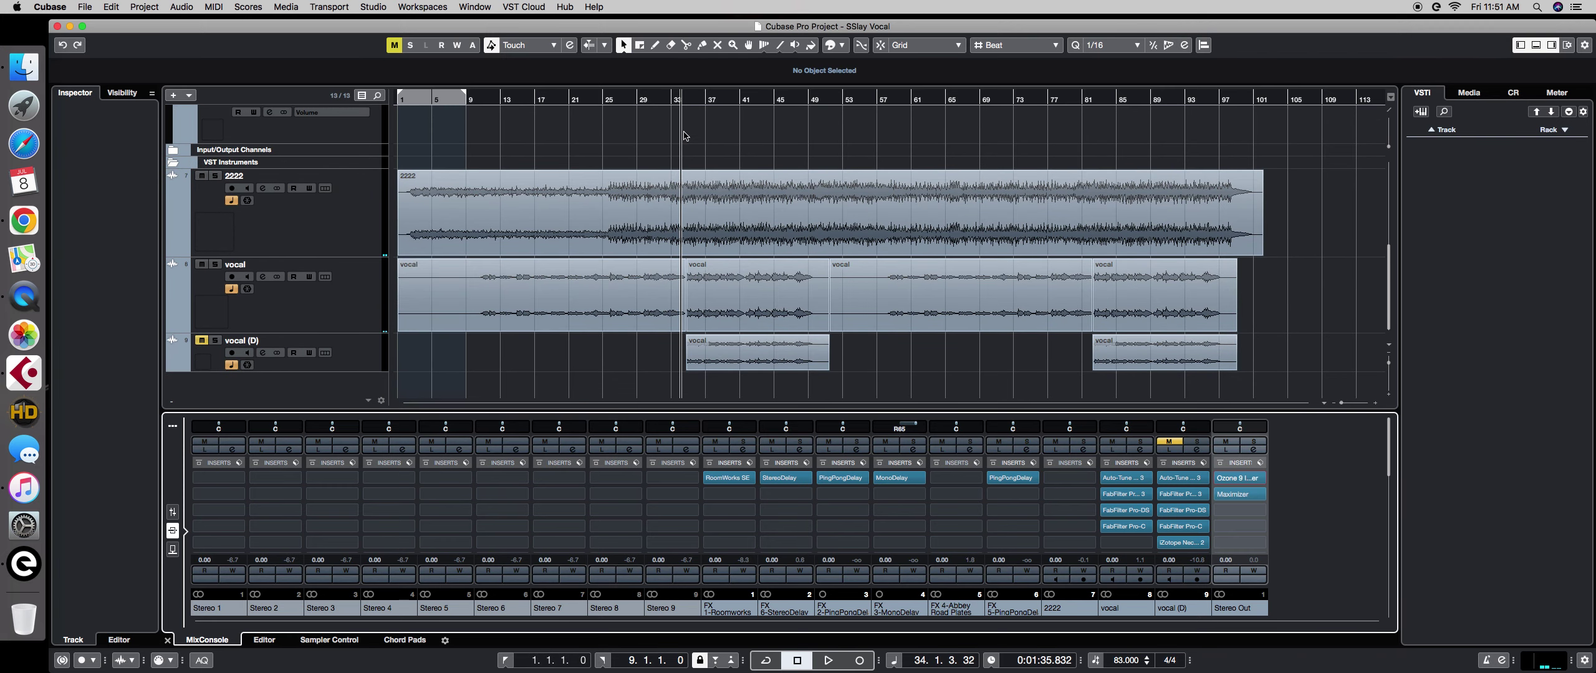
{"action": "left_click", "coordinate": [692, 101]}
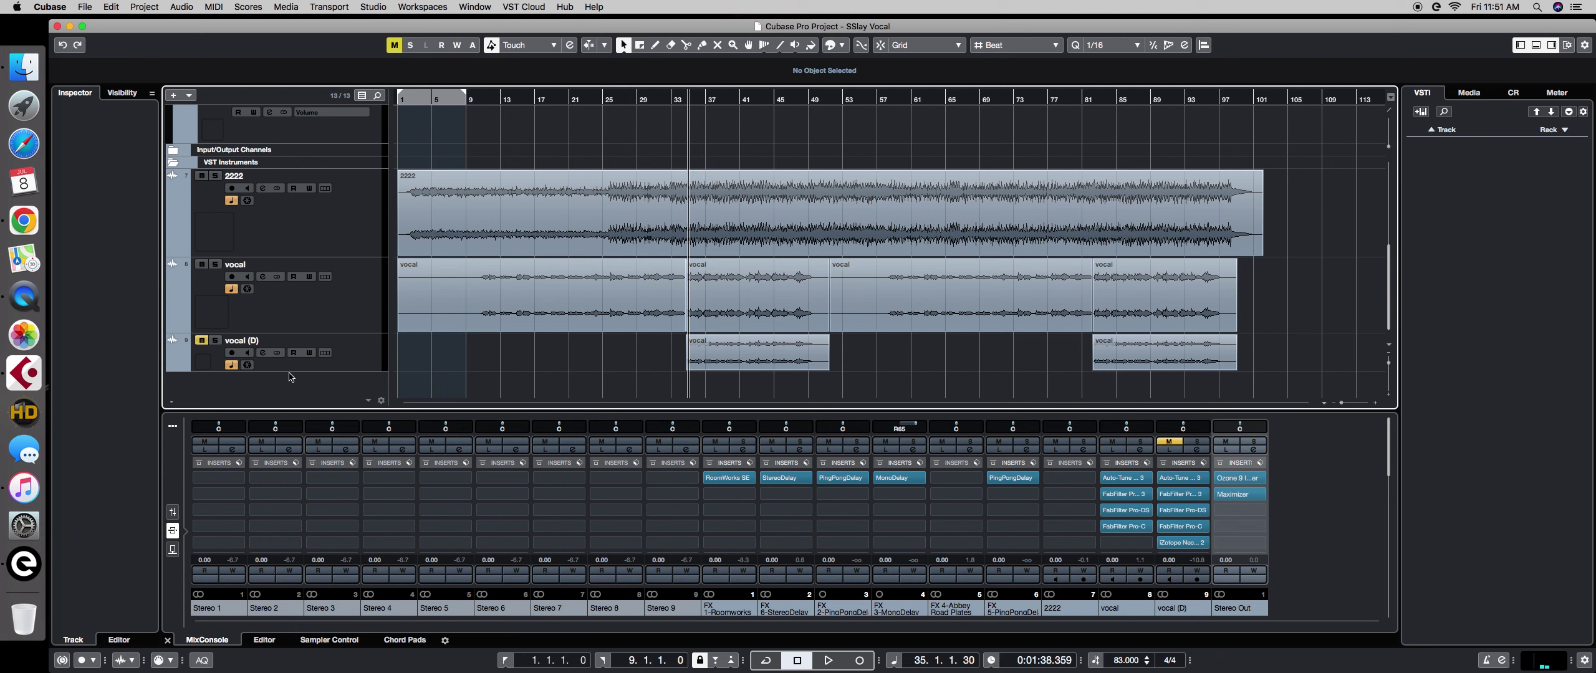
{"action": "left_click", "coordinate": [201, 341]}
{"action": "left_click", "coordinate": [215, 362]}
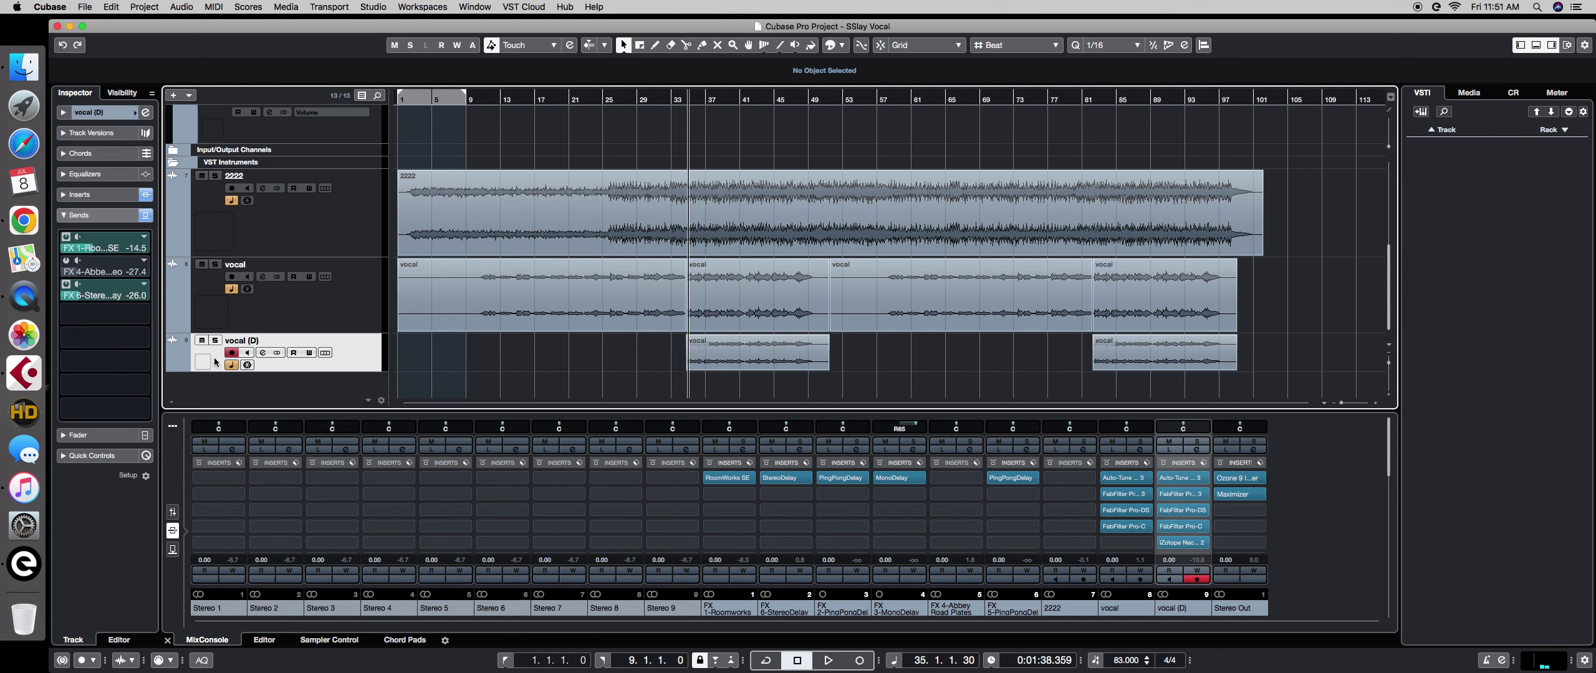
Open iZotope Nectar 2 from vocal (D)'s inserts and lower the harmony voices' overall gain slightly while the mix plays.
{"action": "left_click", "coordinate": [98, 195]}
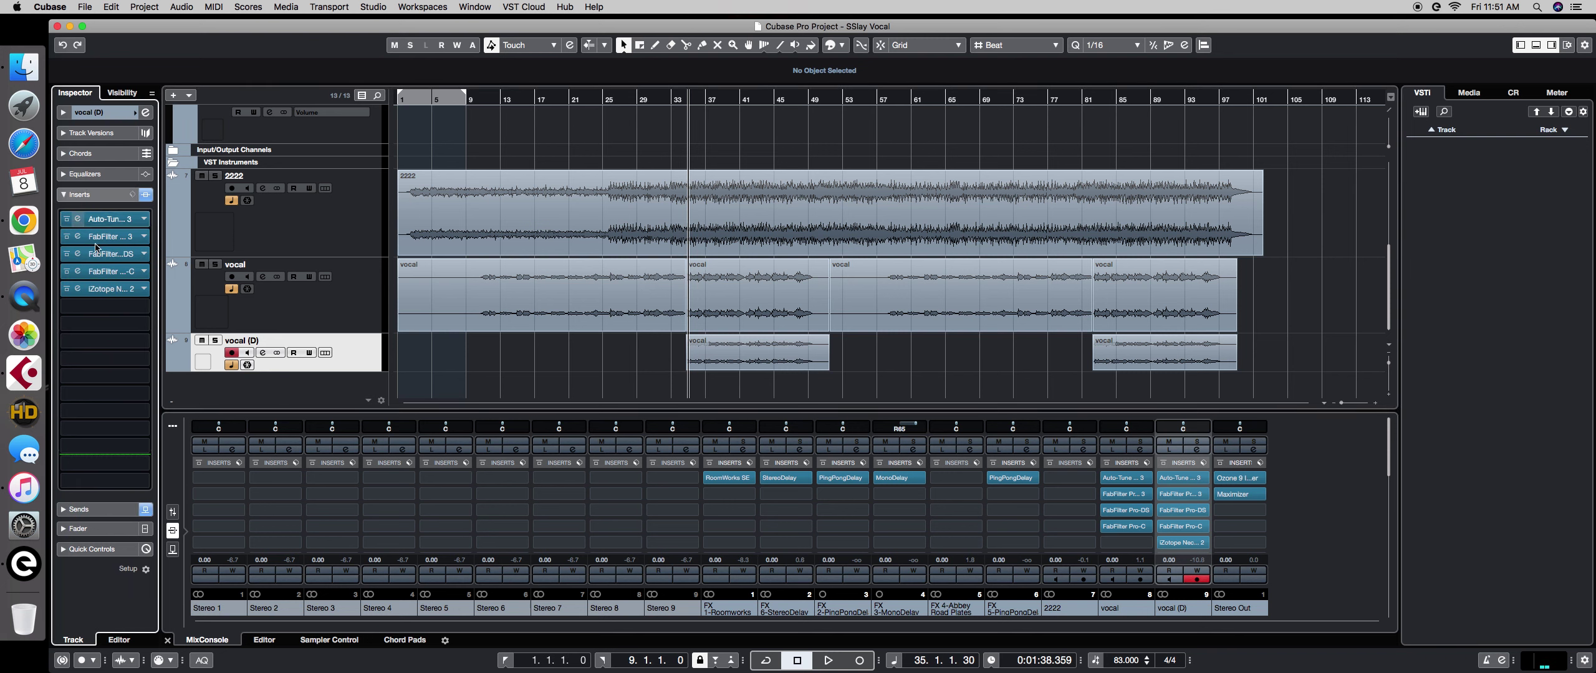
{"action": "left_click", "coordinate": [108, 290]}
{"action": "double_click", "coordinate": [108, 293]}
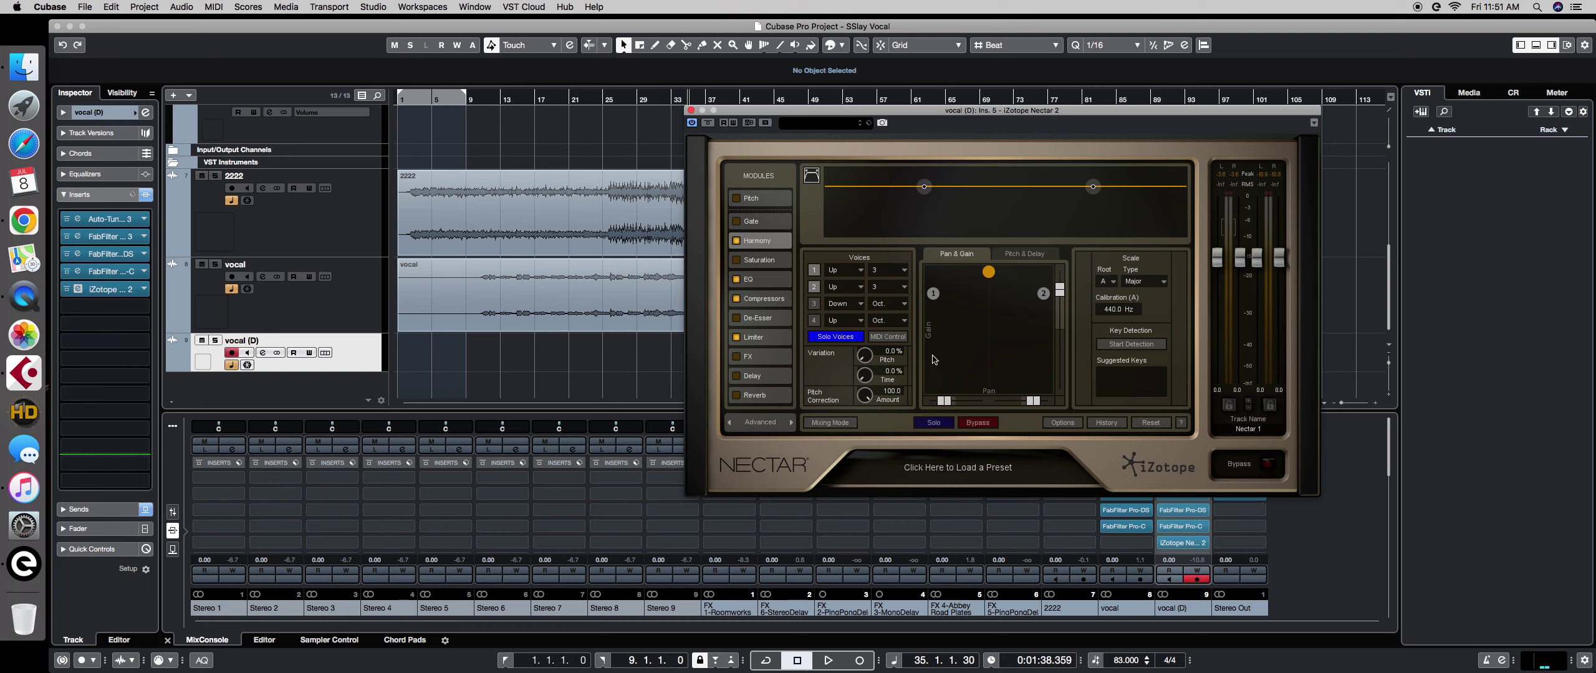
{"action": "key", "text": "space"}
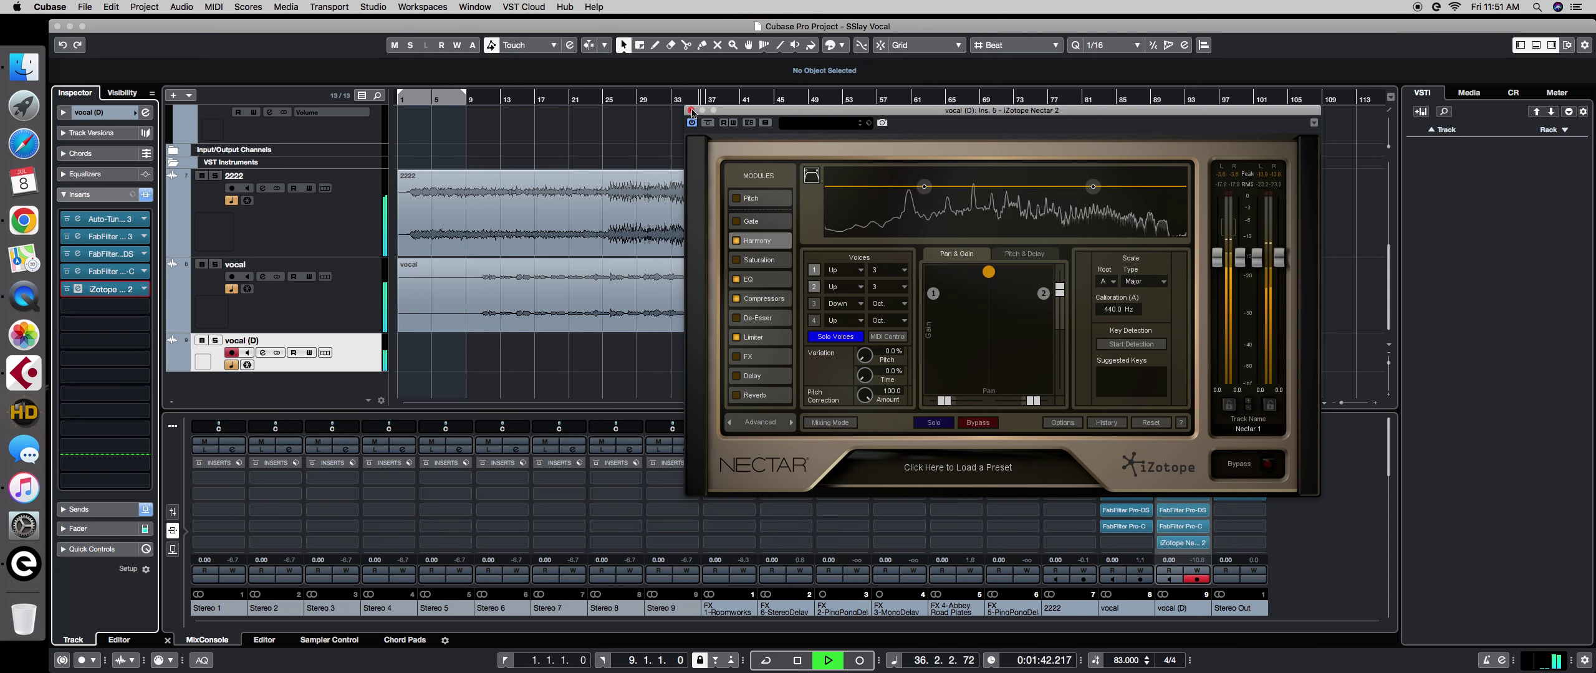
{"action": "left_click_drag", "start_coordinate": [1060, 289], "coordinate": [1061, 310]}
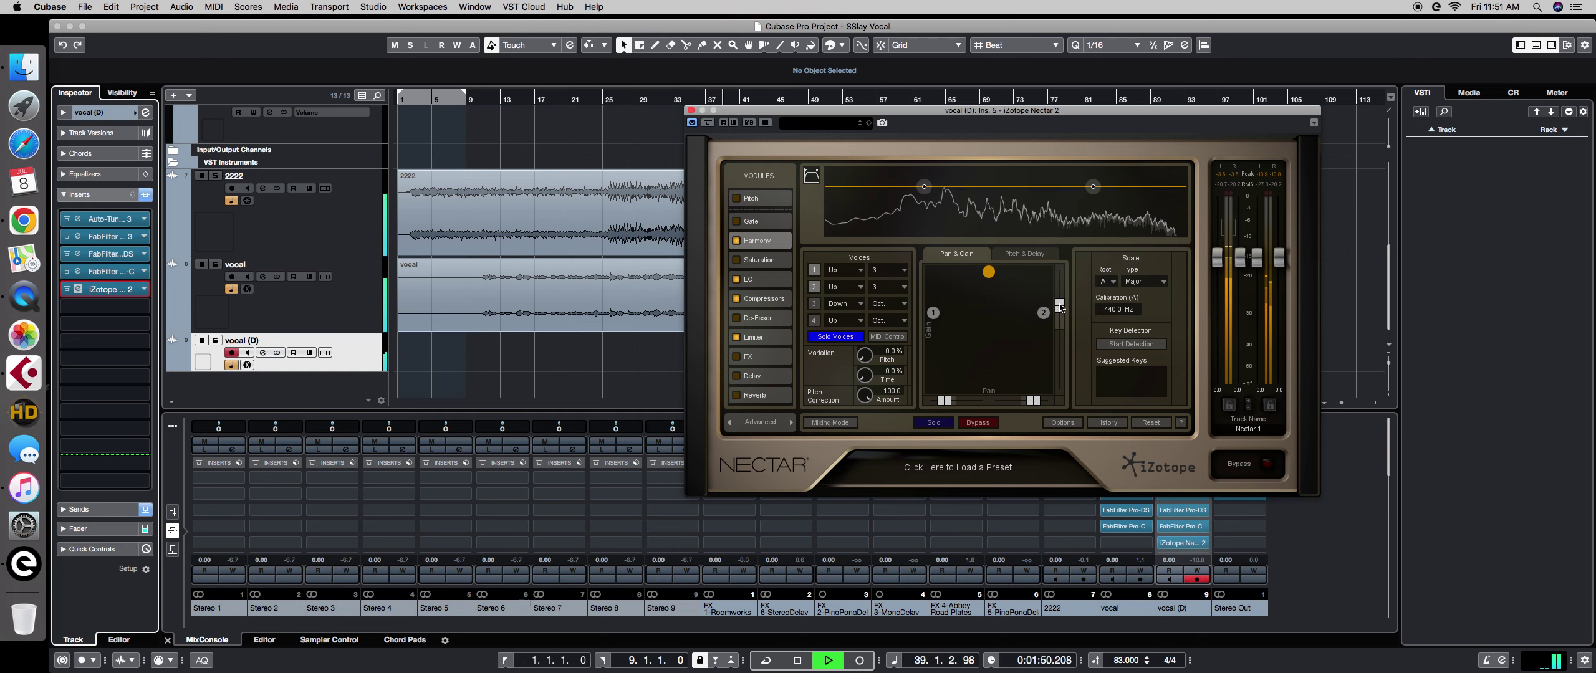
Compare vocal (D) with Nectar 2 bypassed and active during playback, then close the plug-in.
{"action": "left_click", "coordinate": [709, 123]}
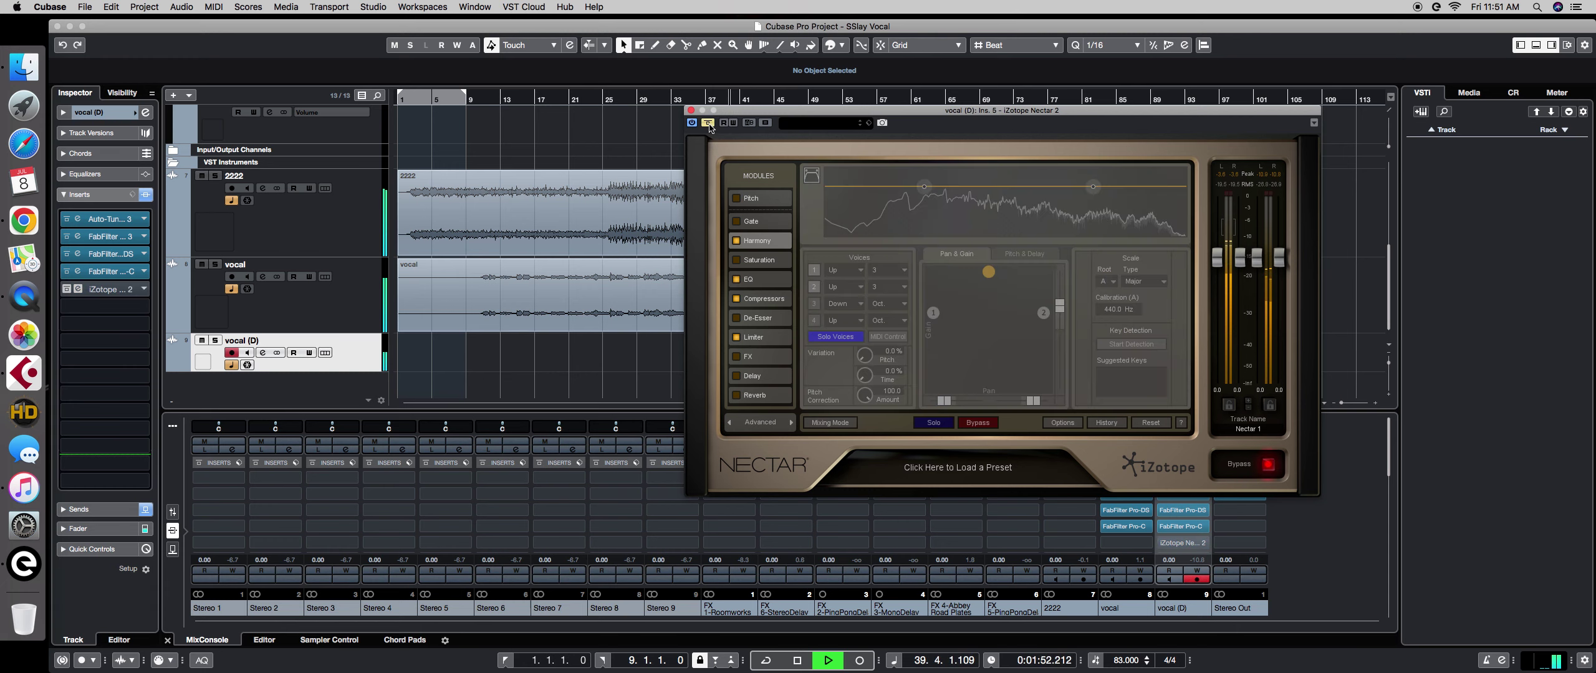
{"action": "left_click", "coordinate": [708, 122]}
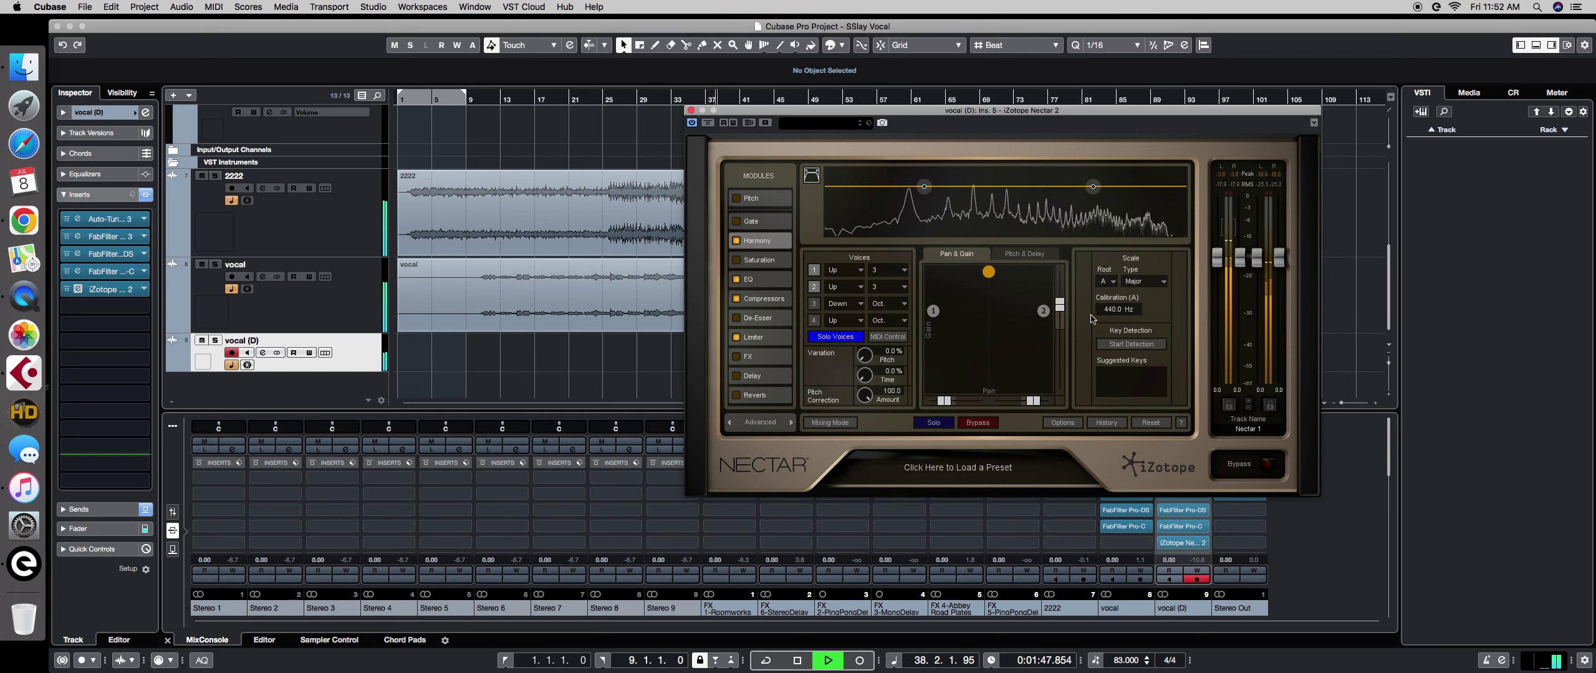
{"action": "left_click", "coordinate": [690, 110]}
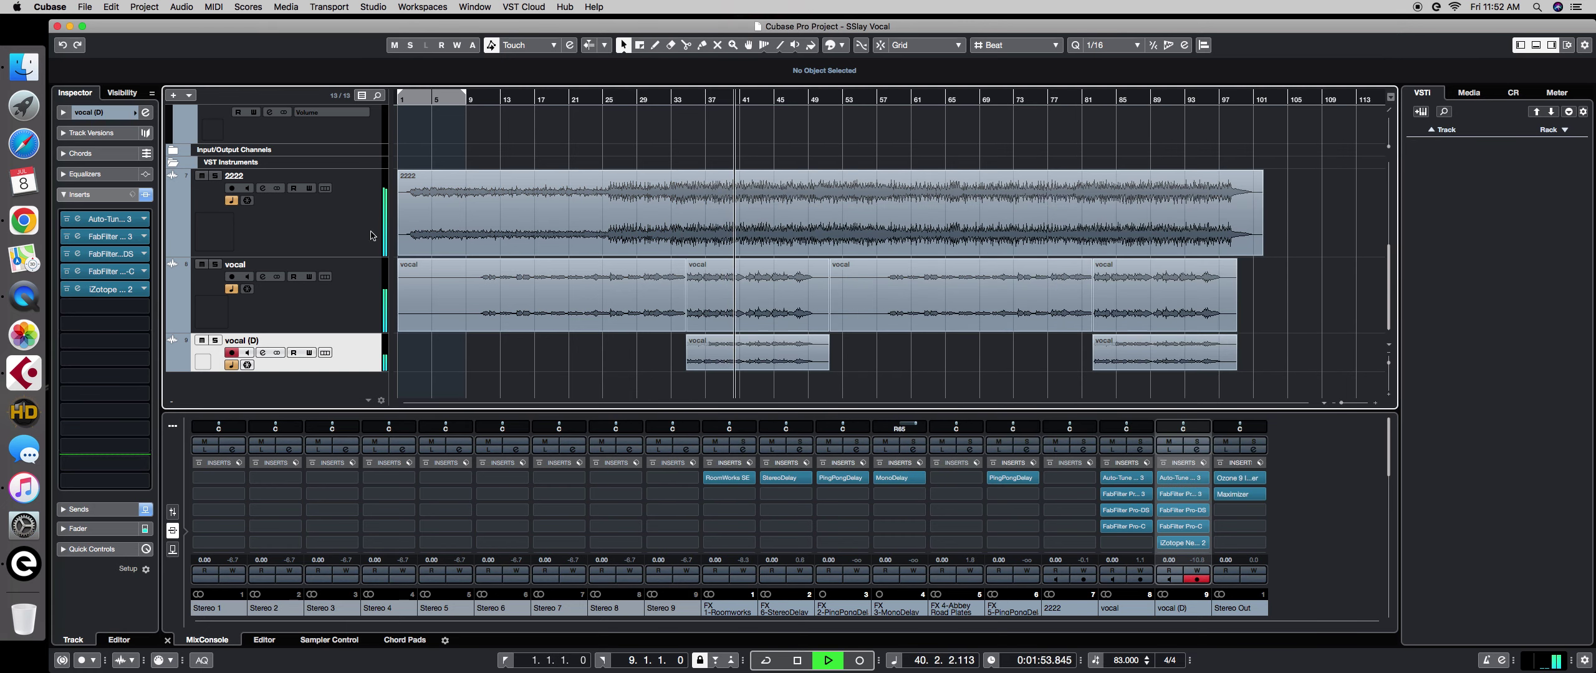
Open FabFilter Pro-Q 3 on the vocal track and set the low cut to about 155 Hz with a 24 dB/oct slope.
{"action": "left_click", "coordinate": [349, 309]}
{"action": "left_click", "coordinate": [108, 237]}
{"action": "mouse_move", "coordinate": [572, 242]}
{"action": "left_mouse_down"}
{"action": "mouse_move", "coordinate": [608, 240]}
{"action": "mouse_move", "coordinate": [589, 236]}
{"action": "left_mouse_up"}
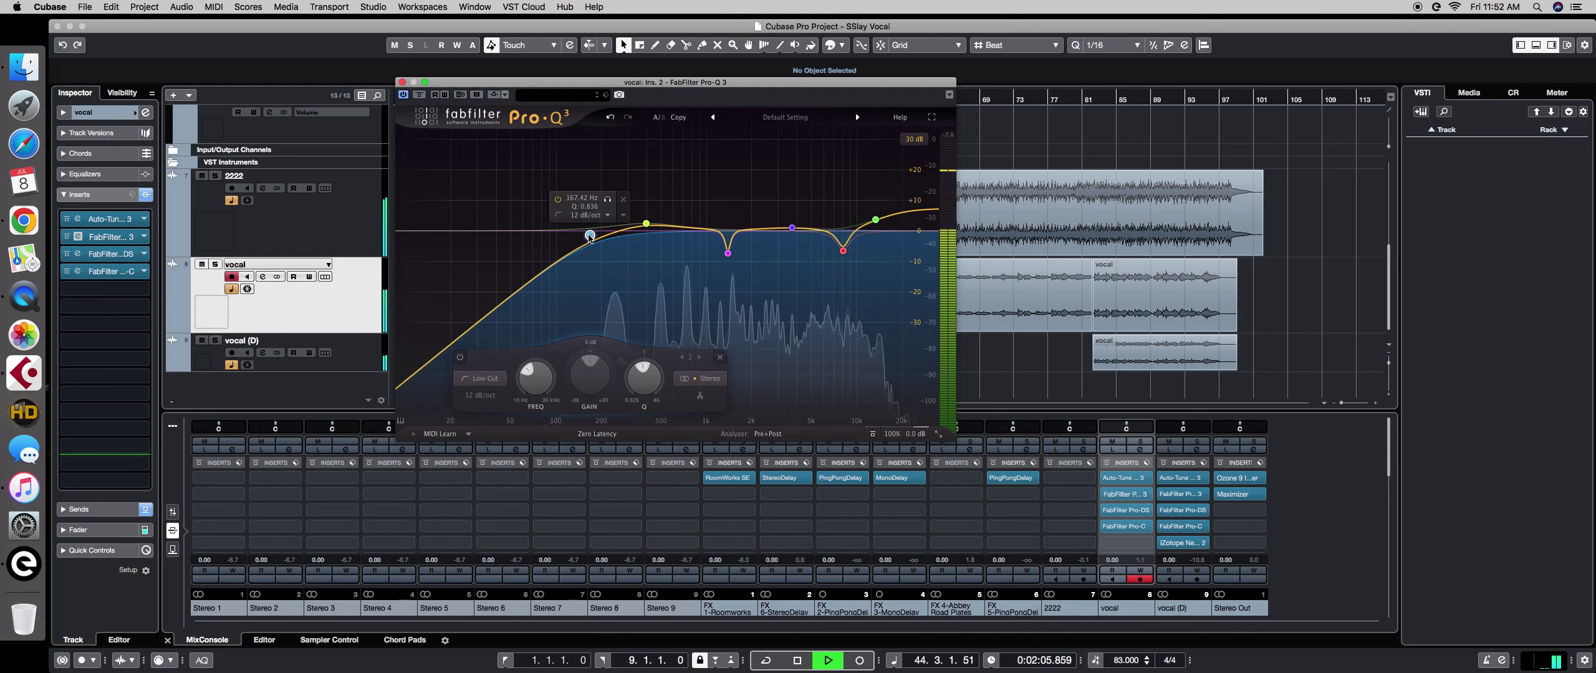
{"action": "left_click_drag", "start_coordinate": [589, 236], "coordinate": [585, 234]}
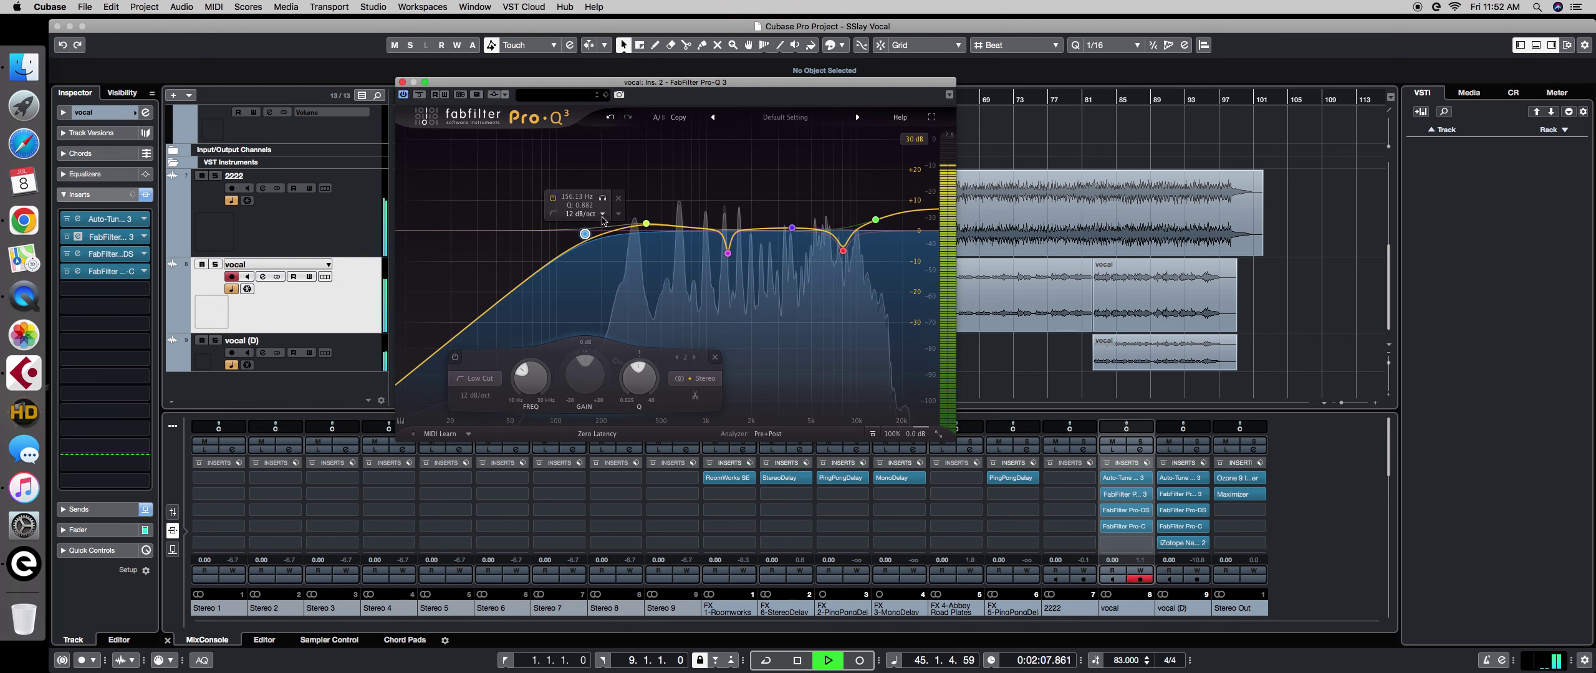
{"action": "left_click", "coordinate": [602, 214]}
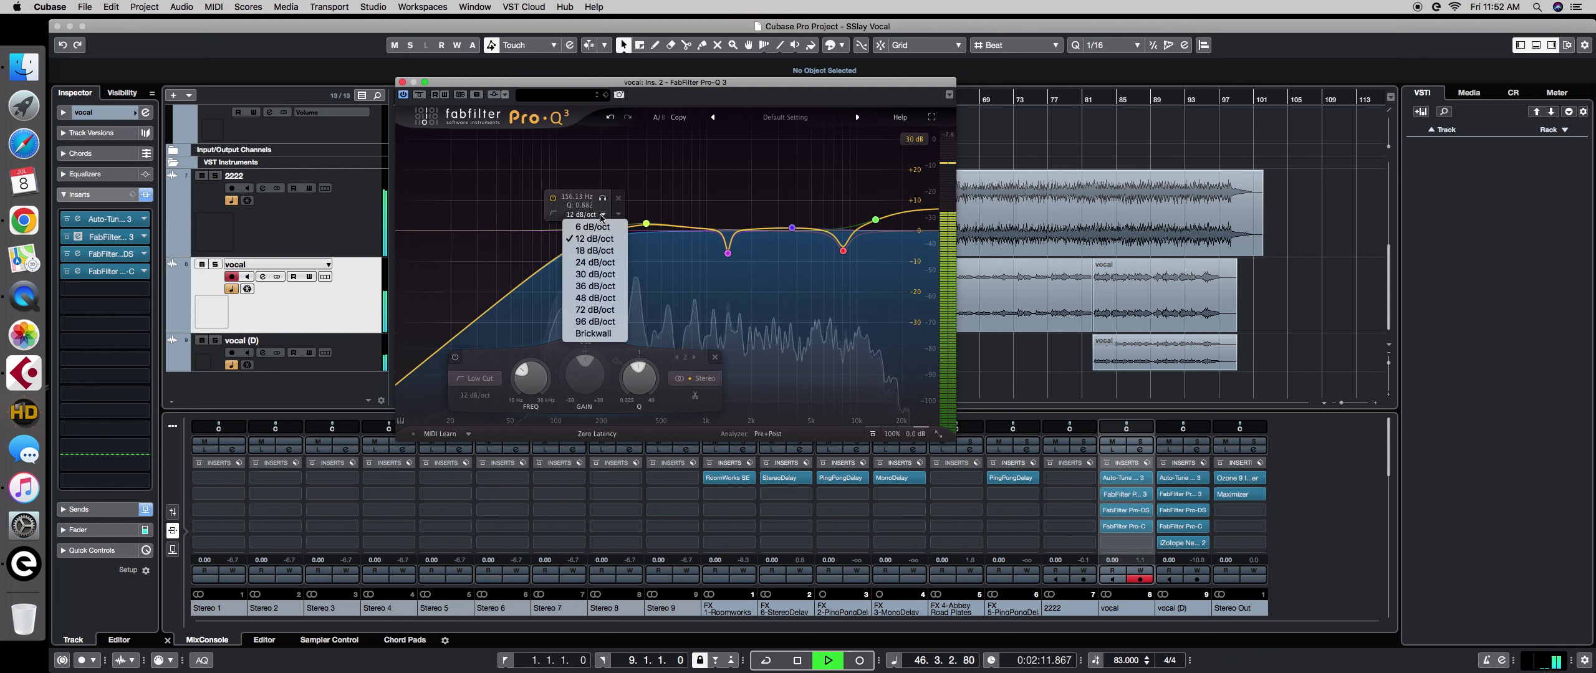
{"action": "left_click", "coordinate": [597, 262]}
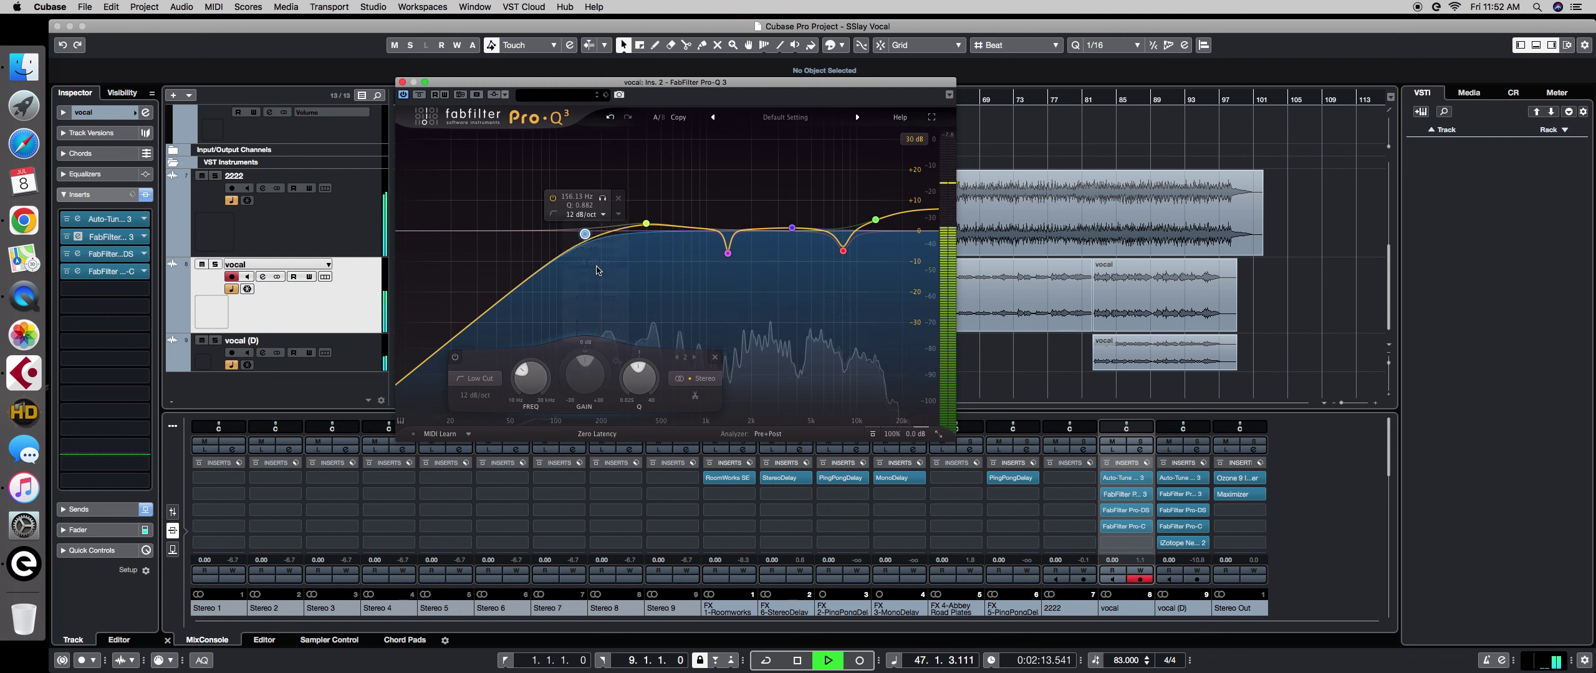
Raise the low cut frequency slightly, set the low-mid bell to about 433 Hz at +1.9 dB, and restart playback from bar 35.
{"action": "left_click_drag", "start_coordinate": [589, 237], "coordinate": [655, 231]}
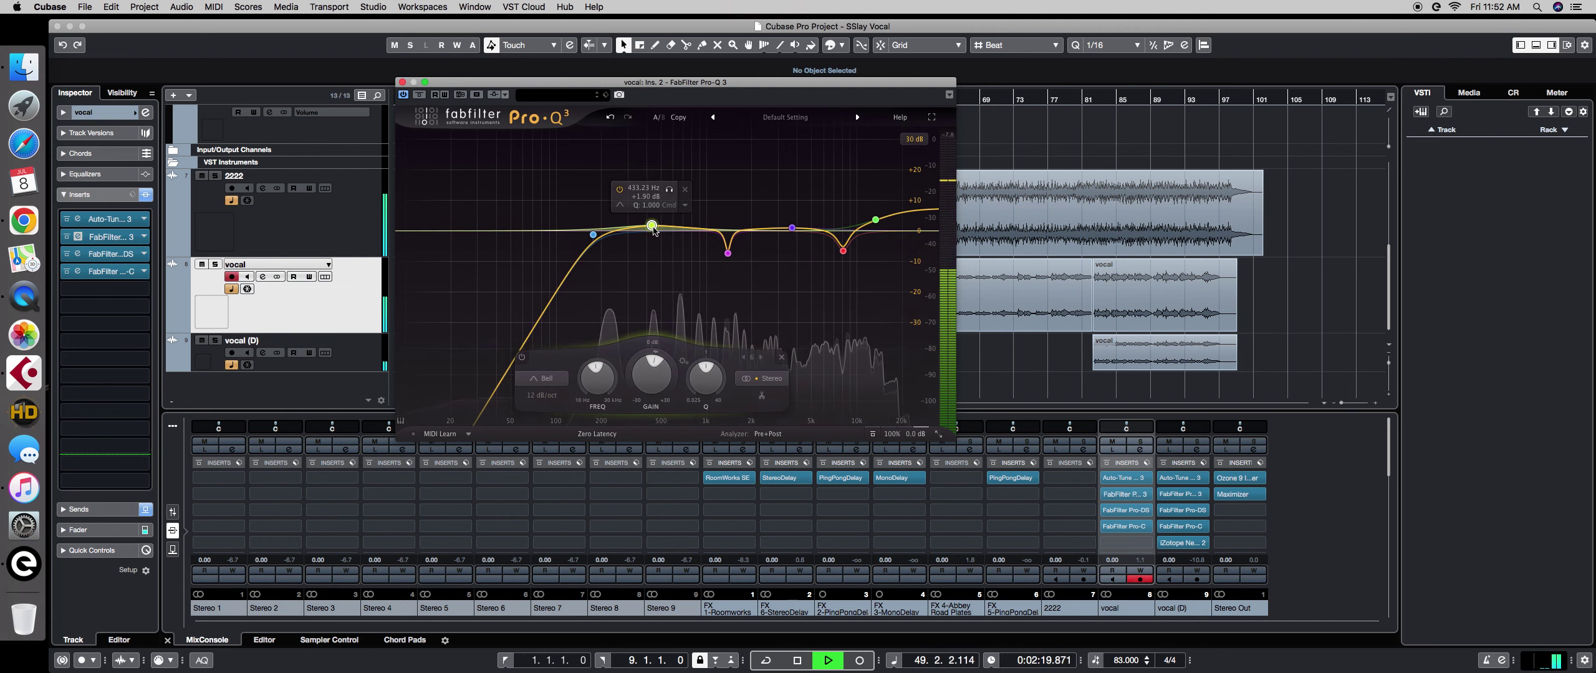
{"action": "key", "text": "space"}
{"action": "key", "text": "space"}
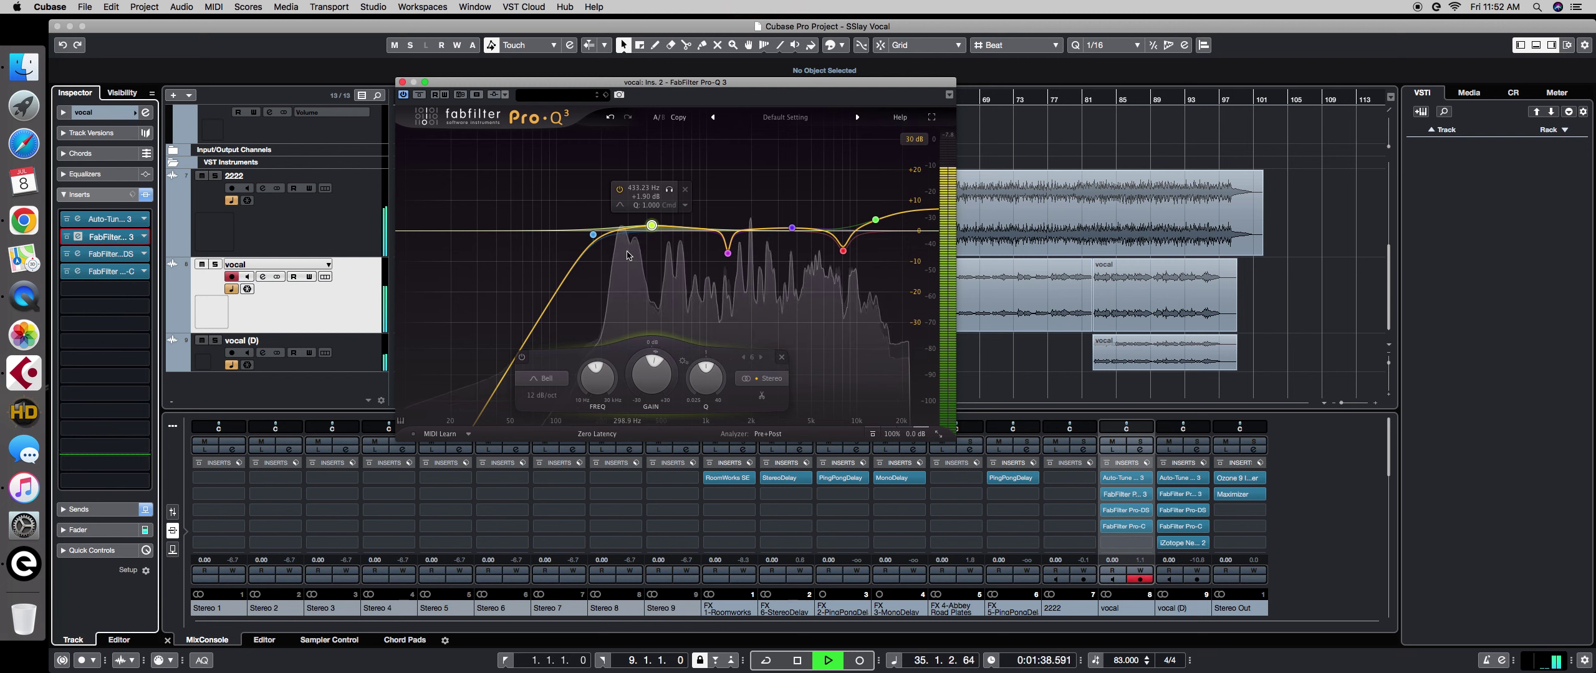
Set the vocal EQ's high shelf to about 13175 Hz at +4 dB, stop playback, and close Pro-Q 3.
{"action": "mouse_move", "coordinate": [721, 295]}
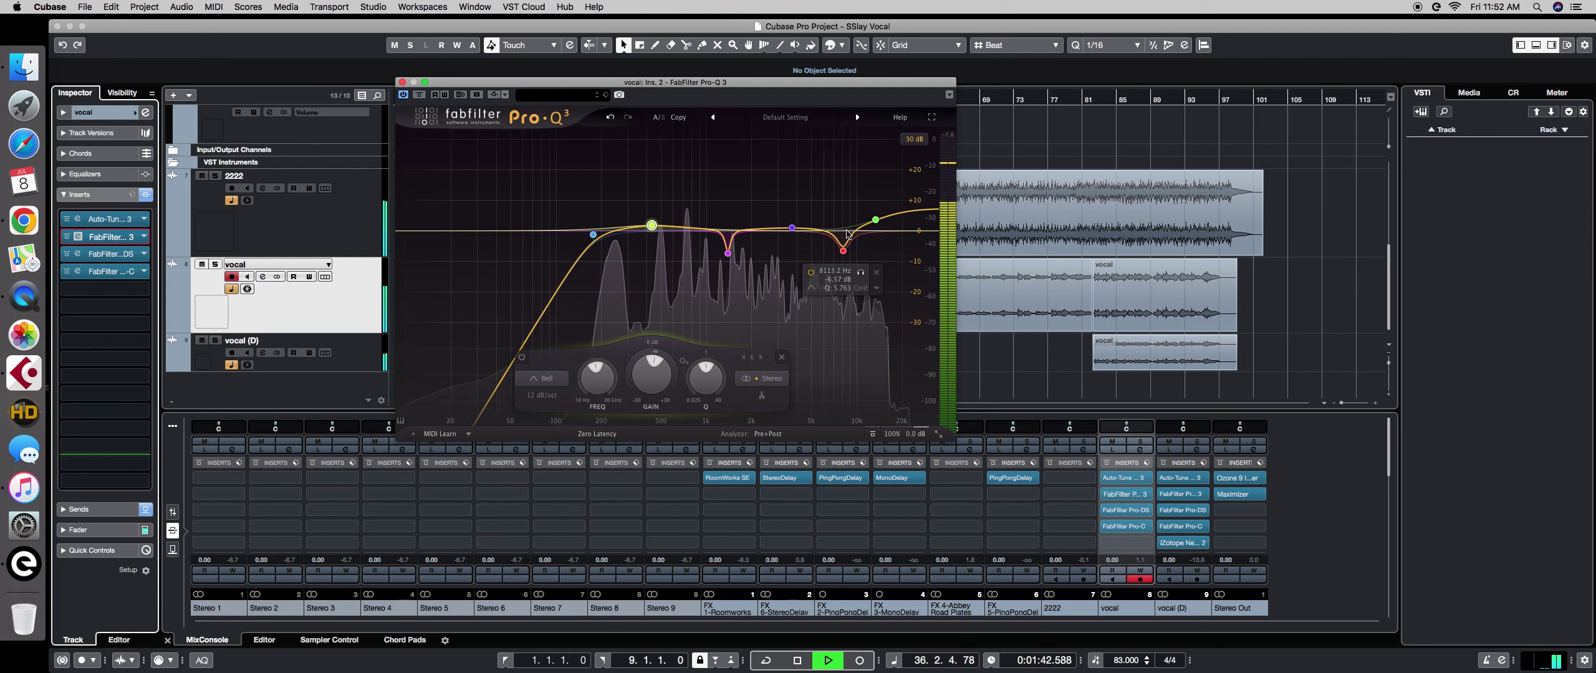
{"action": "left_click", "coordinate": [875, 219]}
{"action": "left_click_drag", "start_coordinate": [875, 218], "coordinate": [876, 220]}
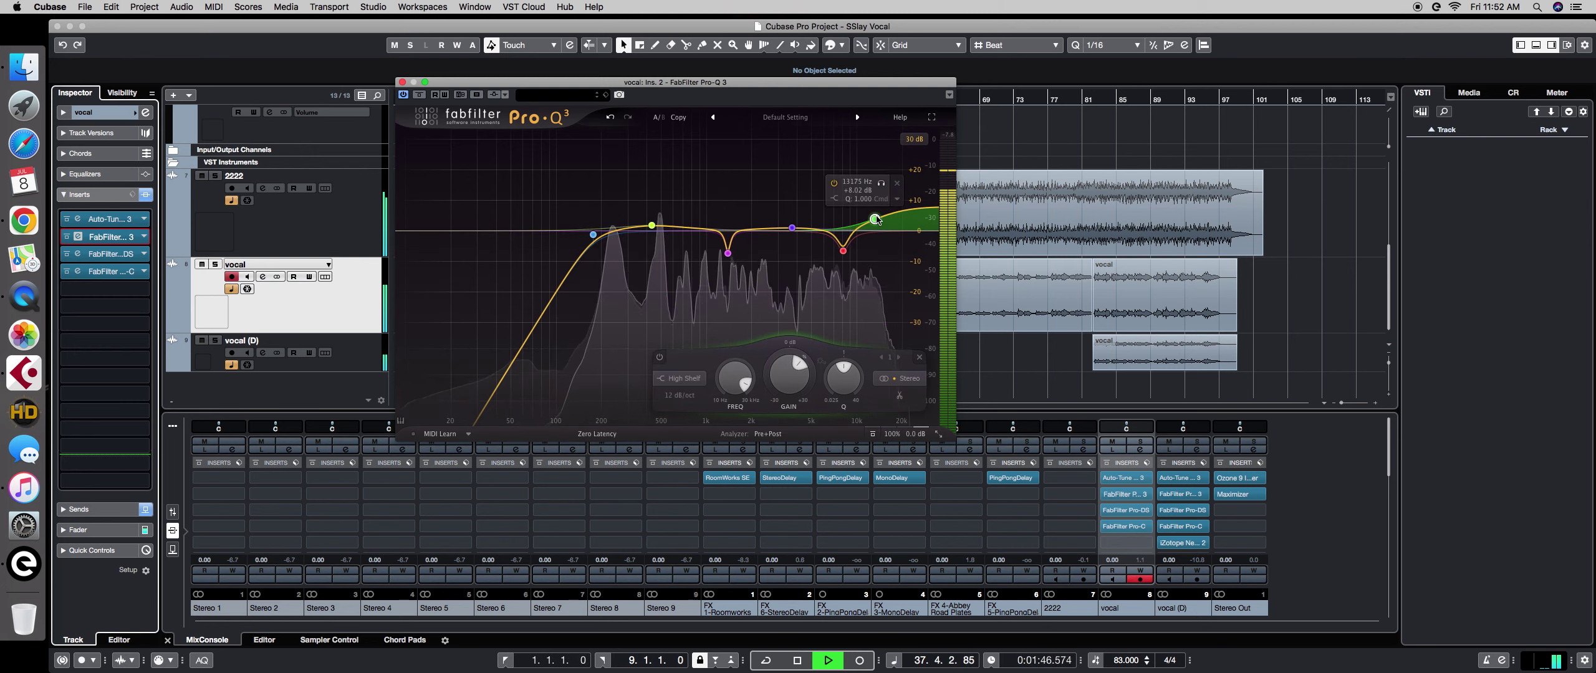
{"action": "key", "text": "space"}
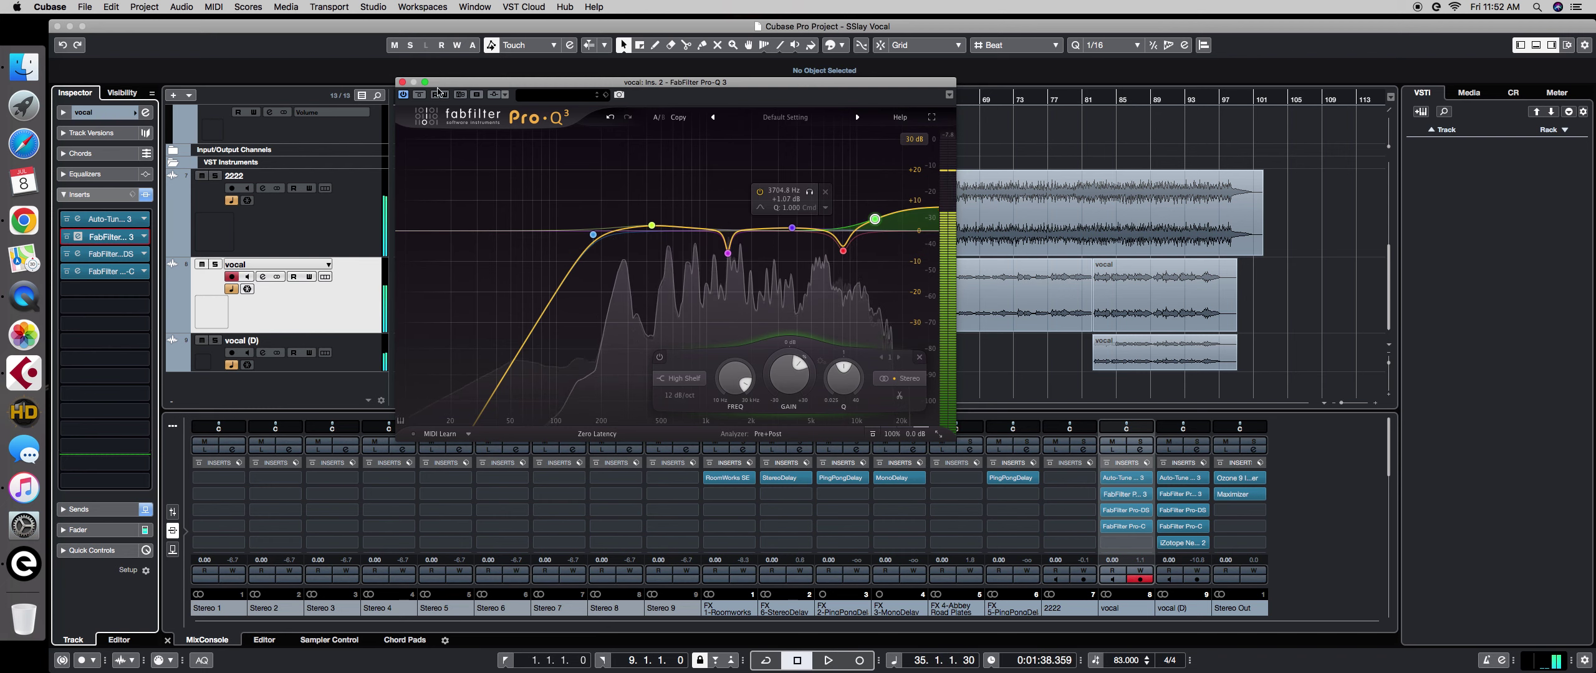
{"action": "left_click", "coordinate": [402, 82]}
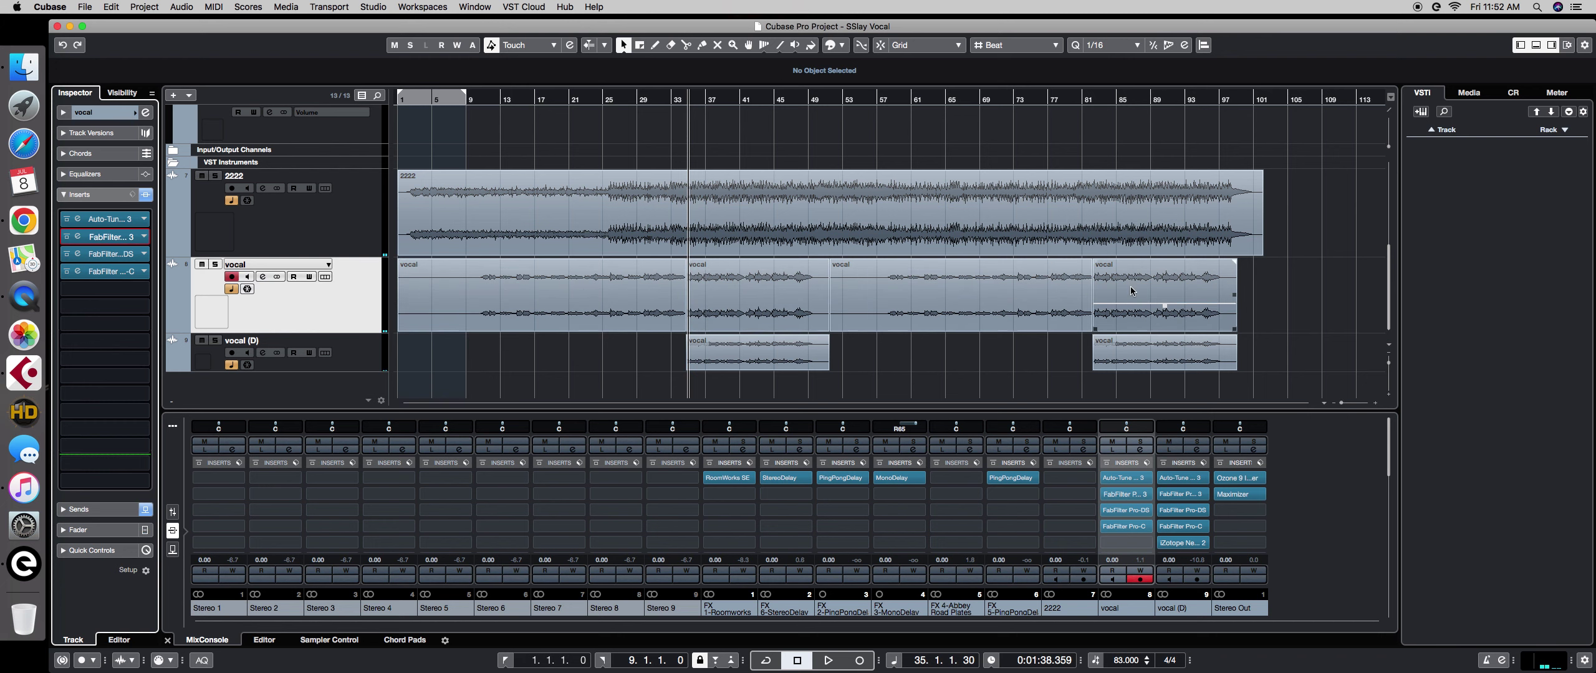
Compare the vocal track with Auto-Tune EFX 3 active and bypassed during playback, leaving the insert active.
{"action": "left_click", "coordinate": [109, 219]}
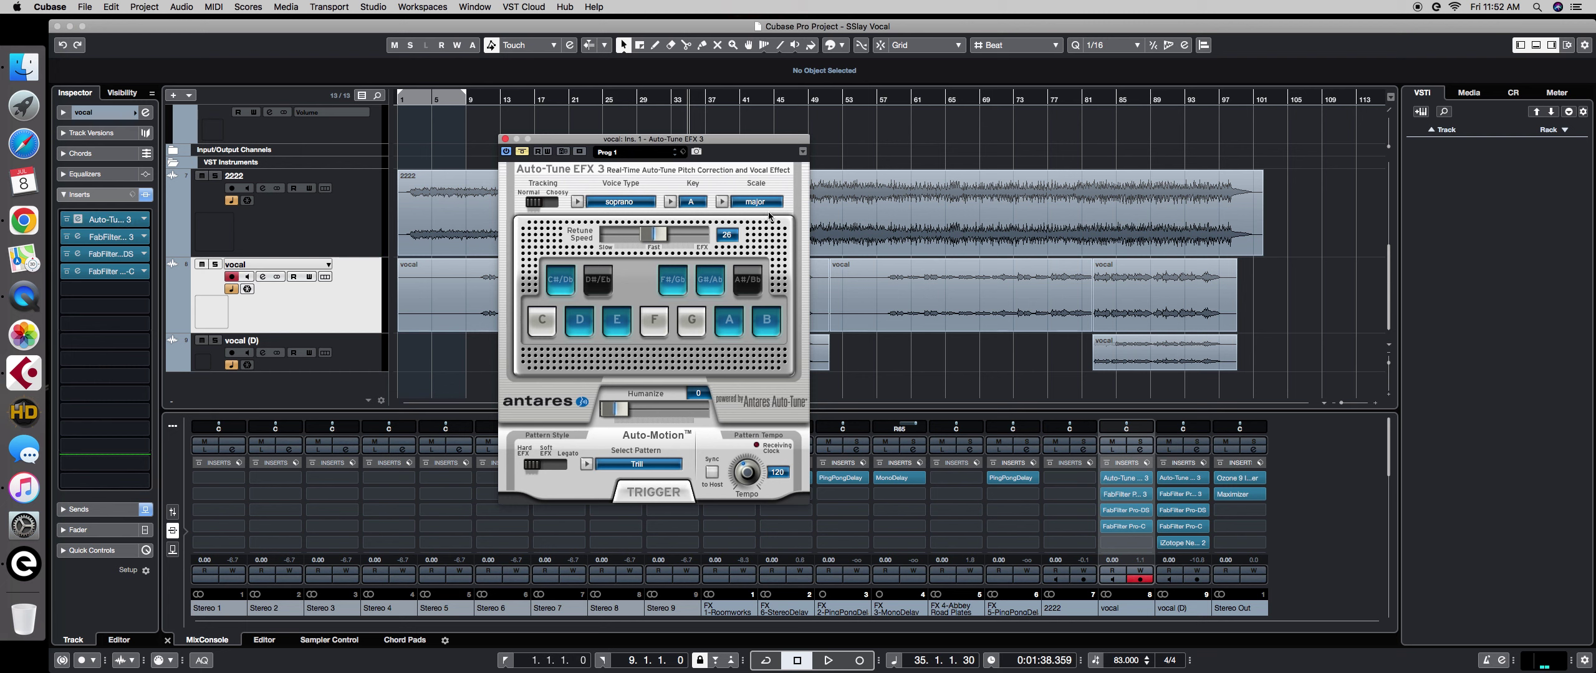
{"action": "left_click", "coordinate": [524, 153]}
{"action": "key", "text": "space"}
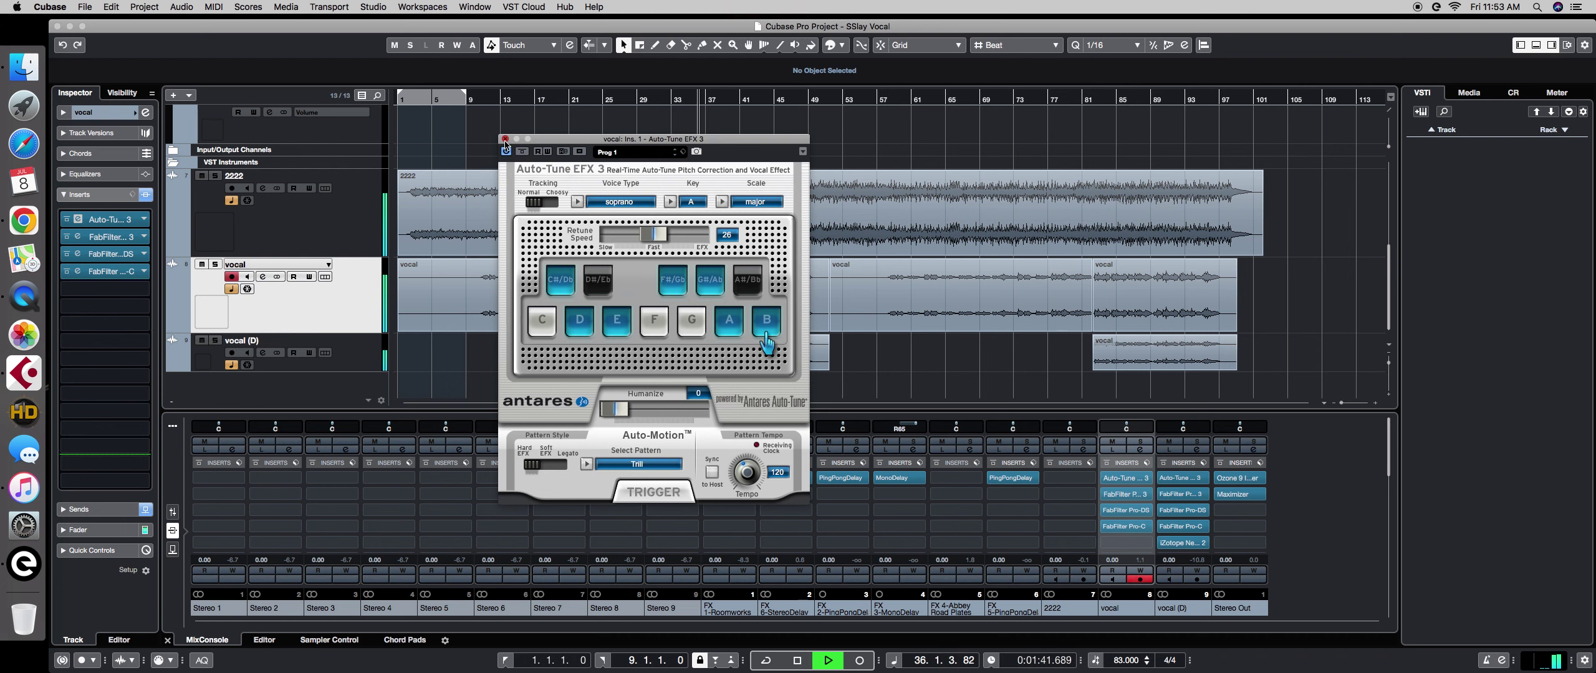
{"action": "left_click", "coordinate": [505, 138]}
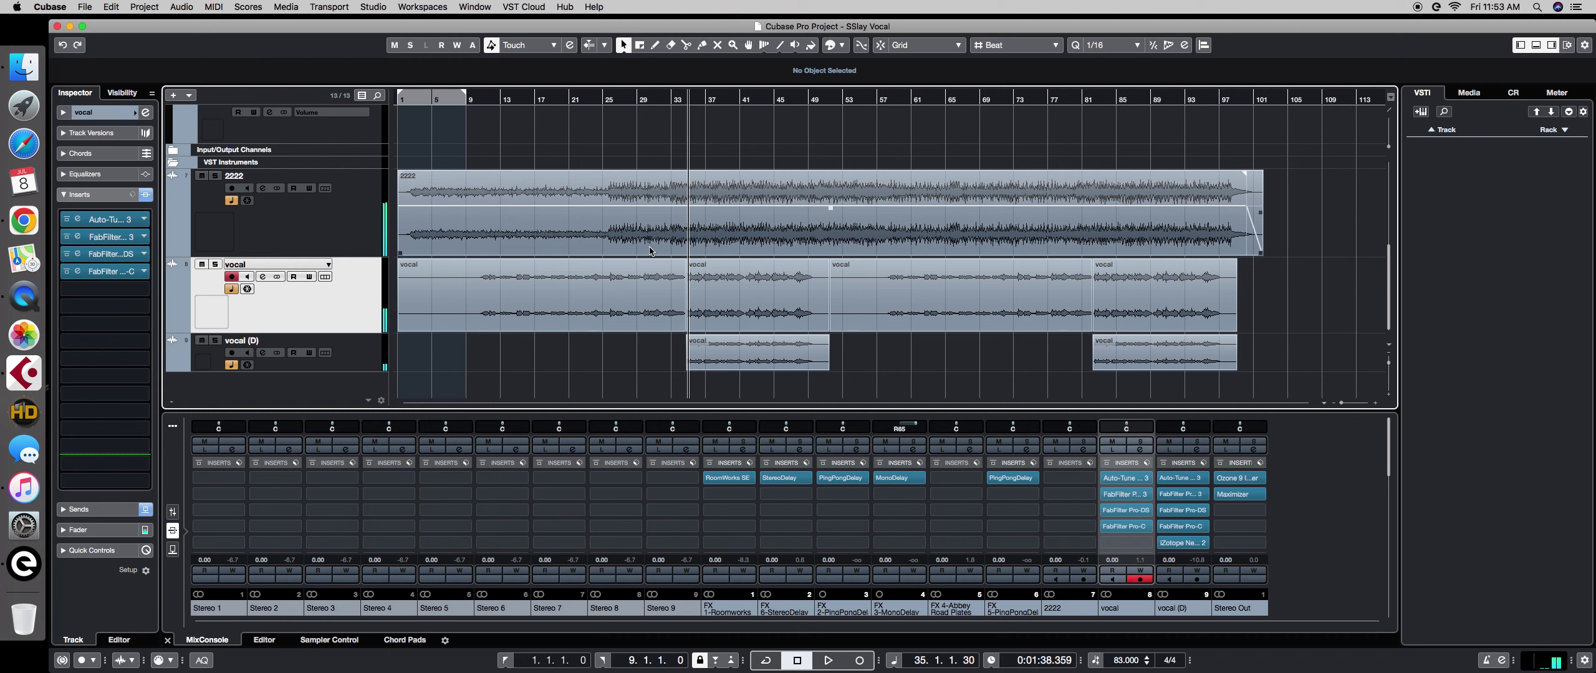
{"action": "key", "text": "space"}
{"action": "left_click", "coordinate": [67, 220]}
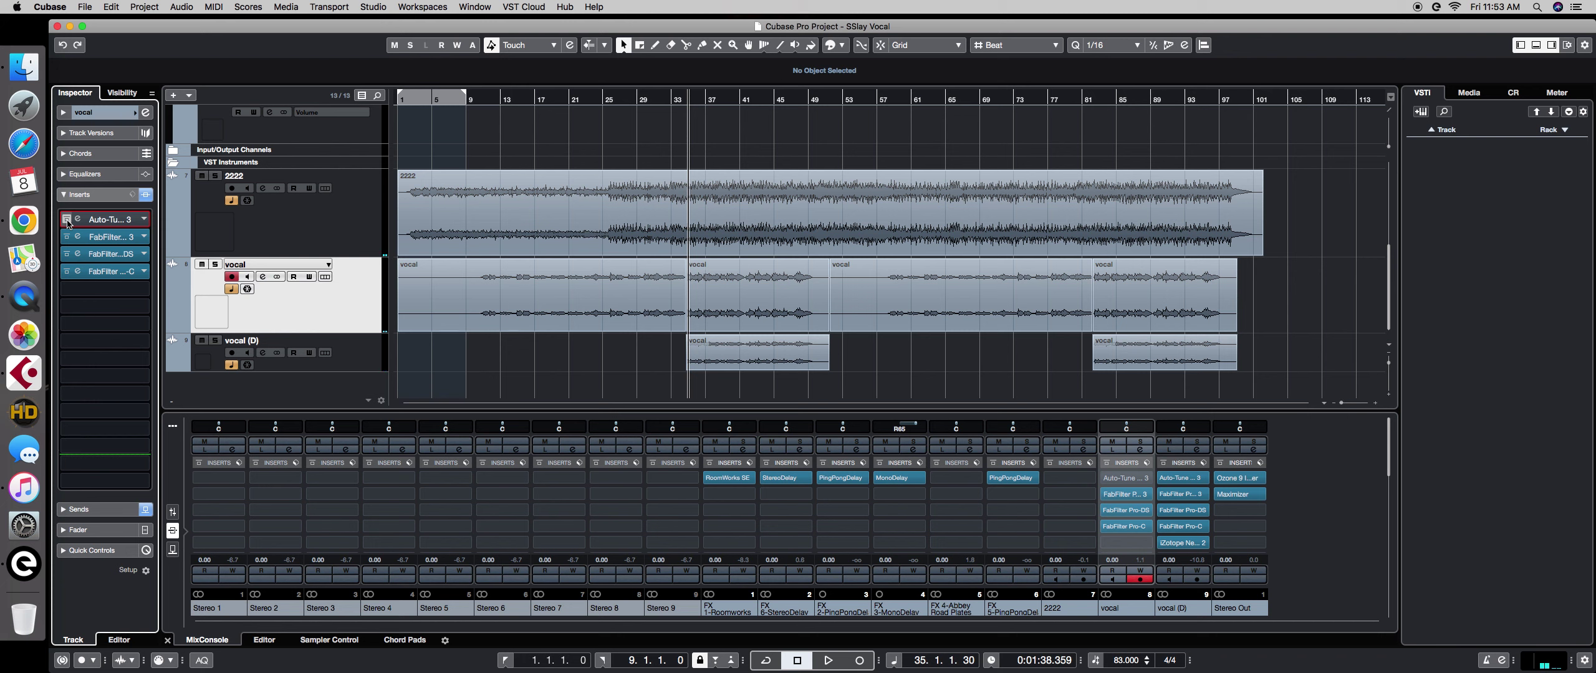
{"action": "key", "text": "space"}
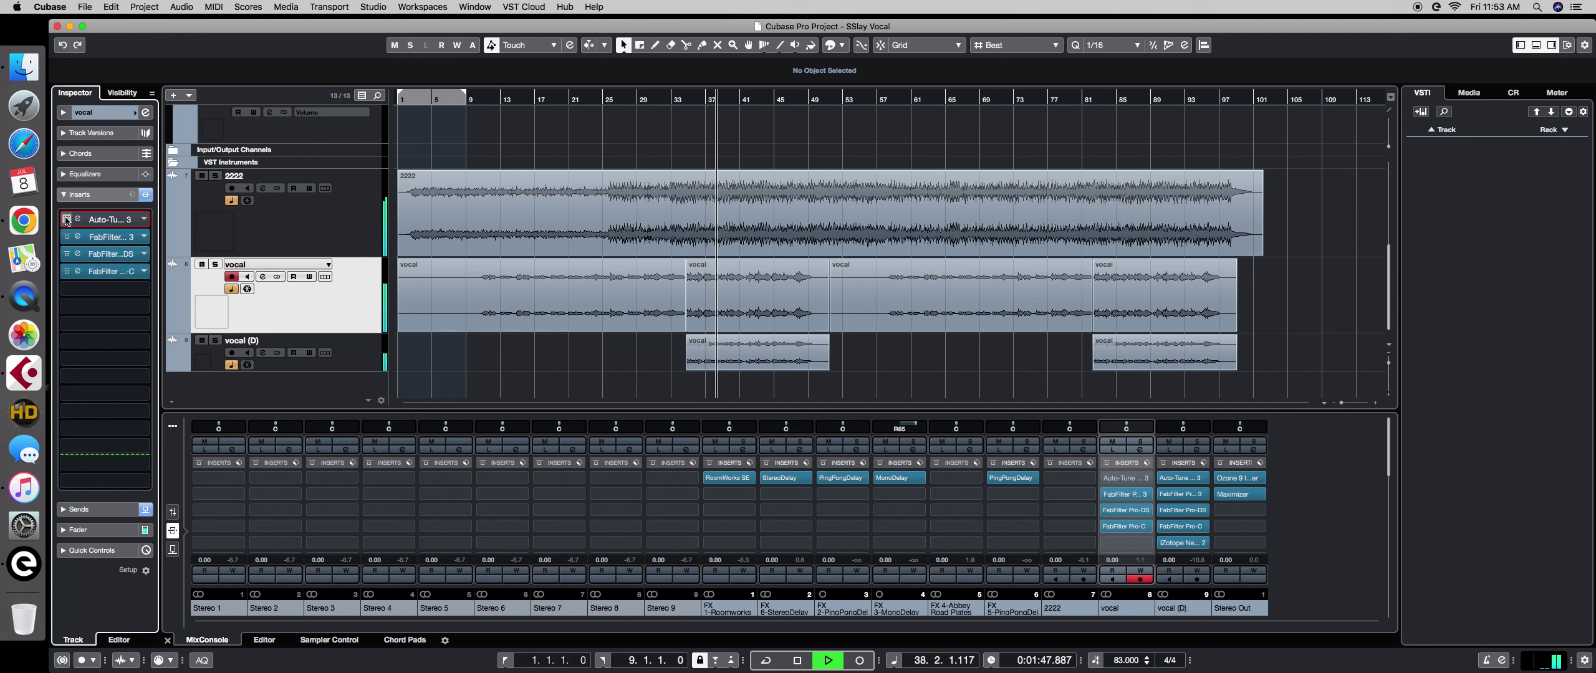
{"action": "left_click", "coordinate": [66, 219]}
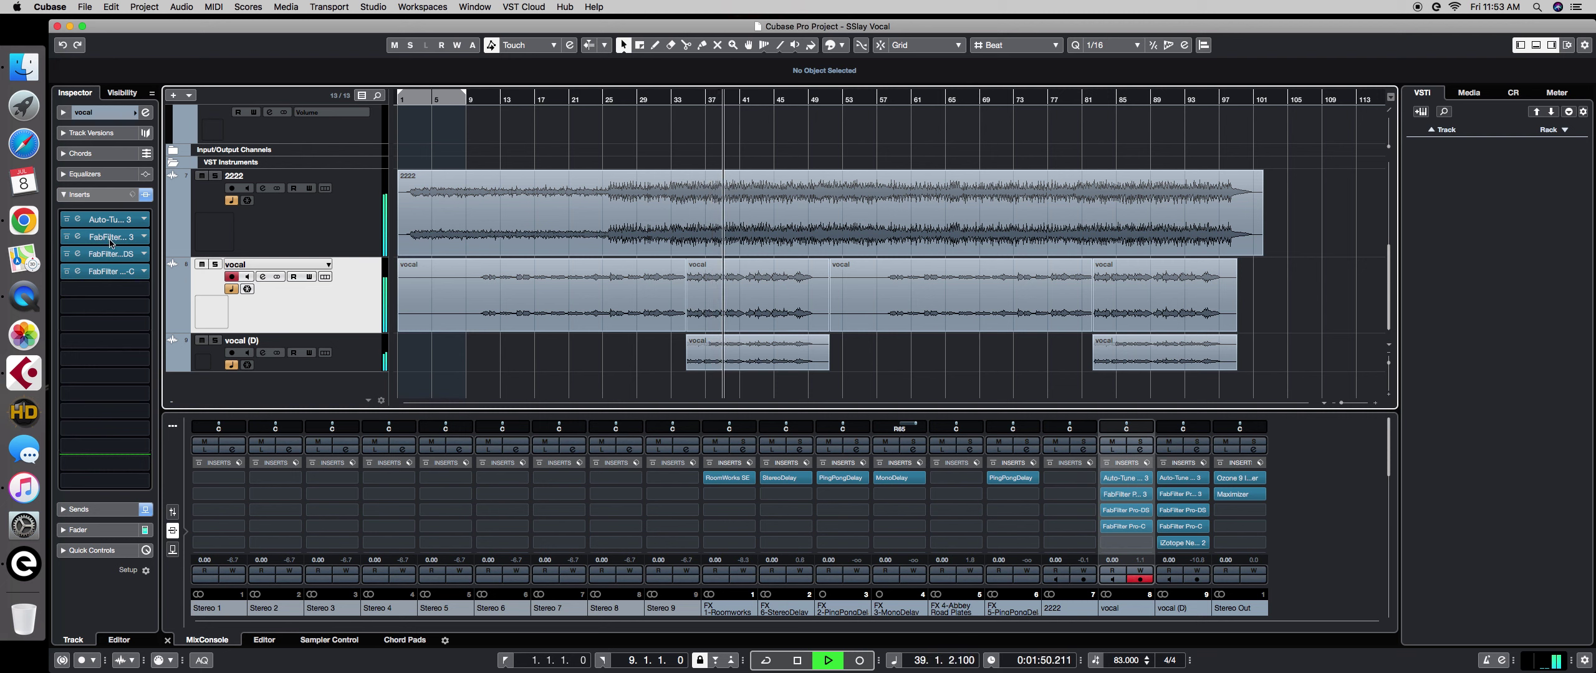
Show the vocal track's sends and examine the RoomWorks SE and StereoDelay send levels during playback.
{"action": "left_click", "coordinate": [93, 194]}
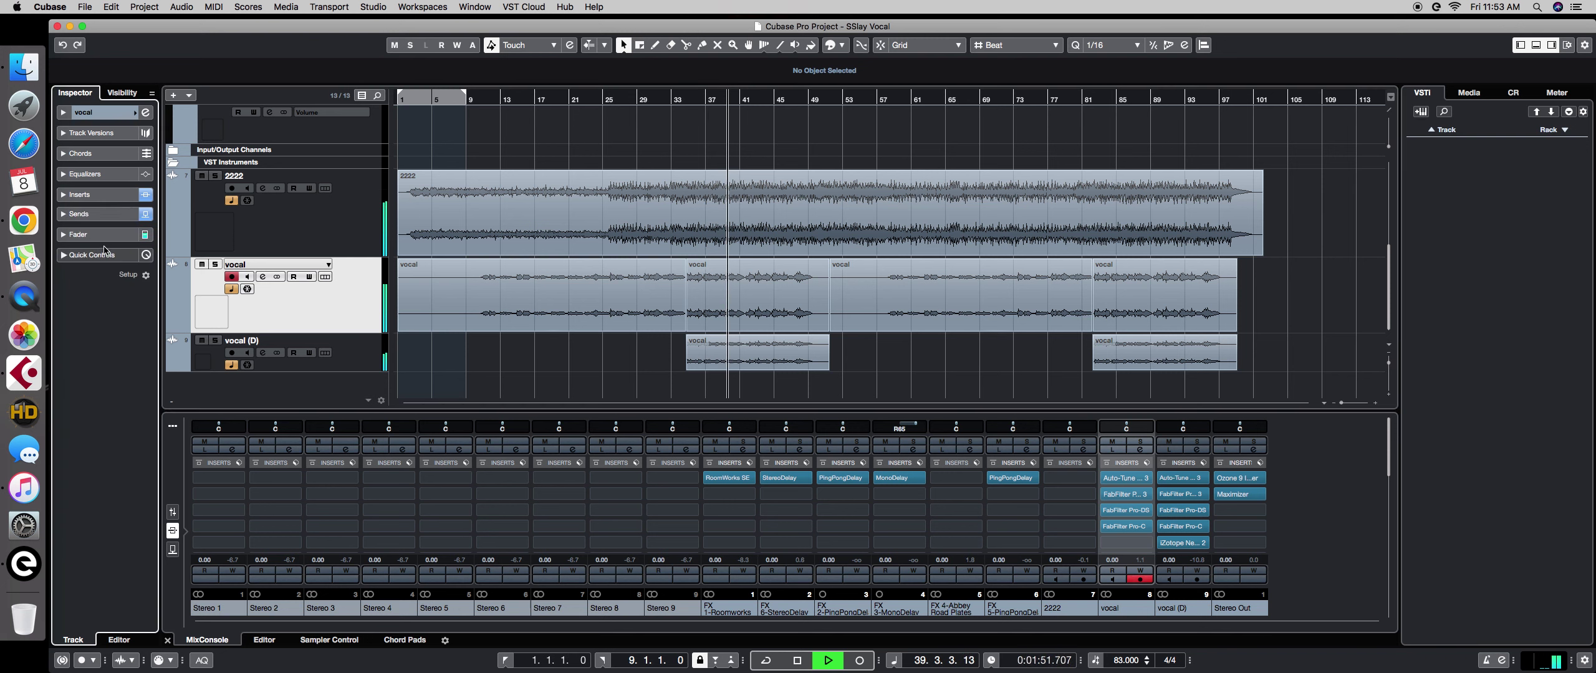
{"action": "left_click", "coordinate": [79, 214]}
{"action": "scroll", "coordinate": [89, 251], "scroll_direction": "down", "scroll_amount": 2}
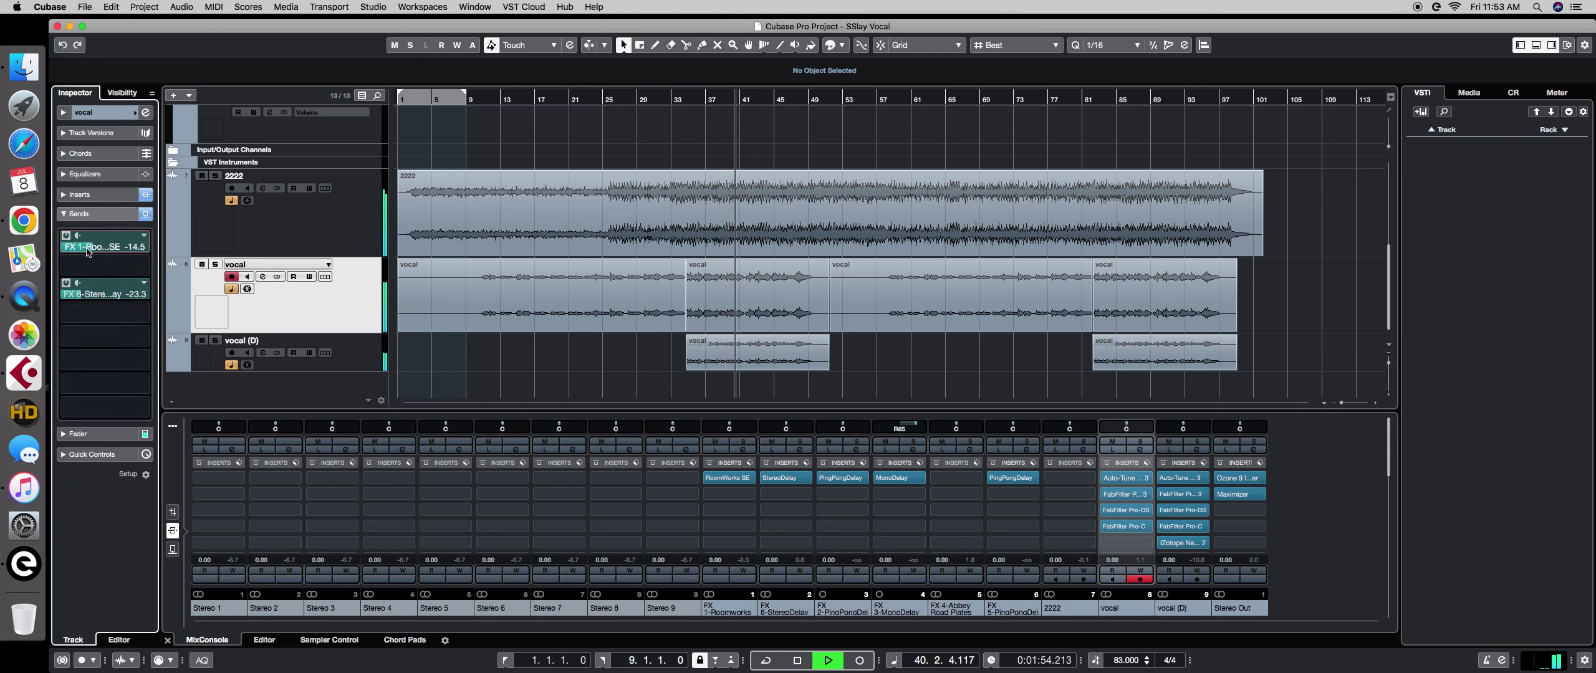
{"action": "left_click", "coordinate": [359, 309]}
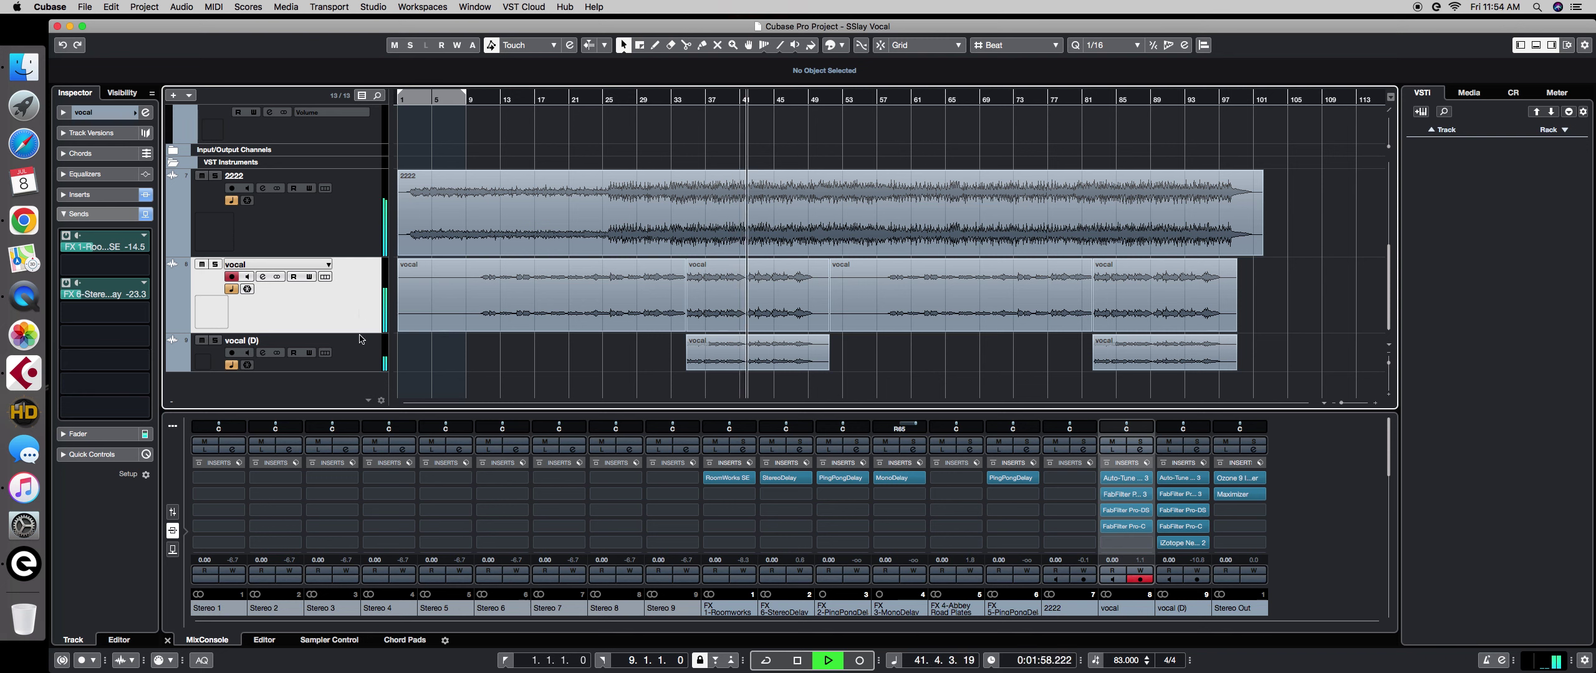
{"action": "left_click_drag", "start_coordinate": [829, 208], "coordinate": [830, 205]}
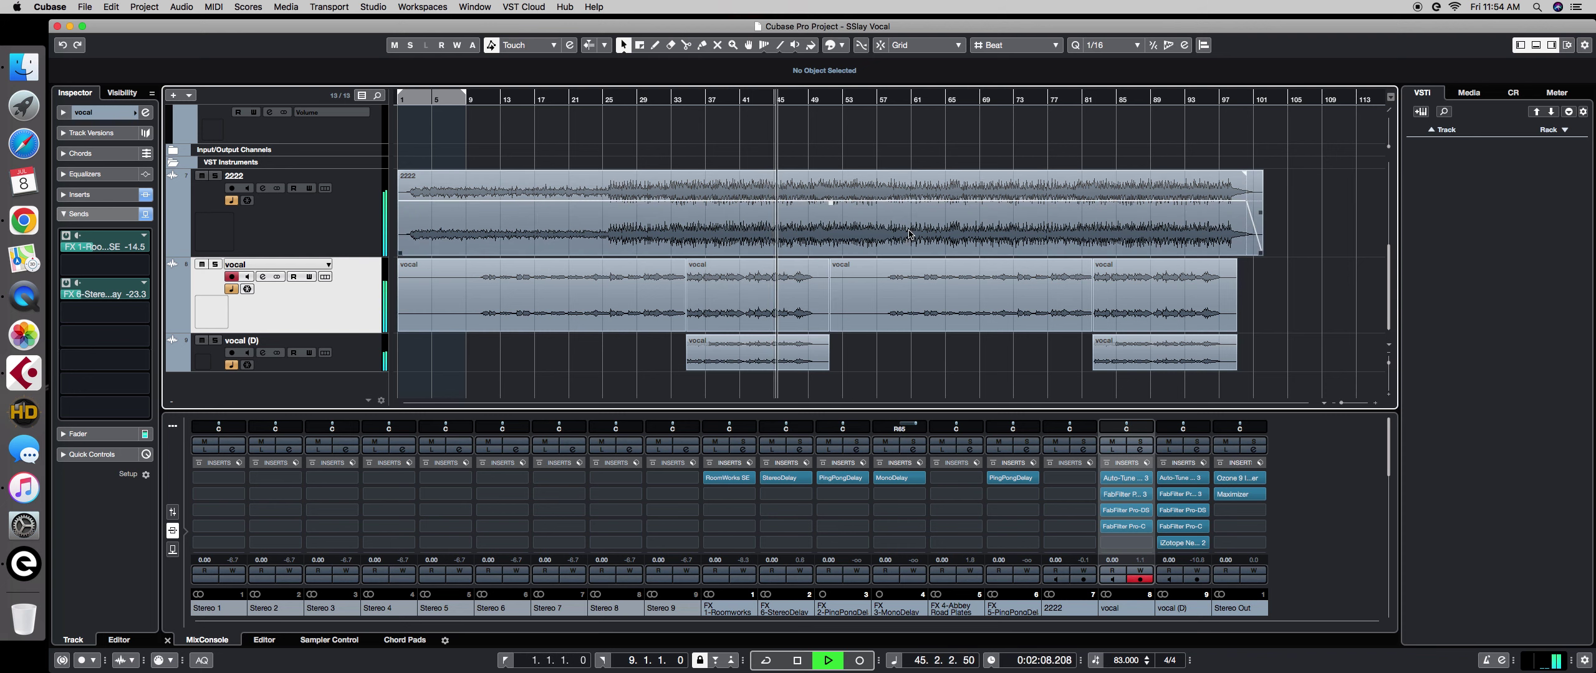
Continue playback from about bar 58, inspect the FabFilter Pro-C compressor settings on the vocal track, and close the plug-in.
{"action": "left_click", "coordinate": [889, 100]}
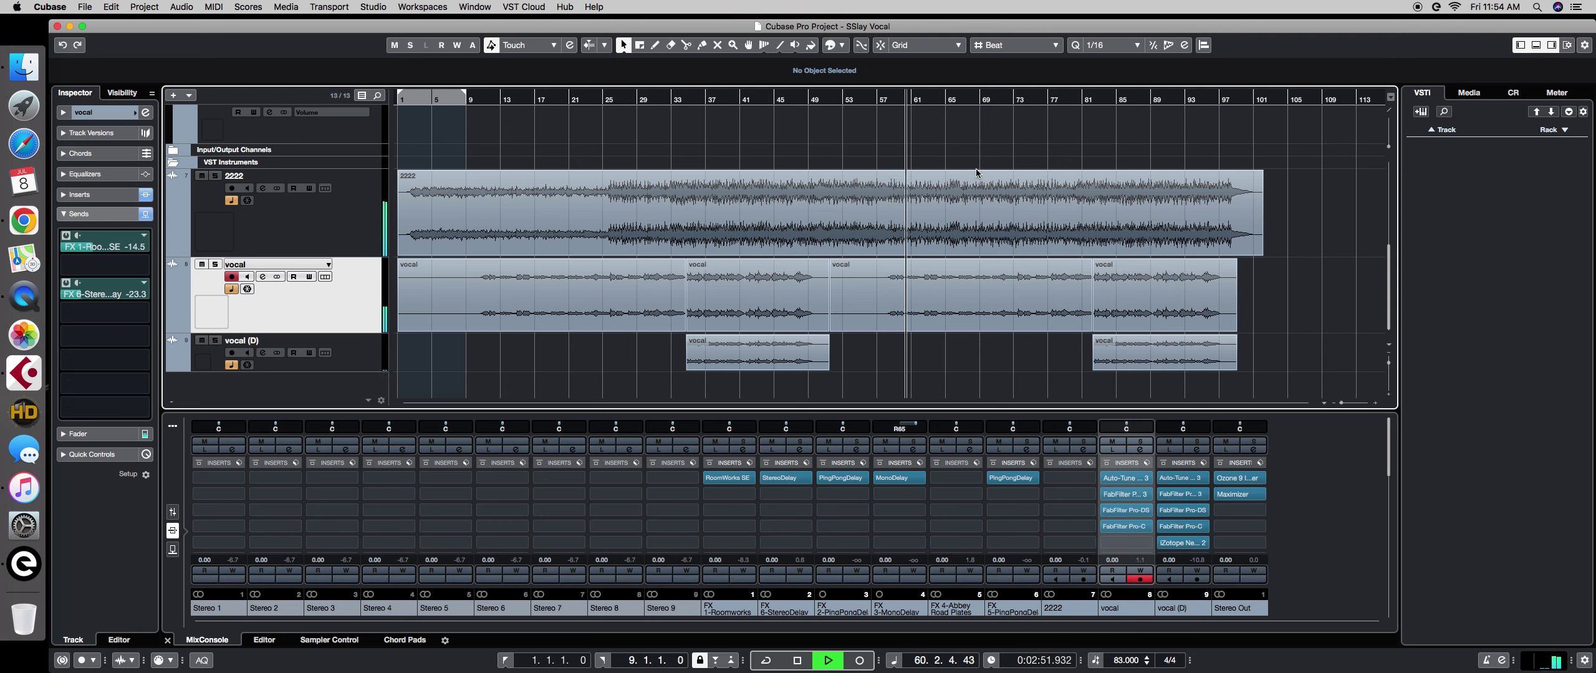
{"action": "left_click", "coordinate": [103, 195]}
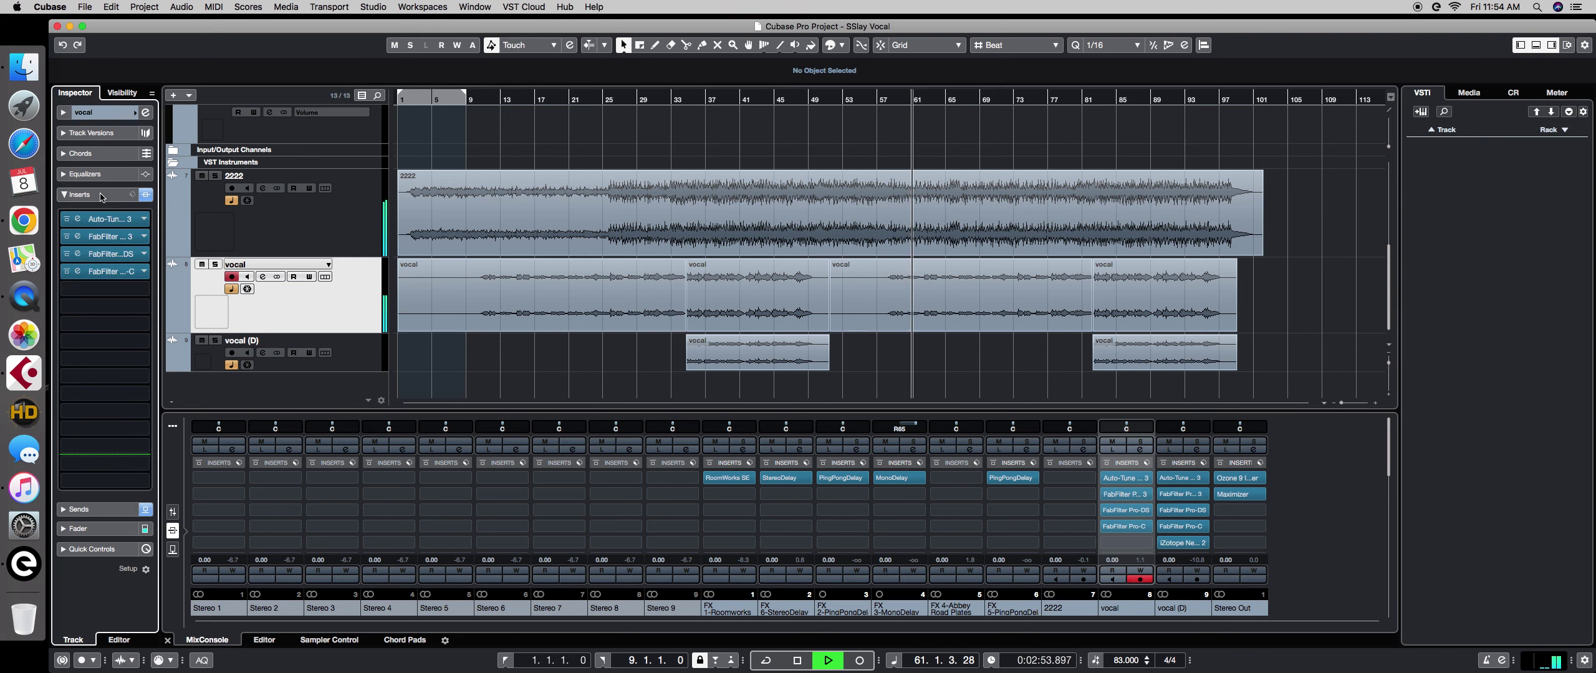
{"action": "left_click", "coordinate": [104, 274]}
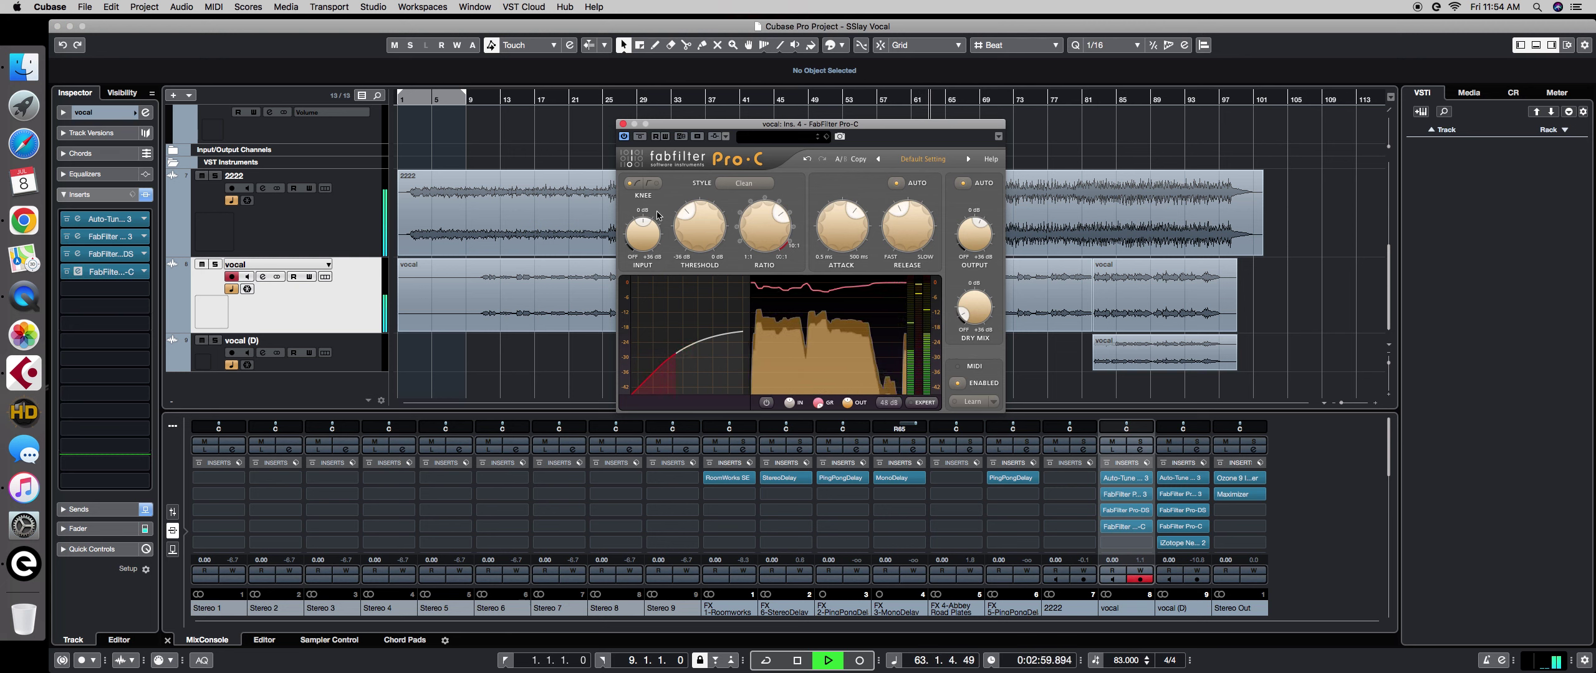
{"action": "mouse_move", "coordinate": [642, 232]}
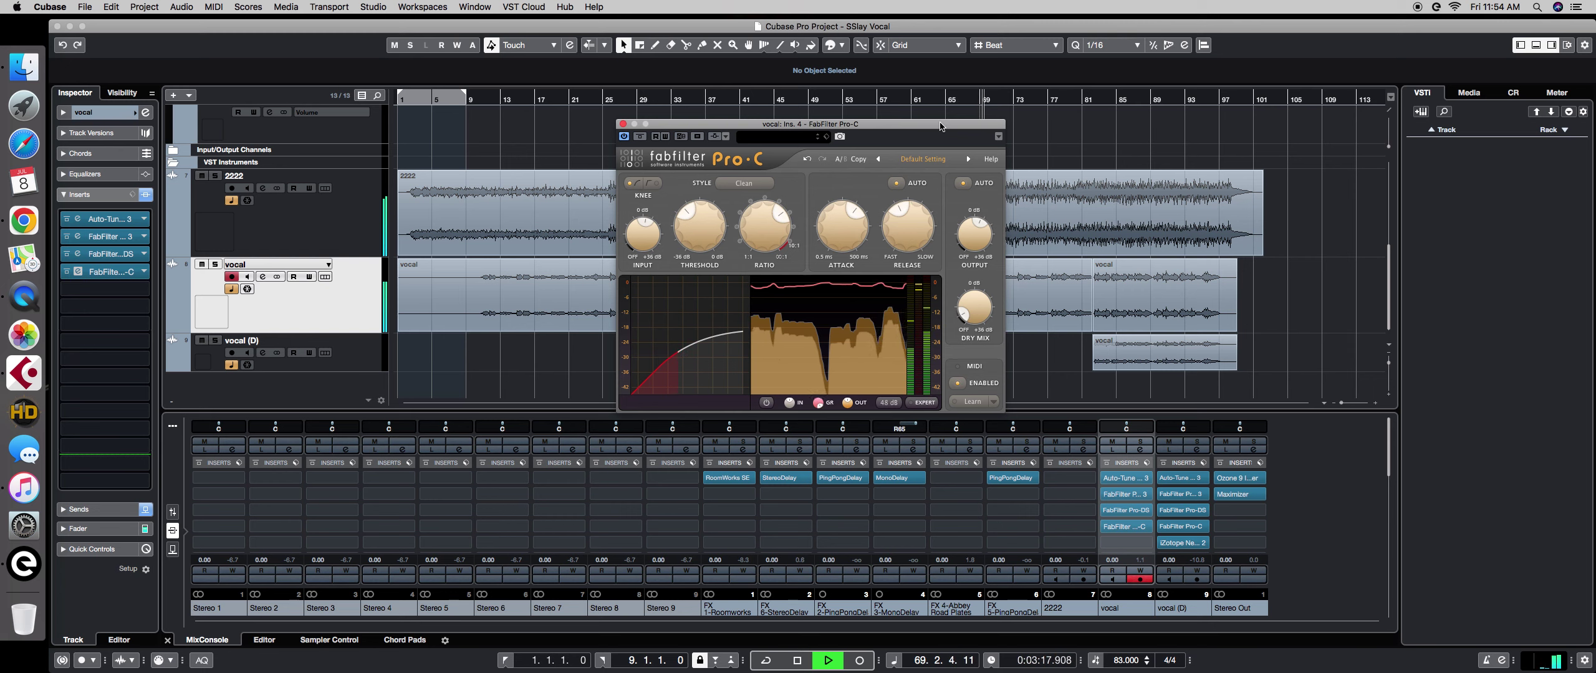
{"action": "left_click", "coordinate": [622, 124]}
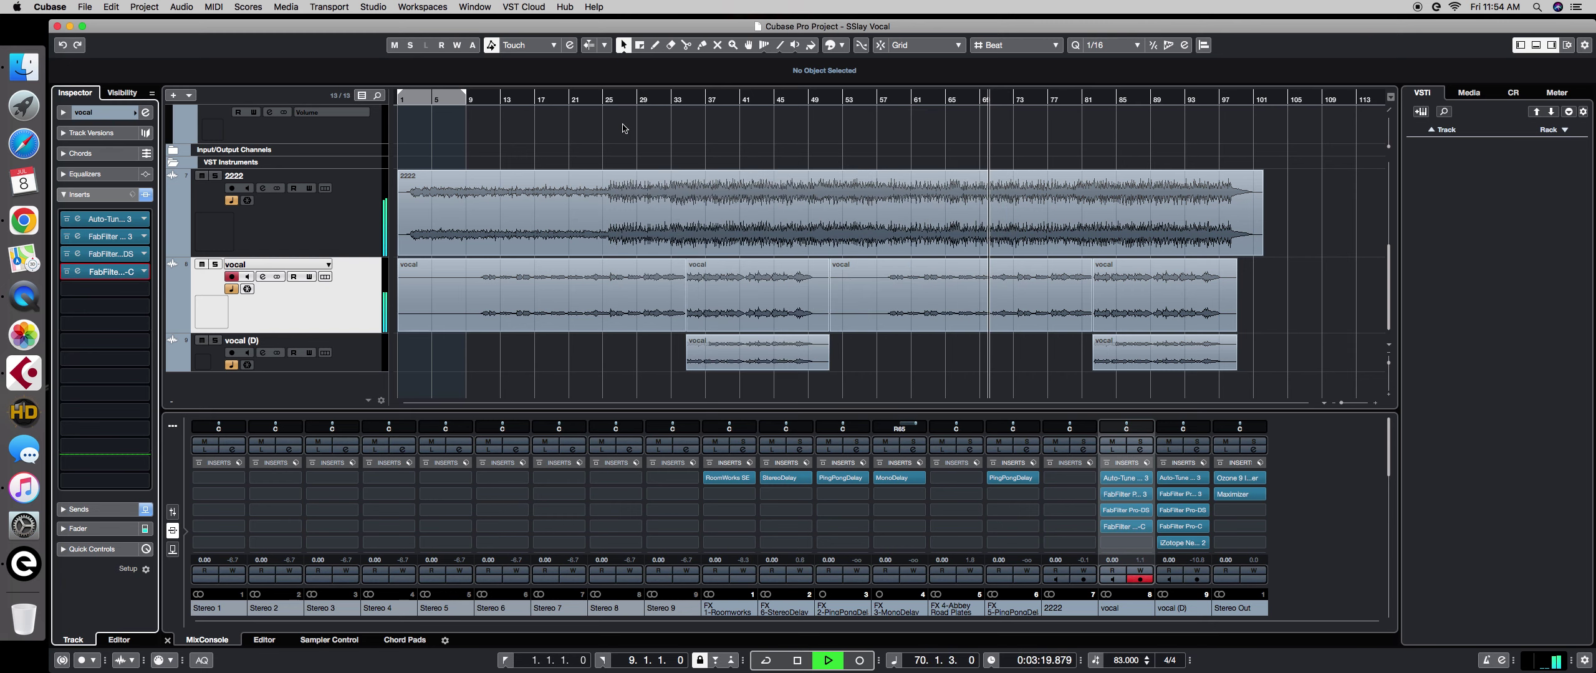
Audition the mix from about bar 81, stop playback, and place the cursor at about bar 25.
{"action": "mouse_move", "coordinate": [1075, 180]}
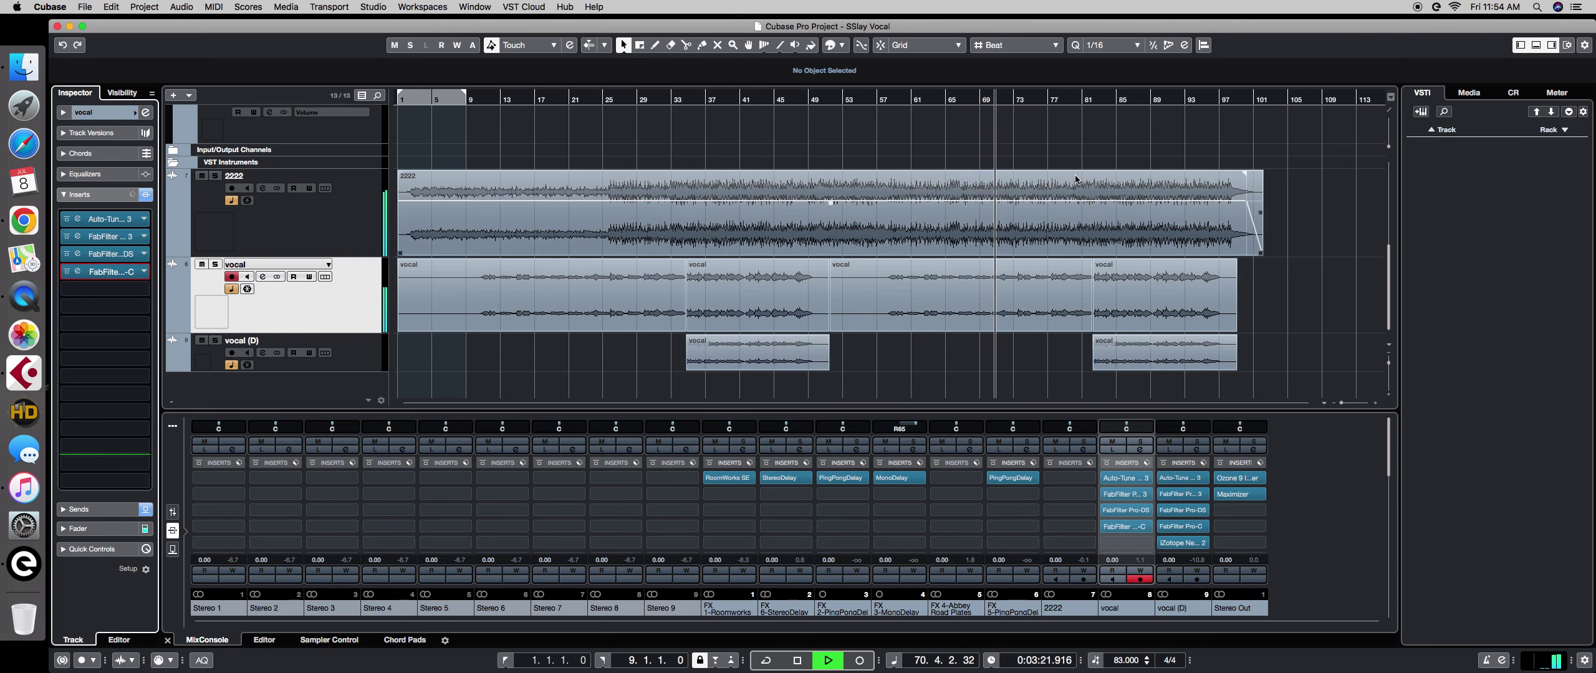
{"action": "key", "text": "space"}
{"action": "left_click", "coordinate": [1088, 109]}
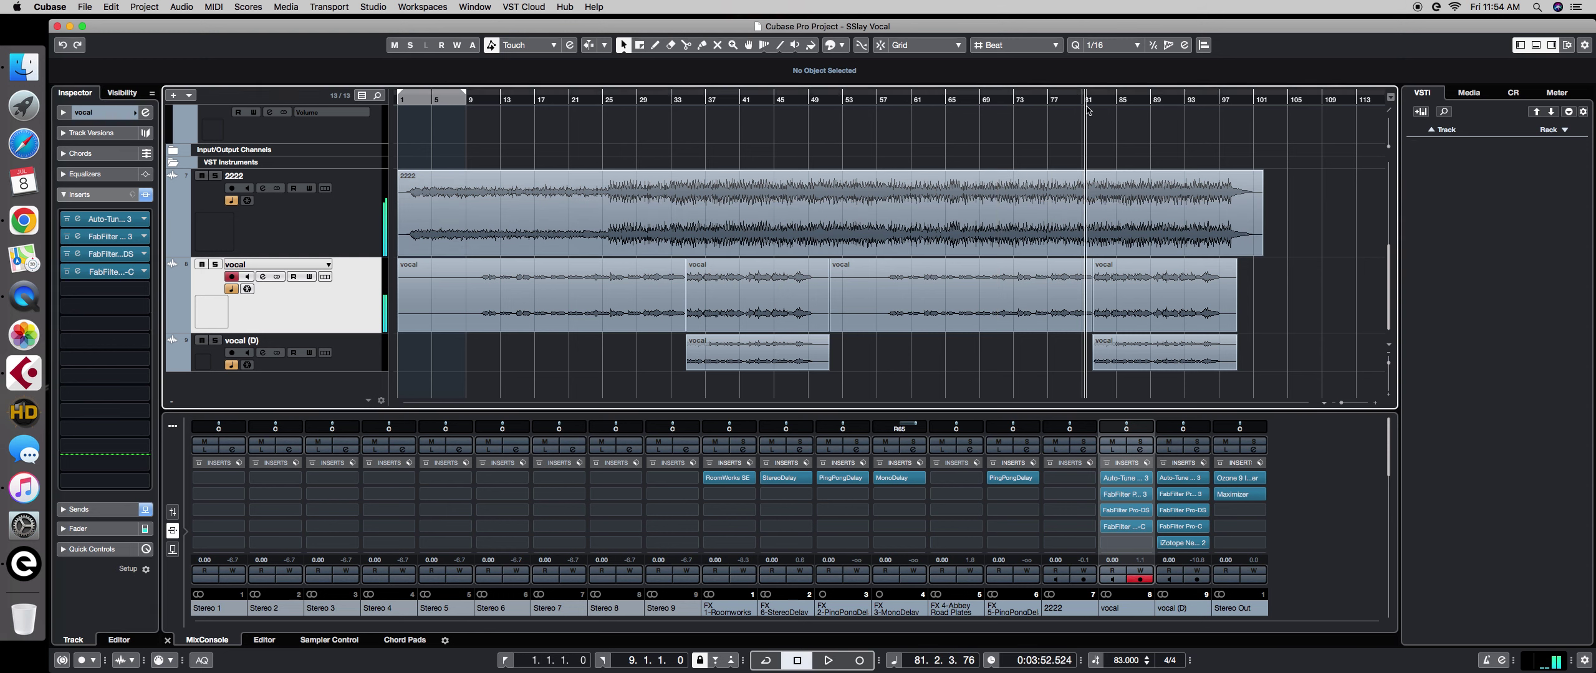
{"action": "key", "text": "space"}
{"action": "mouse_move", "coordinate": [1238, 329]}
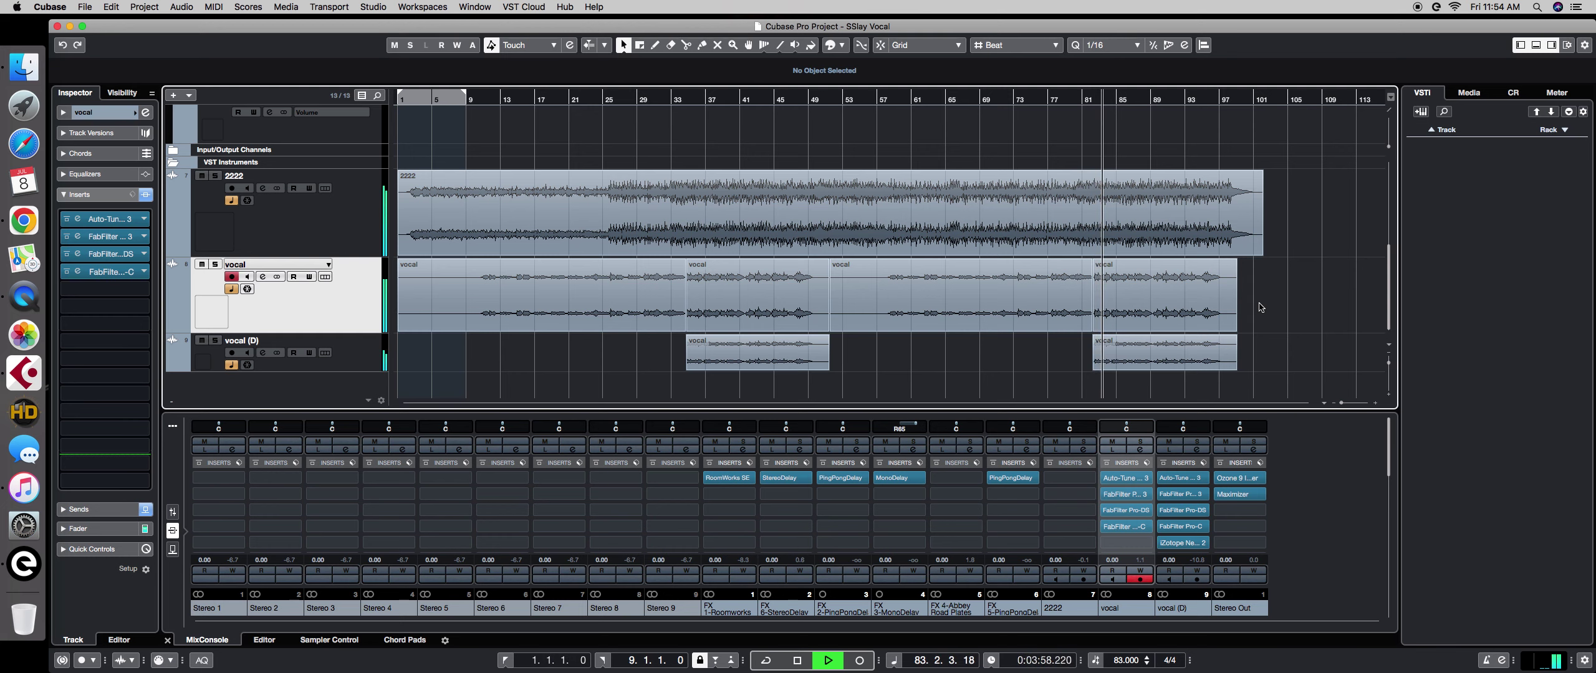
{"action": "scroll", "coordinate": [1259, 307], "scroll_direction": "up", "scroll_amount": 5}
{"action": "scroll", "coordinate": [1259, 306], "scroll_direction": "down", "scroll_amount": 5}
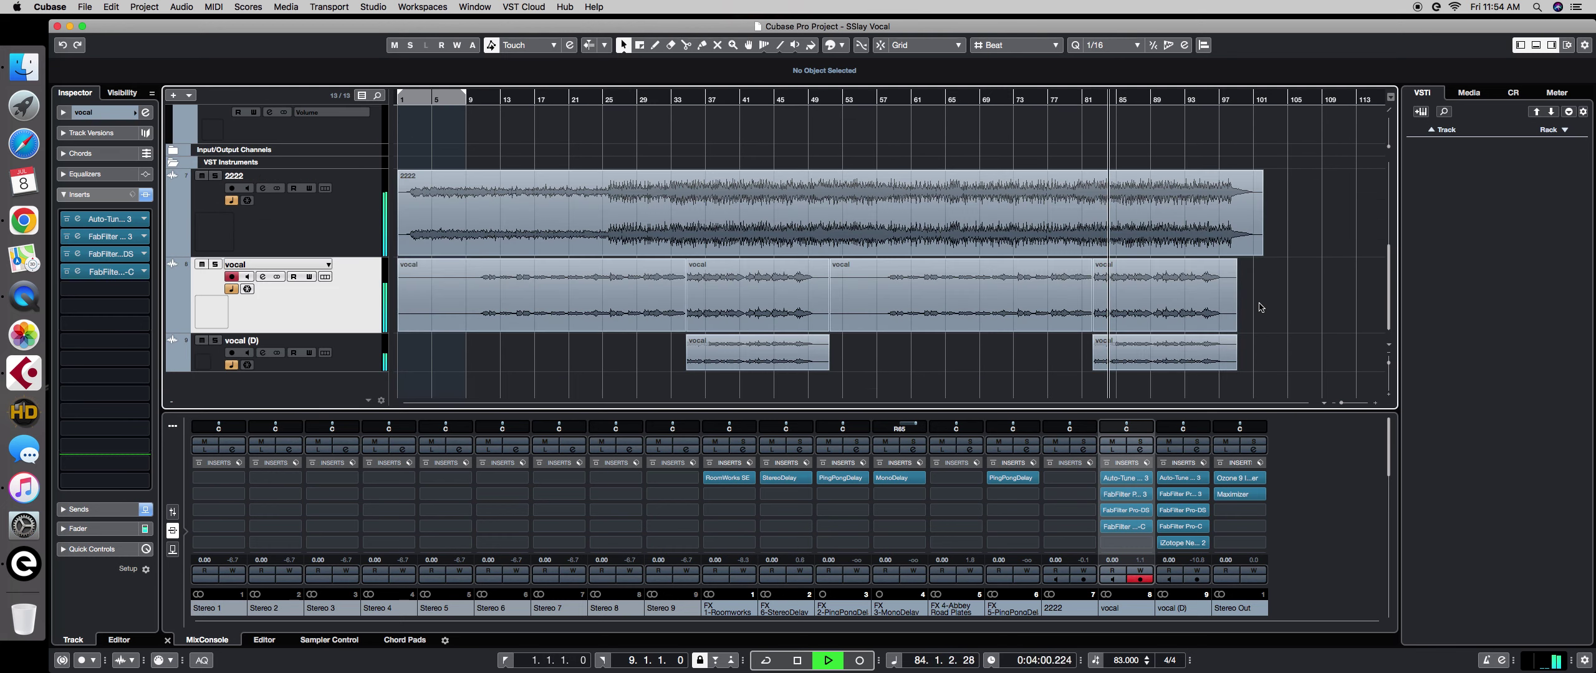
{"action": "key", "text": "space"}
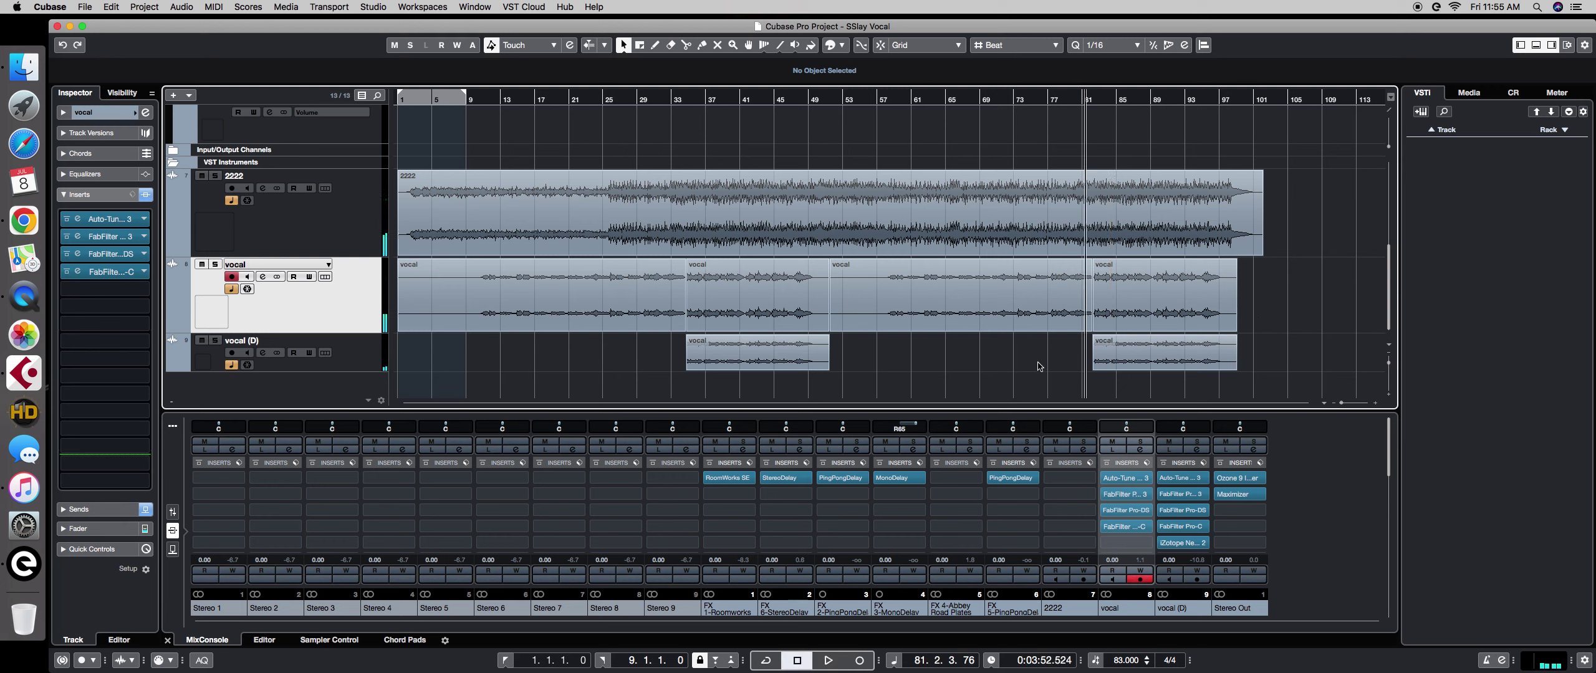
{"action": "left_click", "coordinate": [606, 100]}
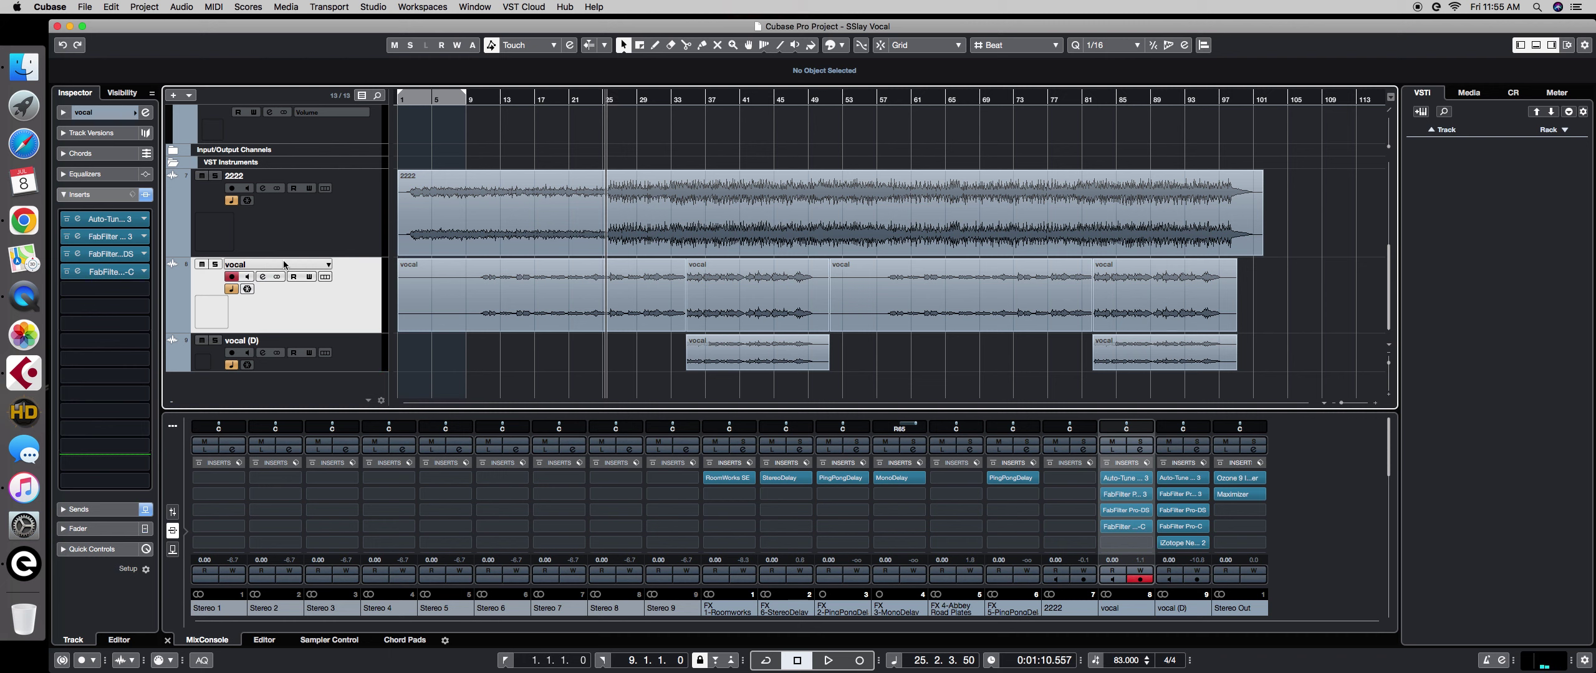
Import KSONG@2022 onto a new track, copied to the working directory and converted to 44.100 kHz and 16 bit, starting at 1.1.1.0.
{"action": "left_click", "coordinate": [411, 239]}
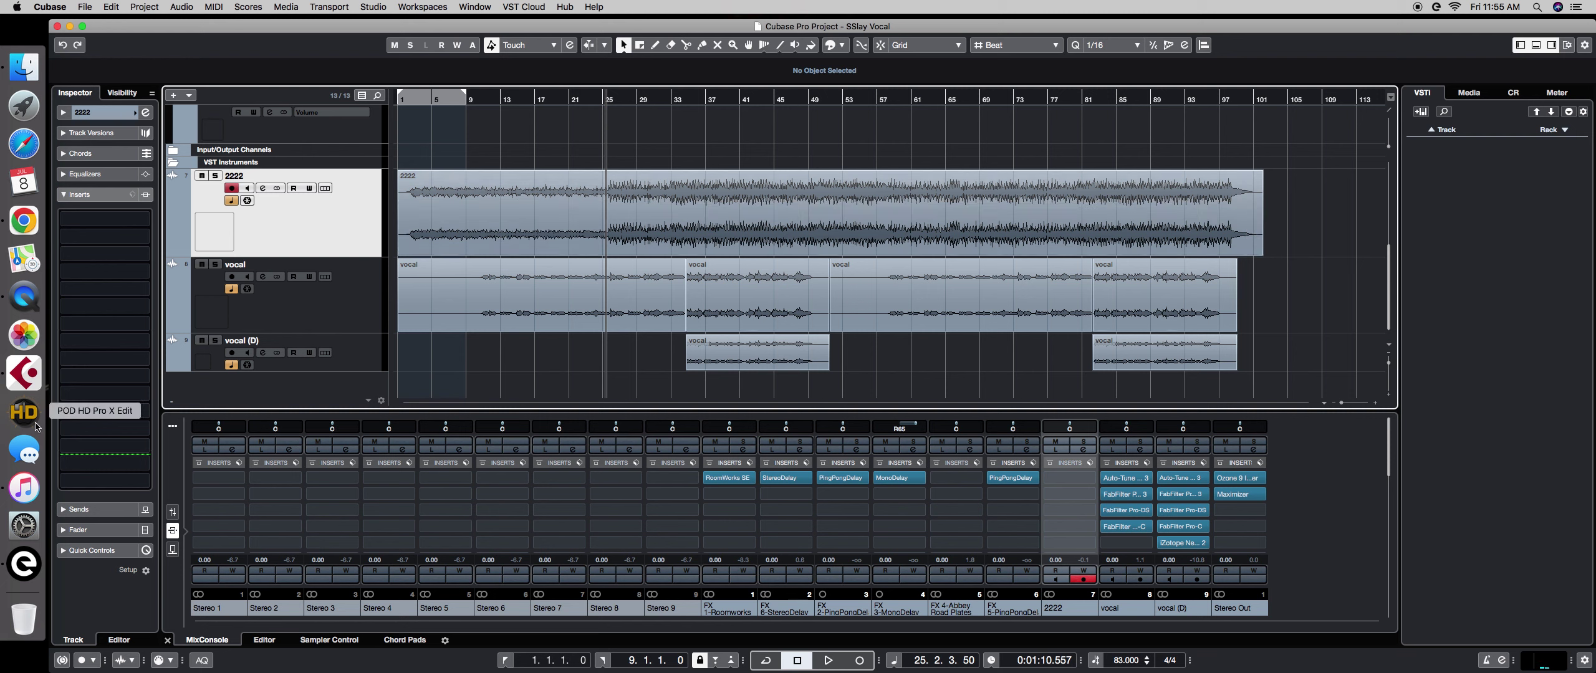
{"action": "left_click", "coordinate": [20, 501]}
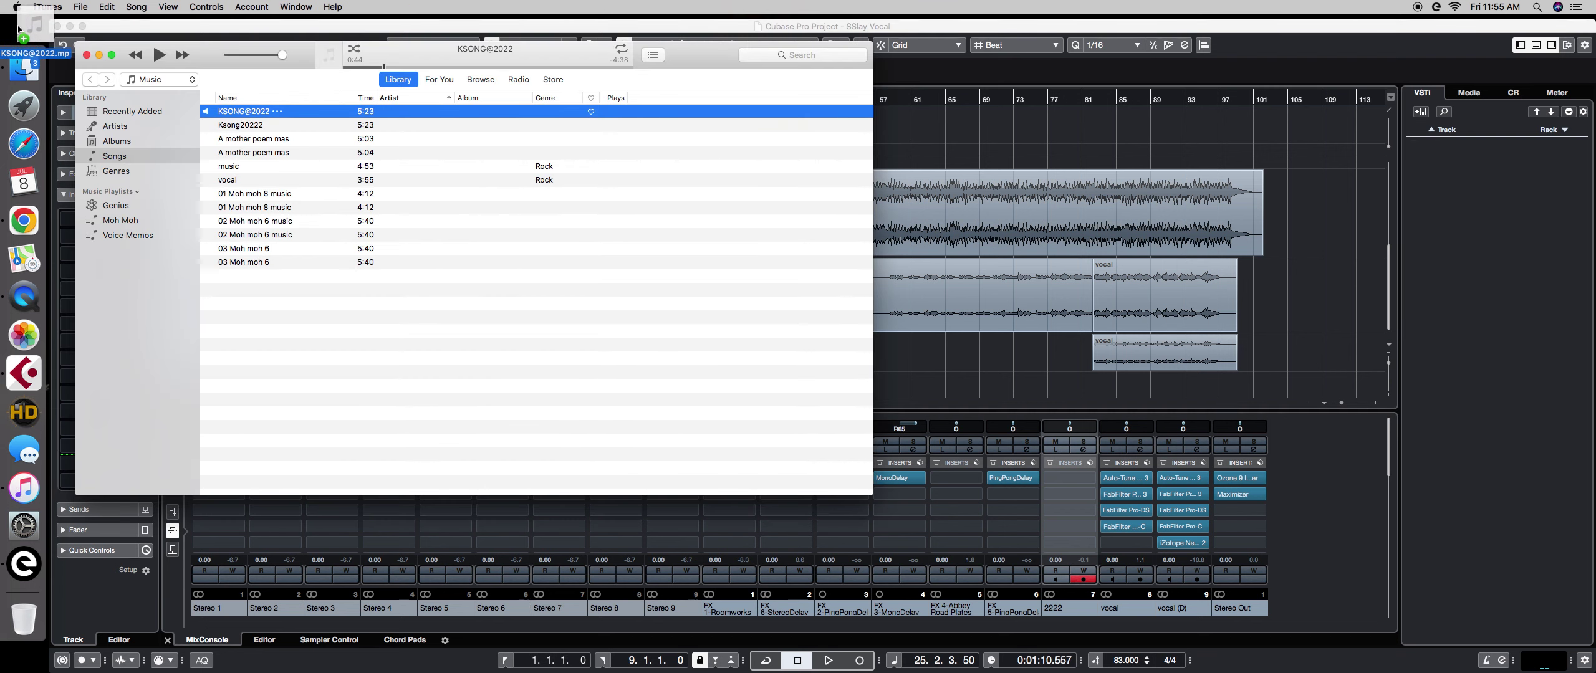
{"action": "left_click", "coordinate": [88, 54]}
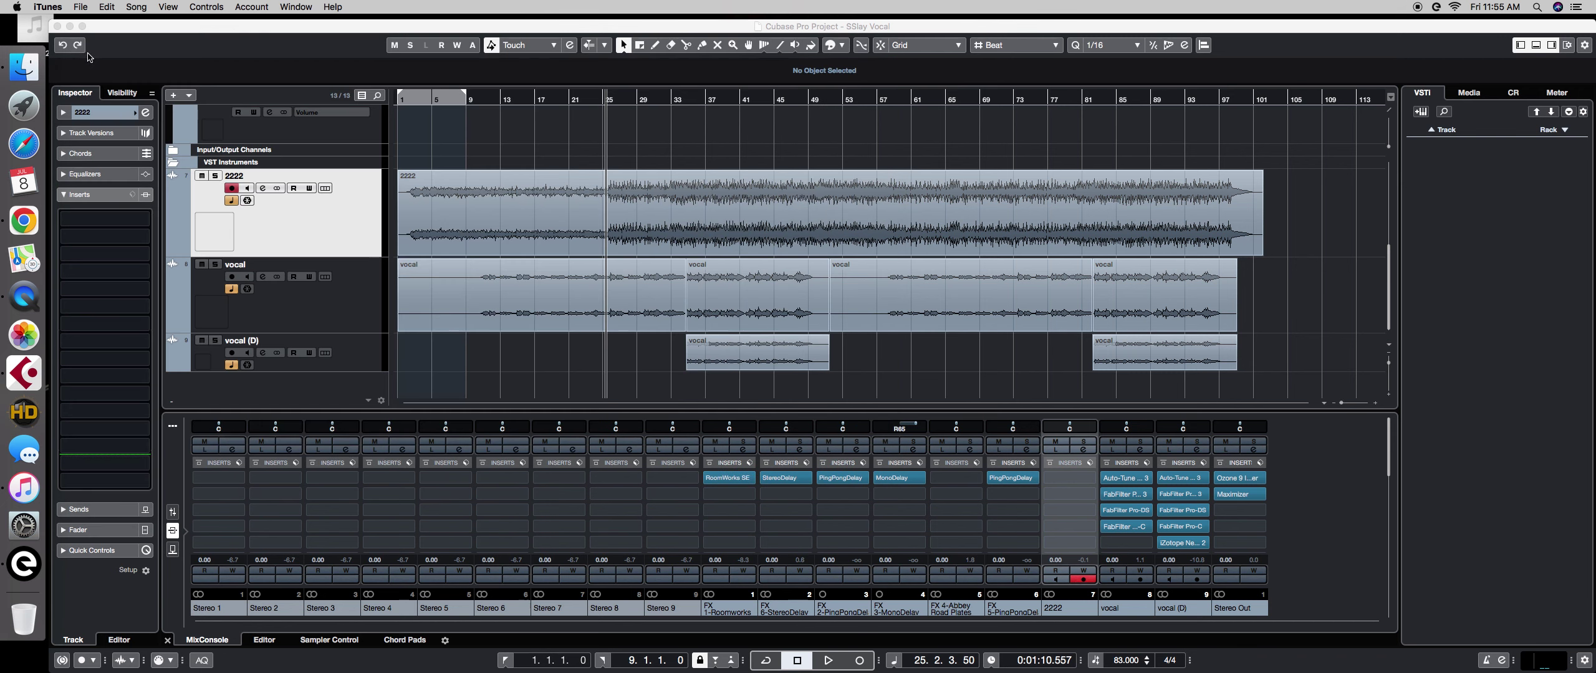
{"action": "left_click_drag", "start_coordinate": [33, 39], "coordinate": [424, 395]}
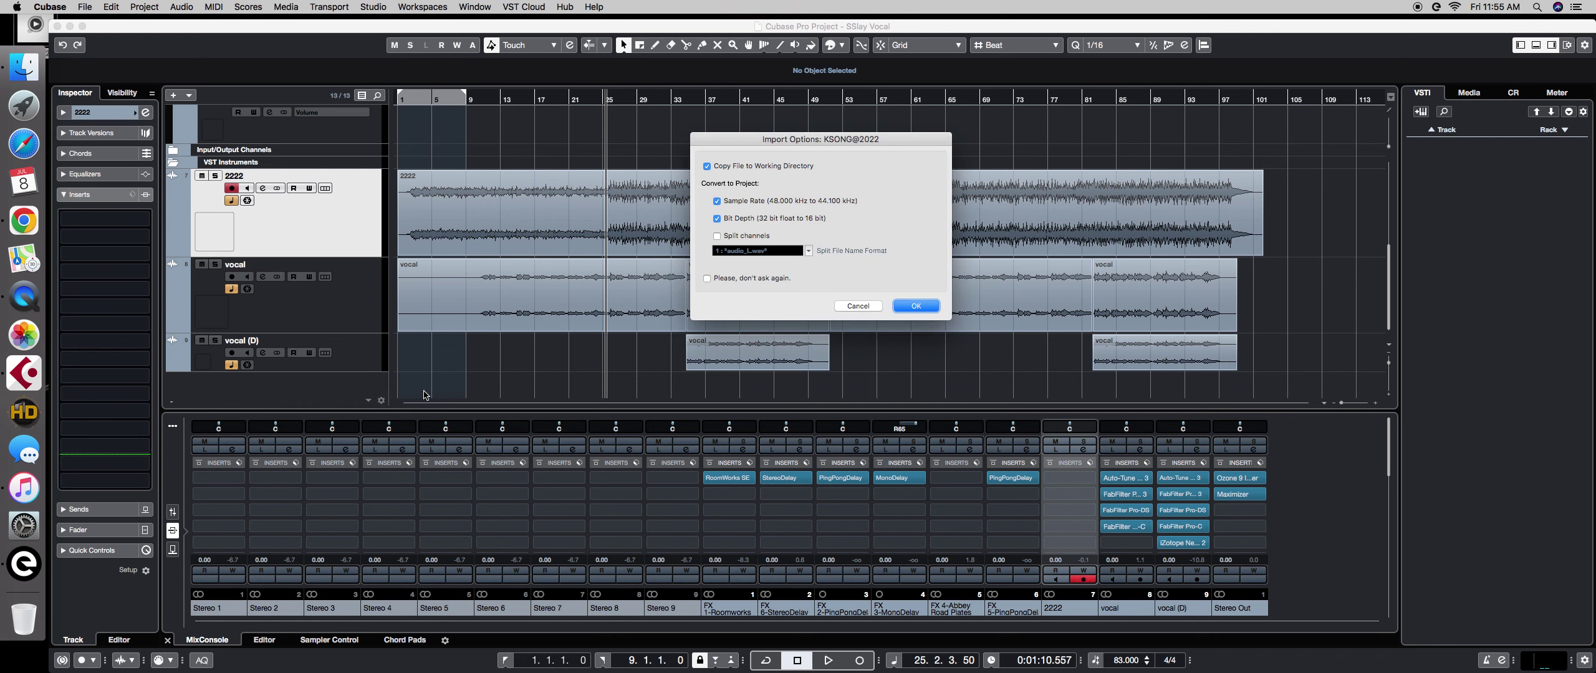
{"action": "left_click", "coordinate": [927, 305]}
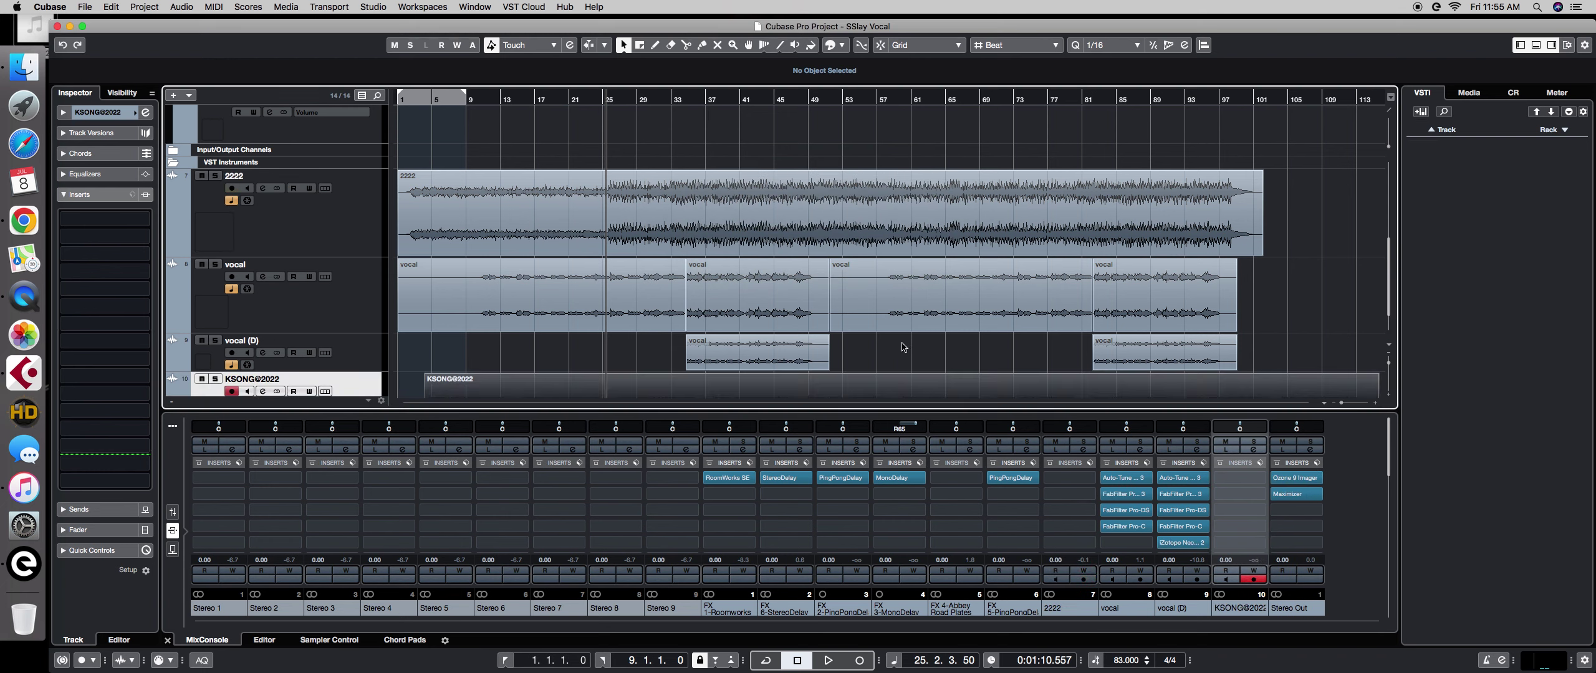
{"action": "left_click_drag", "start_coordinate": [899, 359], "coordinate": [776, 359]}
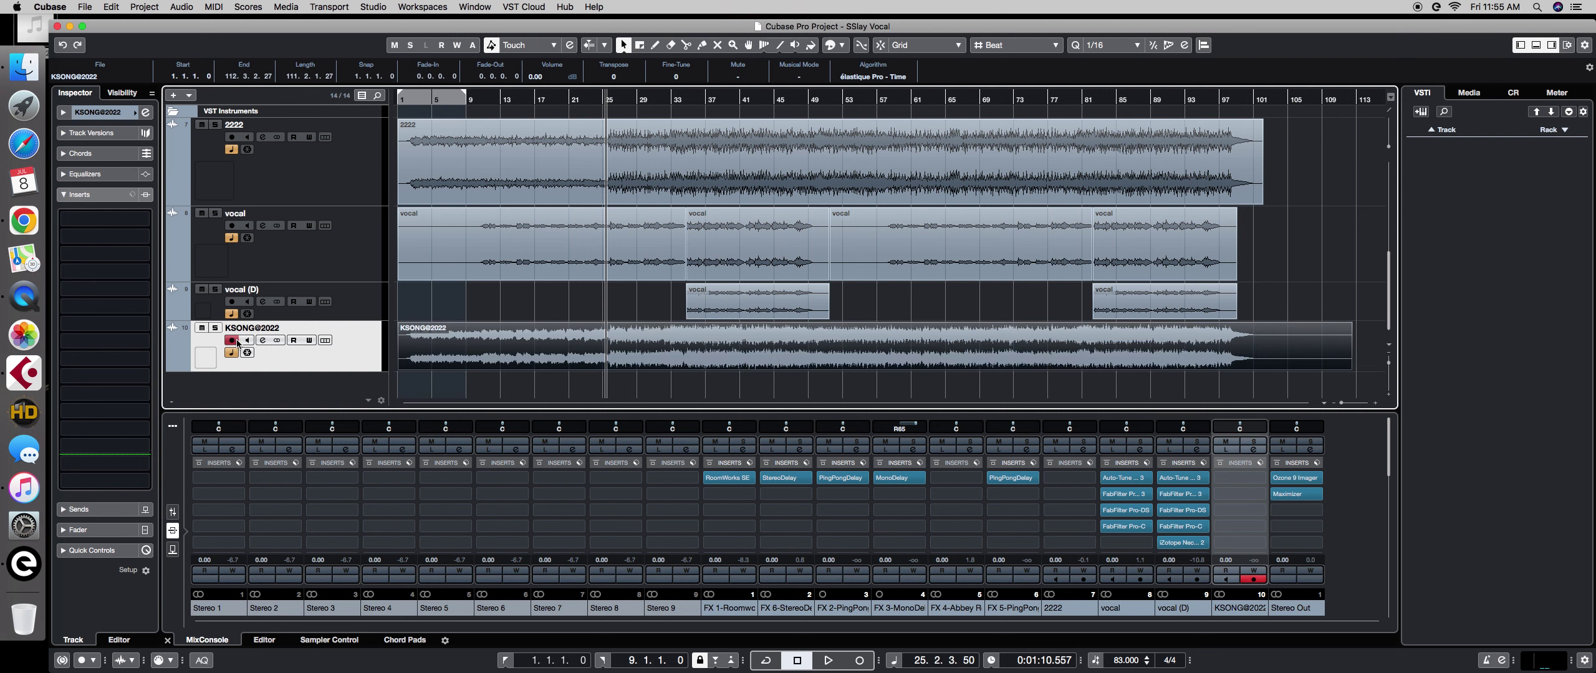
Bypass the Stereo Out inserts and listen to KSONG@2022 soloed from bar 25 and from about bar 10.
{"action": "left_click", "coordinate": [1276, 463]}
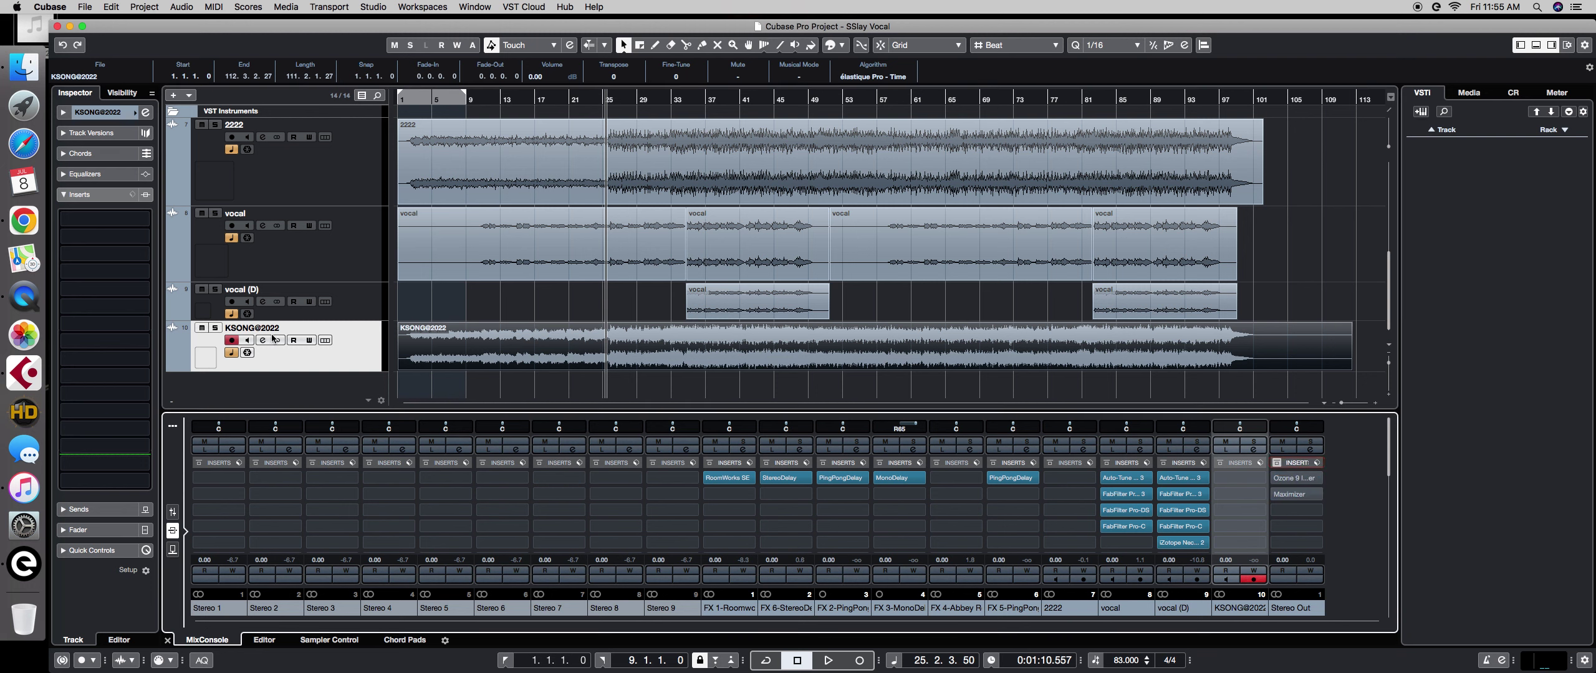
{"action": "left_click", "coordinate": [214, 330]}
{"action": "key", "text": "space"}
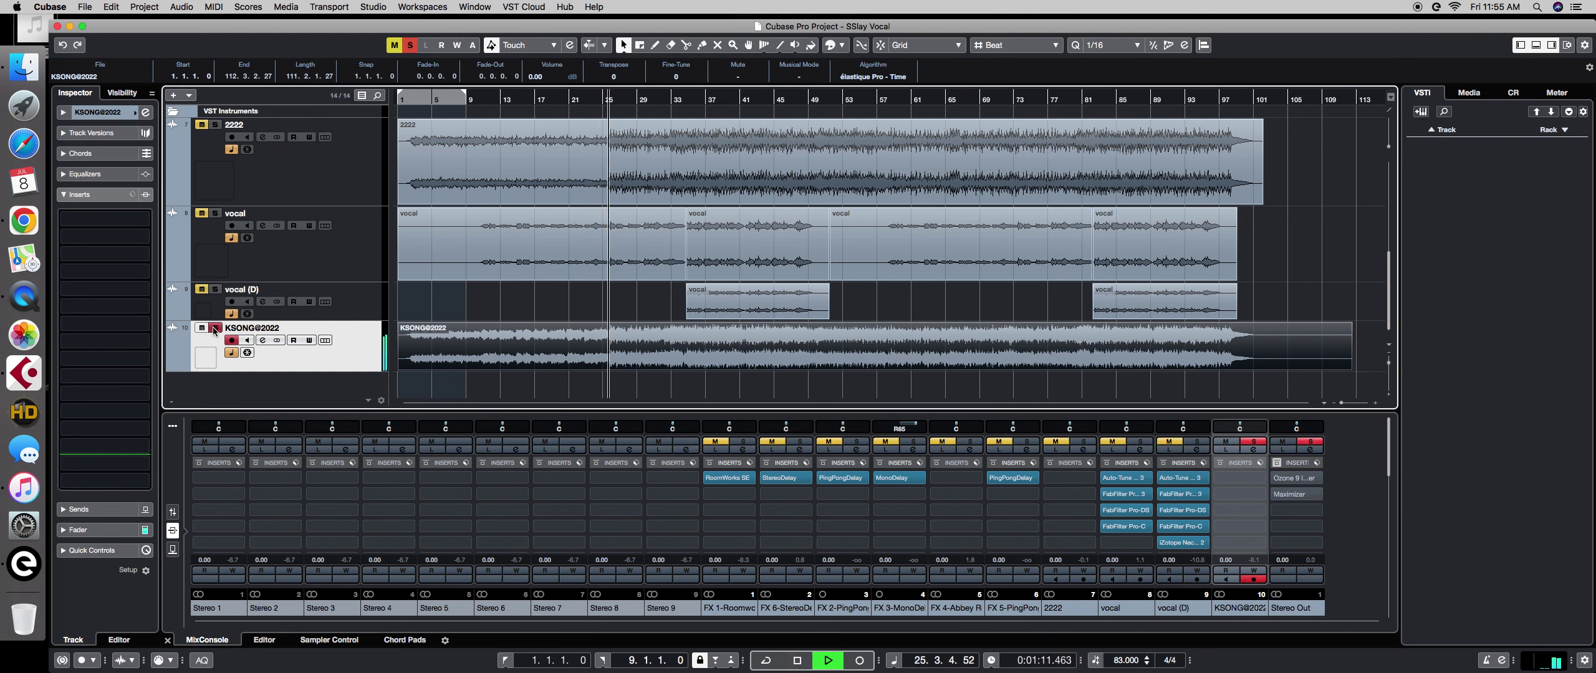
{"action": "left_click", "coordinate": [630, 210]}
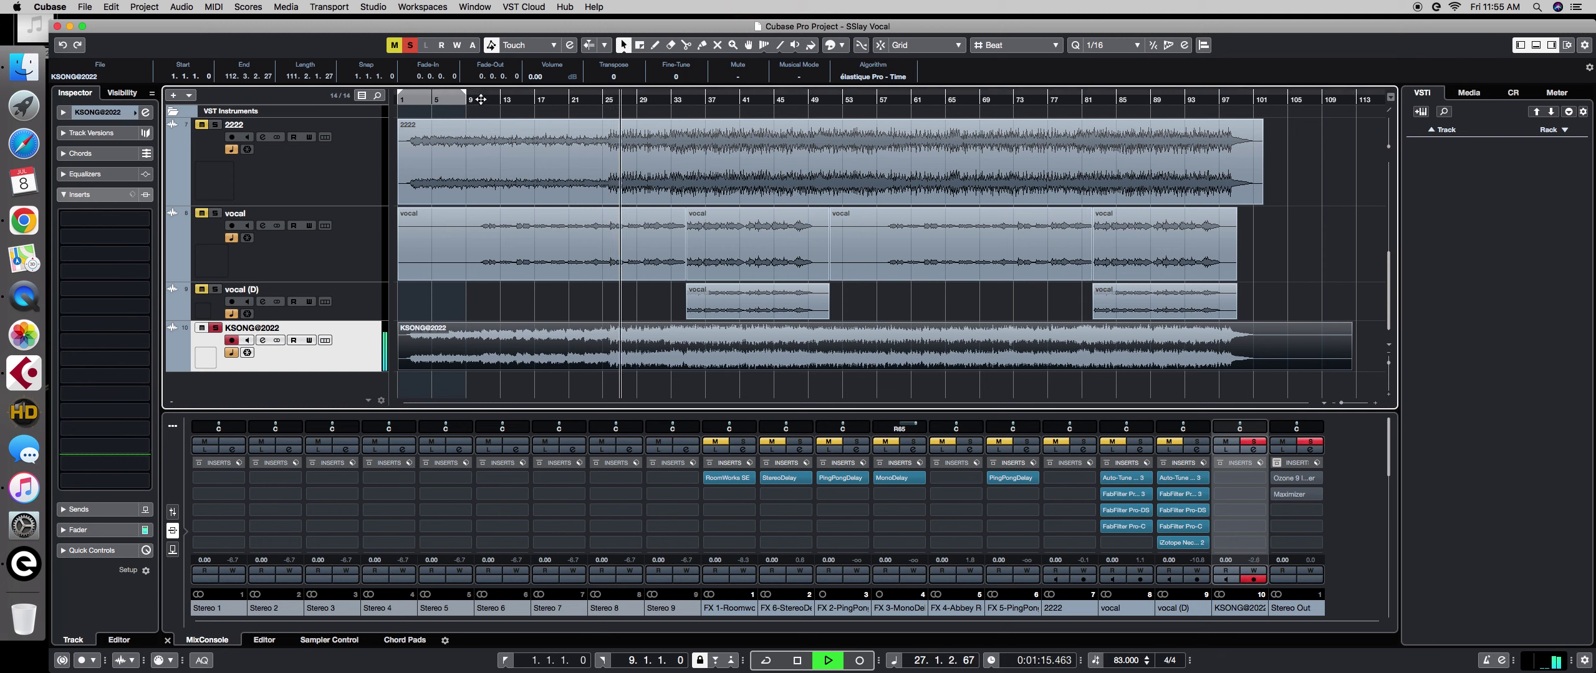
{"action": "left_click", "coordinate": [480, 99]}
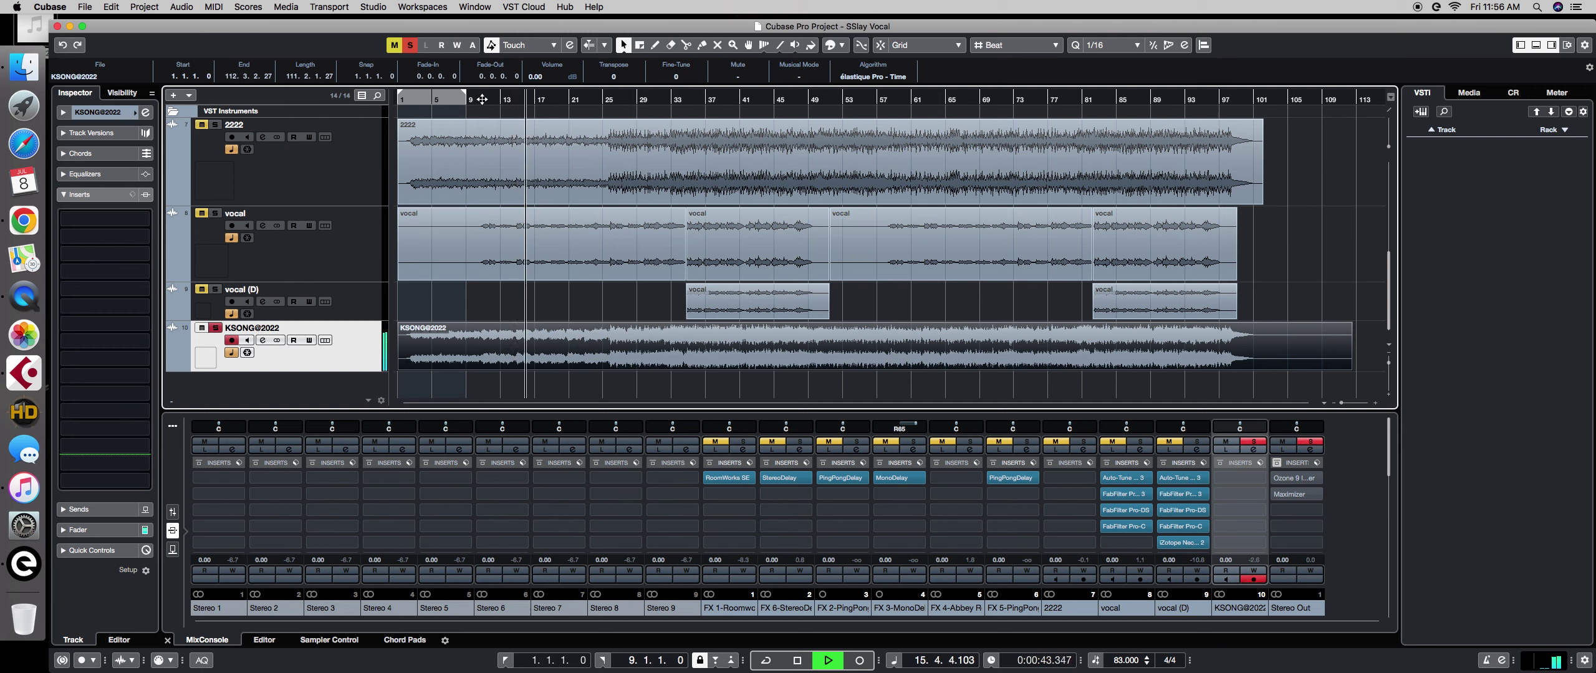
{"action": "key", "text": "space"}
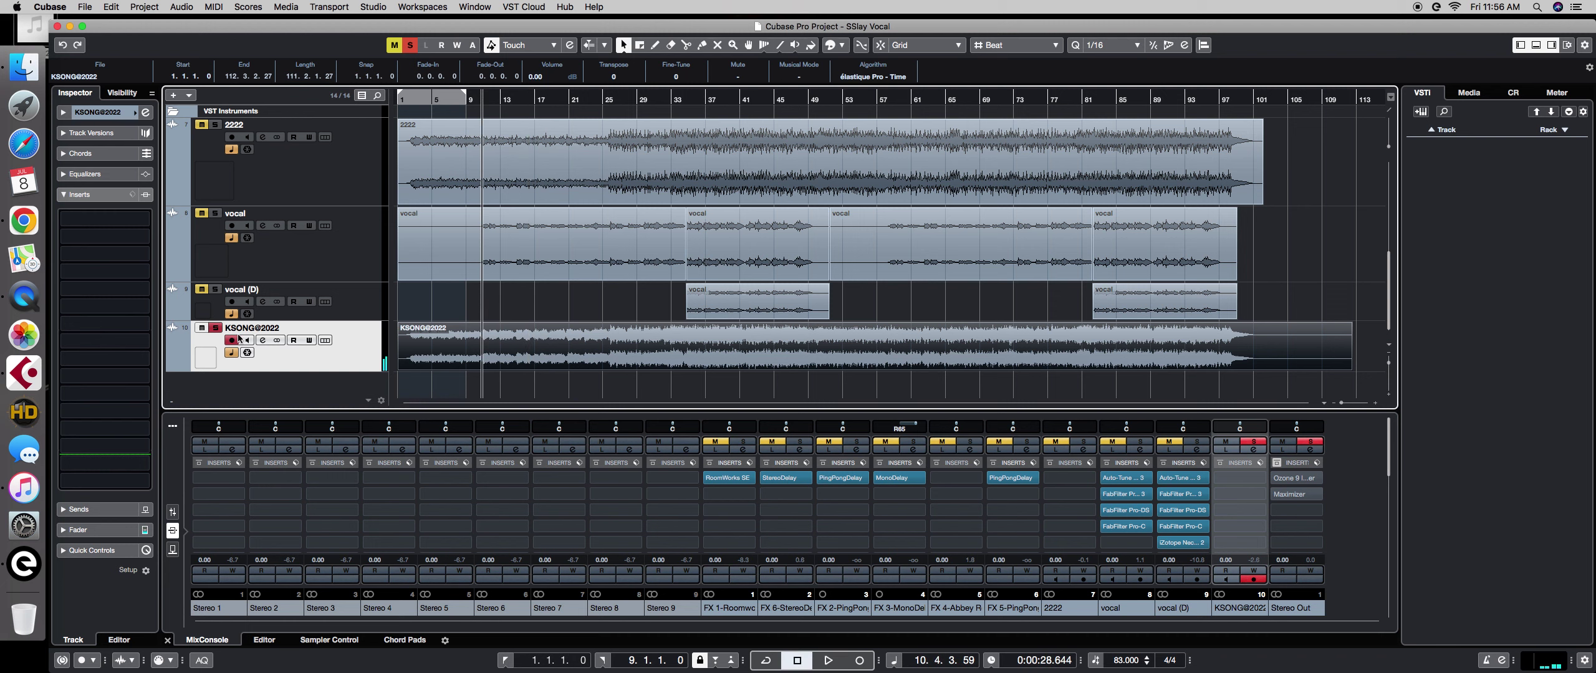
Unsolo and mute KSONG@2022, reactivate the Stereo Out inserts, and play the mix from about bar 10 with the vocal track selected.
{"action": "left_click", "coordinate": [216, 329]}
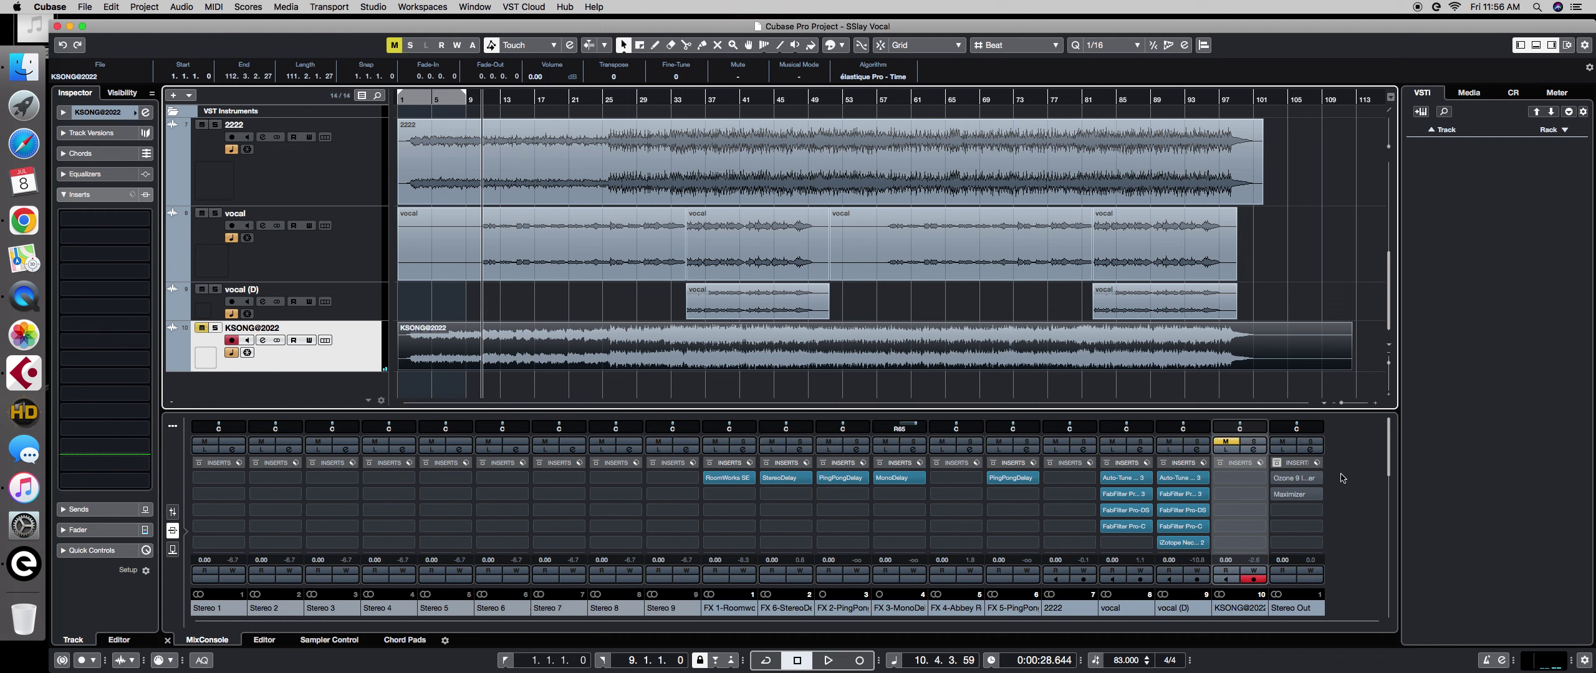
{"action": "left_click", "coordinate": [1277, 464]}
{"action": "key", "text": "space"}
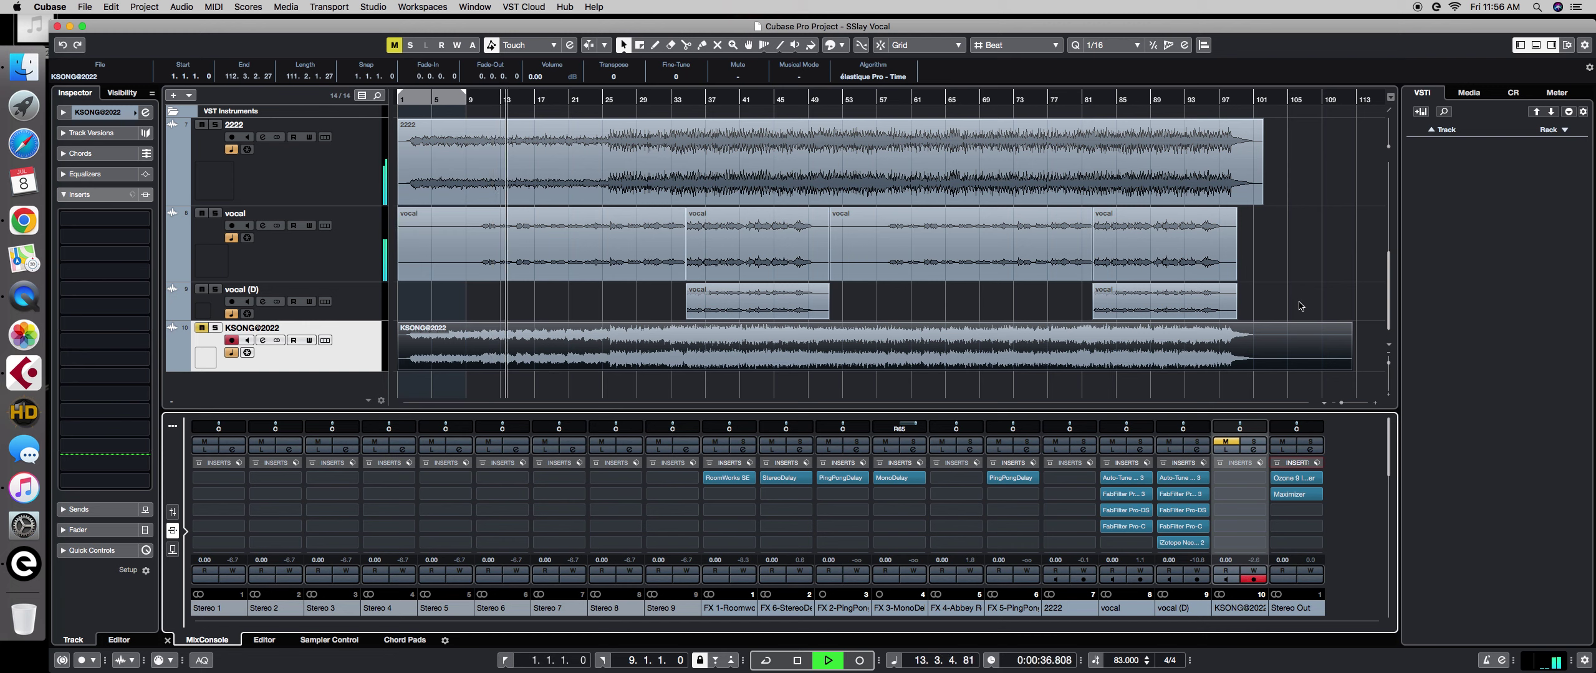
{"action": "left_click", "coordinate": [344, 265]}
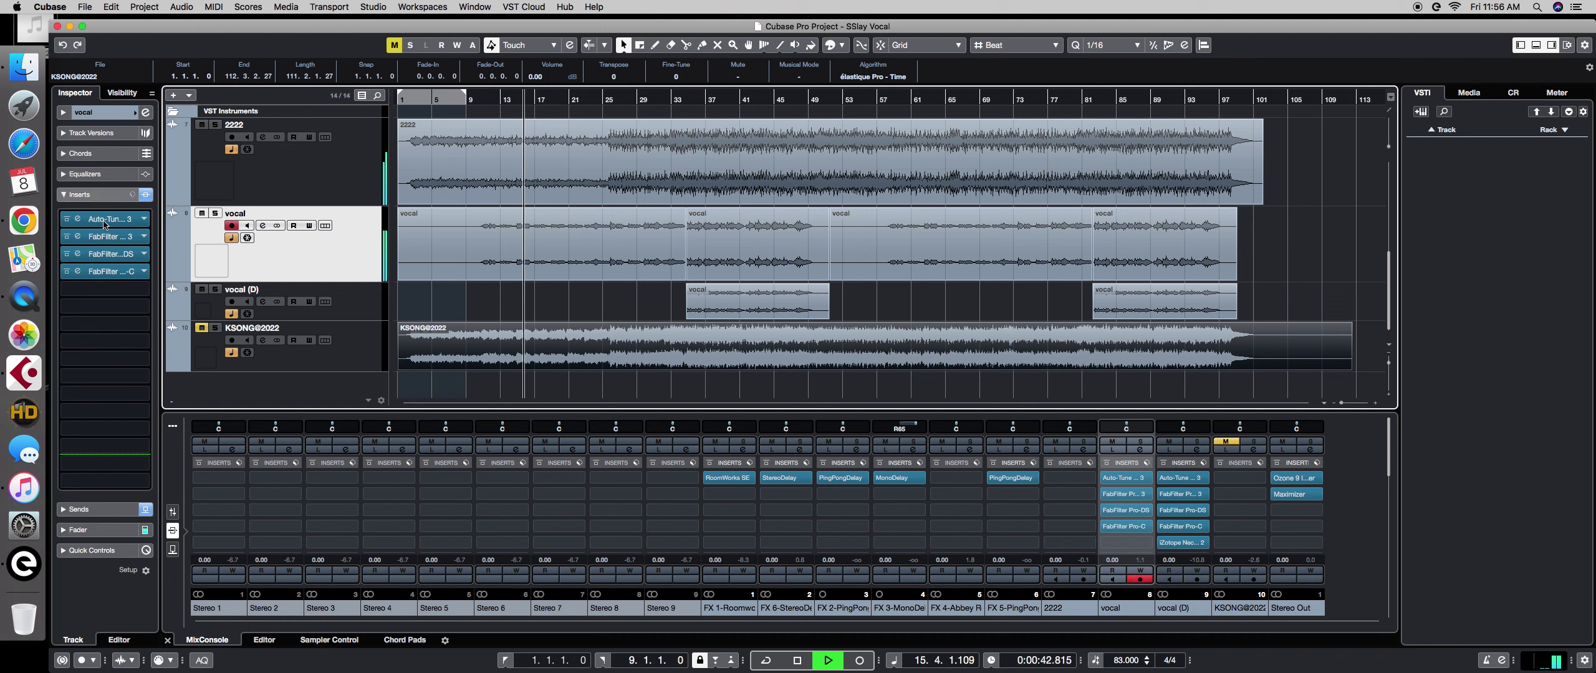
Adjust the compression ratio in the vocal track's FabFilter Pro-C while the mix plays, close the plug-in, and stop playback.
{"action": "left_click", "coordinate": [107, 273]}
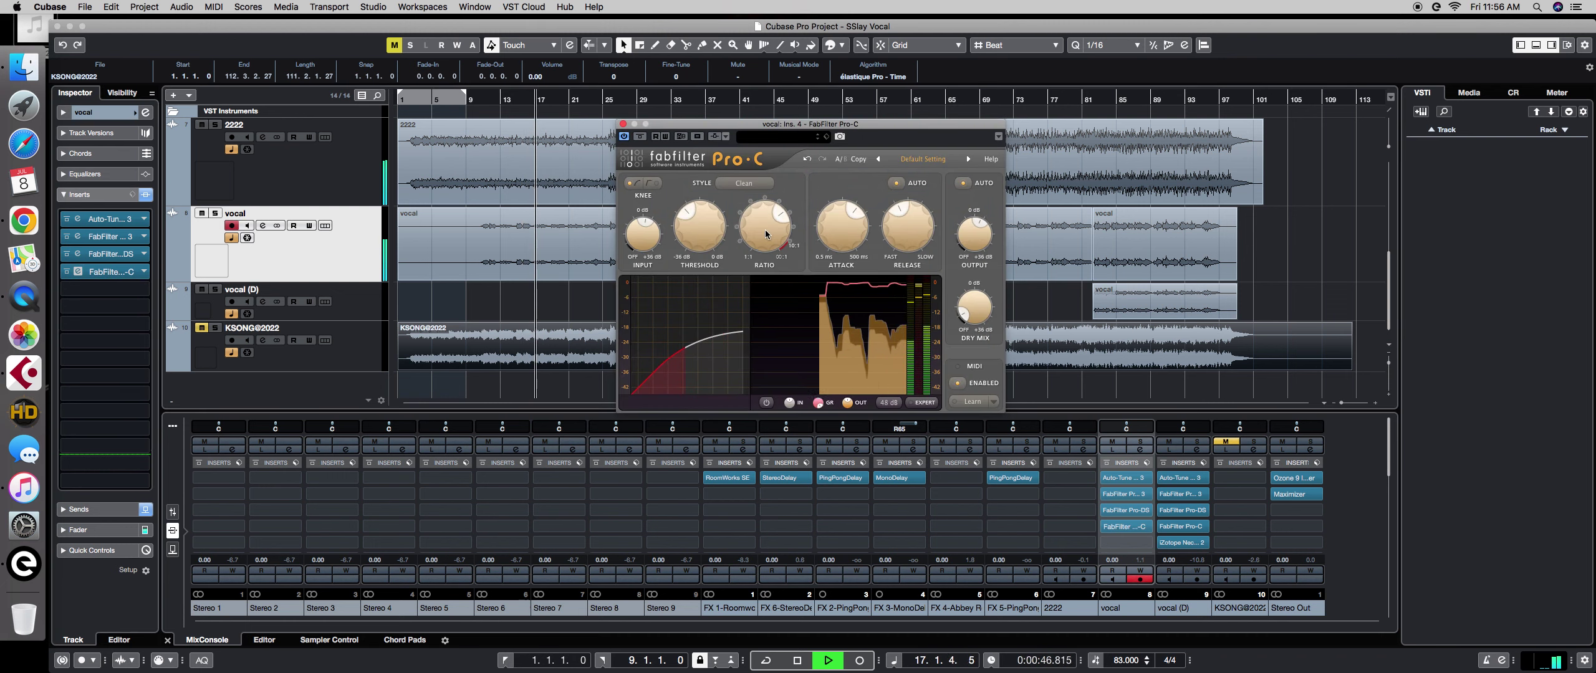
{"action": "mouse_move", "coordinate": [765, 219]}
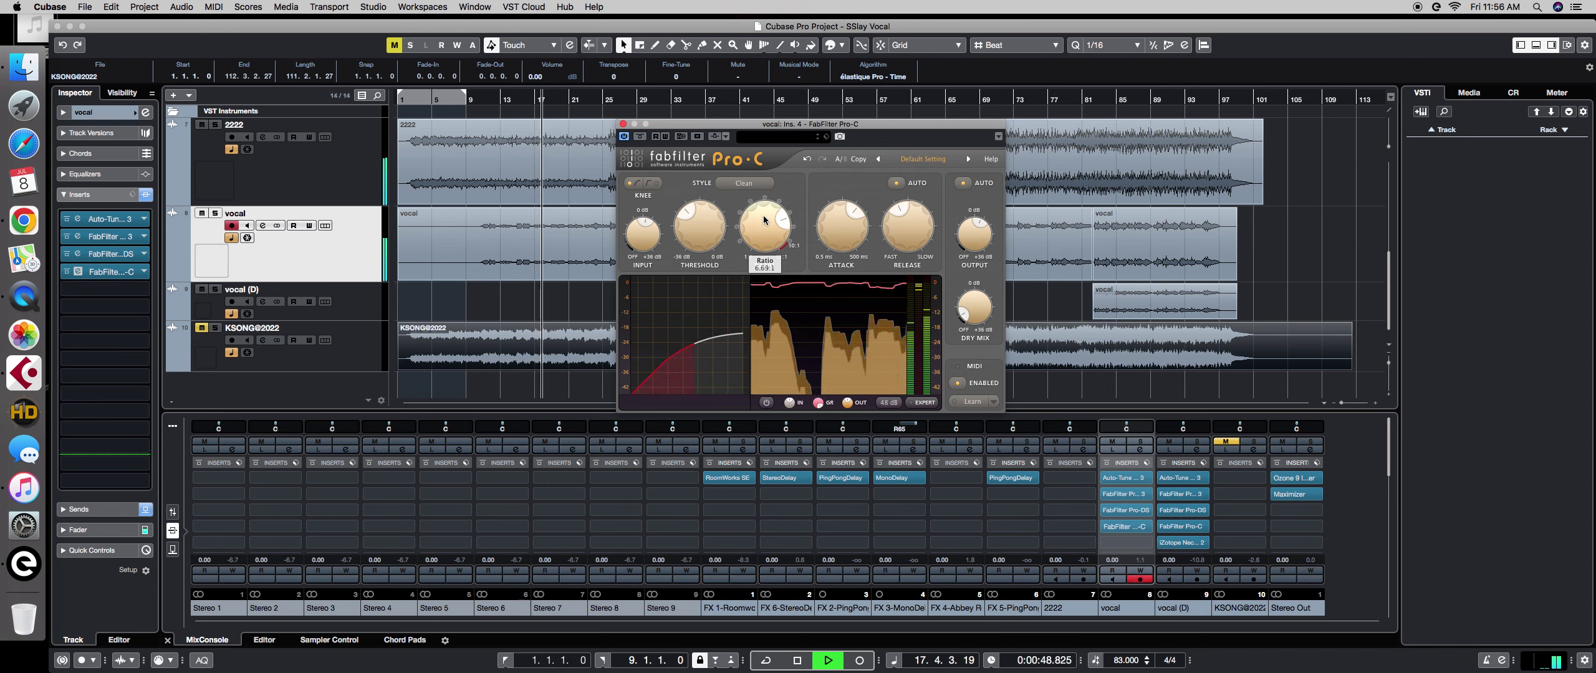
{"action": "left_click_drag", "start_coordinate": [765, 219], "coordinate": [761, 232]}
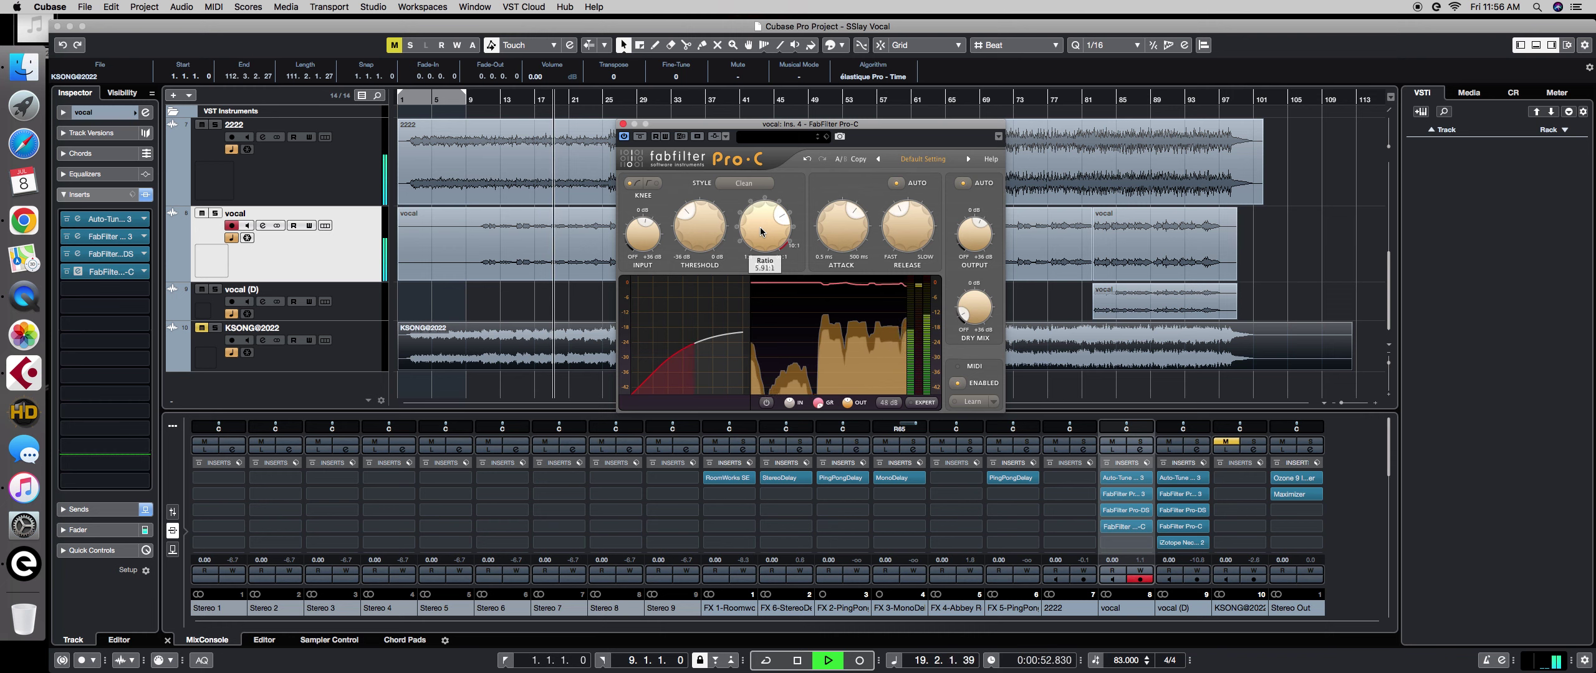
{"action": "left_click_drag", "start_coordinate": [761, 232], "coordinate": [772, 249]}
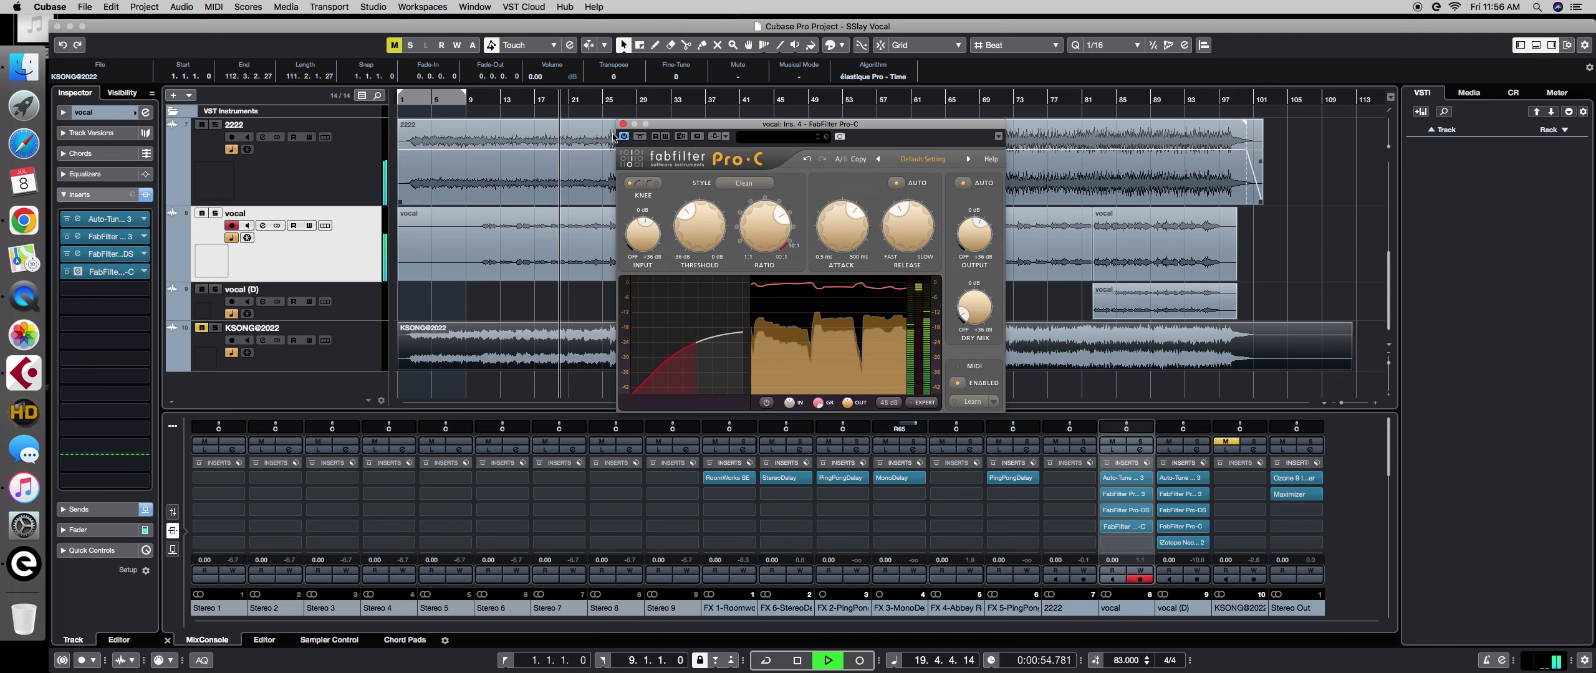
{"action": "key", "text": "super+w"}
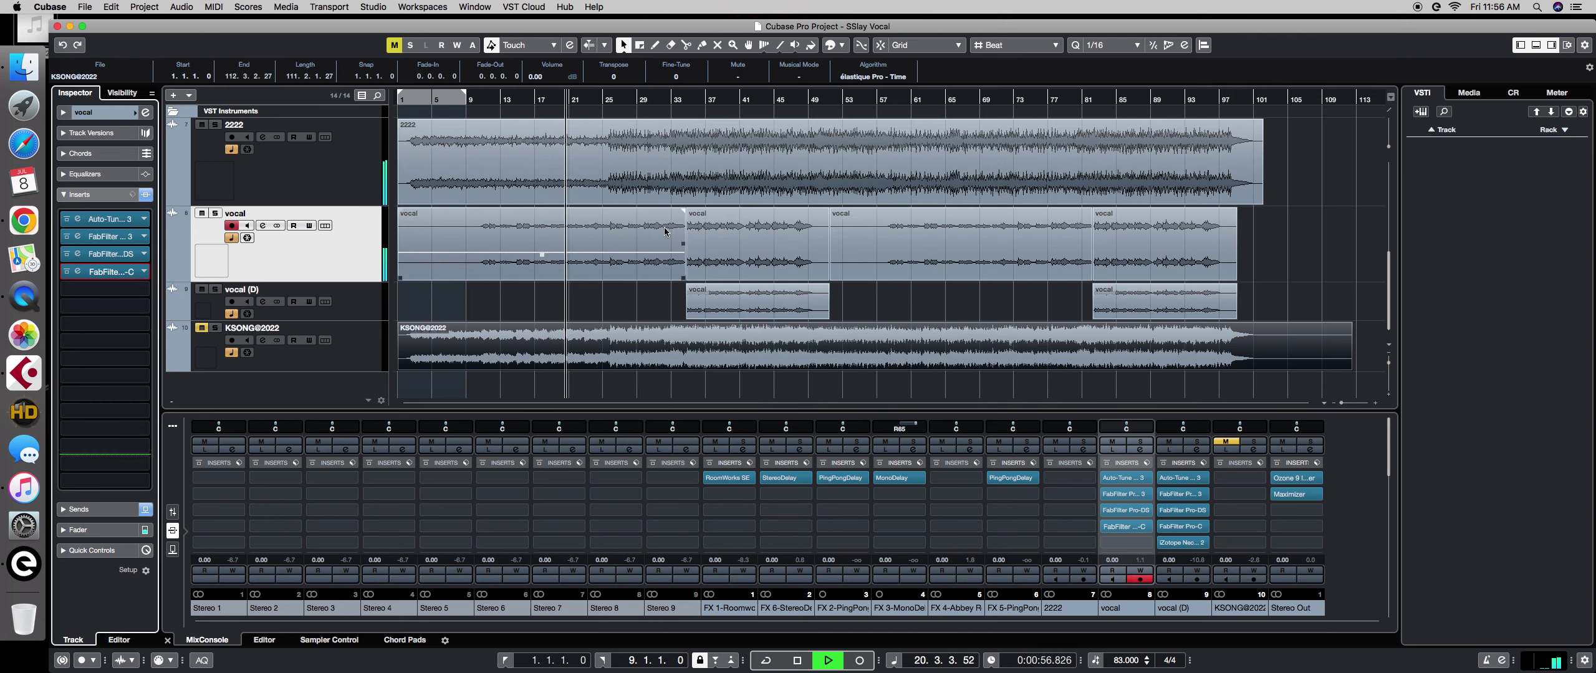
{"action": "key", "text": "space"}
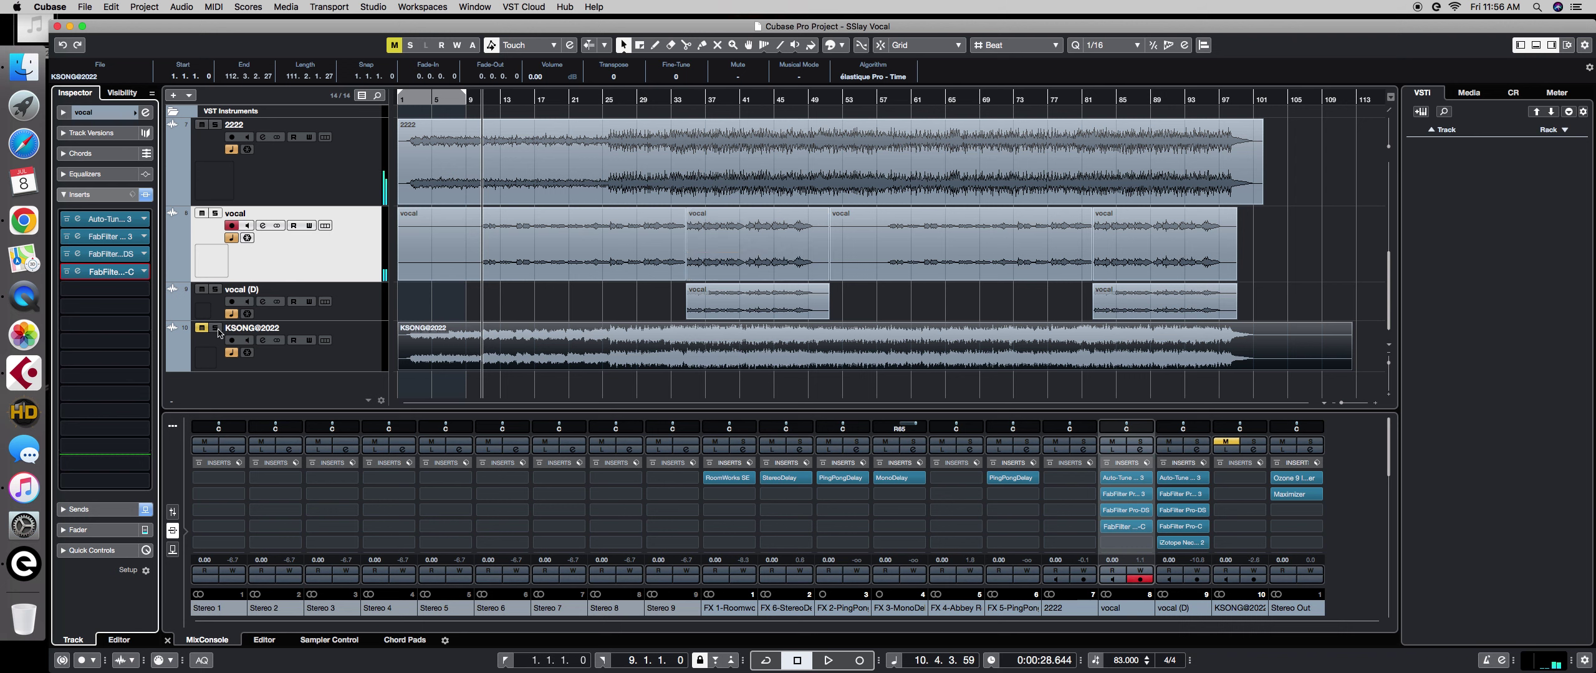
Listen to KSONG@2022 soloed with the Stereo Out inserts bypassed from about bar 10, then reactivate the inserts and unsolo it.
{"action": "left_click", "coordinate": [215, 328]}
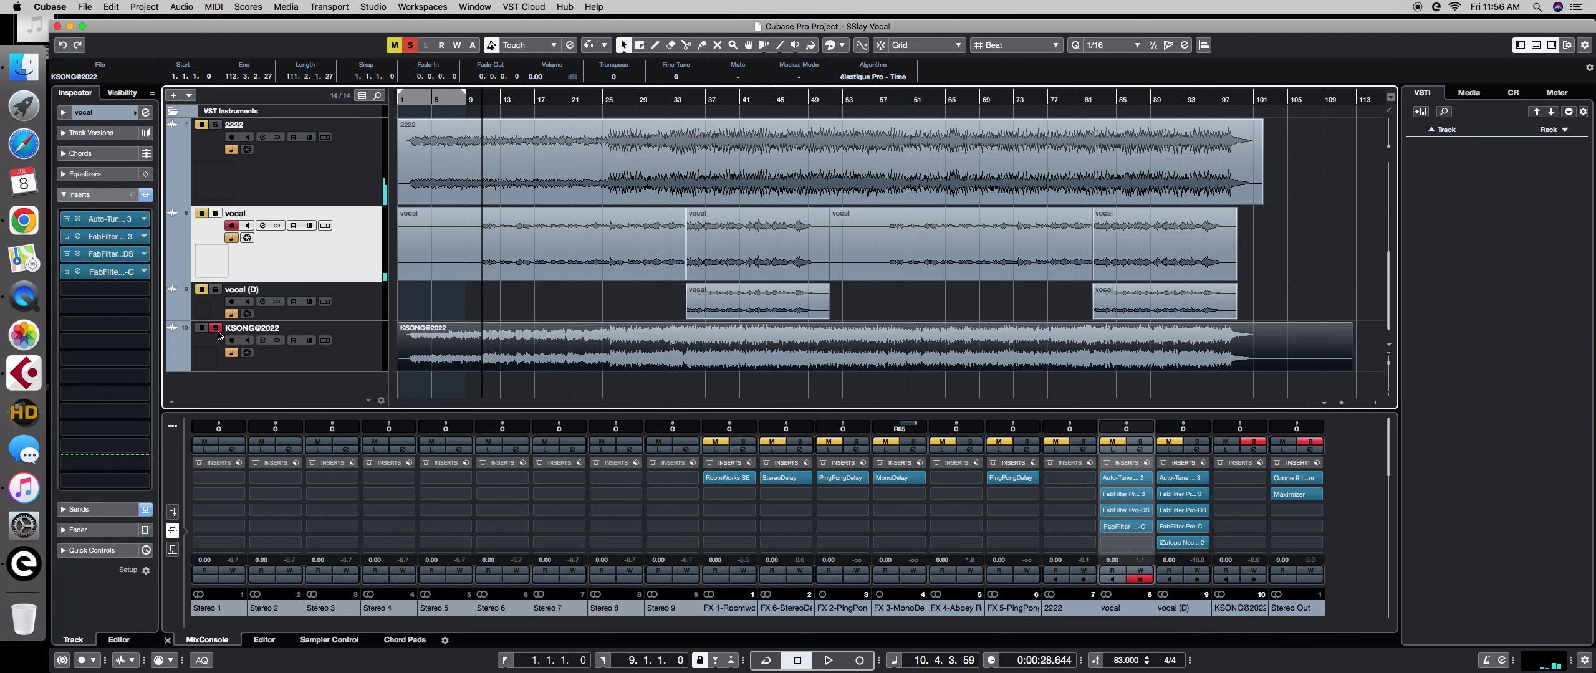
{"action": "left_click", "coordinate": [1276, 464]}
{"action": "key", "text": "space"}
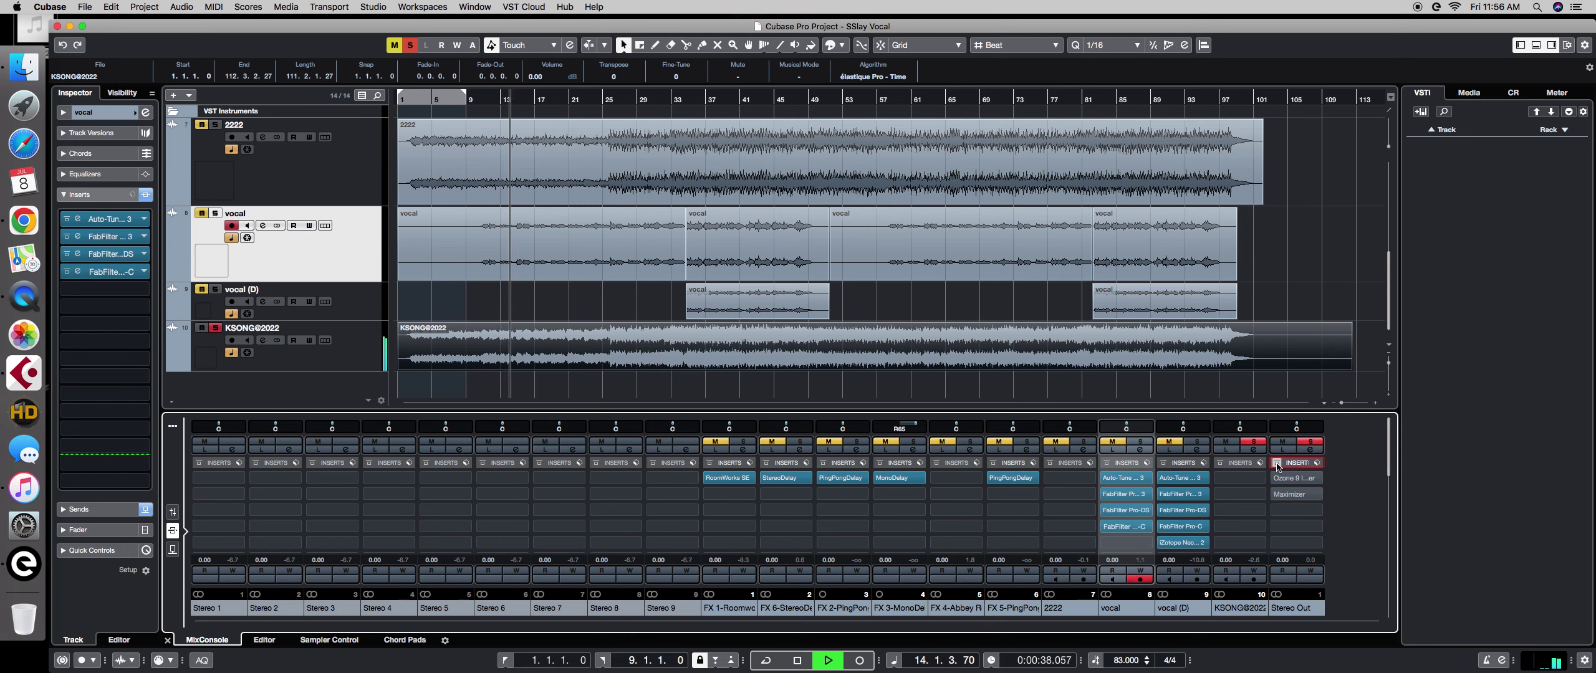
{"action": "key", "text": "space"}
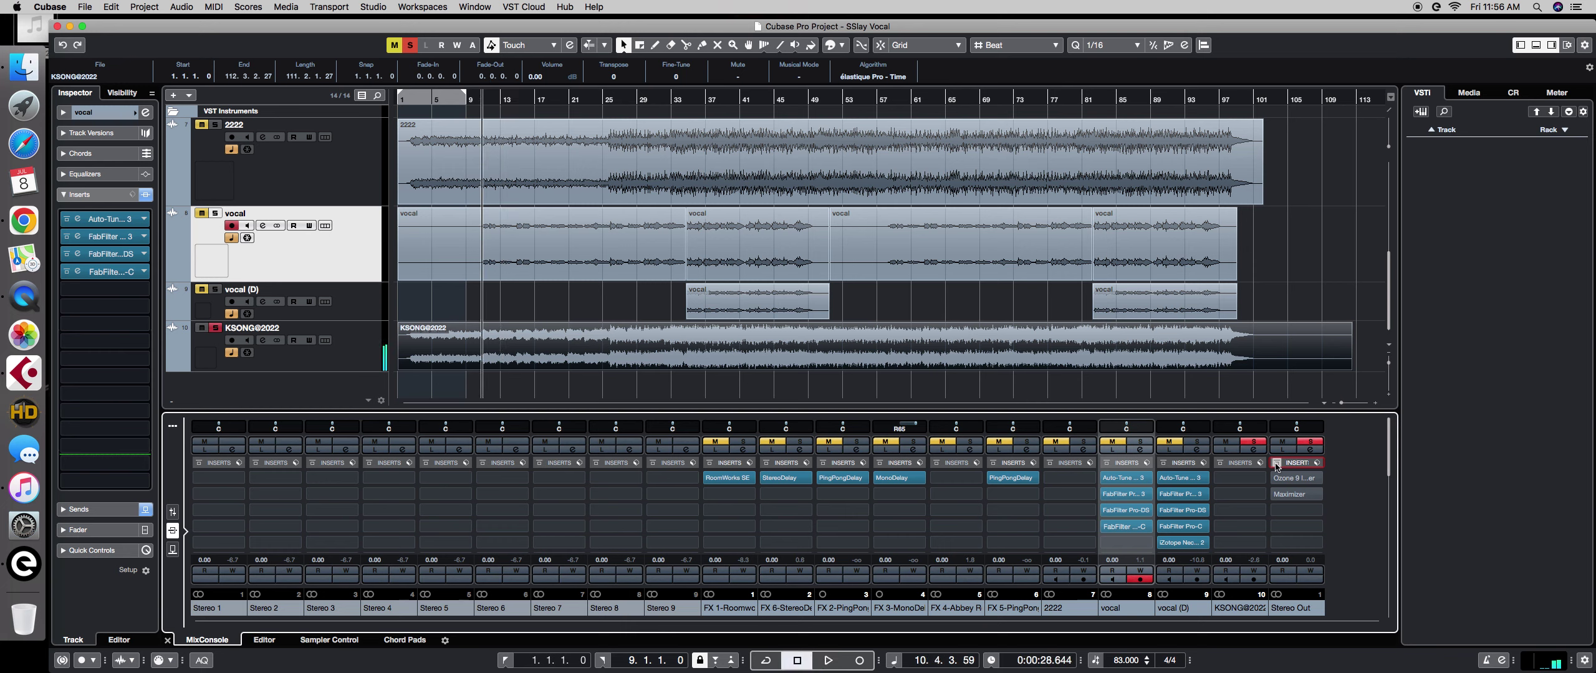
{"action": "left_click", "coordinate": [1275, 465]}
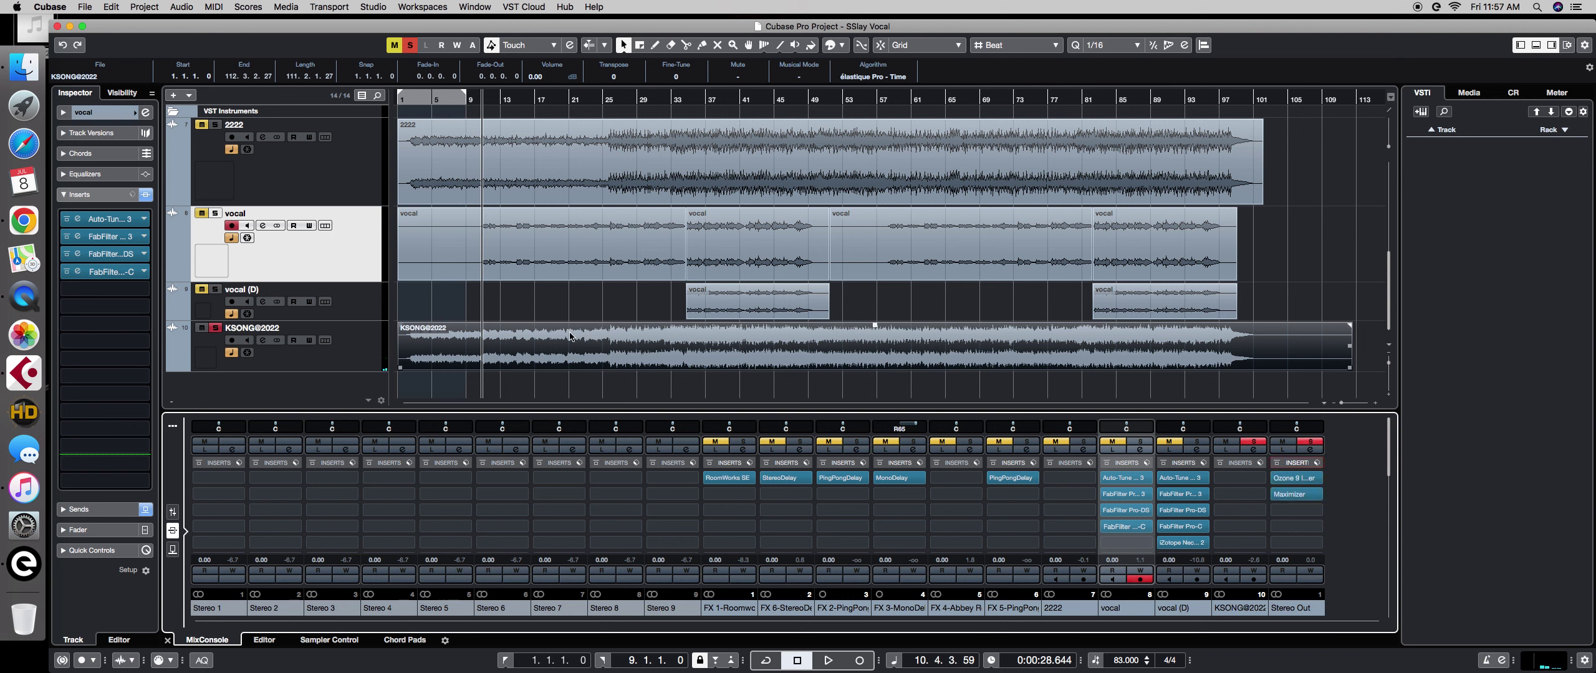
{"action": "left_click", "coordinate": [216, 328]}
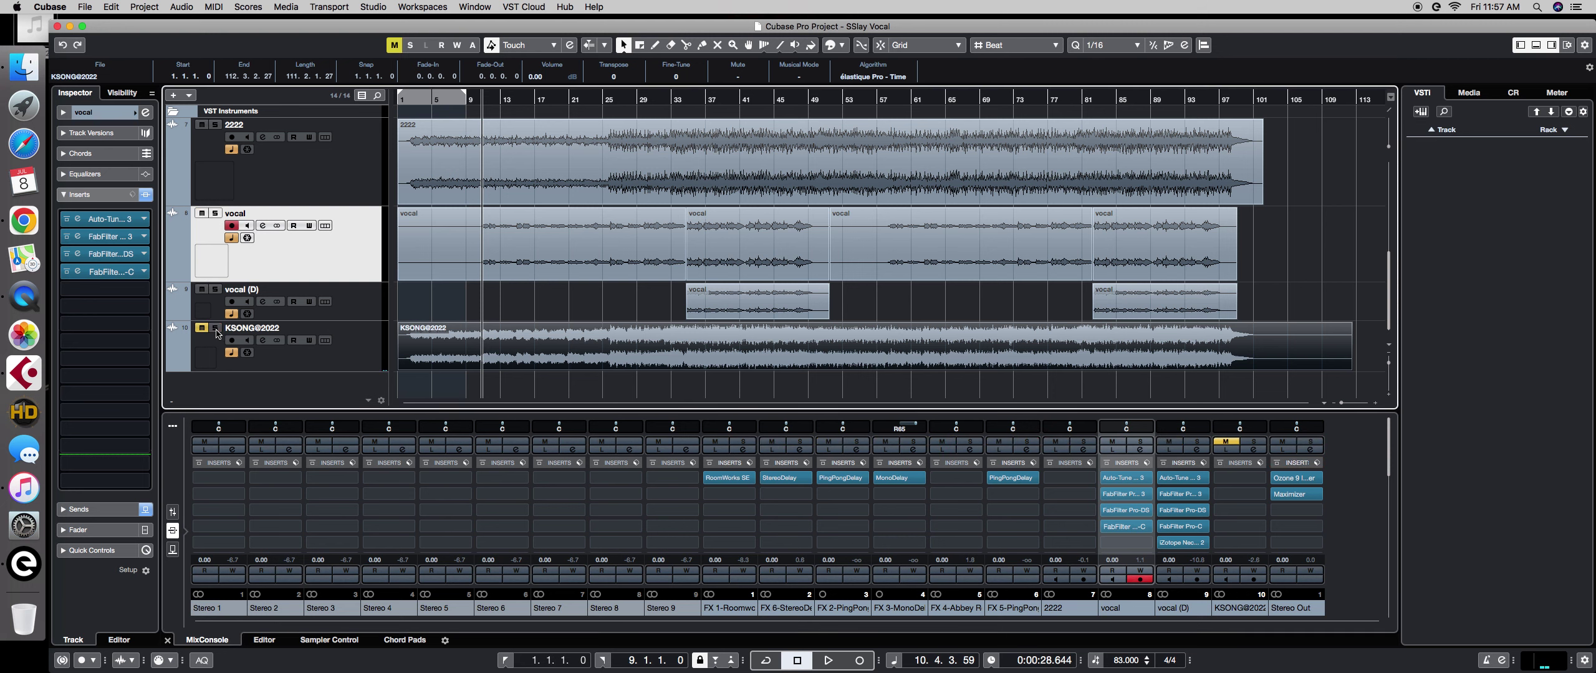
Select the KSONG@2022 track with no events selected and audition the mix from about bar 10.
{"action": "left_click", "coordinate": [363, 339]}
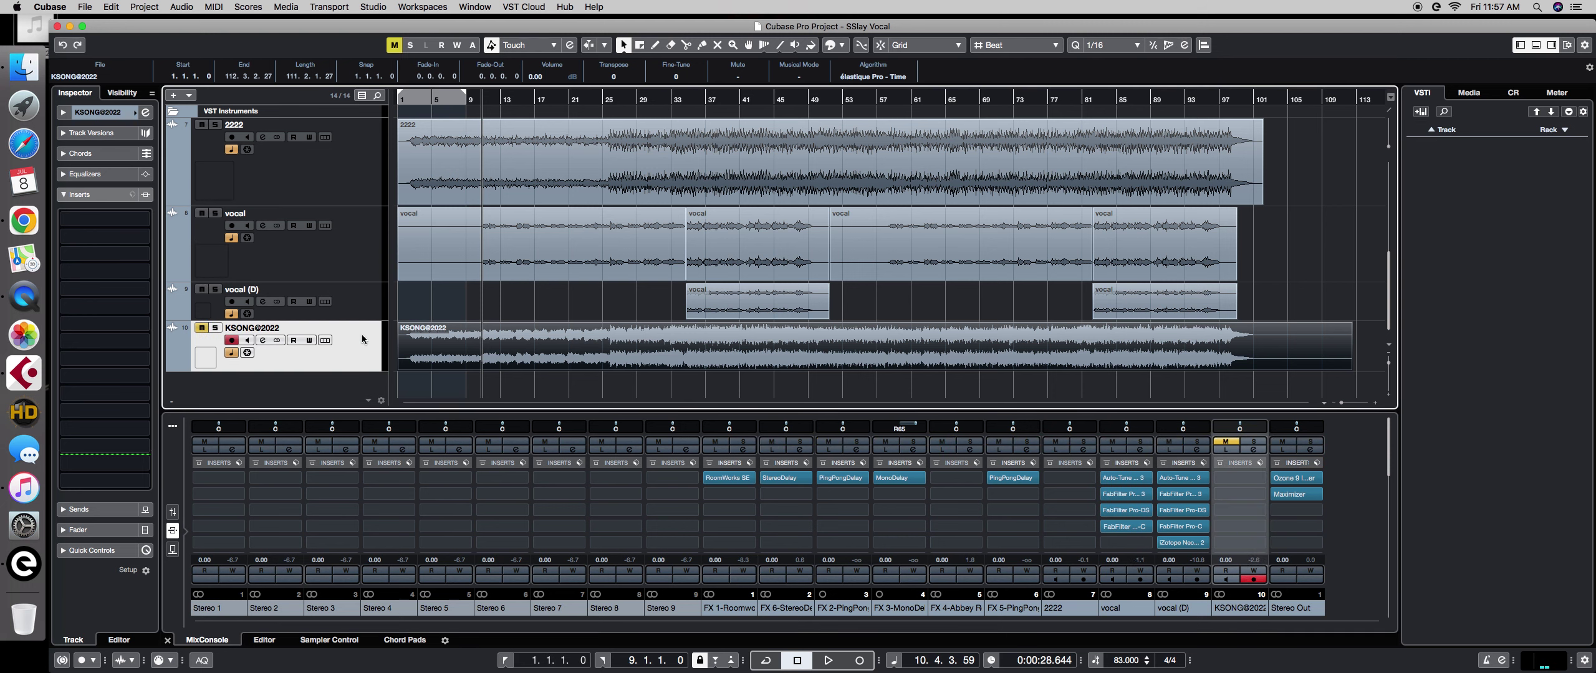
{"action": "left_click", "coordinate": [455, 298]}
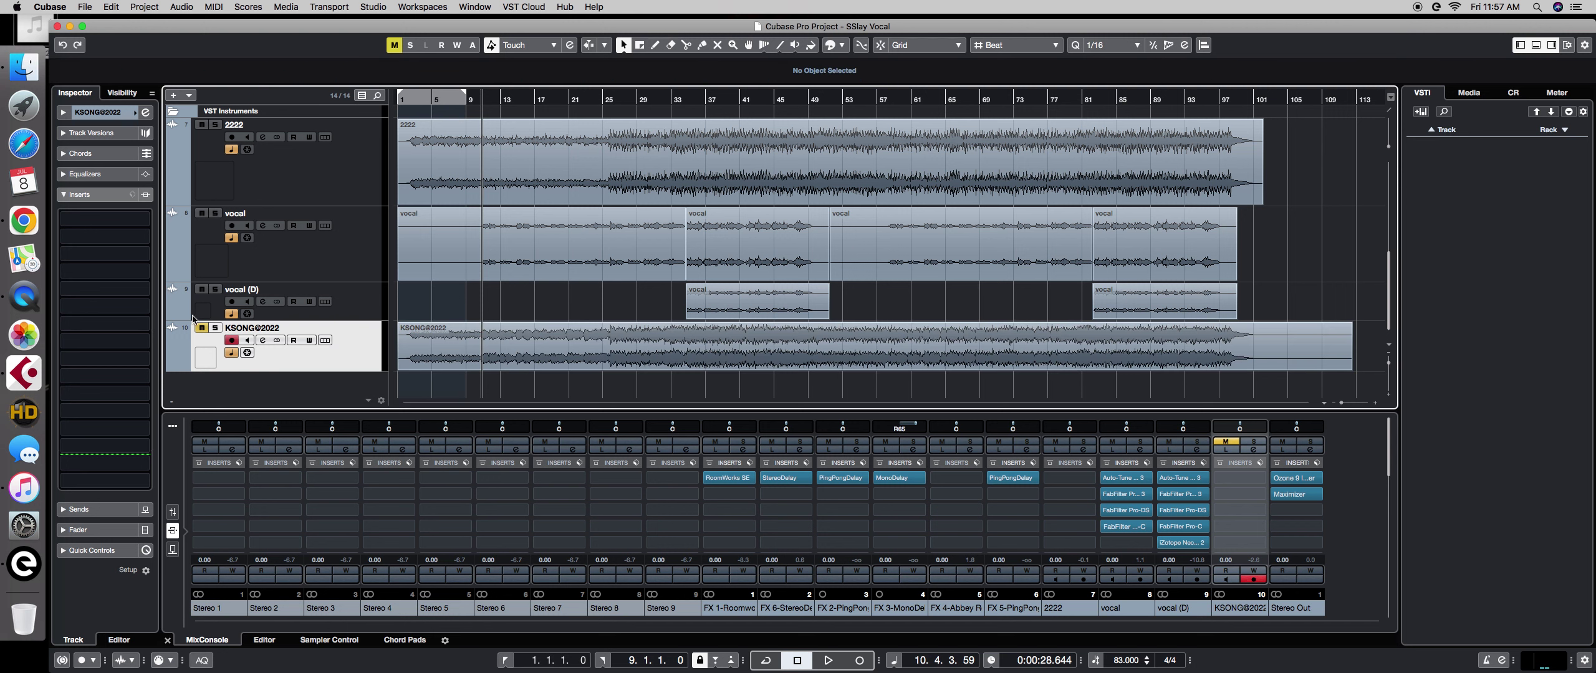
{"action": "key", "text": "space"}
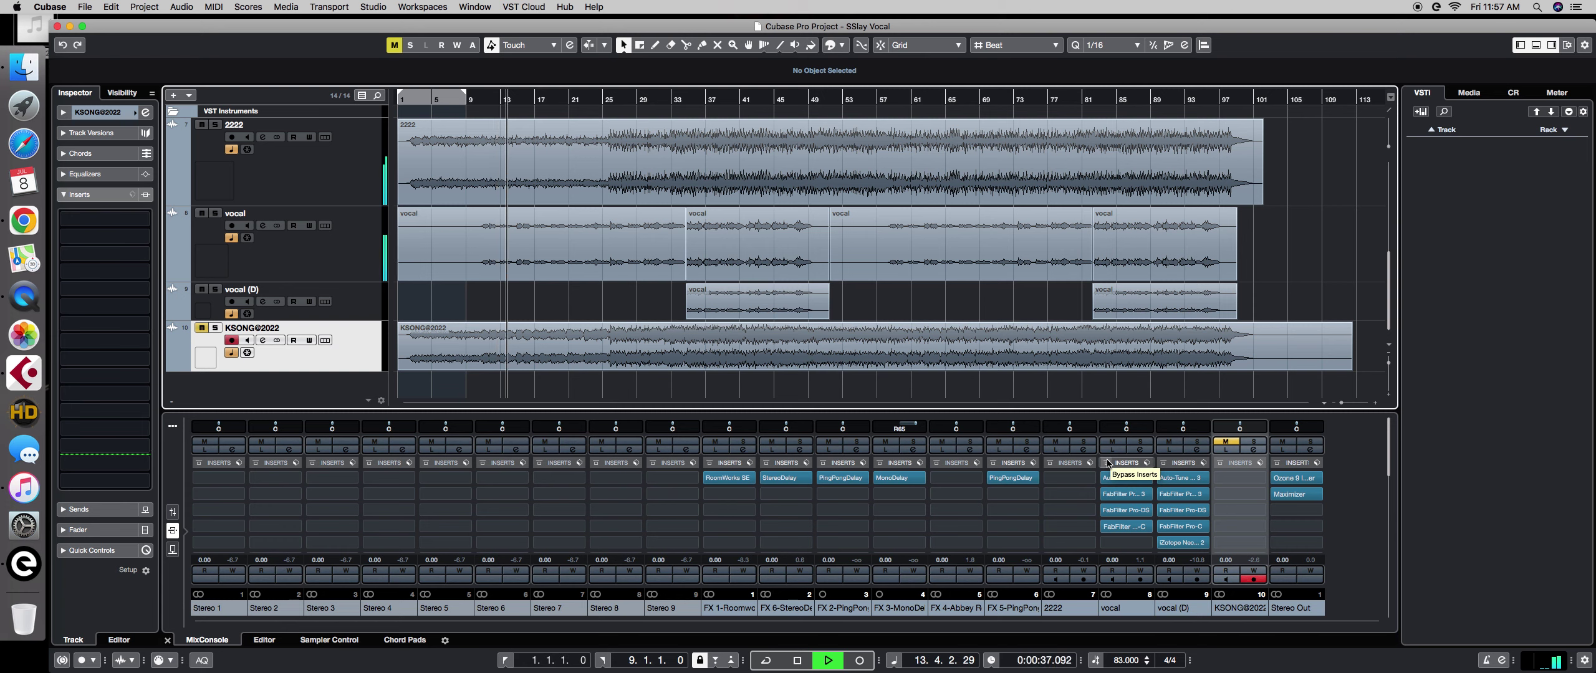
{"action": "key", "text": "space"}
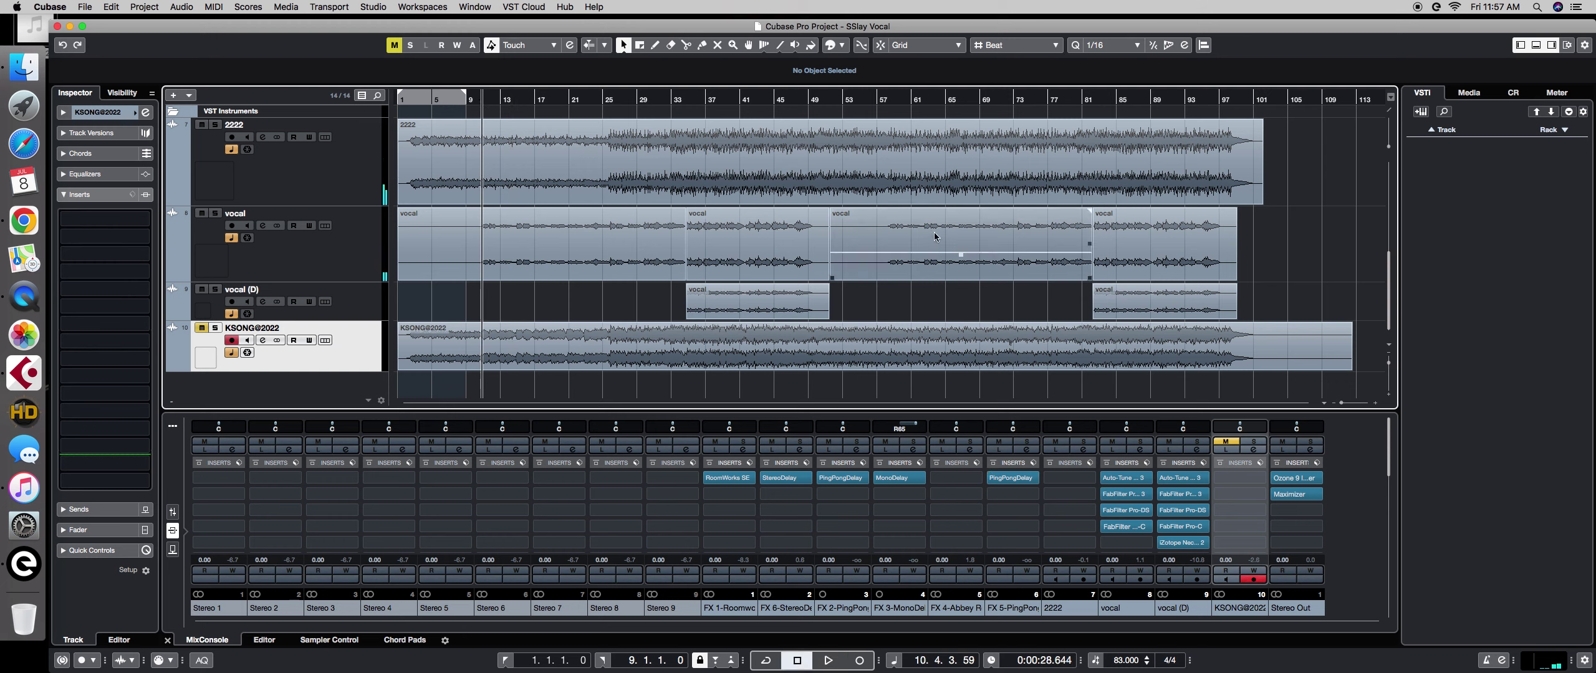
Raise the volume of all events on the vocal track to -6.88 dB while auditioning, then deselect them and stop playback.
{"action": "left_click_drag", "start_coordinate": [1264, 240], "coordinate": [615, 269]}
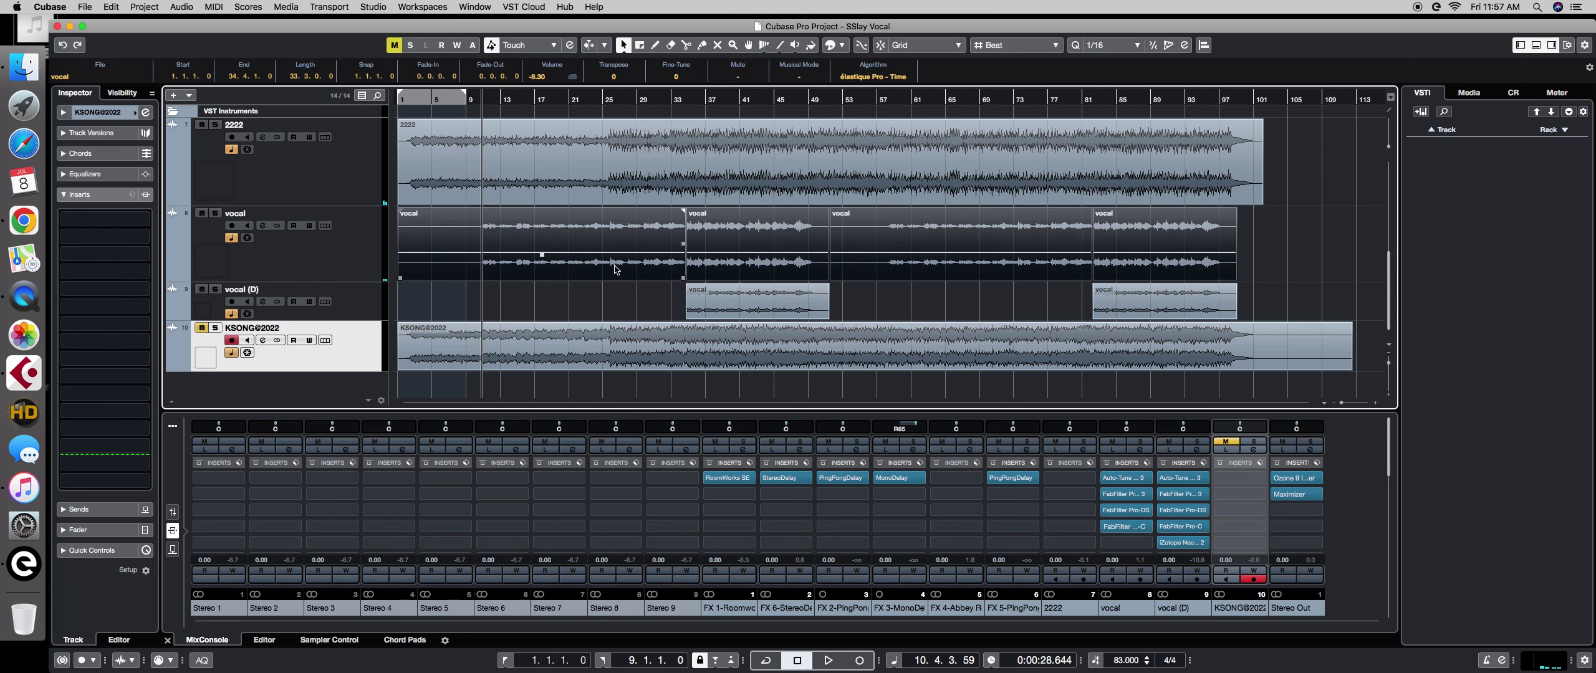
{"action": "left_click_drag", "start_coordinate": [544, 254], "coordinate": [544, 251]}
{"action": "key", "text": "space"}
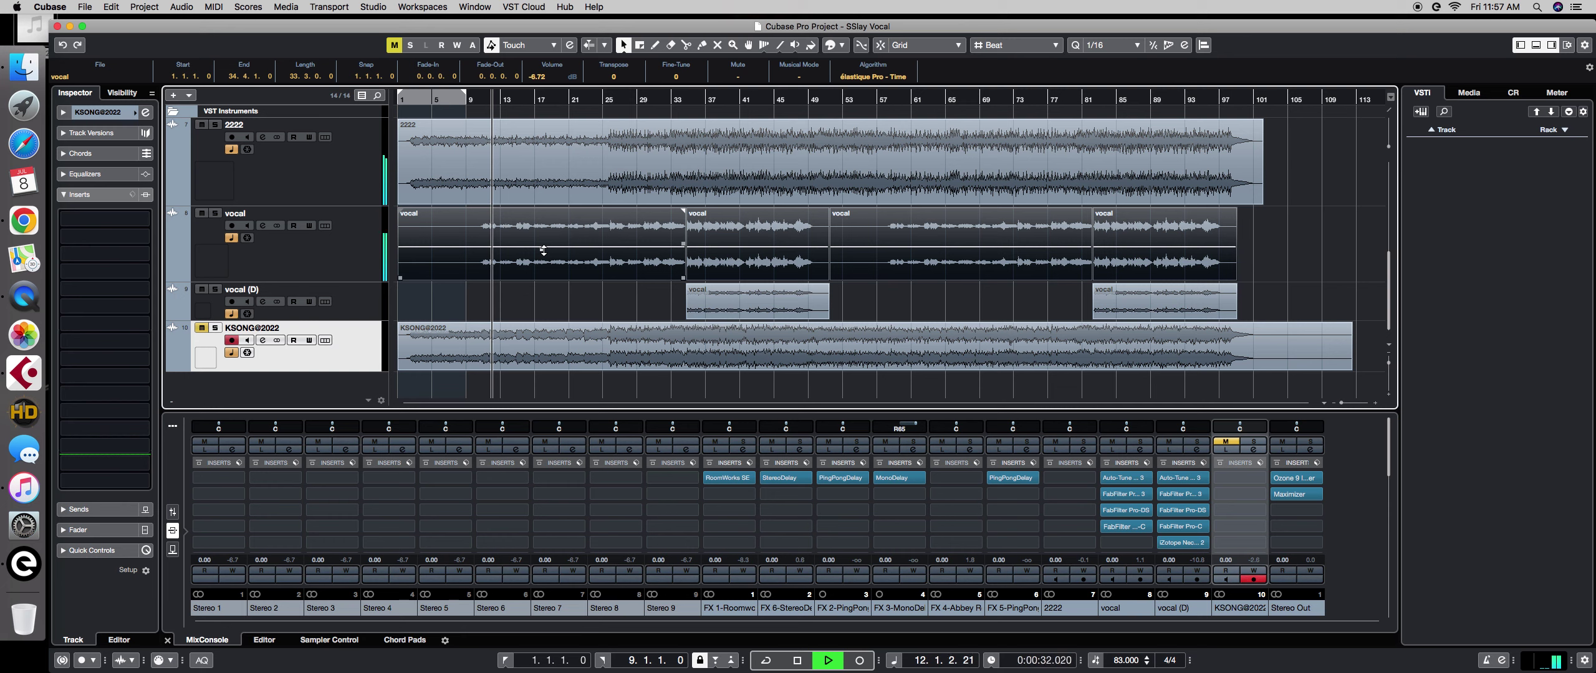
{"action": "left_click_drag", "start_coordinate": [541, 249], "coordinate": [541, 250]}
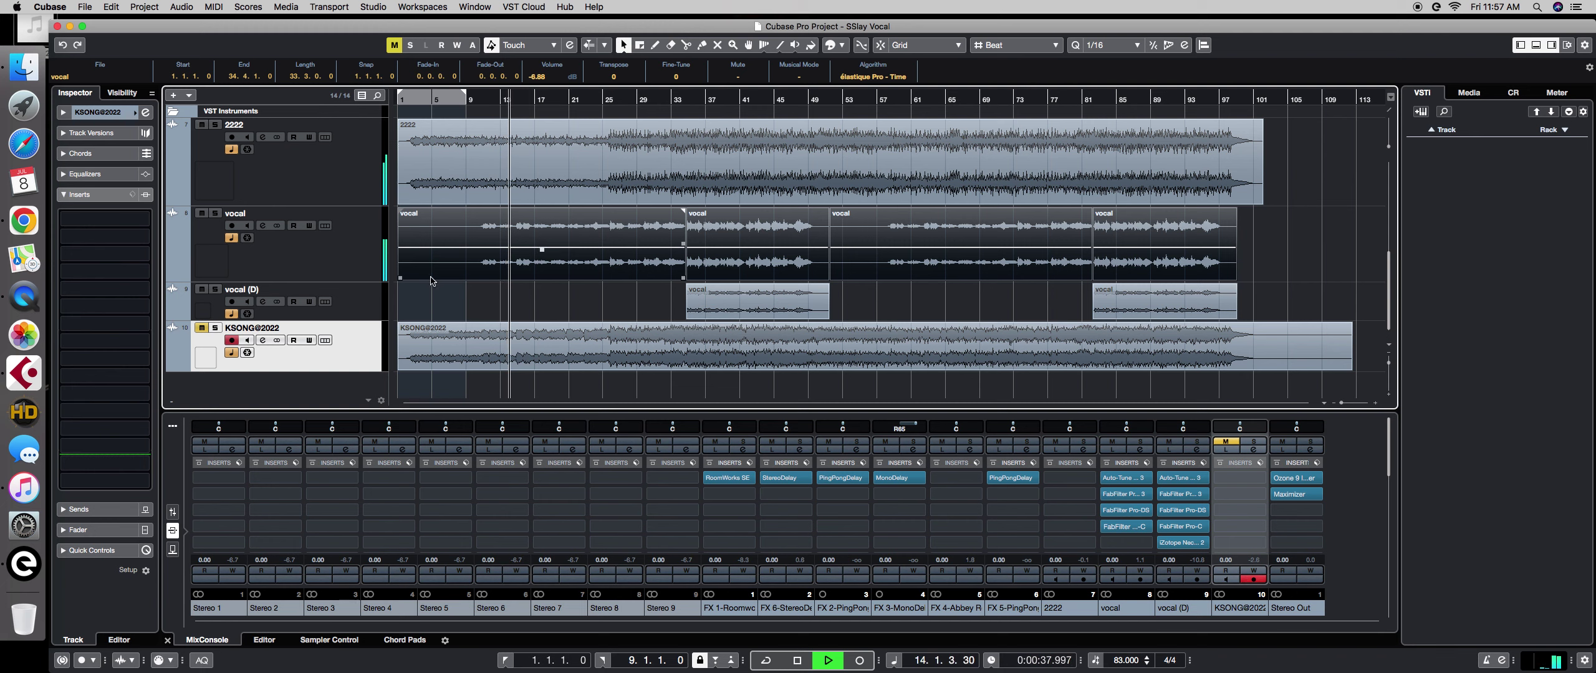
{"action": "key", "text": "super+shift+a"}
{"action": "key", "text": "space"}
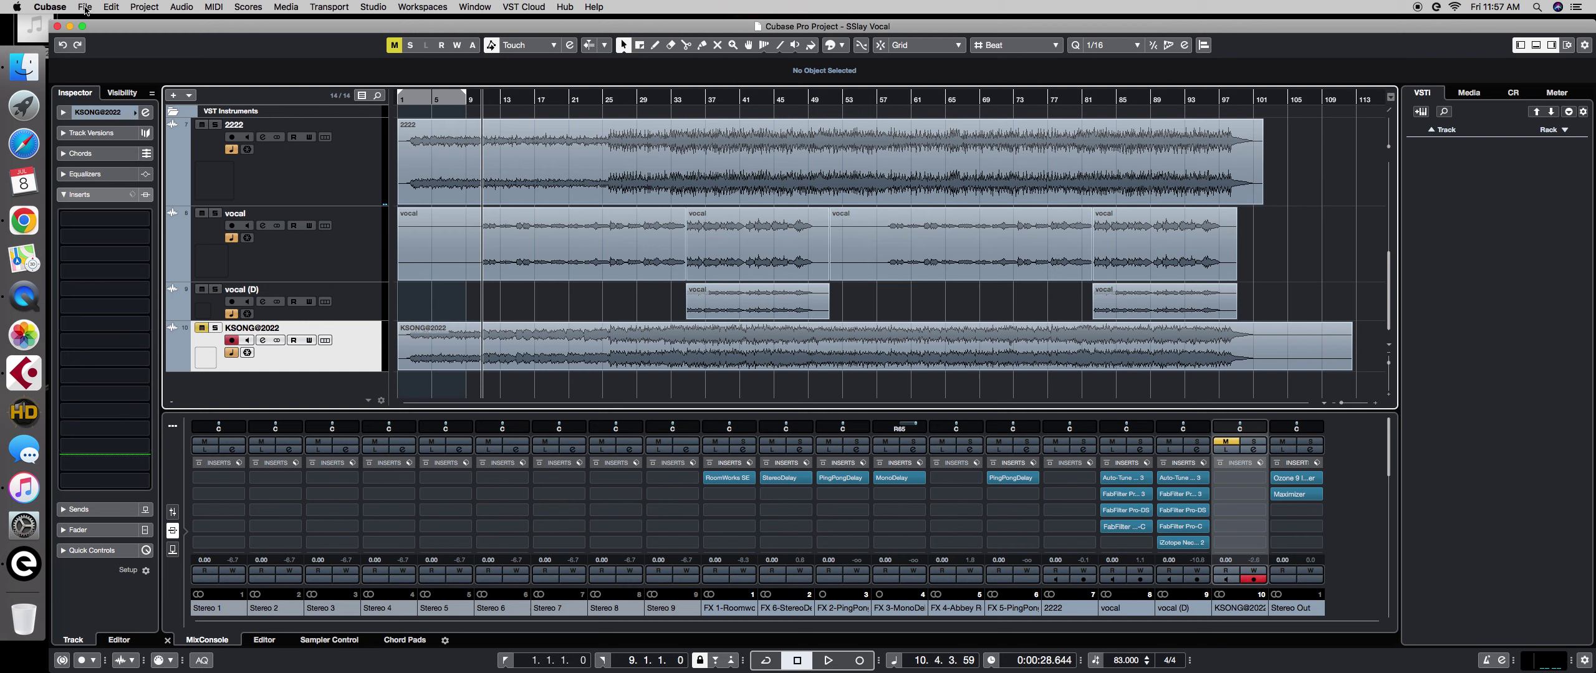
Set the locators around the 2222, vocal and vocal (D) events, show the mixer faders, and open the audio mixdown export.
{"action": "left_click_drag", "start_coordinate": [1307, 161], "coordinate": [425, 297]}
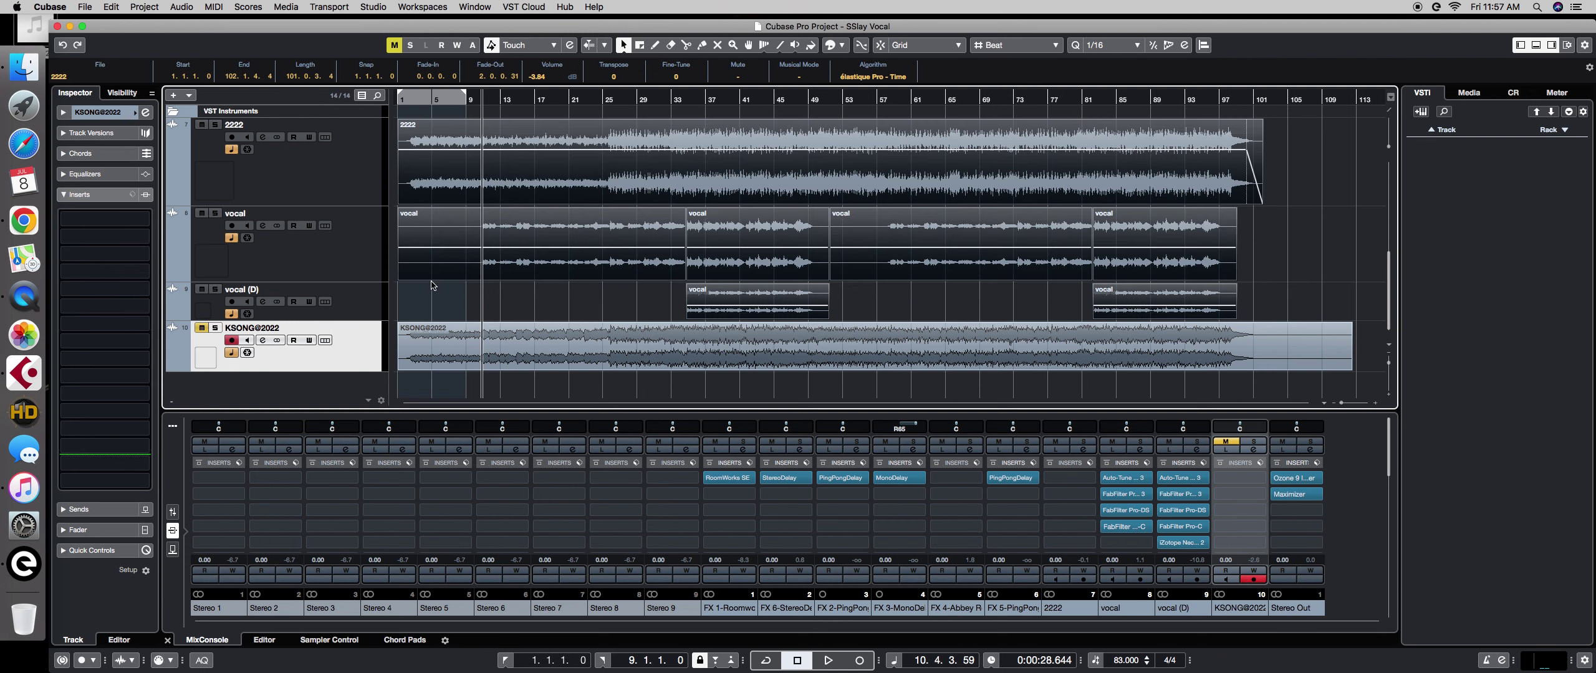
{"action": "key", "text": "p"}
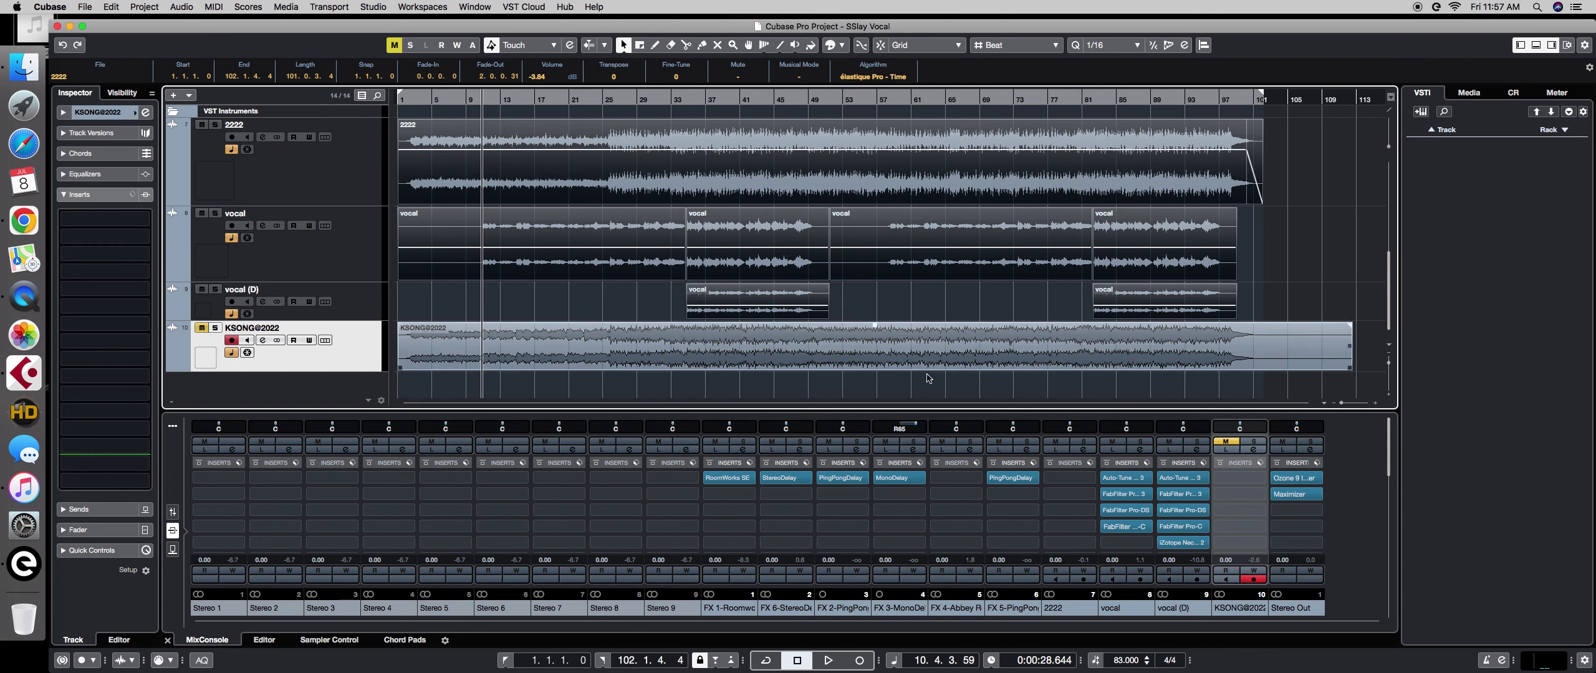
{"action": "left_click", "coordinate": [172, 512]}
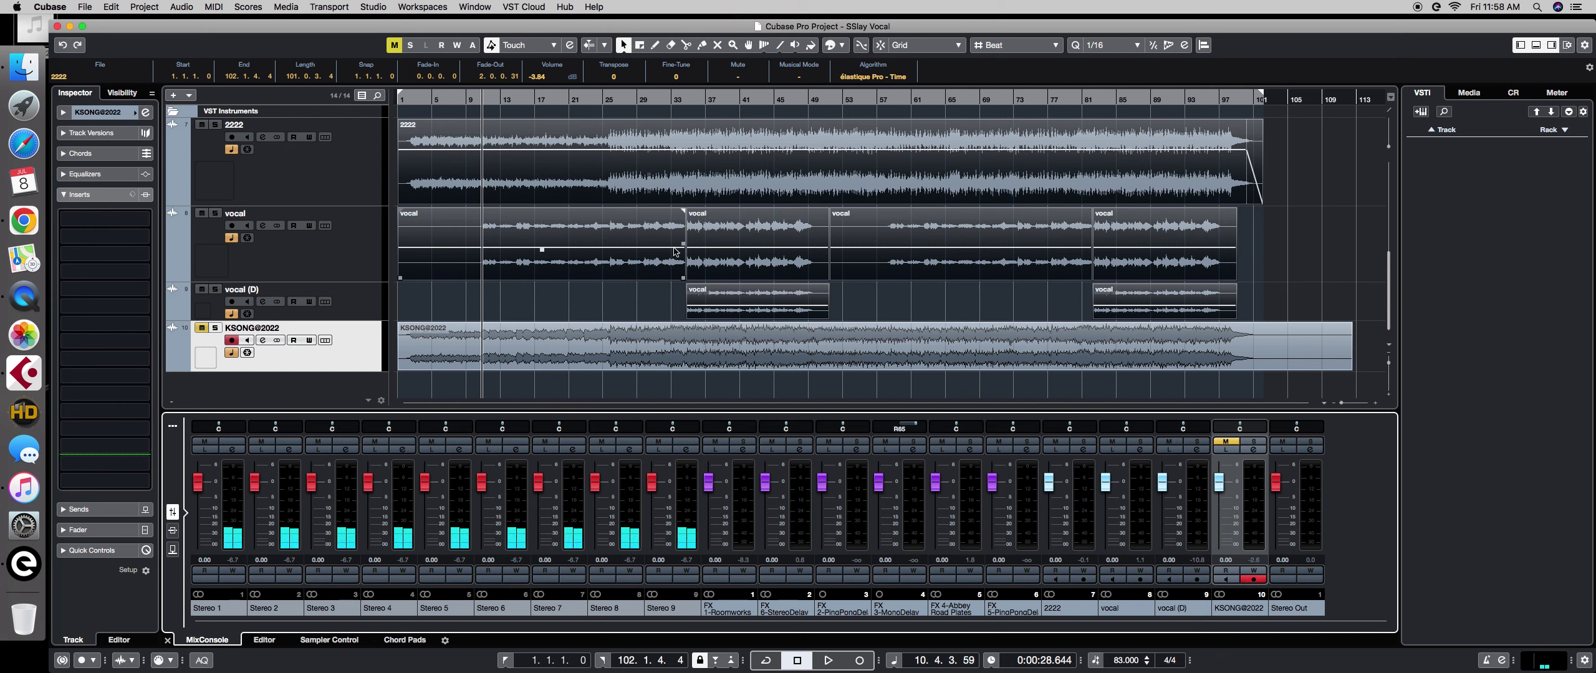
{"action": "left_click", "coordinate": [84, 6]}
{"action": "mouse_move", "coordinate": [118, 187]}
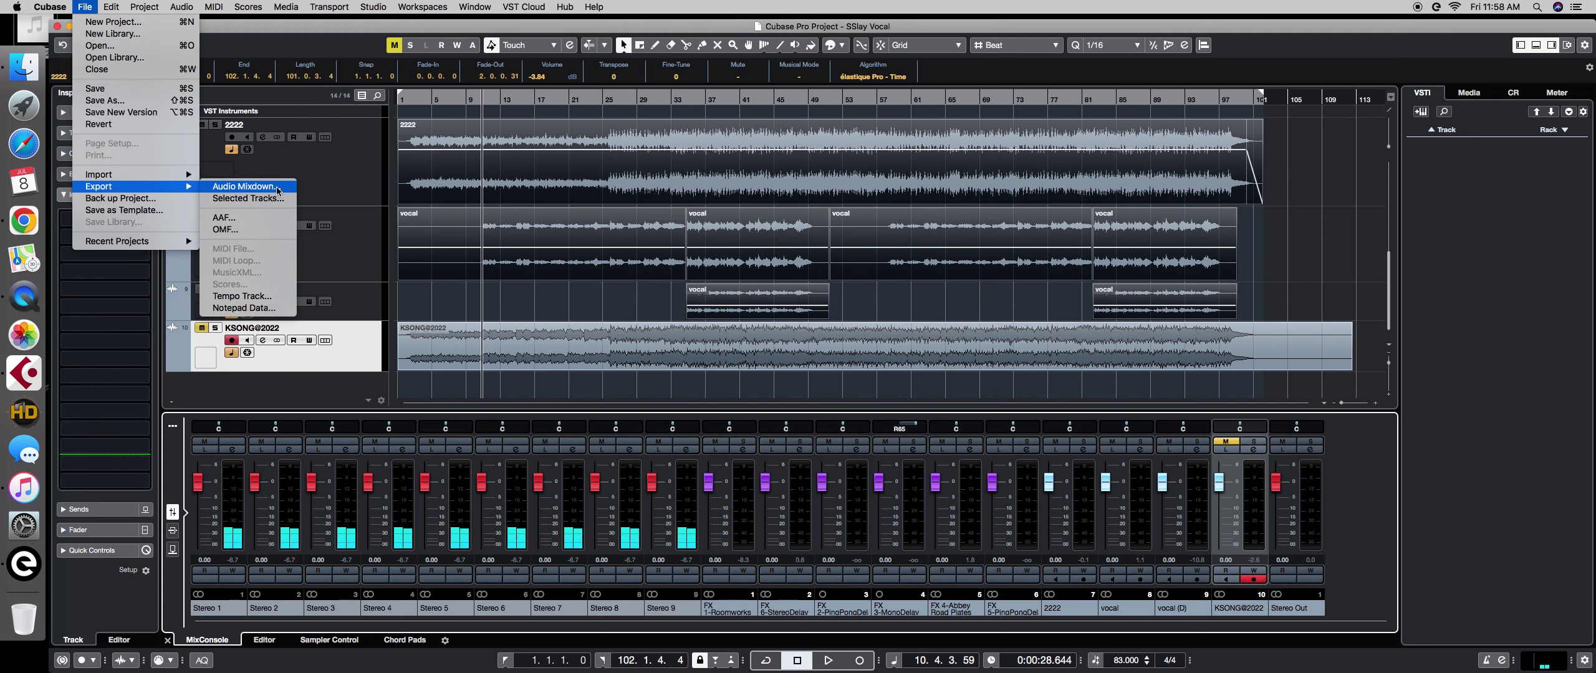
{"action": "left_click", "coordinate": [261, 187]}
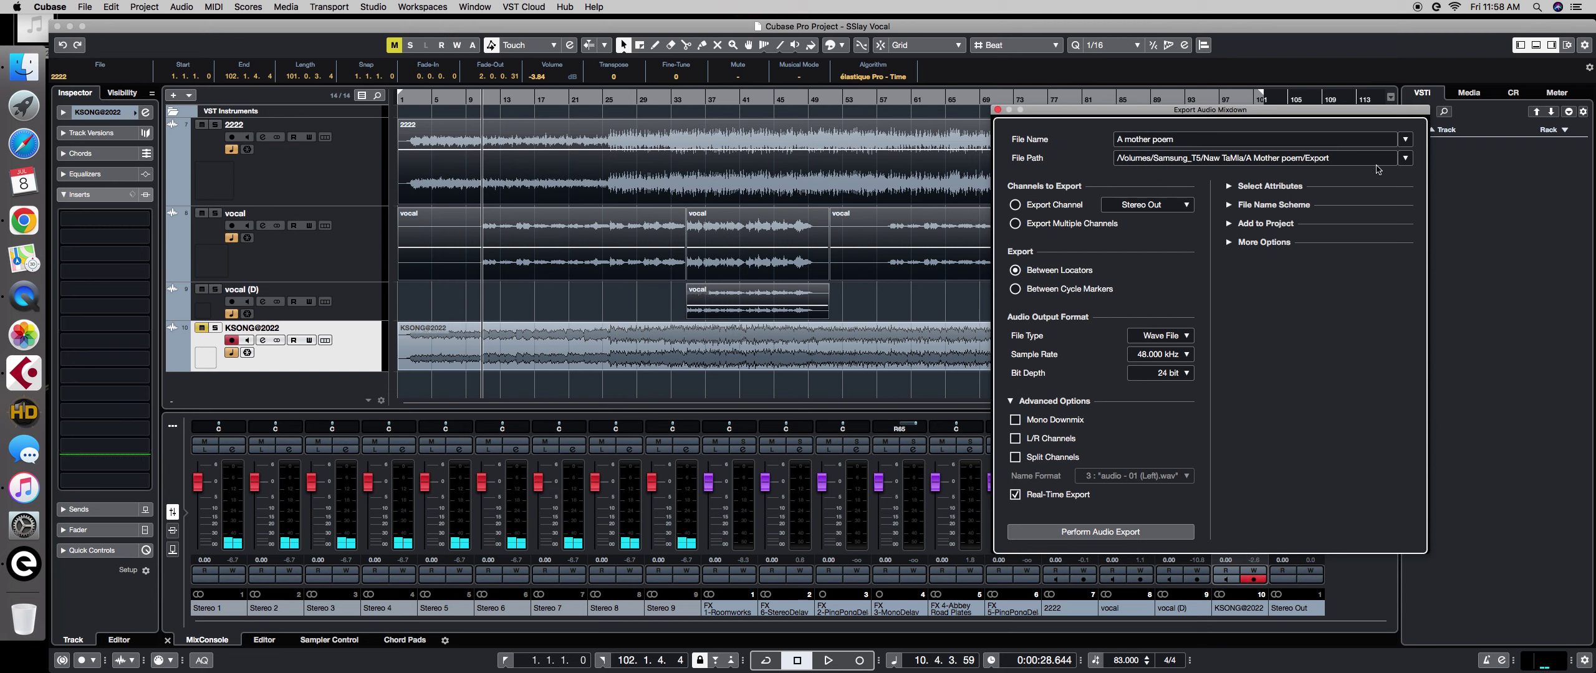
Name the mixdown "Saw layy love song" and set its file path to a new Export folder inside Saw Lay on the Desktop.
{"action": "left_click", "coordinate": [1160, 142]}
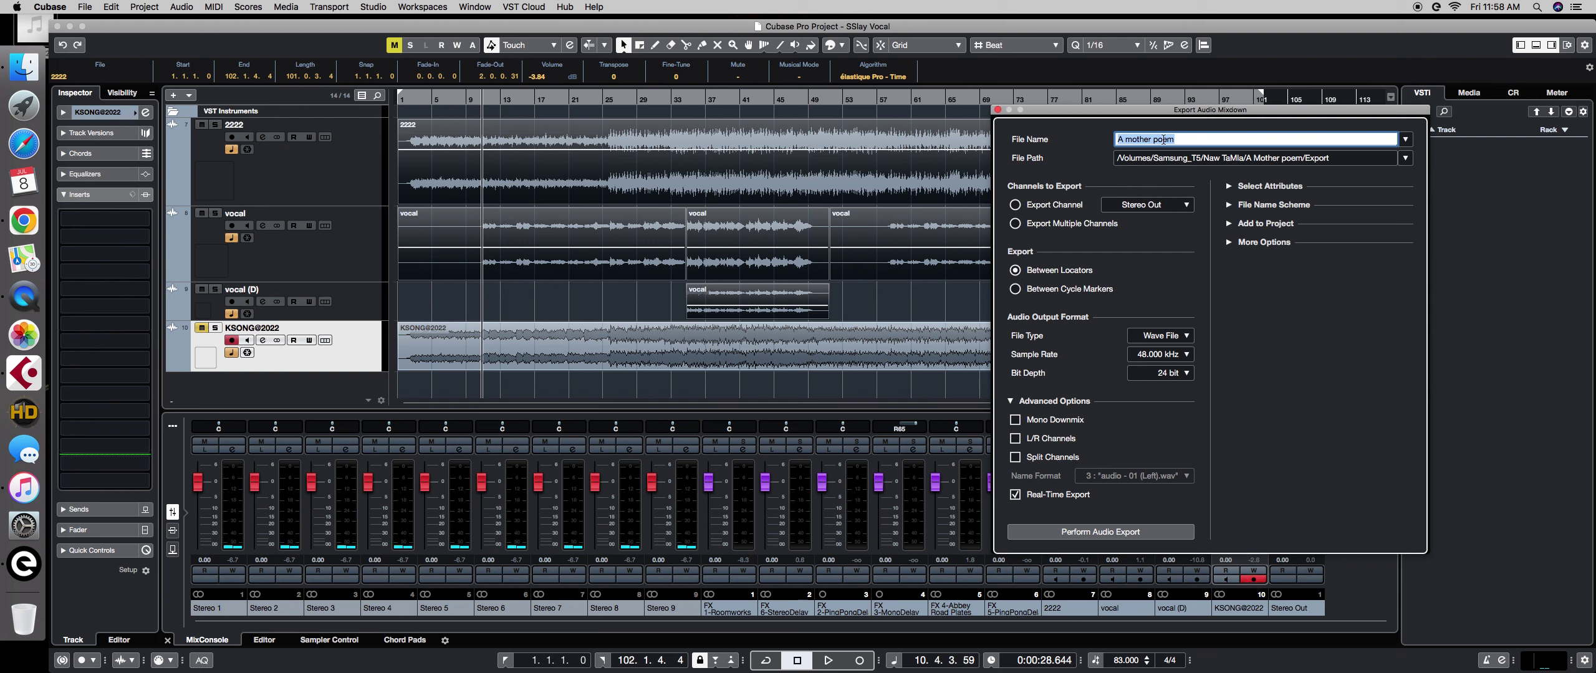
{"action": "type", "text": "Saw layy love song"}
{"action": "left_click", "coordinate": [1241, 161]}
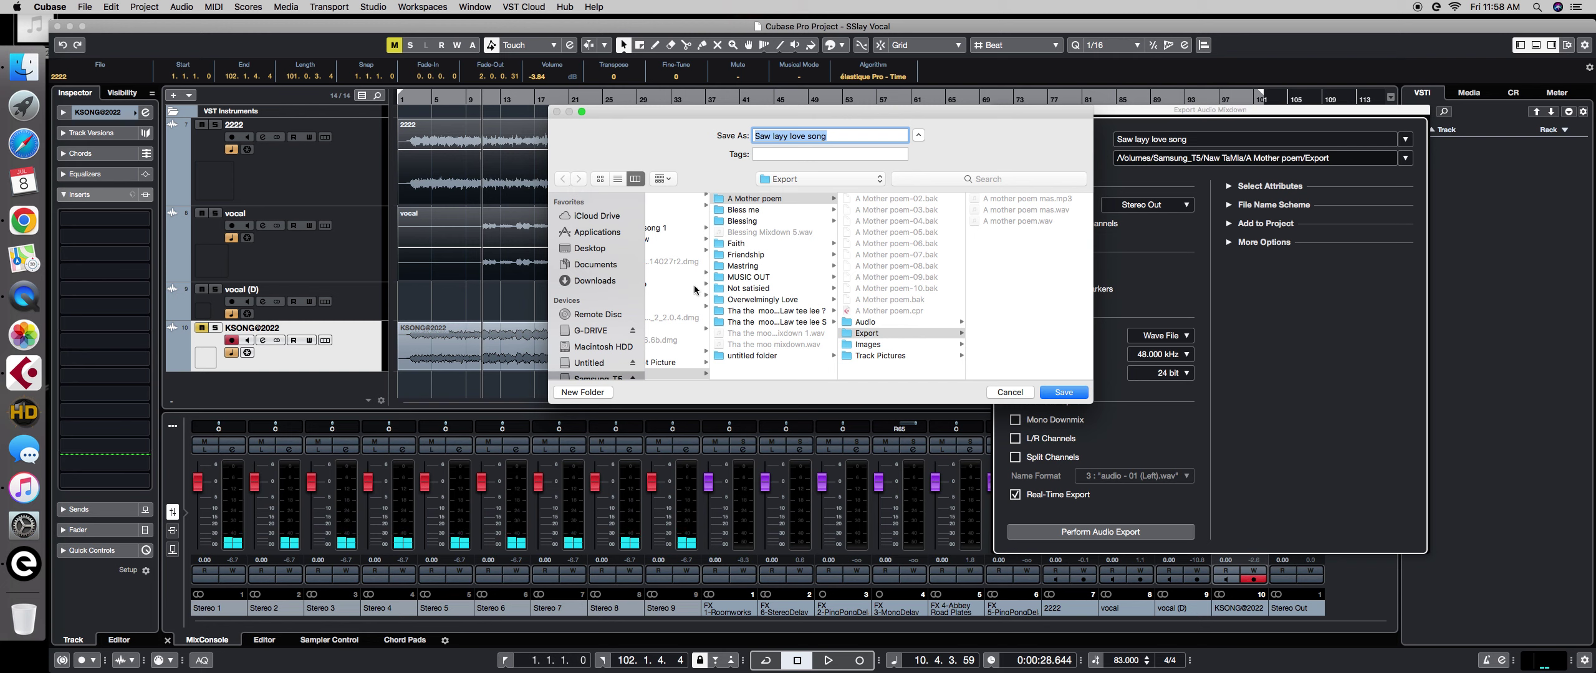
{"action": "left_click", "coordinate": [597, 248]}
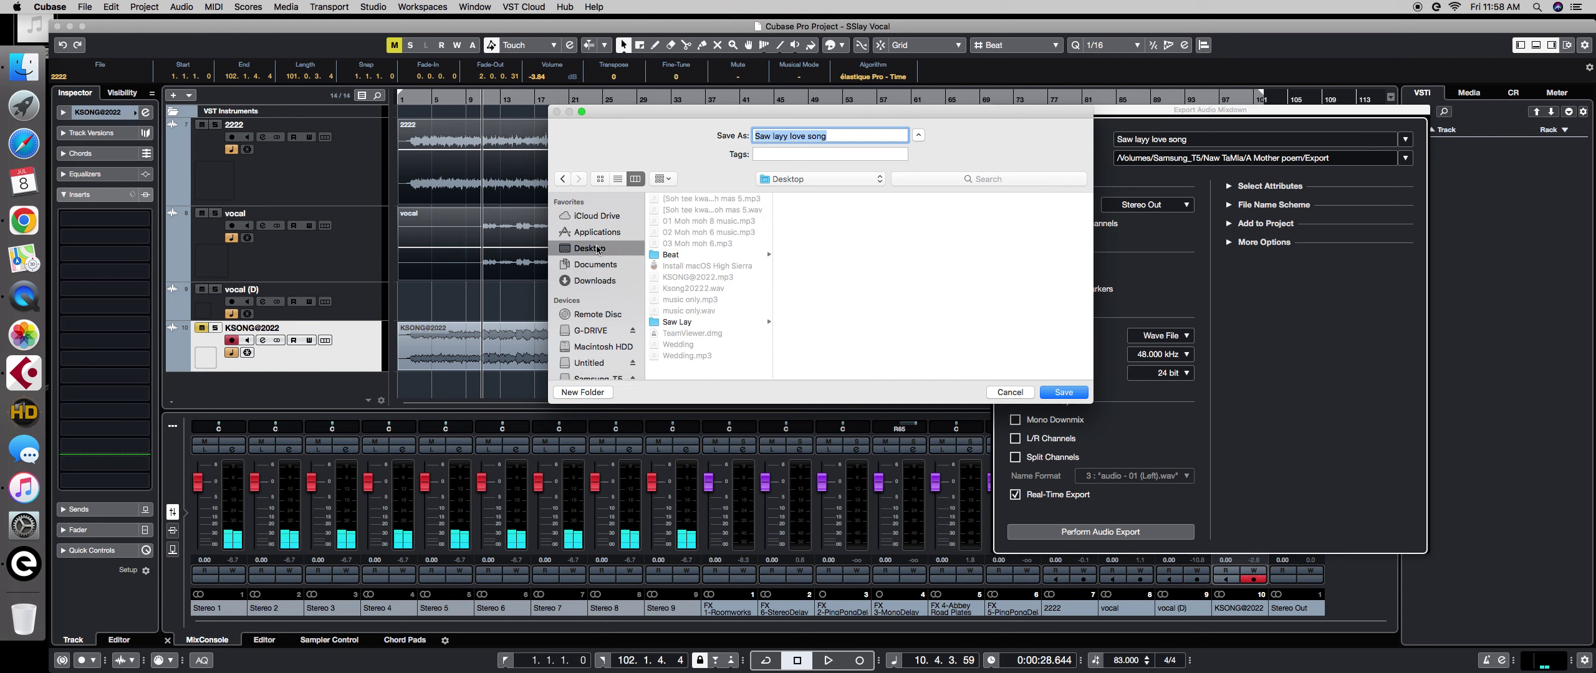
{"action": "left_click", "coordinate": [694, 321]}
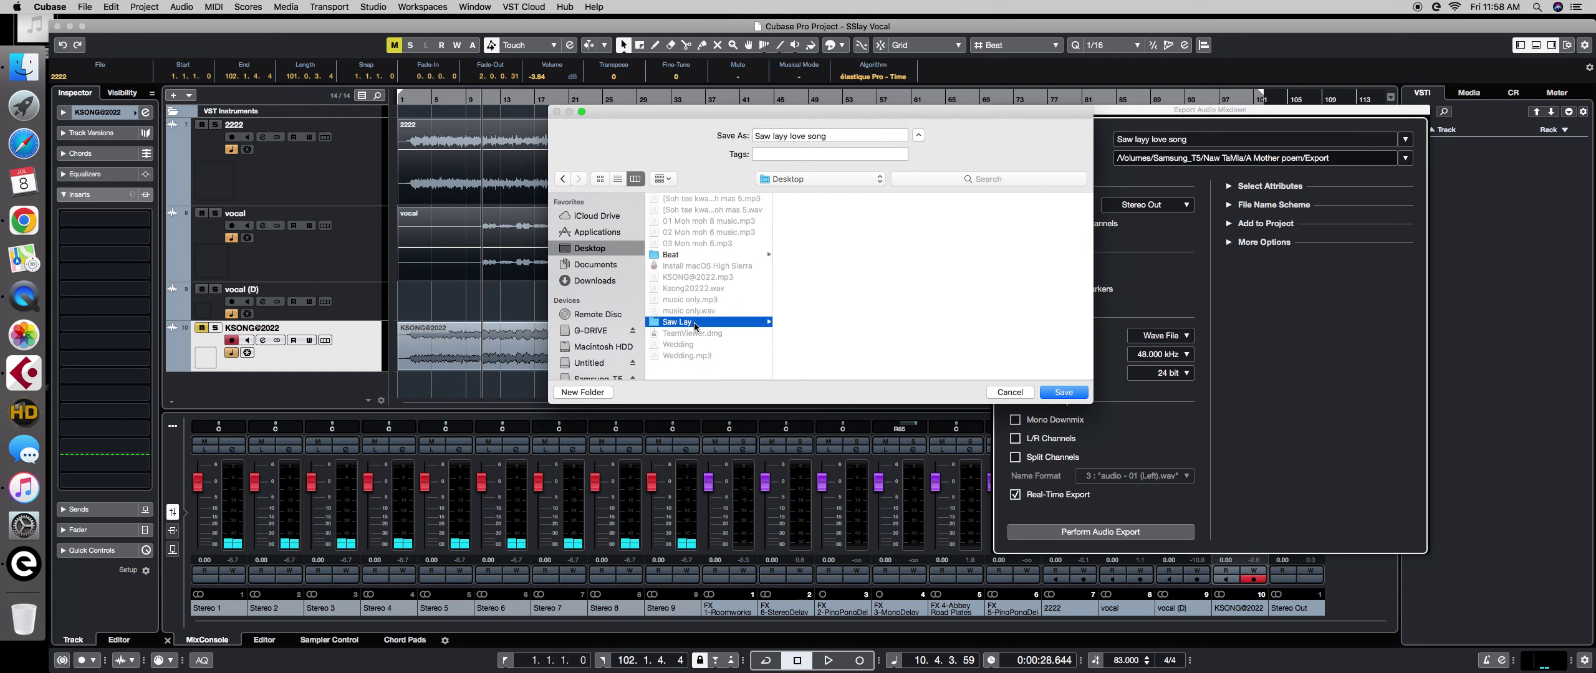
{"action": "left_click", "coordinate": [583, 392]}
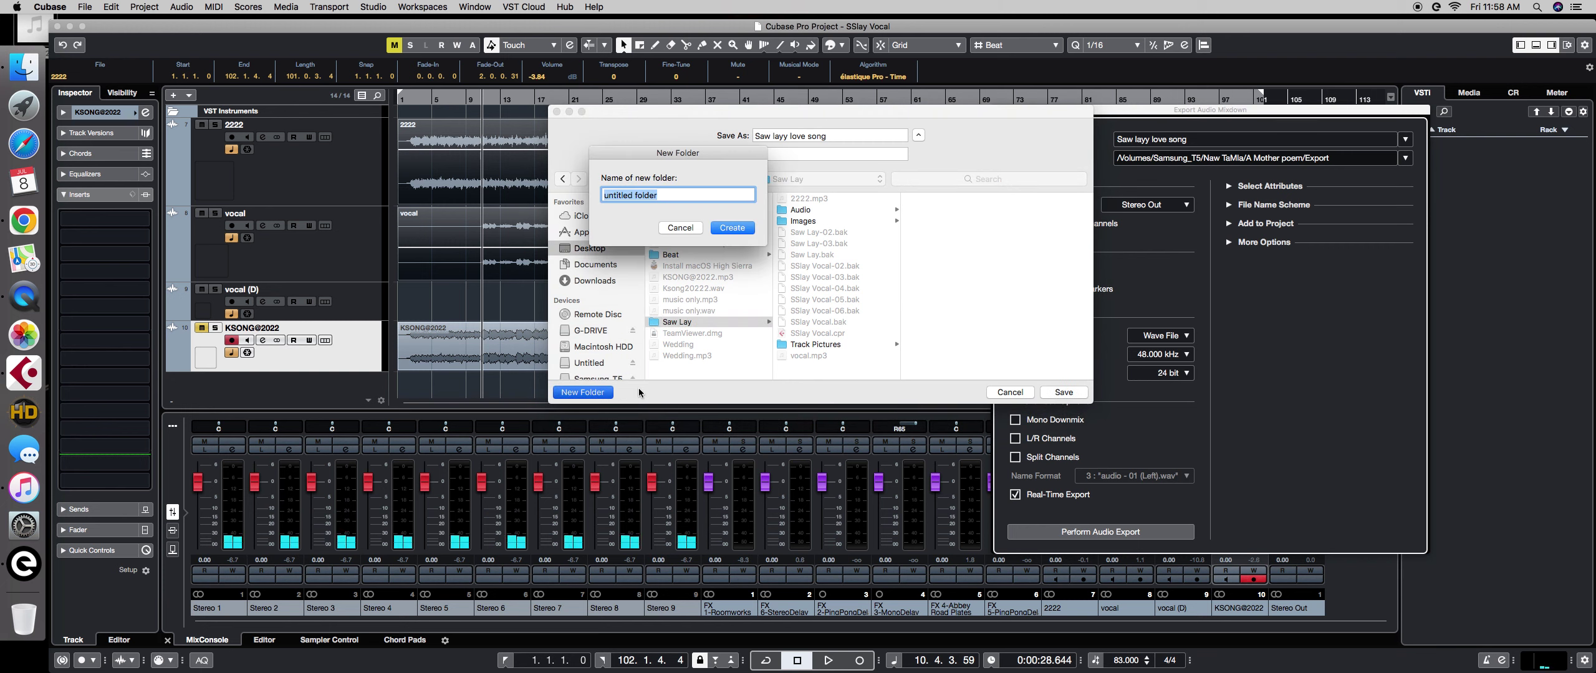
{"action": "type", "text": "Export"}
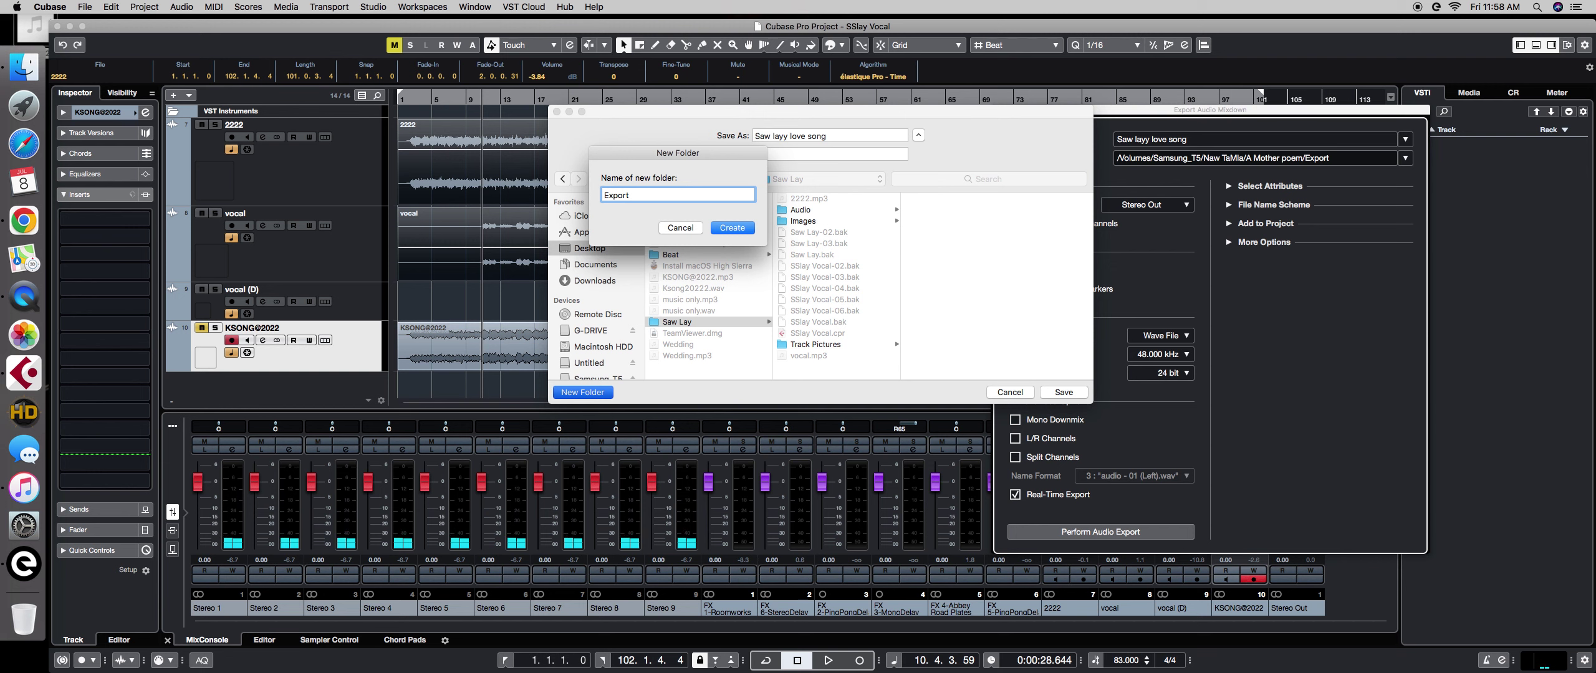
{"action": "key", "text": "Return"}
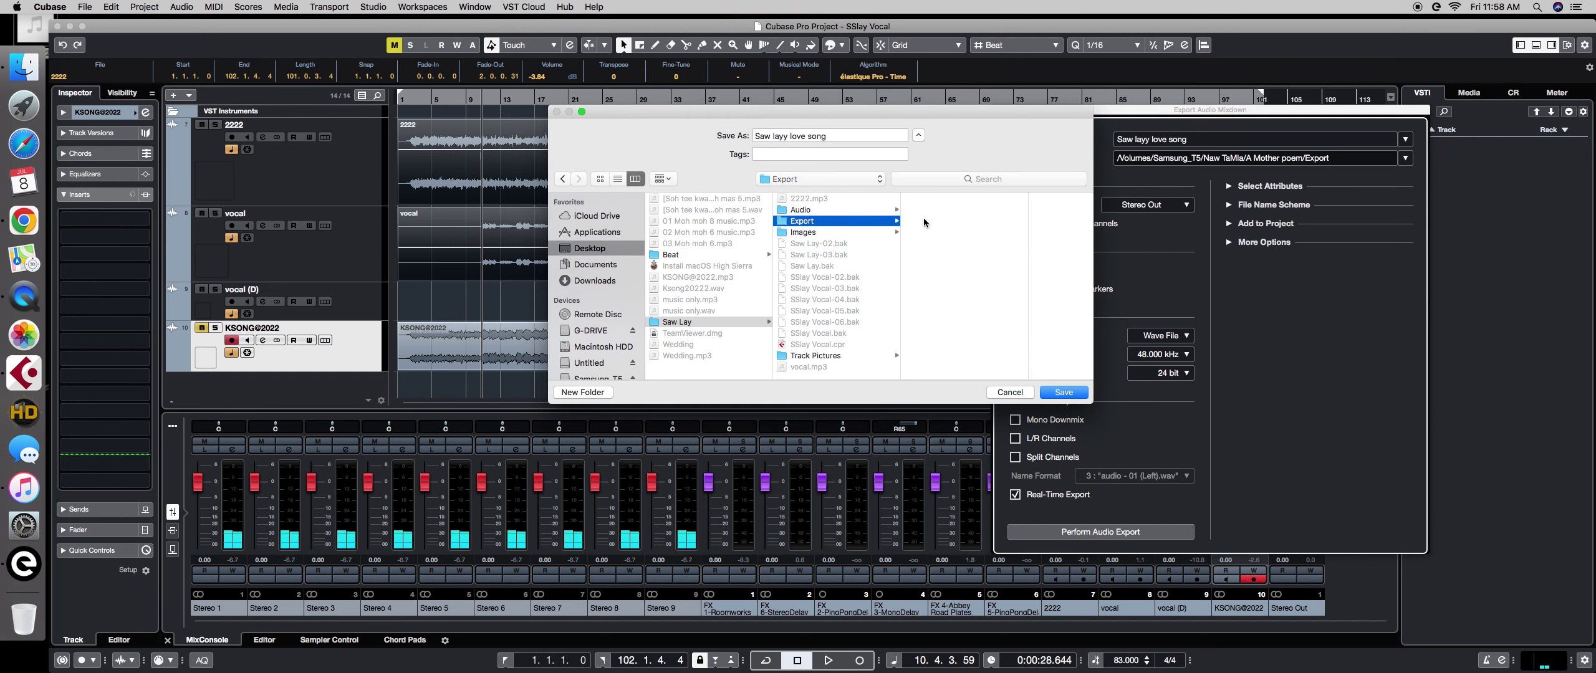
{"action": "left_click", "coordinate": [1064, 392]}
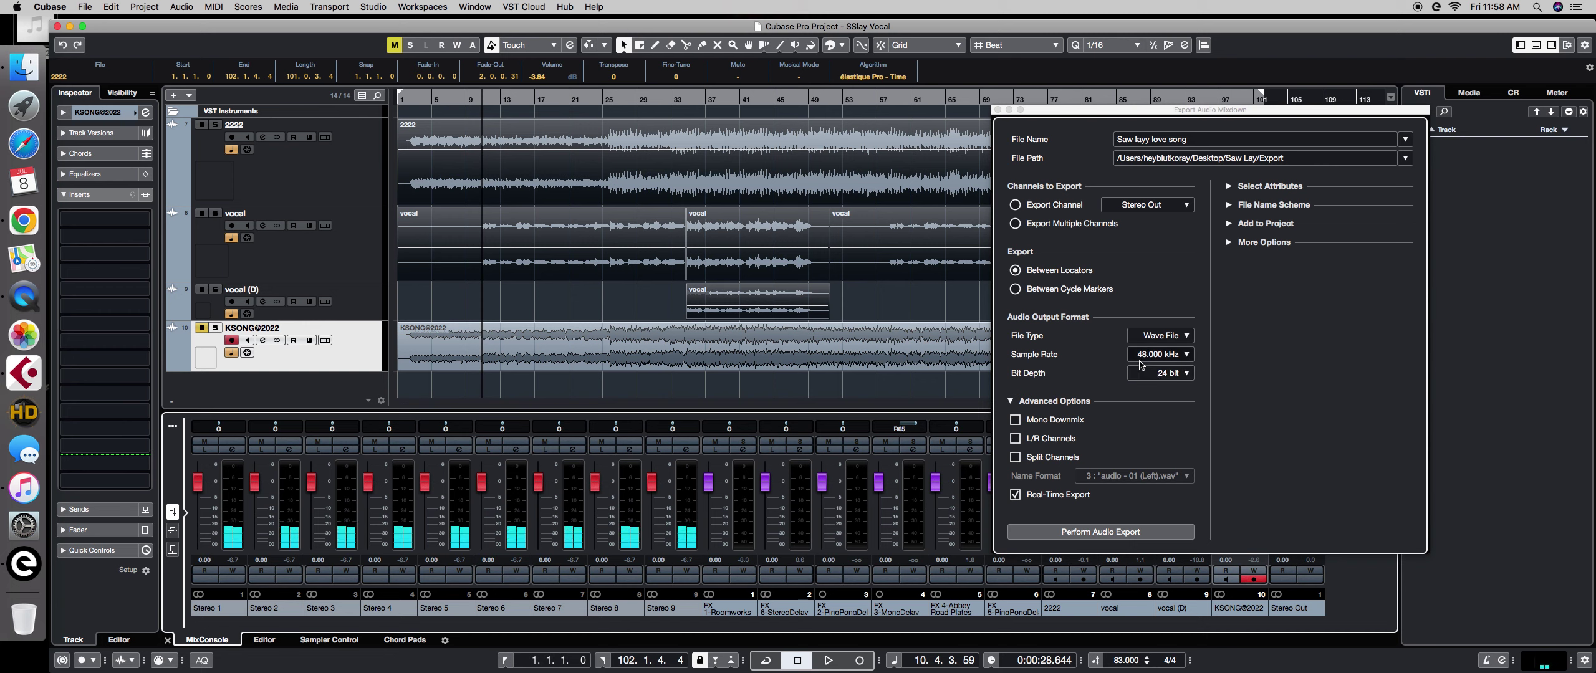
Set the mixdown's sample rate to 44.100 kHz and its bit depth to 24 bit.
{"action": "left_click", "coordinate": [1186, 355]}
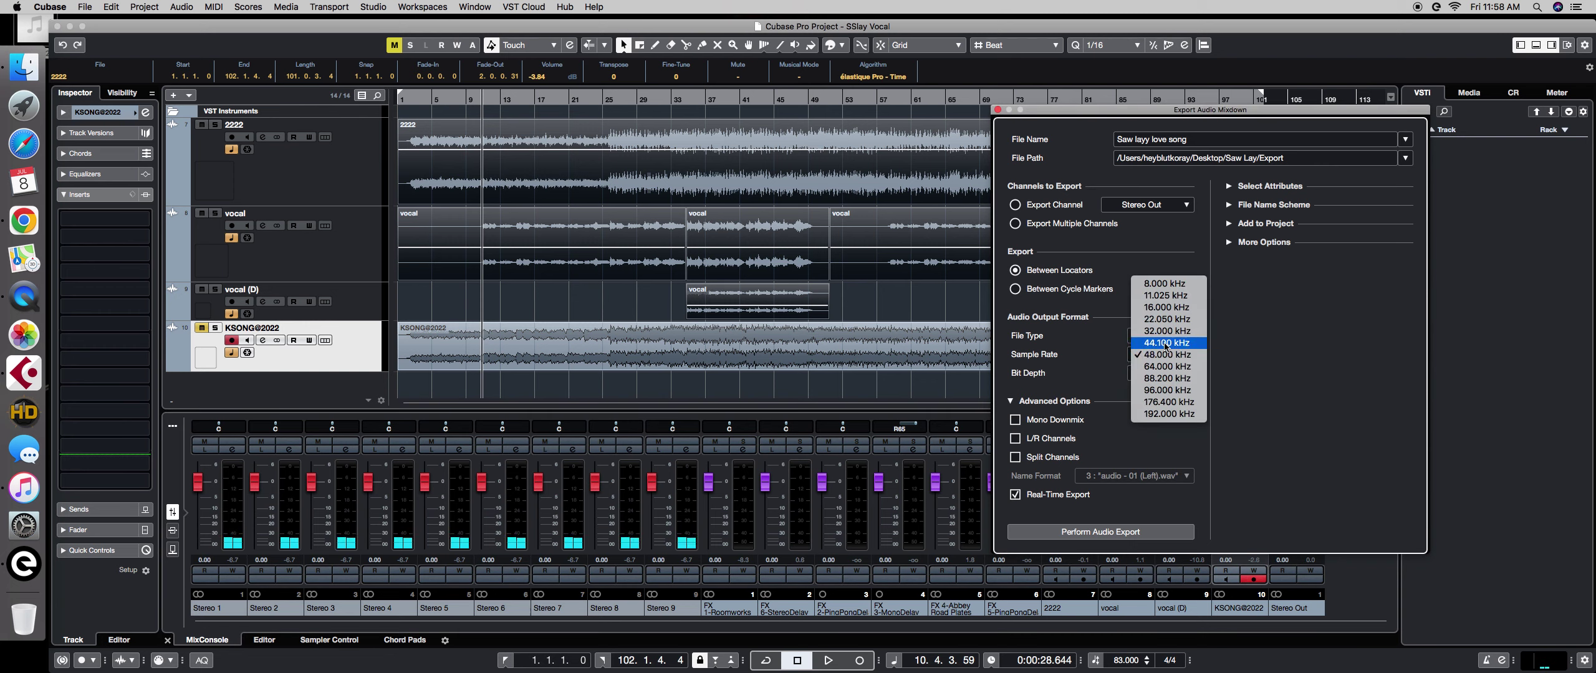
{"action": "left_click", "coordinate": [1165, 345]}
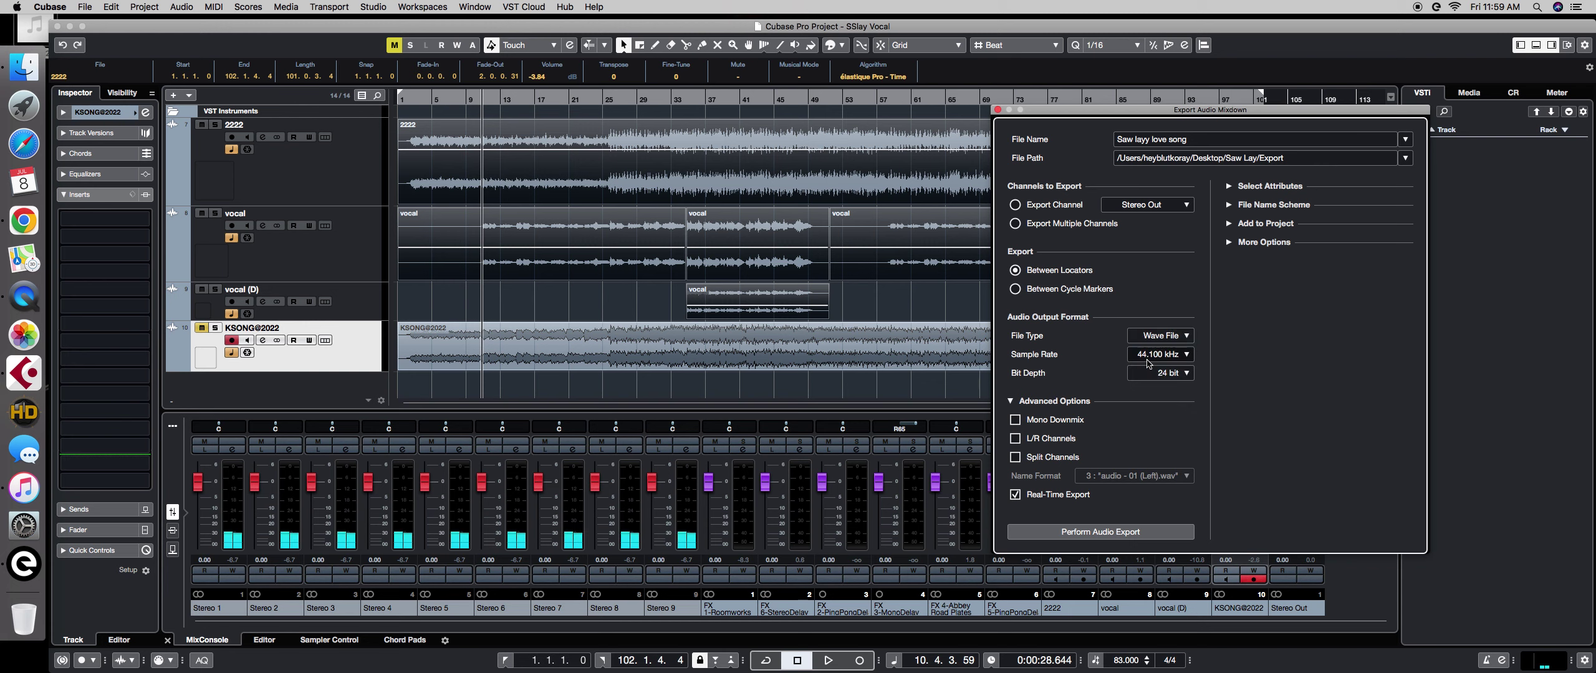
{"action": "left_click", "coordinate": [1175, 374]}
{"action": "left_click", "coordinate": [1171, 385]}
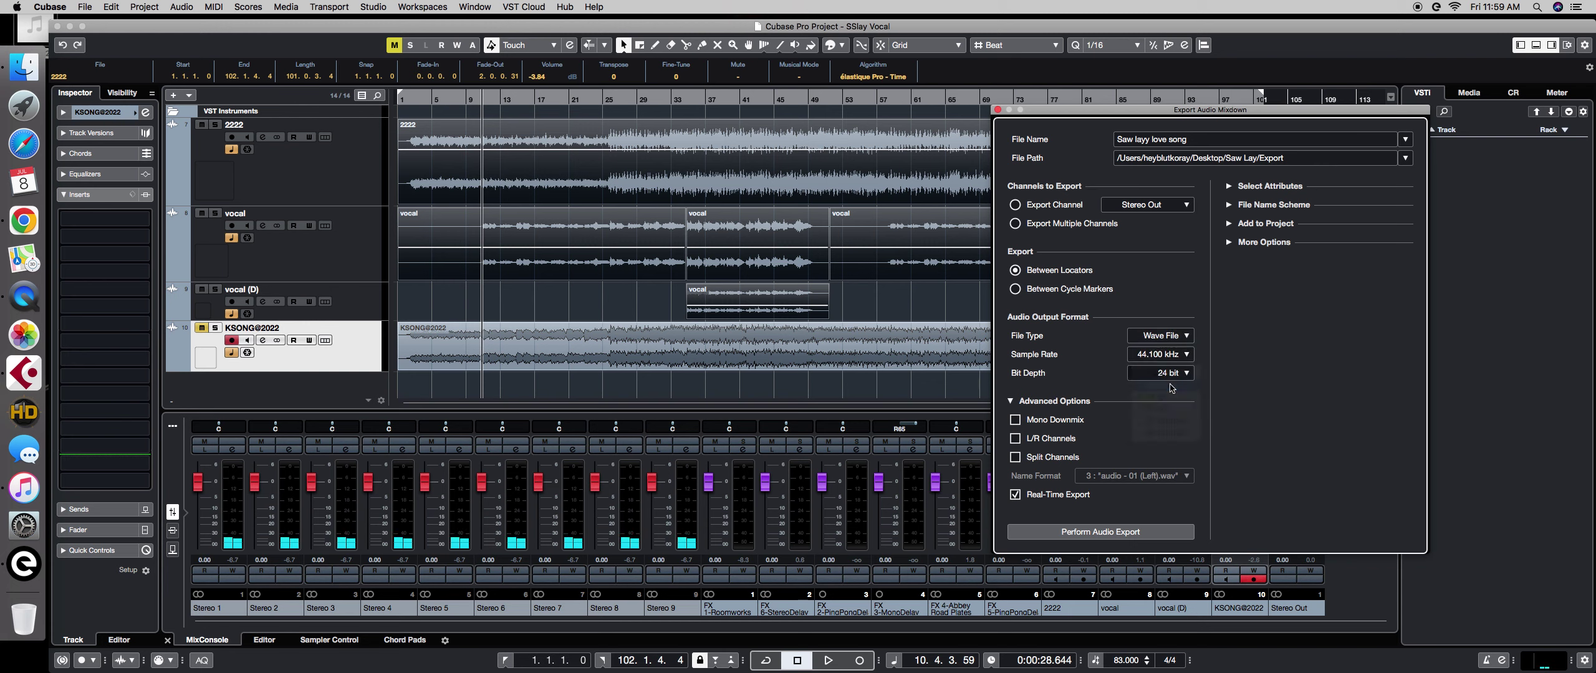